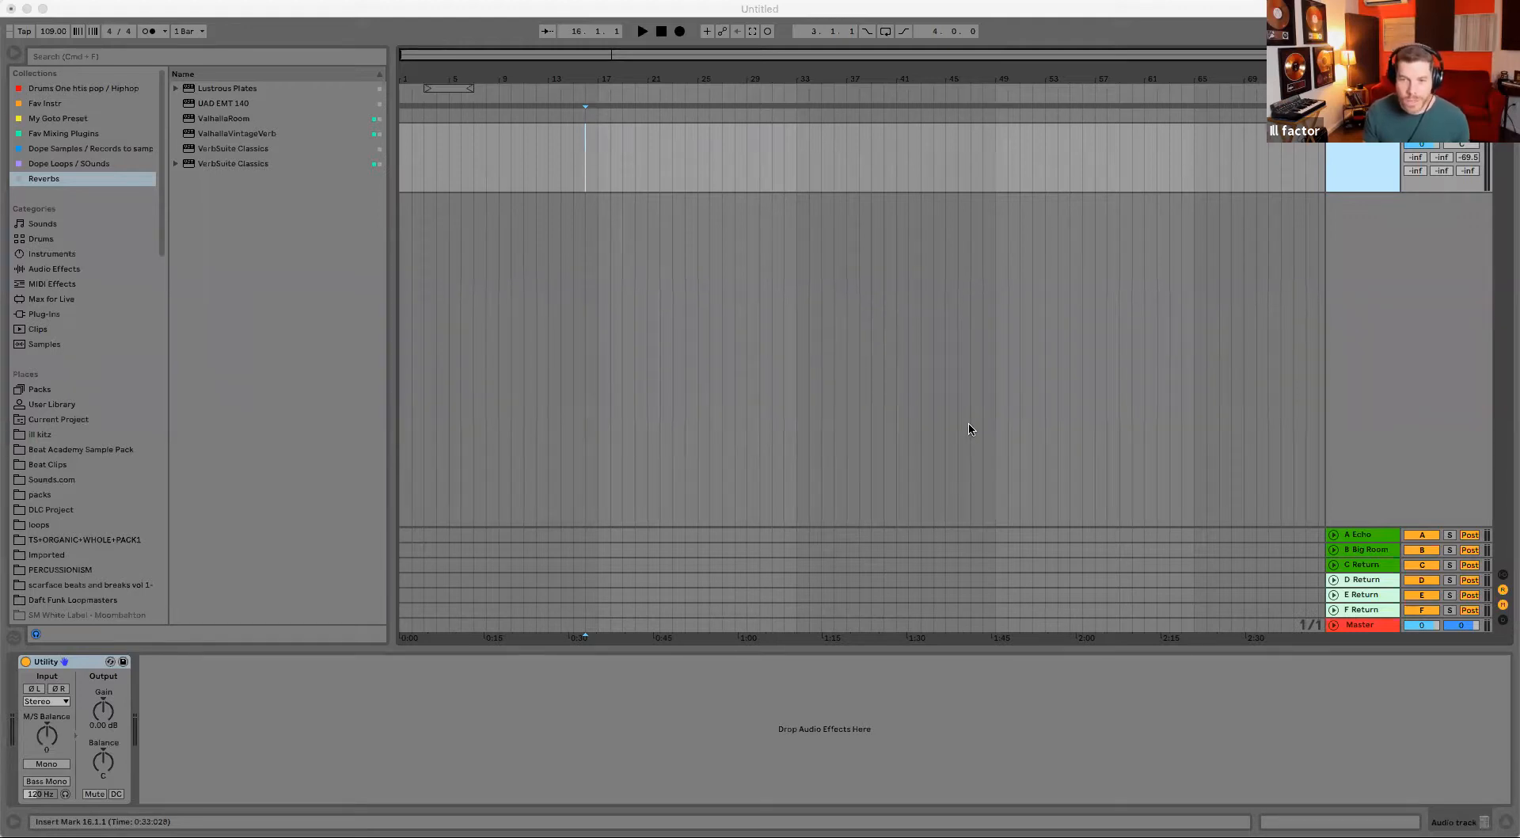
- Switch to Session view and import the Variations in QuarantineMusicExpo sample into the Audio track's first clip slot
{"action": "mouse_move", "coordinate": [966, 429]}
{"action": "left_mouse_down"}
{"action": "mouse_move", "coordinate": [542, 237]}
{"action": "mouse_move", "coordinate": [559, 299]}
{"action": "mouse_move", "coordinate": [940, 432]}
{"action": "left_mouse_up"}
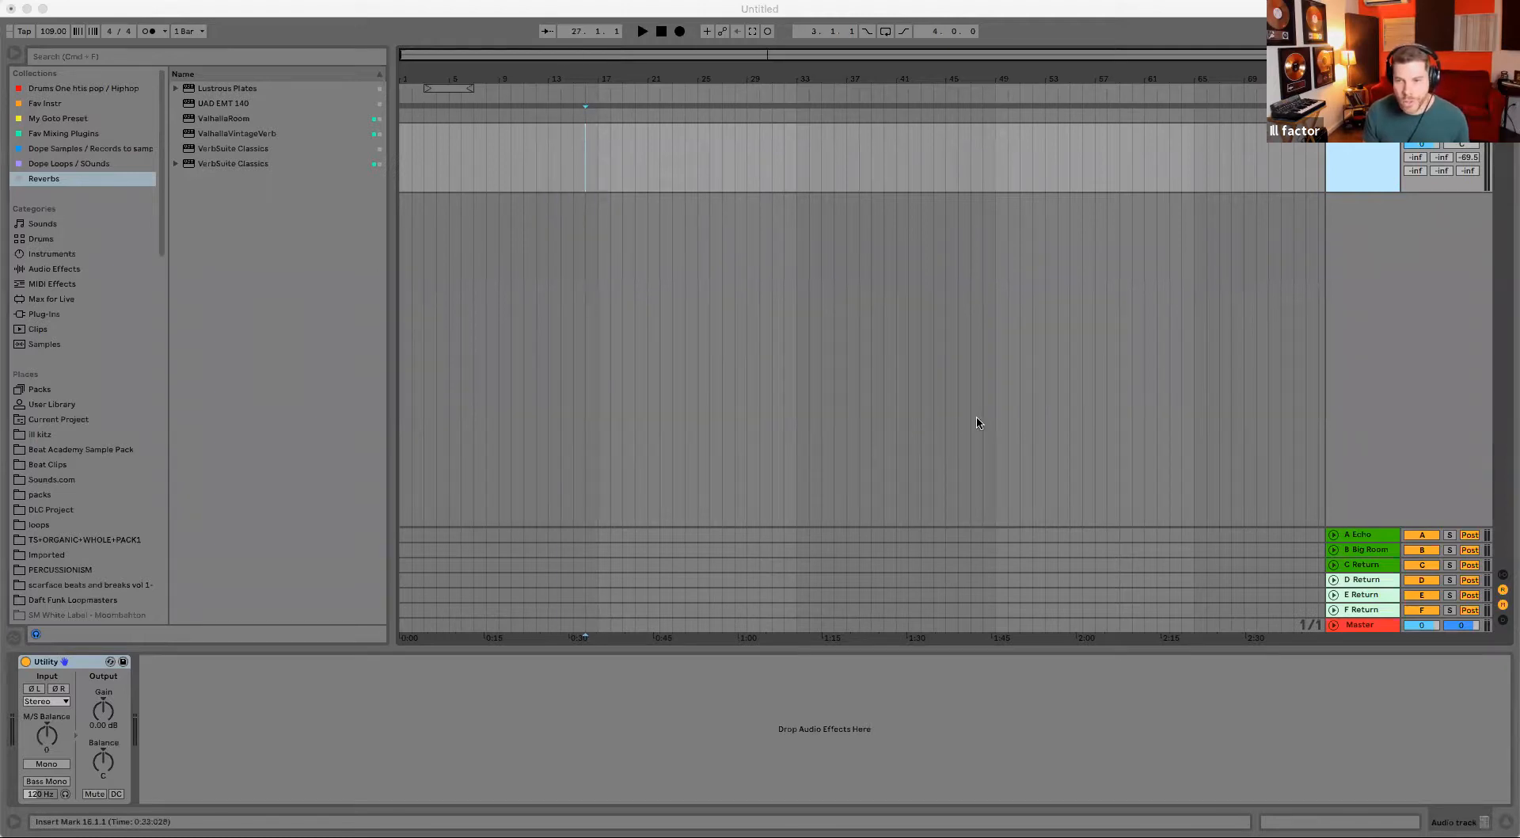
{"action": "key", "text": "Tab"}
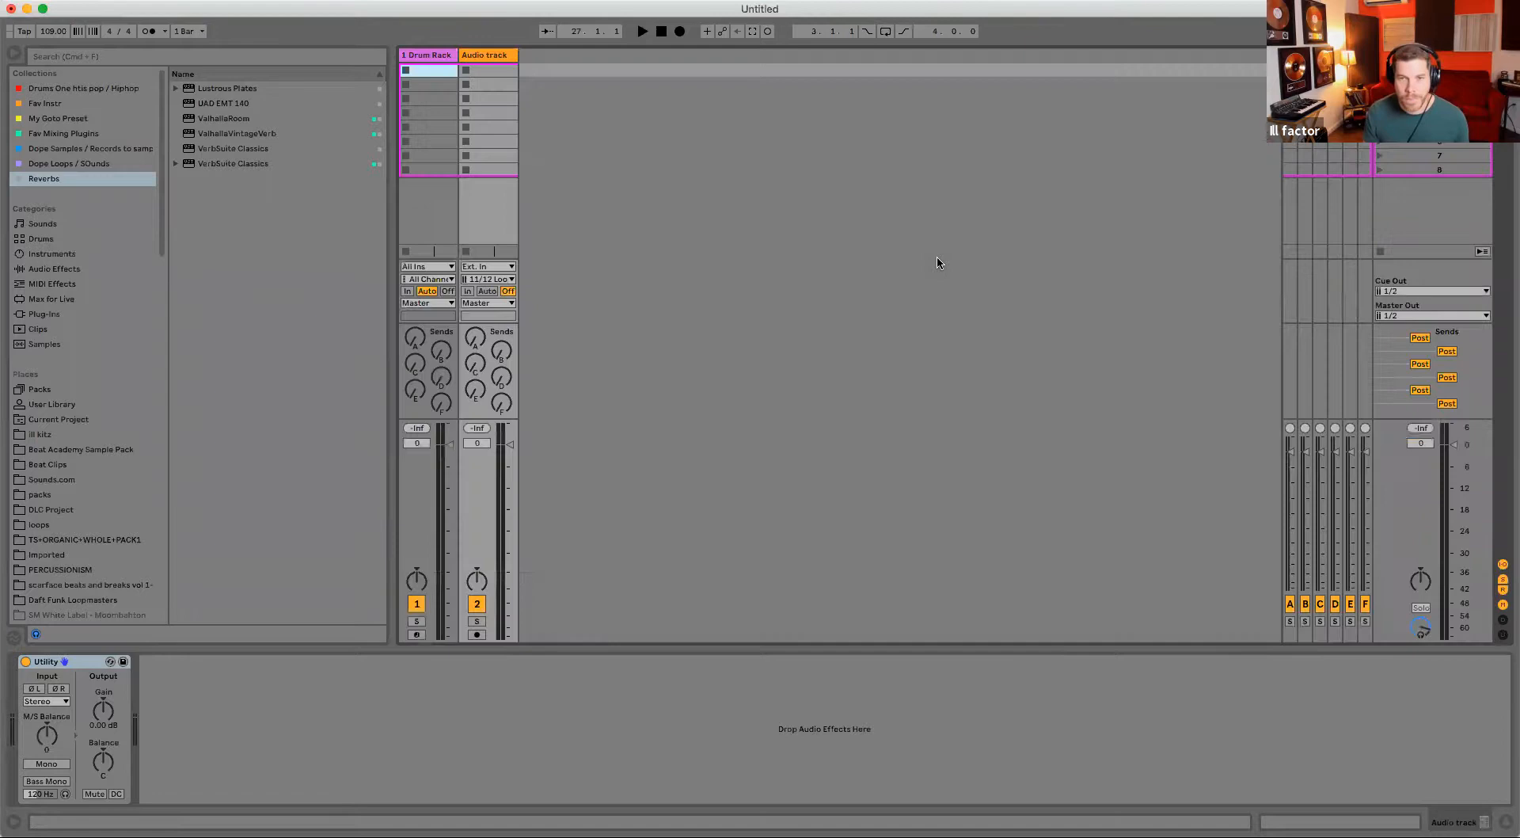
{"action": "key", "text": "super+Tab"}
{"action": "left_click_drag", "start_coordinate": [1003, 425], "coordinate": [498, 73]}
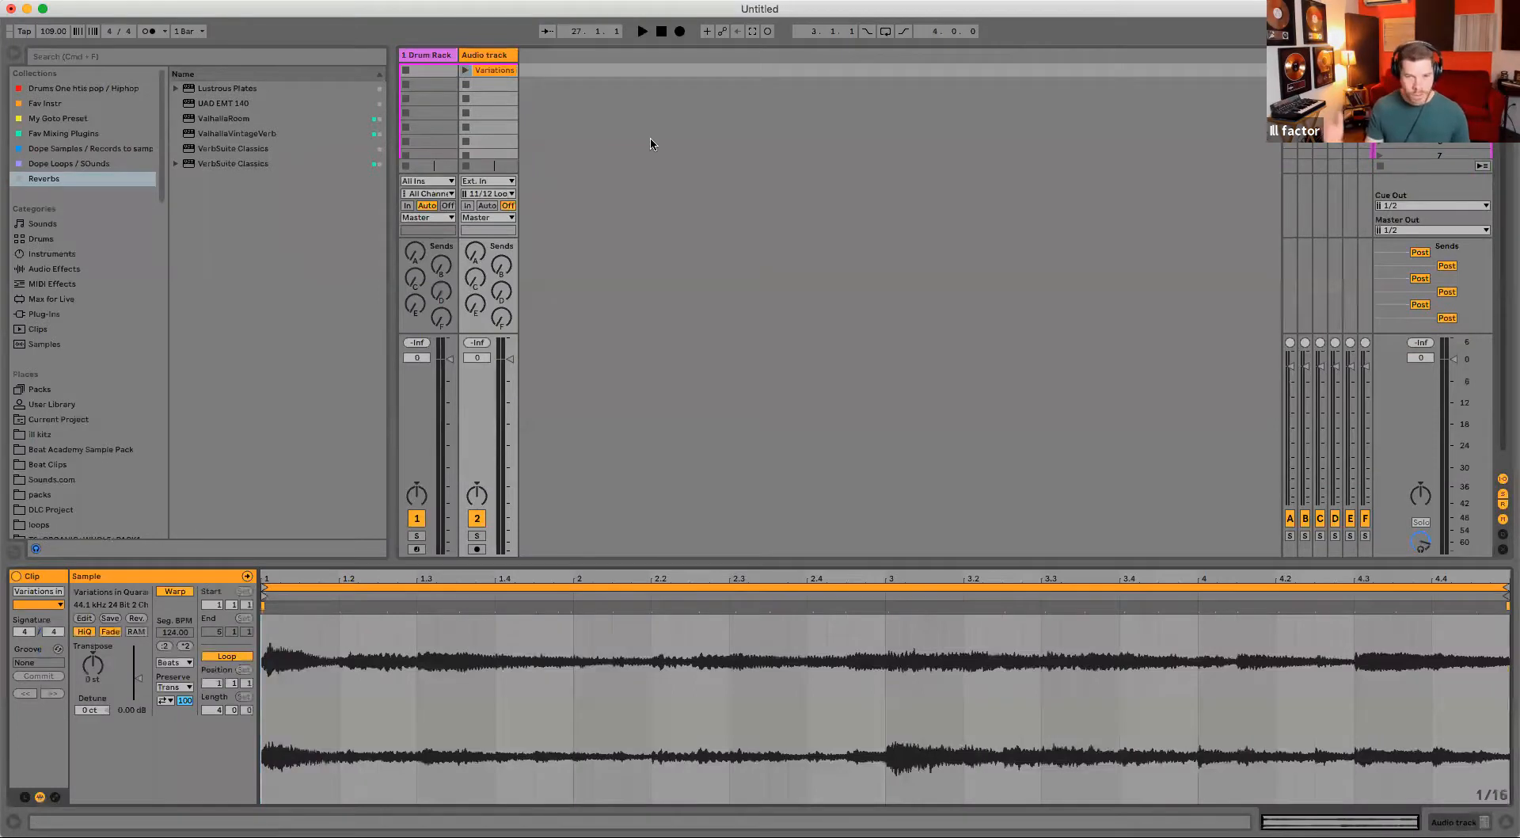
- Launch the Variations clip and turn off its warping while auditioning it
{"action": "left_click", "coordinate": [465, 70]}
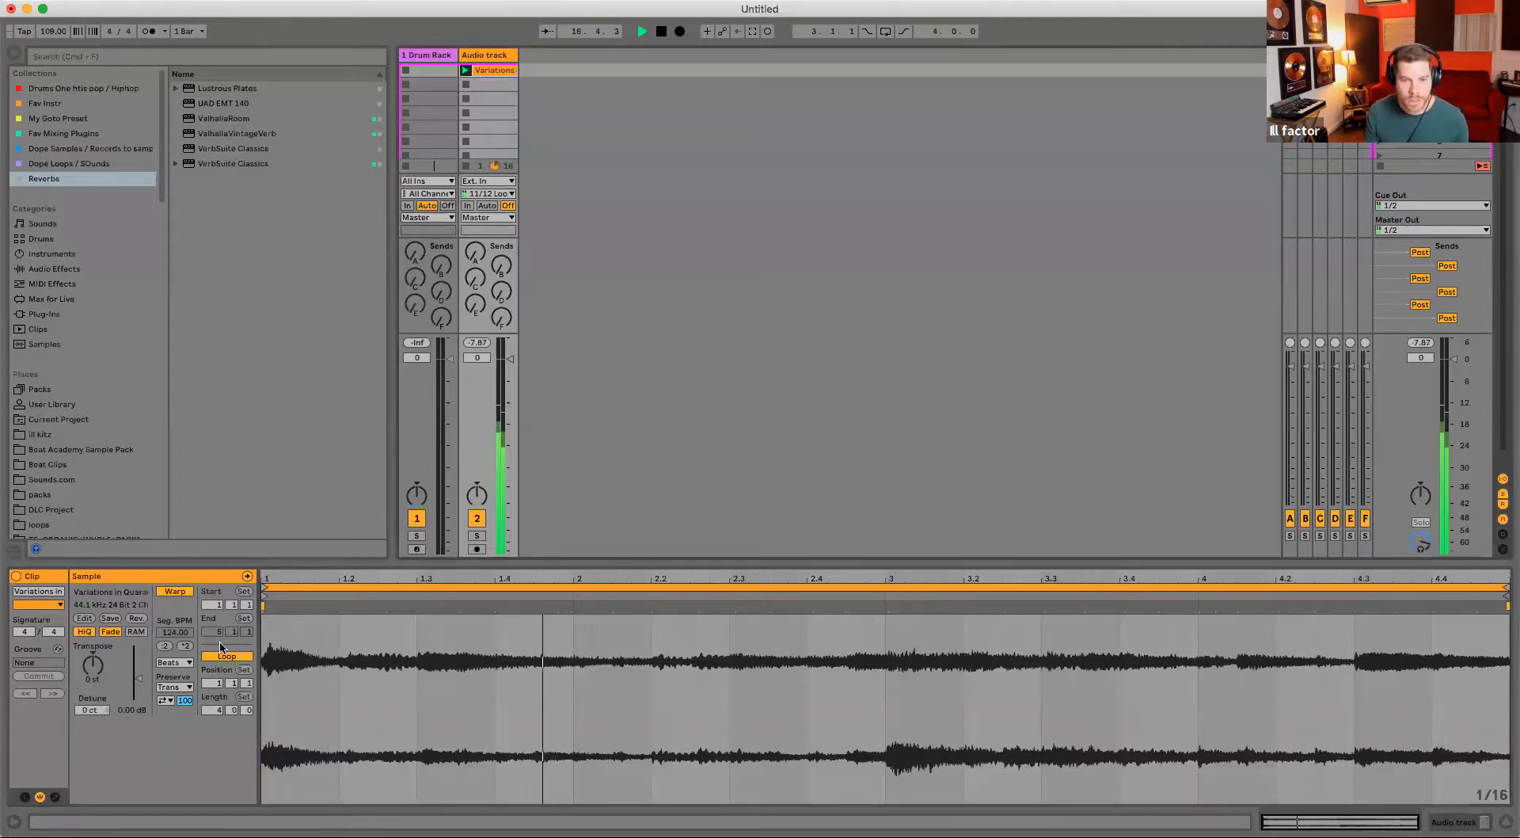
{"action": "left_click", "coordinate": [175, 592]}
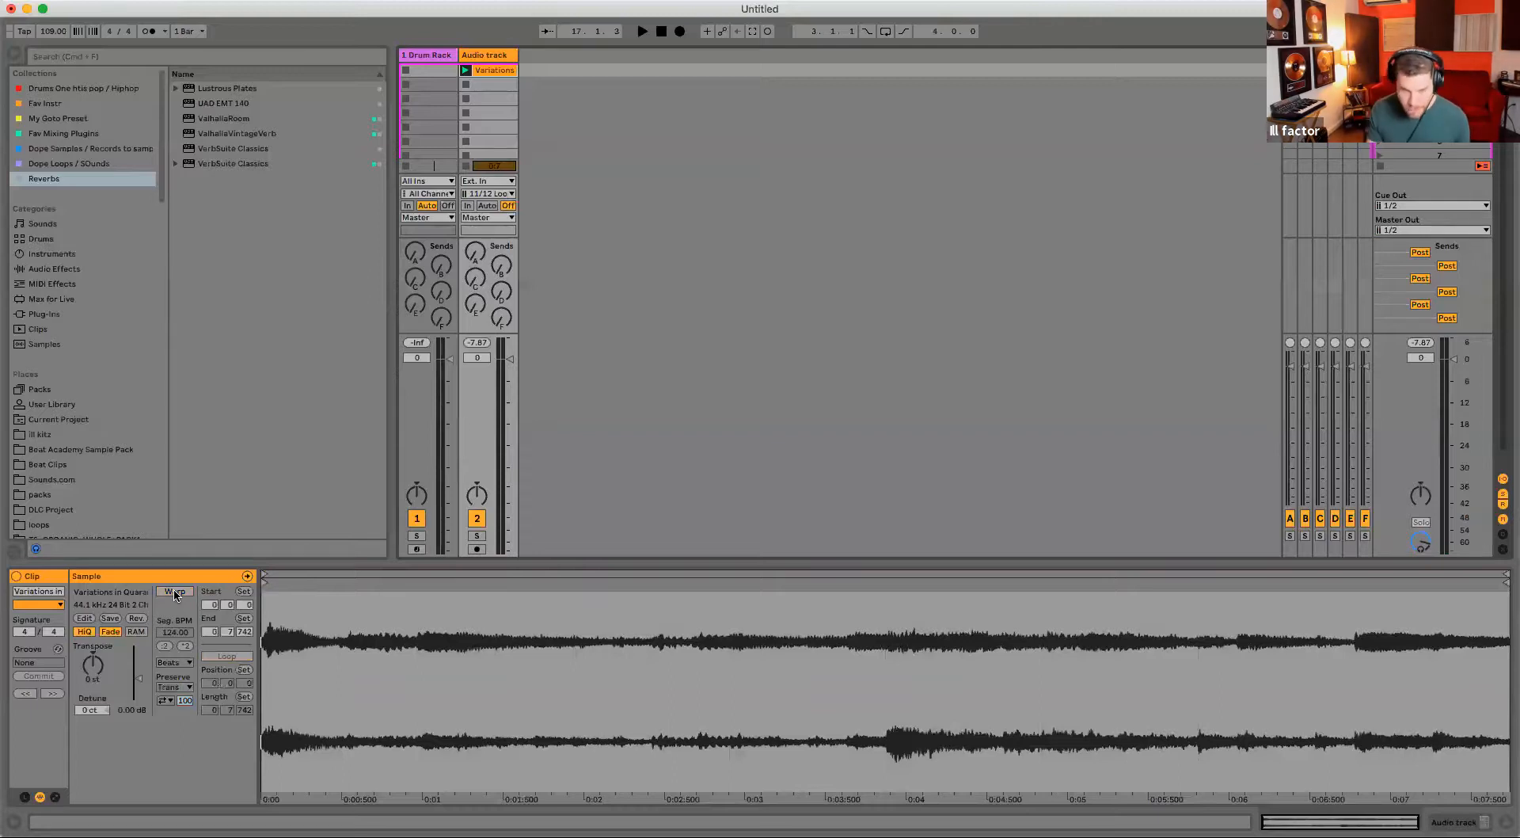
{"action": "key", "text": "space"}
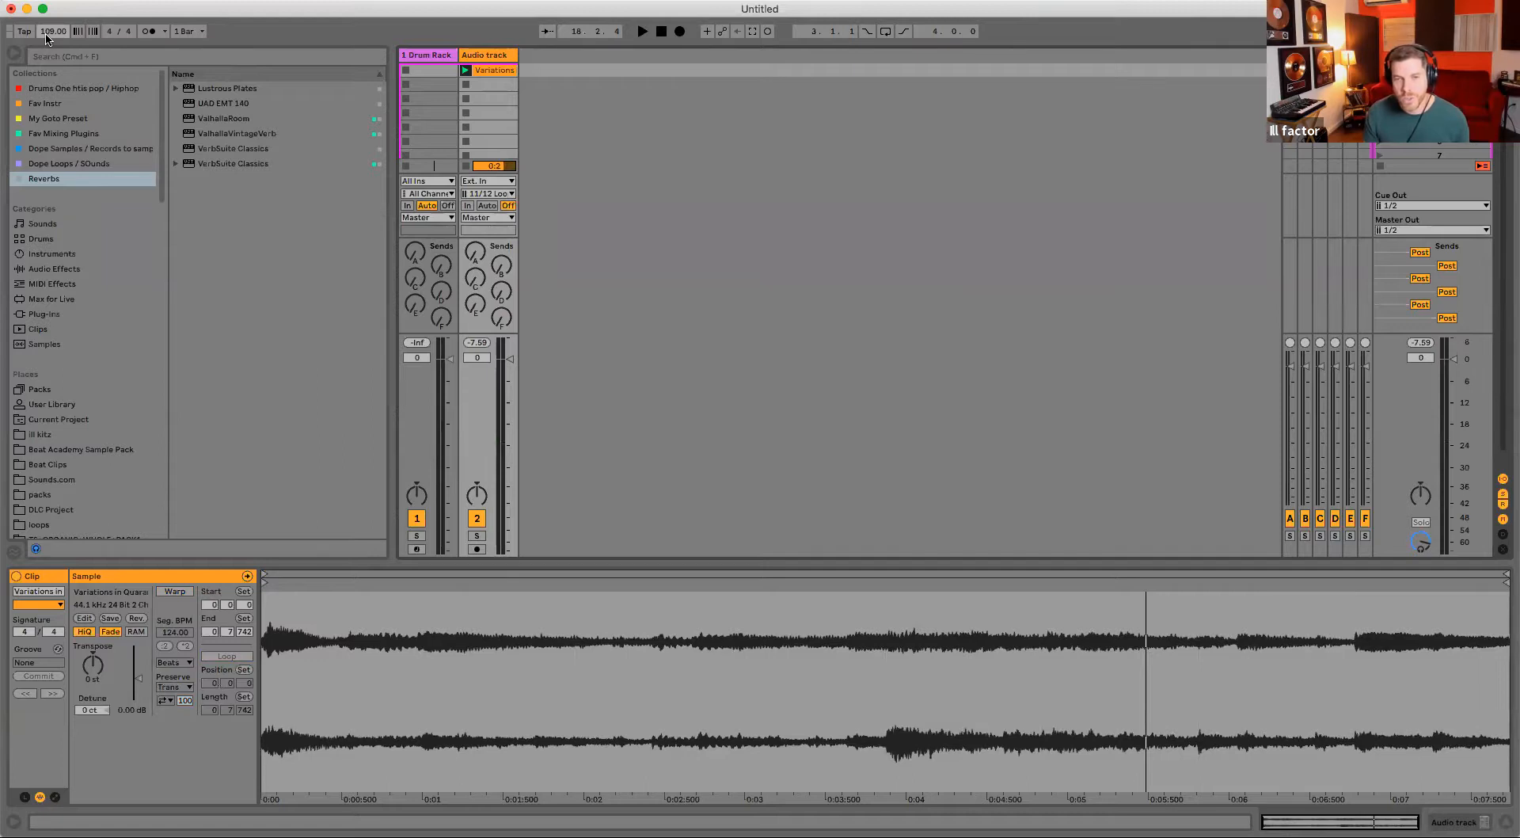
- Set the project tempo to 124 BPM, play the clip, and raise the Audio track's volume to 1.8 dB
{"action": "type", "text": "124"}
{"action": "key", "text": "Return"}
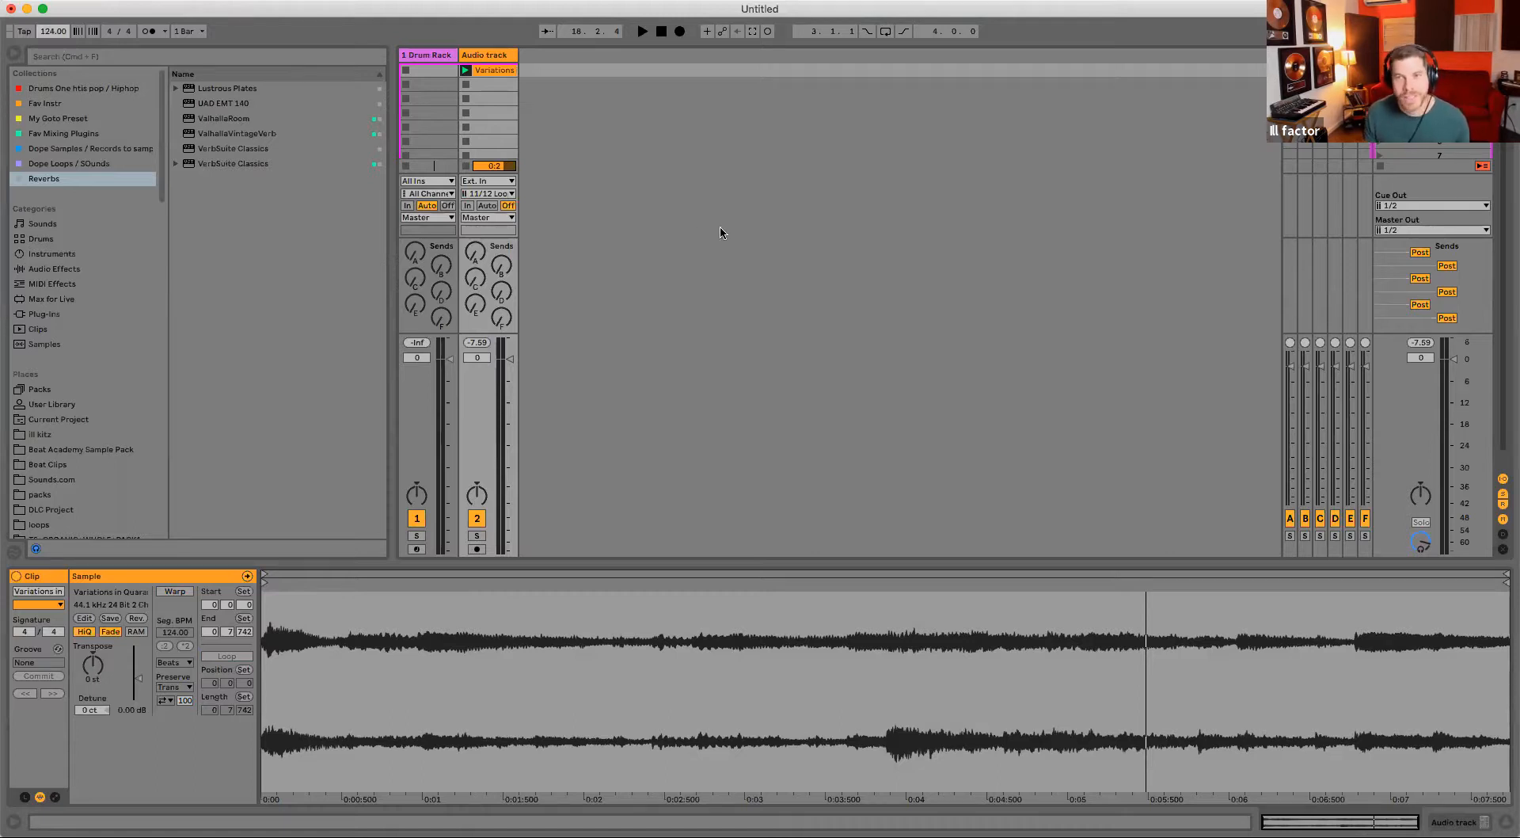
{"action": "key", "text": "space"}
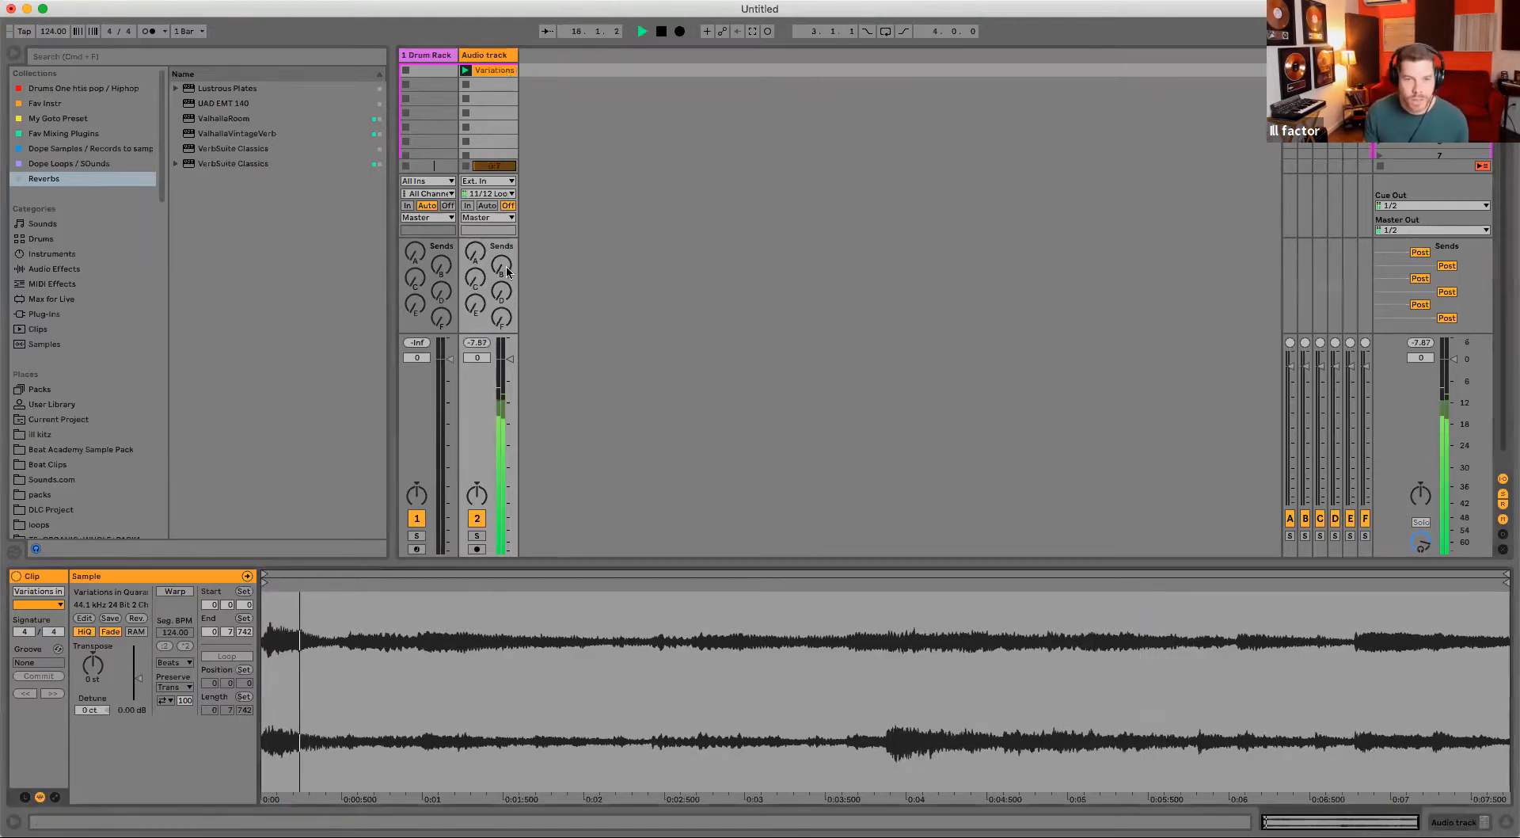
{"action": "left_click_drag", "start_coordinate": [510, 359], "coordinate": [502, 356]}
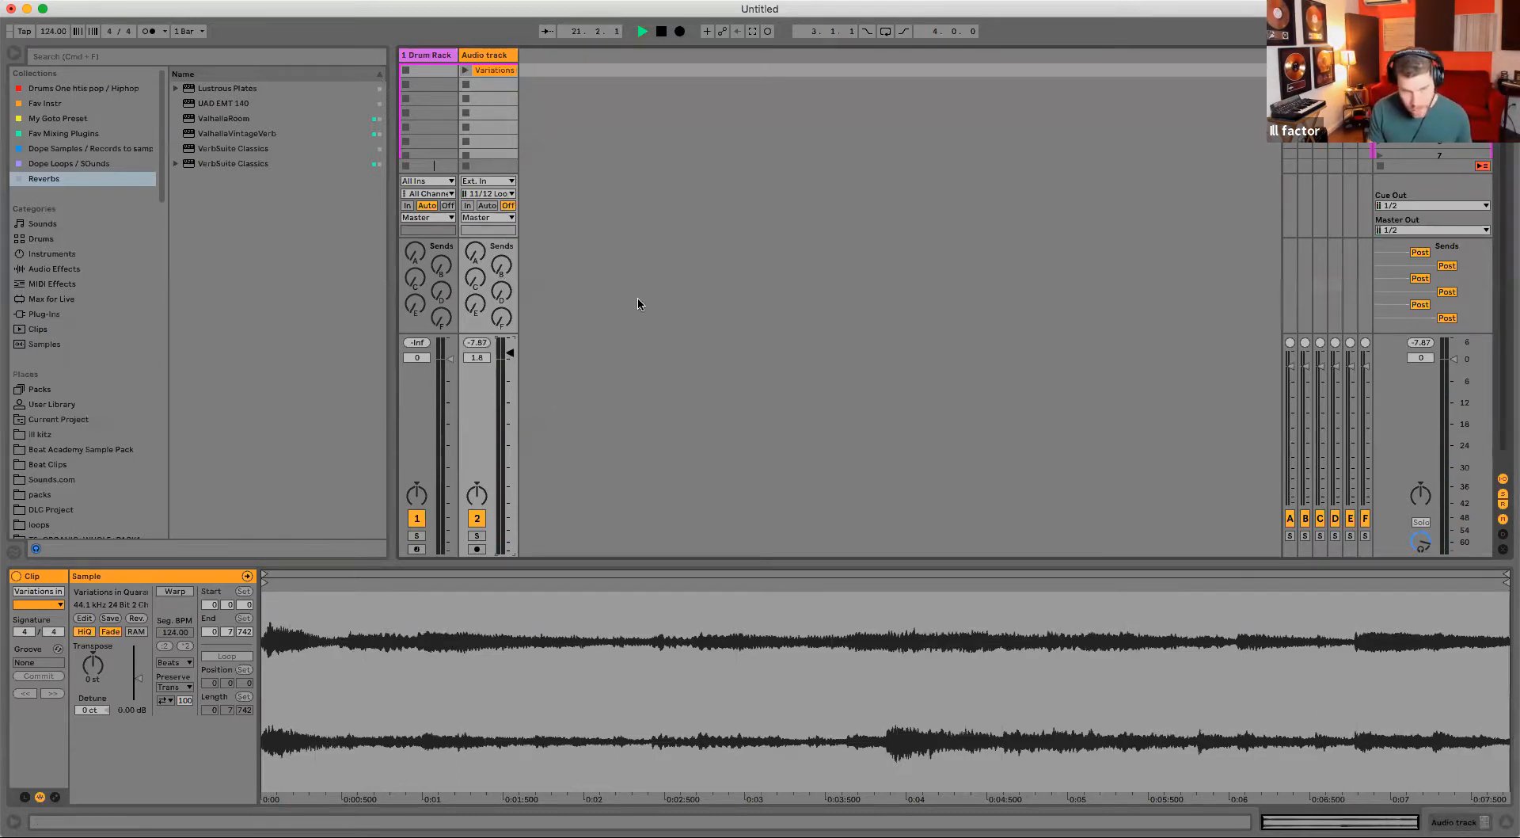
- Add a new MIDI track and load the Variations clip's sample into it as a Simpler instrument
{"action": "key", "text": "super+shift+t"}
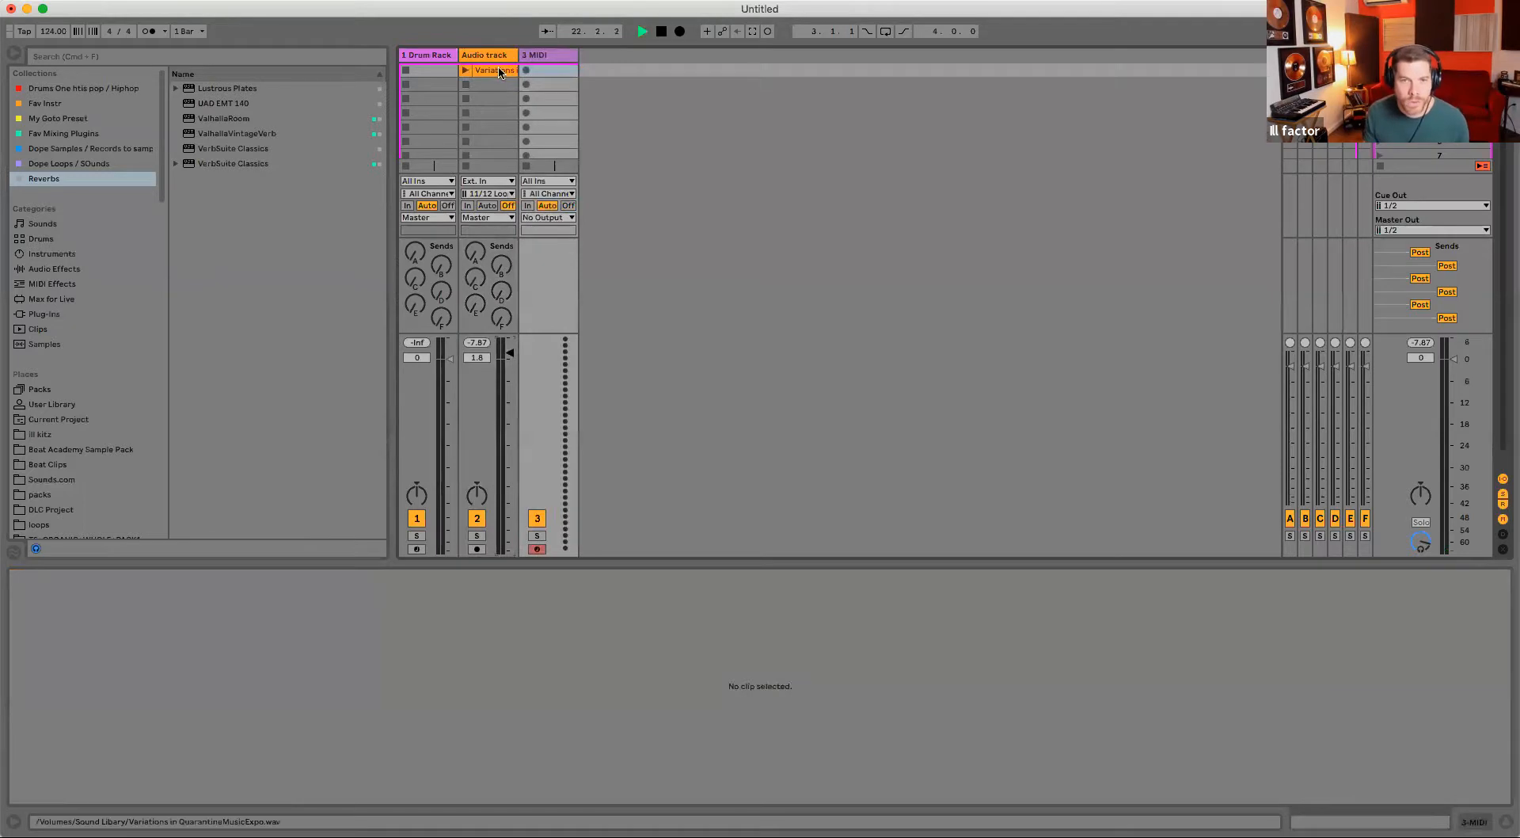
{"action": "left_click", "coordinate": [544, 57]}
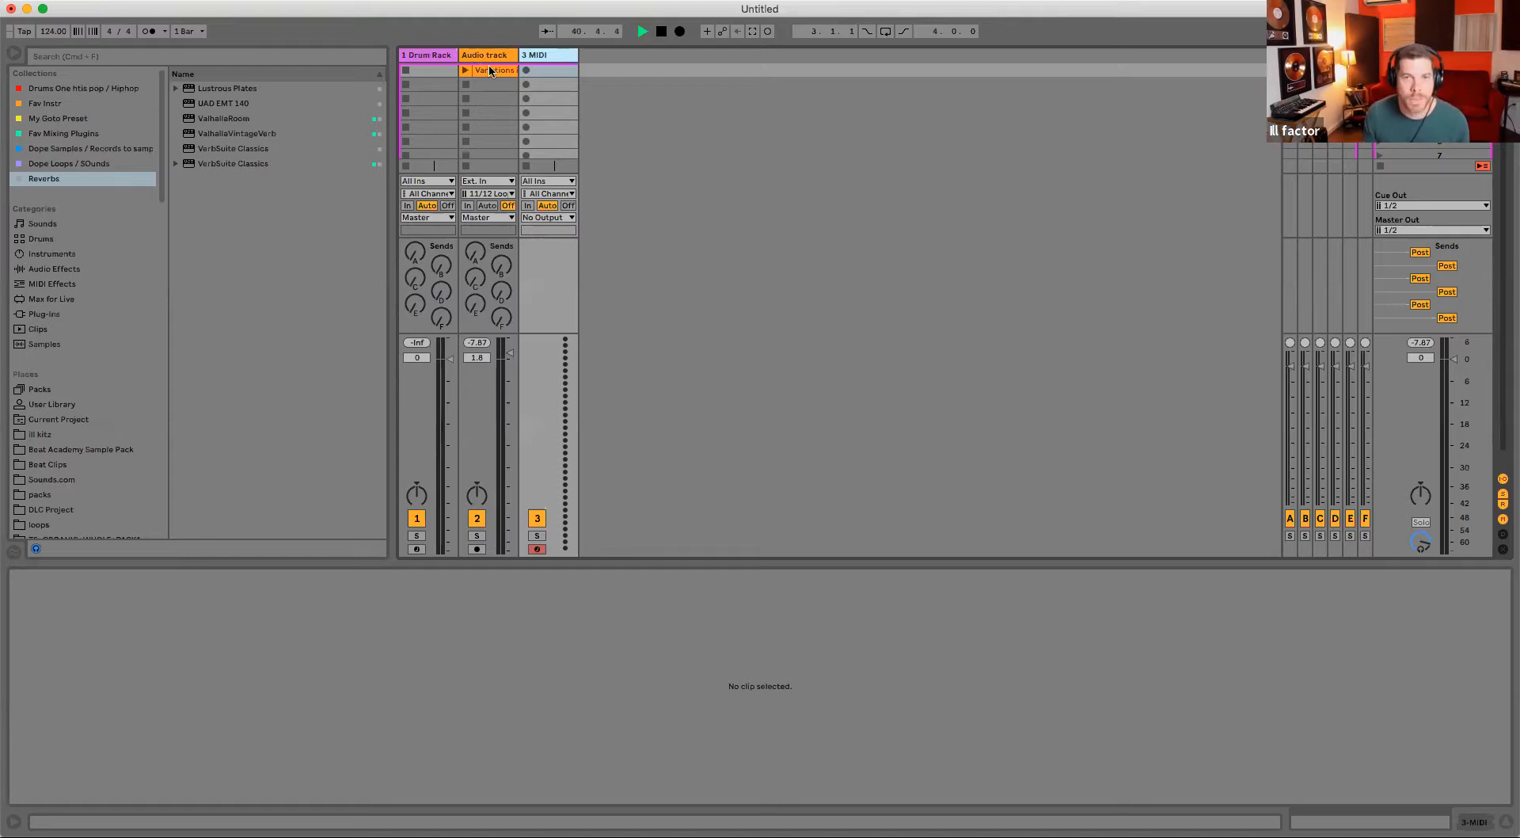
{"action": "left_click", "coordinate": [541, 55]}
{"action": "key", "text": "space"}
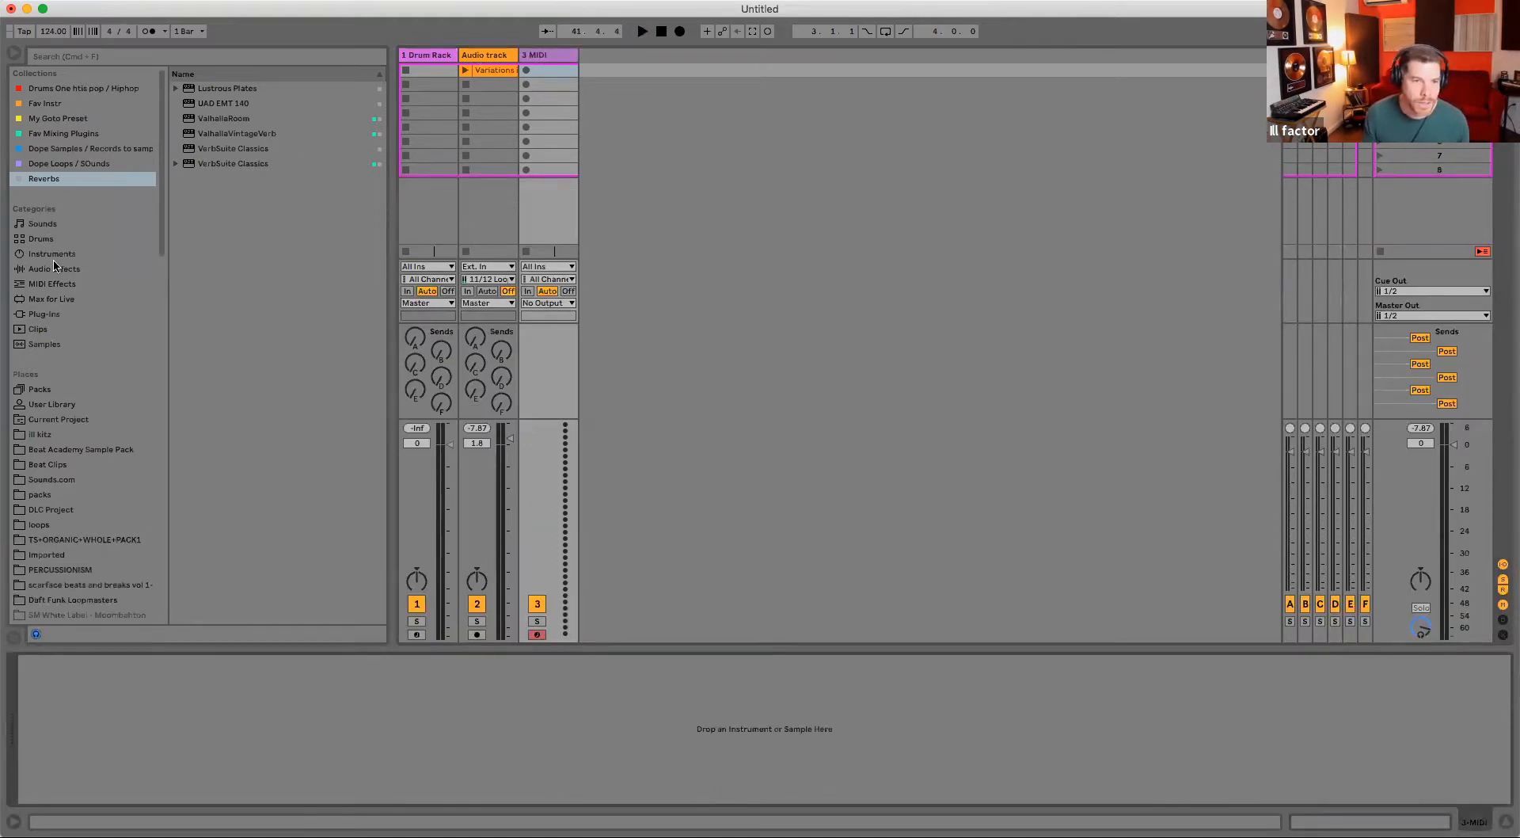
{"action": "left_click_drag", "start_coordinate": [507, 79], "coordinate": [603, 744]}
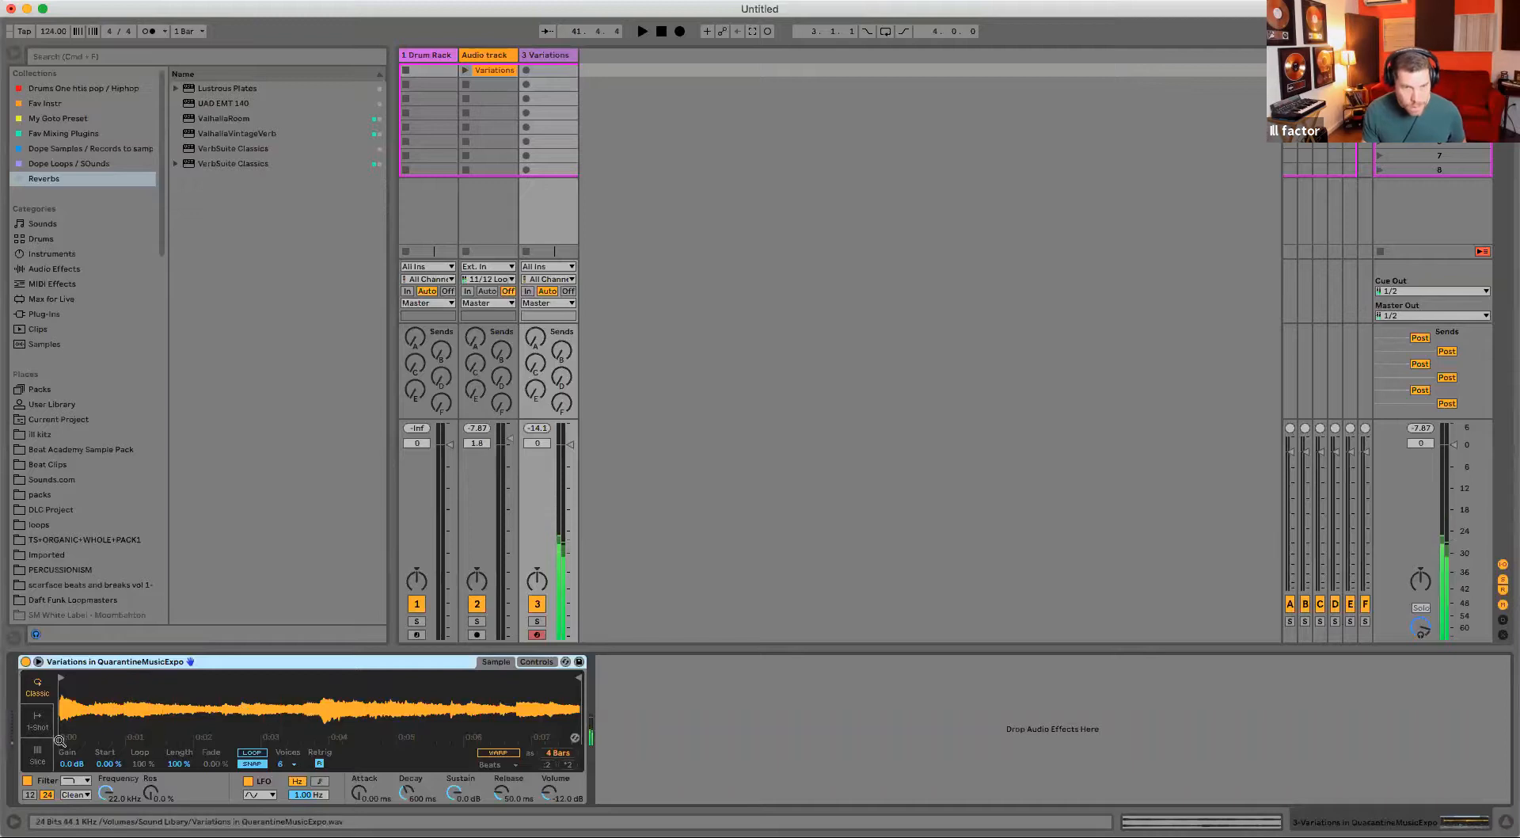
- Put Simpler in Slice mode with 94 % transient sensitivity and set its volume to 1.71 dB
{"action": "left_click", "coordinate": [37, 752]}
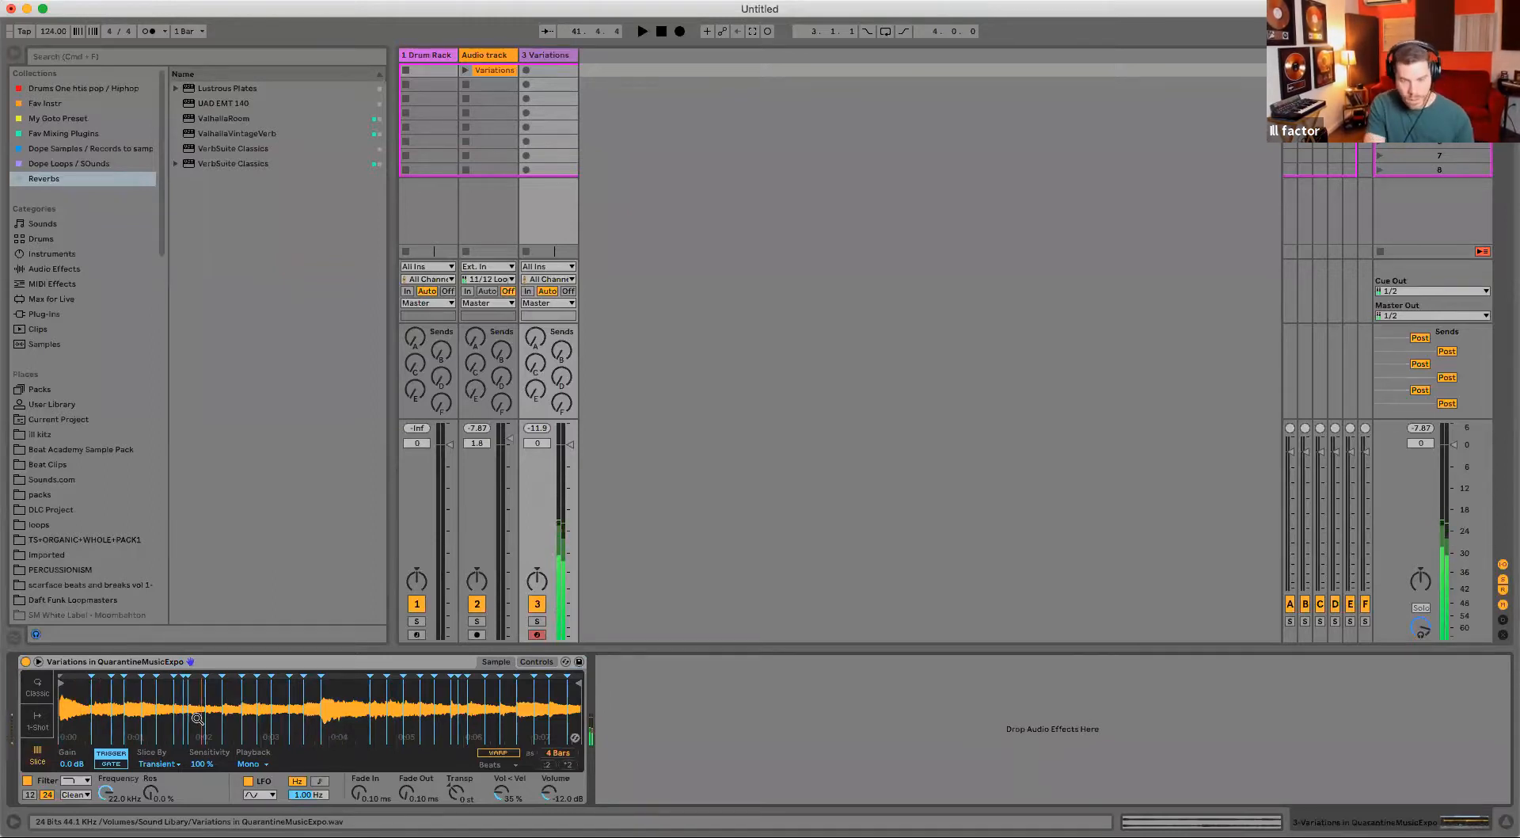
{"action": "left_click_drag", "start_coordinate": [199, 764], "coordinate": [208, 772]}
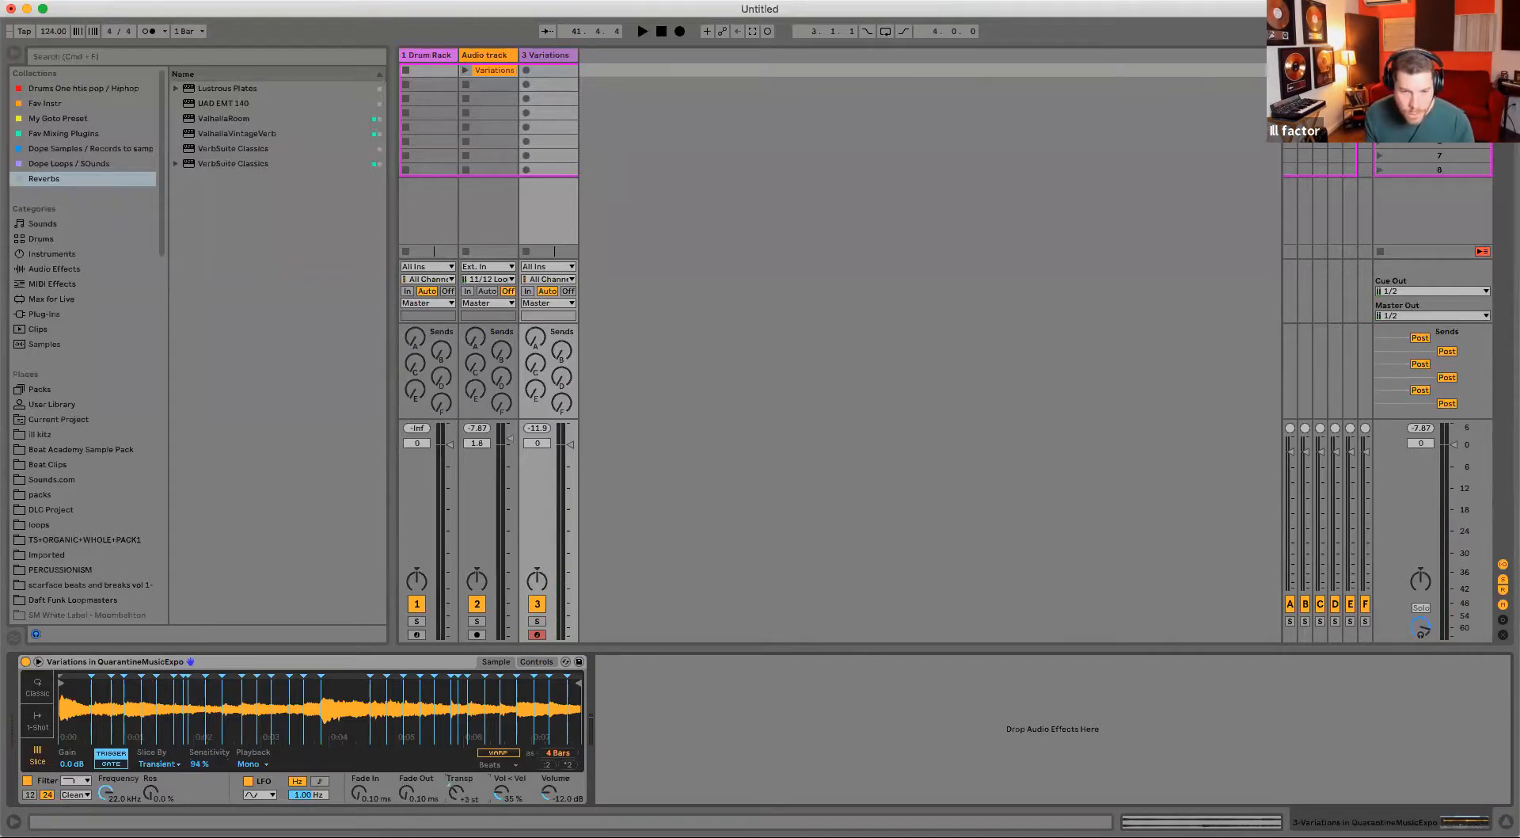
{"action": "left_click_drag", "start_coordinate": [554, 793], "coordinate": [554, 785]}
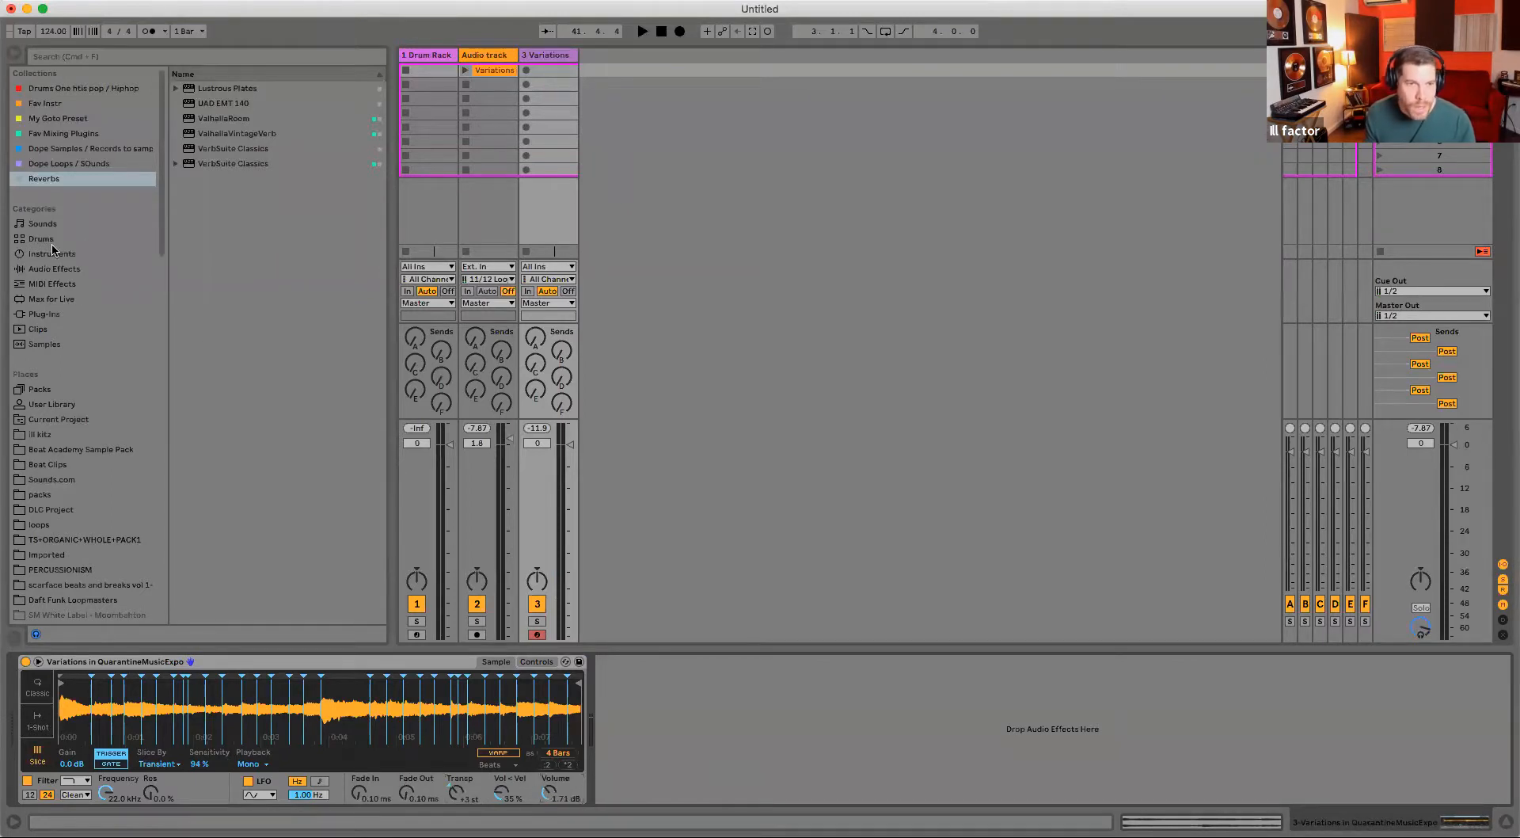
- Add a Reverb after Simpler on the Variations track, with a 1.40 s decay time and 35 % dry/wet
{"action": "left_click", "coordinate": [109, 270]}
{"action": "scroll", "coordinate": [242, 576], "scroll_direction": "down", "scroll_amount": 3}
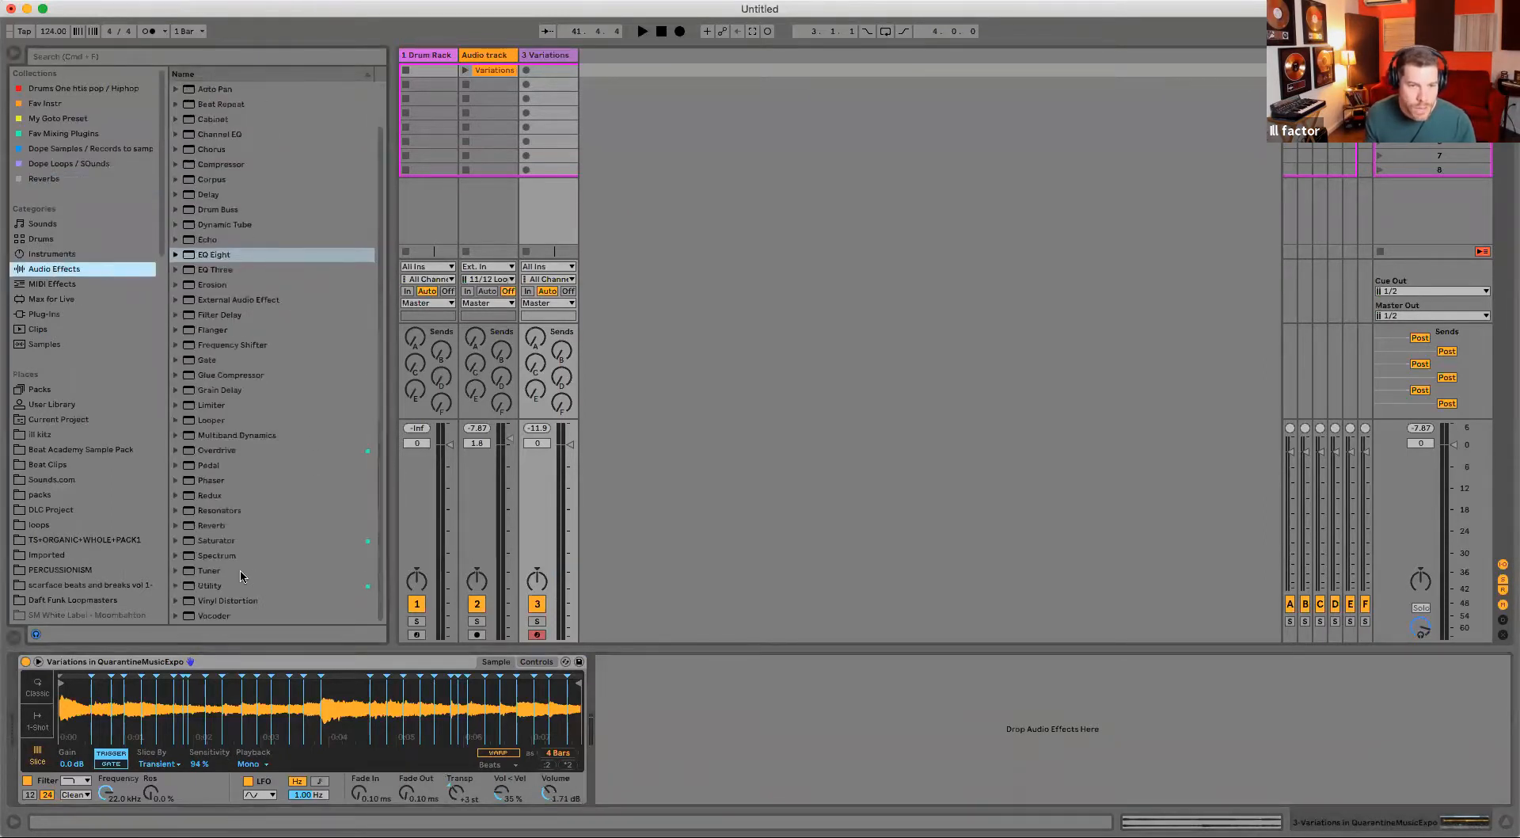
{"action": "left_click_drag", "start_coordinate": [213, 526], "coordinate": [633, 726]}
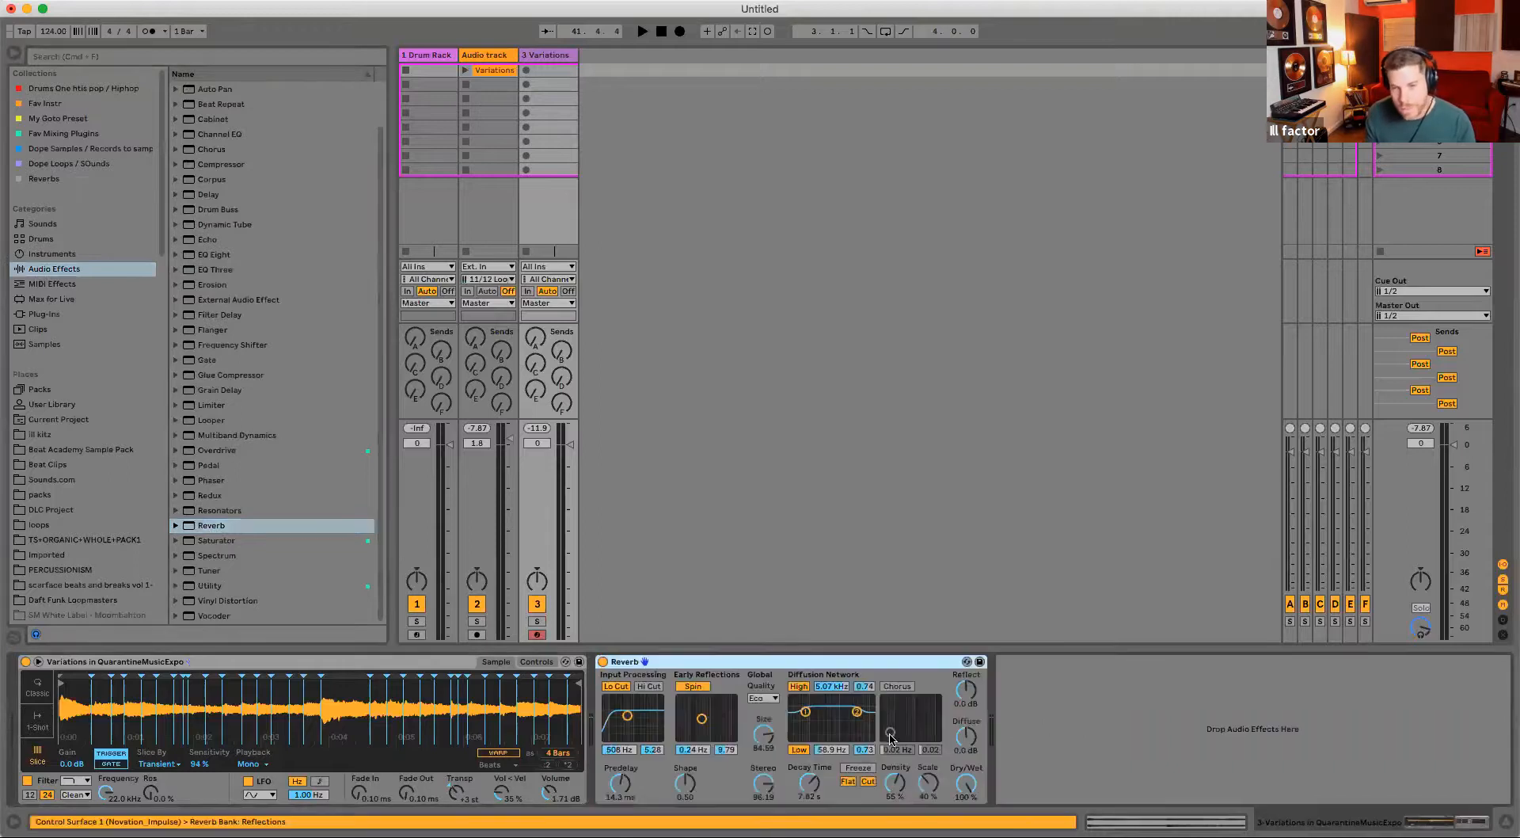
{"action": "left_click_drag", "start_coordinate": [967, 789], "coordinate": [967, 824]}
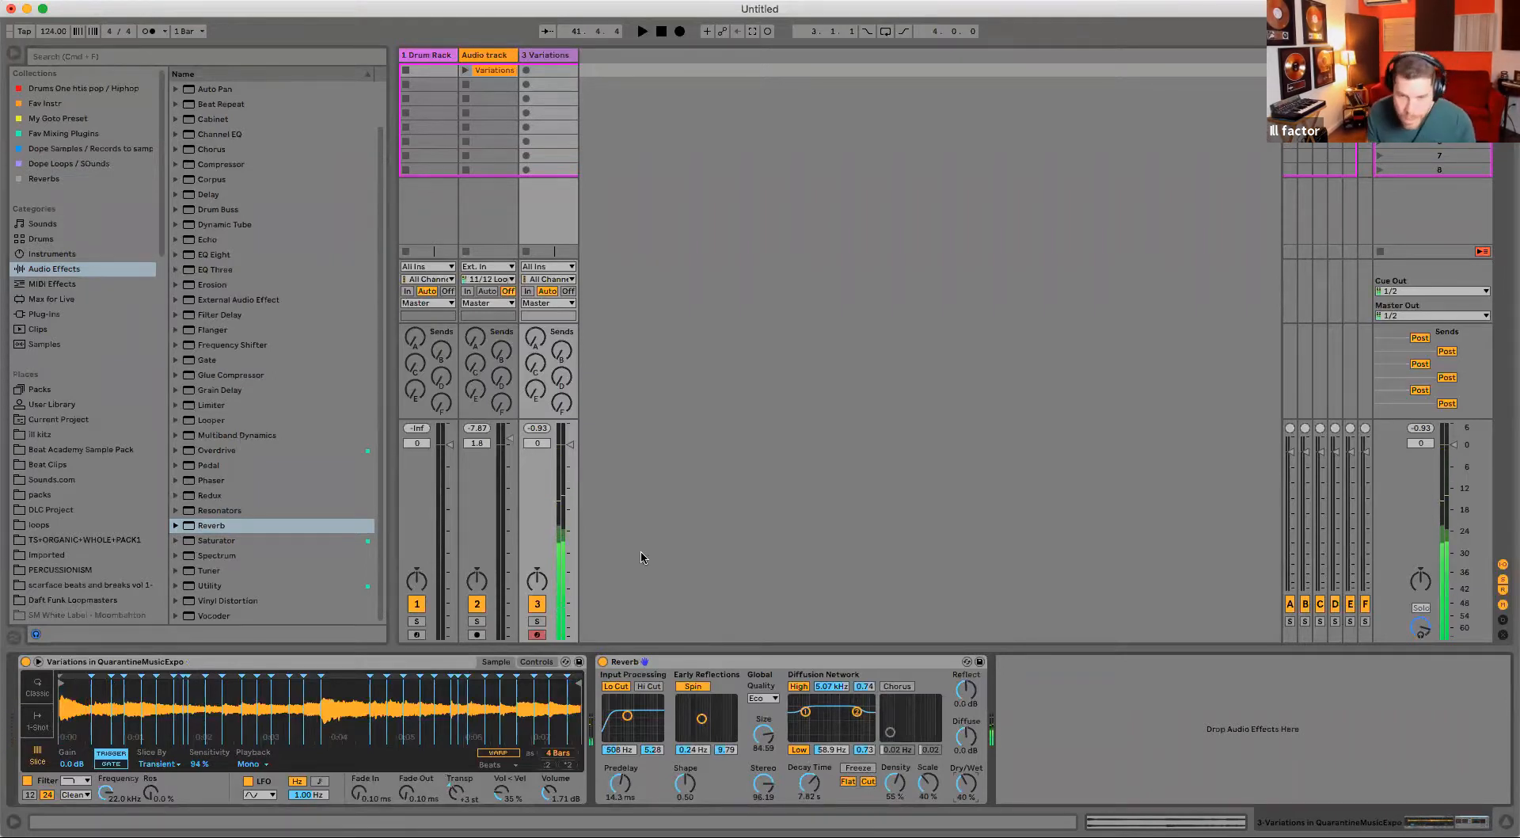
{"action": "left_click_drag", "start_coordinate": [809, 781], "coordinate": [796, 809]}
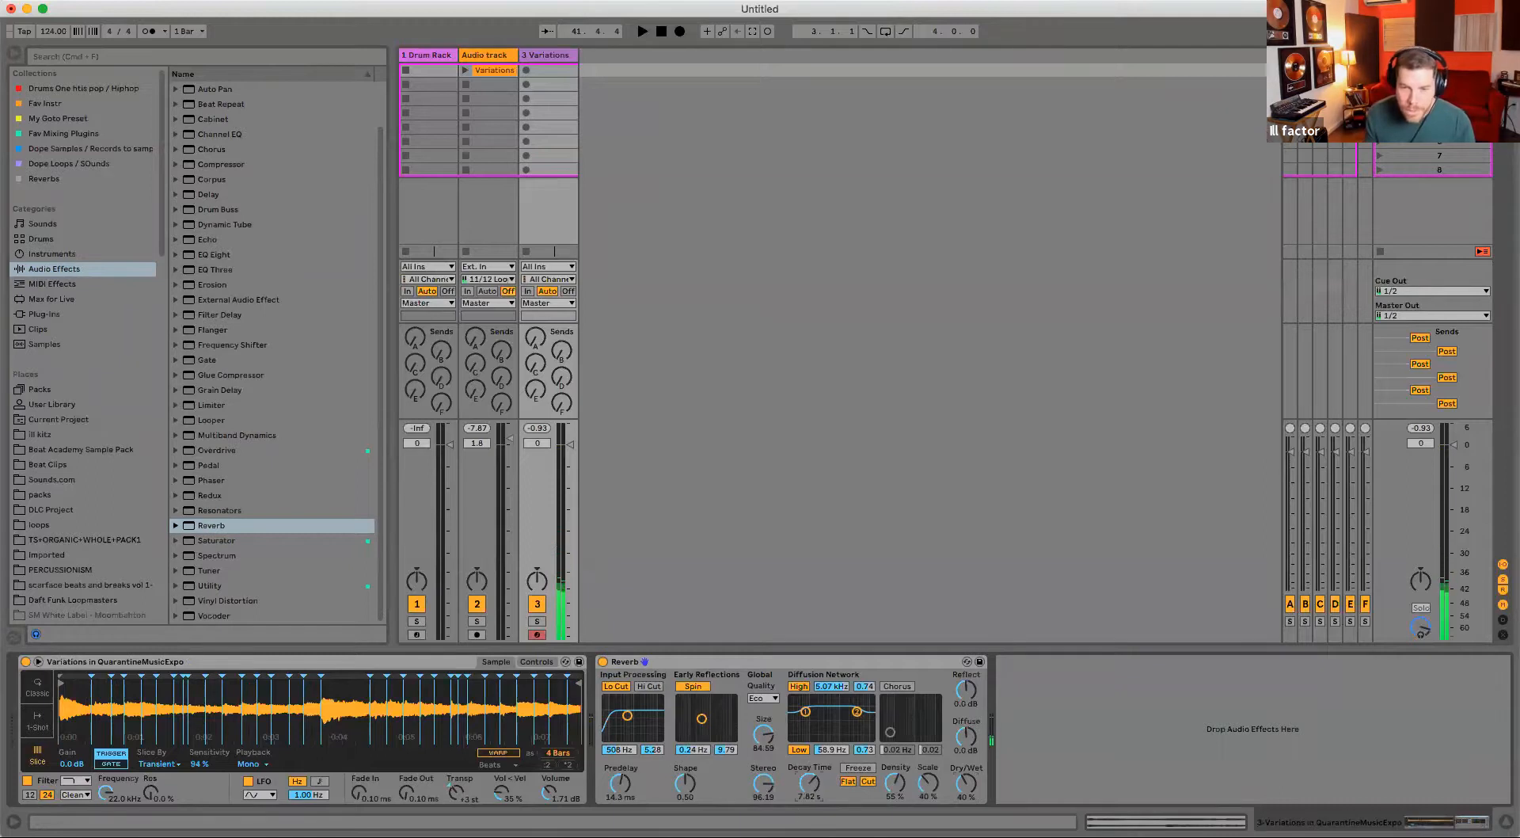
{"action": "left_click_drag", "start_coordinate": [978, 782], "coordinate": [979, 789]}
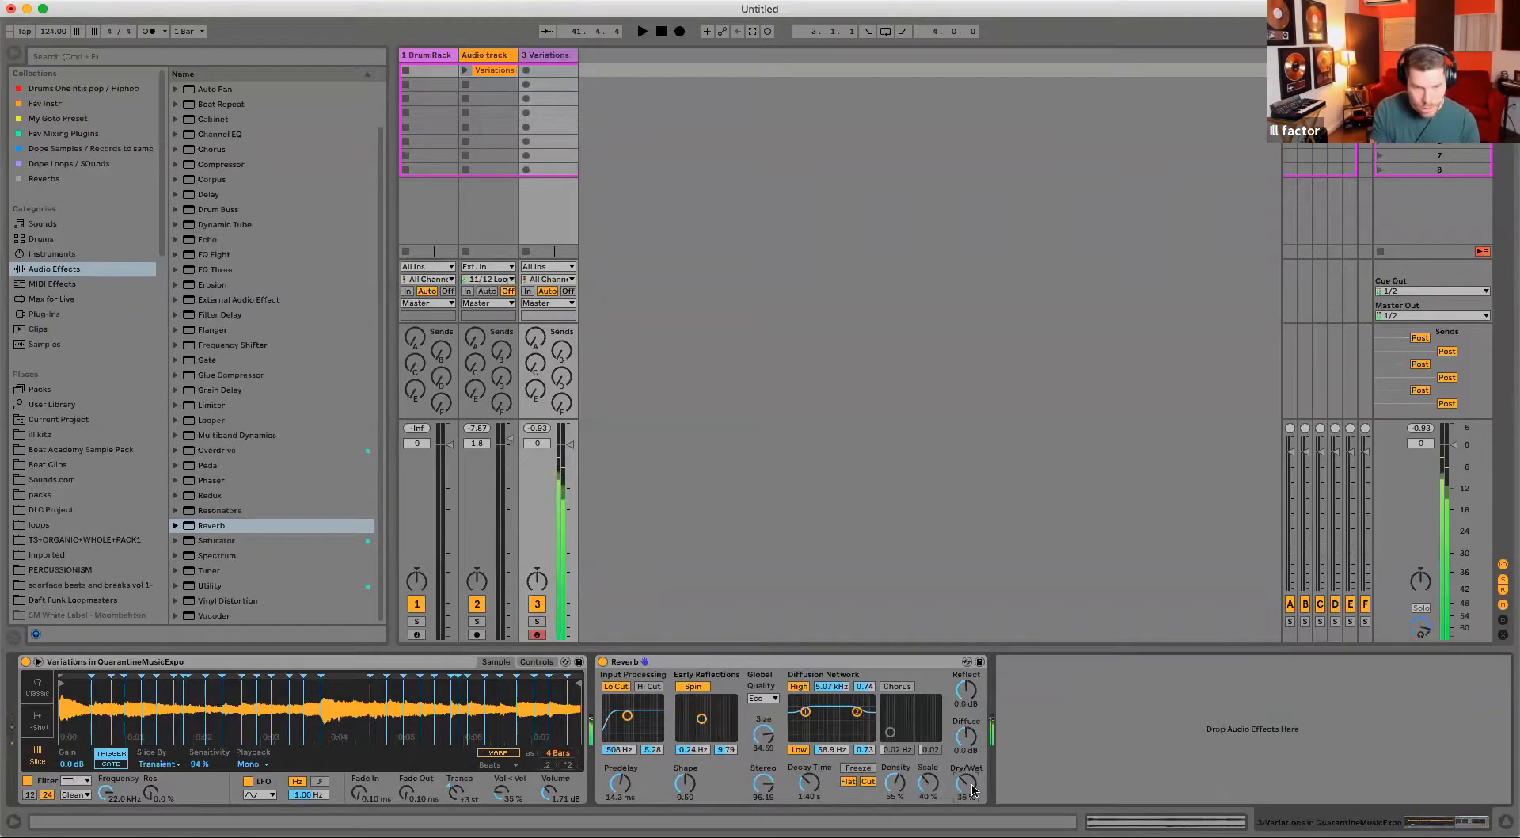
- Try warping the sliced sample in Pro mode and turn warping off again
{"action": "left_click", "coordinate": [498, 753]}
{"action": "left_click", "coordinate": [511, 765]}
{"action": "left_click", "coordinate": [510, 752]}
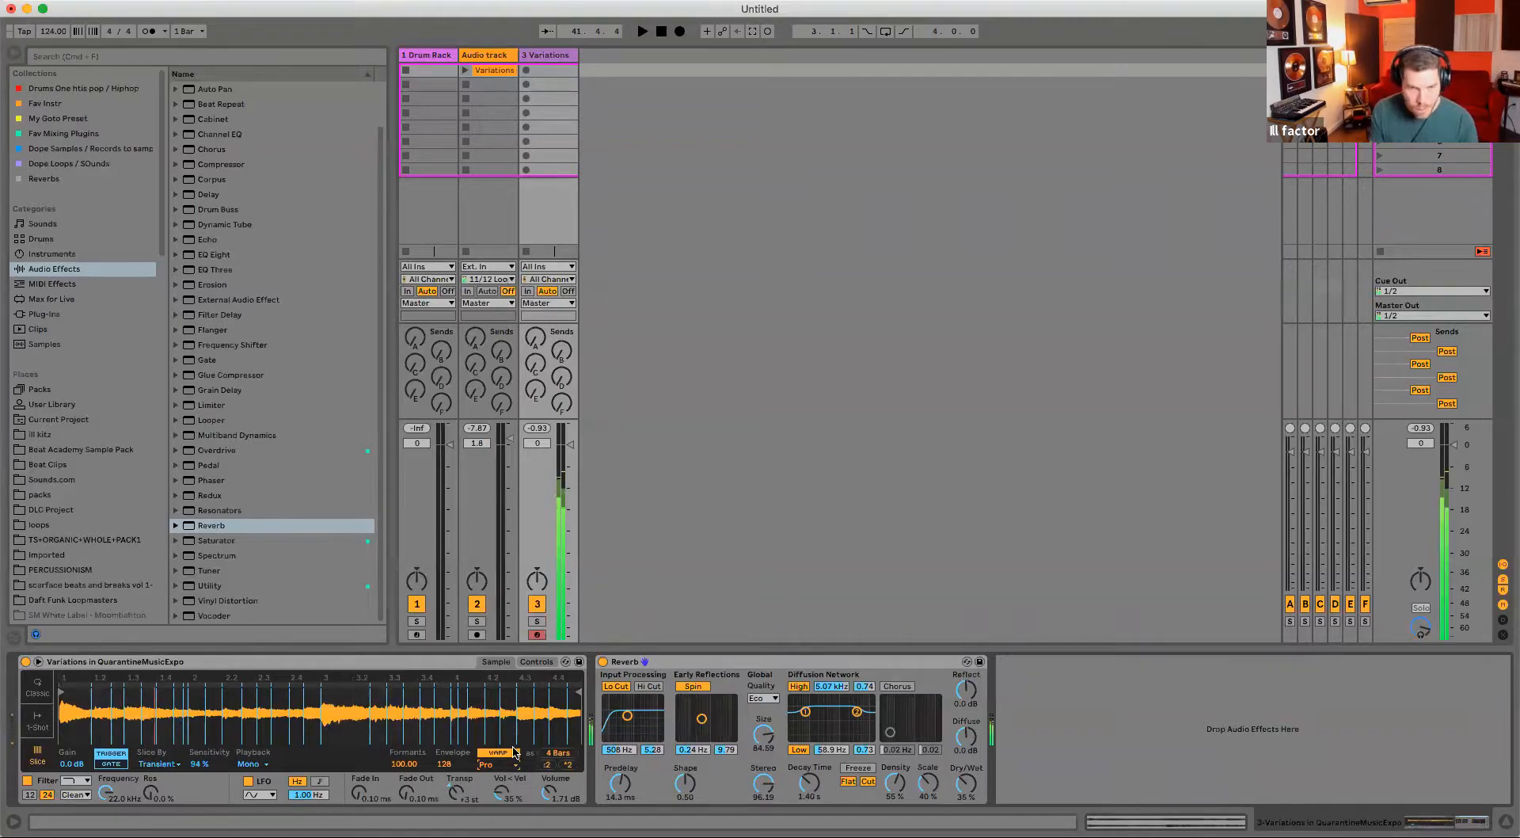
{"action": "left_click", "coordinate": [492, 754]}
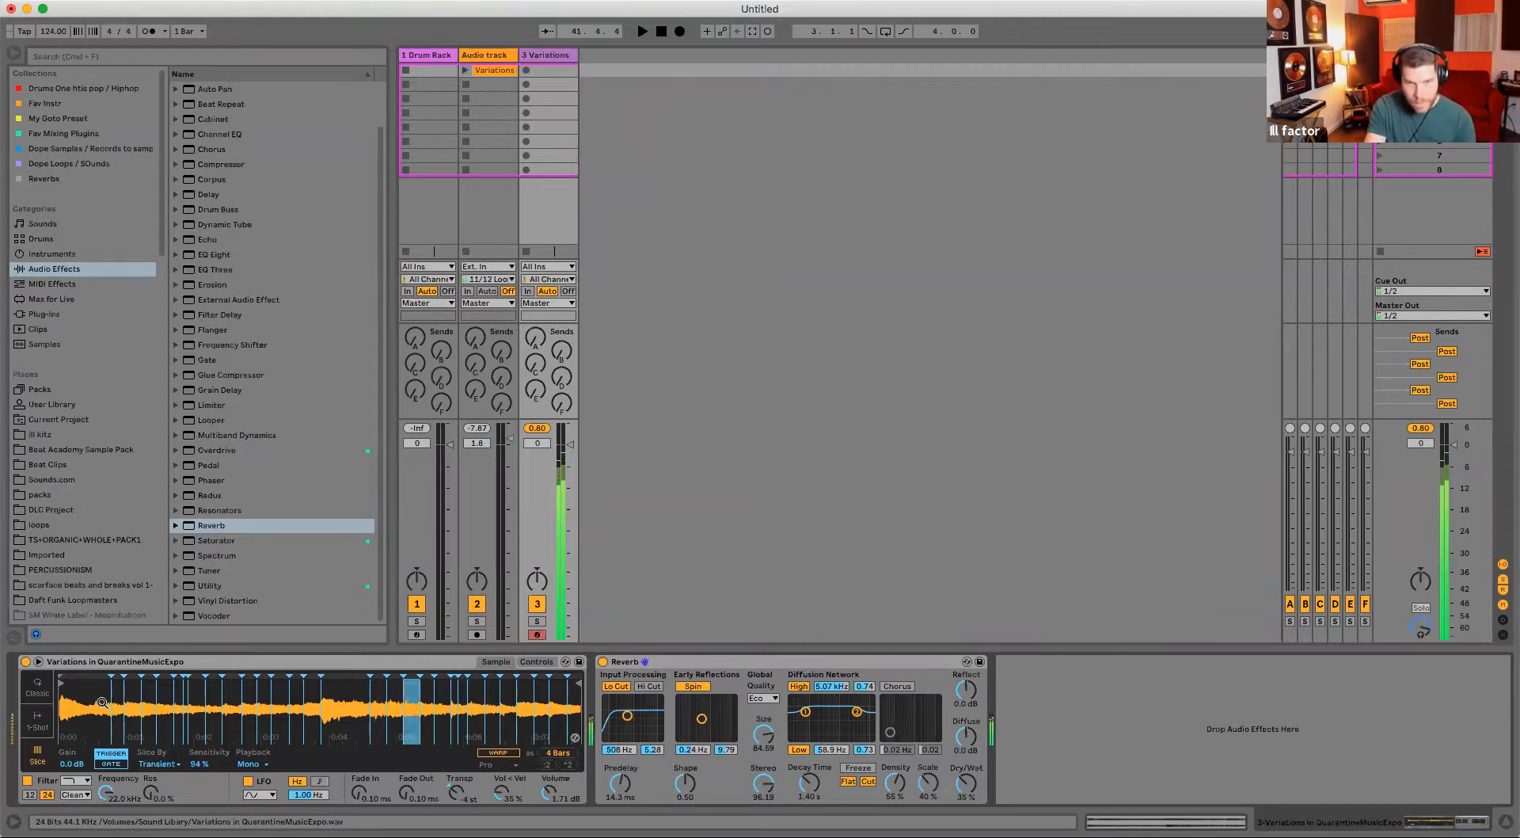
- Tap in a project tempo of 132.51 BPM and record a MIDI clip in the first slot of the sliced Variations track
{"action": "left_click", "coordinate": [24, 31]}
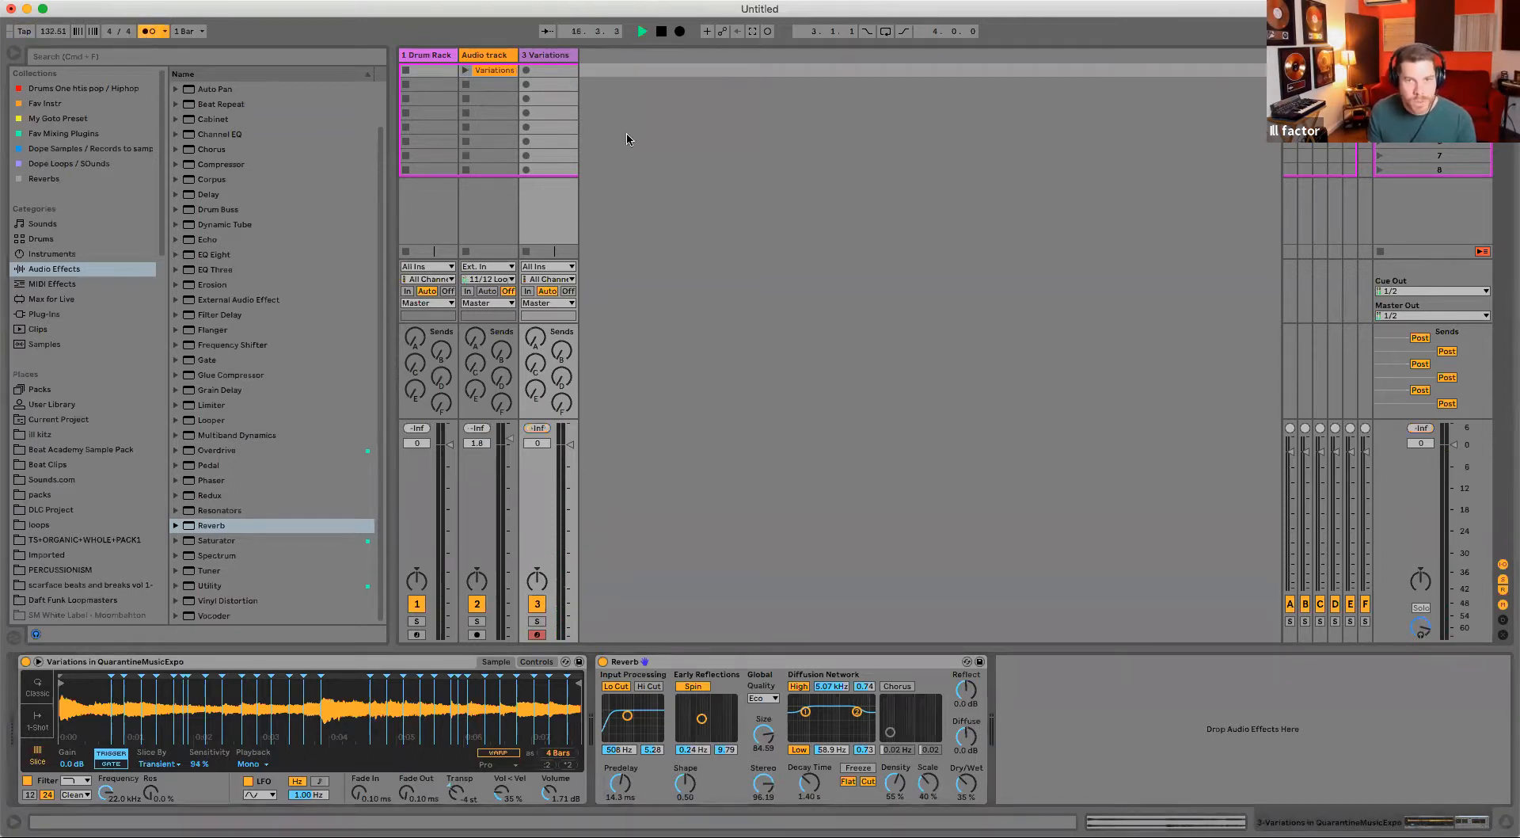
{"action": "left_click", "coordinate": [563, 73]}
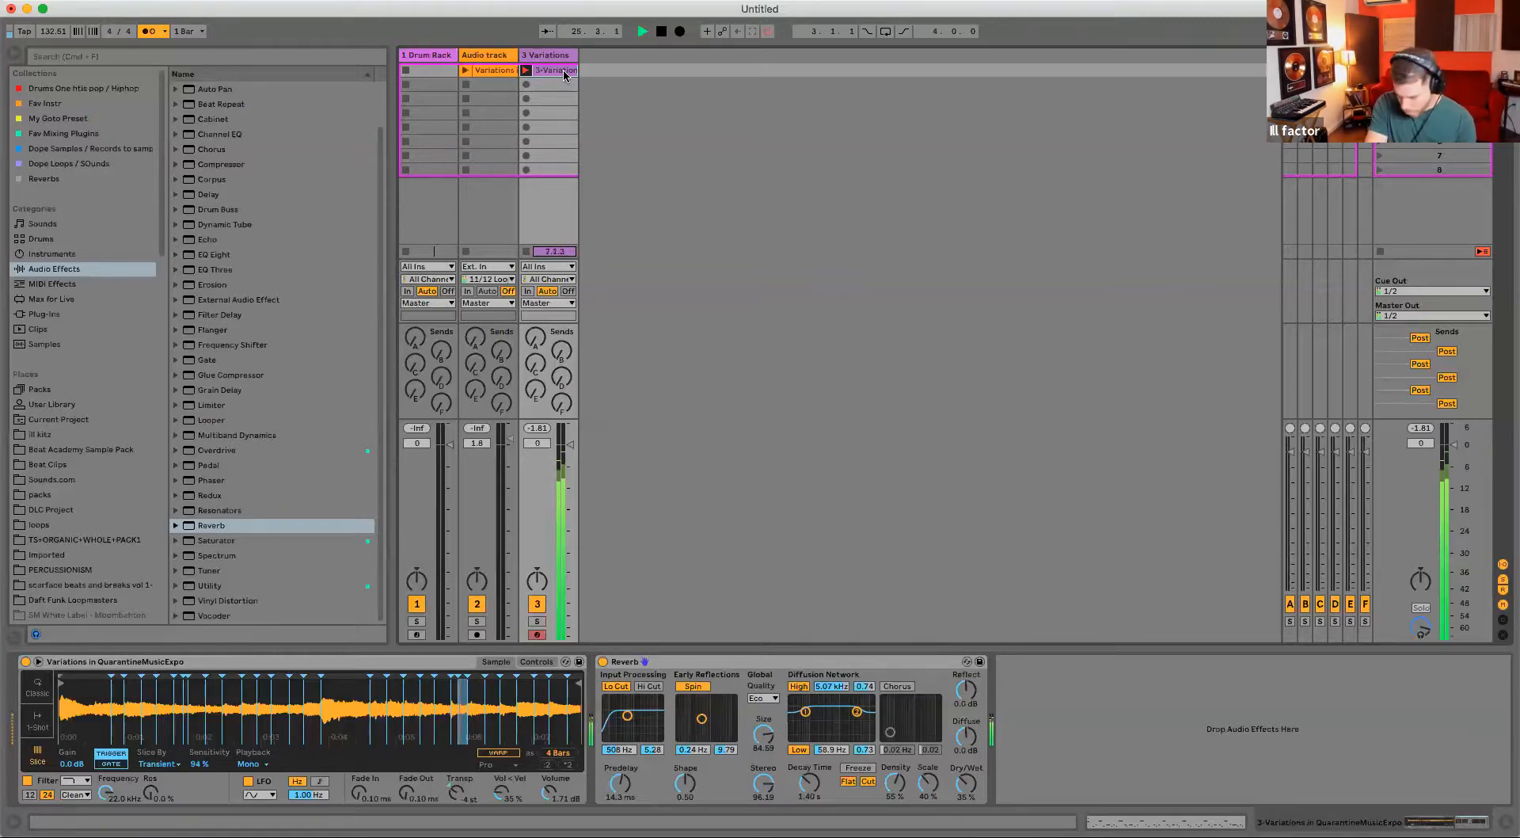
- Open the recorded MIDI clip, quantize all its notes, and return to the device chain with playback stopped
{"action": "double_click", "coordinate": [562, 73]}
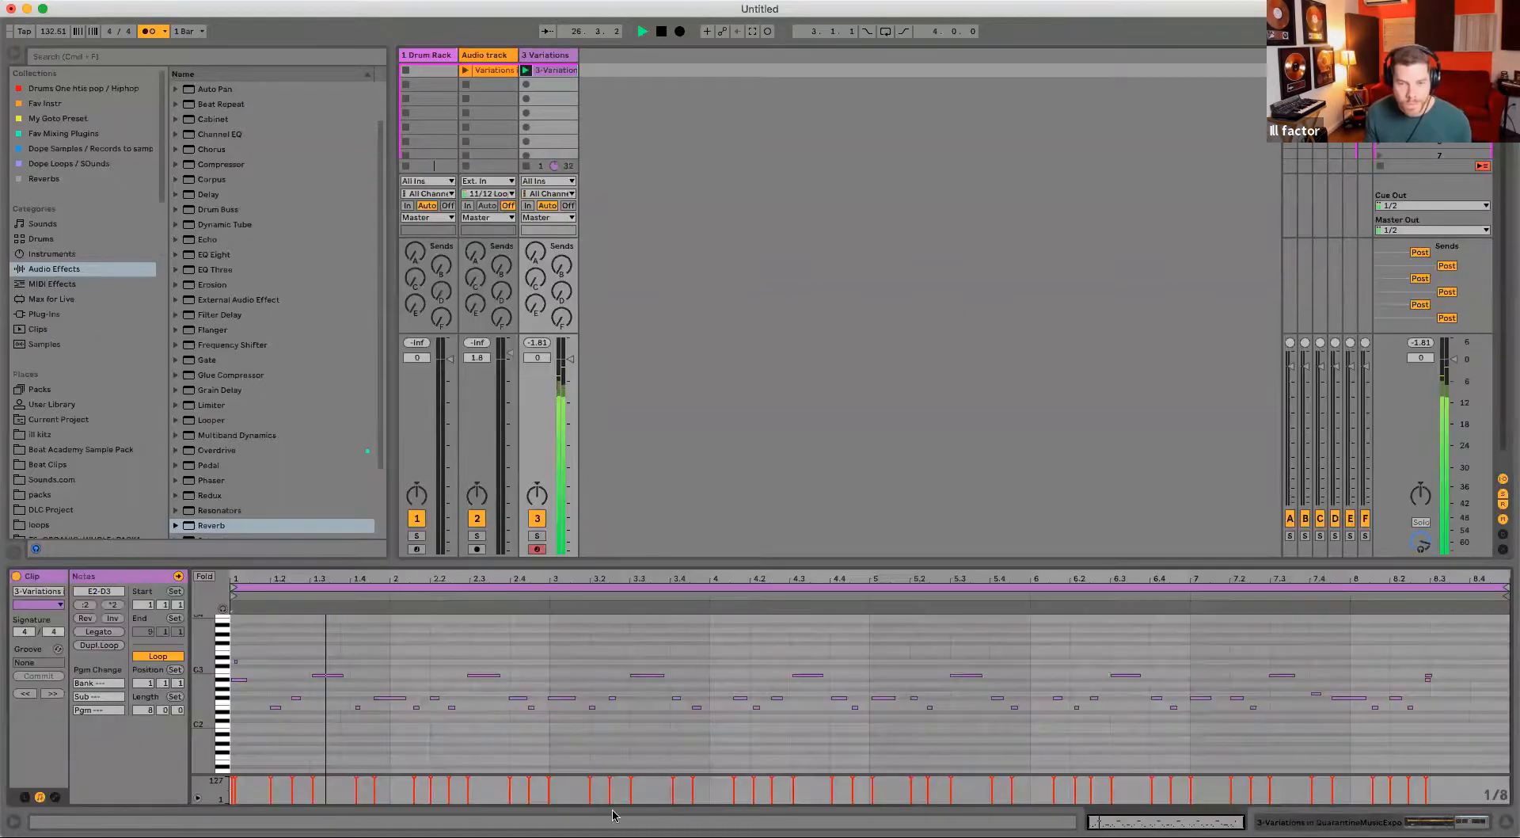
{"action": "key", "text": "super+a"}
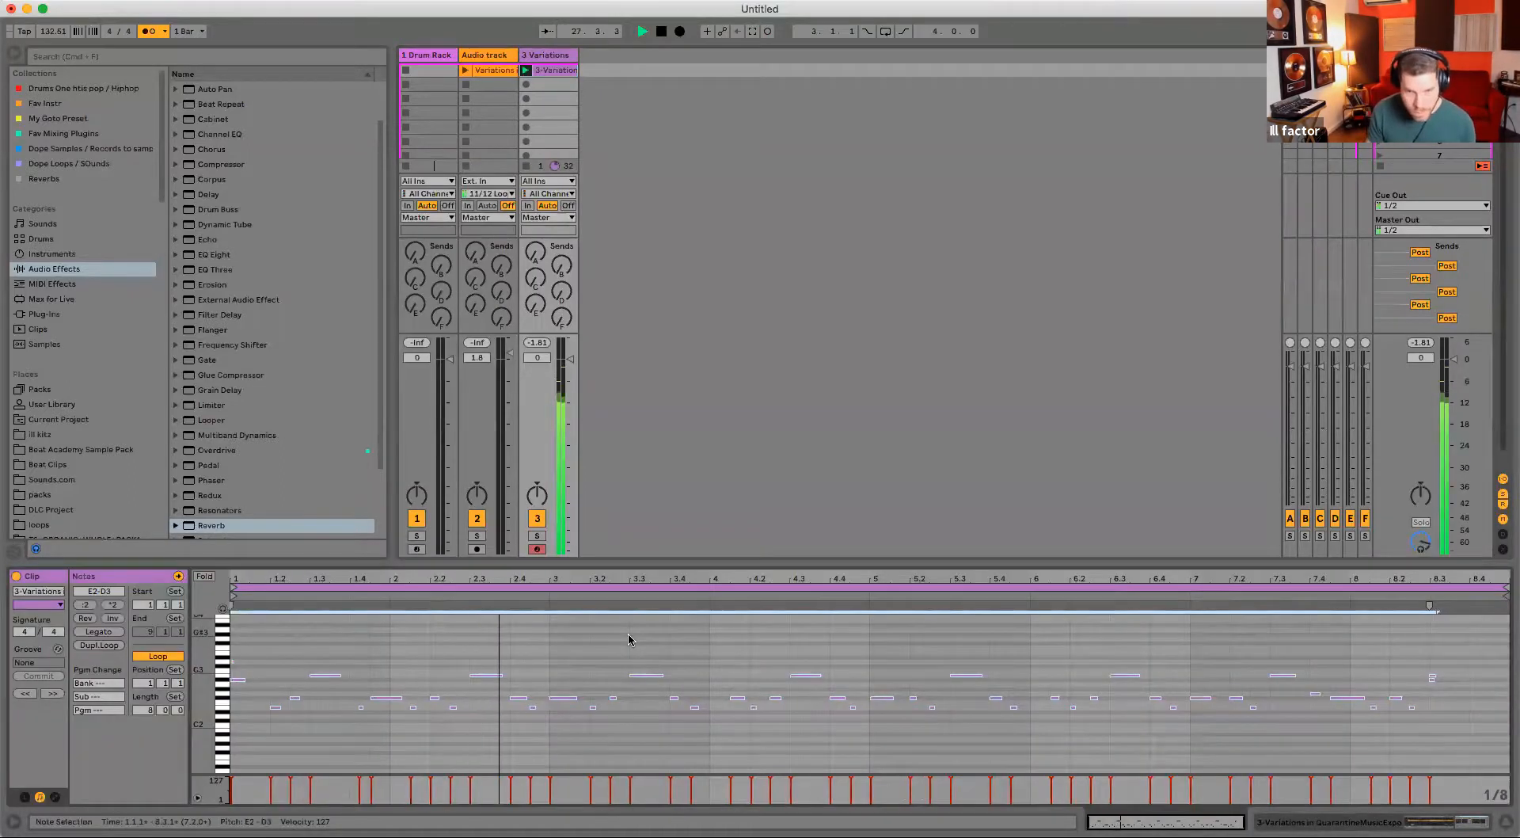
{"action": "key", "text": "shift+Tab"}
{"action": "key", "text": "space"}
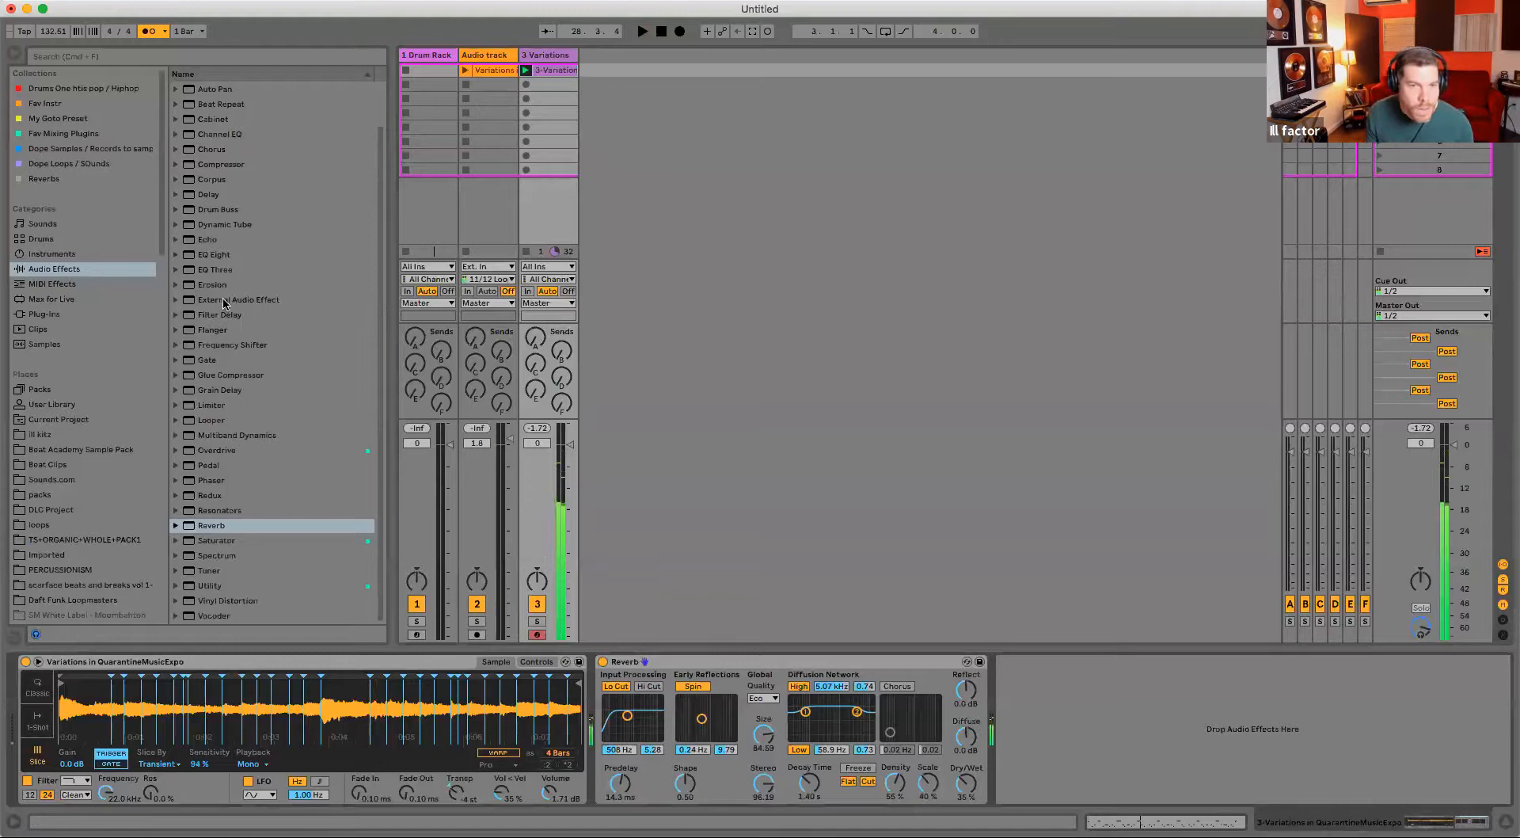
- Insert an EQ Eight between Simpler and the Reverb, adjust its low-cut frequency during playback, and fold the device
{"action": "left_click_drag", "start_coordinate": [204, 259], "coordinate": [683, 776]}
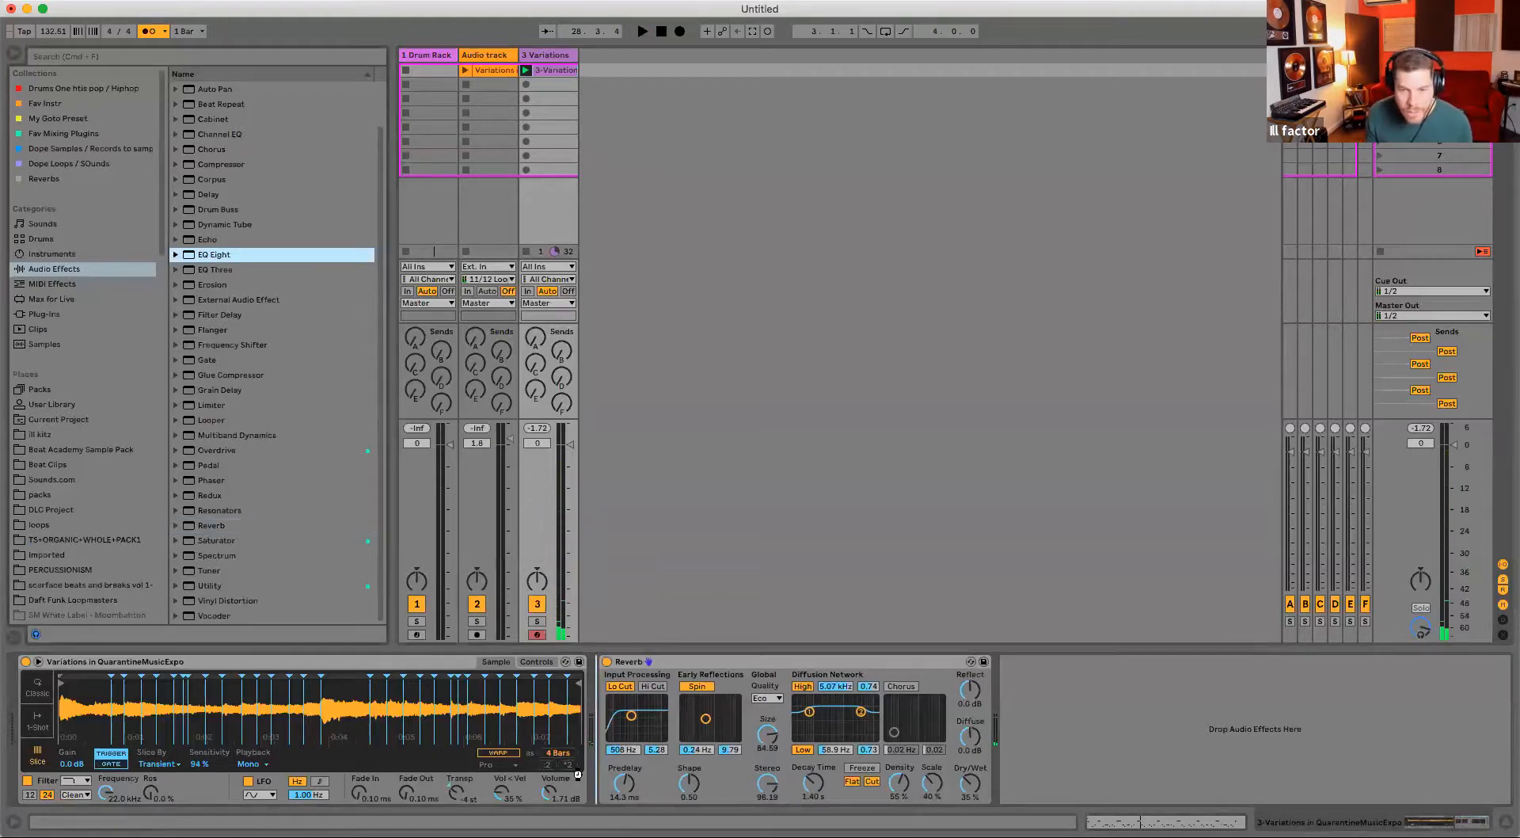
{"action": "left_click_drag", "start_coordinate": [578, 774], "coordinate": [698, 784]}
{"action": "key", "text": "space"}
{"action": "left_click_drag", "start_coordinate": [623, 703], "coordinate": [623, 713]}
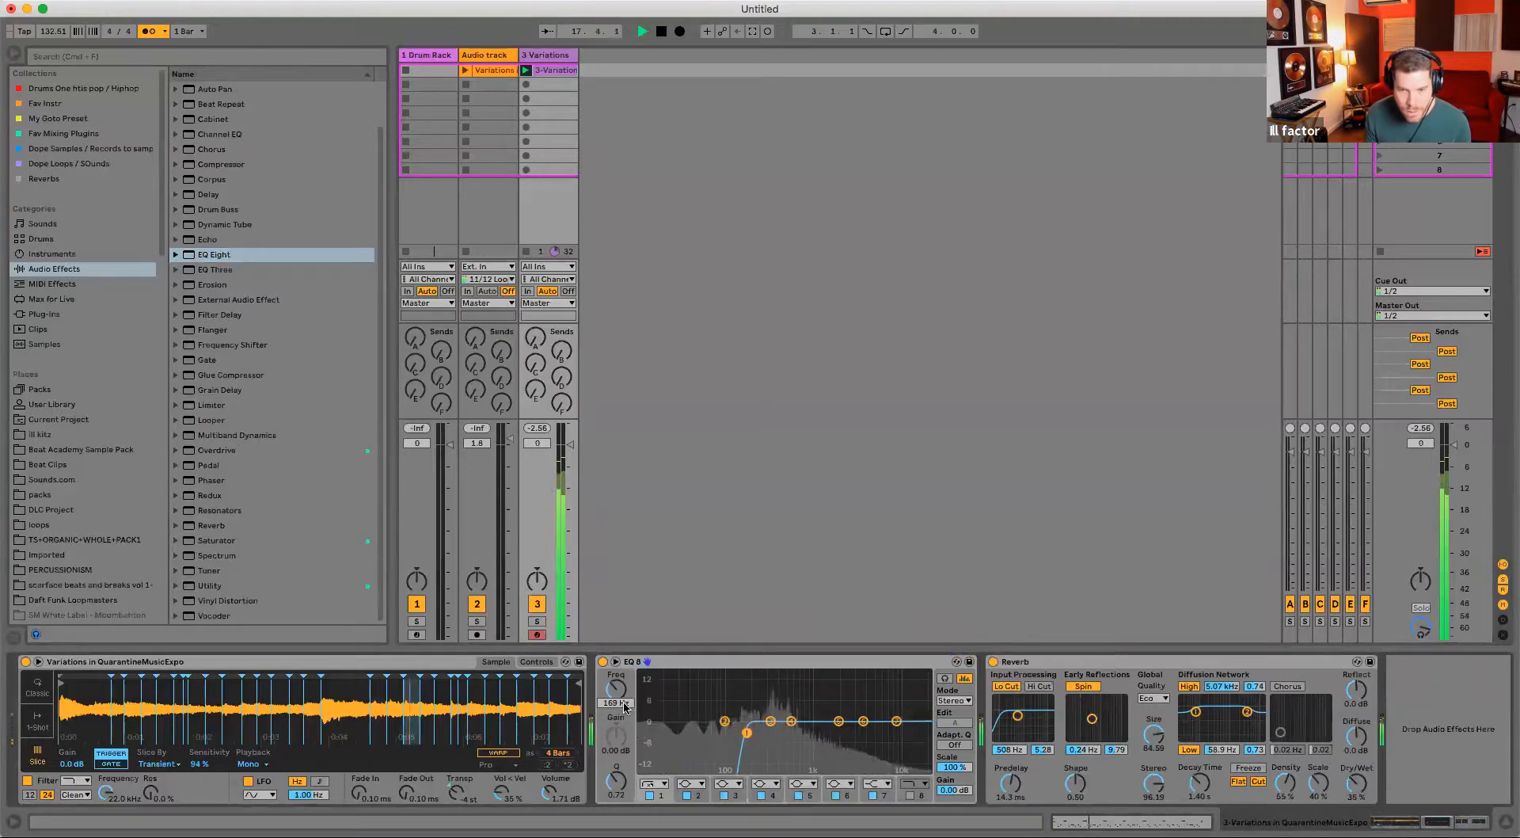
{"action": "double_click", "coordinate": [824, 662]}
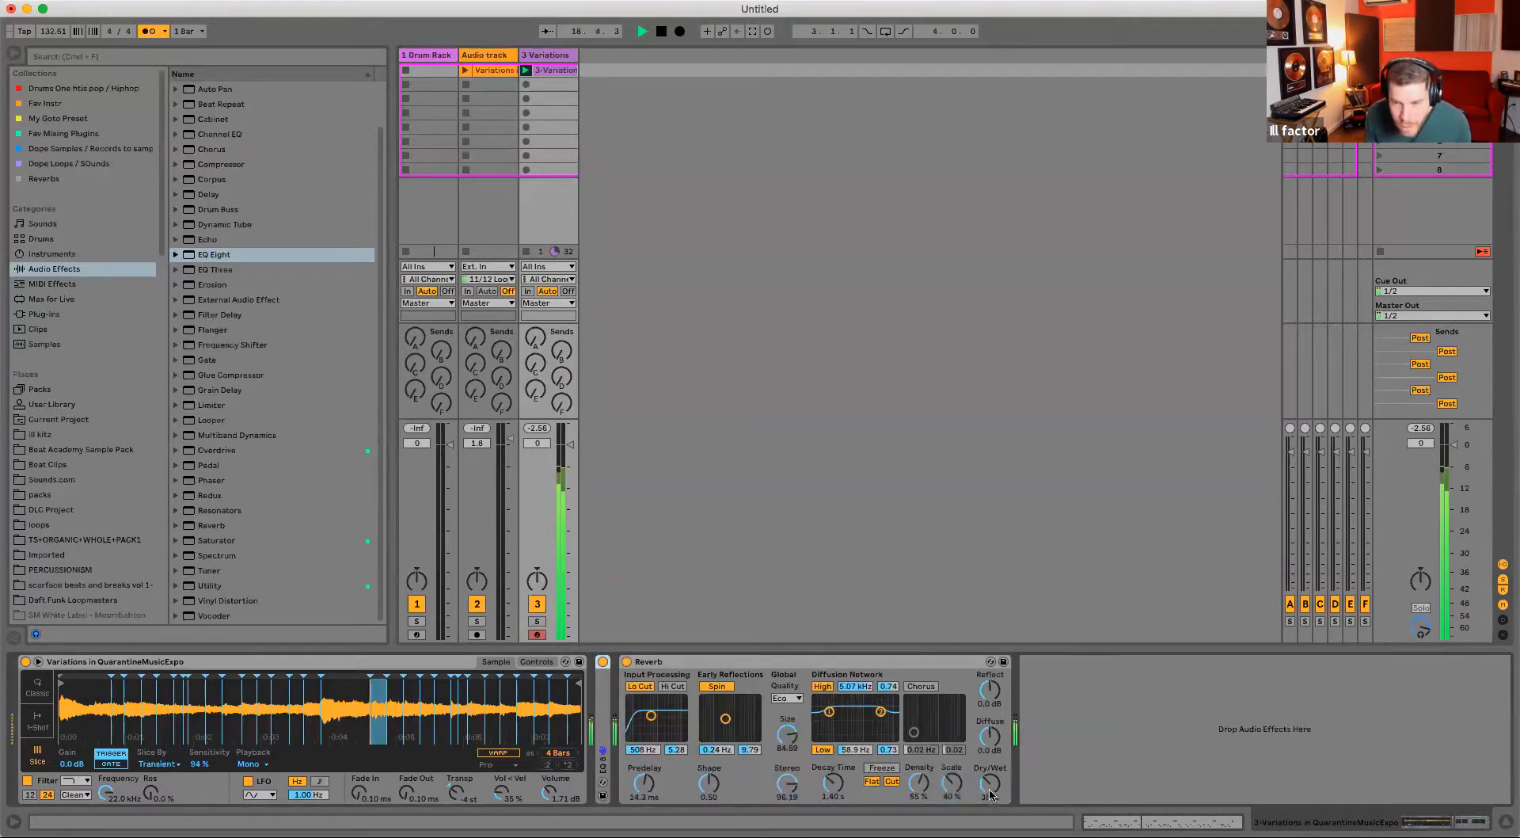
- Set the Reverb to 60 % dry/wet and 2.41 s decay, and Simpler's Fade In to 11.6 ms and Fade Out to 3.22 ms
{"action": "left_click_drag", "start_coordinate": [990, 794], "coordinate": [981, 787]}
{"action": "left_click_drag", "start_coordinate": [370, 797], "coordinate": [411, 793]}
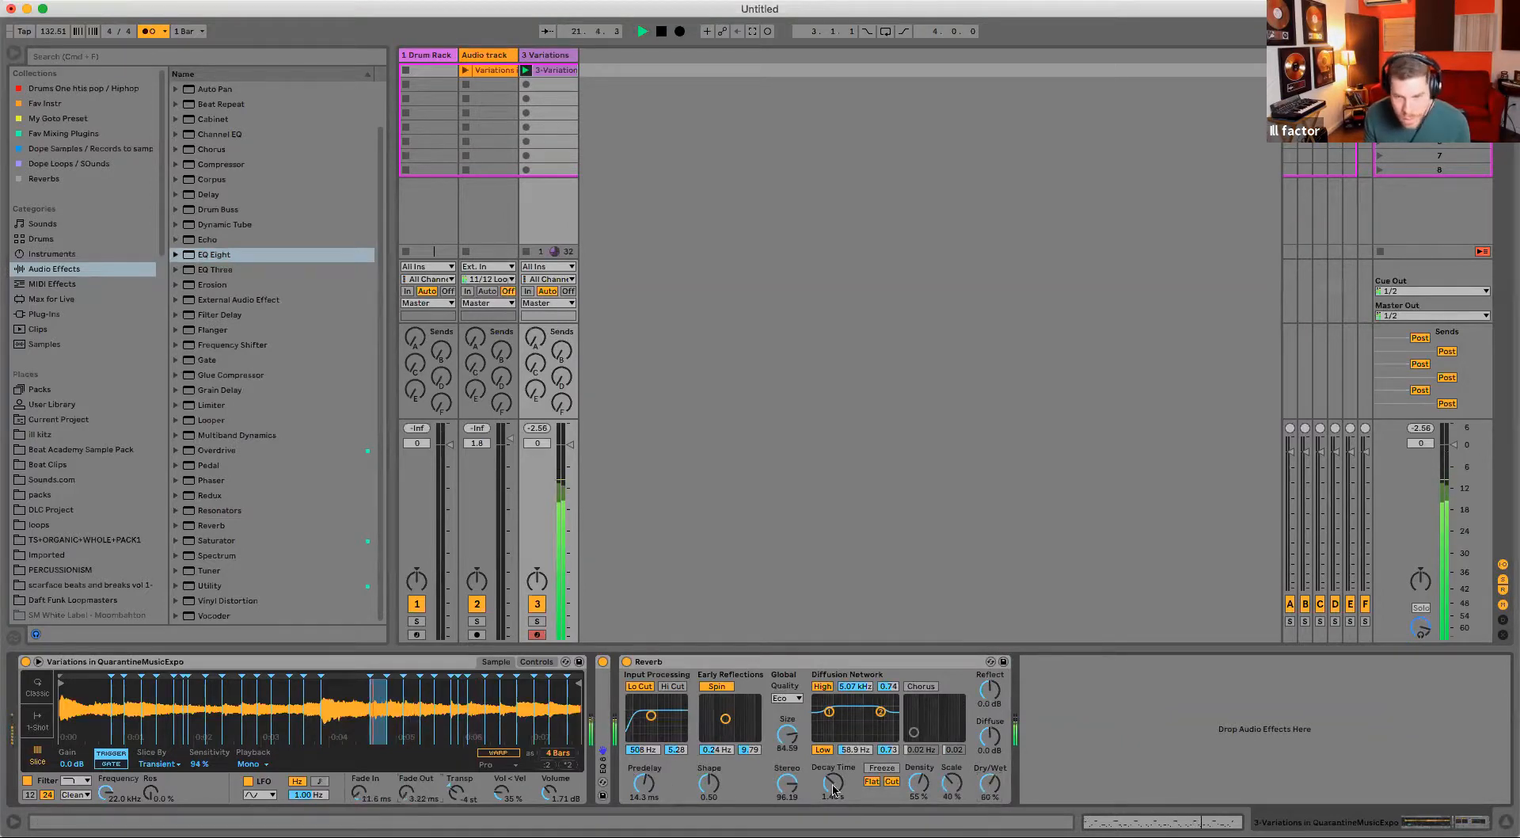
{"action": "left_click_drag", "start_coordinate": [833, 789], "coordinate": [833, 781]}
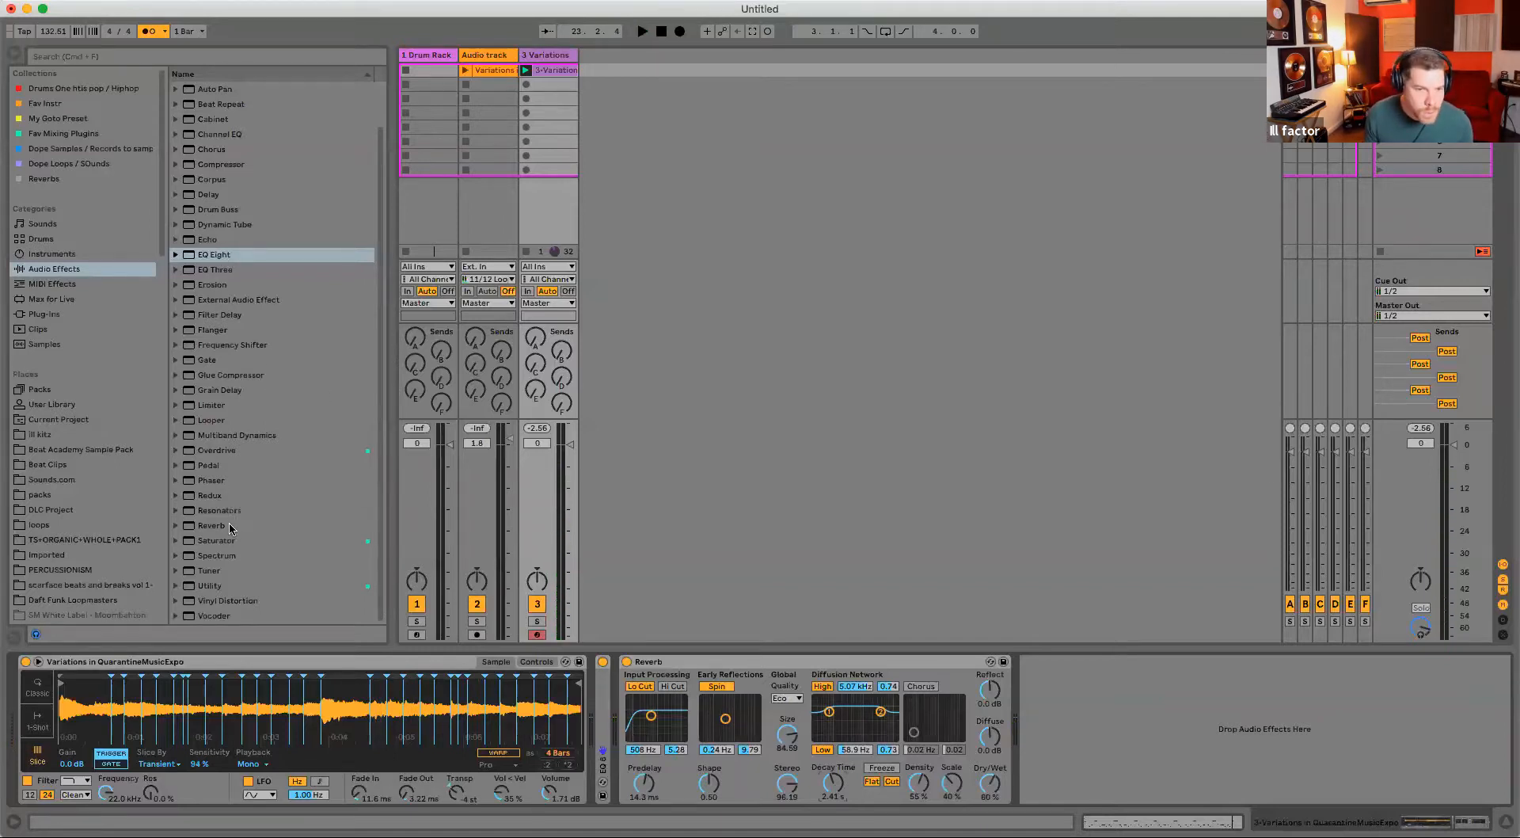
- Add the OTT preset of Multiband Dynamics after the Reverb on the Variations track
{"action": "left_click", "coordinate": [175, 435]}
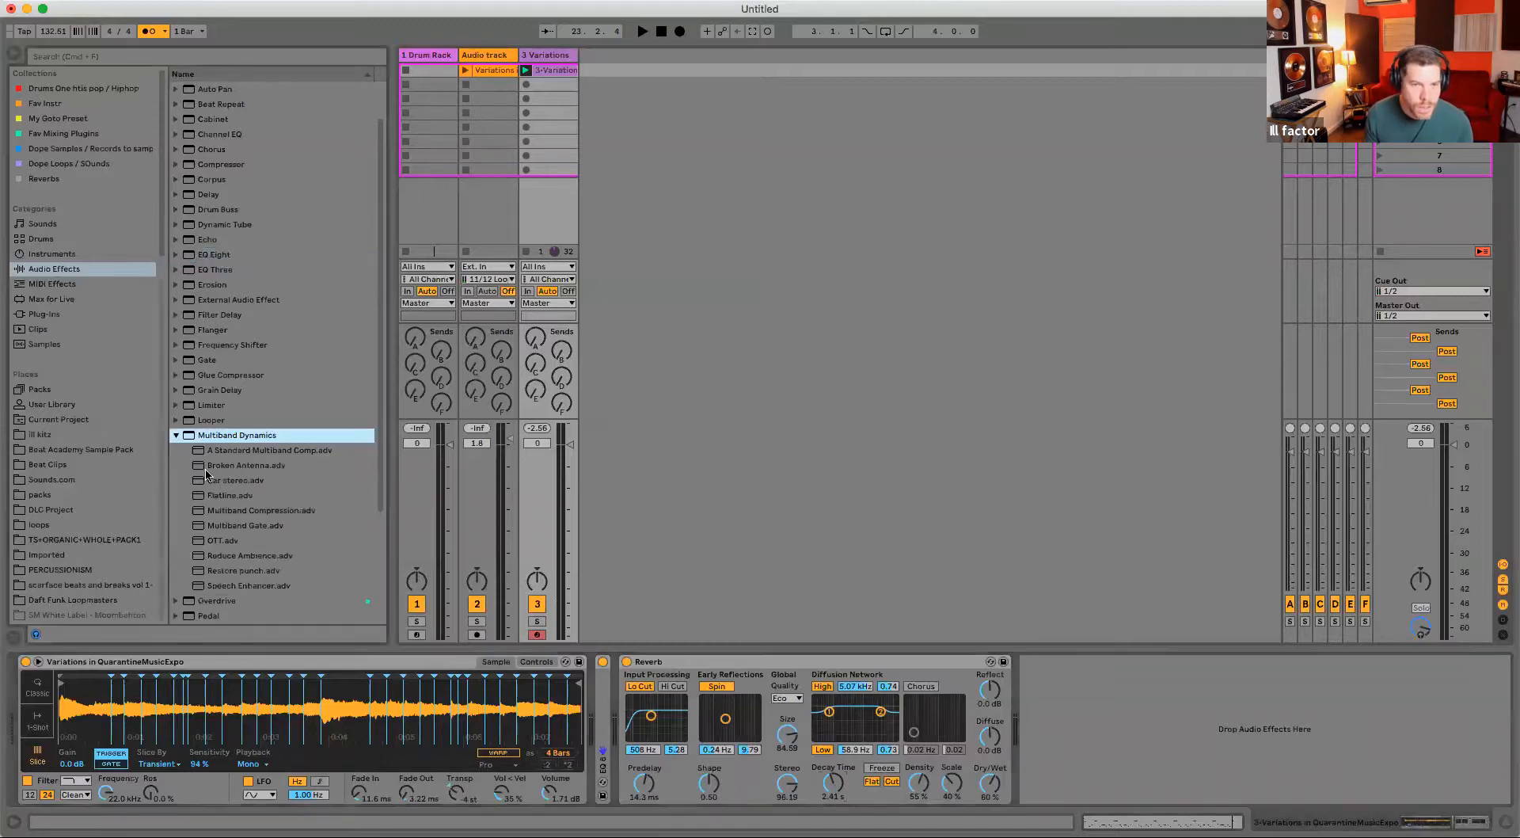
{"action": "left_click_drag", "start_coordinate": [222, 519], "coordinate": [1132, 698]}
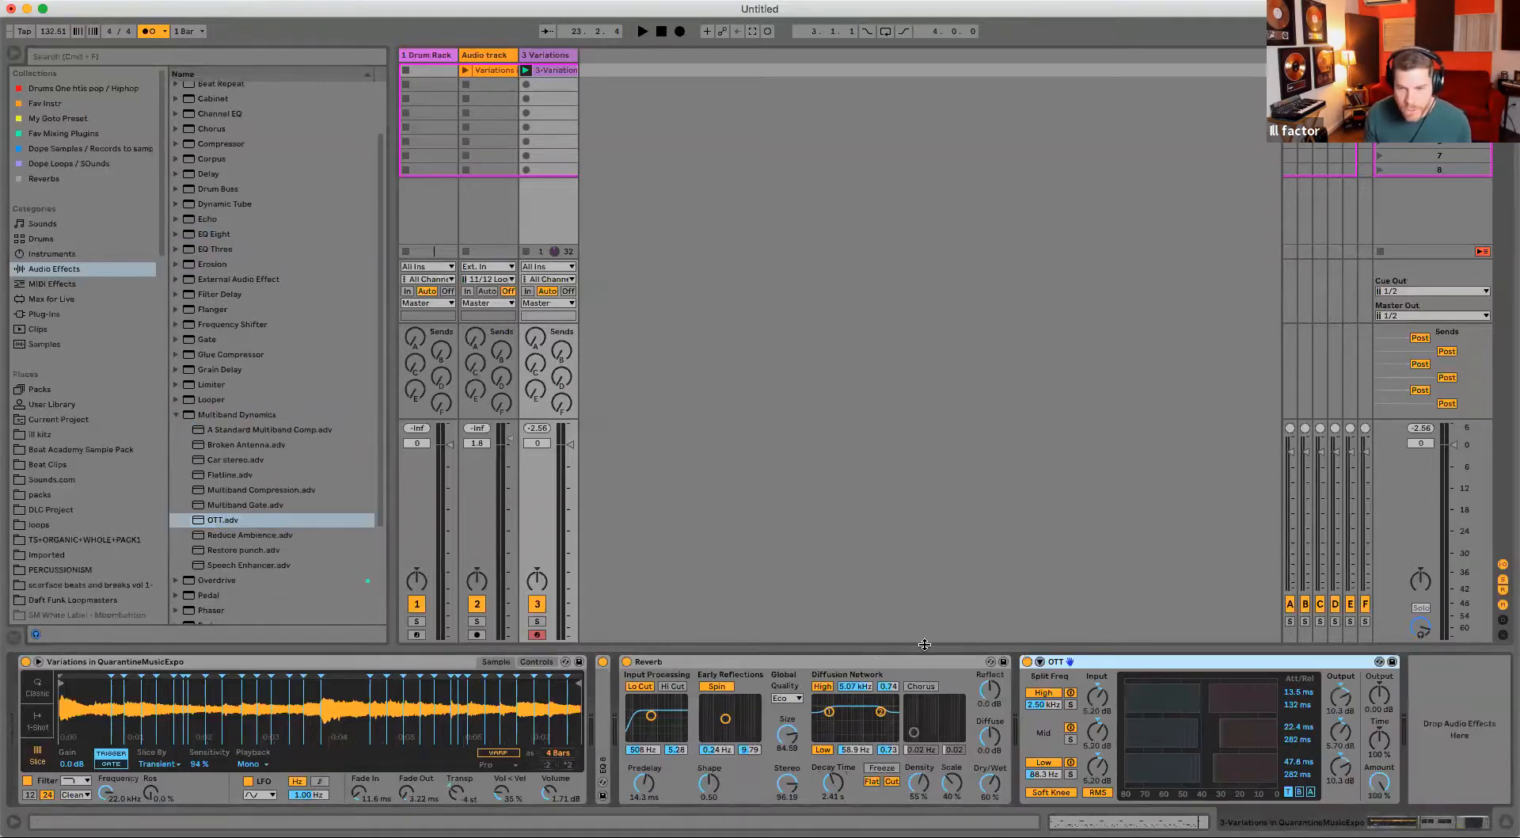
- Set the OTT's Amount to 30 % and the Reverb's Decay Time to 4.95 s while listening to the Variations track
{"action": "double_click", "coordinate": [880, 661]}
{"action": "left_click_drag", "start_coordinate": [996, 772], "coordinate": [1007, 784]}
{"action": "key", "text": "space"}
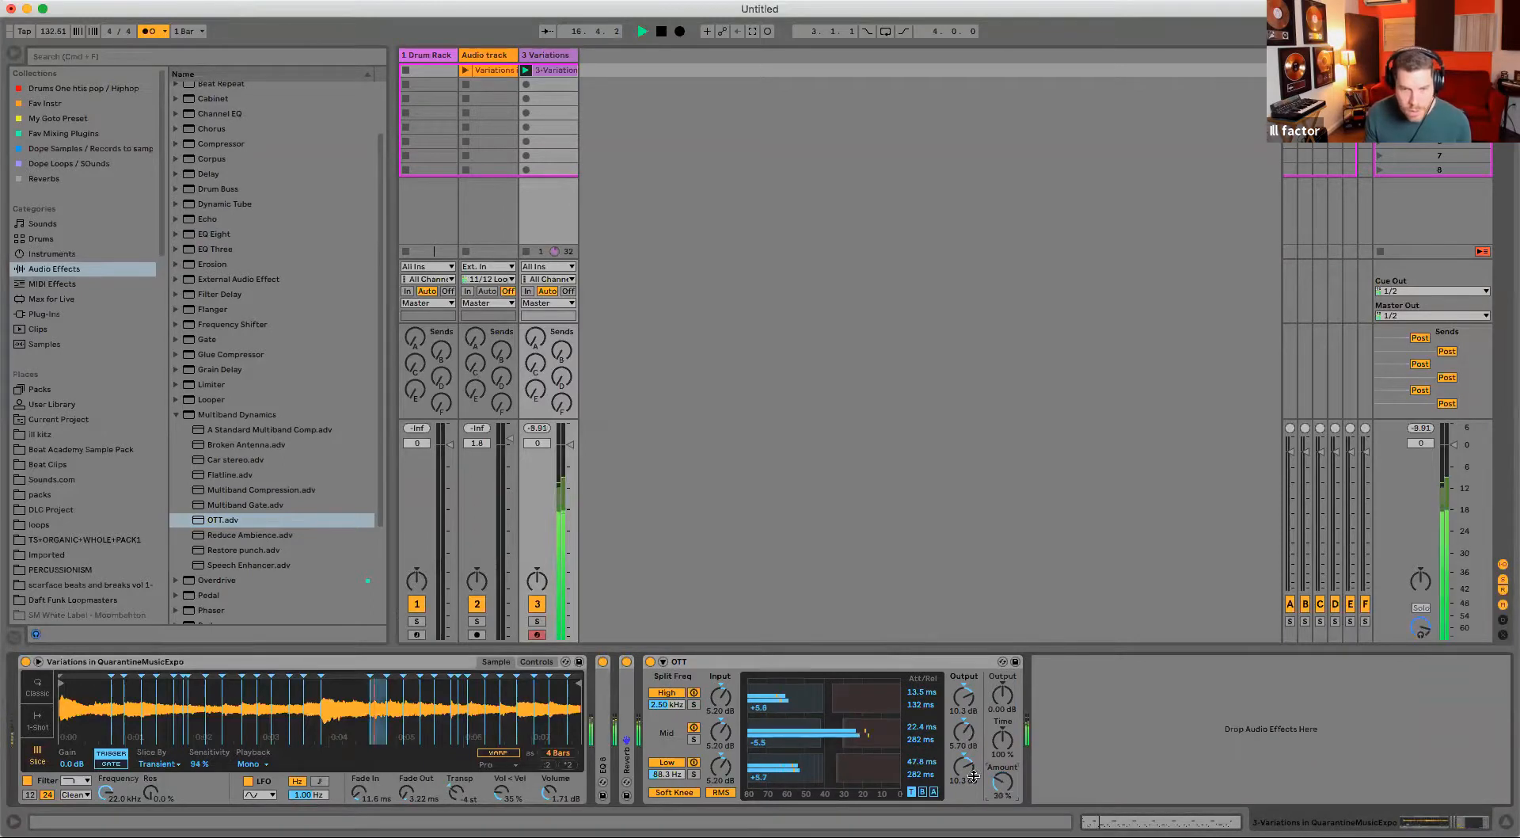
{"action": "double_click", "coordinate": [626, 763]}
{"action": "left_click_drag", "start_coordinate": [846, 797], "coordinate": [845, 760]}
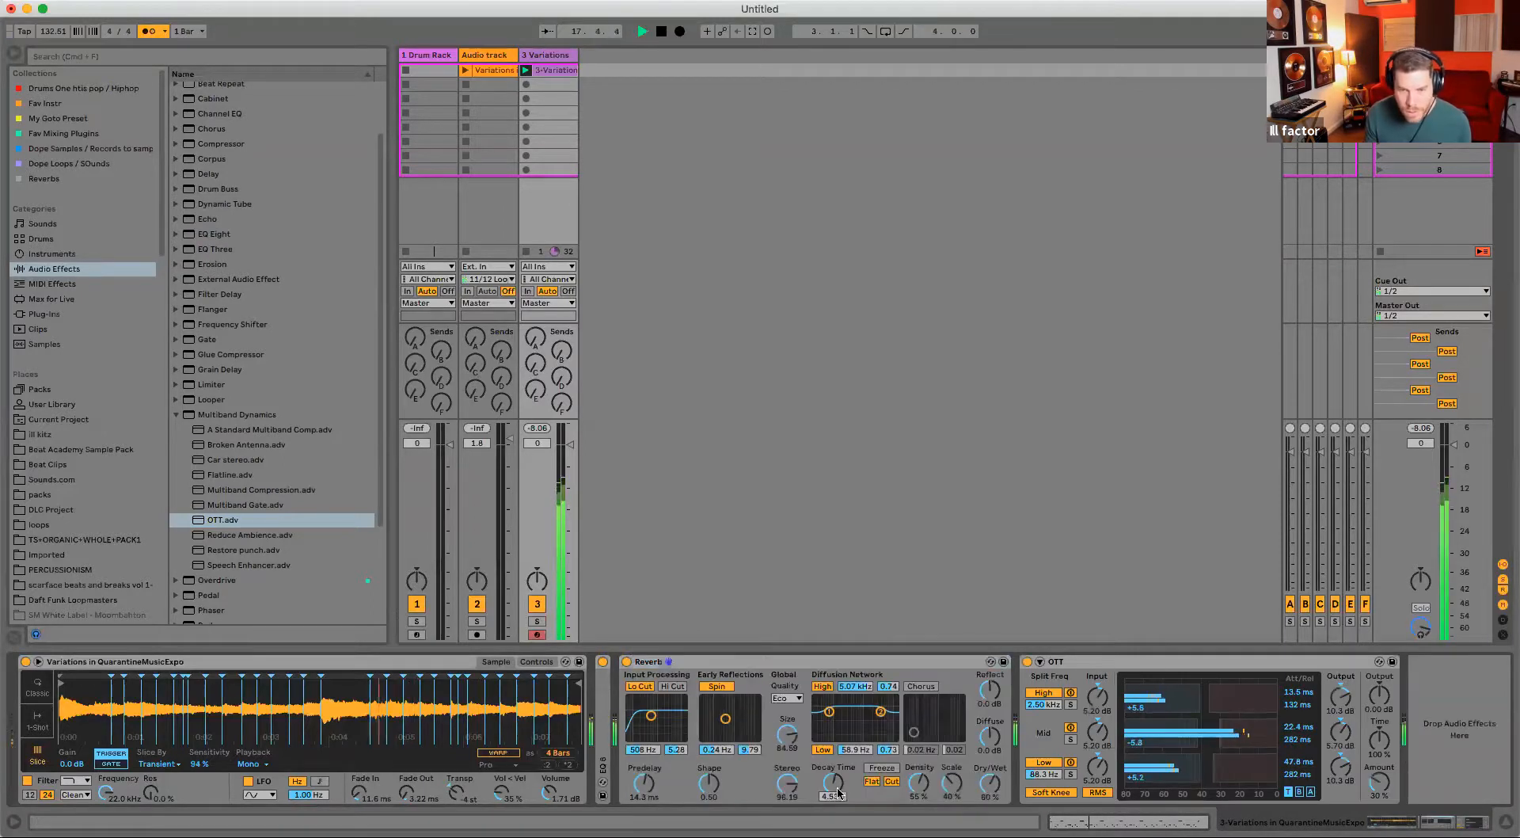
{"action": "key", "text": "space"}
- Set the song tempo to 132 BPM
{"action": "left_click", "coordinate": [63, 31]}
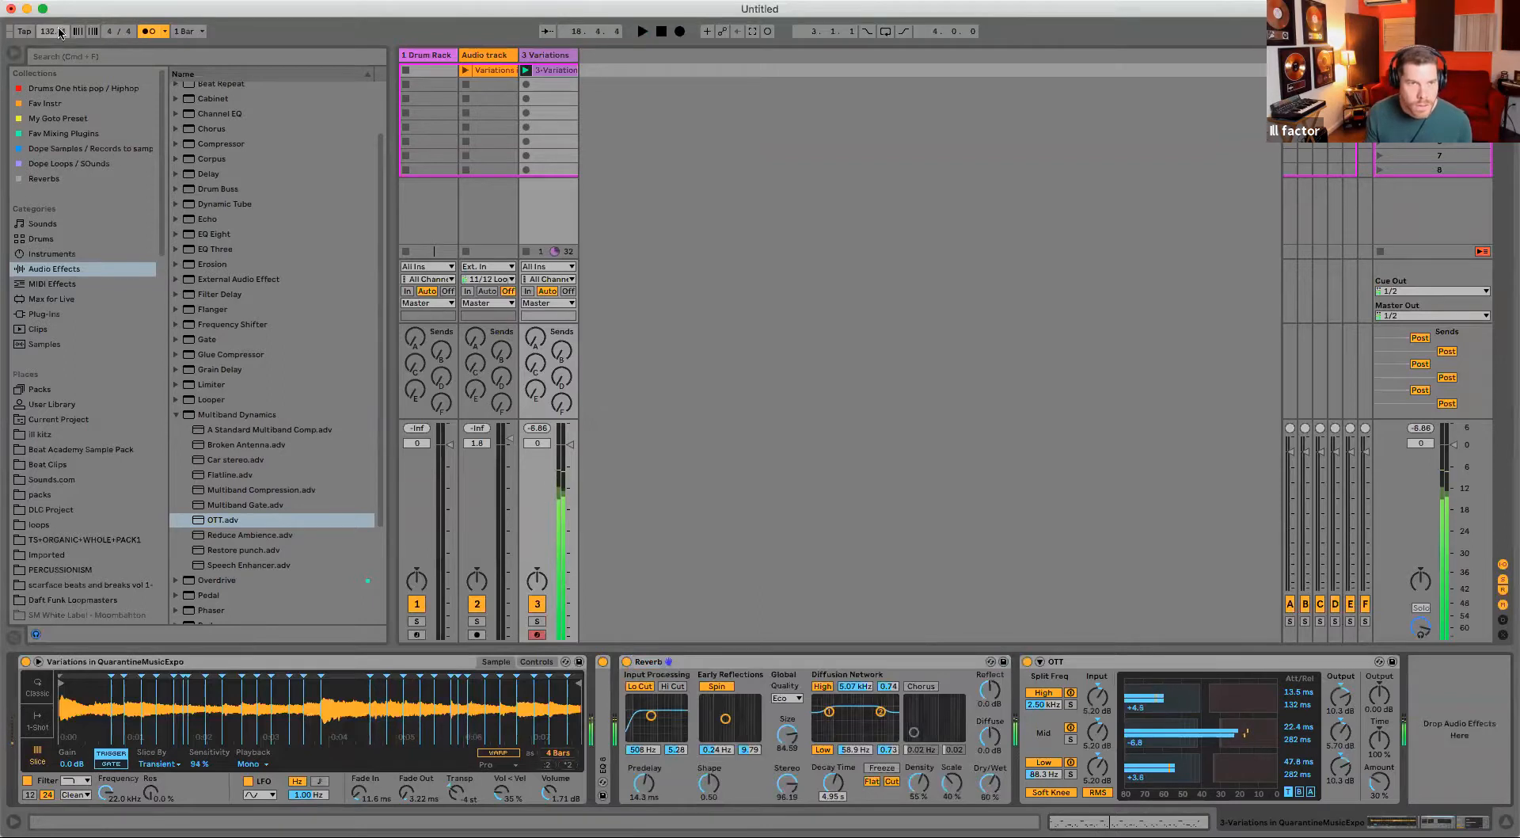
{"action": "type", "text": "132"}
{"action": "key", "text": "Return"}
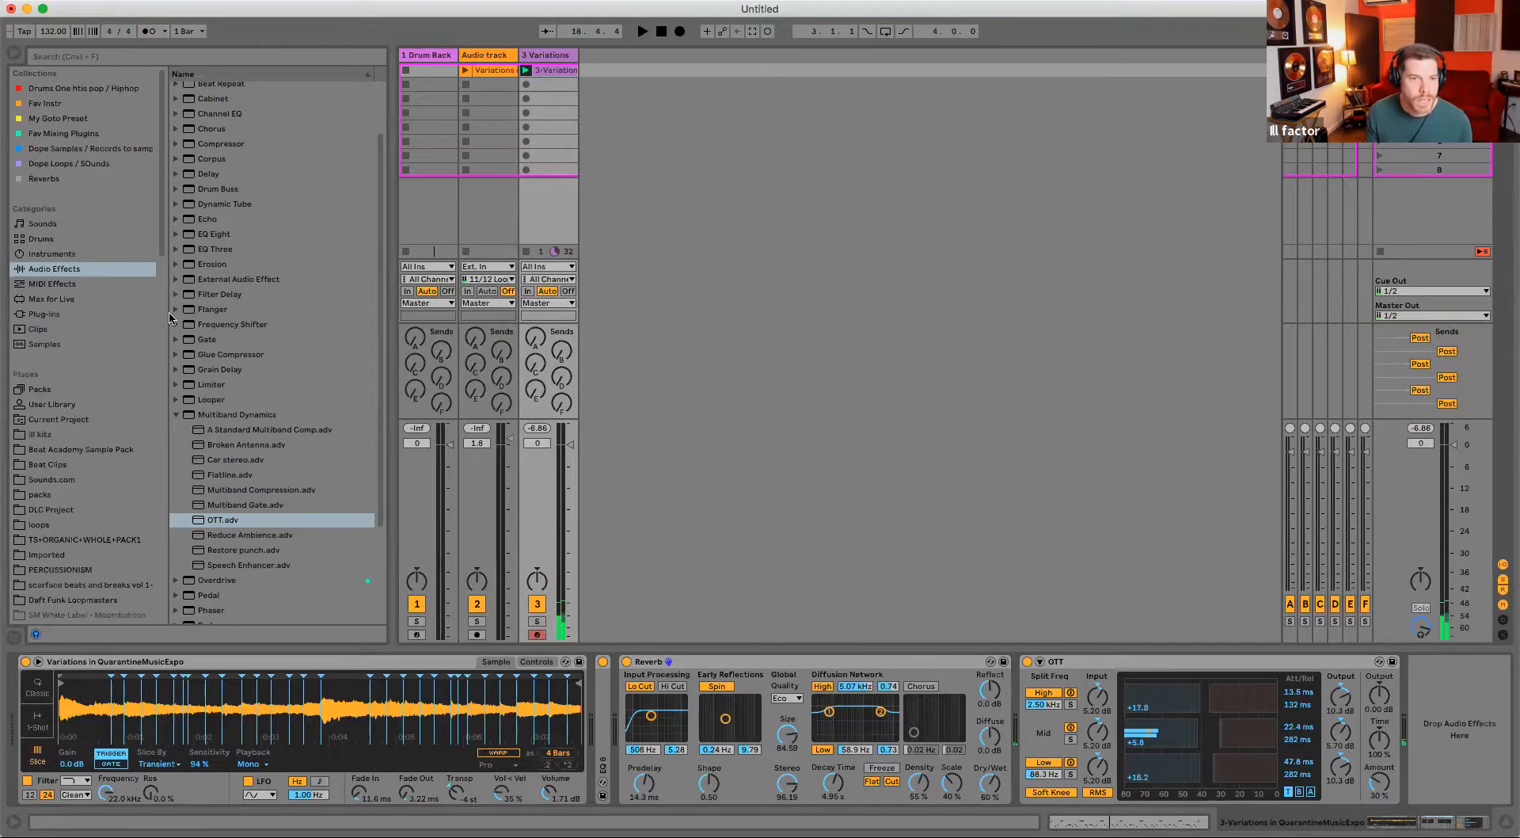
- Add MB2 08 Break 72BPM.wav from Murder Breaks 2 on a new audio track and balance it to -8.5 dB during playback
{"action": "scroll", "coordinate": [83, 479], "scroll_direction": "down", "scroll_amount": 3}
{"action": "left_click", "coordinate": [79, 435]}
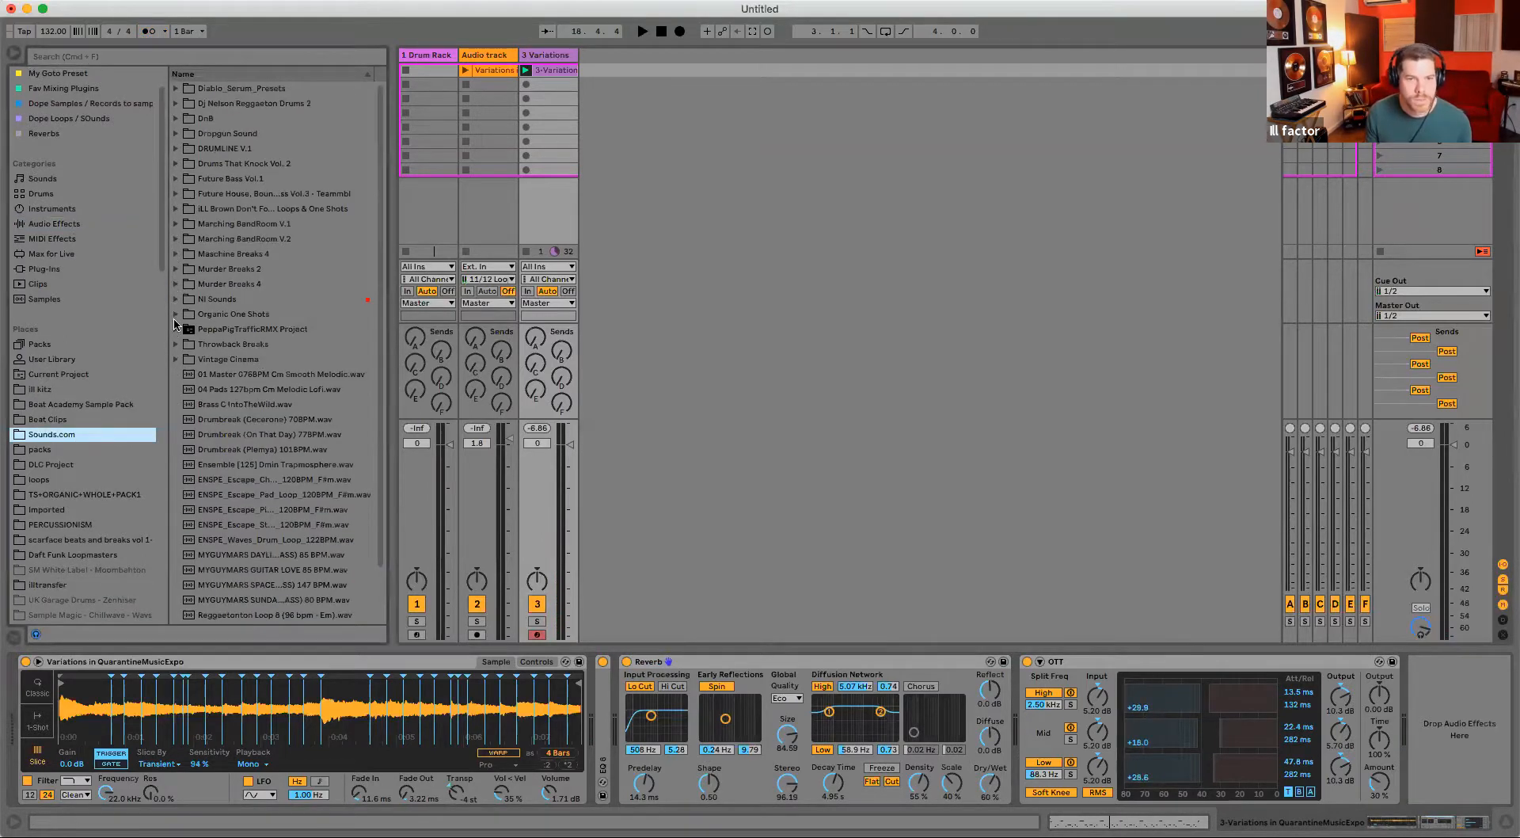
{"action": "left_click", "coordinate": [176, 269]}
{"action": "left_click", "coordinate": [240, 388]}
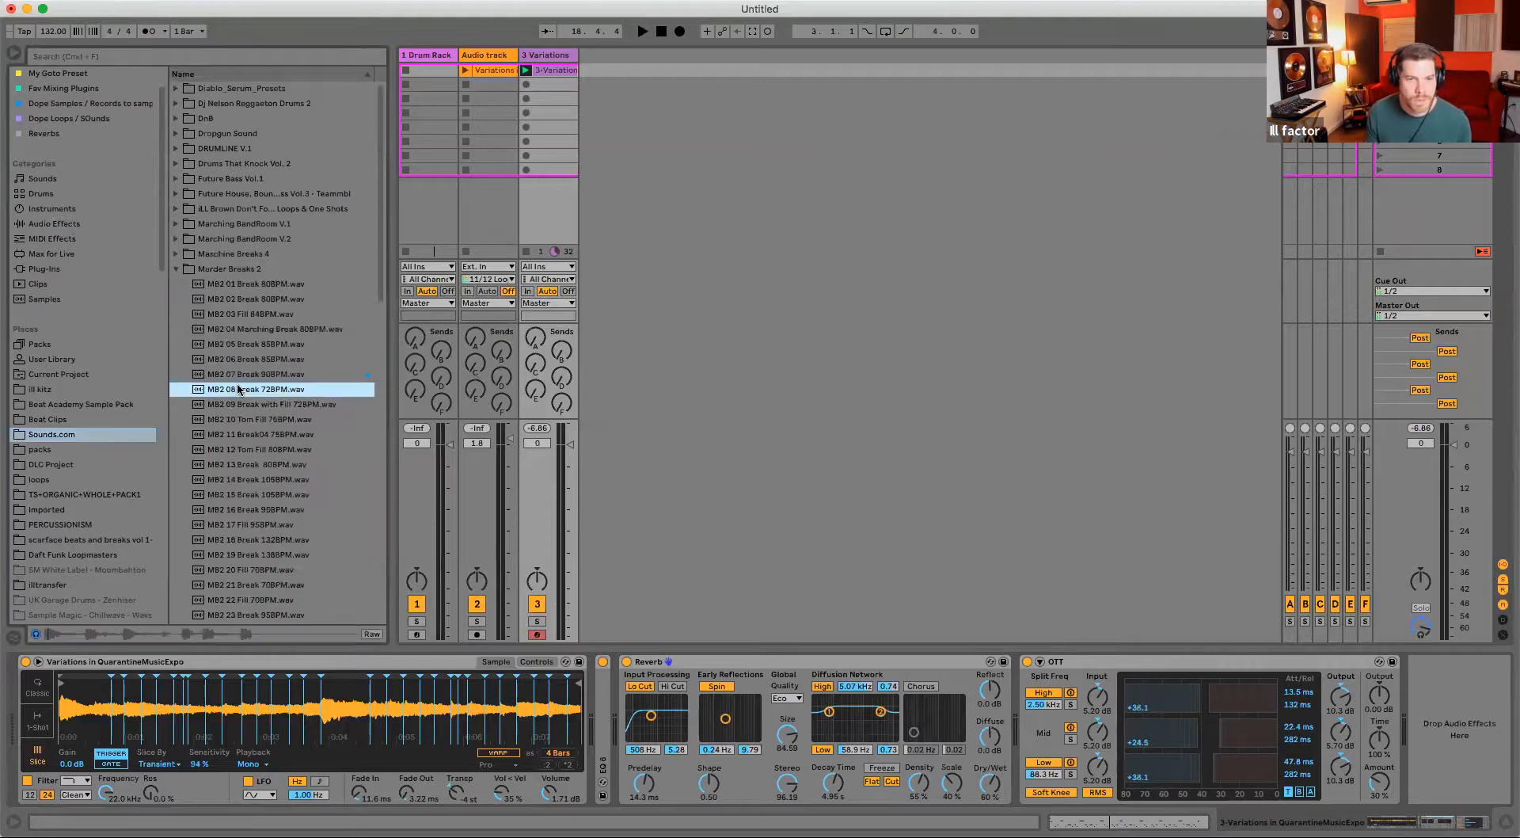
{"action": "left_click_drag", "start_coordinate": [694, 128], "coordinate": [585, 86]}
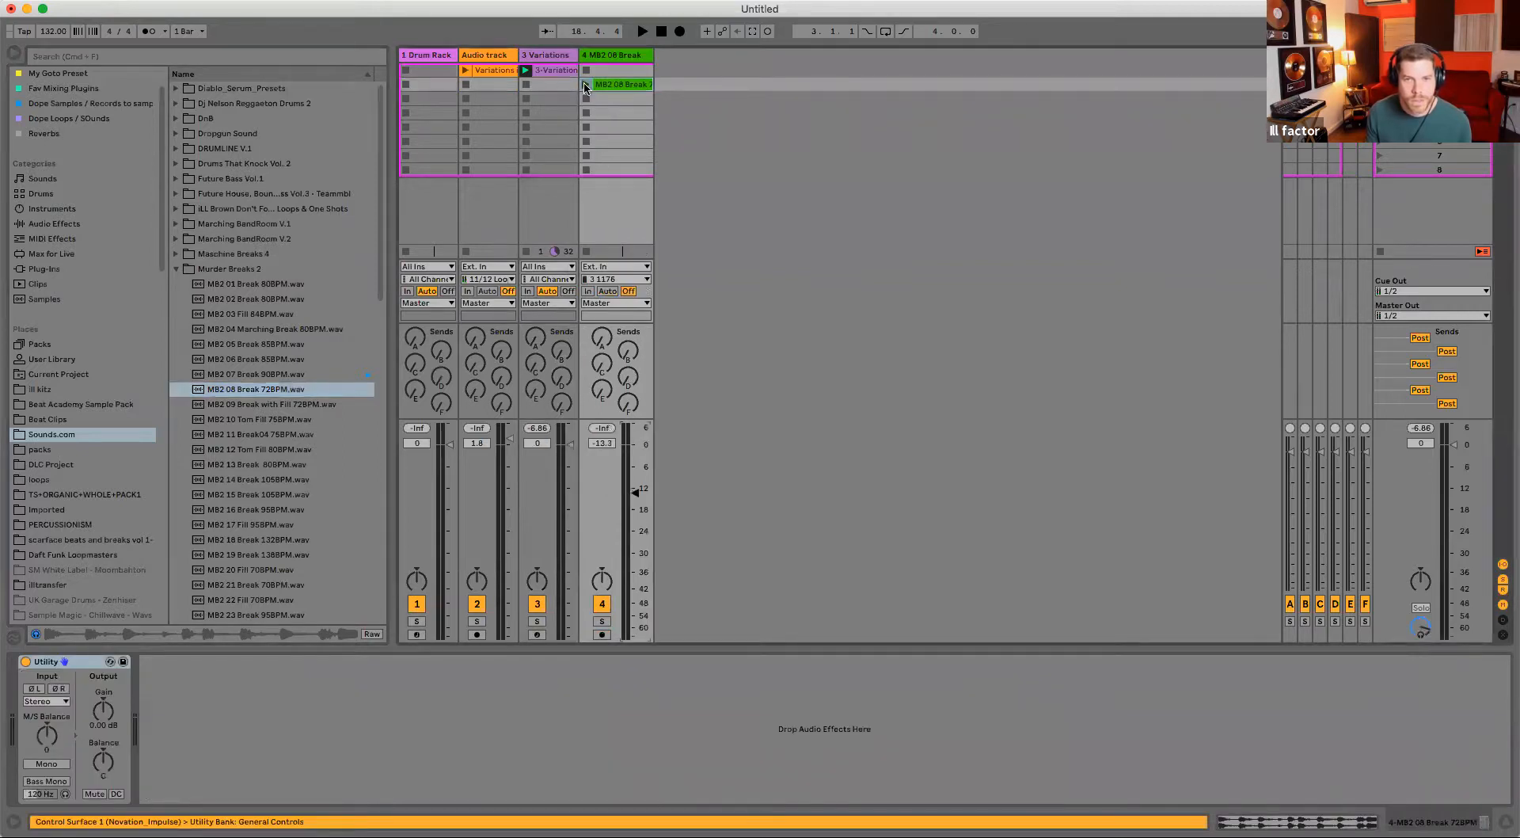
{"action": "left_click", "coordinate": [586, 84]}
{"action": "left_click_drag", "start_coordinate": [635, 491], "coordinate": [631, 473]}
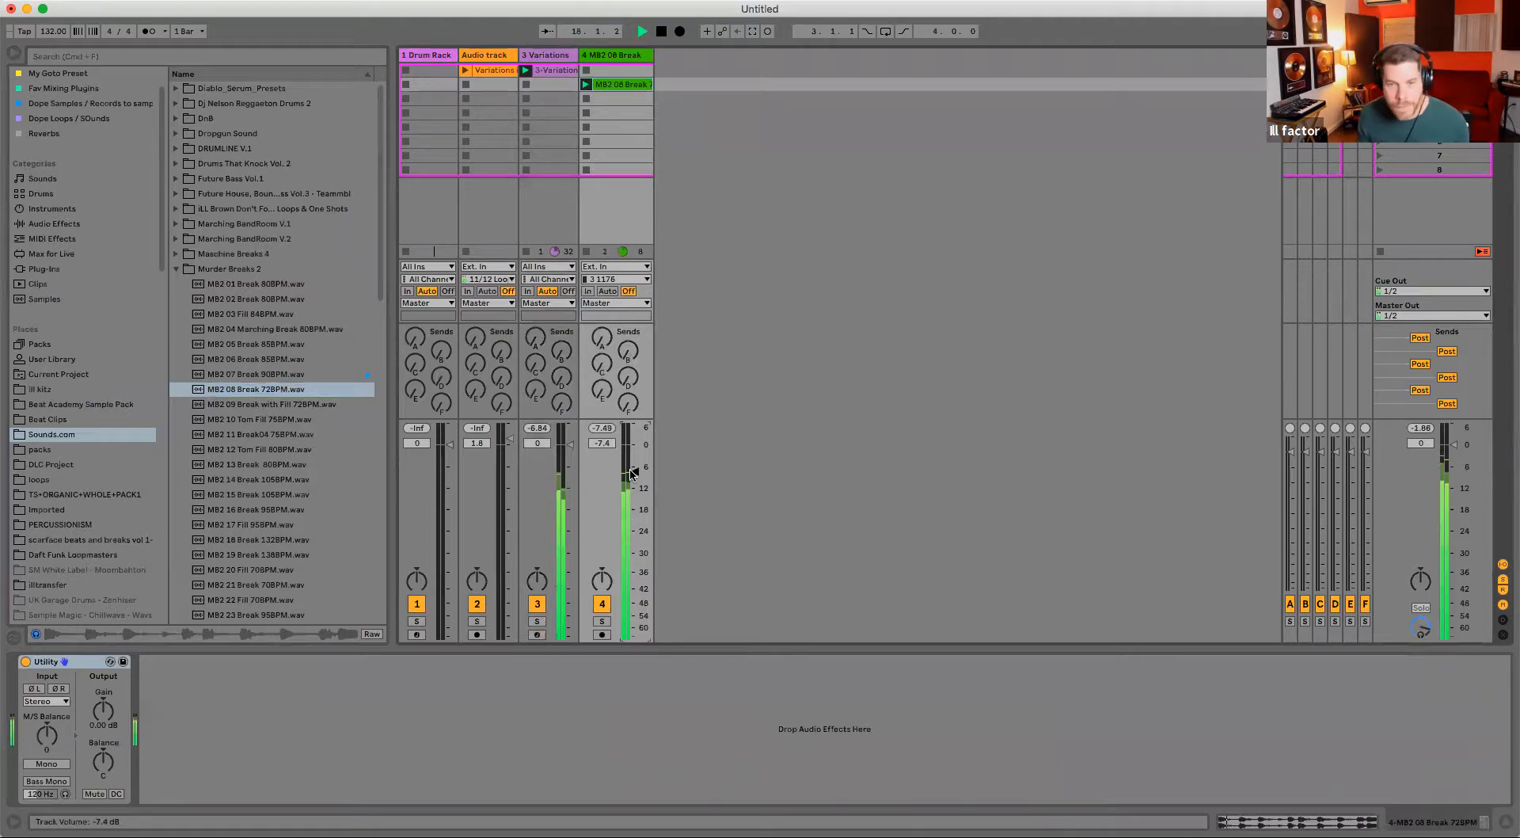
{"action": "left_click_drag", "start_coordinate": [631, 474], "coordinate": [632, 478]}
{"action": "key", "text": "space"}
- Delete the MB2 08 Break clip and audition MB2 14 Break 105BPM.wav before collapsing the Murder Breaks 2 folder
{"action": "left_click", "coordinate": [587, 100]}
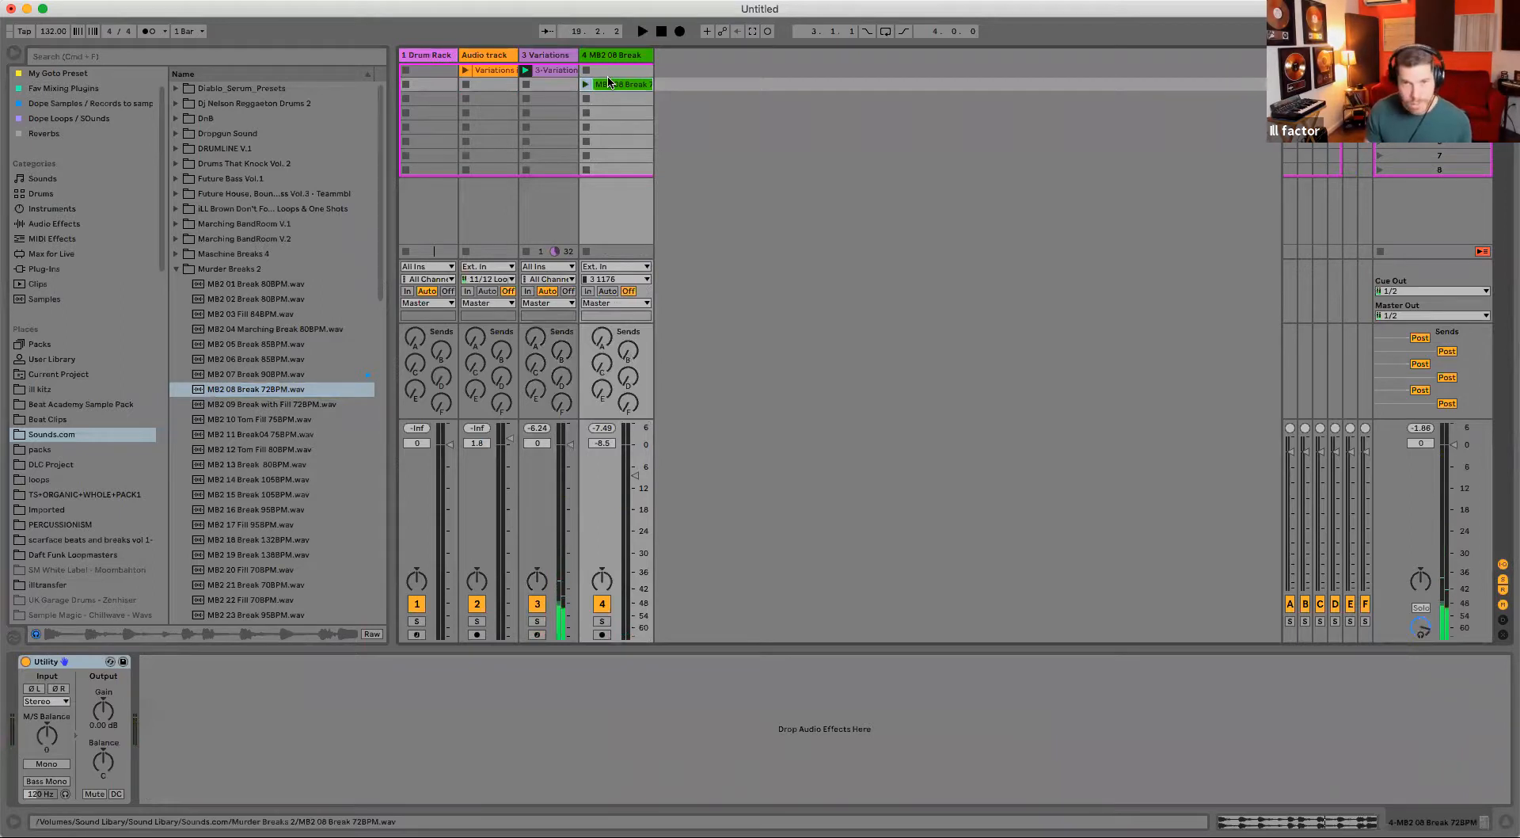
{"action": "key", "text": "Delete"}
{"action": "left_click", "coordinate": [254, 479]}
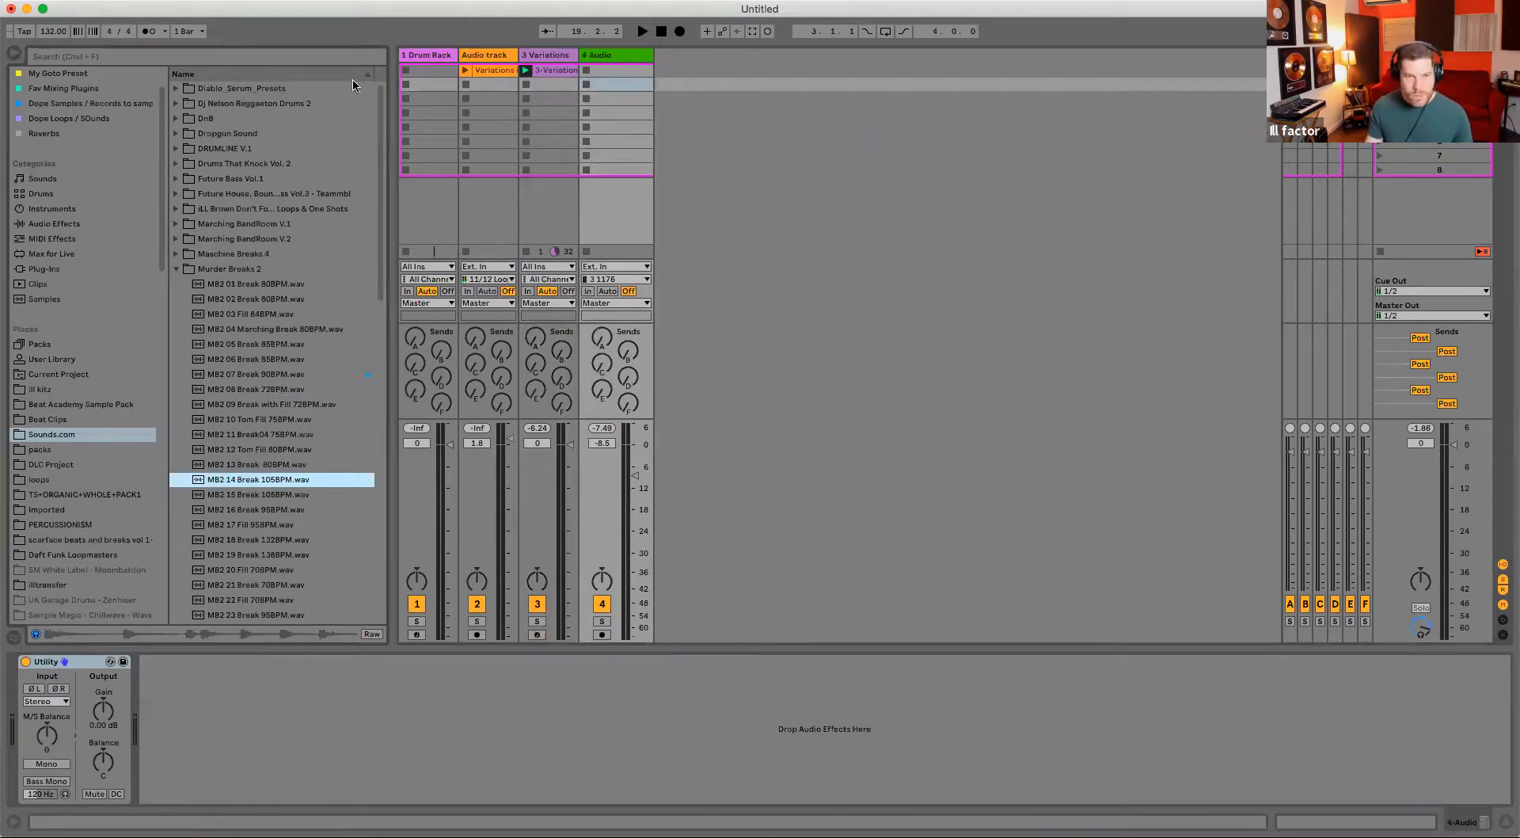
{"action": "left_click", "coordinate": [177, 269]}
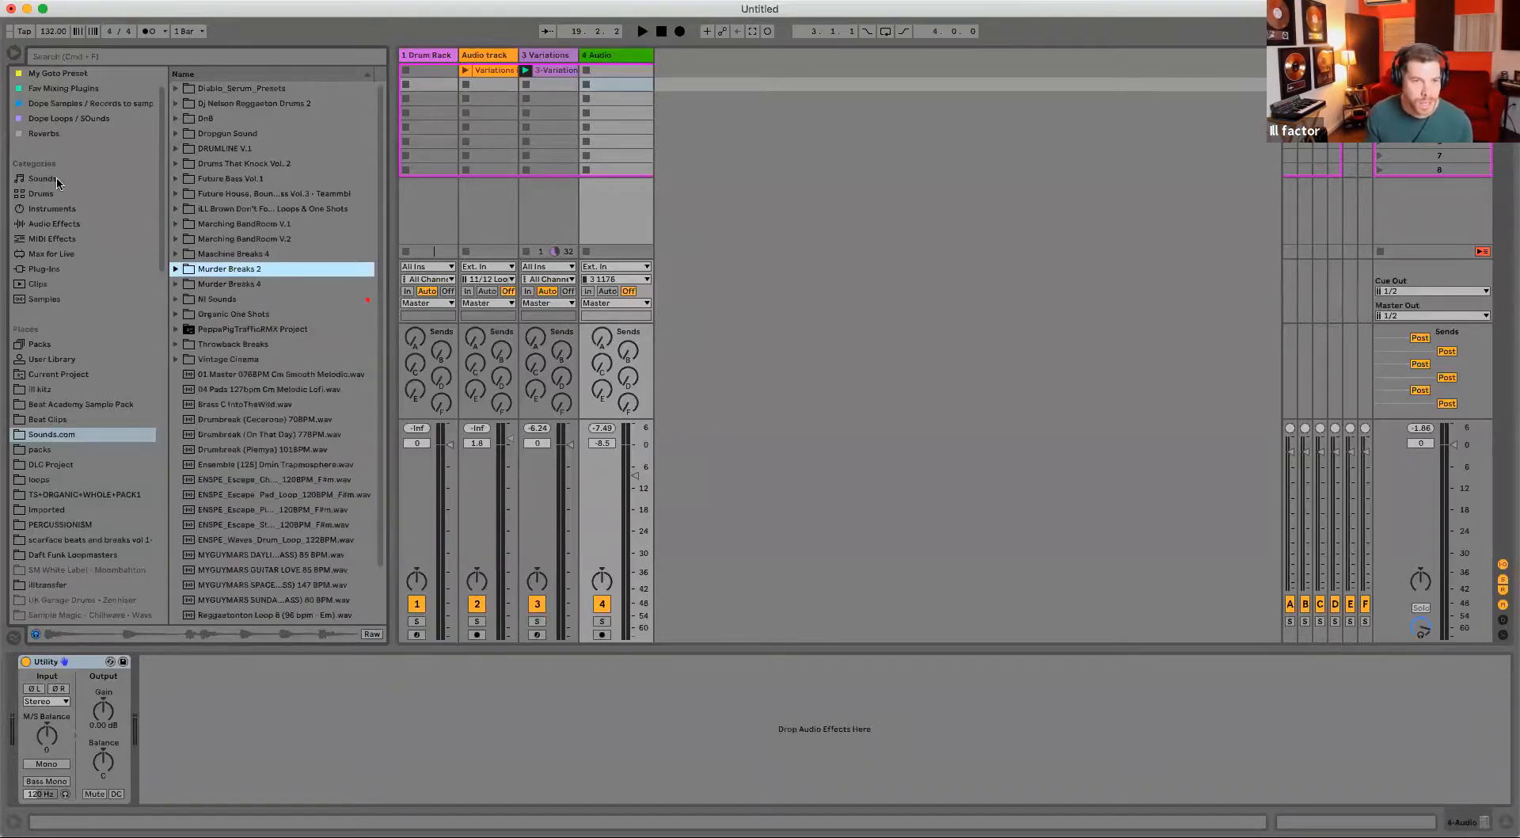
- Look through the User Library presets for a suitable drum kit
{"action": "left_click", "coordinate": [64, 361]}
{"action": "left_click", "coordinate": [214, 274]}
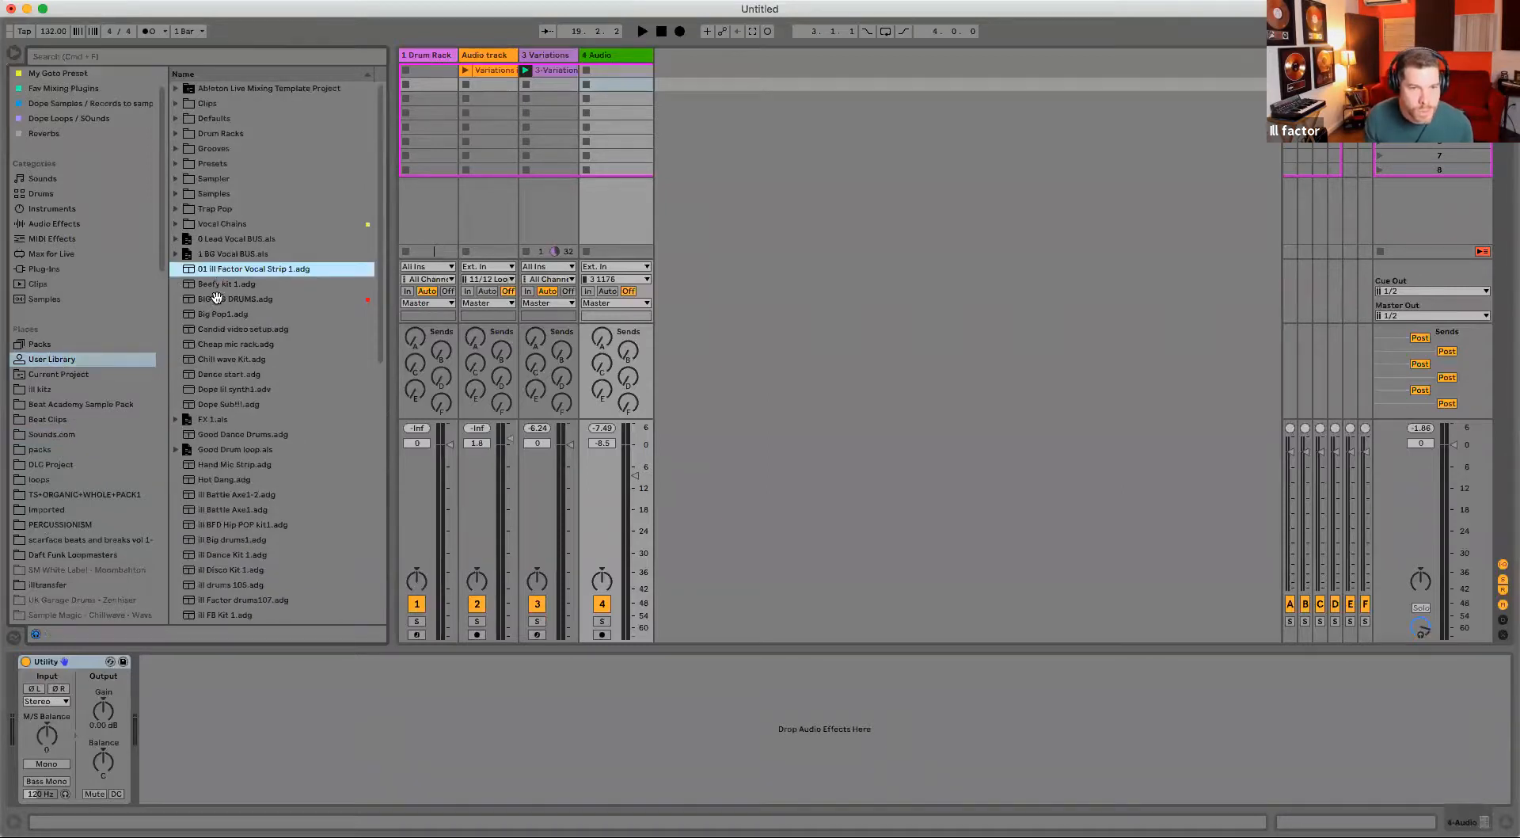
{"action": "scroll", "coordinate": [216, 297], "scroll_direction": "down", "scroll_amount": 3}
{"action": "left_click", "coordinate": [217, 327]}
{"action": "left_click", "coordinate": [217, 293]}
{"action": "left_click", "coordinate": [215, 235]}
{"action": "left_click", "coordinate": [216, 219]}
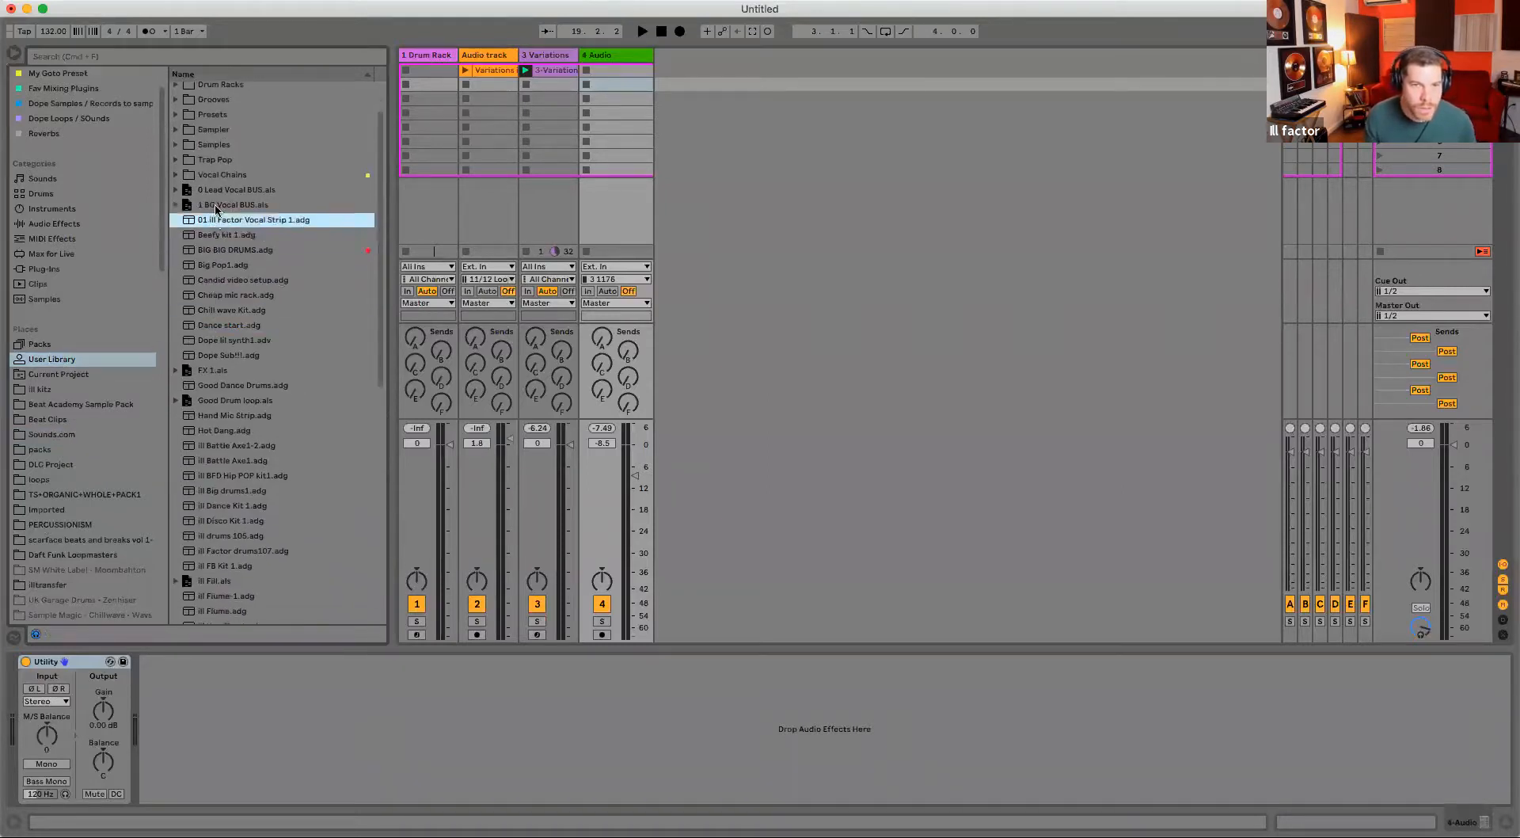
{"action": "left_click", "coordinate": [226, 402]}
{"action": "left_click", "coordinate": [223, 416]}
{"action": "left_click", "coordinate": [216, 443]}
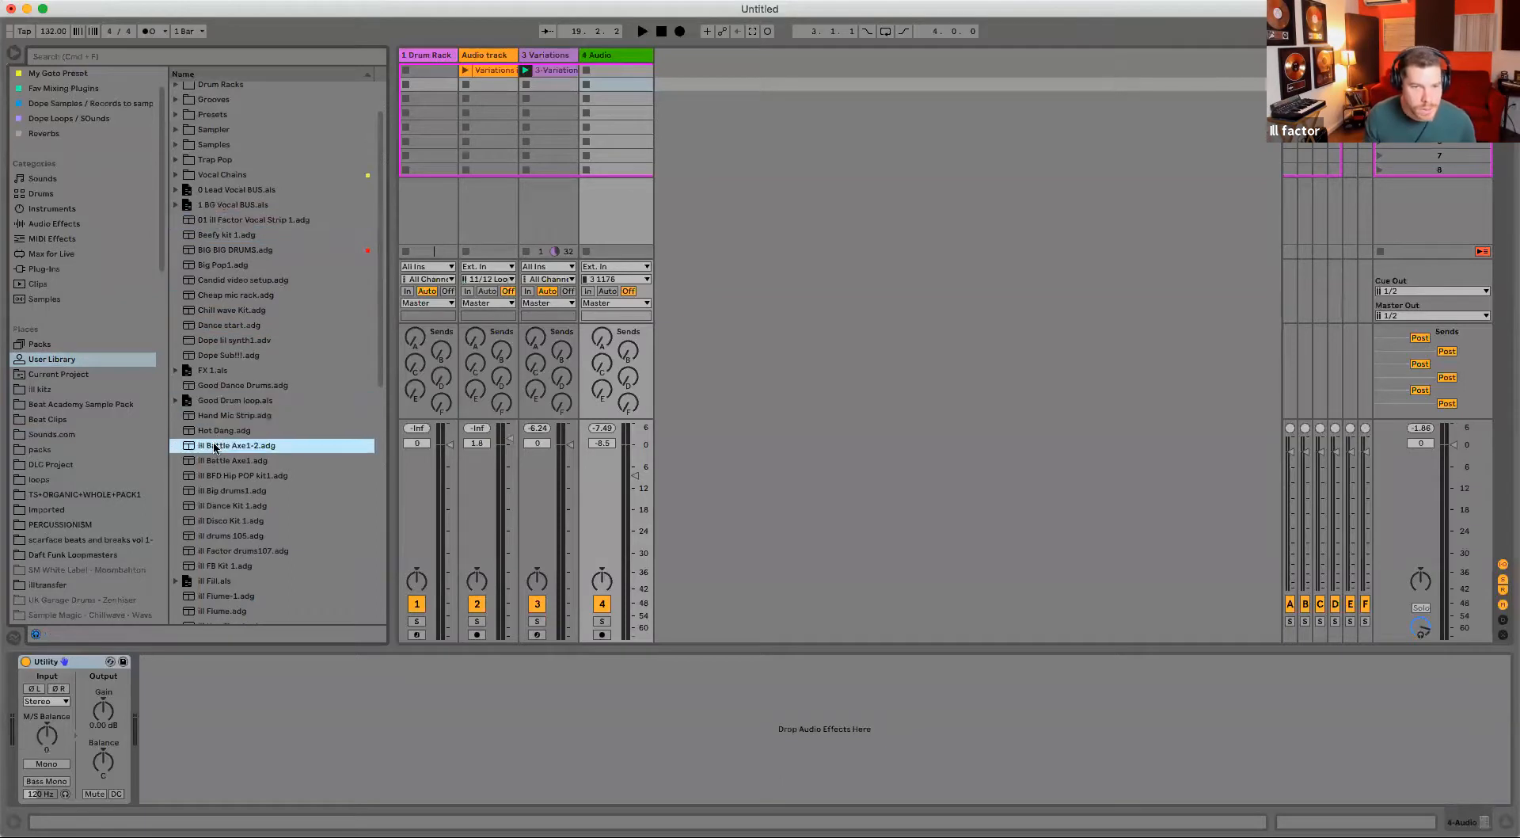
{"action": "left_click", "coordinate": [212, 476]}
{"action": "left_click", "coordinate": [210, 507]}
{"action": "left_click", "coordinate": [208, 492]}
- Load ill drums 105.adg onto a new MIDI track and set that track's volume to -13.3 dB
{"action": "left_click", "coordinate": [192, 537]}
{"action": "left_click_drag", "start_coordinate": [603, 253], "coordinate": [694, 141]}
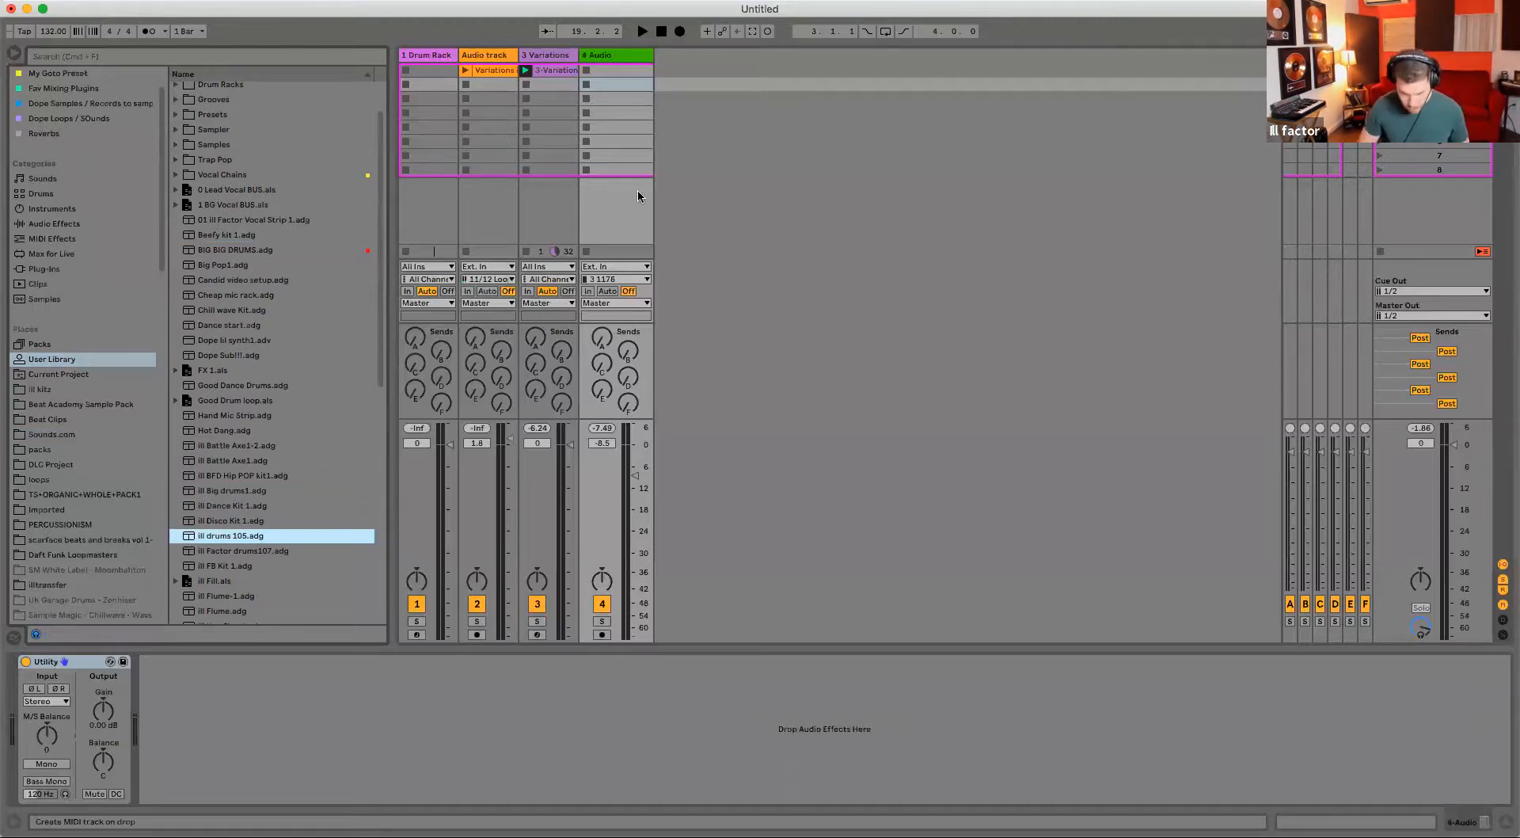
{"action": "left_click_drag", "start_coordinate": [638, 192], "coordinate": [638, 192]}
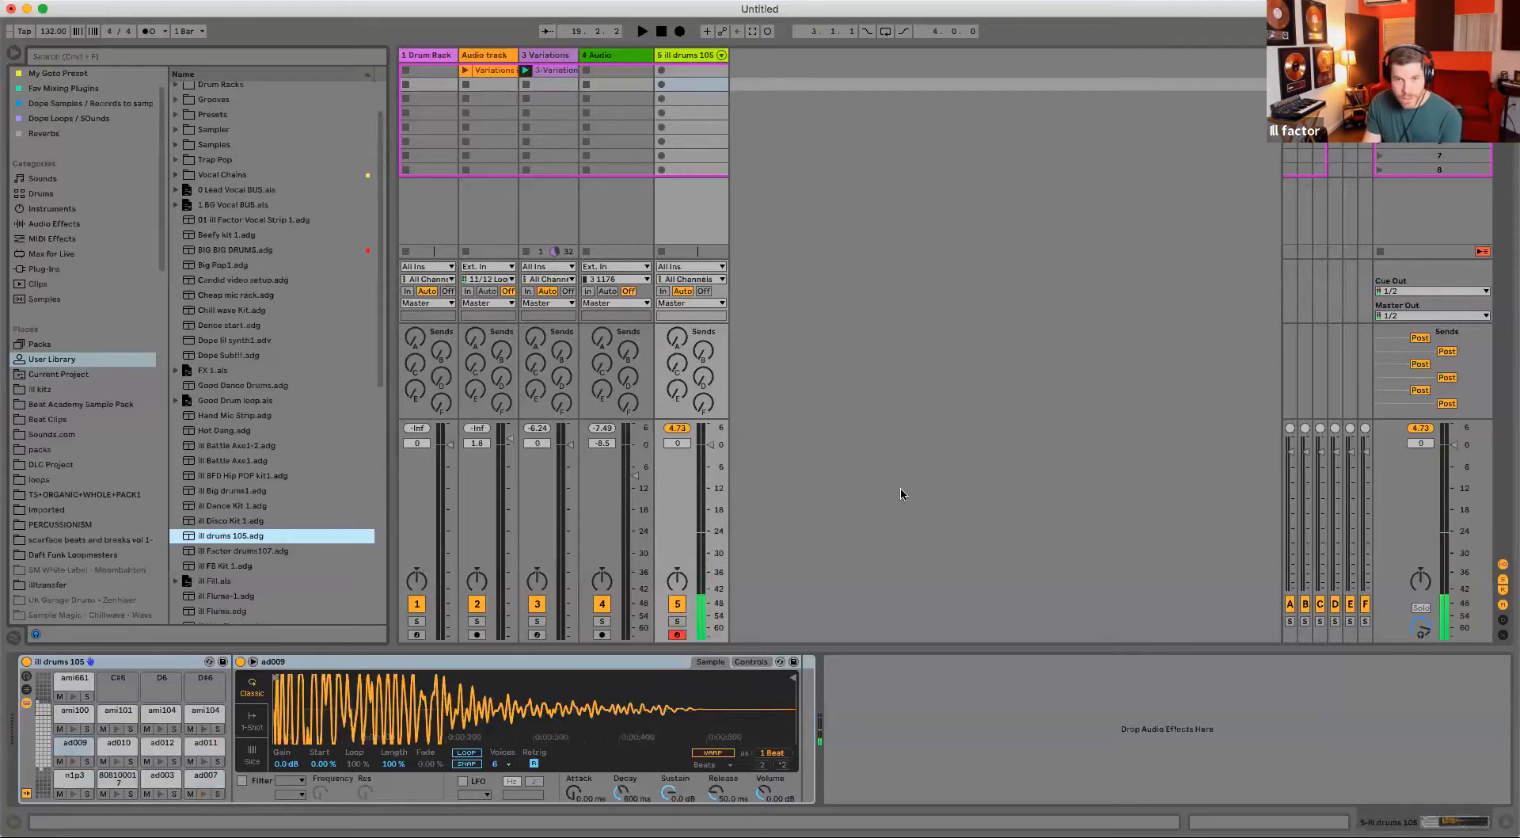
{"action": "left_click_drag", "start_coordinate": [710, 444], "coordinate": [711, 495]}
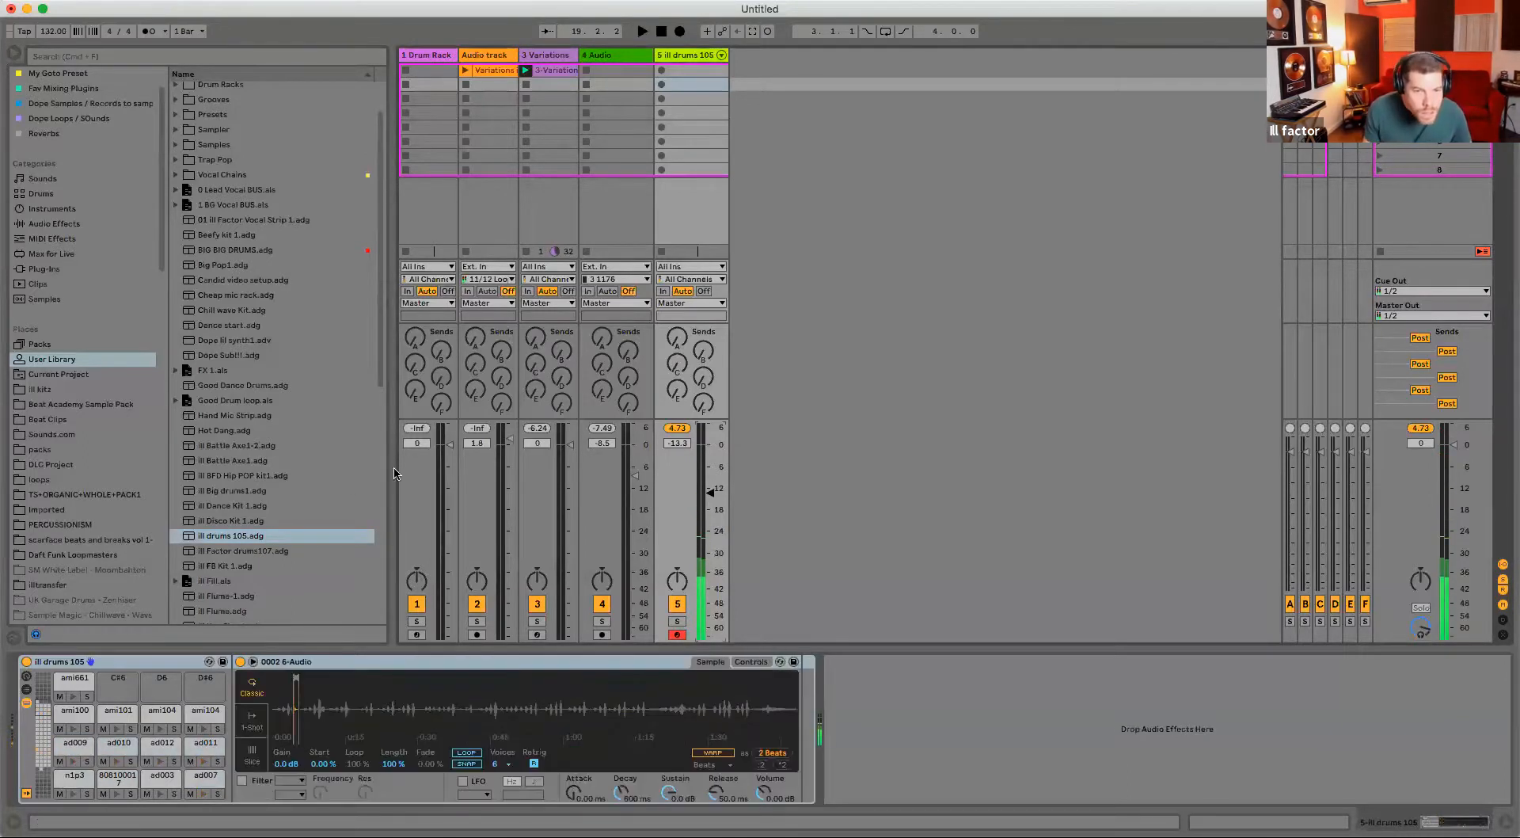
- Replace the kit with ill Factor drums107.adg and move the 1TYLN DRUMS Wave 11 sample's start marker to the beginning of its hit
{"action": "left_click", "coordinate": [242, 551]}
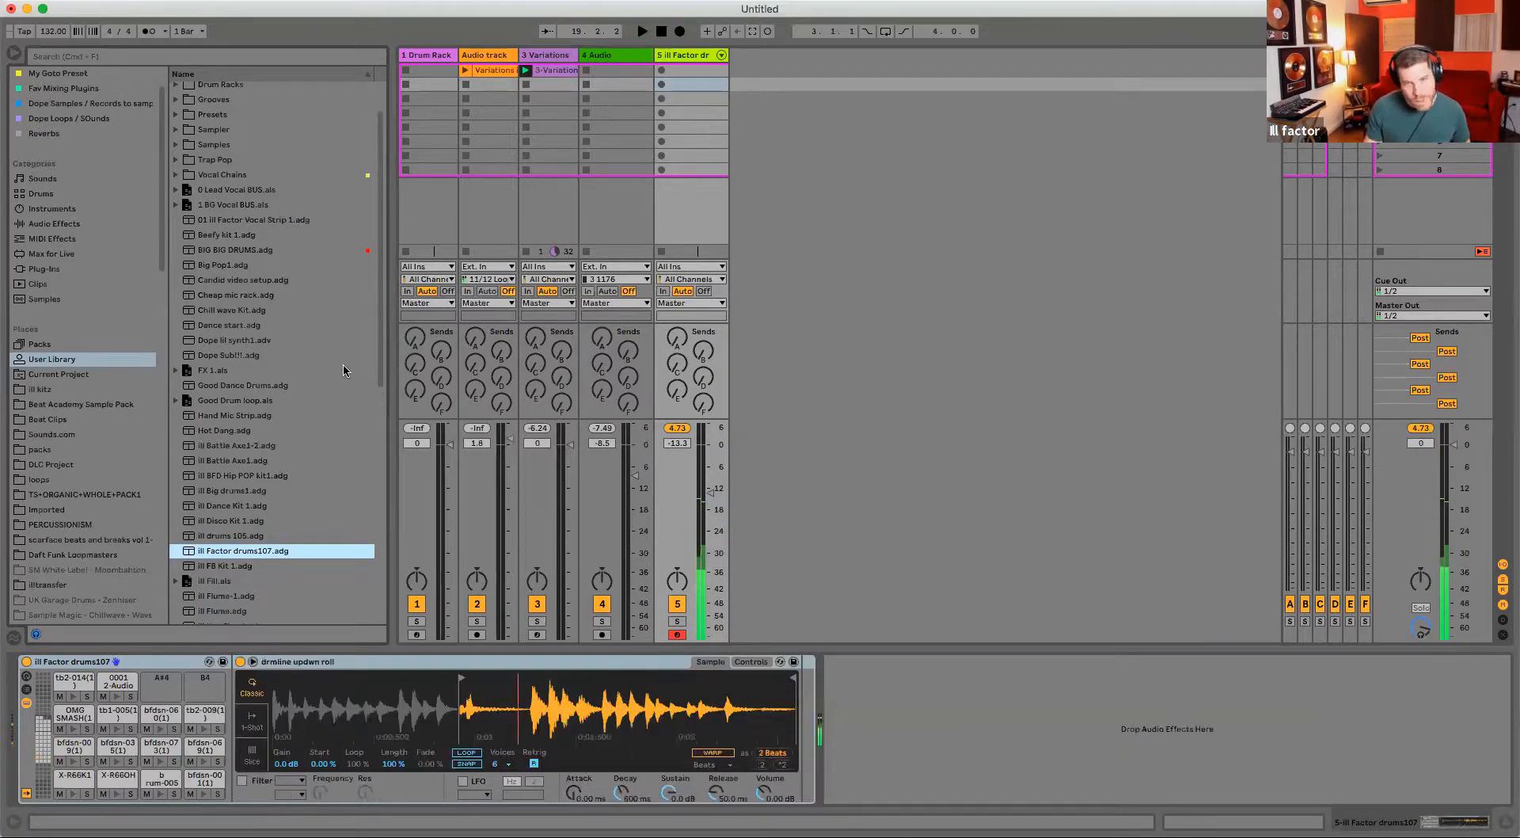
{"action": "left_click_drag", "start_coordinate": [792, 678], "coordinate": [498, 710]}
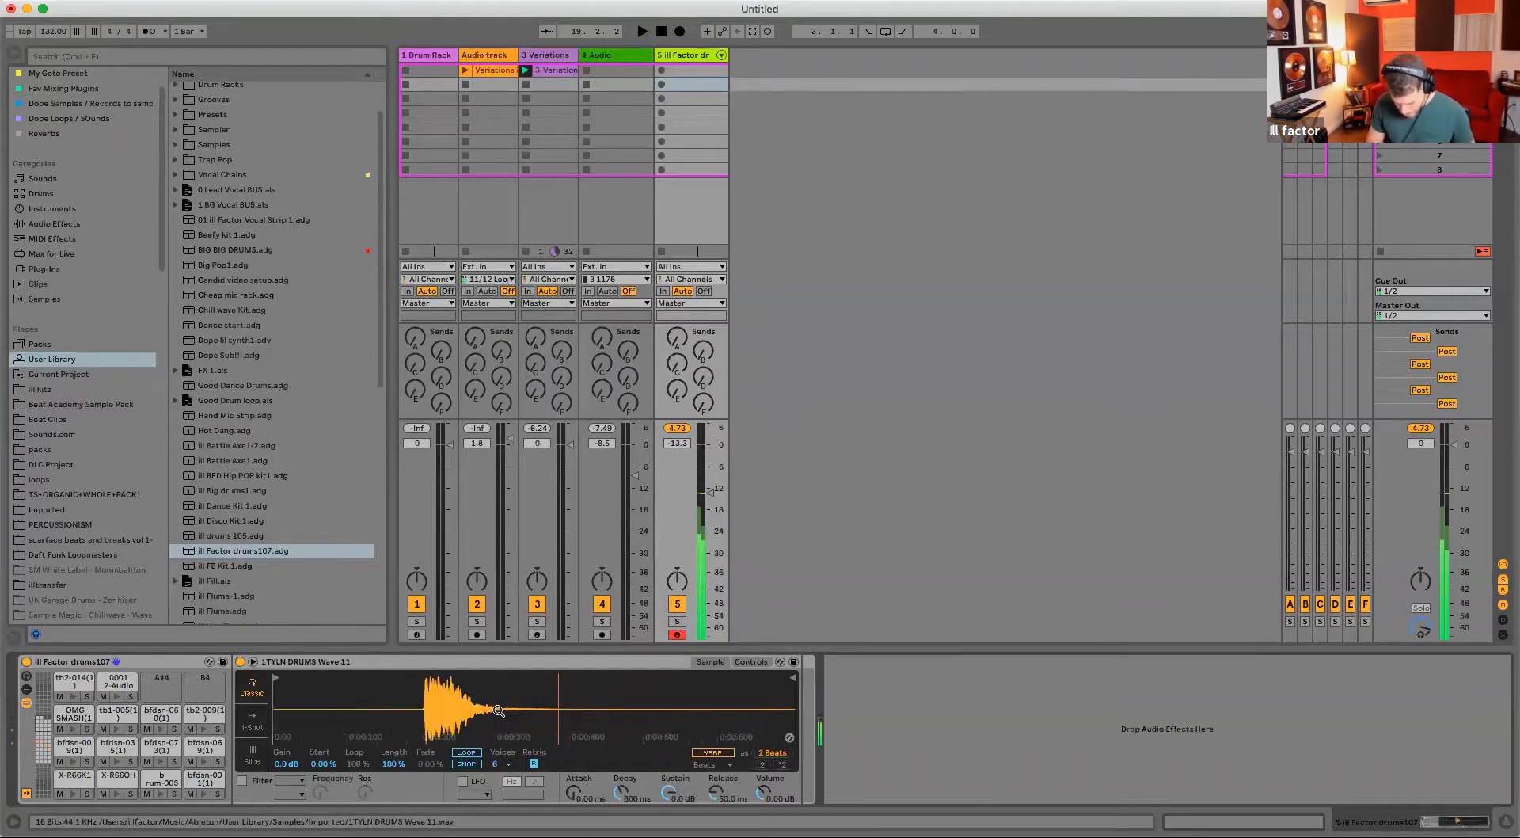
{"action": "left_click_drag", "start_coordinate": [276, 678], "coordinate": [427, 676]}
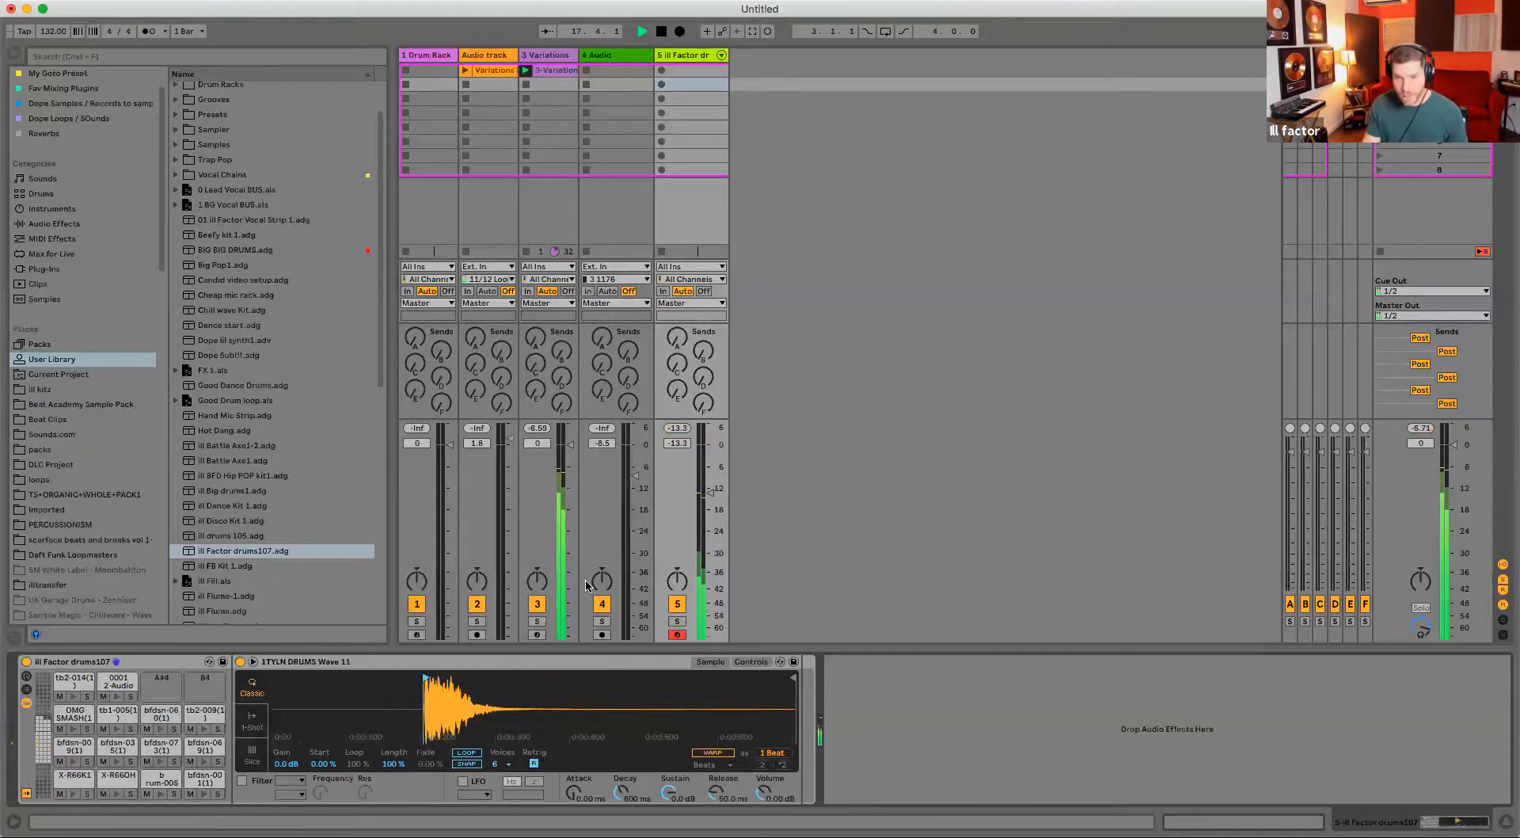
- Balance the Variations track to -5.6 dB and the drum kit track to -0.6 dB during playback, and turn on the metronome
{"action": "left_click_drag", "start_coordinate": [664, 479], "coordinate": [663, 459]}
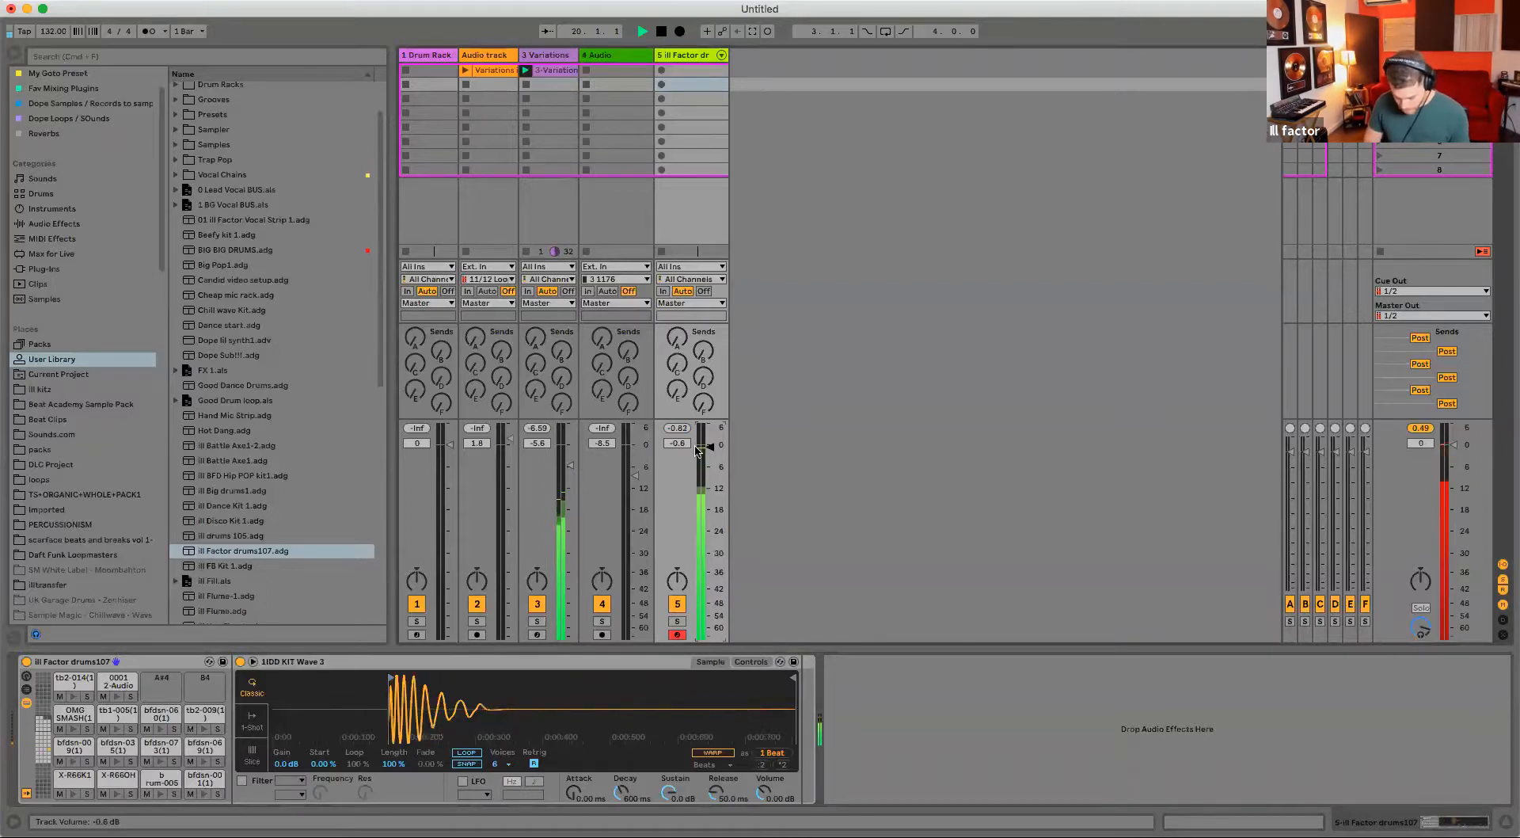
{"action": "key", "text": "o"}
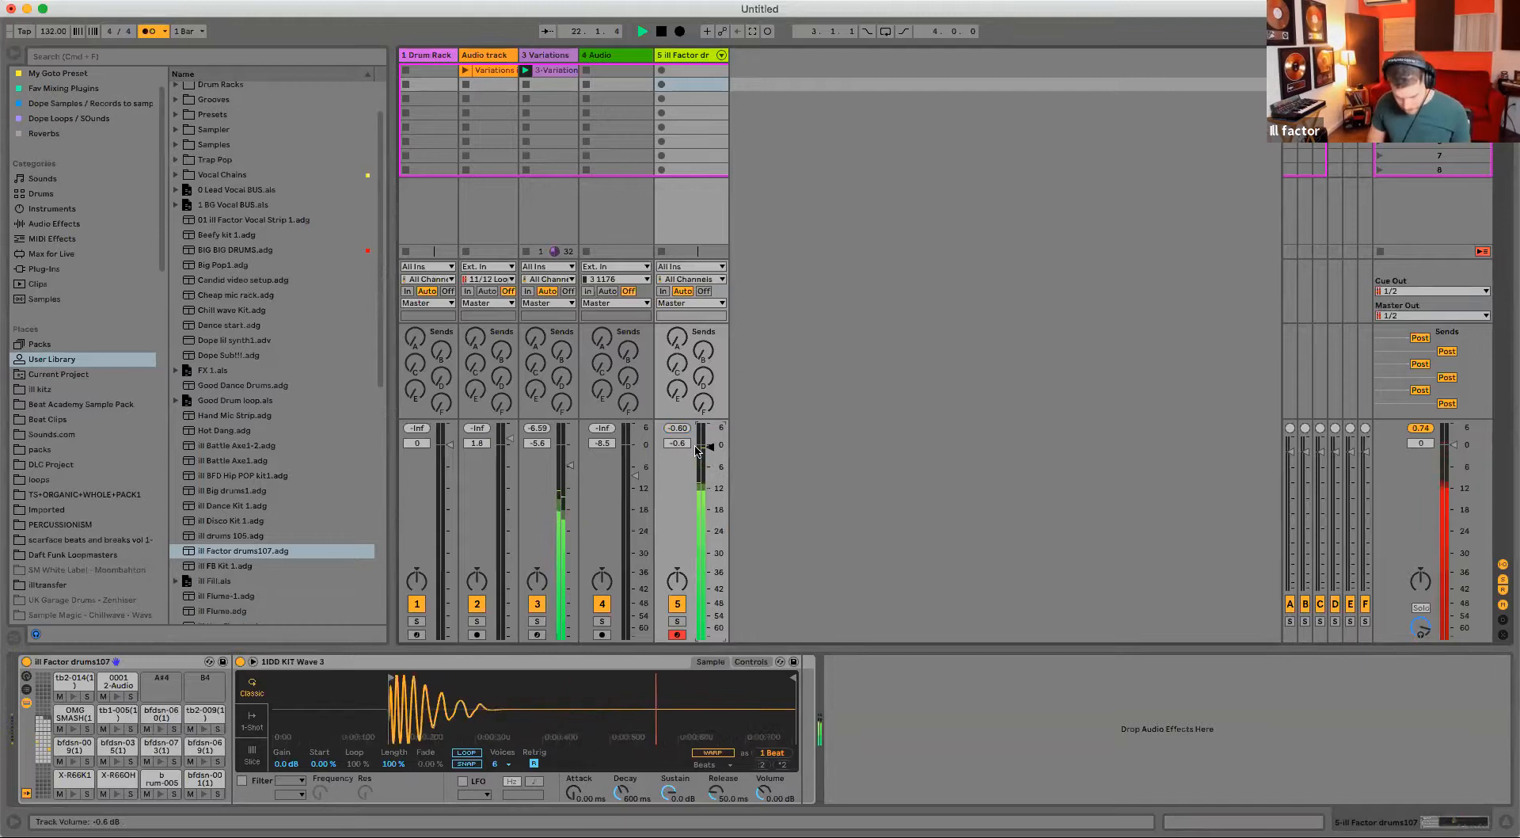
{"action": "key", "text": "space"}
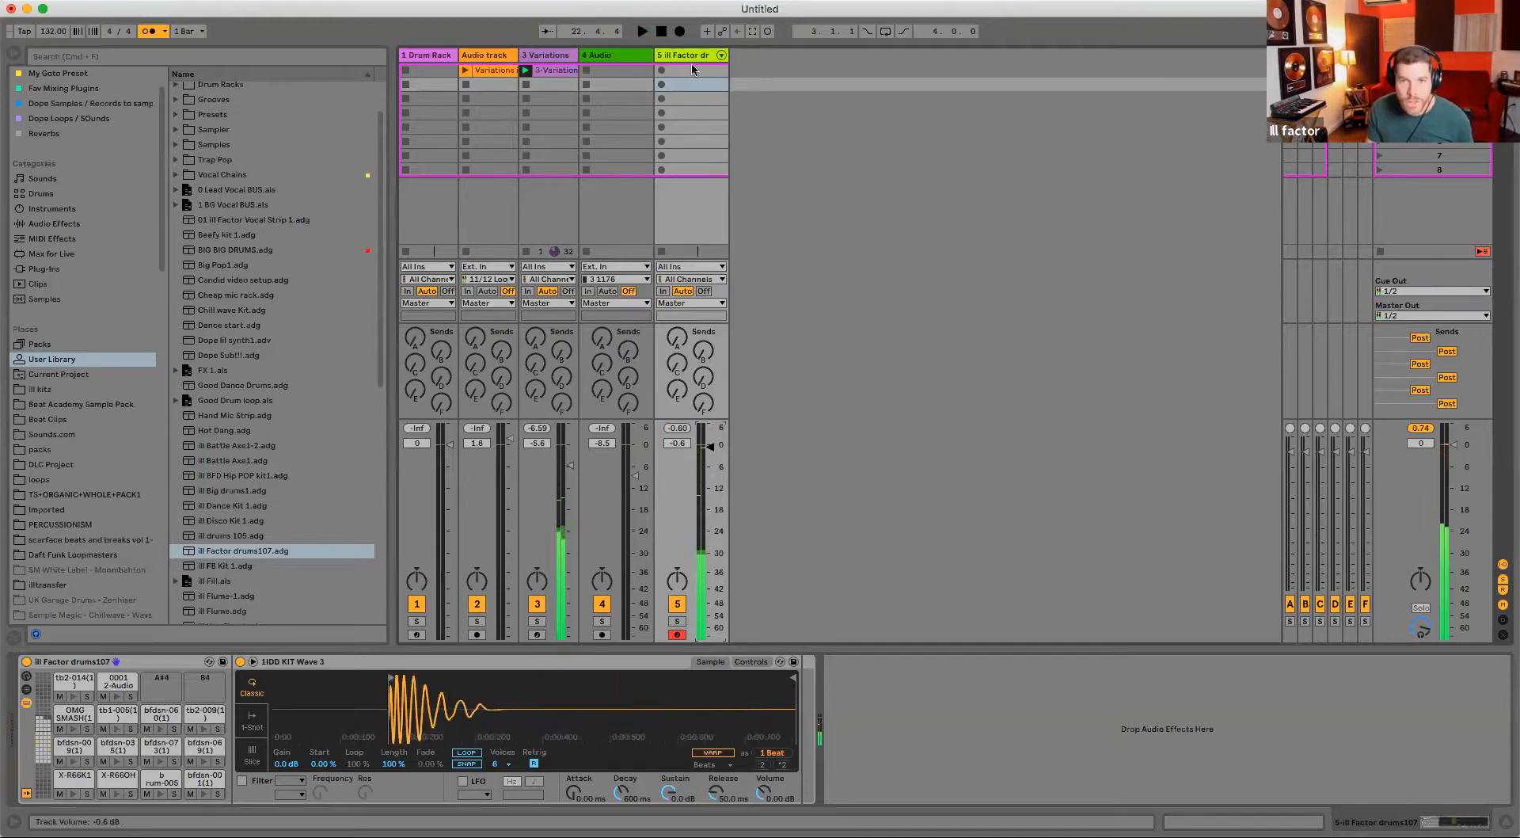
- Record a drum pattern into the second clip slot of the ill Factor drums107 track, stop playback and select all the clip's notes
{"action": "left_click", "coordinate": [662, 85]}
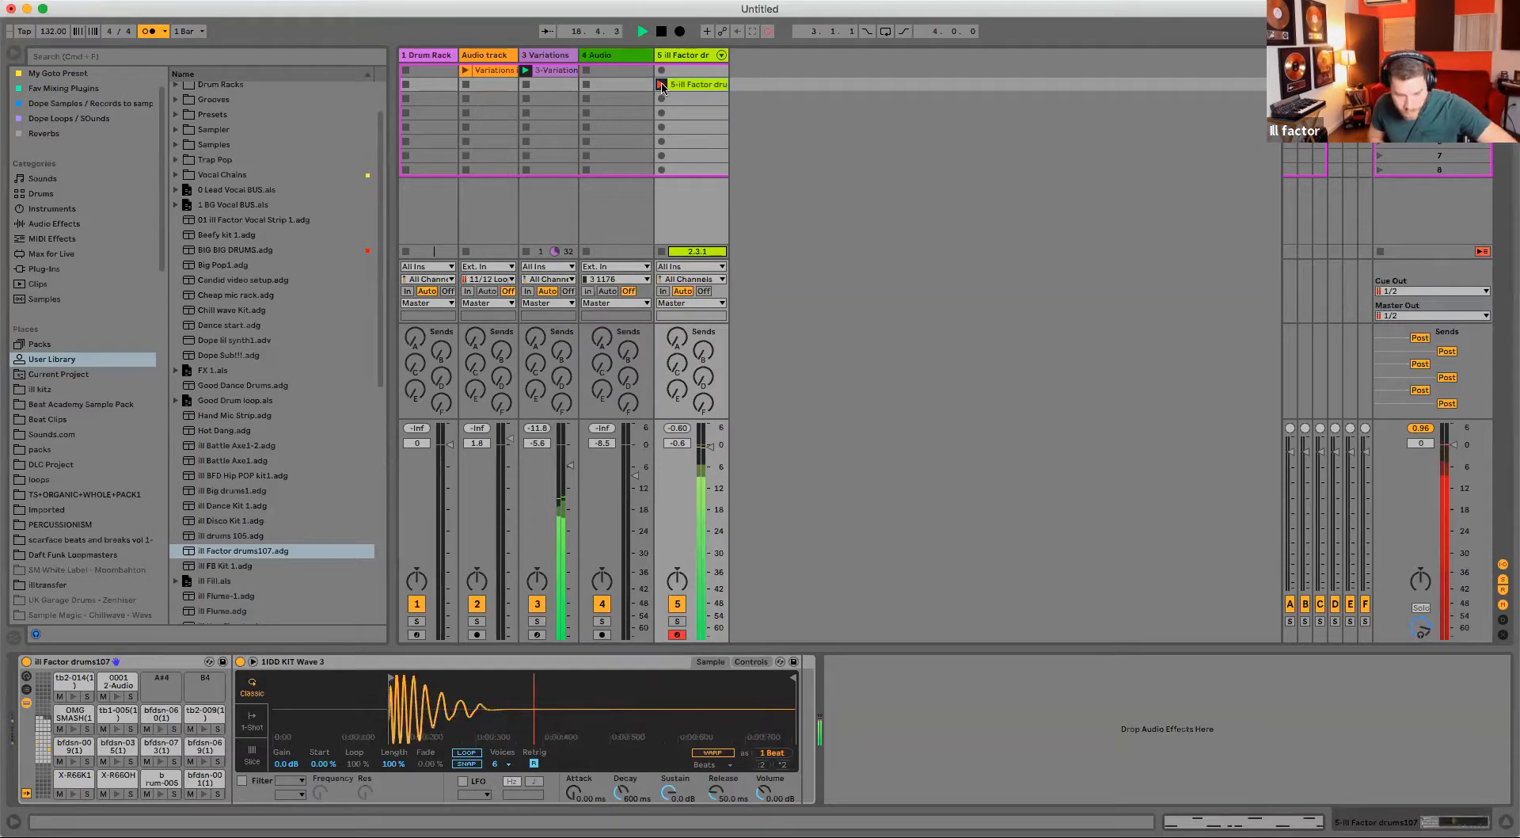
{"action": "left_click", "coordinate": [662, 85]}
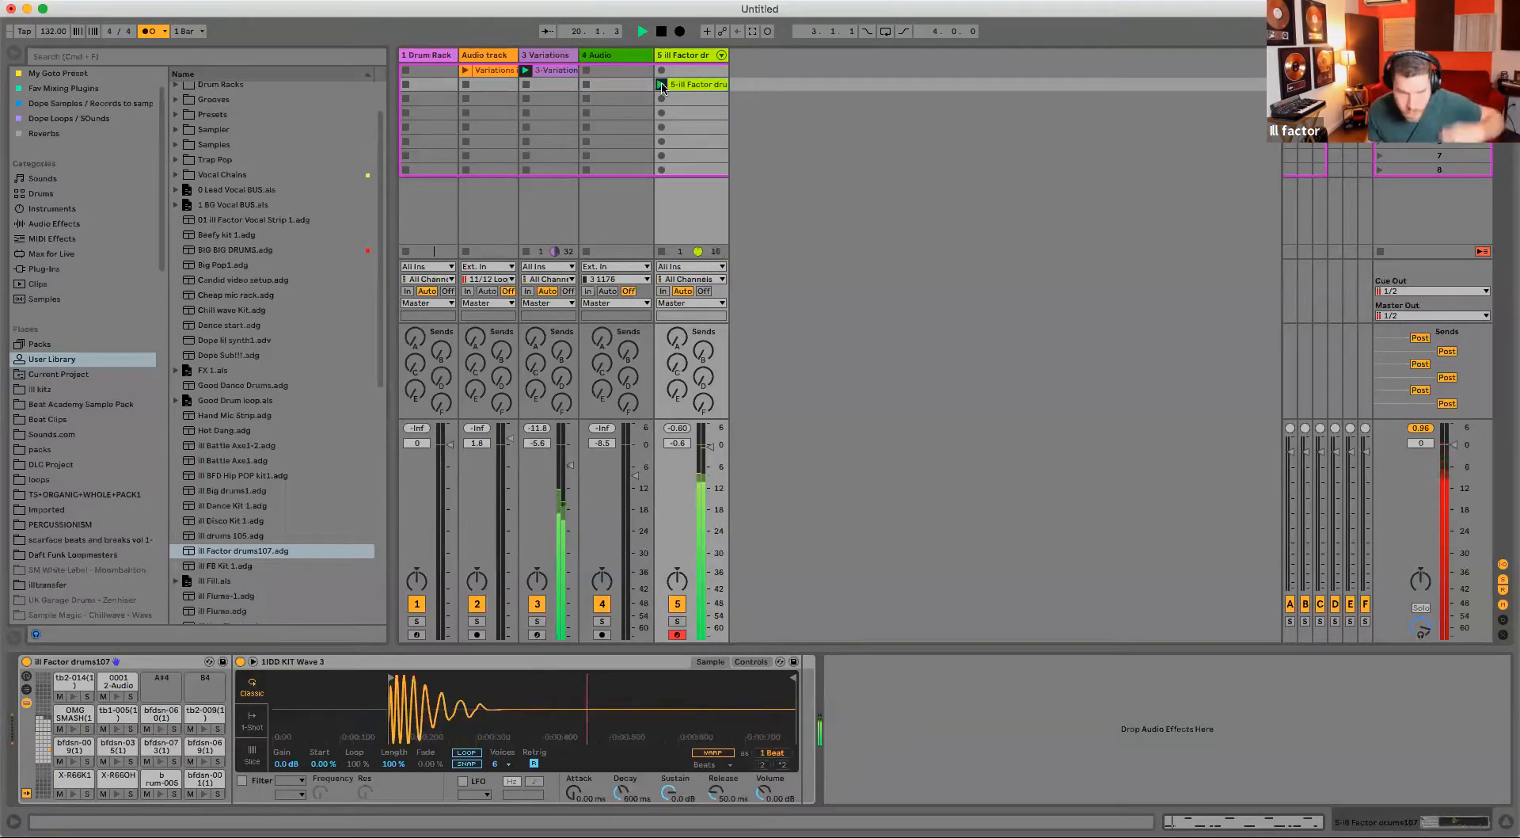
{"action": "left_click", "coordinate": [682, 86]}
{"action": "key", "text": "space"}
{"action": "key", "text": "super+a"}
{"action": "key", "text": "shift+Tab"}
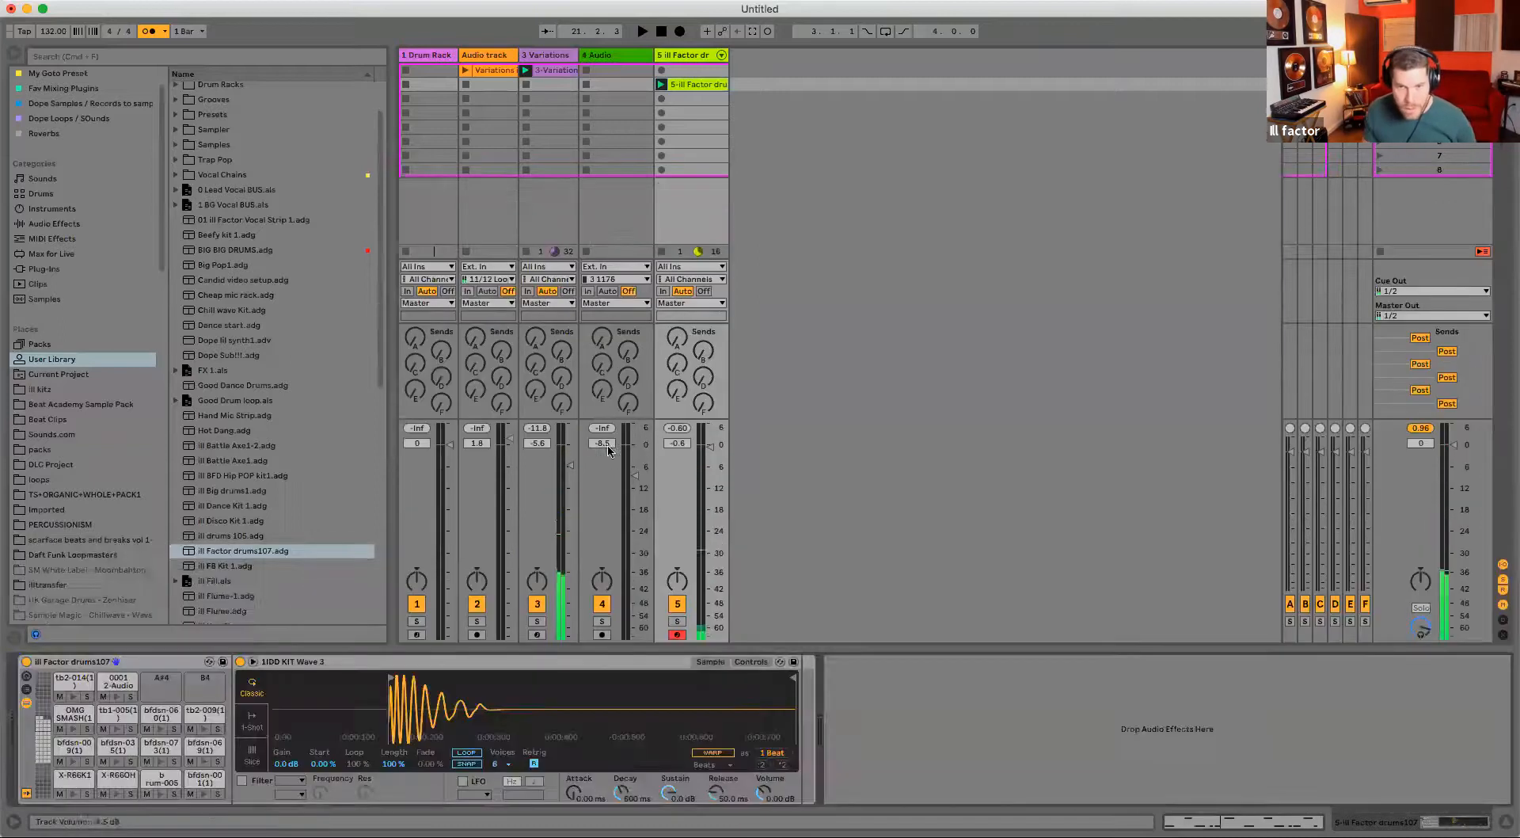
- Audition several drum breaks in the Murder Breaks 4 folder of the Sounds.com library
{"action": "scroll", "coordinate": [260, 381], "scroll_direction": "down", "scroll_amount": 1}
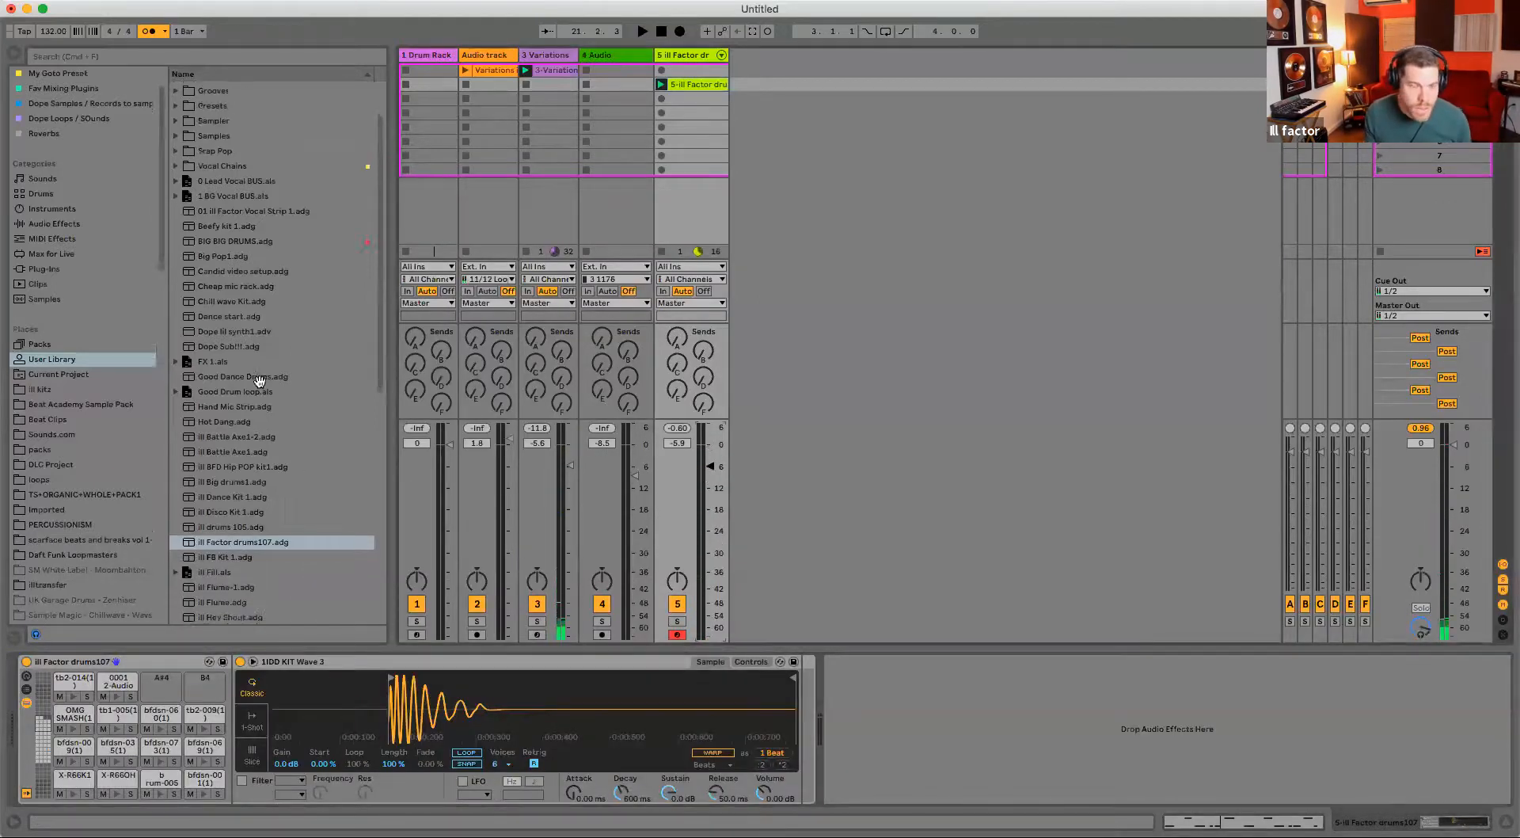
{"action": "scroll", "coordinate": [260, 381], "scroll_direction": "down", "scroll_amount": 5}
{"action": "scroll", "coordinate": [70, 440], "scroll_direction": "down", "scroll_amount": 3}
{"action": "left_click", "coordinate": [79, 360]}
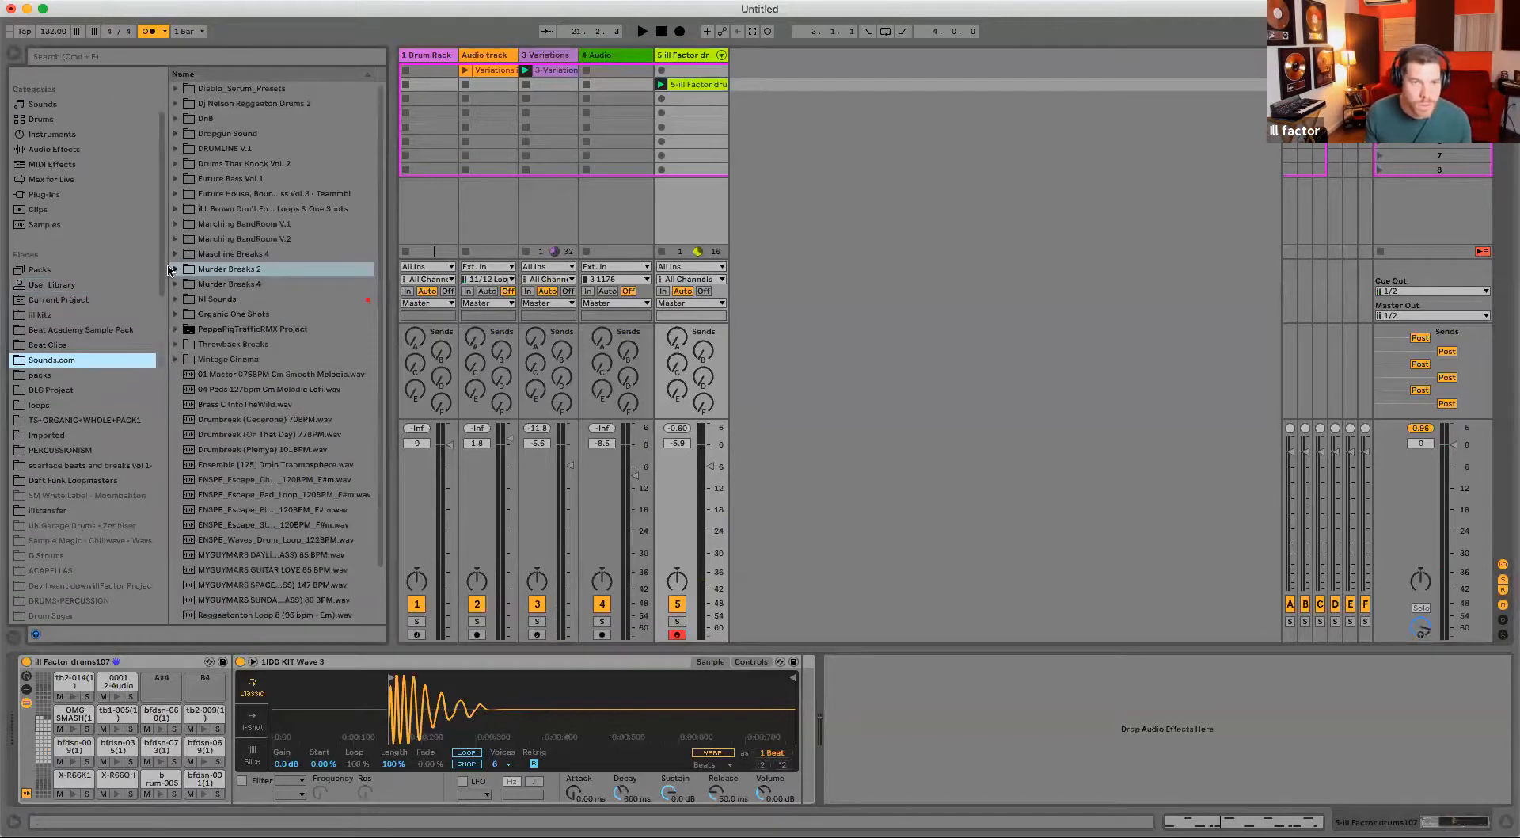
{"action": "left_click", "coordinate": [175, 285]}
{"action": "left_click", "coordinate": [255, 391]}
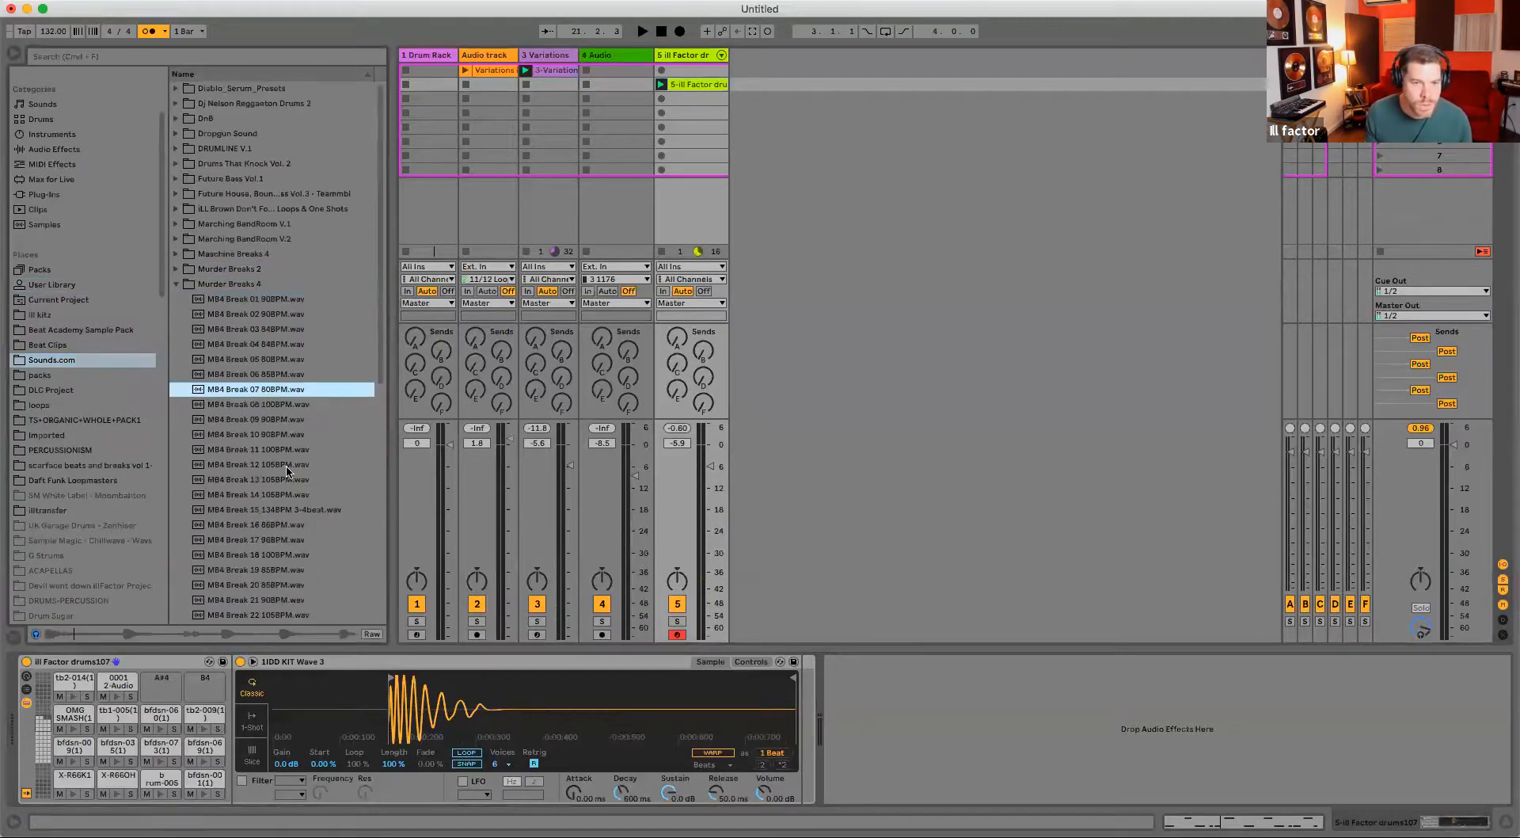
{"action": "left_click", "coordinate": [265, 420]}
{"action": "left_click", "coordinate": [269, 377]}
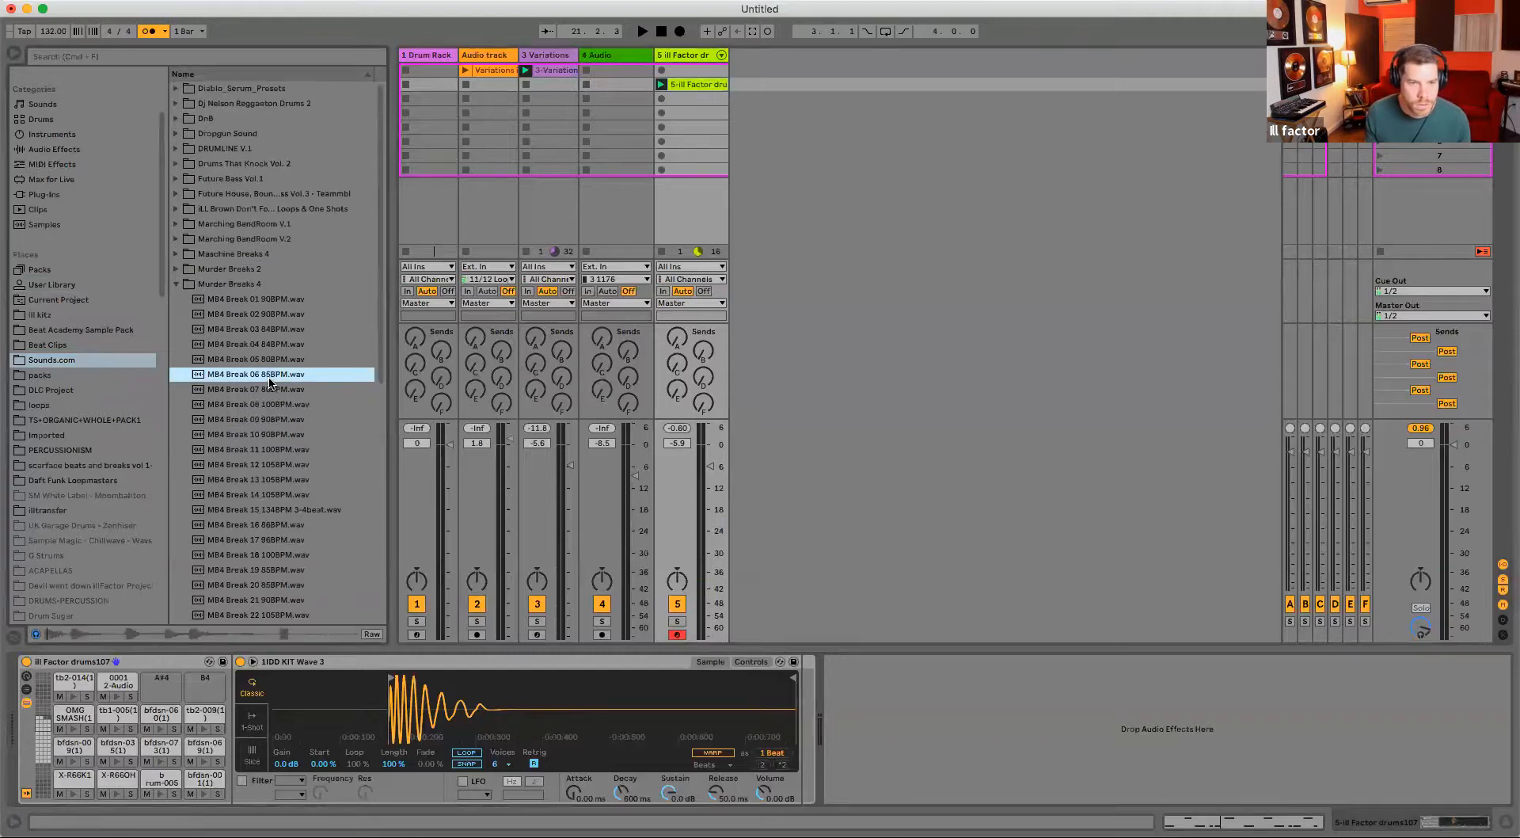
{"action": "left_click", "coordinate": [271, 350]}
{"action": "left_click", "coordinate": [275, 450]}
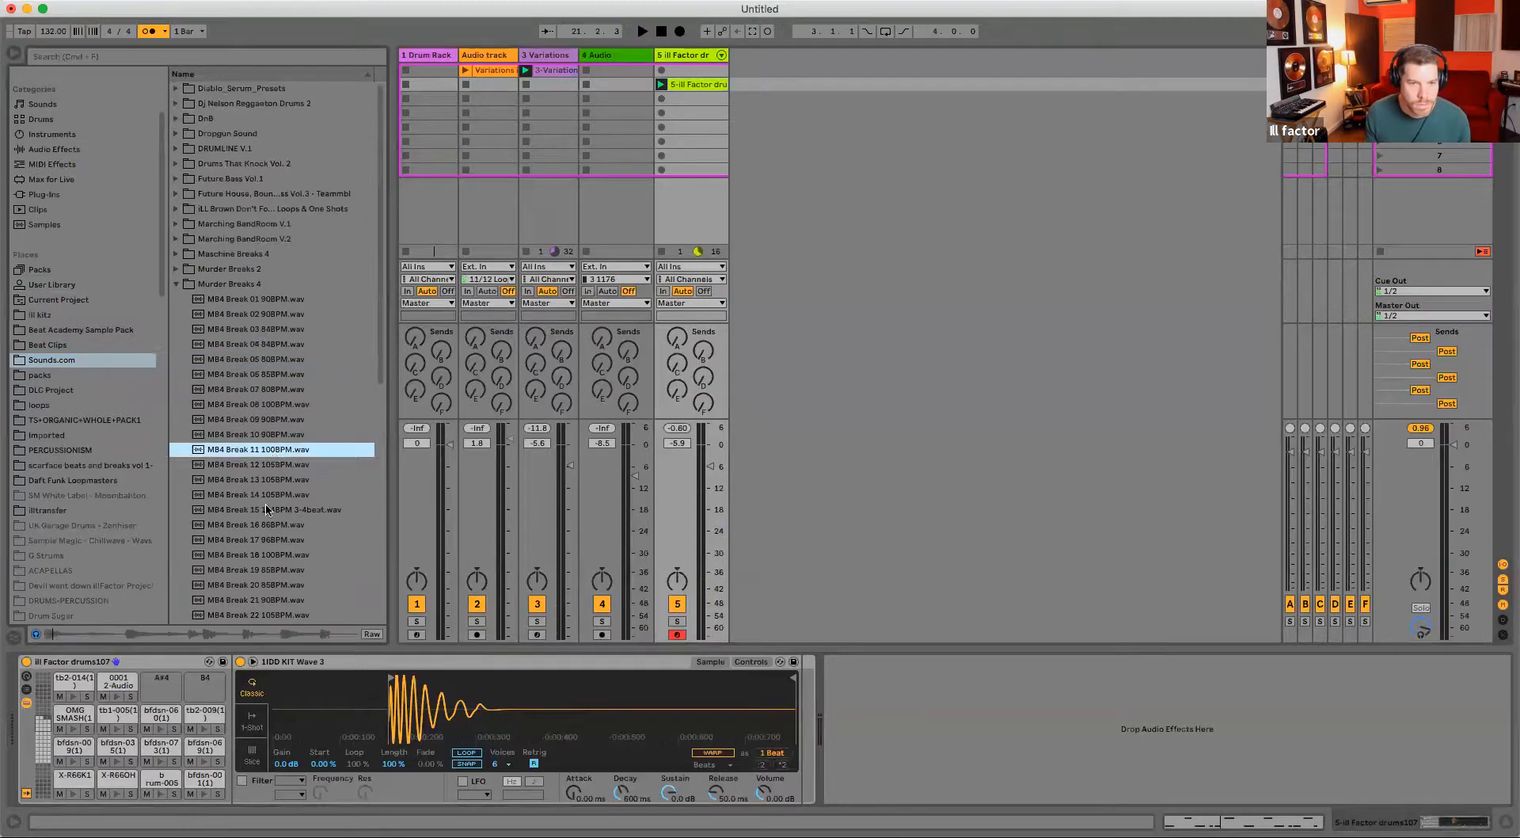
- Add MB4 Break 18 100BPM.wav as a clip on a new audio track beside the drum kit, and select that track
{"action": "left_click", "coordinate": [274, 557]}
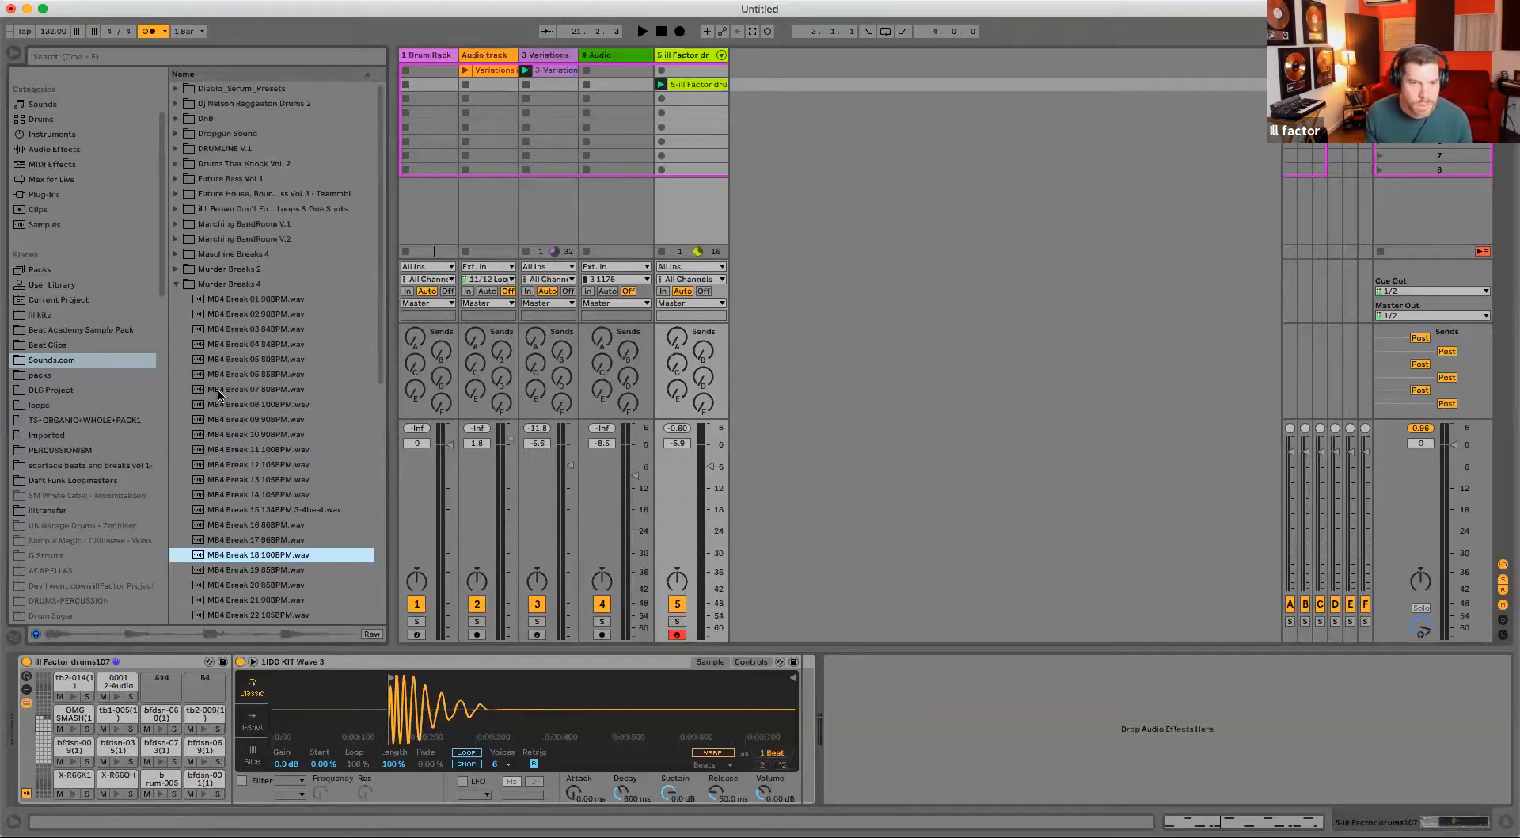
{"action": "left_click_drag", "start_coordinate": [511, 349], "coordinate": [768, 86]}
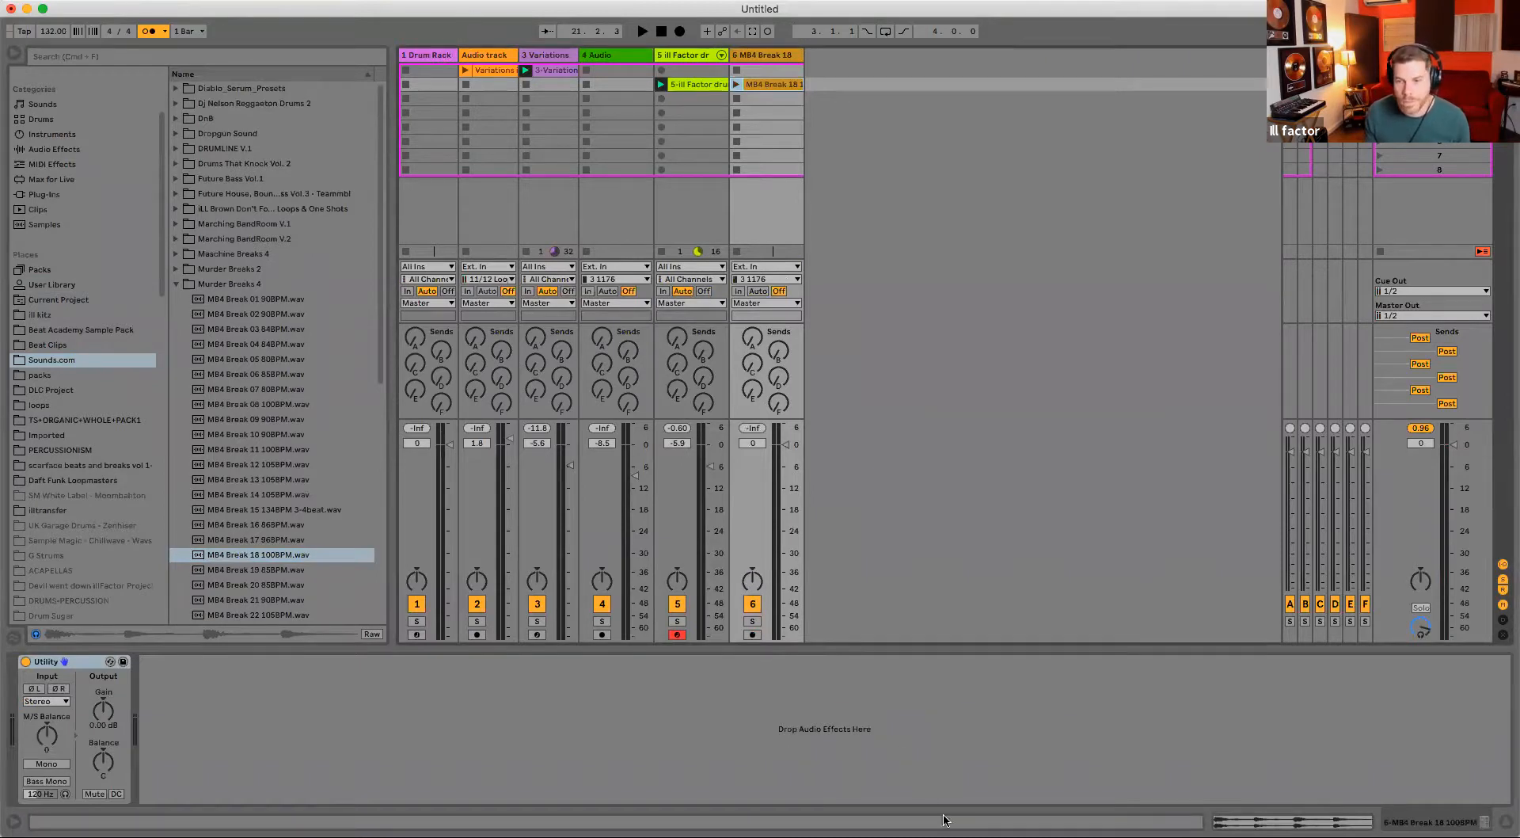
{"action": "left_click", "coordinate": [872, 207]}
{"action": "double_click", "coordinate": [779, 54]}
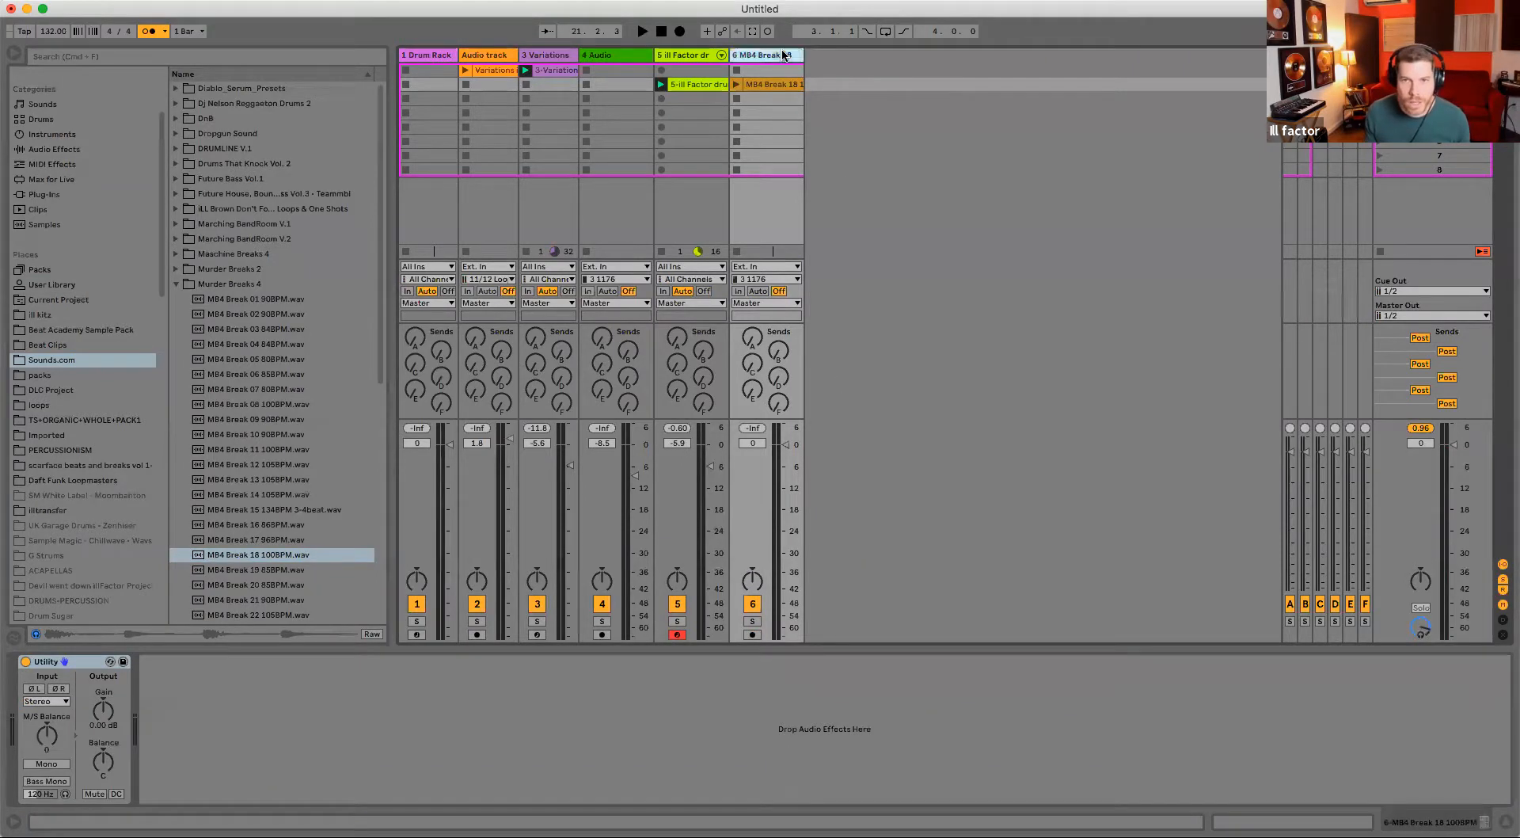
- Add a Gate audio effect after Utility on the MB4 Break 18 track
{"action": "left_click", "coordinate": [71, 150]}
{"action": "scroll", "coordinate": [248, 312], "scroll_direction": "up", "scroll_amount": 3}
{"action": "left_click", "coordinate": [175, 481]}
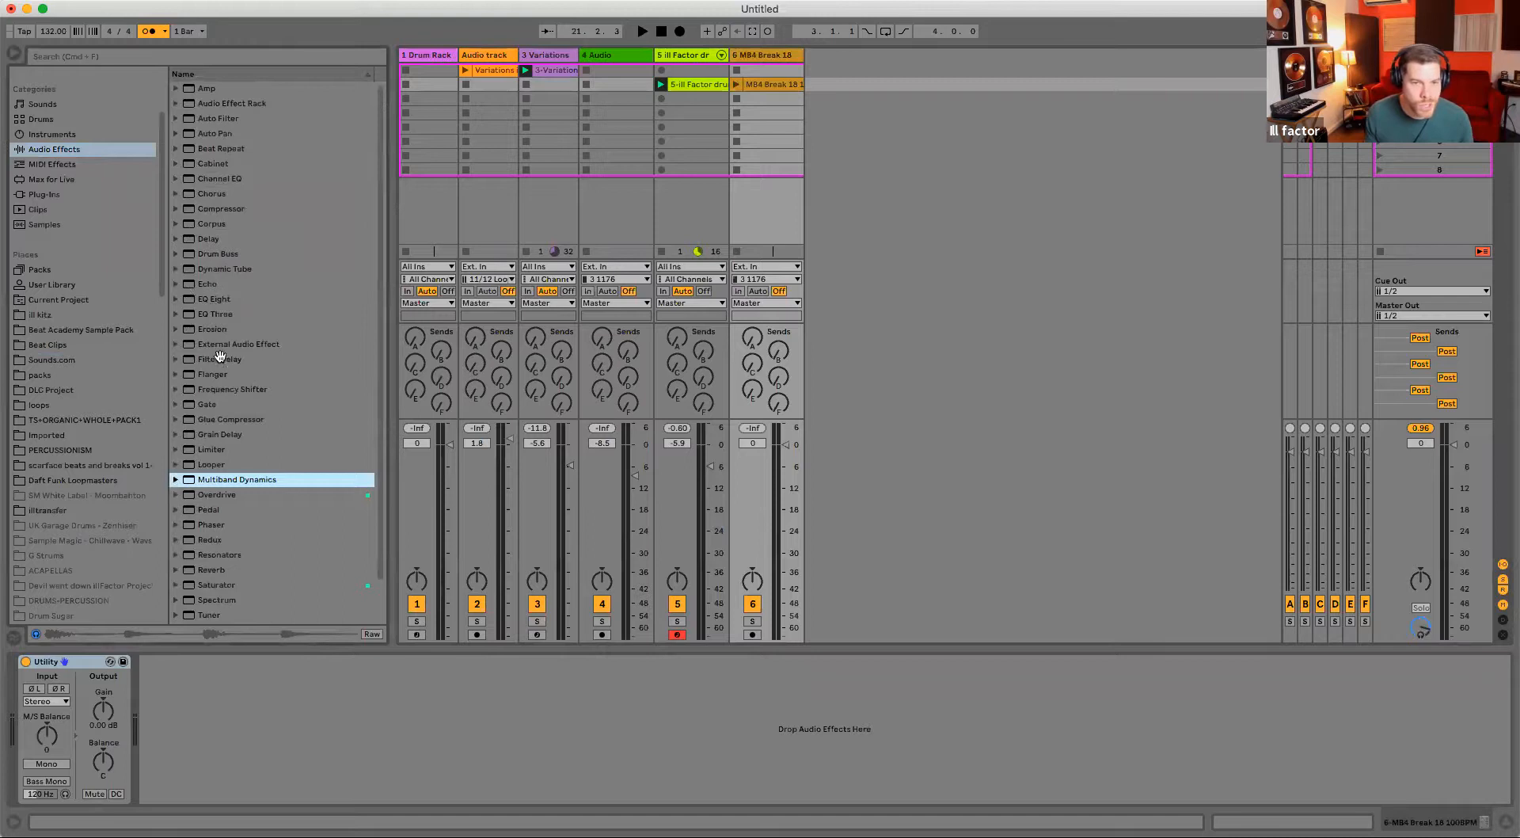
{"action": "scroll", "coordinate": [219, 357], "scroll_direction": "down", "scroll_amount": 2}
{"action": "scroll", "coordinate": [219, 356], "scroll_direction": "up", "scroll_amount": 2}
{"action": "left_click", "coordinate": [216, 404]}
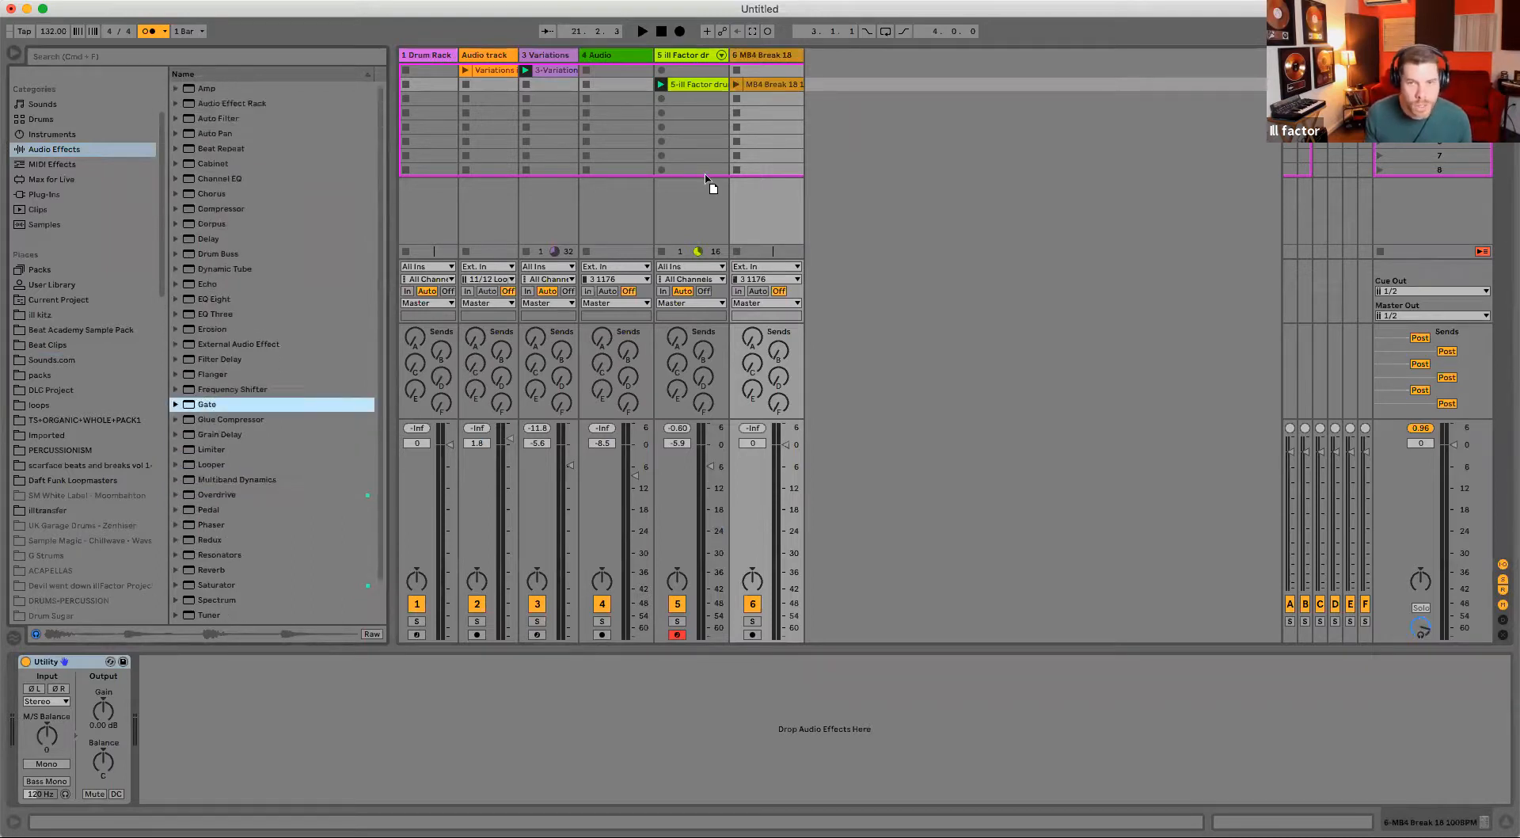
{"action": "left_click_drag", "start_coordinate": [756, 139], "coordinate": [756, 141]}
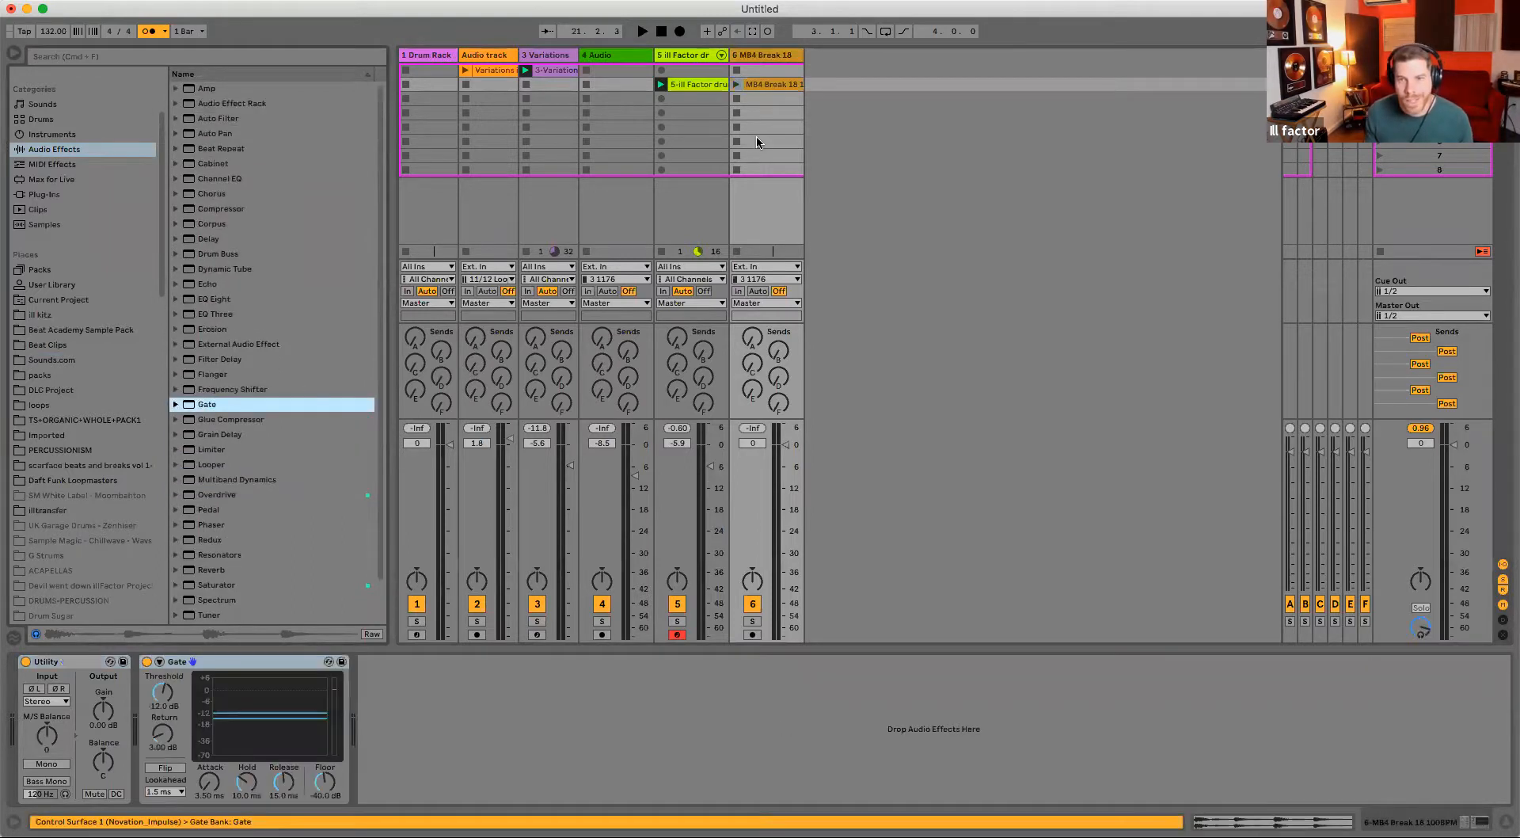
- Sidechain the Gate from 5-ill Factor drums107 and set its threshold to -34.6 dB and release to 42.6 ms during playback
{"action": "left_click", "coordinate": [160, 662]}
{"action": "left_click", "coordinate": [171, 699]}
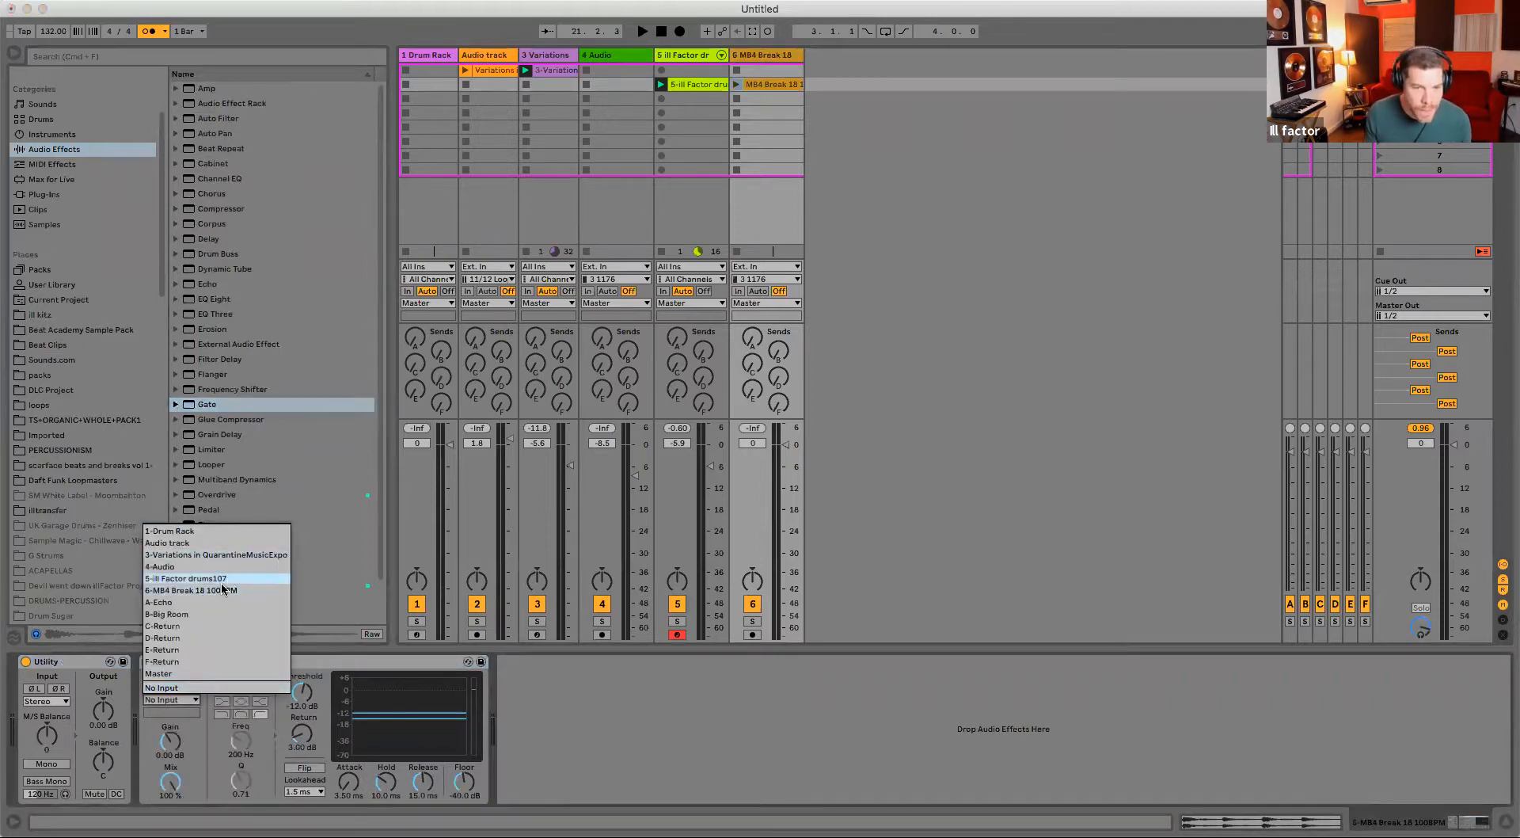
{"action": "left_click", "coordinate": [185, 578]}
{"action": "key", "text": "space"}
{"action": "left_click_drag", "start_coordinate": [348, 694], "coordinate": [386, 765]}
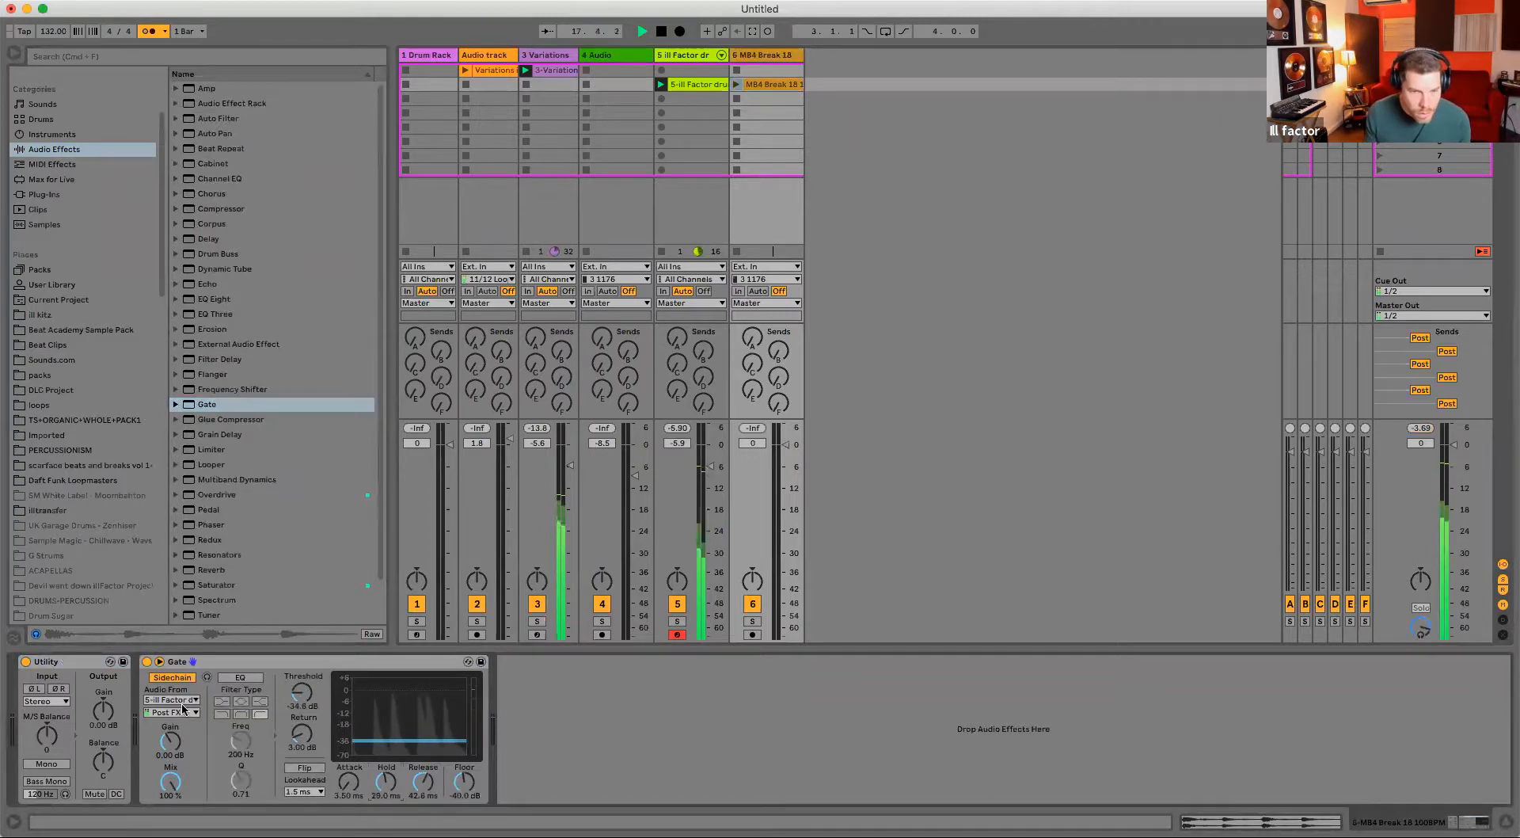
{"action": "key", "text": "space"}
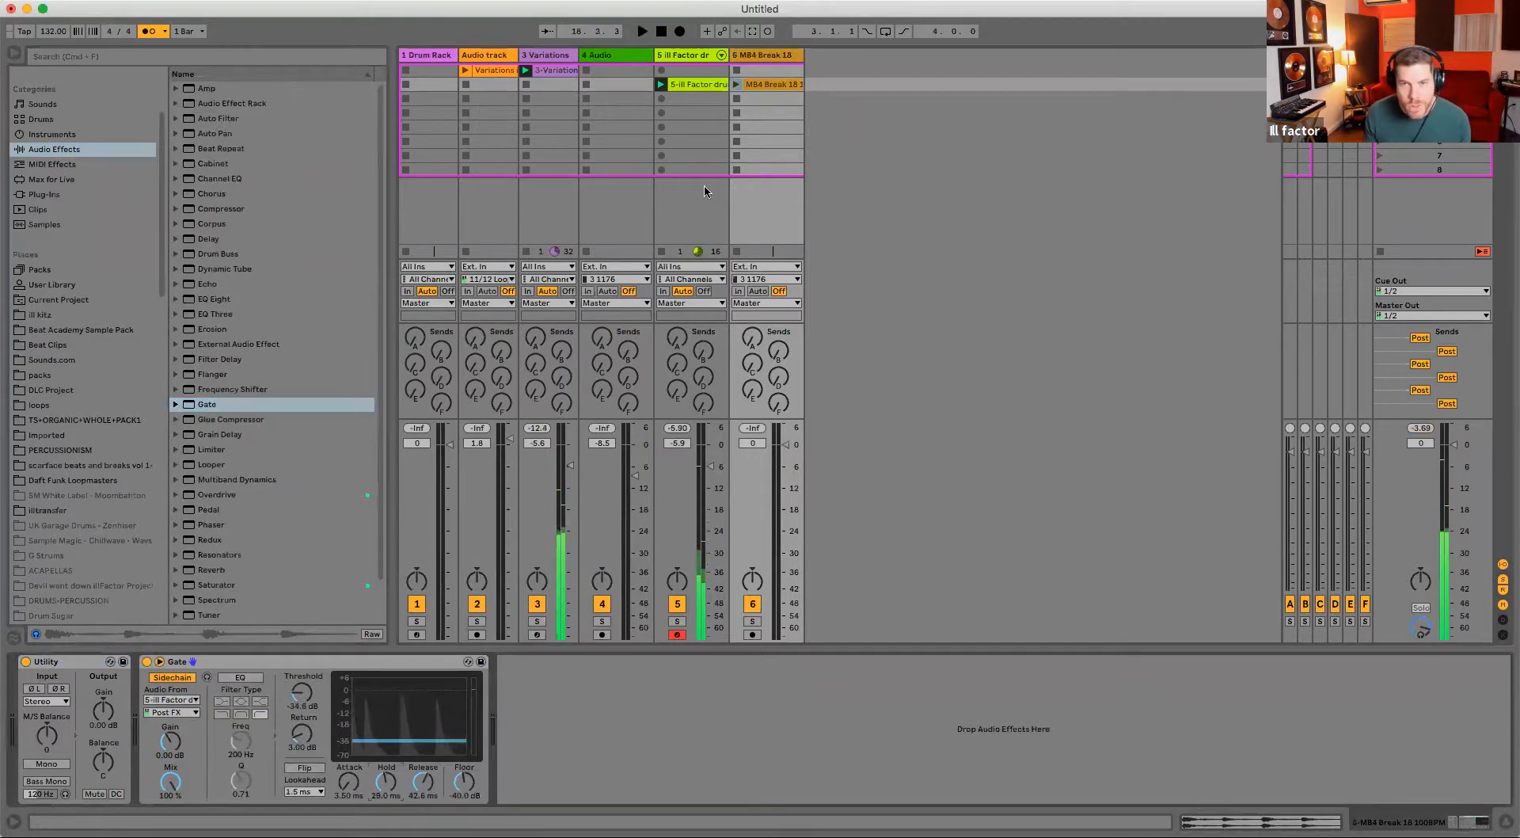
- Launch the break clip, set the Gate's threshold to about -17.3 dB and release to 2.43 ms, and stop playback
{"action": "left_click", "coordinate": [736, 84]}
{"action": "left_click_drag", "start_coordinate": [302, 694], "coordinate": [295, 687]}
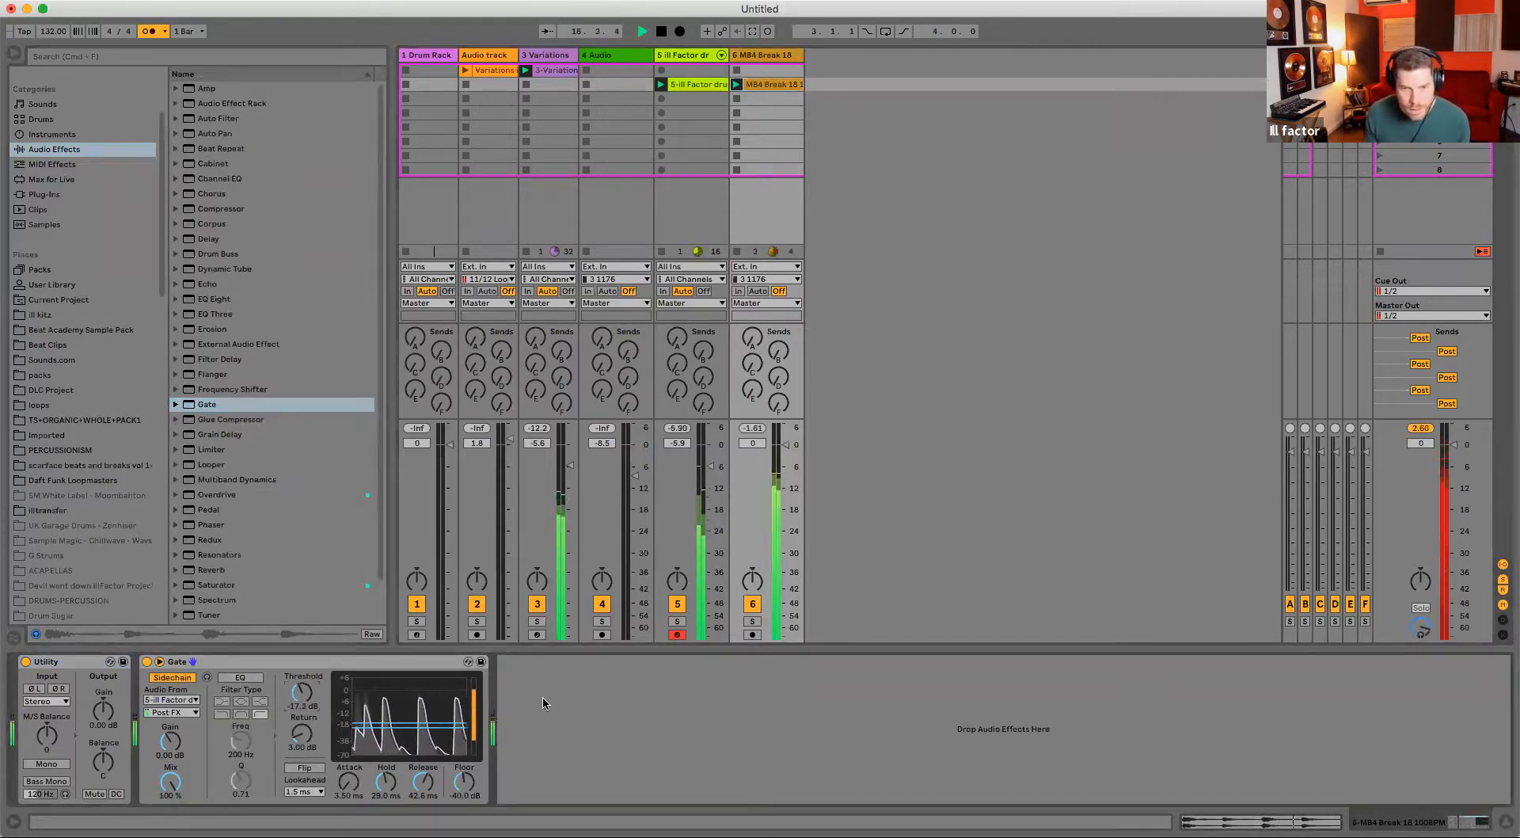
{"action": "left_click_drag", "start_coordinate": [417, 787], "coordinate": [417, 827]}
{"action": "key", "text": "space"}
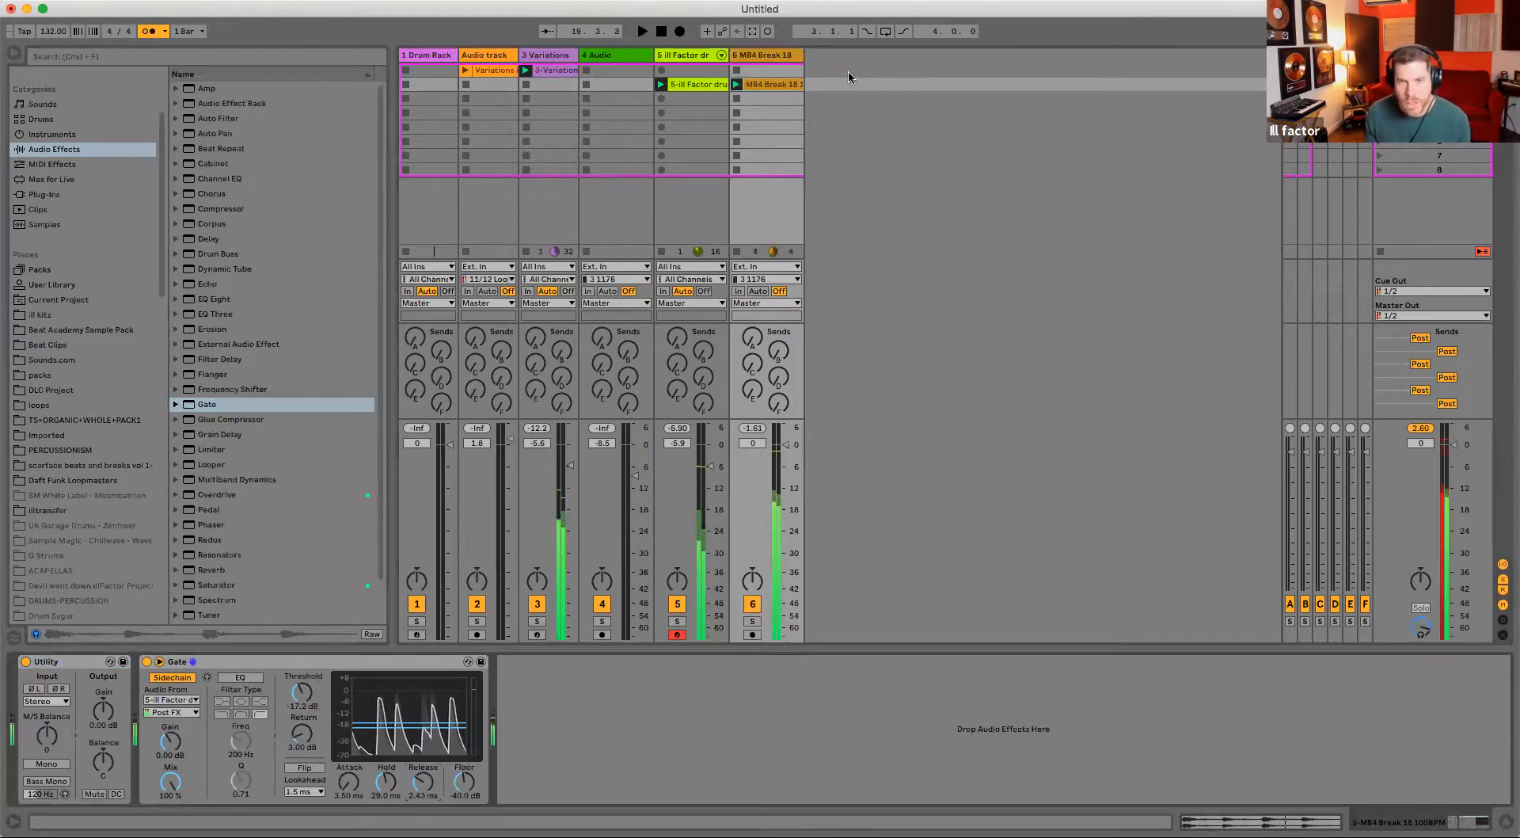
- With the Gate bypassed, double the break clip's segment BPM to 200 and set its warp mode to Re-Pitch
{"action": "left_click", "coordinate": [147, 662]}
{"action": "key", "text": "space"}
{"action": "left_click", "coordinate": [768, 84]}
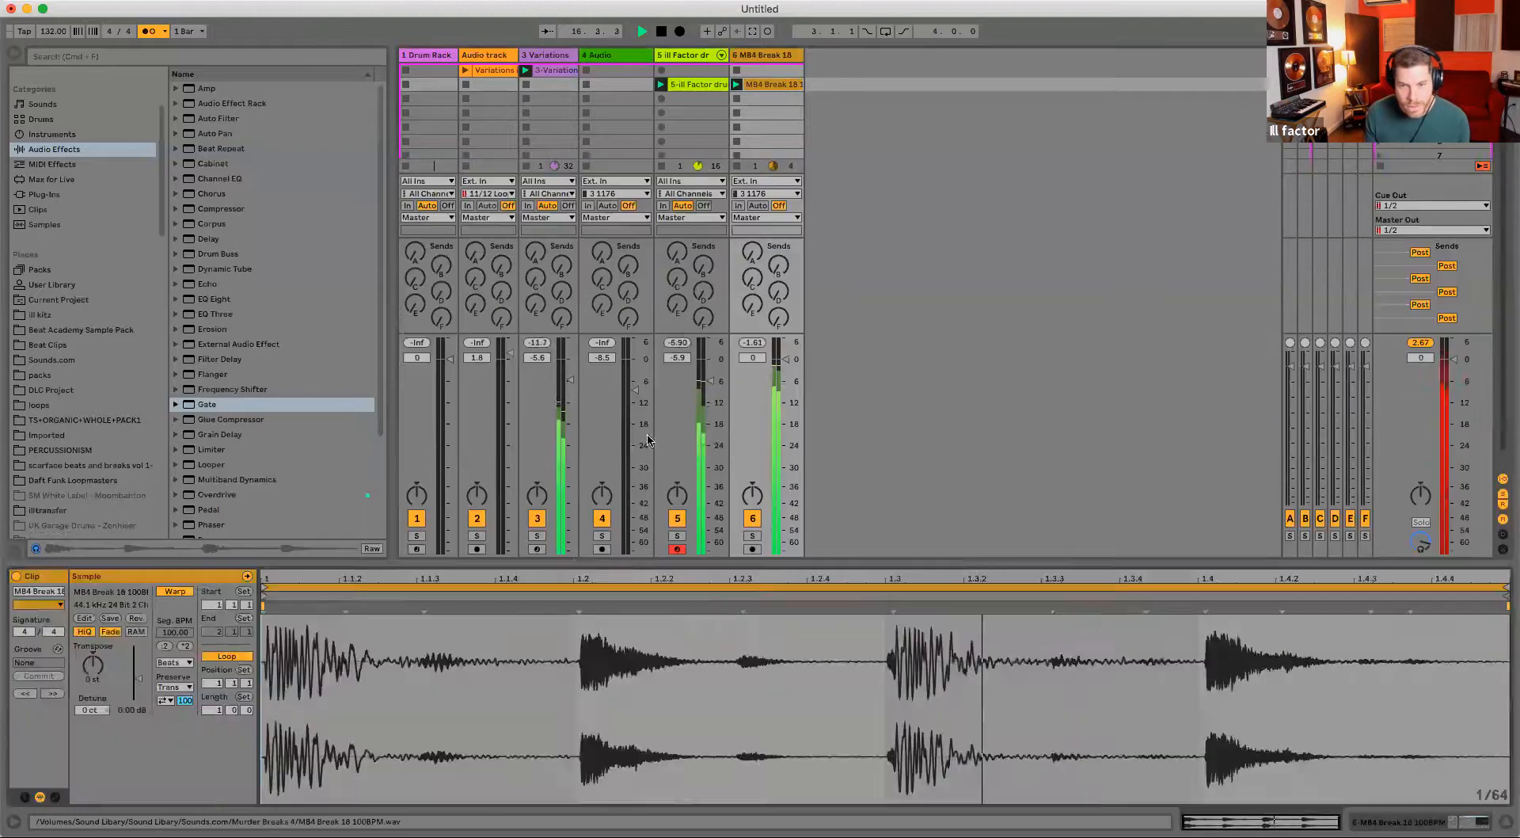
{"action": "left_click", "coordinate": [184, 646]}
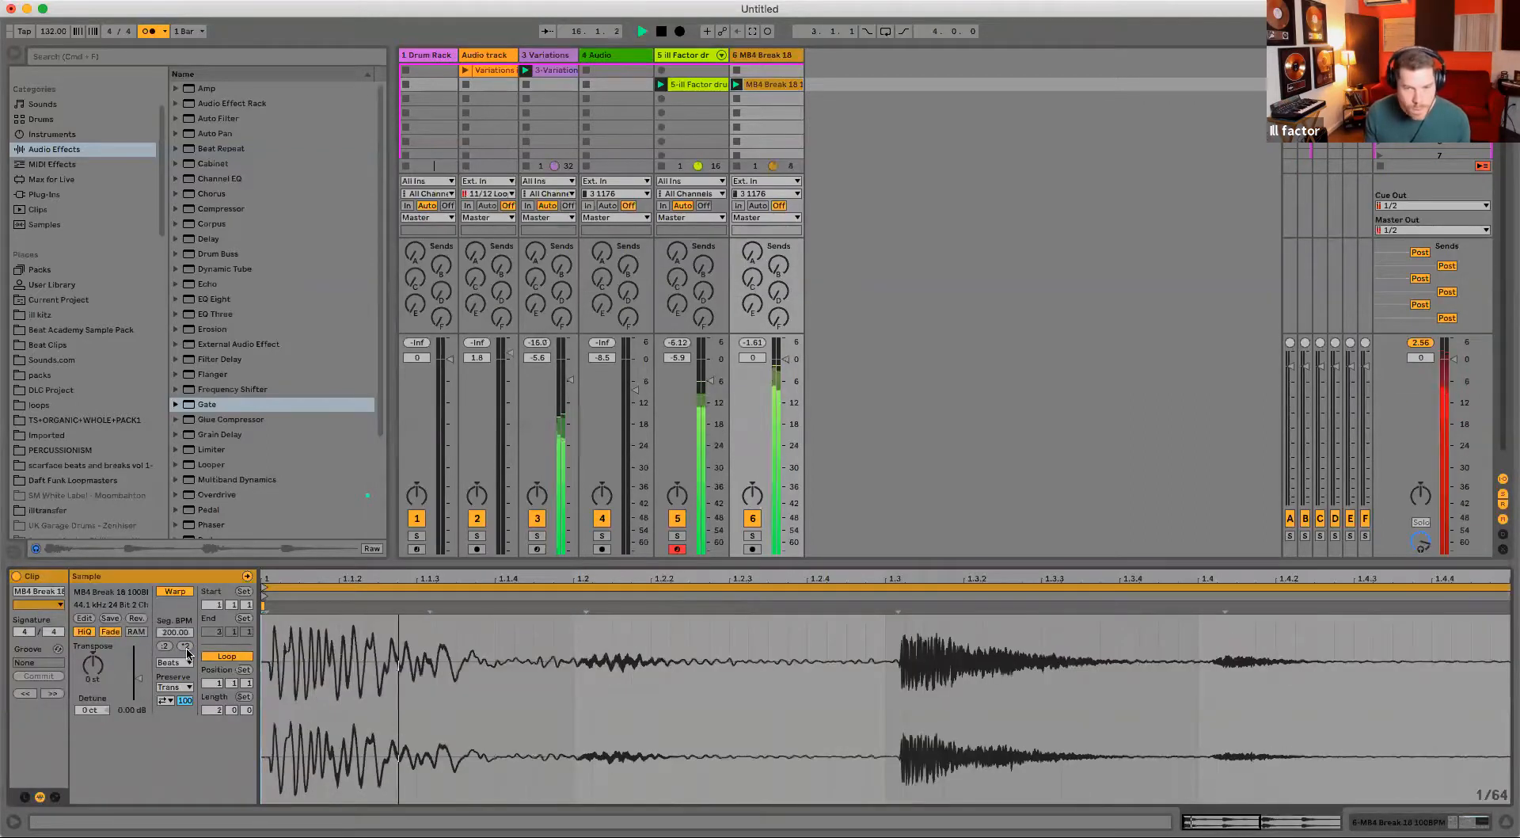
{"action": "scroll", "coordinate": [357, 636], "scroll_direction": "down", "scroll_amount": 5}
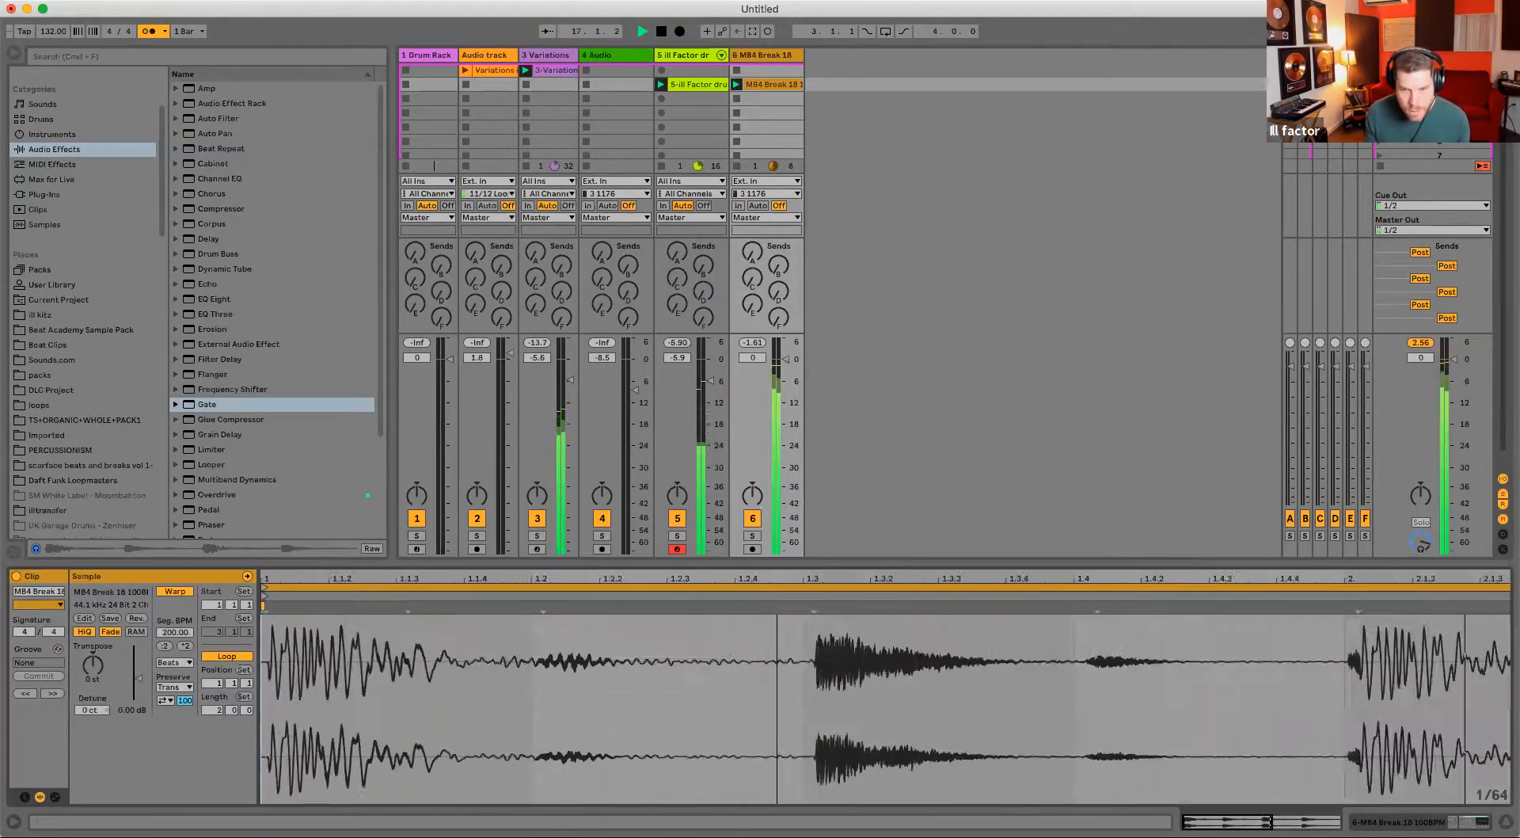
{"action": "left_click", "coordinate": [174, 662]}
{"action": "left_click", "coordinate": [178, 712]}
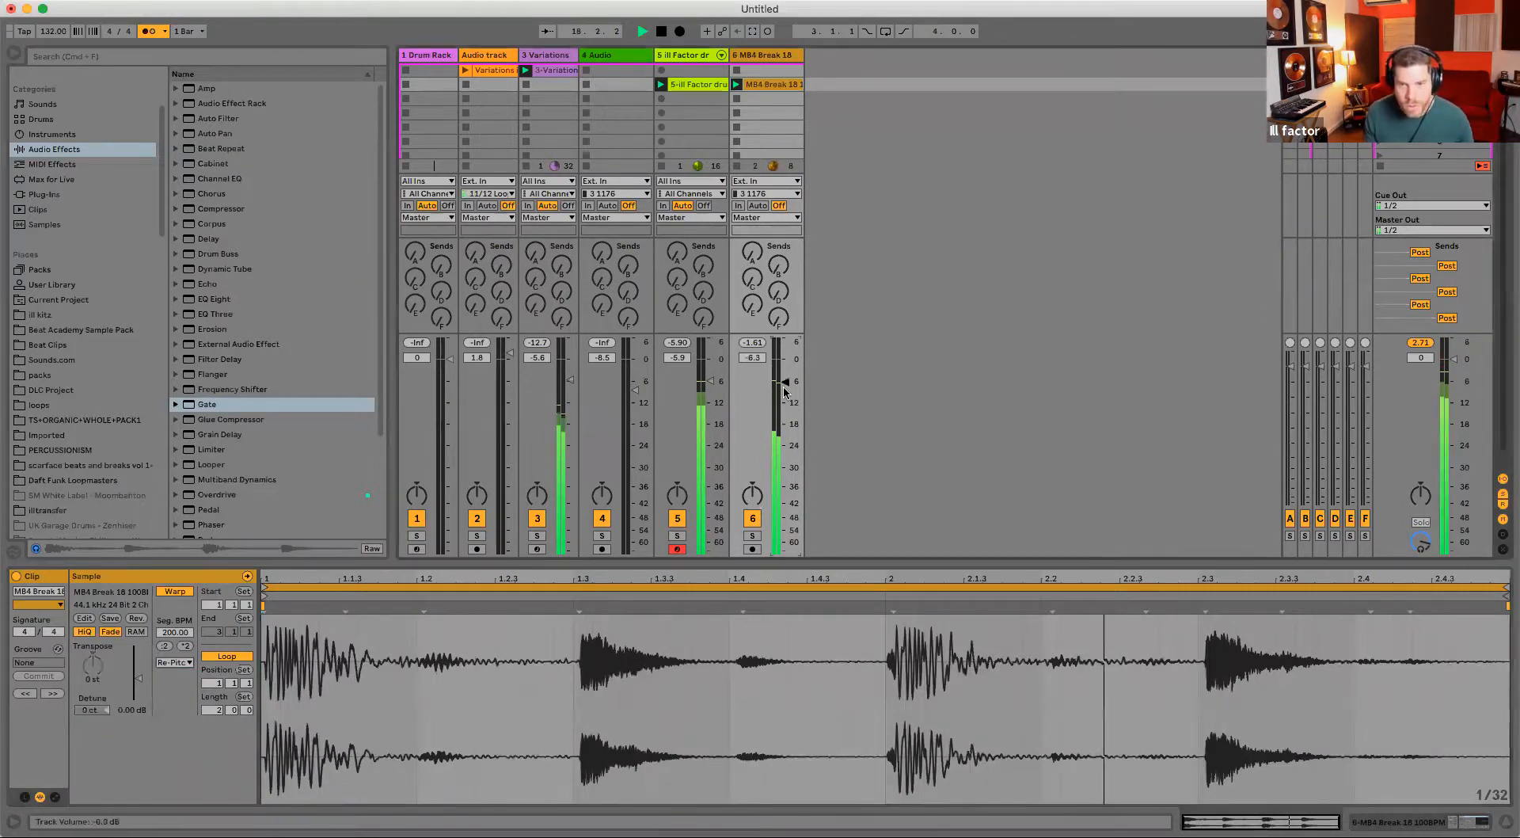
- Re-enable the sidechained Gate on the break track, set its release to 82.0 ms, and stop playback
{"action": "key", "text": "shift+Tab"}
{"action": "left_click", "coordinate": [172, 677]}
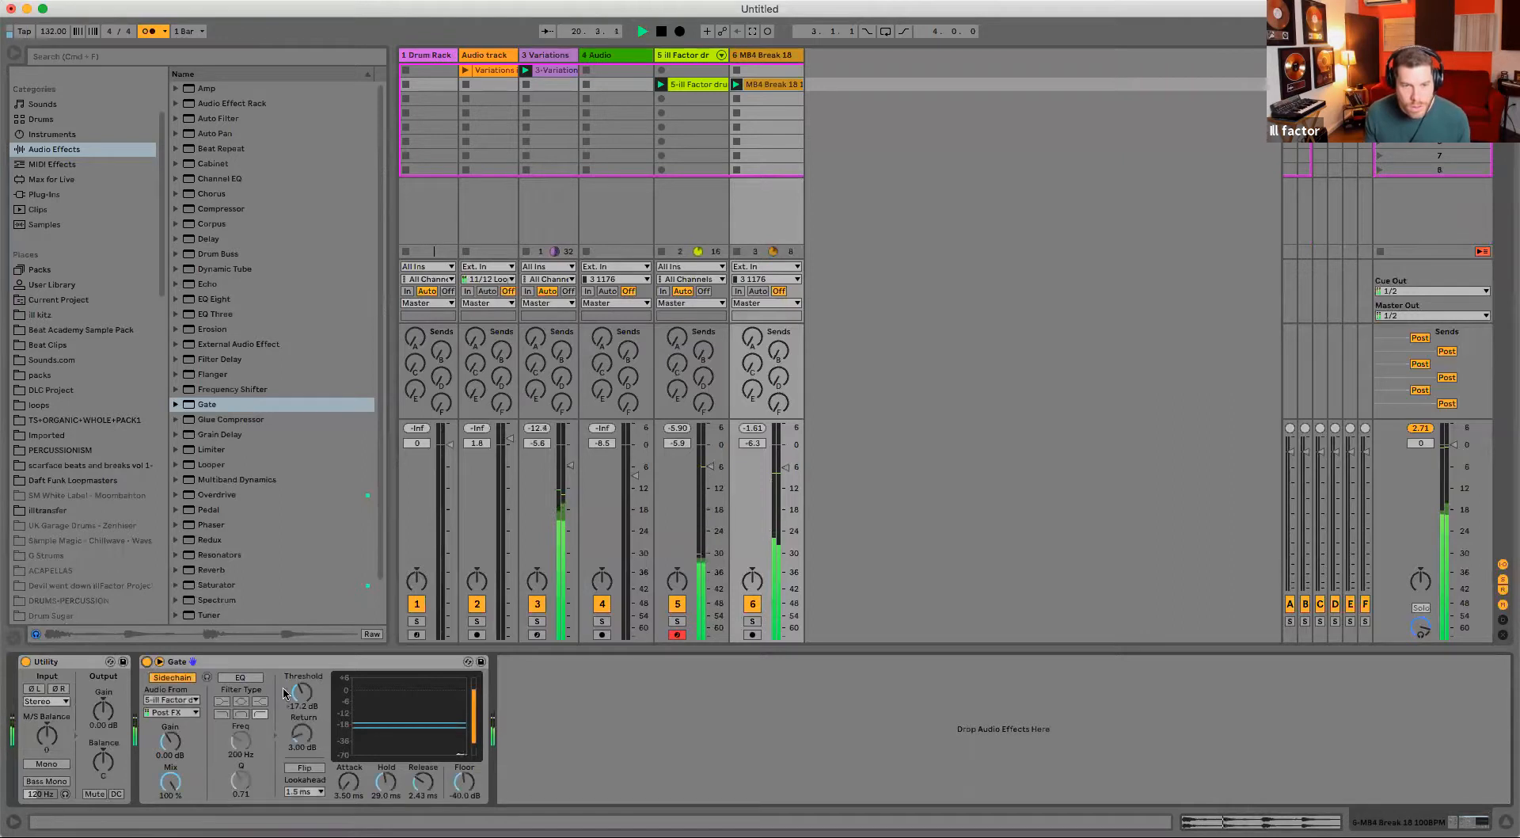
{"action": "left_click_drag", "start_coordinate": [422, 782], "coordinate": [422, 752]}
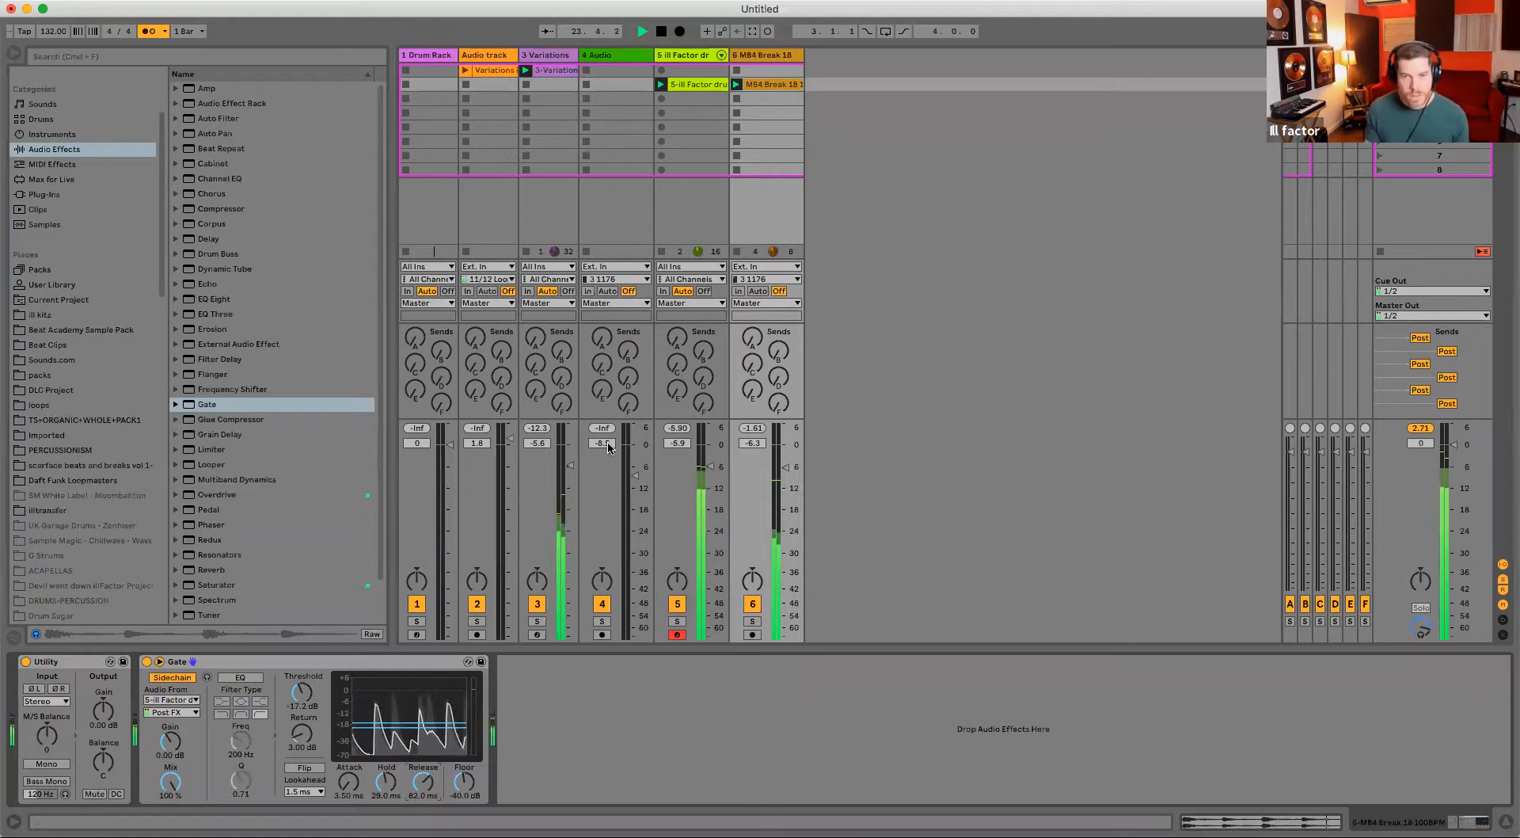
{"action": "key", "text": "space"}
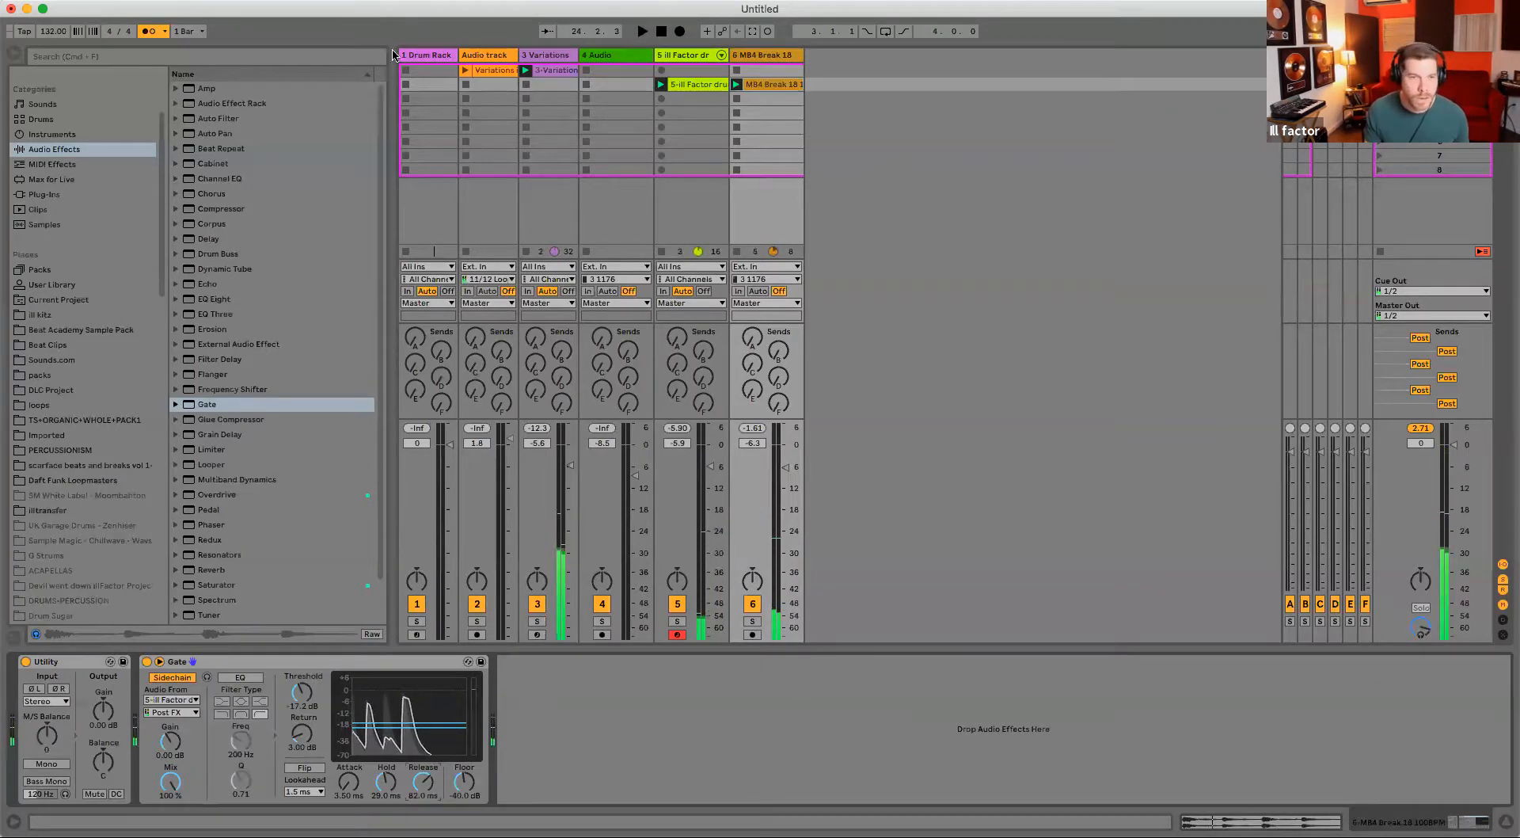
- Load ARP 2600 V3 from the Fav Instr collection onto the first track in place of the Drum Rack
{"action": "left_click", "coordinate": [72, 195]}
{"action": "scroll", "coordinate": [161, 161], "scroll_direction": "up", "scroll_amount": 5}
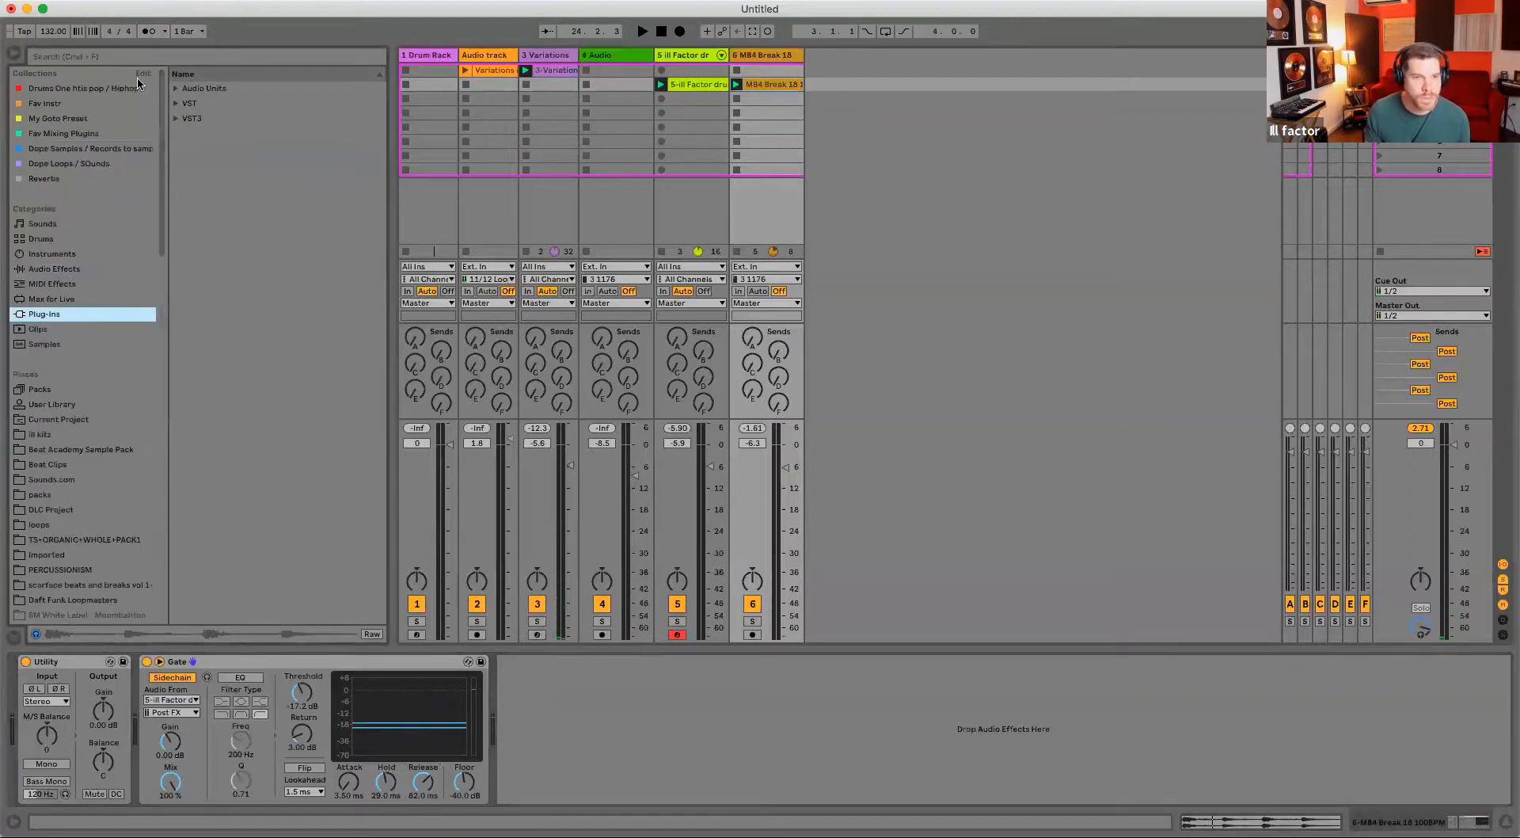
{"action": "left_click", "coordinate": [79, 118]}
{"action": "left_click", "coordinate": [48, 103]}
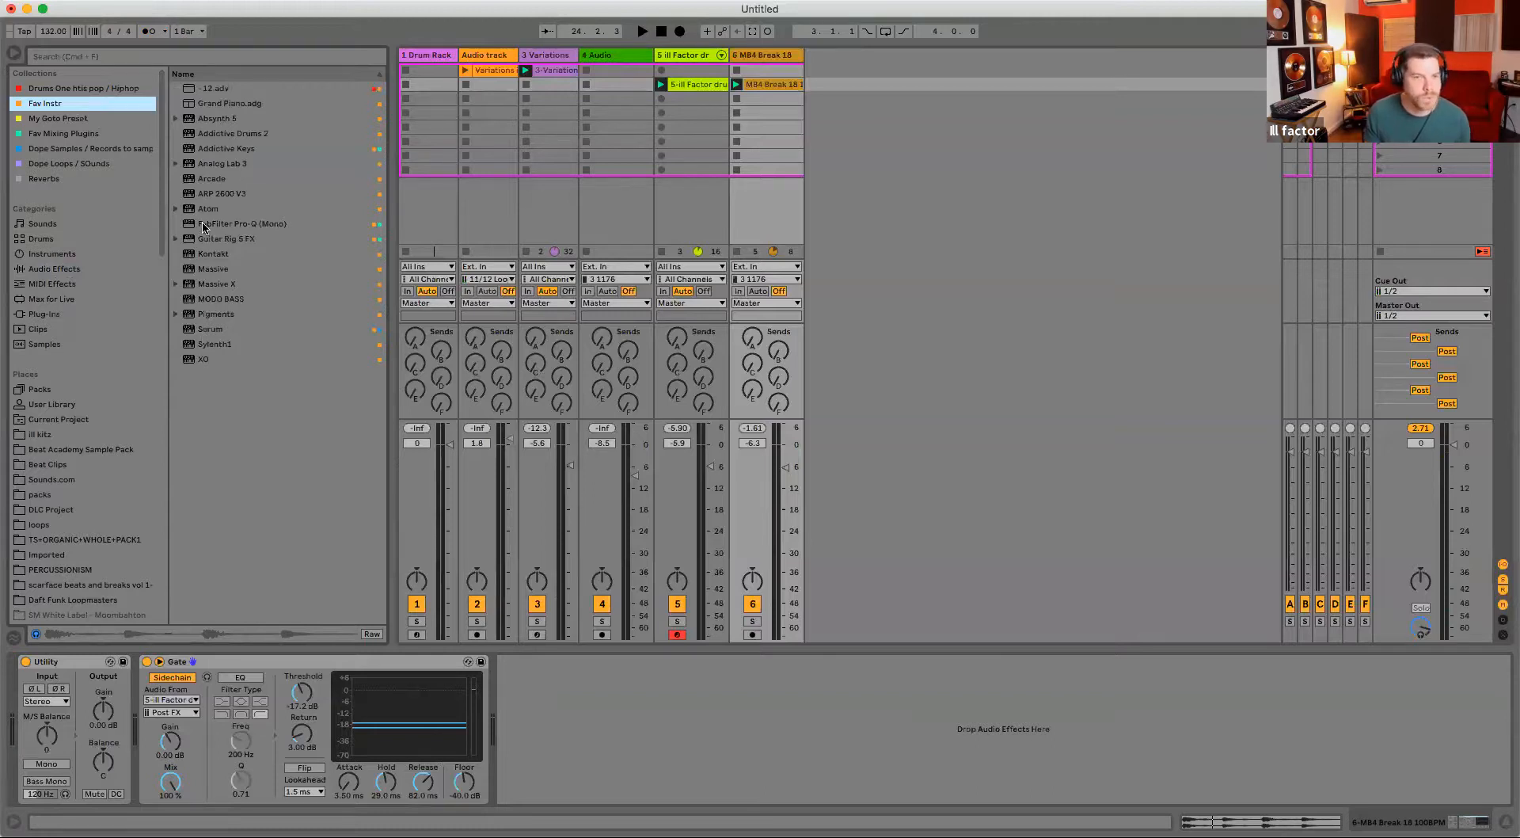
{"action": "left_click", "coordinate": [210, 194]}
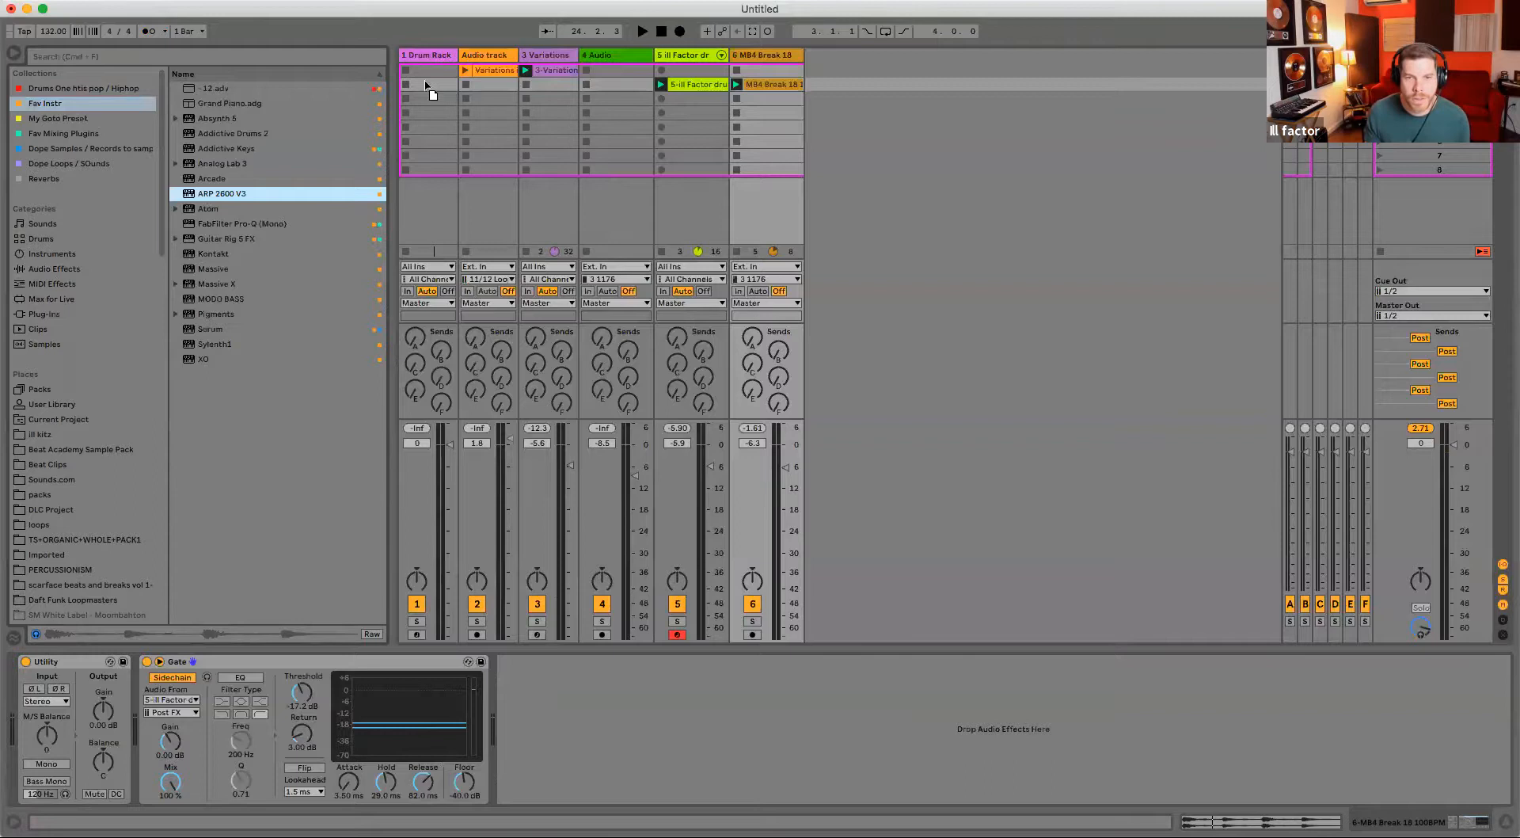
{"action": "left_click", "coordinate": [423, 57]}
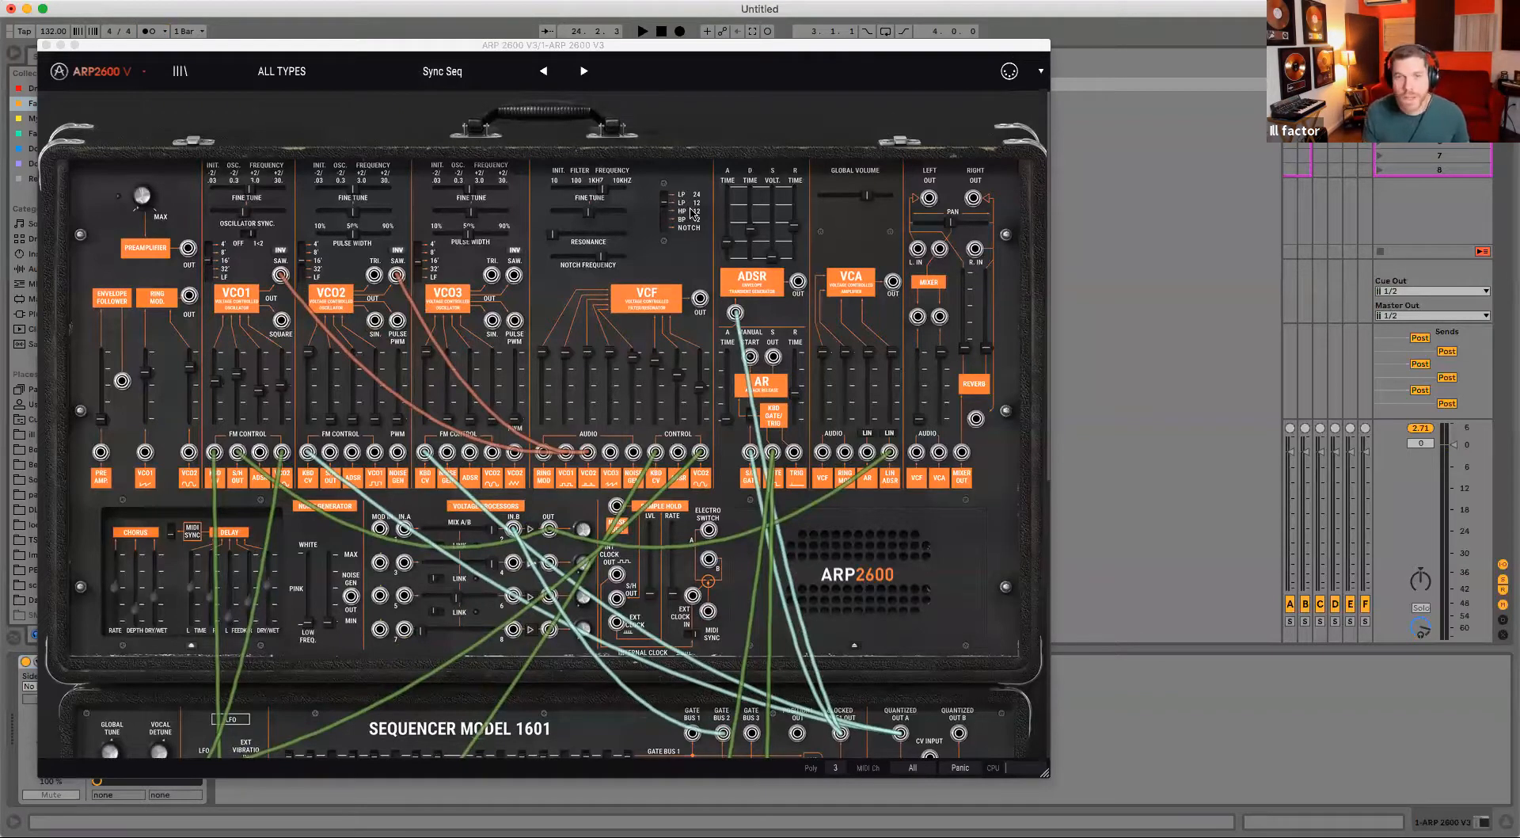
- Try the Put The Strings preset from the Strings category in ARP 2600 V3 and close the plug-in window
{"action": "left_click", "coordinate": [274, 72]}
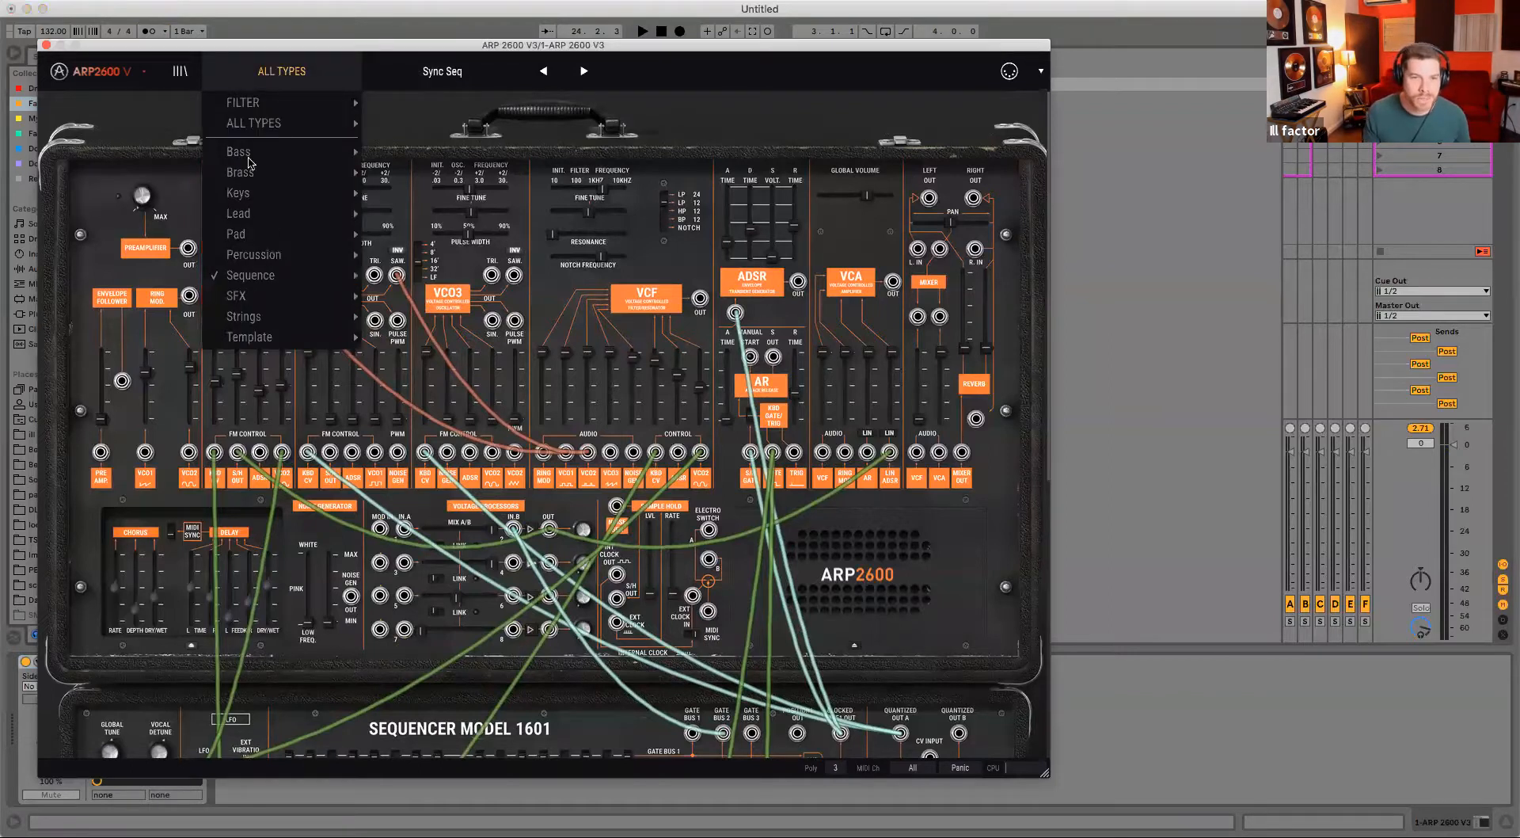
{"action": "mouse_move", "coordinate": [260, 320]}
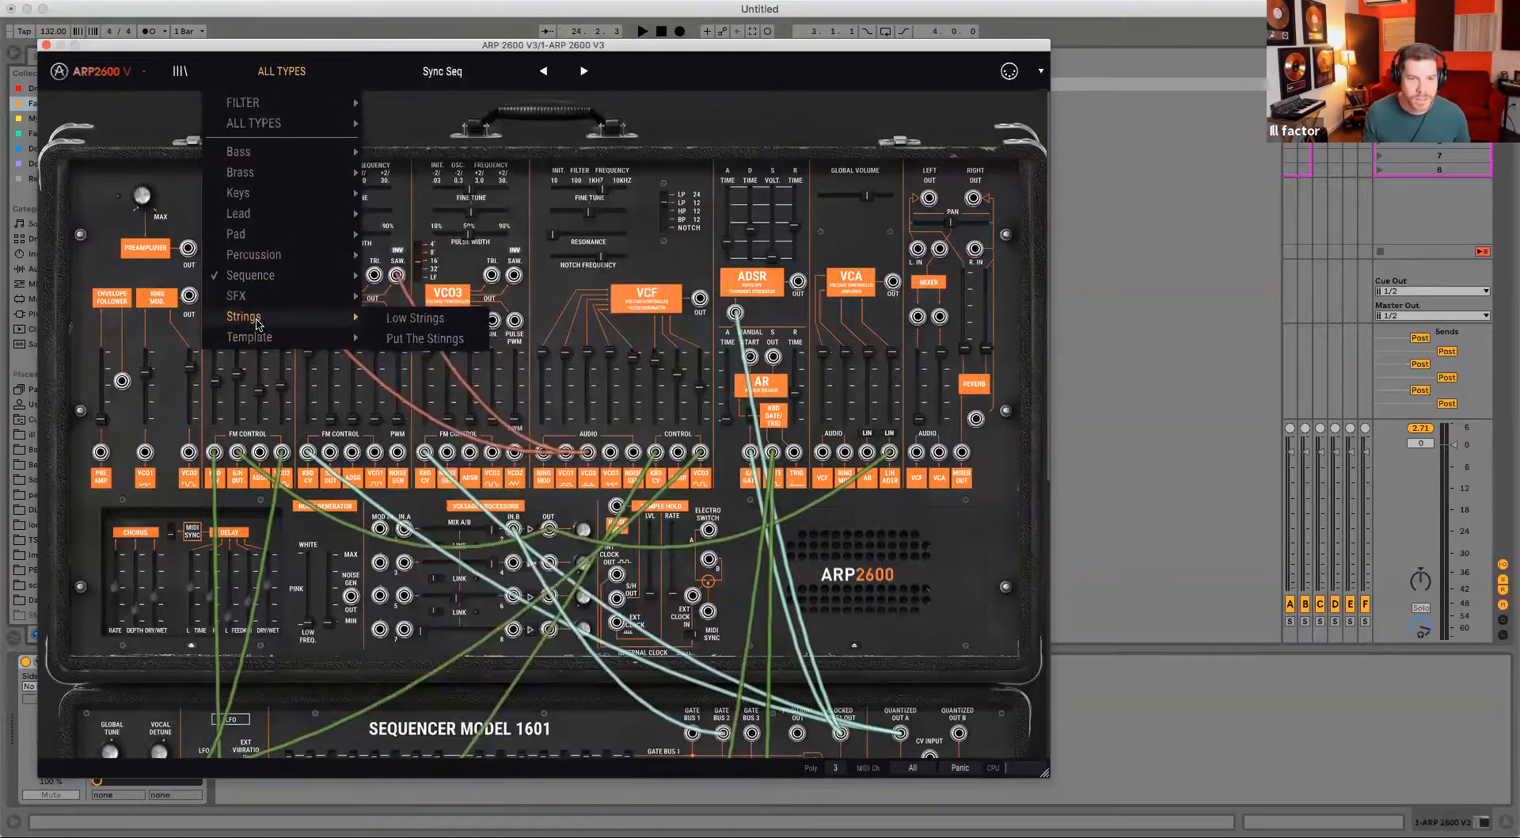
{"action": "left_click", "coordinate": [396, 338]}
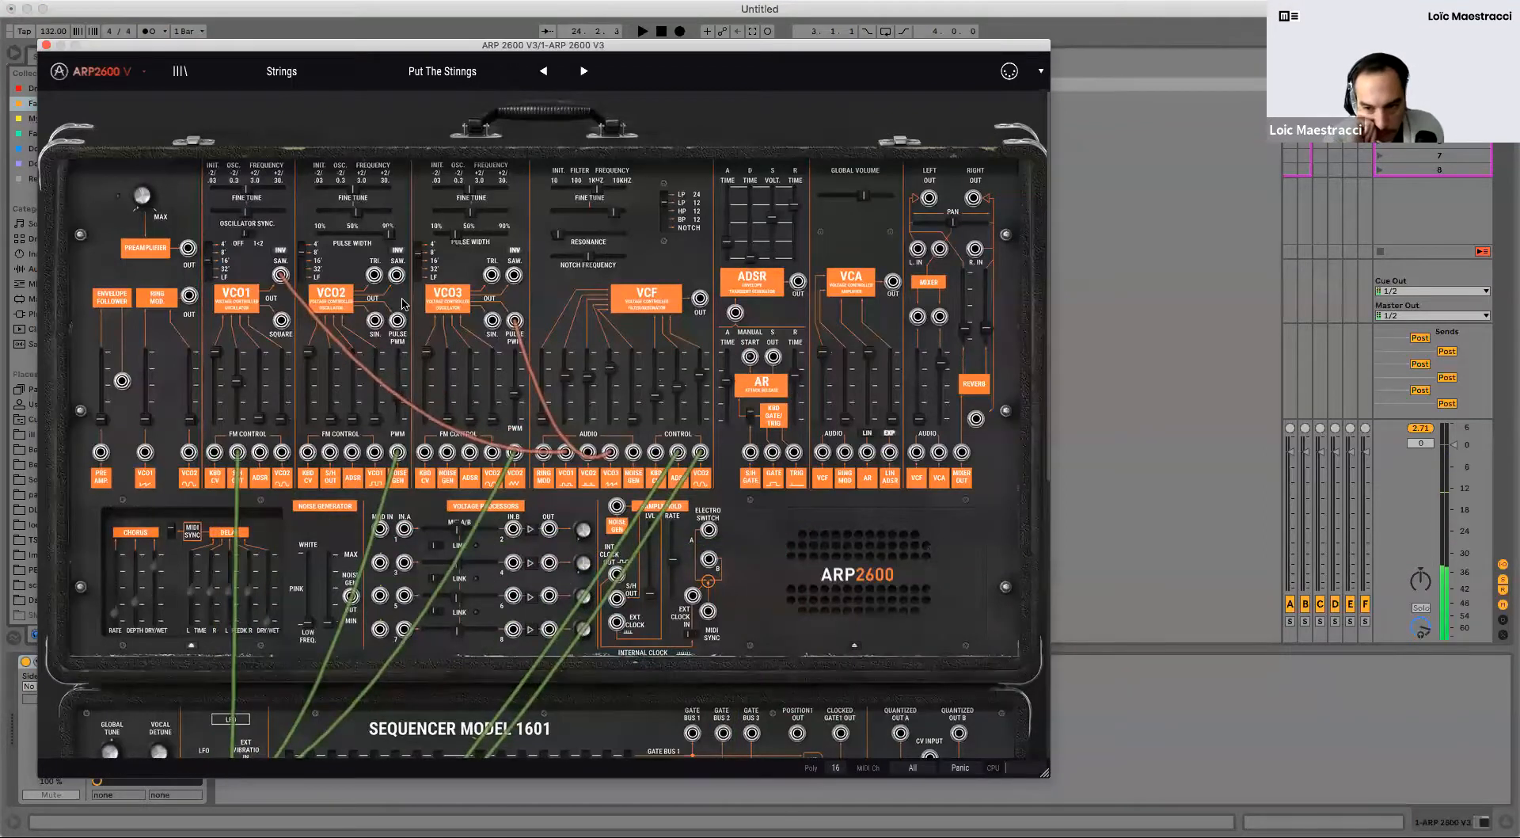
{"action": "left_click", "coordinate": [47, 45]}
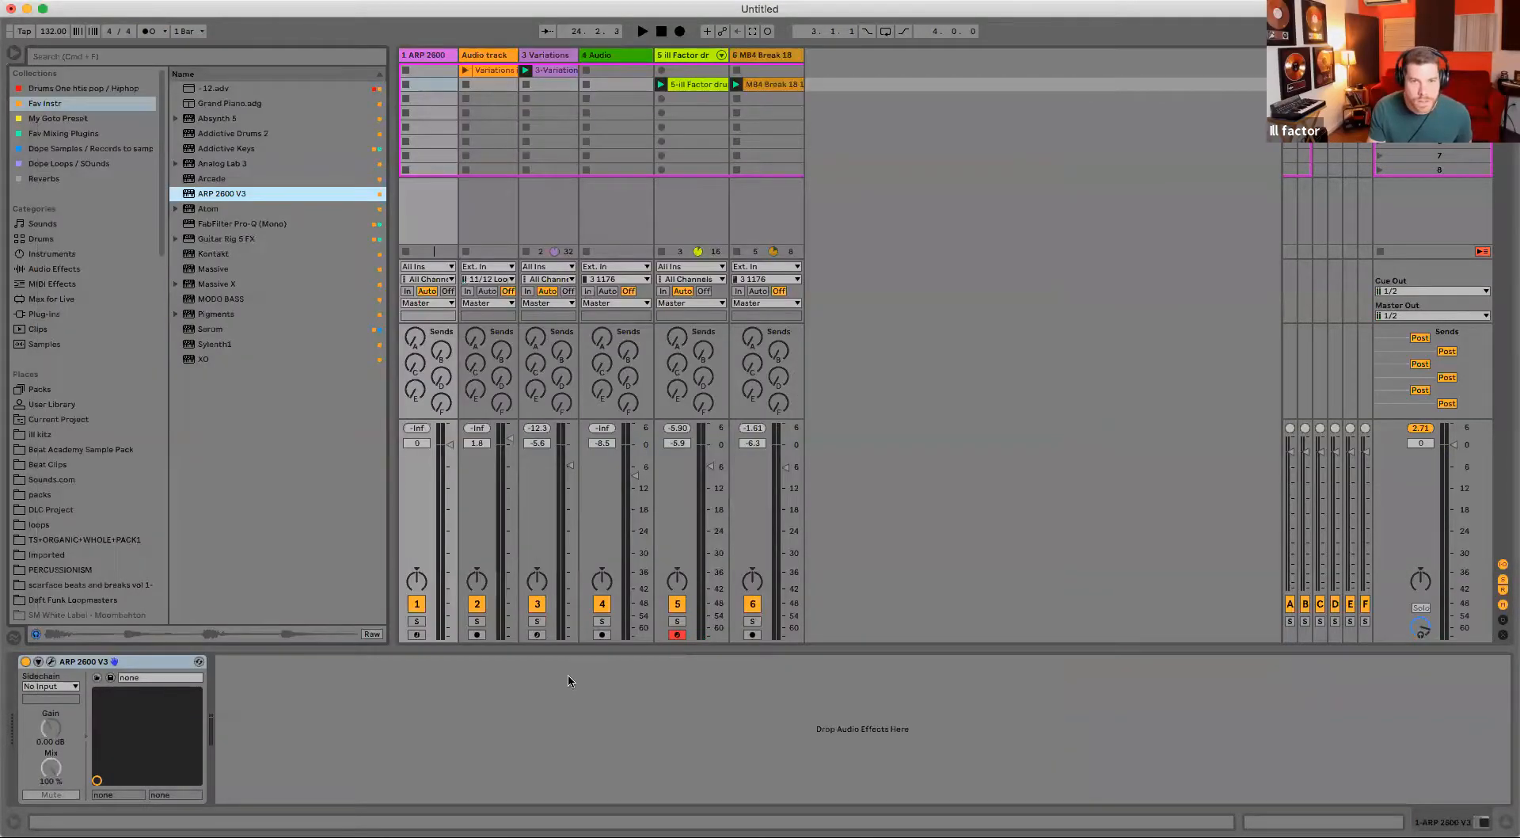
- Arm the ARP 2600 track for recording and set its volume to -8.3 dB
{"action": "left_click", "coordinate": [415, 635]}
{"action": "left_click", "coordinate": [443, 516]}
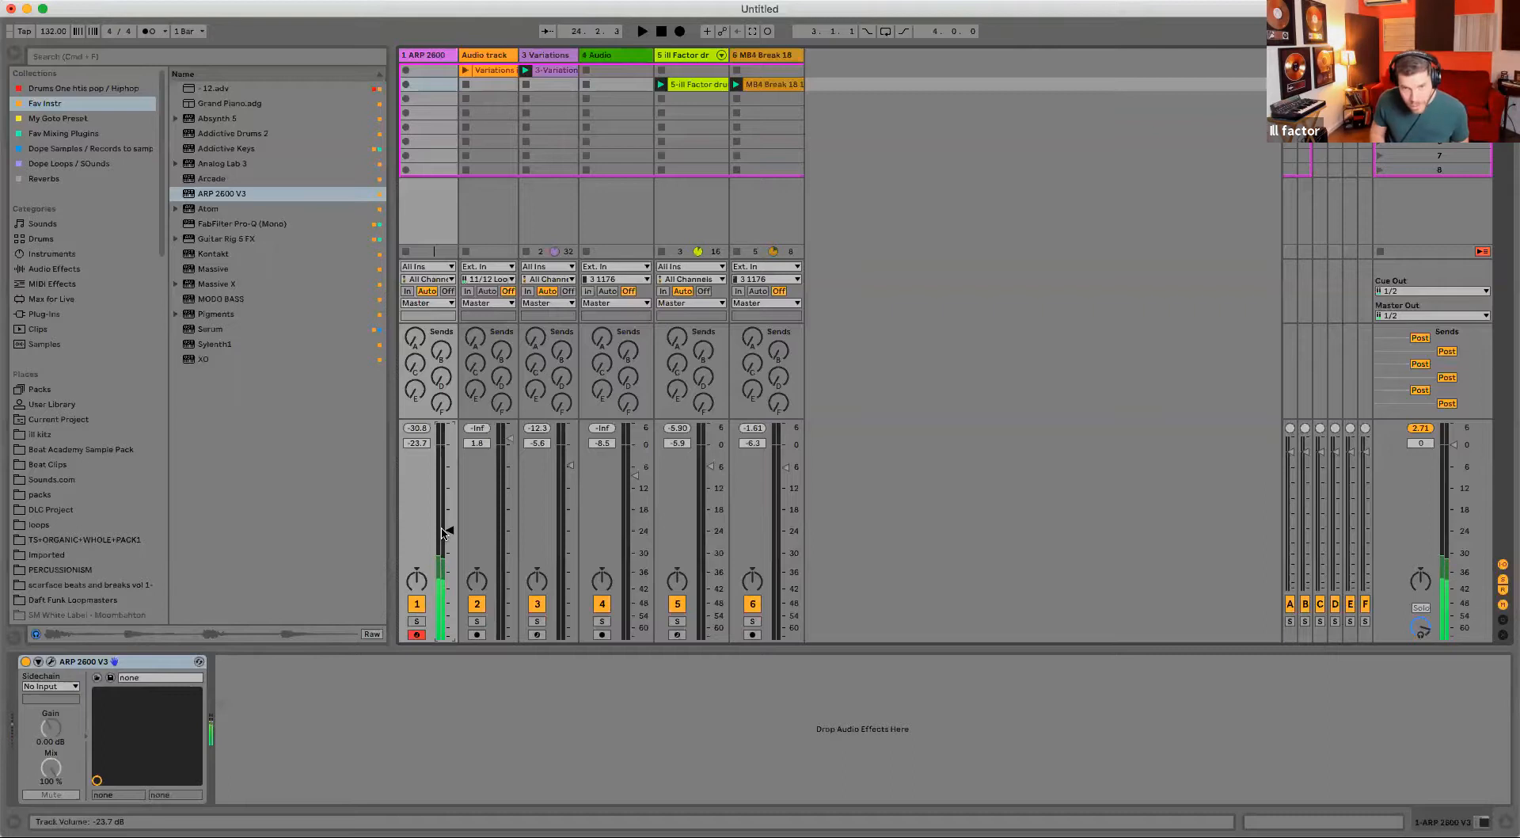
{"action": "left_click_drag", "start_coordinate": [444, 531], "coordinate": [443, 474]}
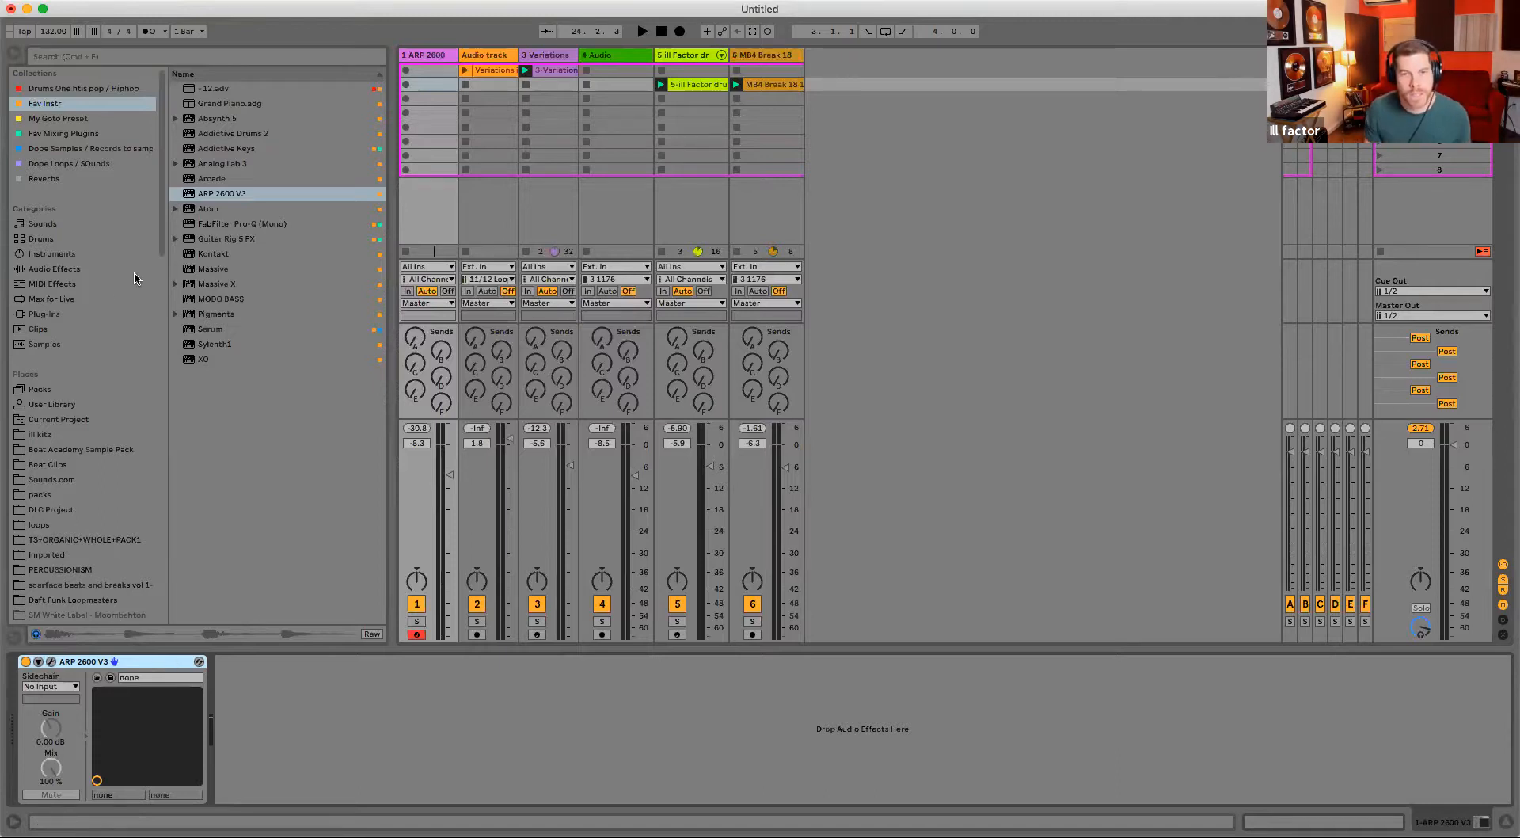
- Audition ARP 2600 V3 bass presets from Ring Notch onward, settle on Rono, and close the plug-in window
{"action": "left_click", "coordinate": [52, 664]}
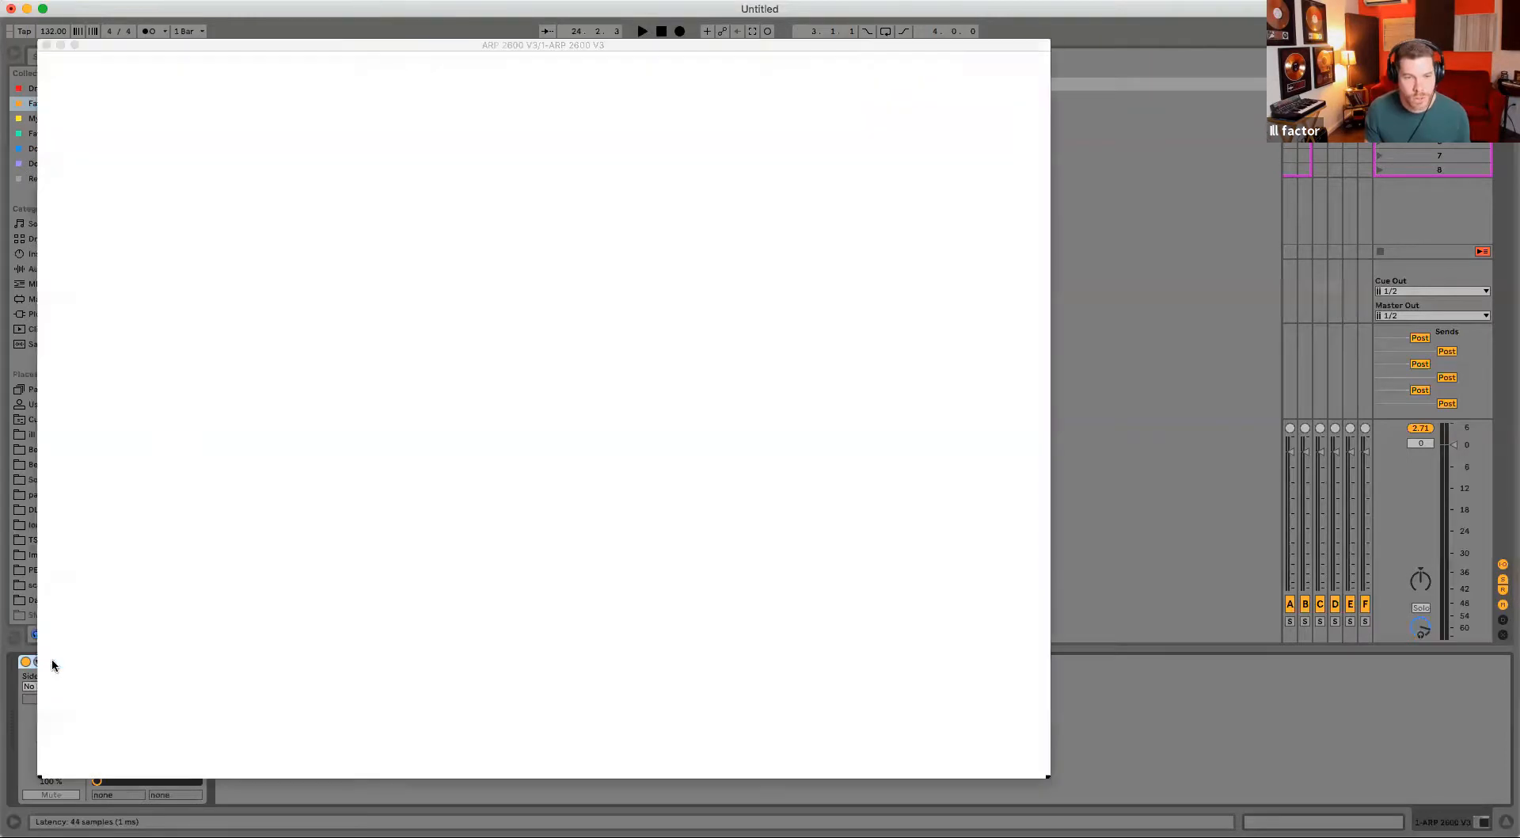
{"action": "left_click", "coordinate": [272, 59]}
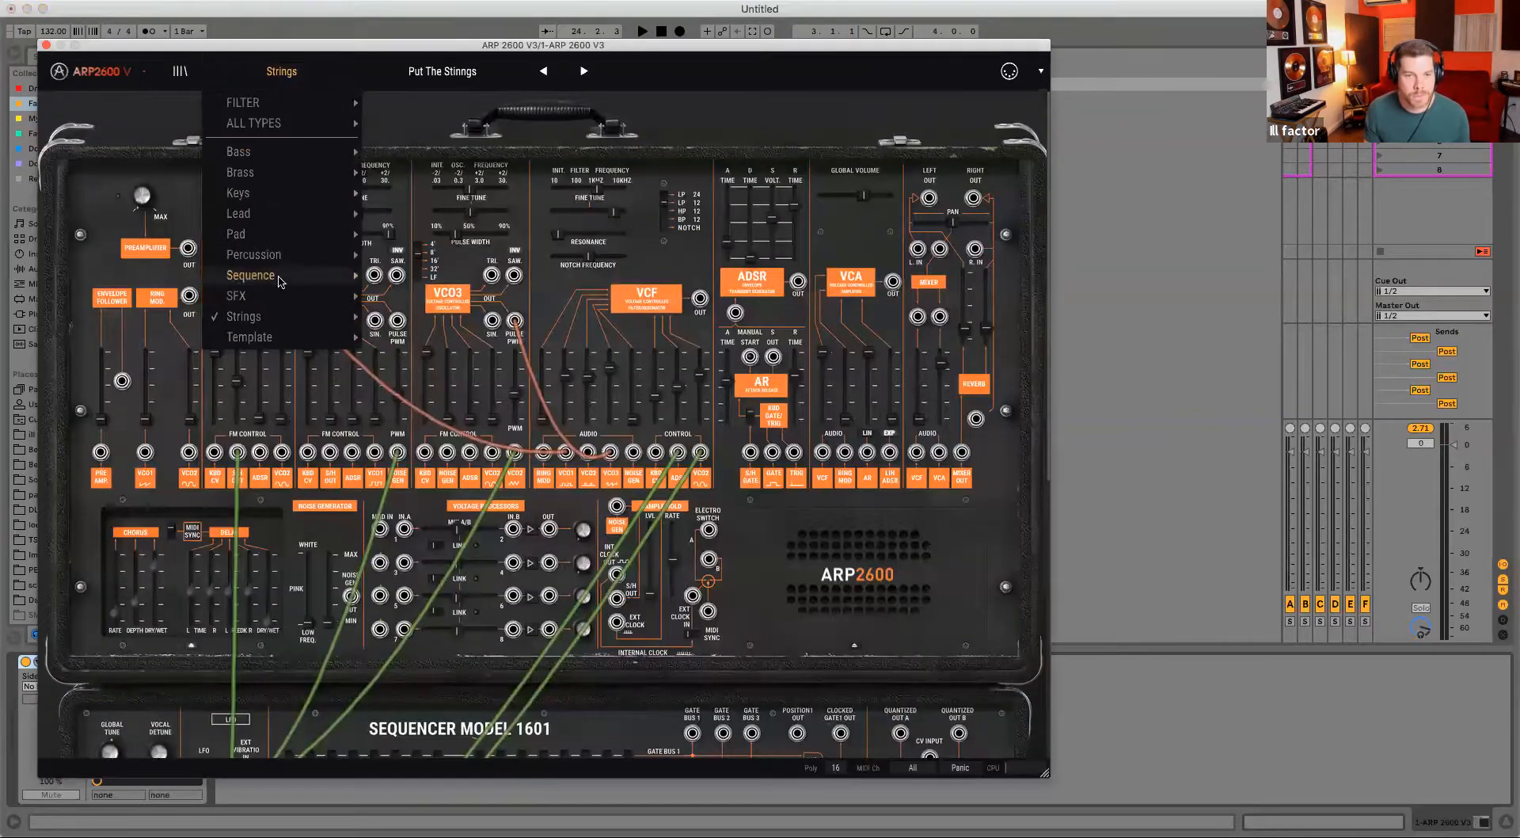
{"action": "mouse_move", "coordinate": [285, 151]}
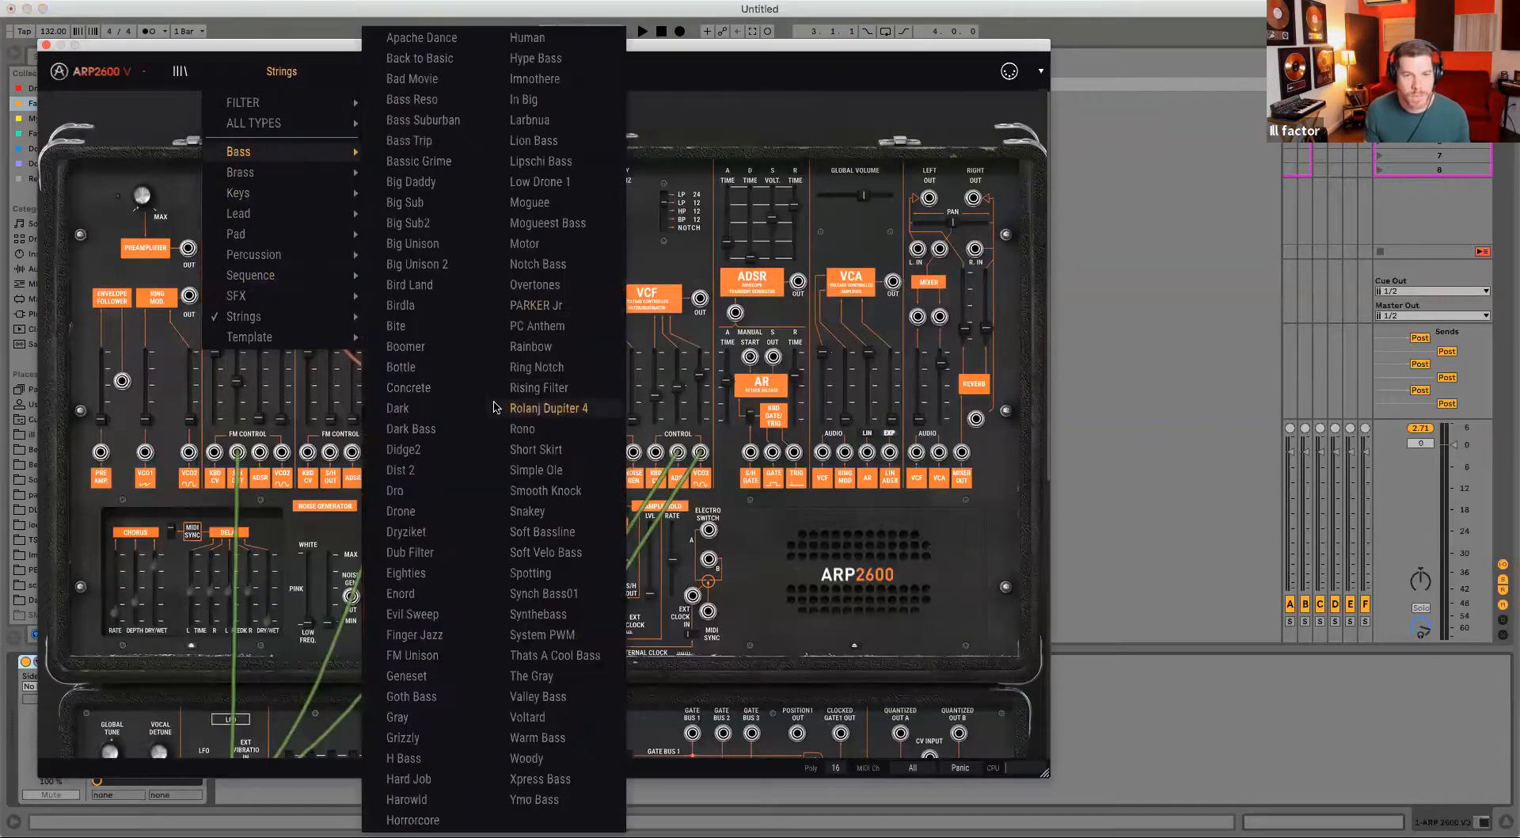
{"action": "left_click", "coordinate": [540, 368]}
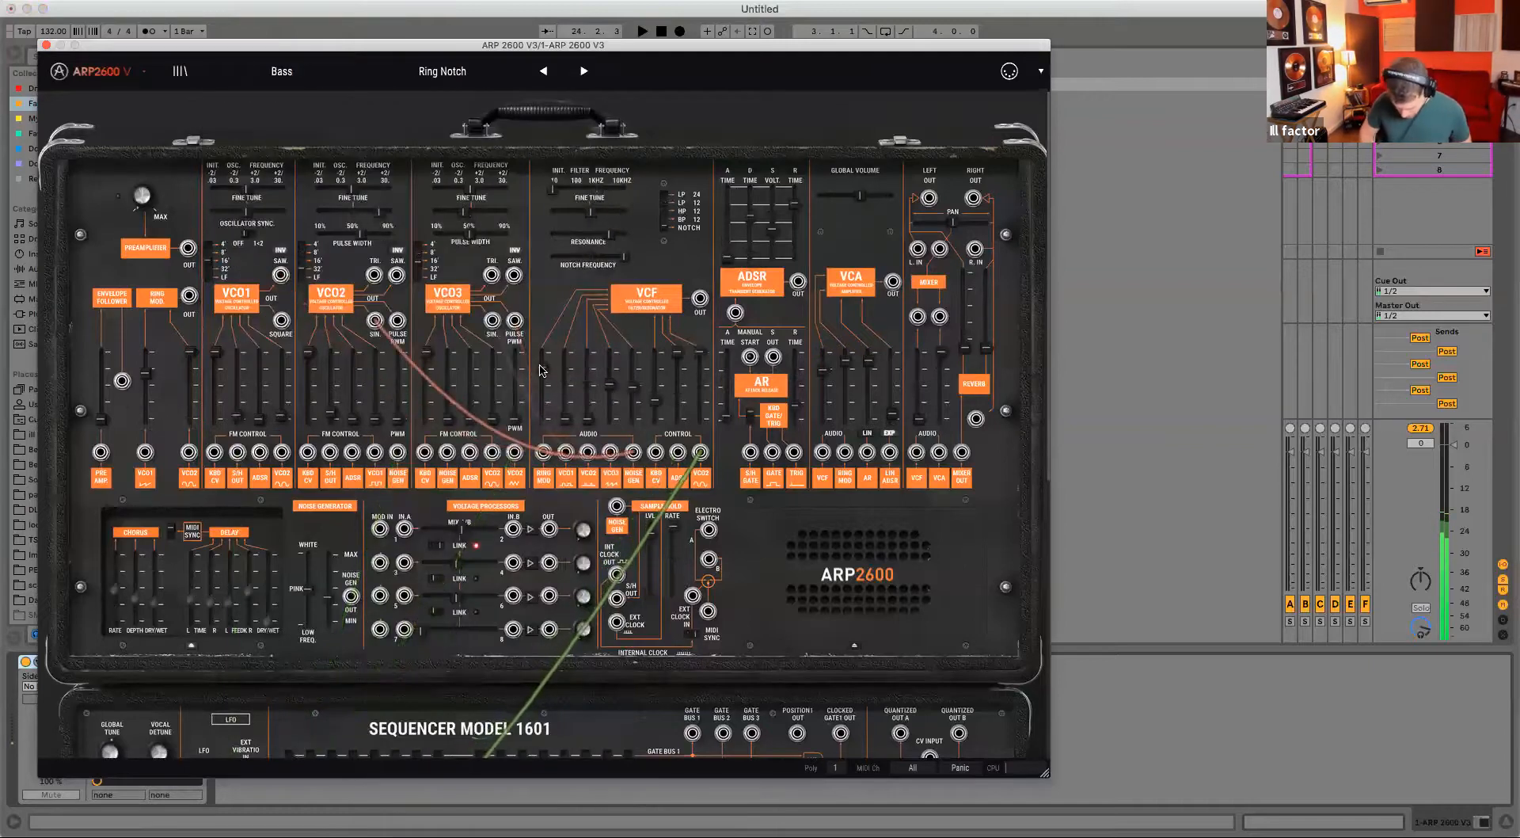
{"action": "left_click", "coordinate": [584, 72]}
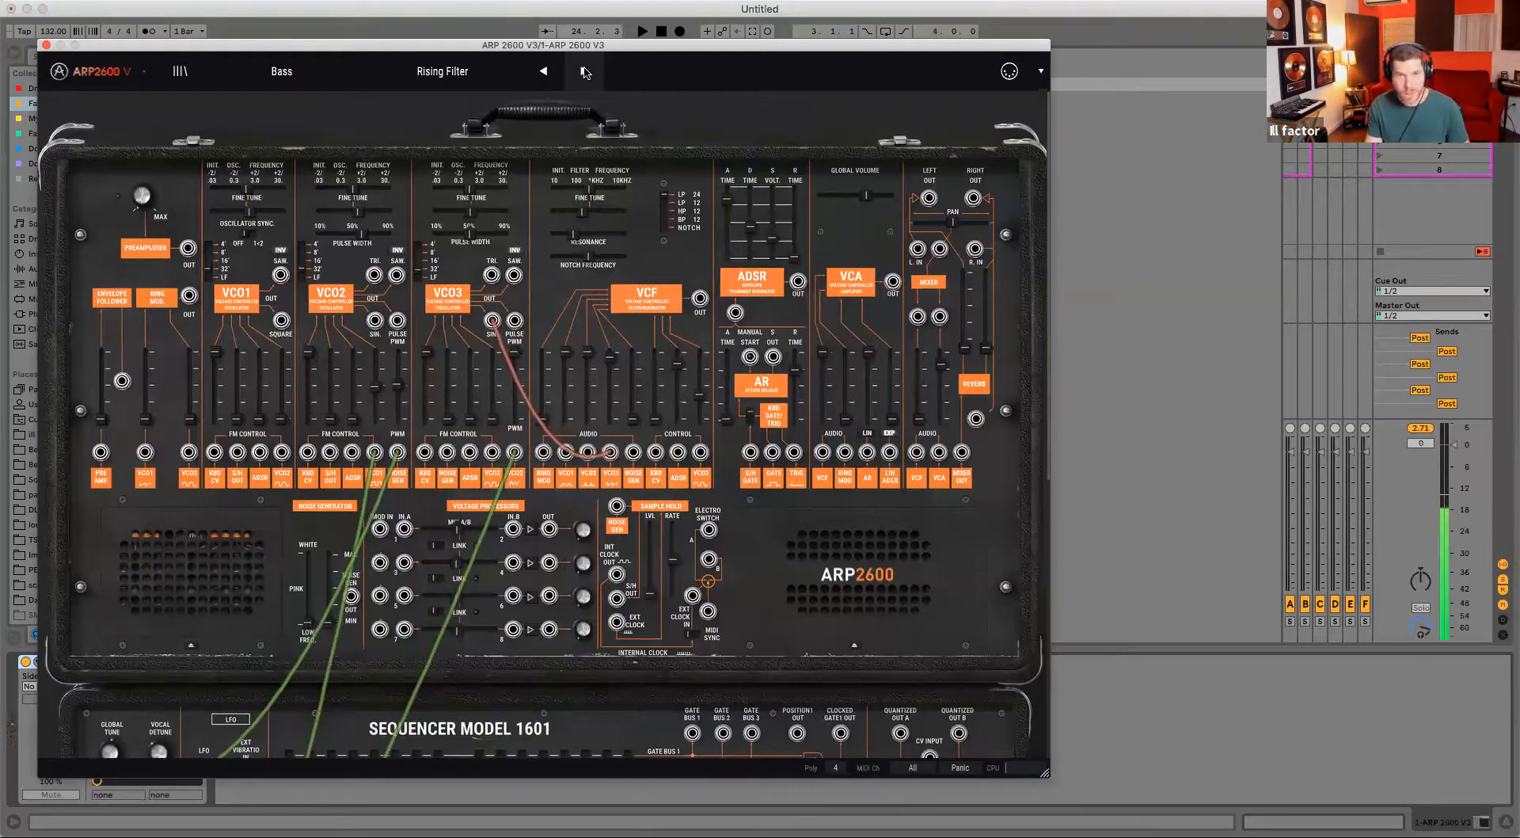
{"action": "left_click", "coordinate": [585, 72]}
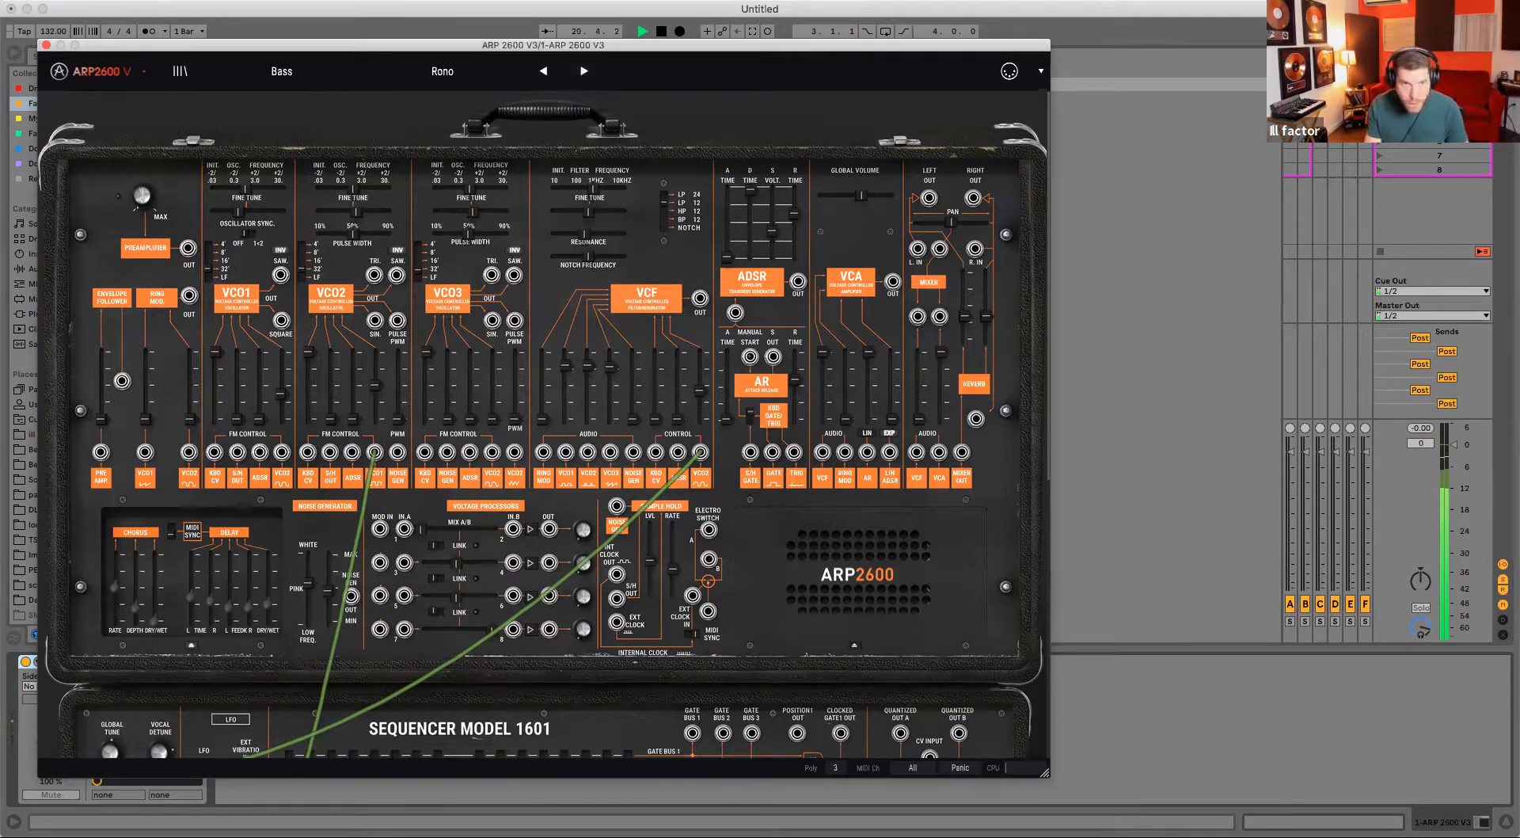
{"action": "left_click", "coordinate": [45, 45]}
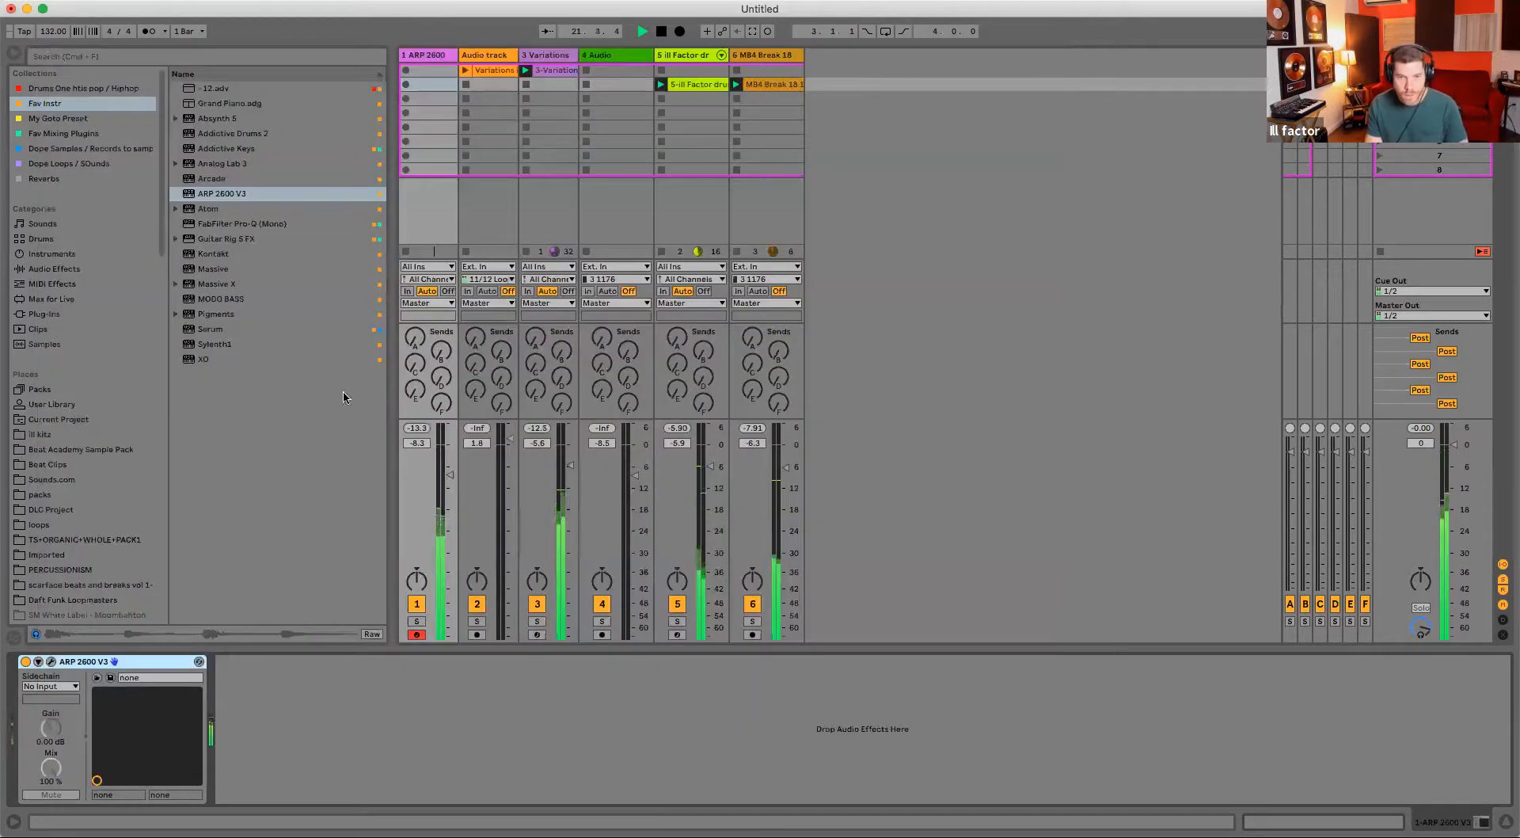
- Raise the ARP 2600 track's volume to -2.1 dB, stop playback and select the Variations track
{"action": "left_click_drag", "start_coordinate": [449, 475], "coordinate": [449, 454]}
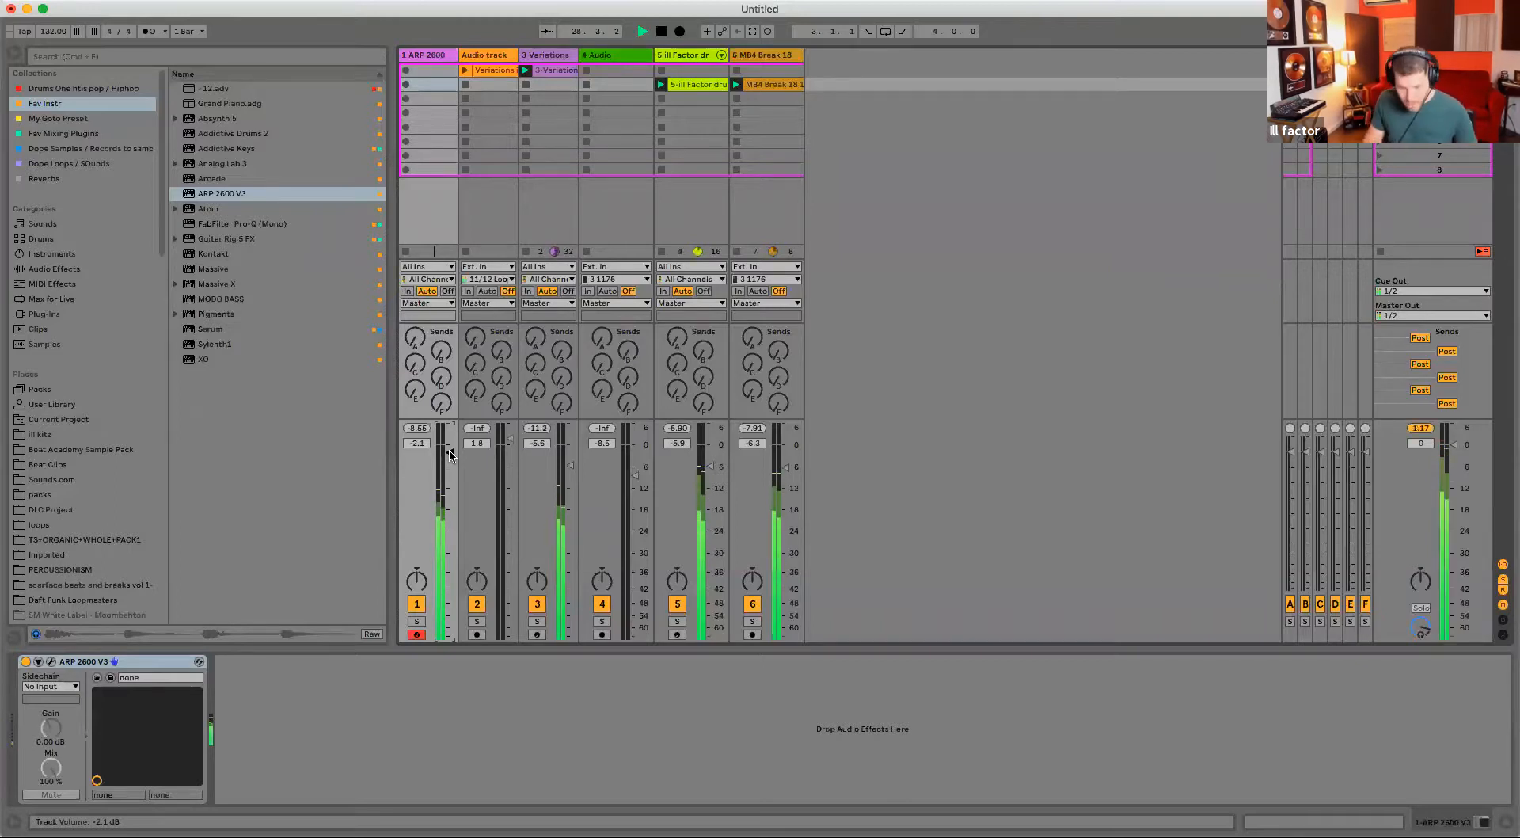
{"action": "key", "text": "space"}
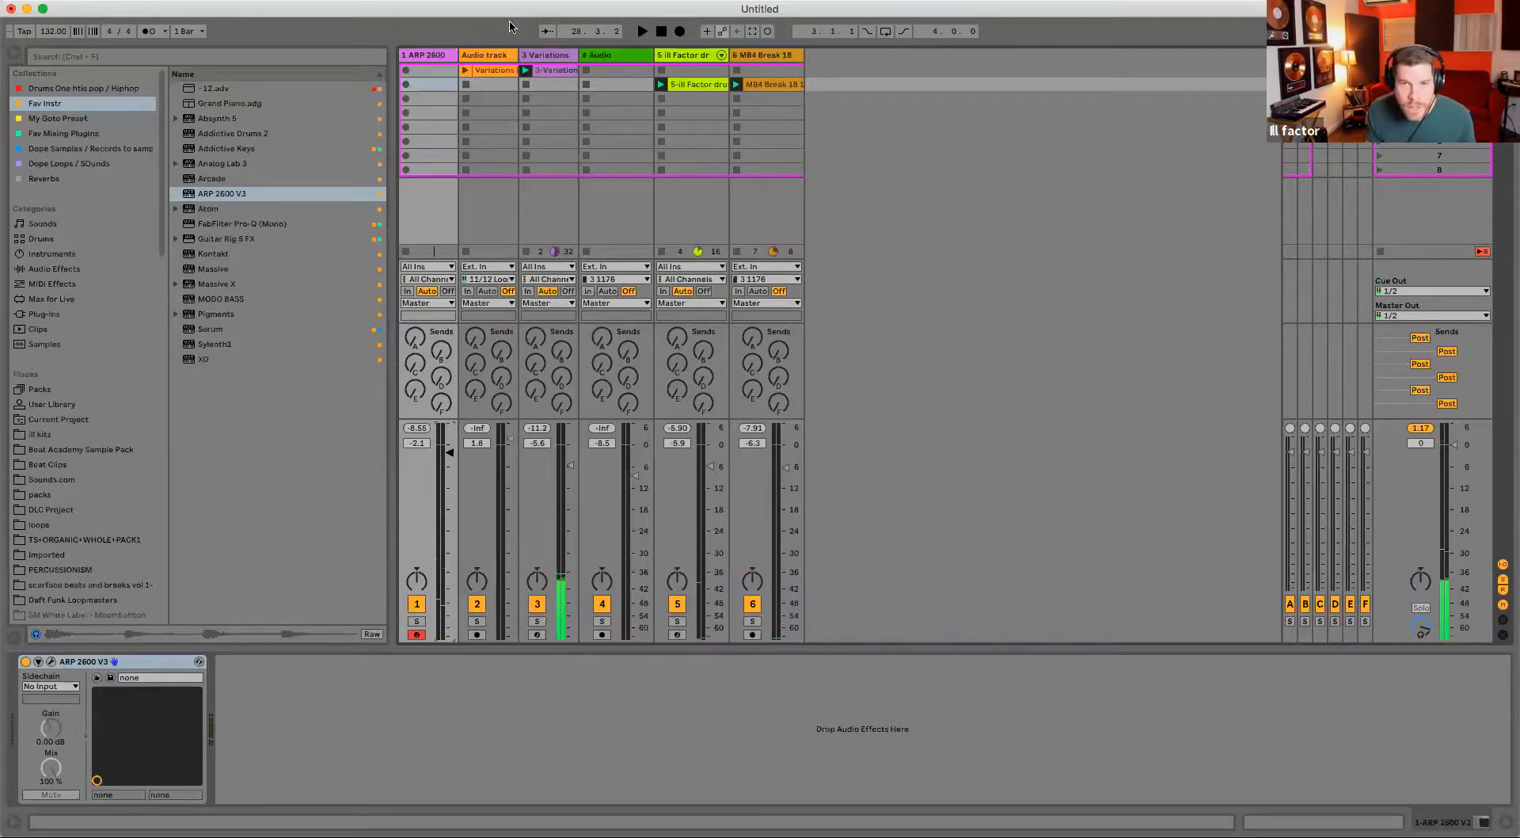
{"action": "left_click", "coordinate": [550, 59]}
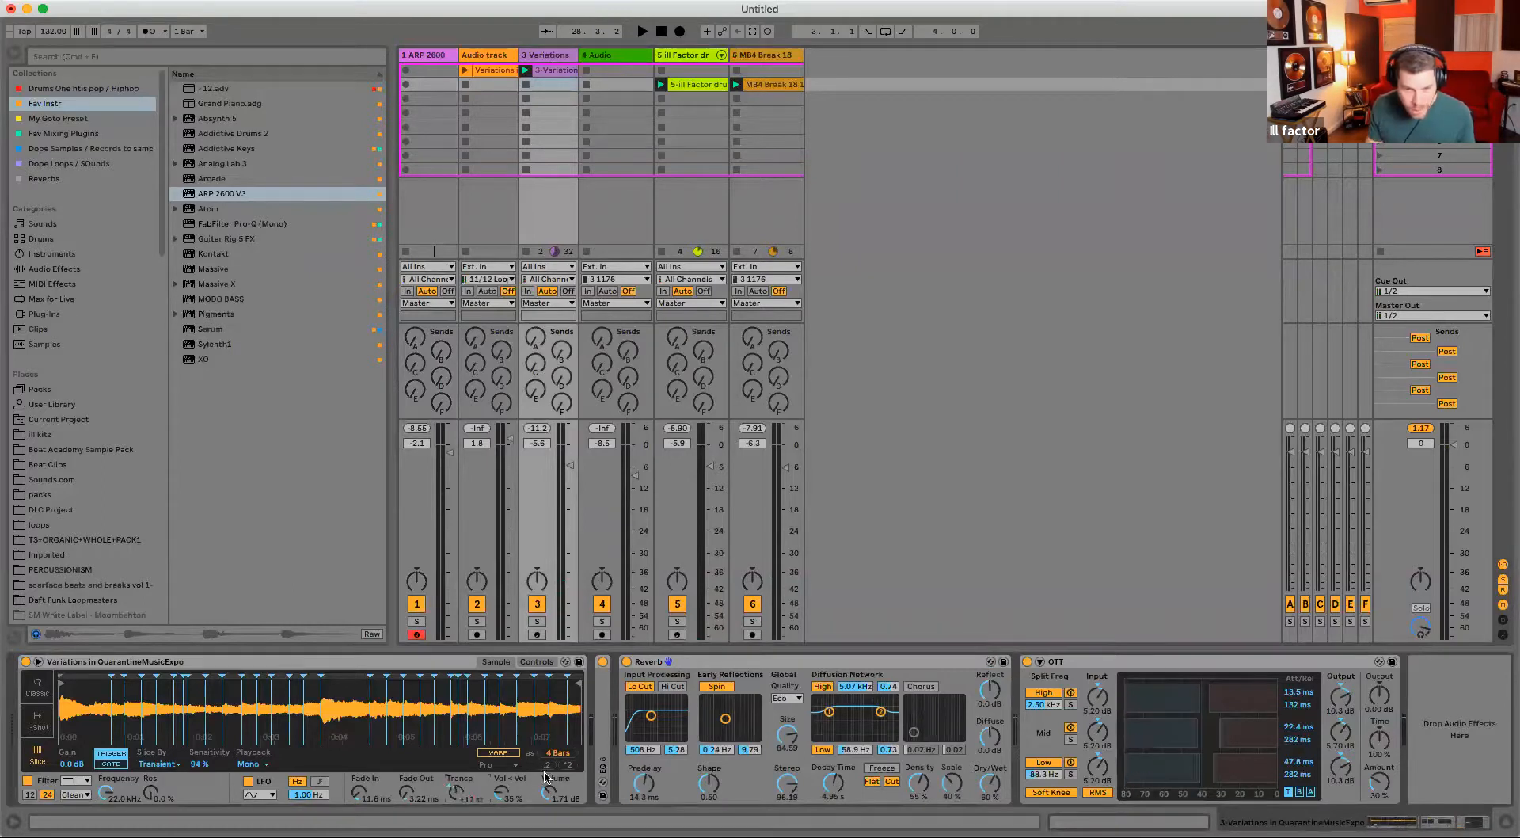
- During playback, unfold EQ Eight on the Variations track and move its low-cut band to about 215 Hz
{"action": "key", "text": "space"}
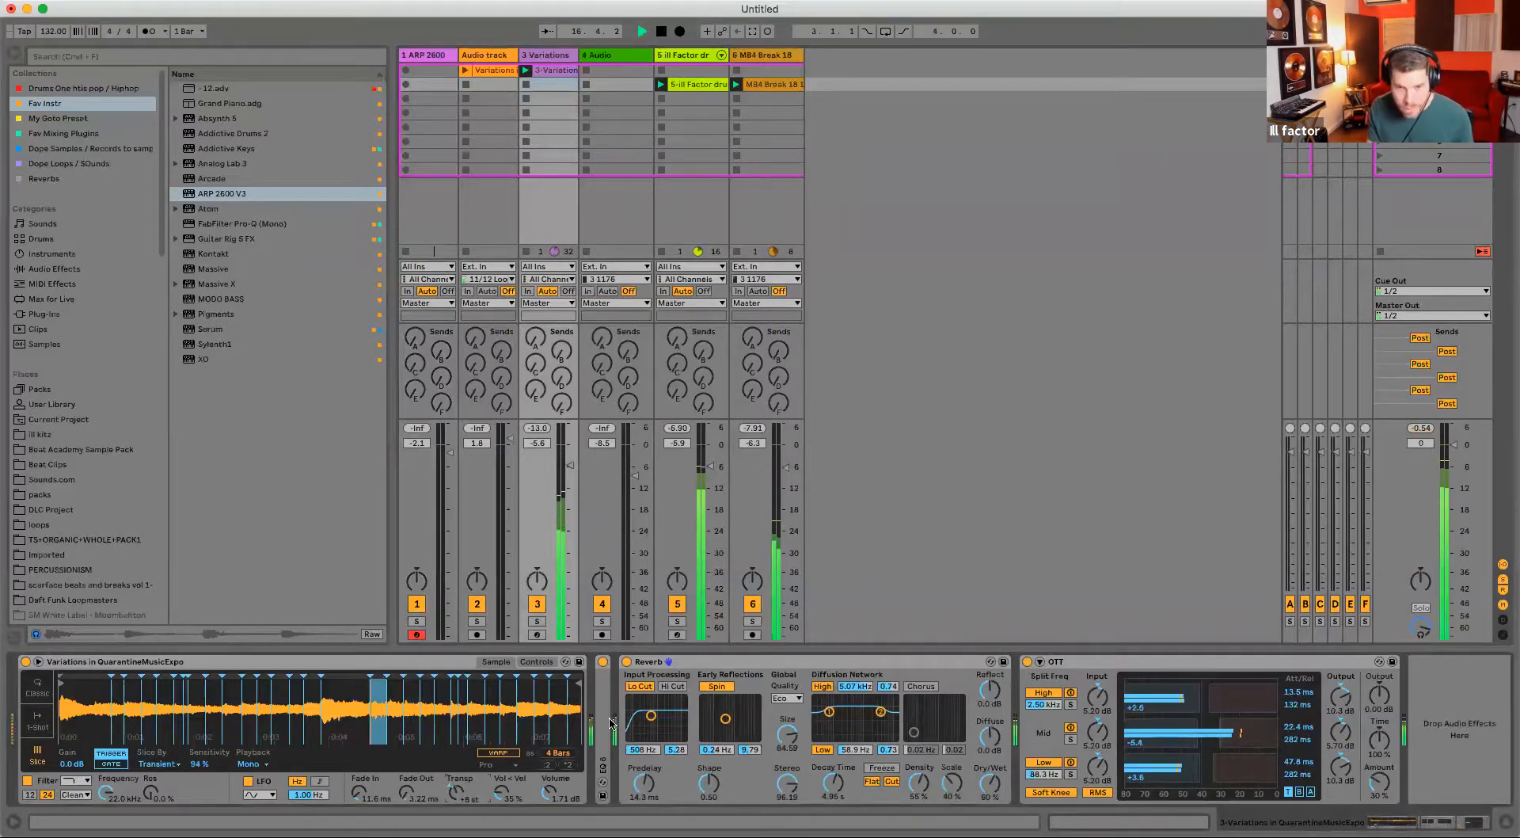
{"action": "double_click", "coordinate": [604, 718]}
{"action": "left_click_drag", "start_coordinate": [751, 737], "coordinate": [755, 739]}
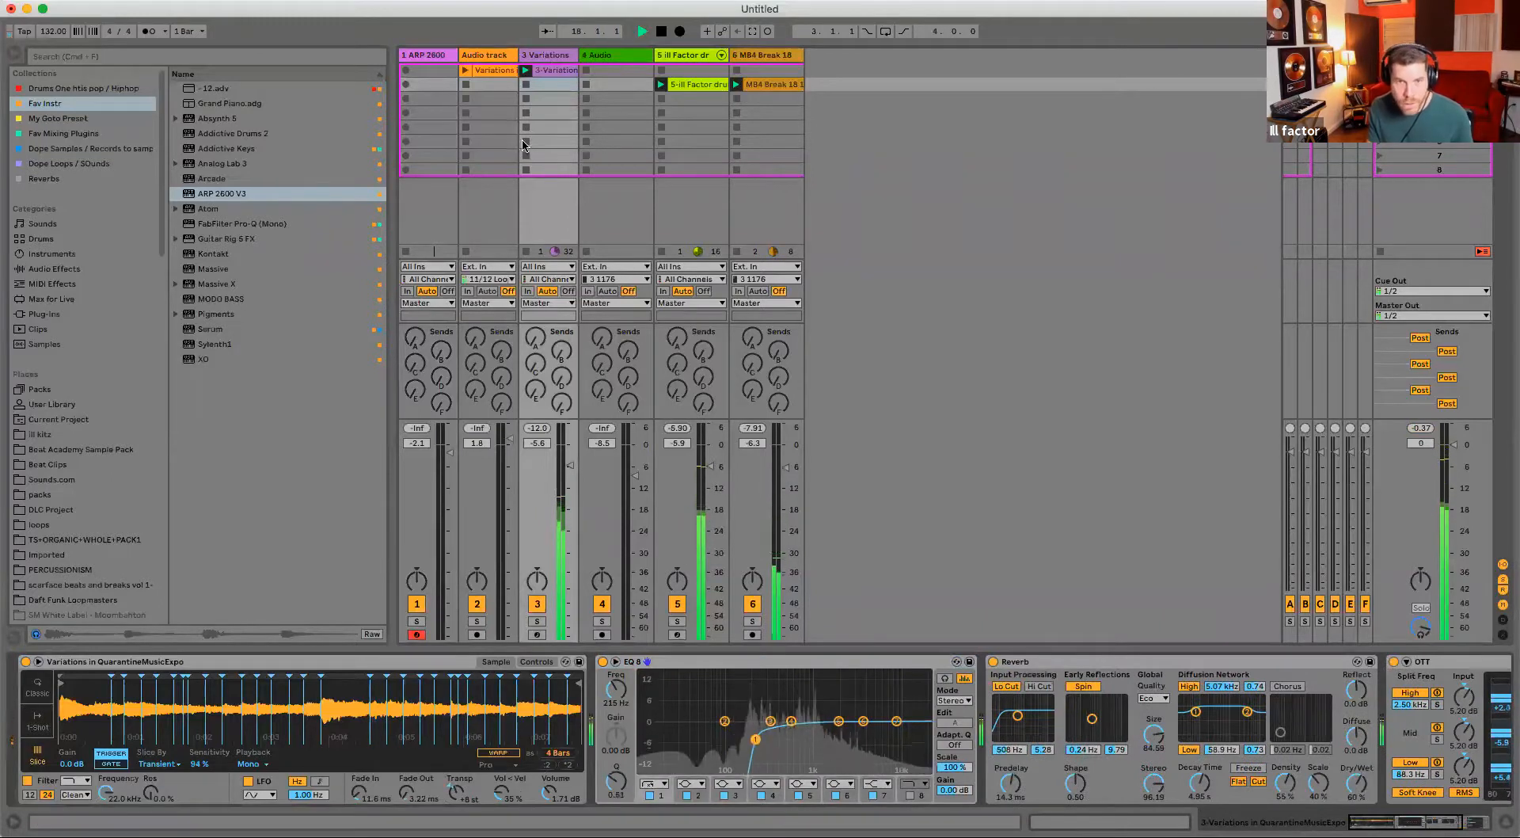
- Record two bass clips on the ARP 2600 track, one in each of its first two slots
{"action": "left_click", "coordinate": [435, 69]}
{"action": "key", "text": "space"}
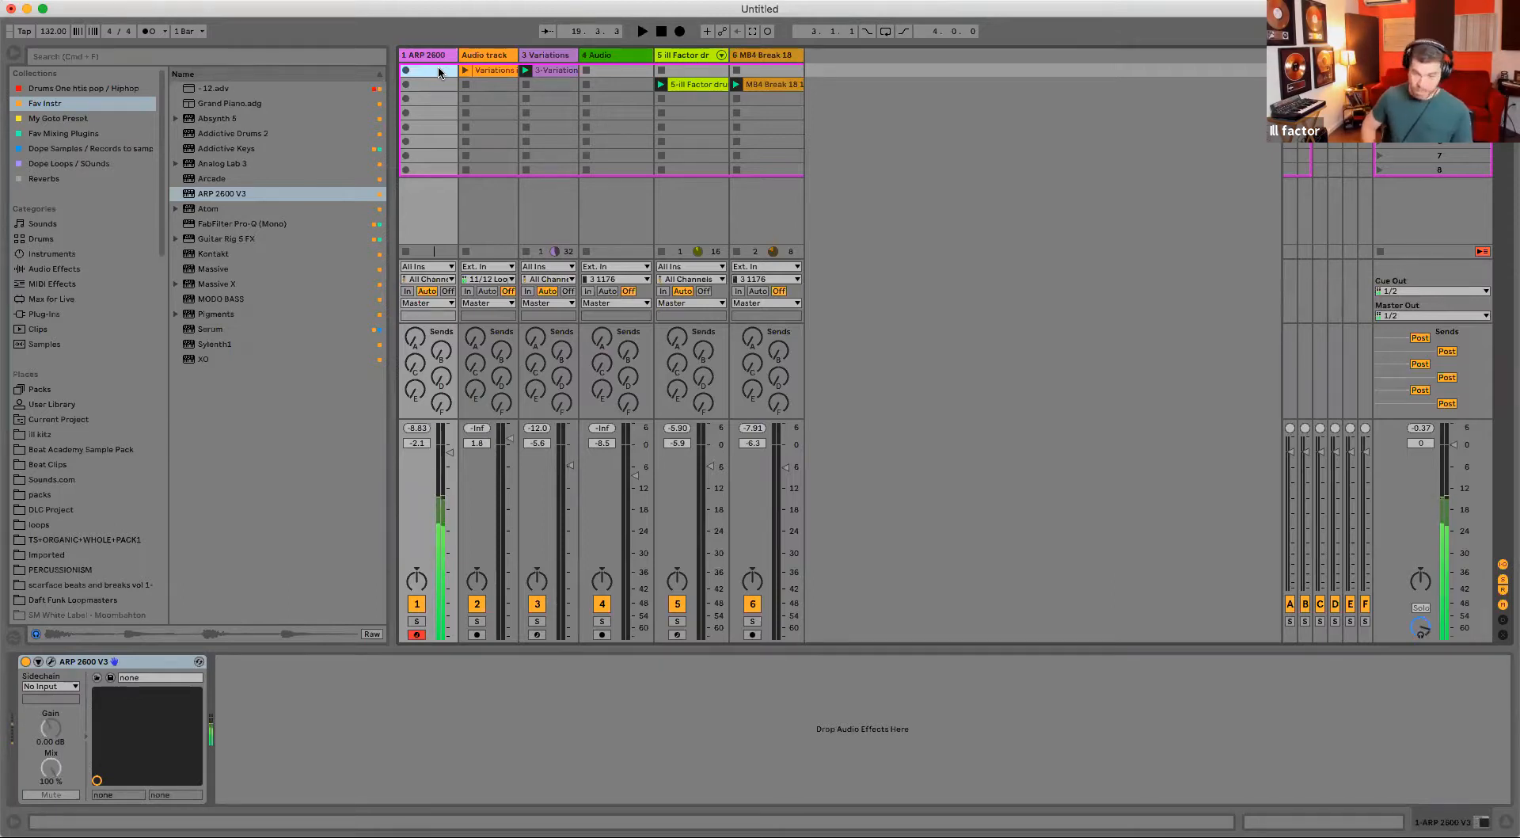
{"action": "key", "text": "Return"}
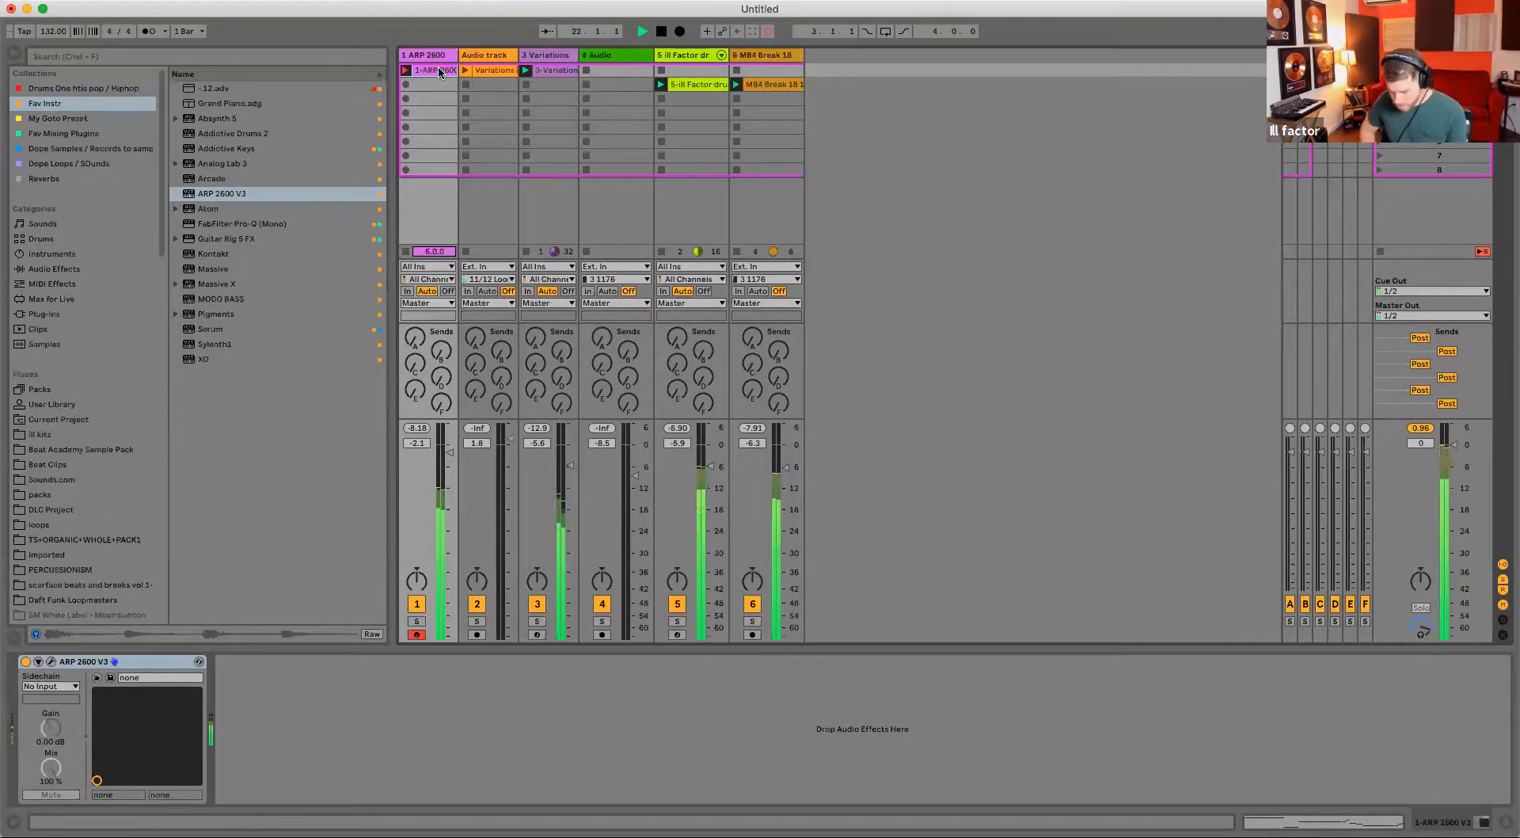
{"action": "key", "text": "Down"}
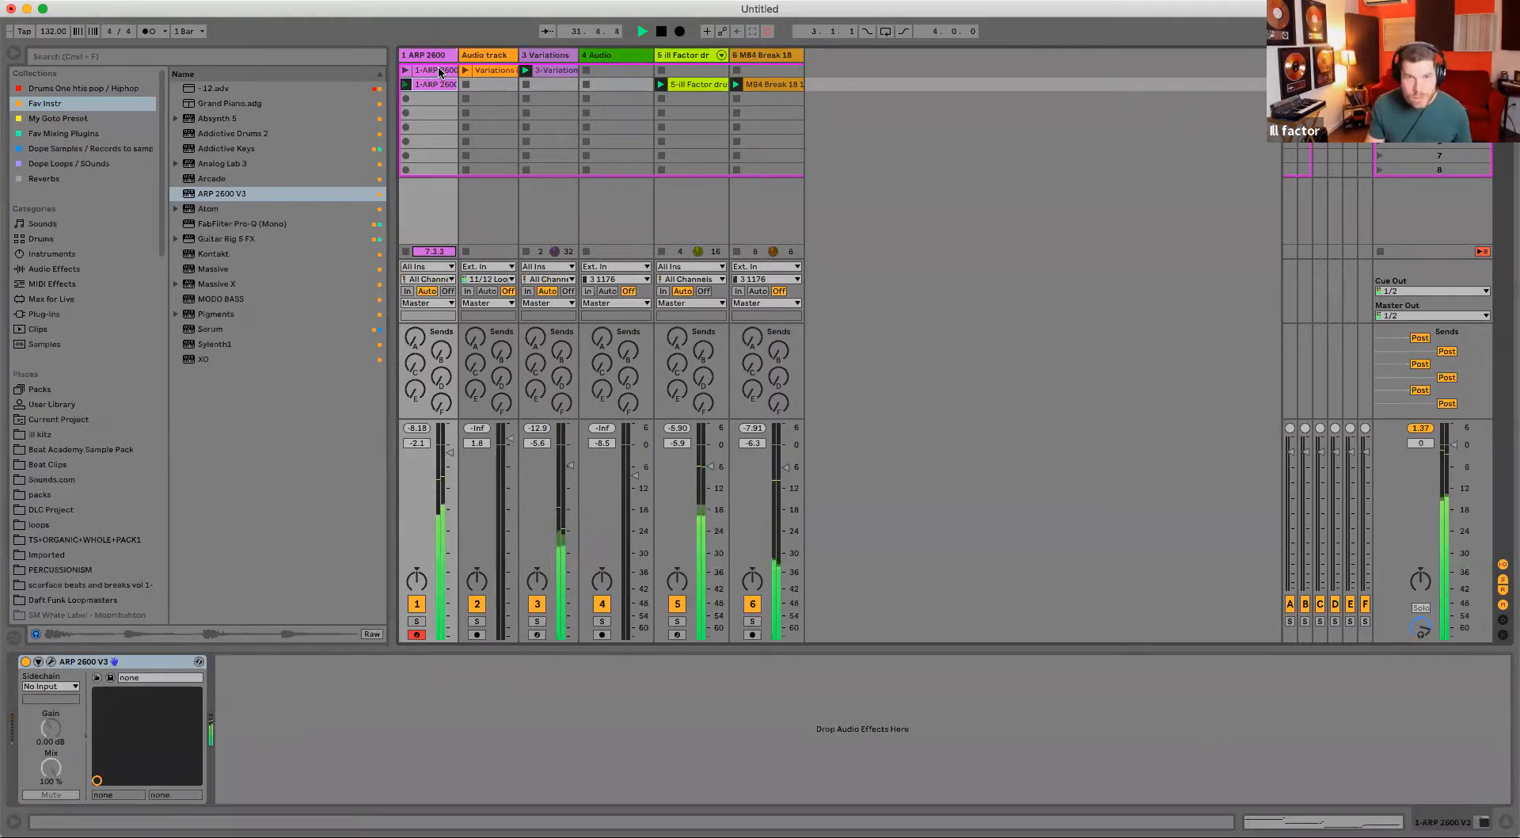
- Lower the ARP 2600 track to -5.0 dB, raise the drum break track to -3.7 dB and stop playback
{"action": "left_click_drag", "start_coordinate": [450, 453], "coordinate": [450, 463]}
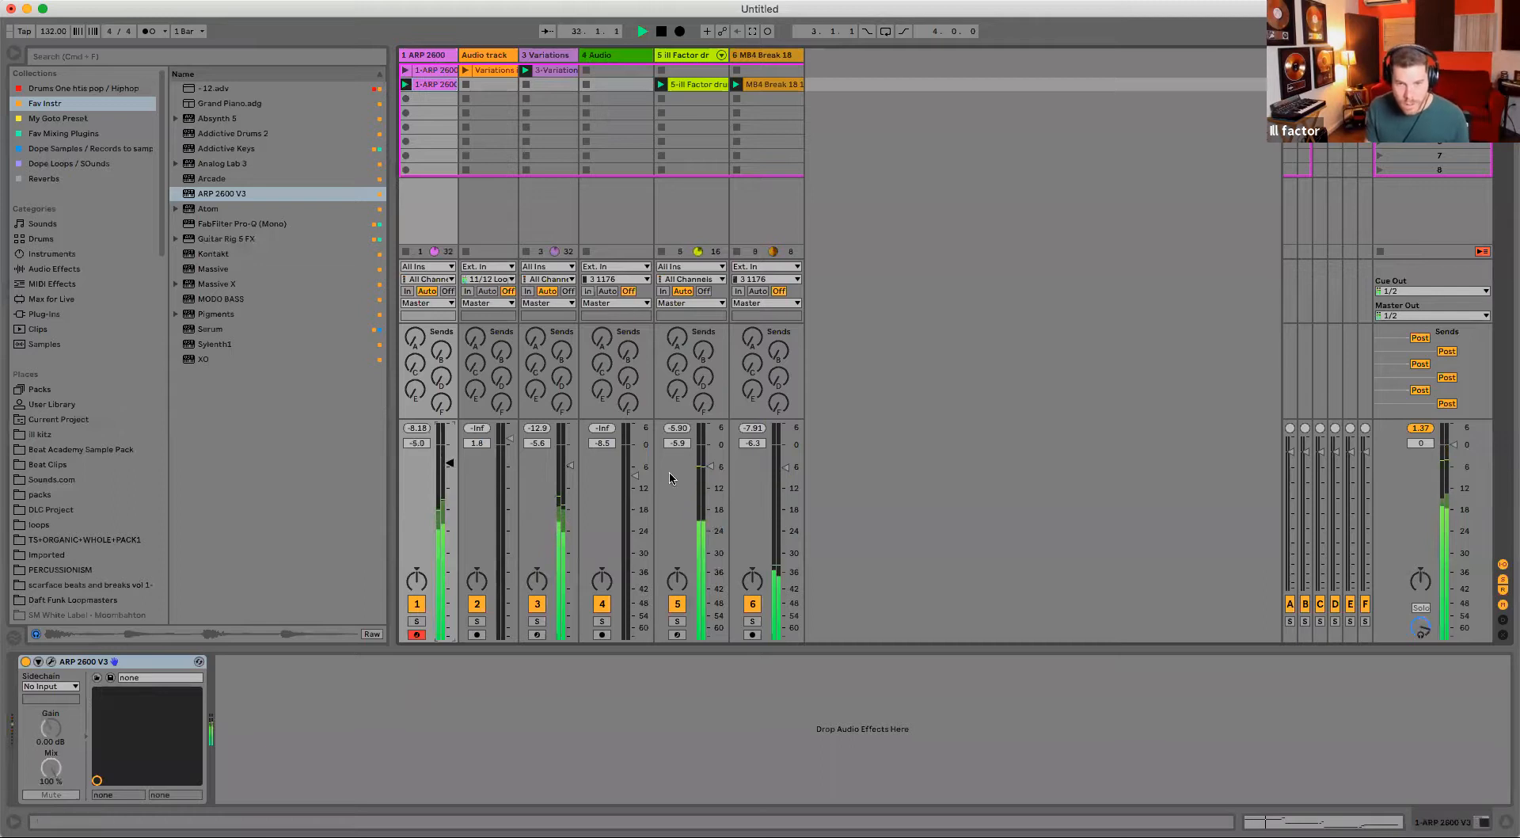
{"action": "left_click_drag", "start_coordinate": [785, 466], "coordinate": [786, 457]}
{"action": "key", "text": "space"}
- Raise the song tempo to 141 BPM, listen to the beat, and bring it down to 137 BPM
{"action": "left_click_drag", "start_coordinate": [53, 31], "coordinate": [53, 27]}
{"action": "key", "text": "Up"}
{"action": "key", "text": "Up"}
{"action": "key", "text": "Up"}
{"action": "key", "text": "space"}
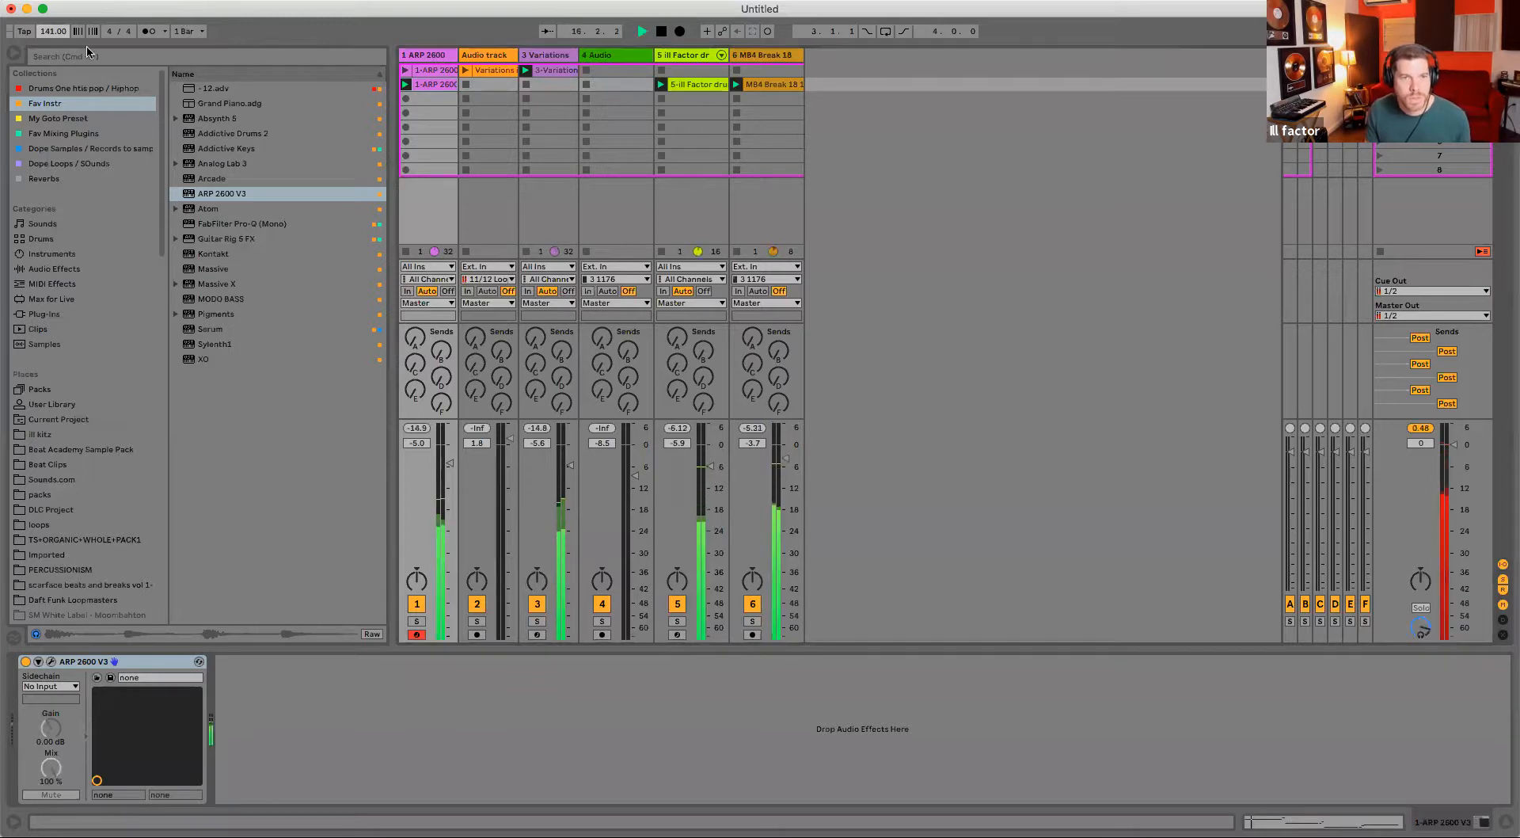
{"action": "key", "text": "Down"}
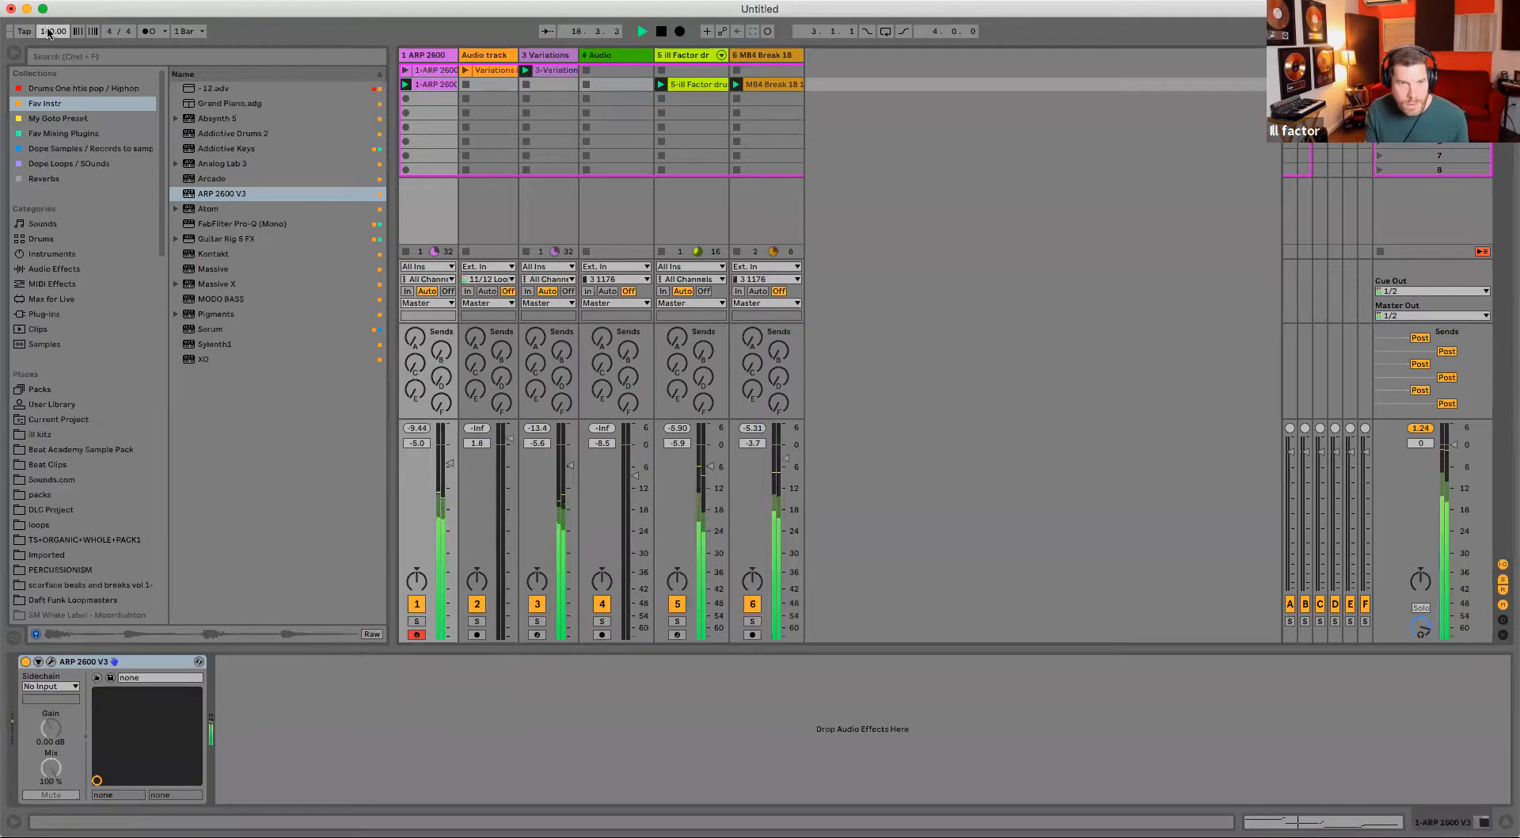
- Lower the Variations track to -6.3 dB and the drum break track to -7.6 dB during playback, and stop
{"action": "left_click", "coordinate": [543, 61]}
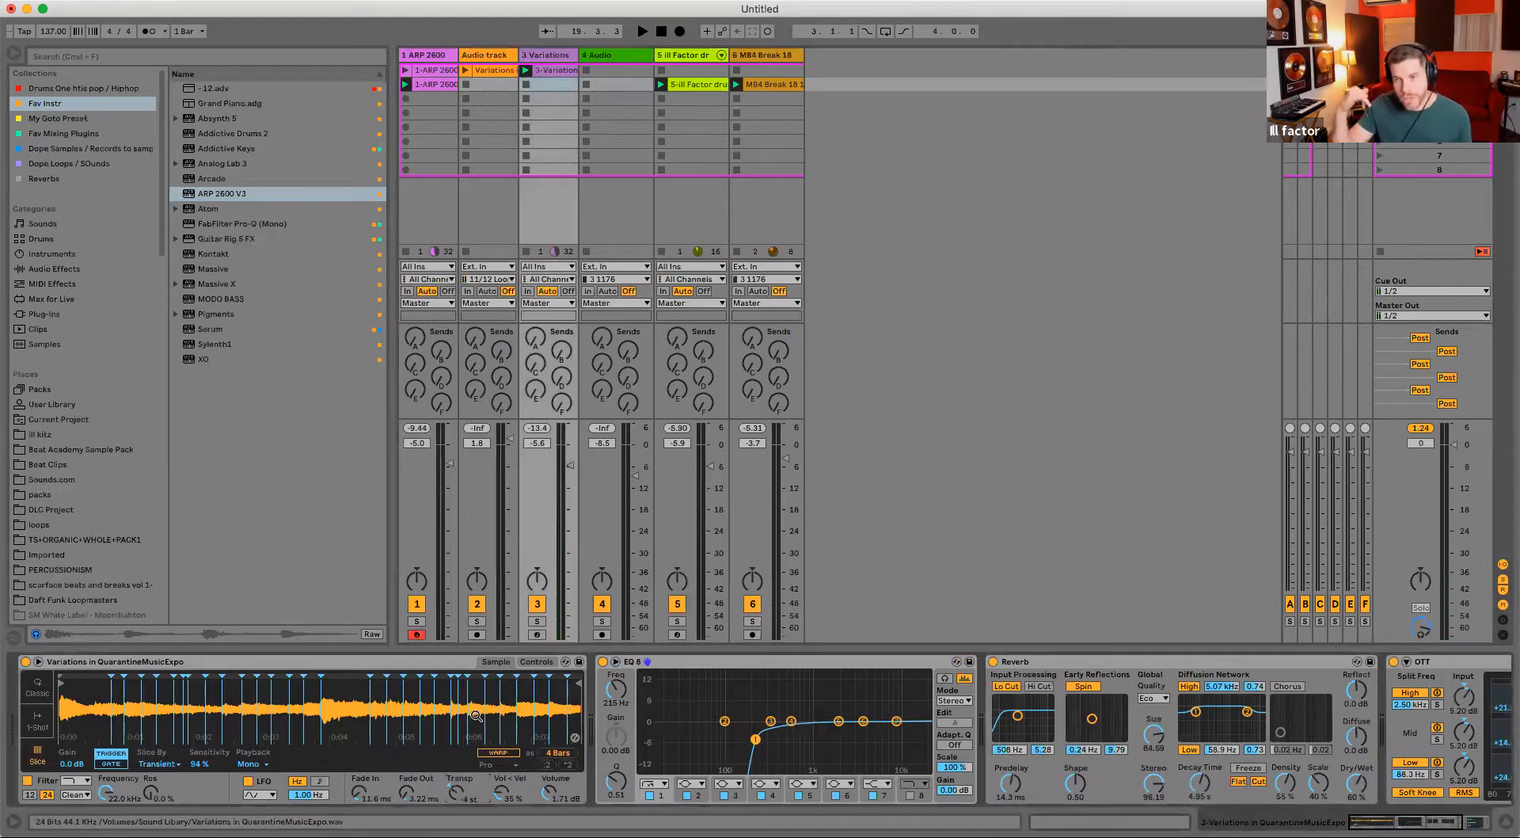
{"action": "key", "text": "space"}
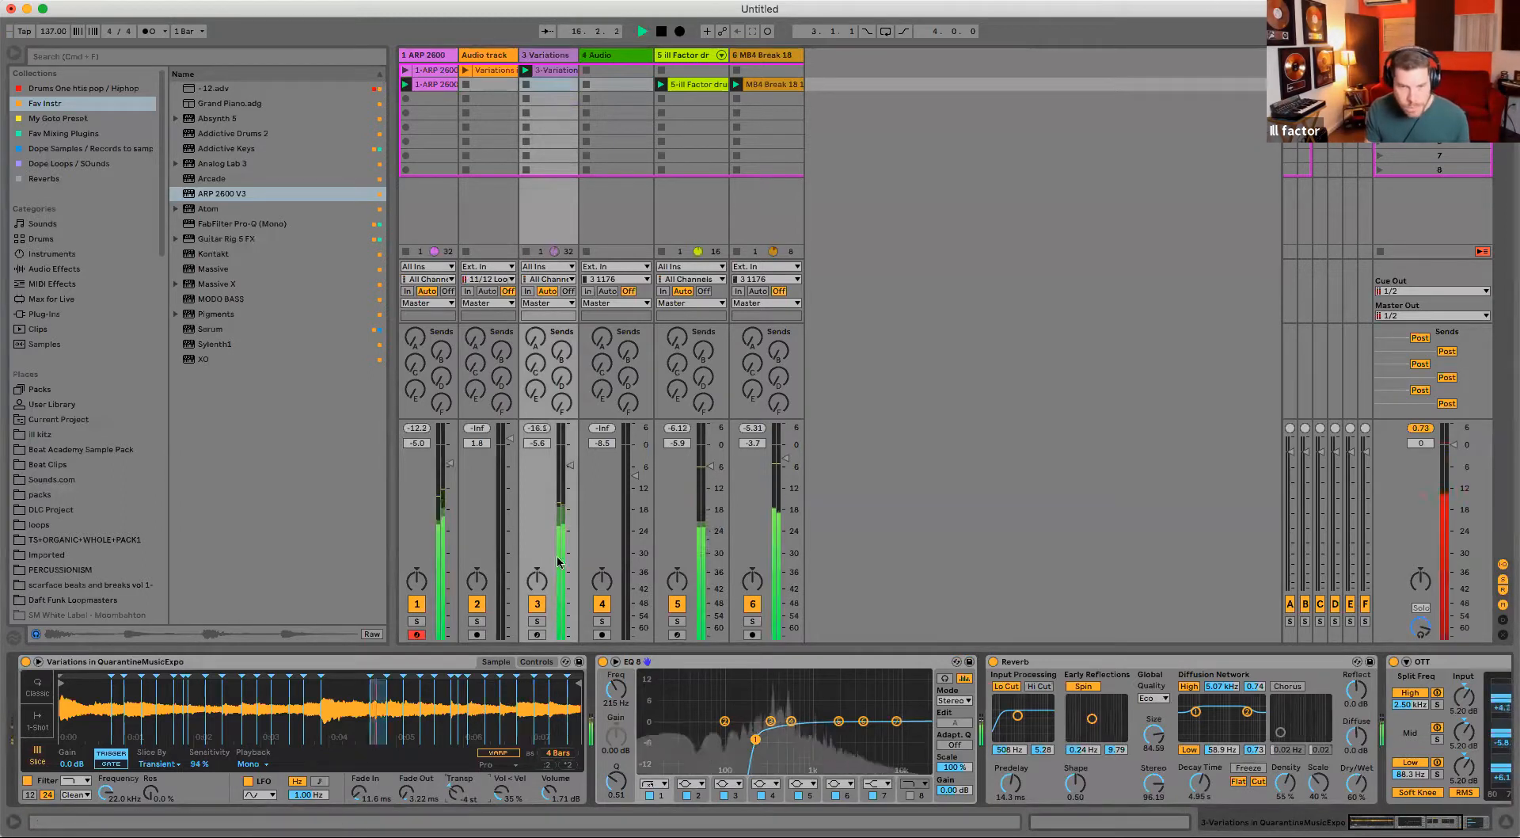
{"action": "key", "text": "shift+Tab"}
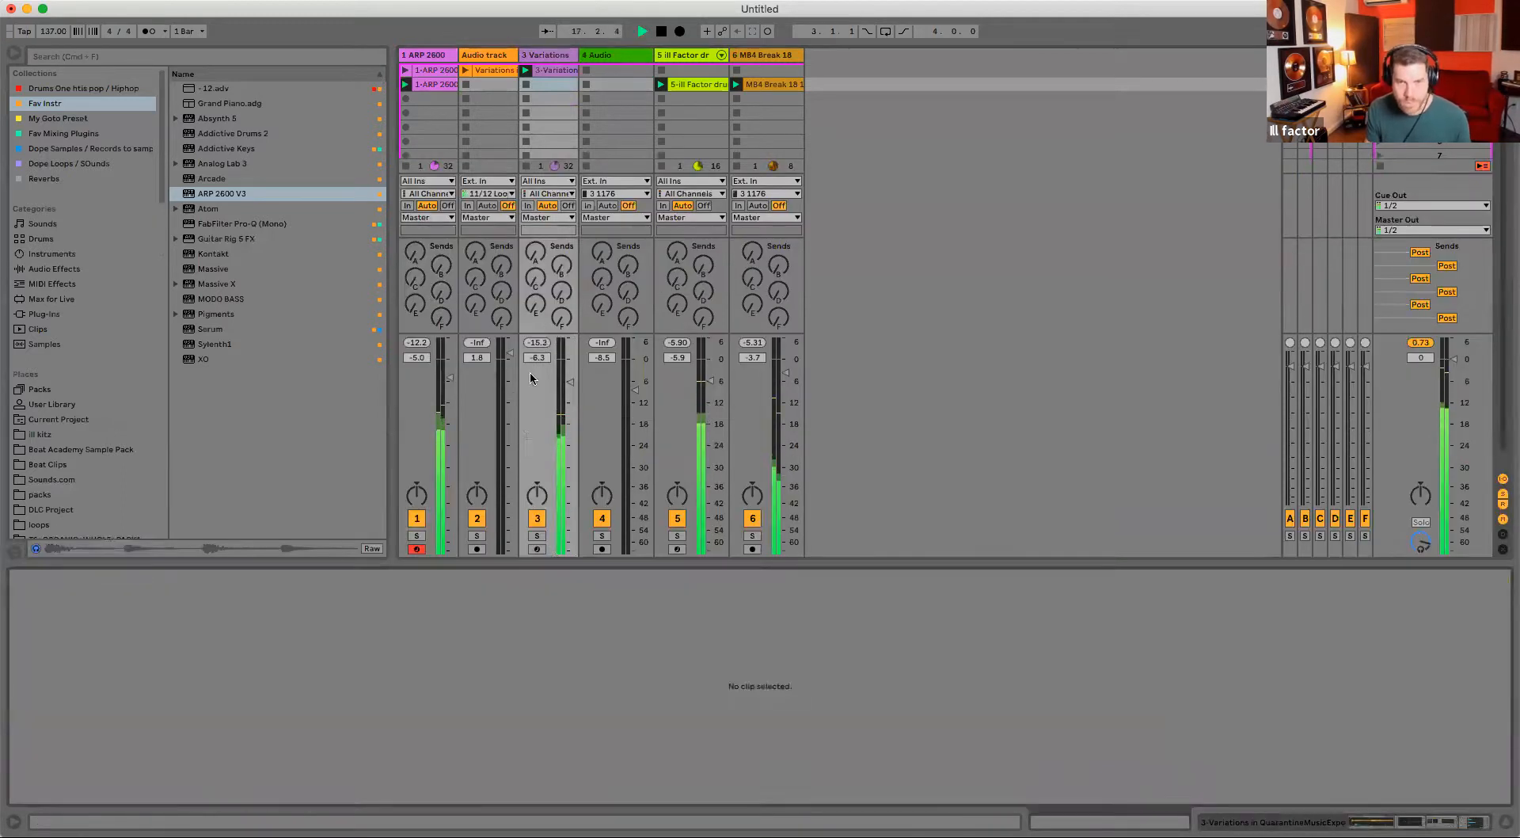
{"action": "left_click_drag", "start_coordinate": [786, 372], "coordinate": [786, 375]}
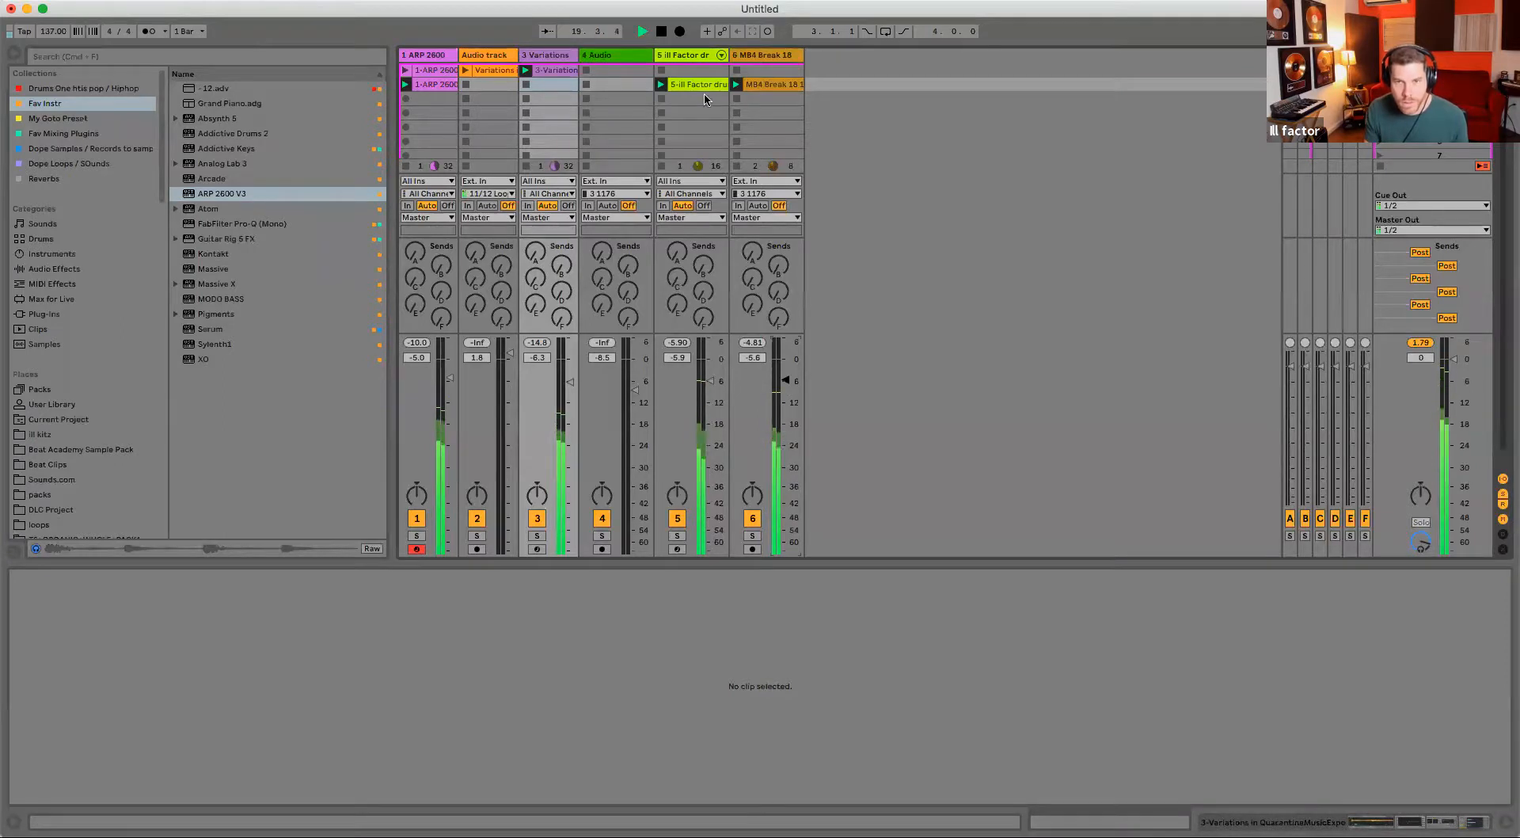
{"action": "left_click", "coordinate": [694, 54]}
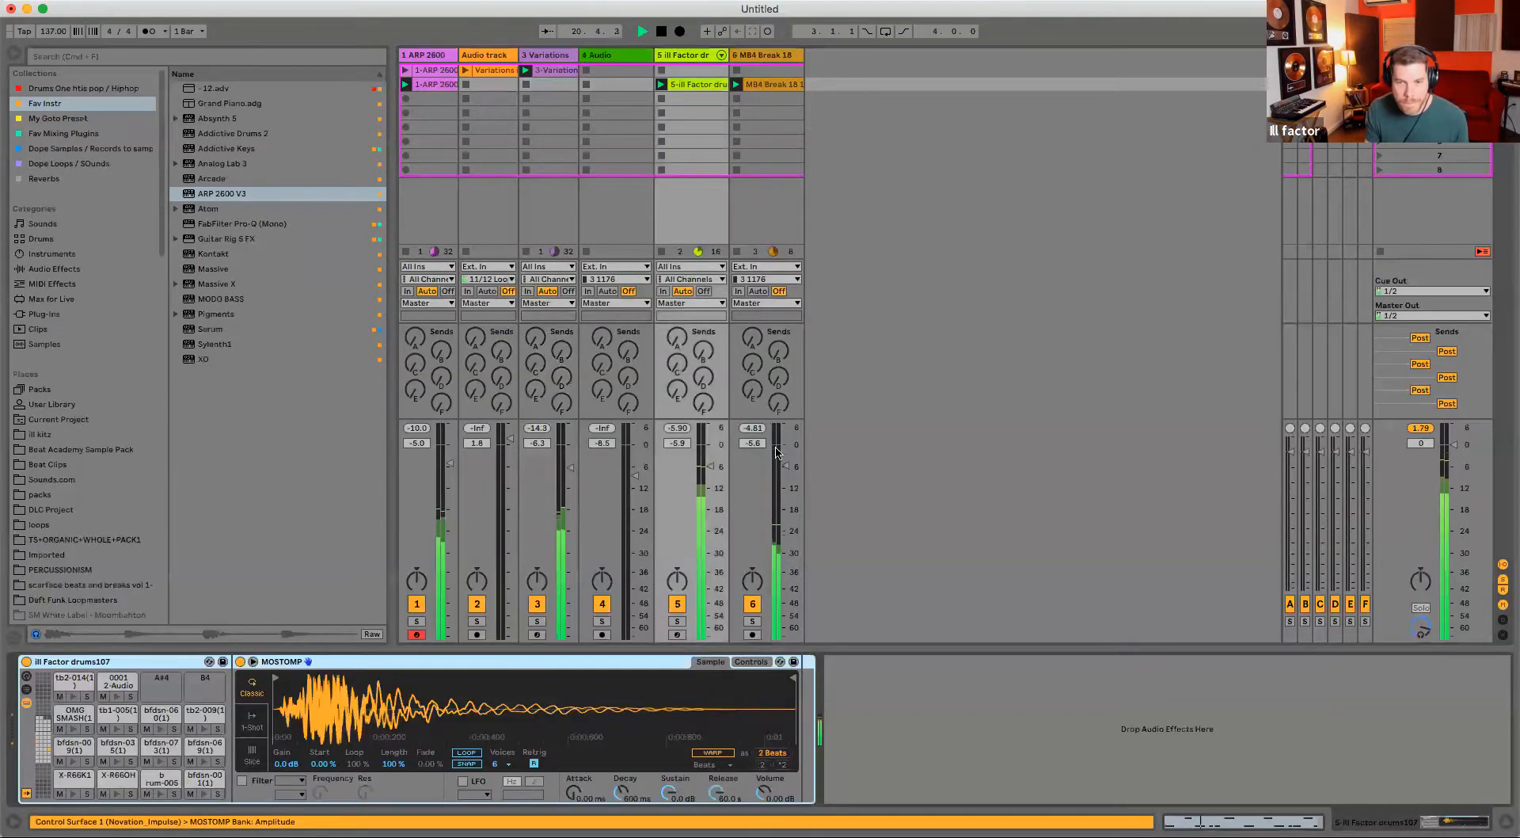
{"action": "left_click_drag", "start_coordinate": [786, 467], "coordinate": [786, 472]}
{"action": "key", "text": "space"}
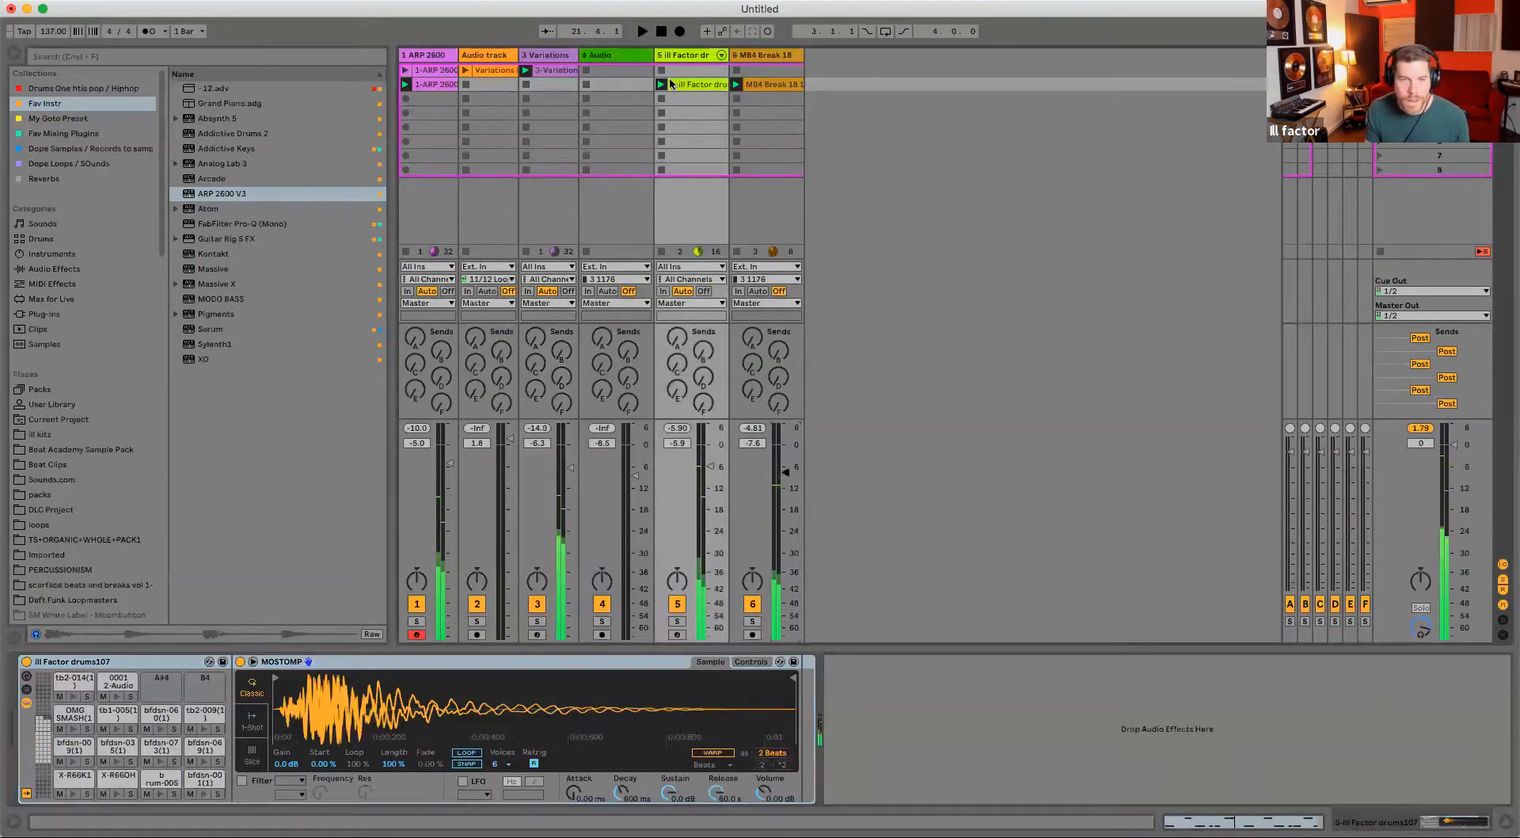
- Insert a new MIDI track after the drum break and move the drum kit and break clips to the first scene
{"action": "double_click", "coordinate": [683, 57]}
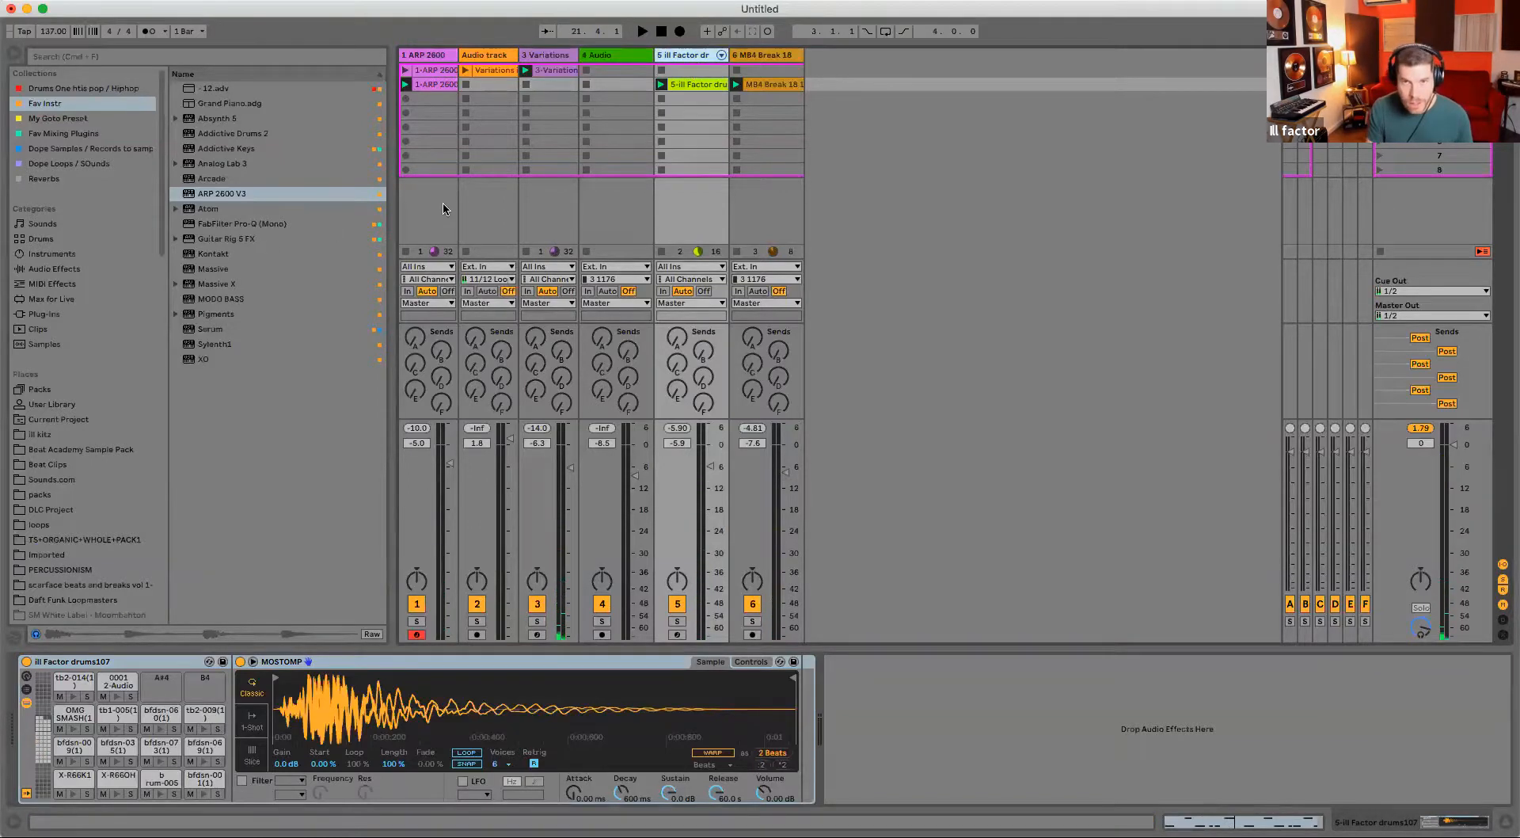
{"action": "key", "text": "super+shift+t"}
{"action": "left_click_drag", "start_coordinate": [697, 84], "coordinate": [761, 68]}
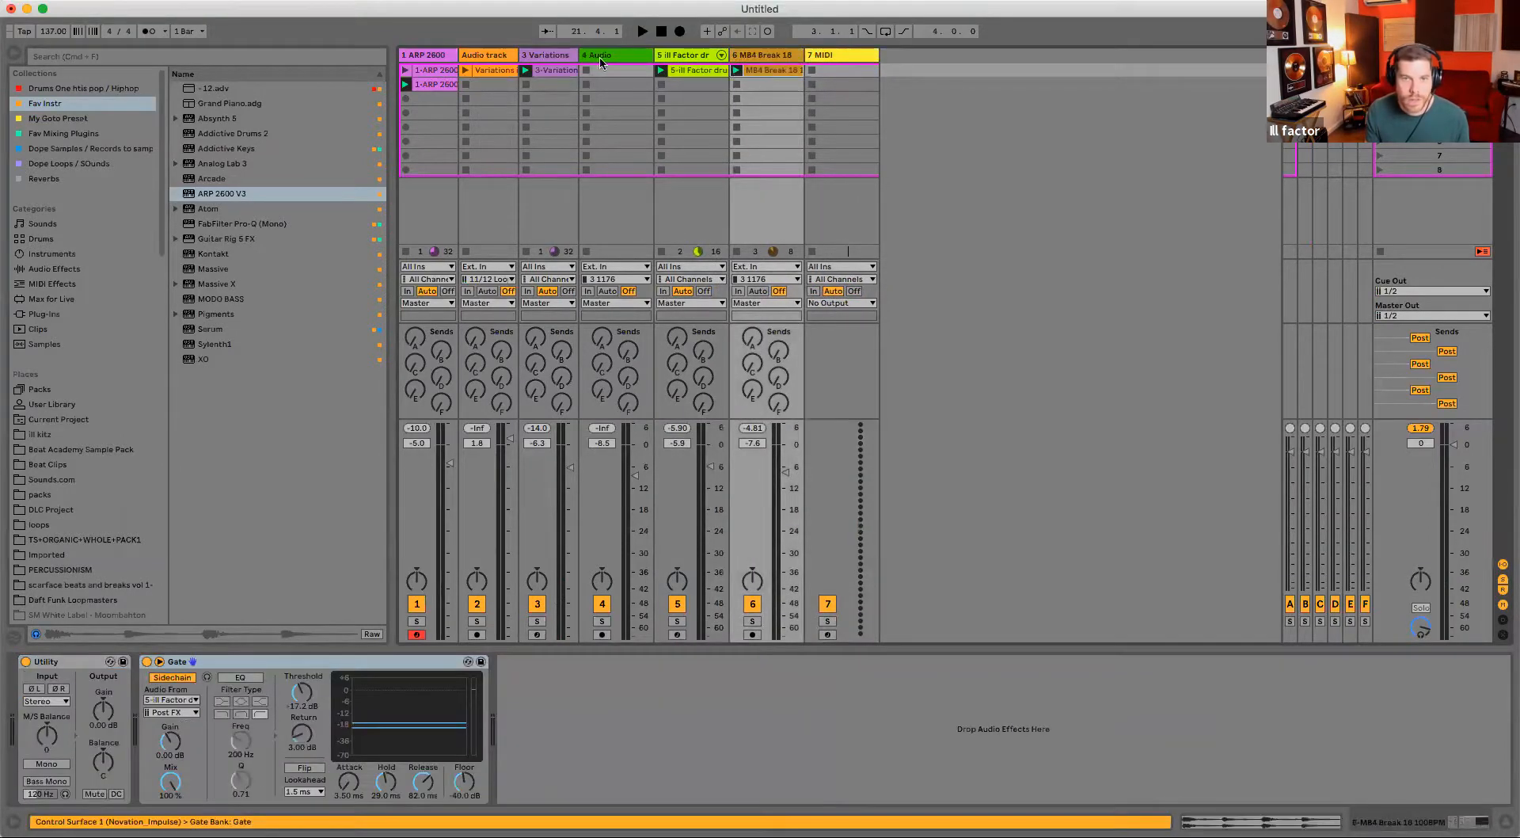
- Look through the PERCUSSIONISM, loops and ill kitz sample folders for a percussion loop to add
{"action": "scroll", "coordinate": [82, 362], "scroll_direction": "down", "scroll_amount": 5}
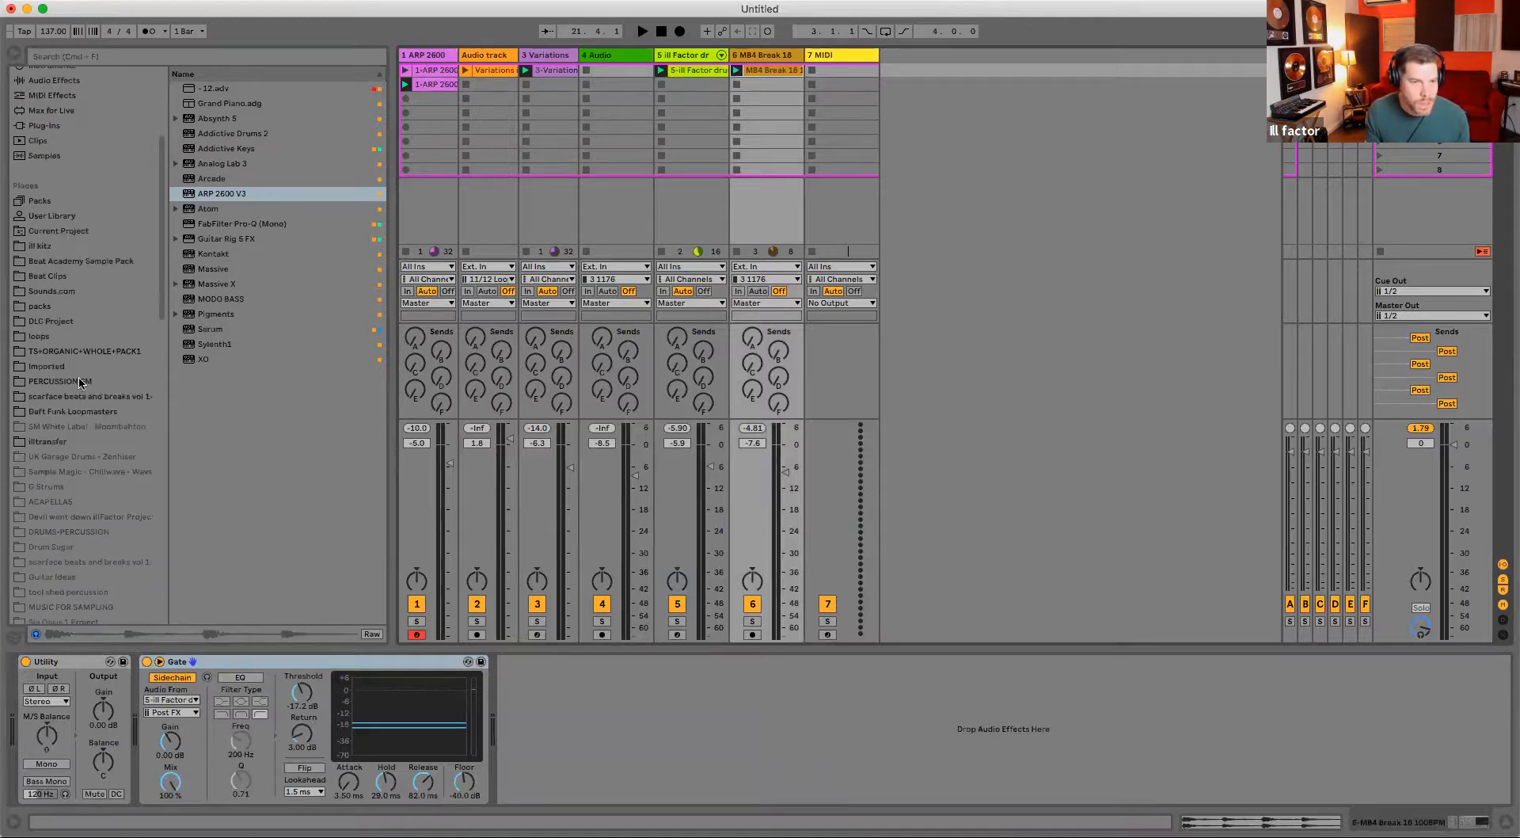
{"action": "left_click", "coordinate": [82, 382]}
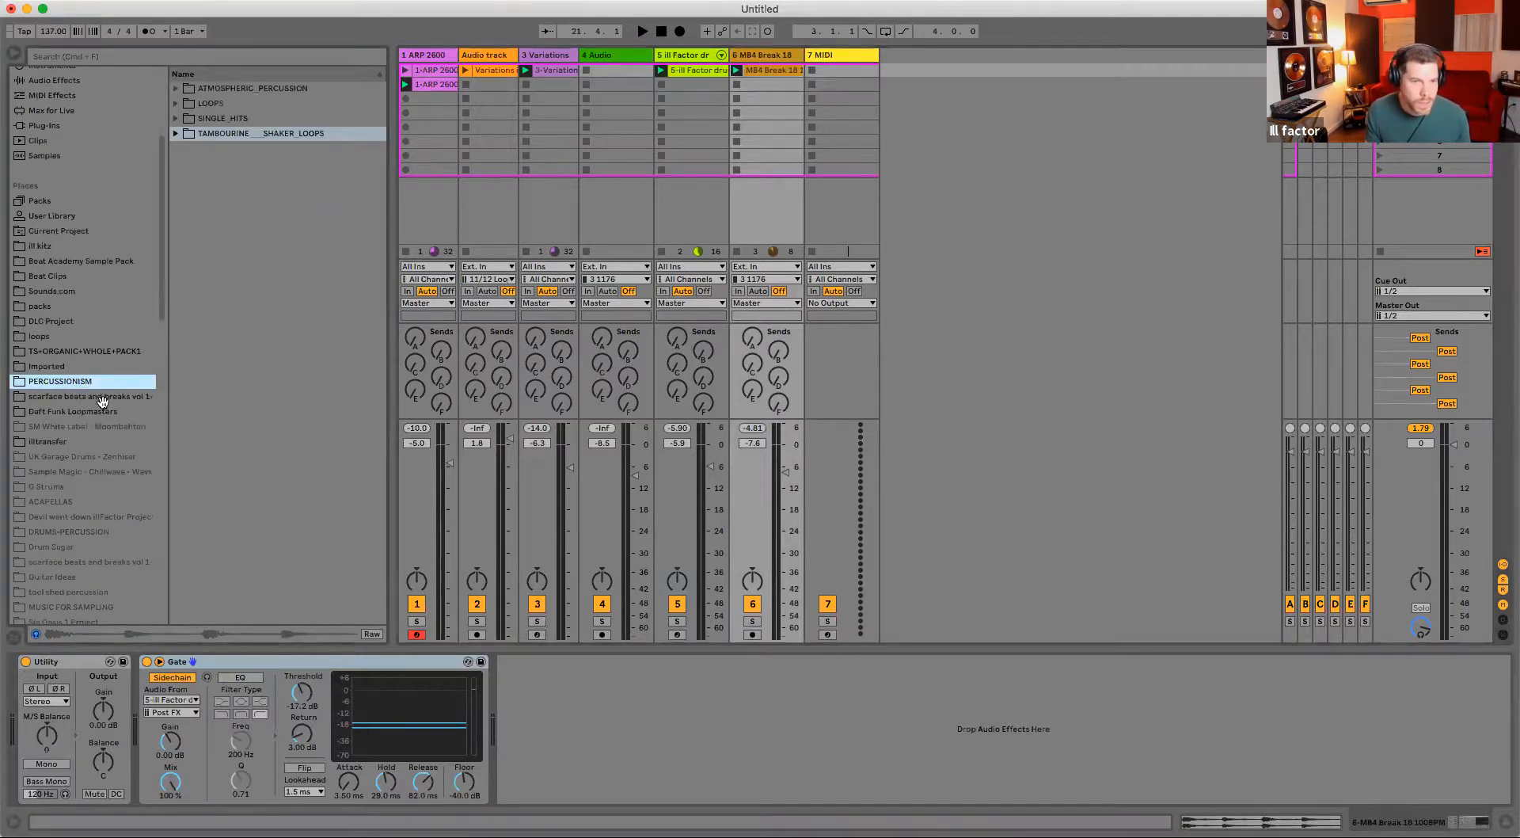
{"action": "scroll", "coordinate": [102, 401], "scroll_direction": "down", "scroll_amount": 8}
{"action": "scroll", "coordinate": [127, 395], "scroll_direction": "up", "scroll_amount": 9}
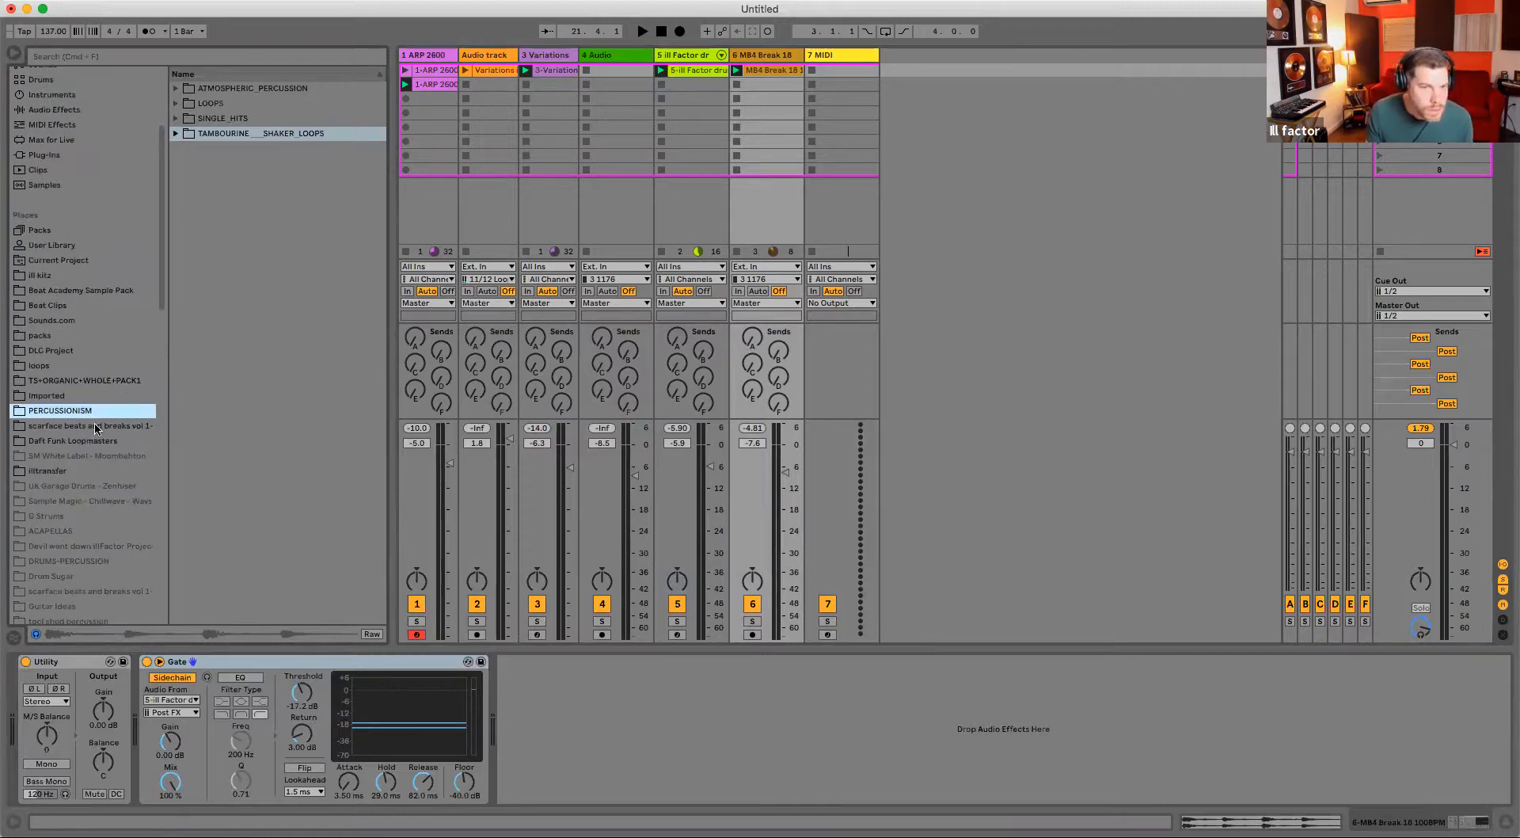
{"action": "scroll", "coordinate": [123, 408], "scroll_direction": "down", "scroll_amount": 5}
{"action": "scroll", "coordinate": [125, 475], "scroll_direction": "up", "scroll_amount": 9}
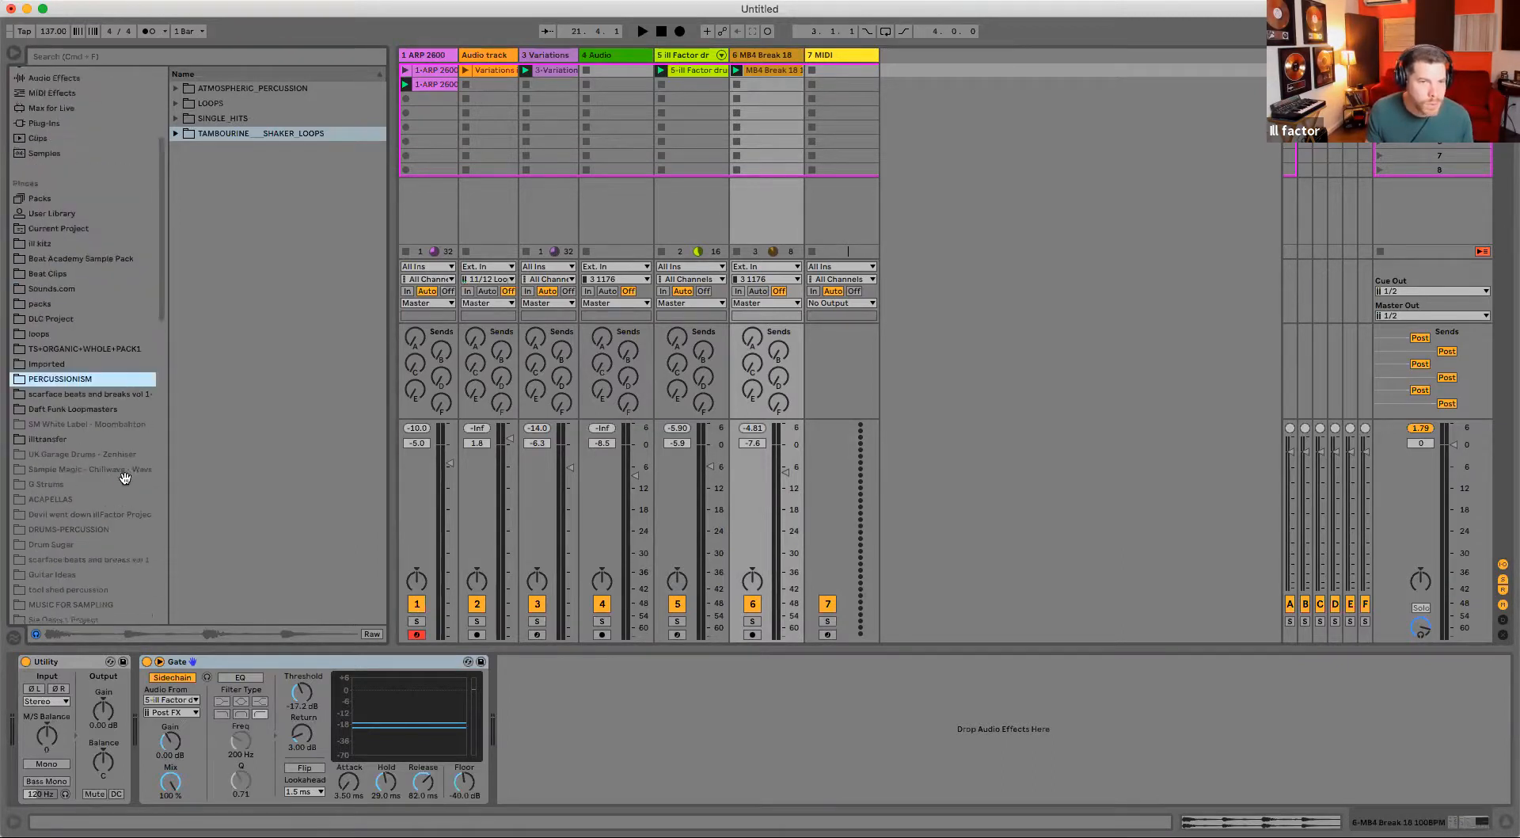
{"action": "left_click", "coordinate": [88, 429]}
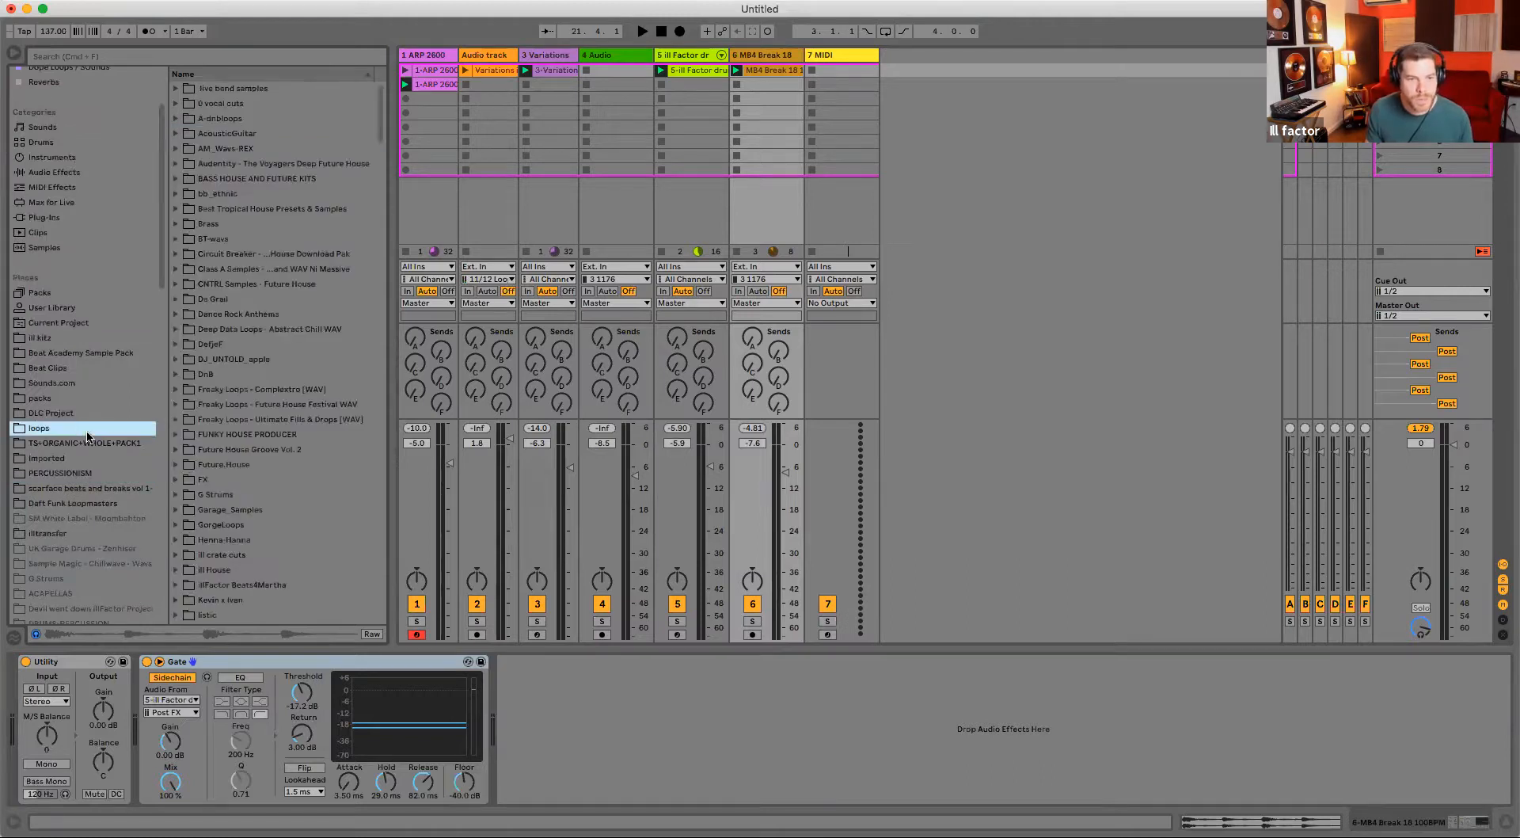
{"action": "scroll", "coordinate": [237, 332], "scroll_direction": "down", "scroll_amount": 5}
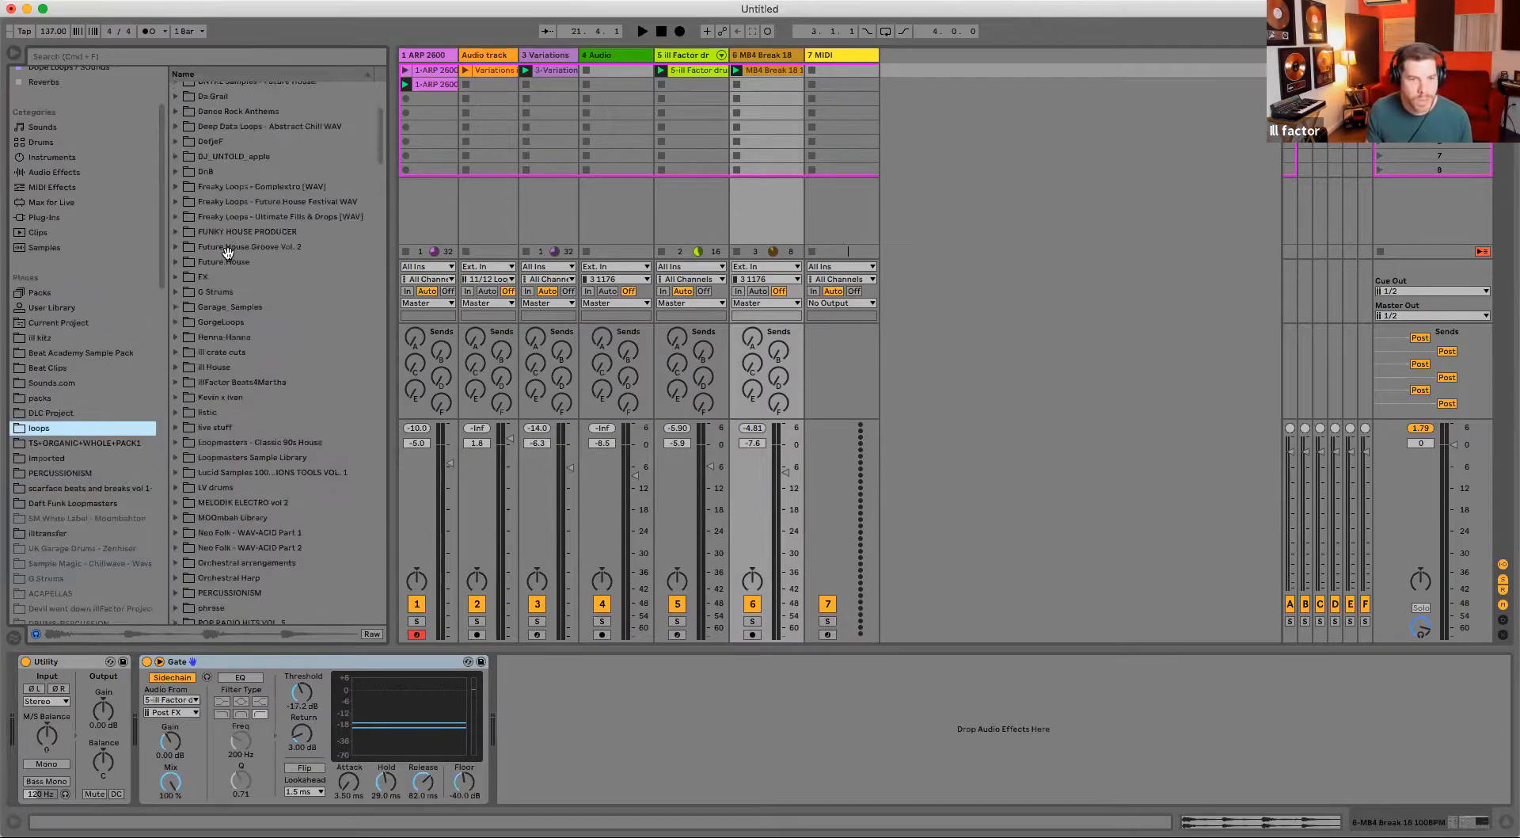
{"action": "left_click", "coordinate": [79, 338]}
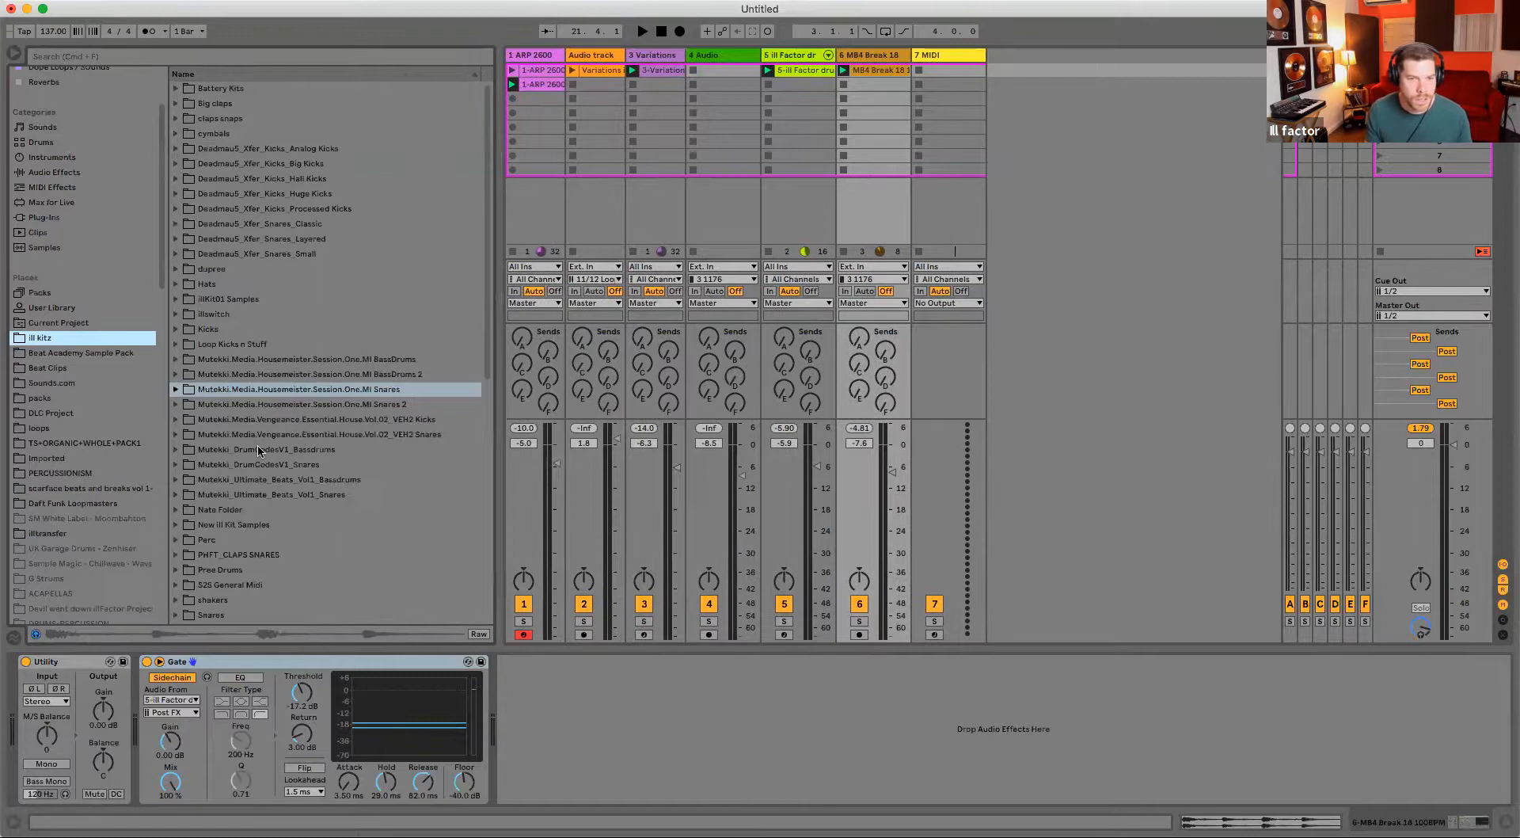
{"action": "scroll", "coordinate": [258, 451], "scroll_direction": "down", "scroll_amount": 10}
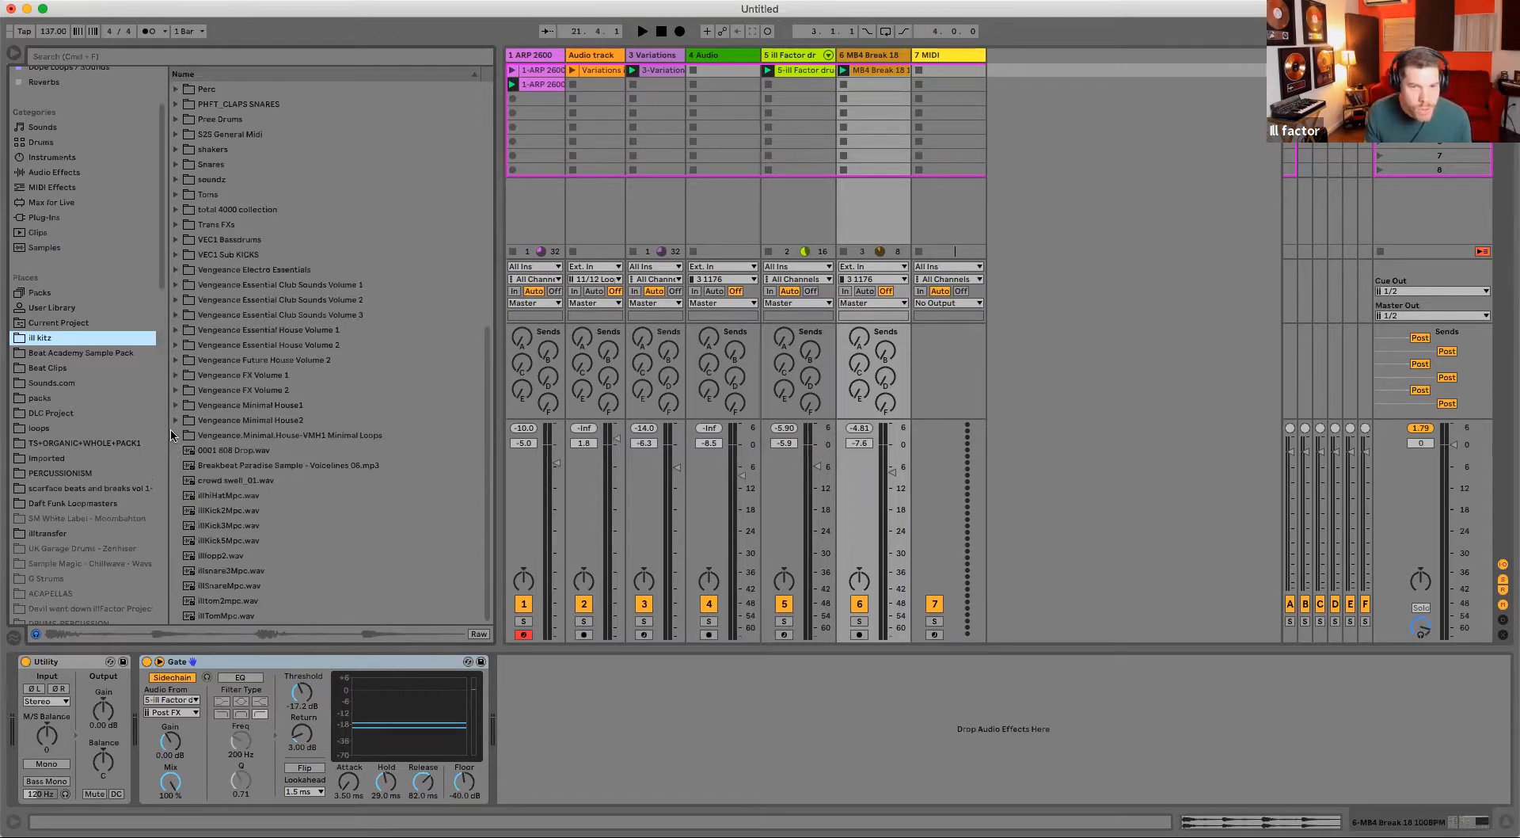
- Open the VMH1 Minimal Loops folder inside ill kitz and audition loops 029, 038, 042 and 043
{"action": "left_click", "coordinate": [178, 438]}
{"action": "scroll", "coordinate": [278, 549], "scroll_direction": "down", "scroll_amount": 10}
{"action": "left_click", "coordinate": [280, 335]}
{"action": "scroll", "coordinate": [289, 317], "scroll_direction": "down", "scroll_amount": 1}
{"action": "scroll", "coordinate": [294, 301], "scroll_direction": "down", "scroll_amount": 5}
{"action": "scroll", "coordinate": [298, 411], "scroll_direction": "up", "scroll_amount": 4}
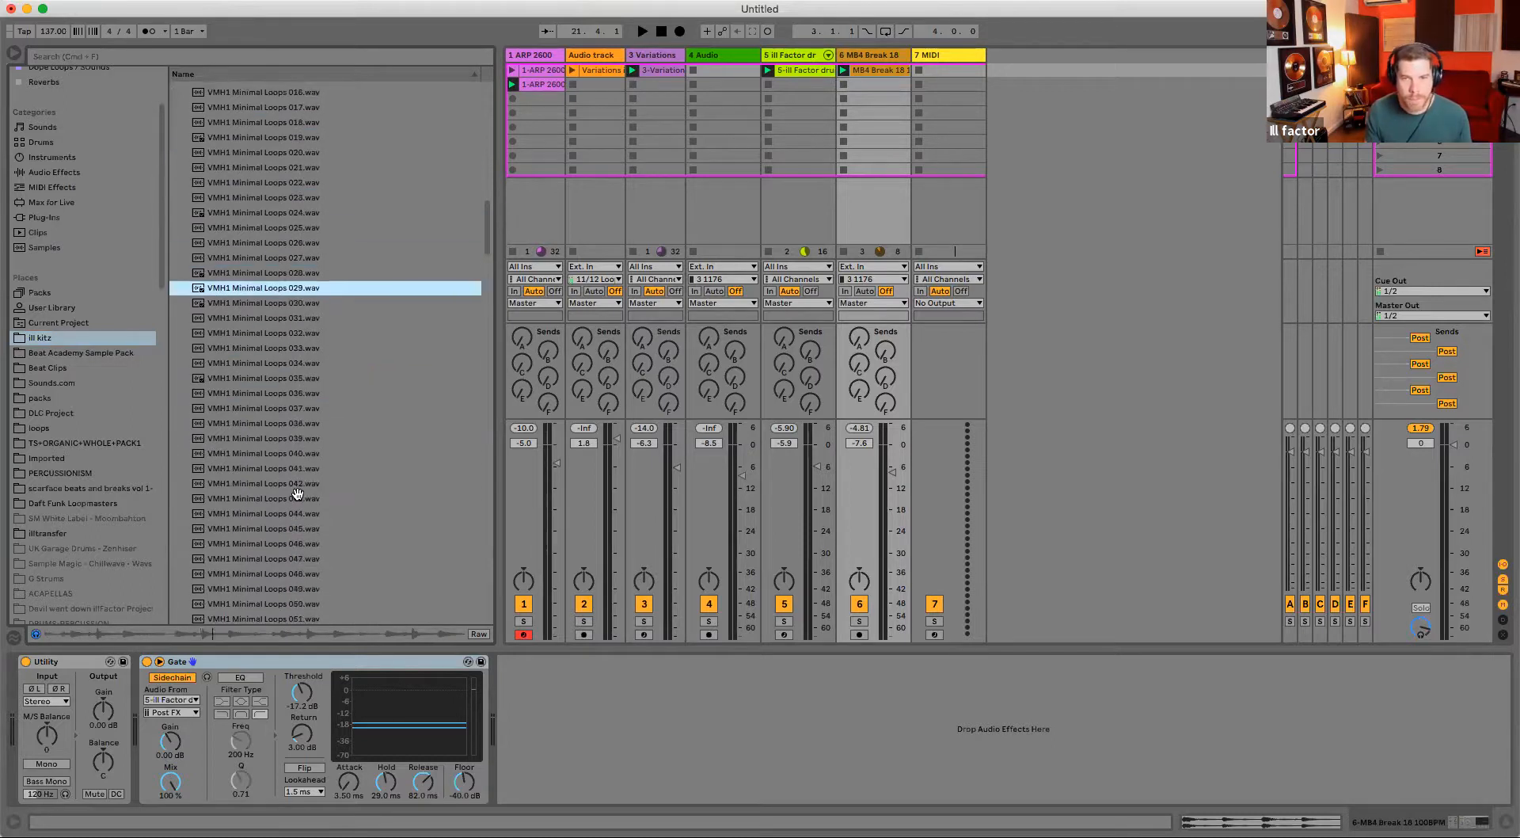
{"action": "left_click", "coordinate": [304, 377]}
{"action": "left_click", "coordinate": [302, 425]}
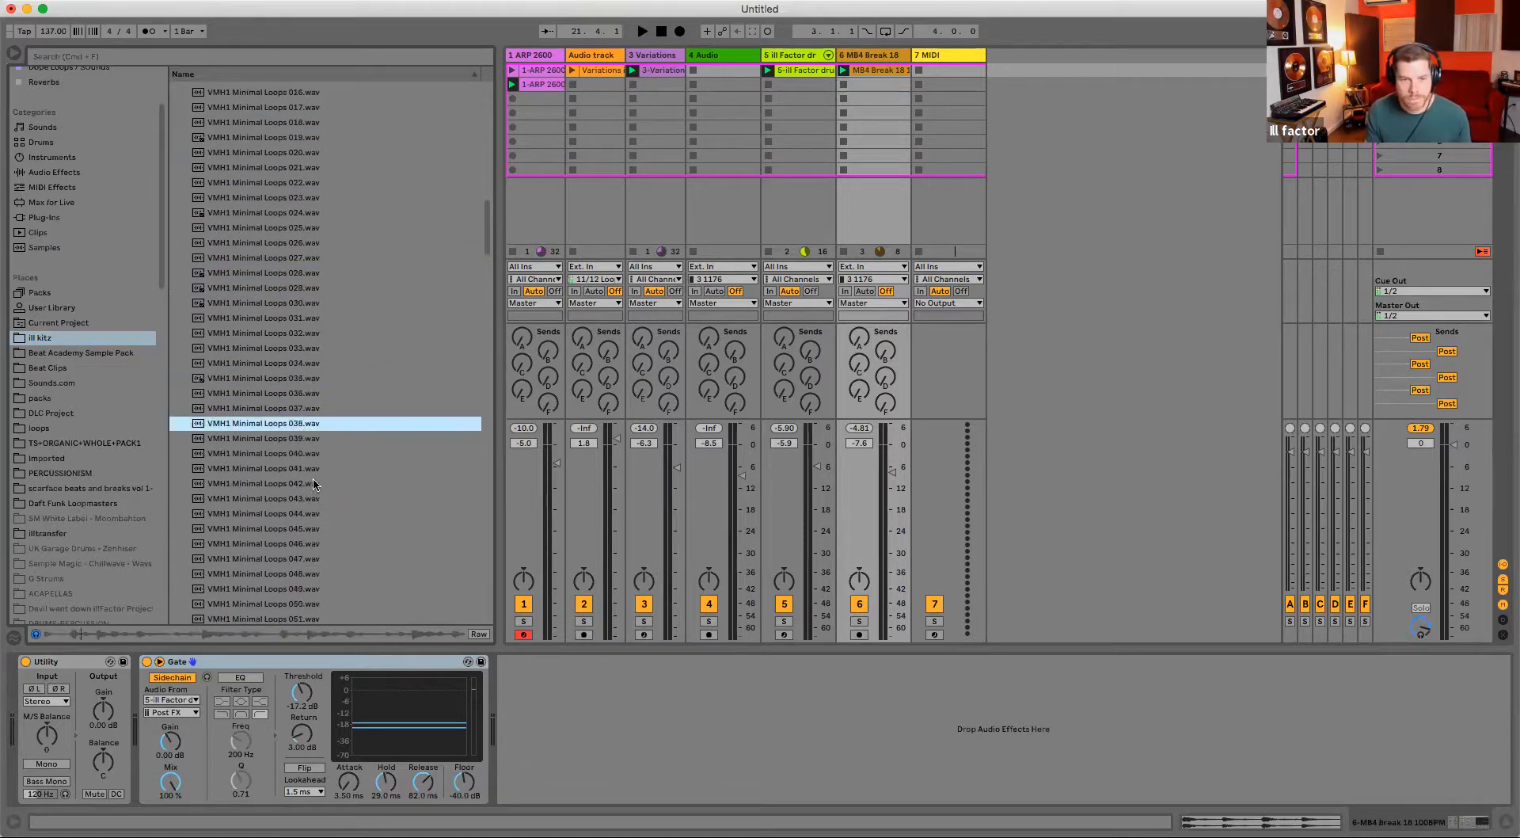
{"action": "left_click", "coordinate": [314, 484]}
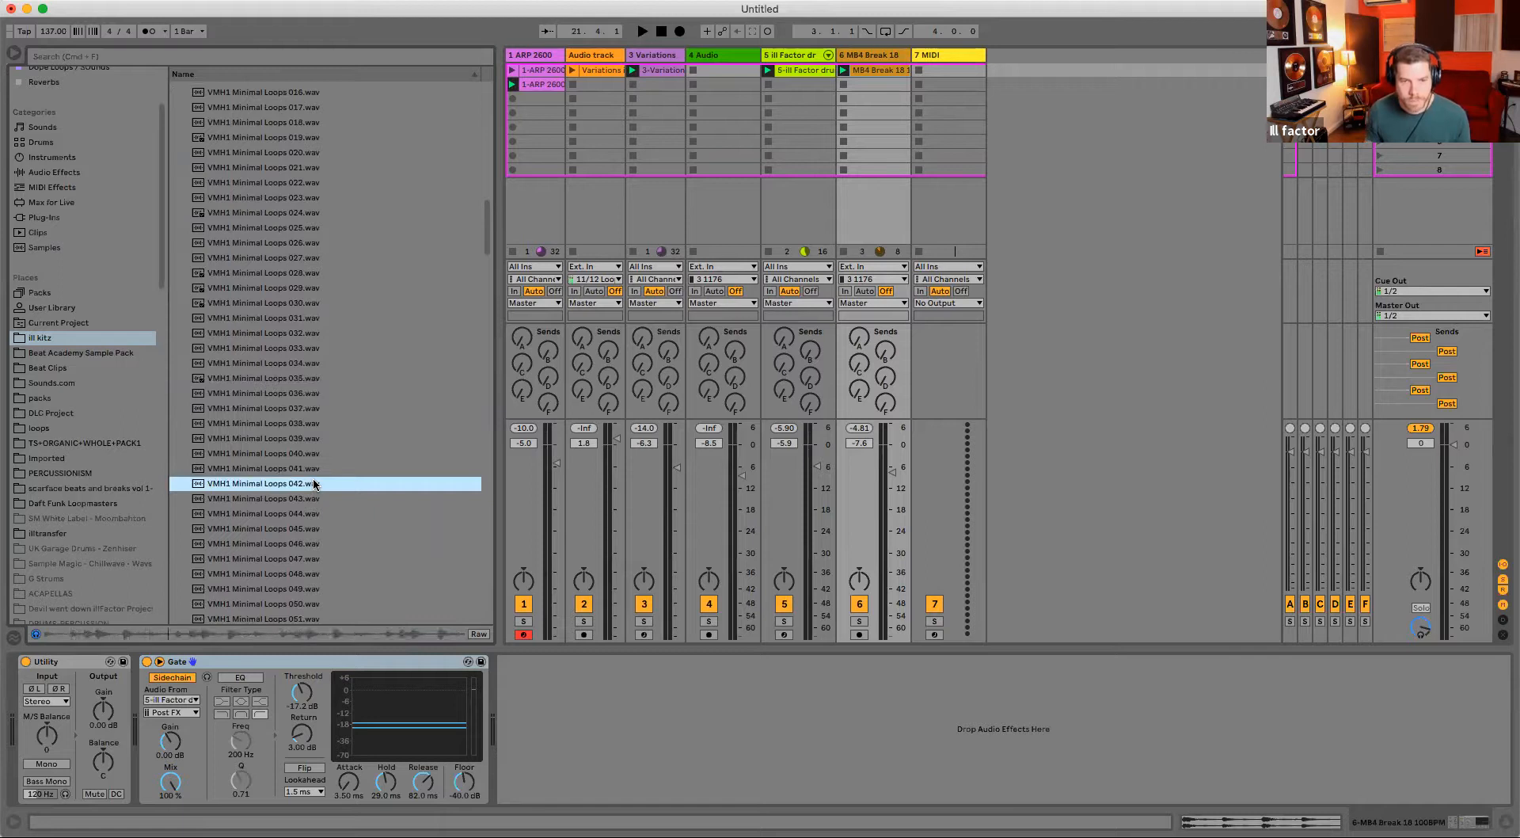
{"action": "key", "text": "Down"}
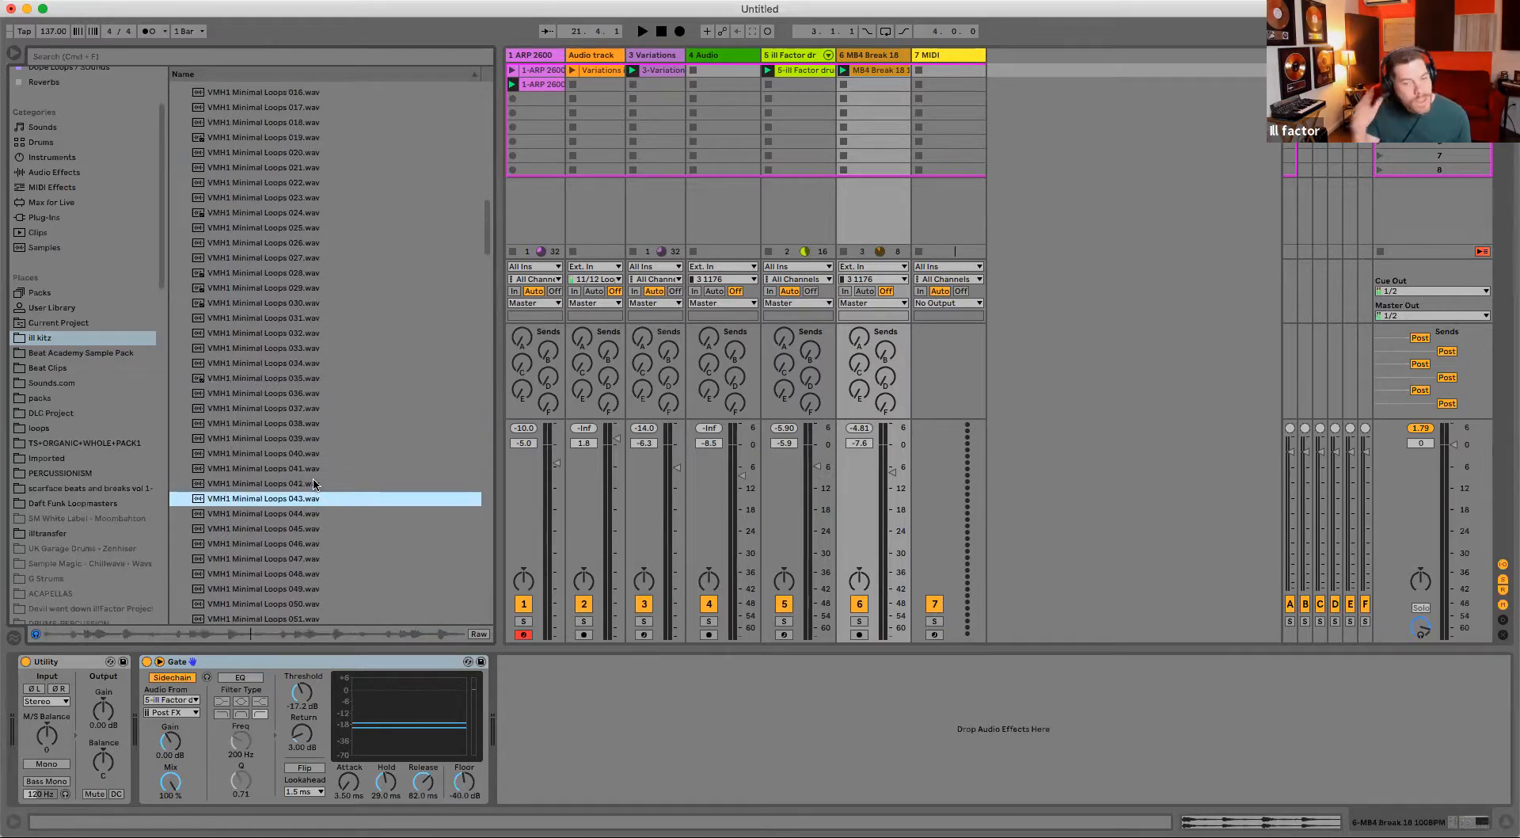
- Audition VMH1 Minimal Loops from 050 to 058 and place VMH1 Minimal Loops 058.wav in the empty Audio track's first slot
{"action": "scroll", "coordinate": [480, 235], "scroll_direction": "down", "scroll_amount": 10}
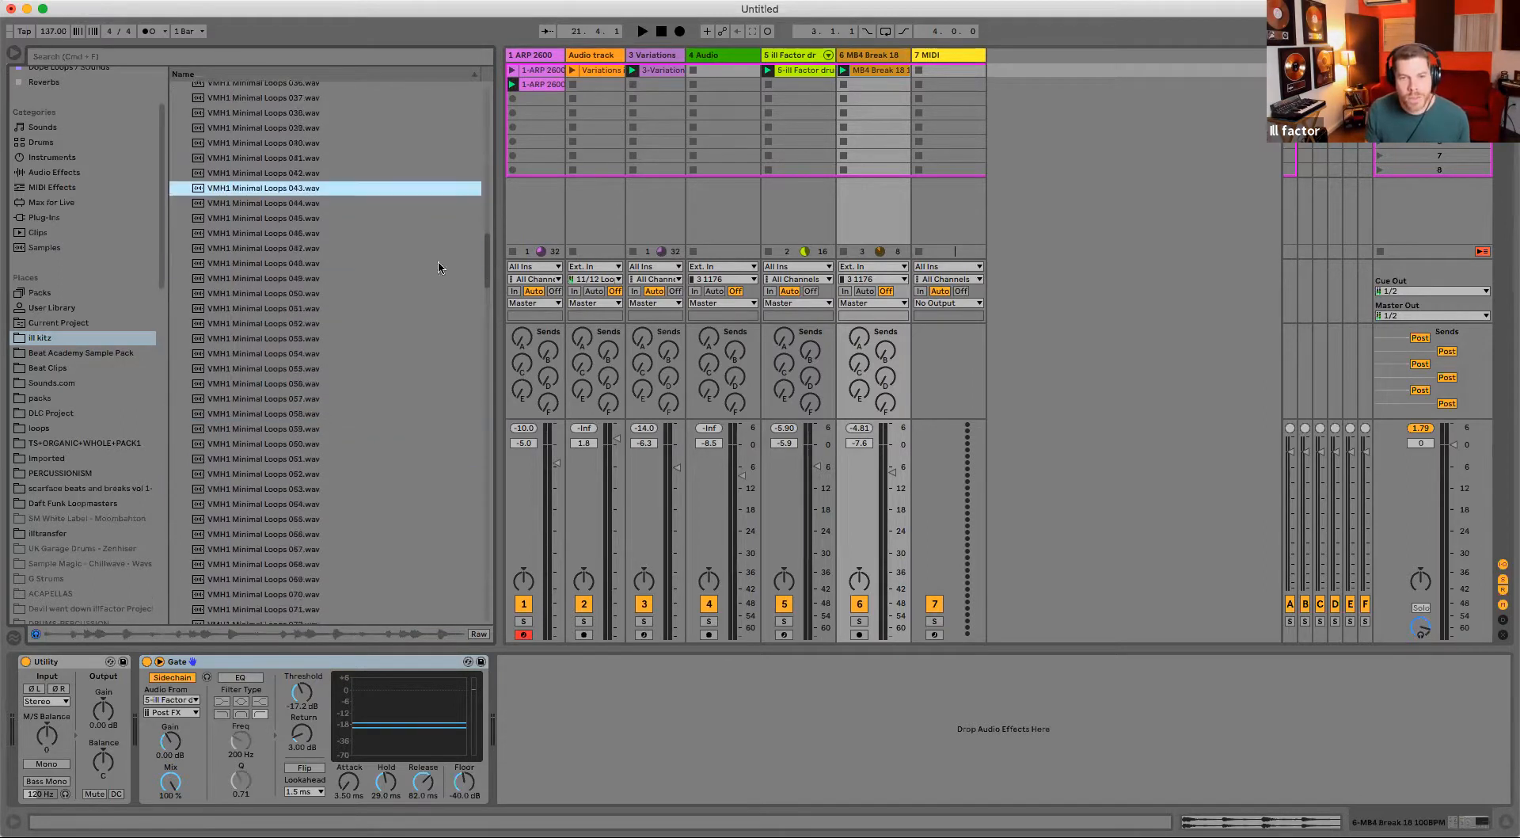
{"action": "left_click", "coordinate": [338, 263]}
{"action": "left_click", "coordinate": [329, 293]}
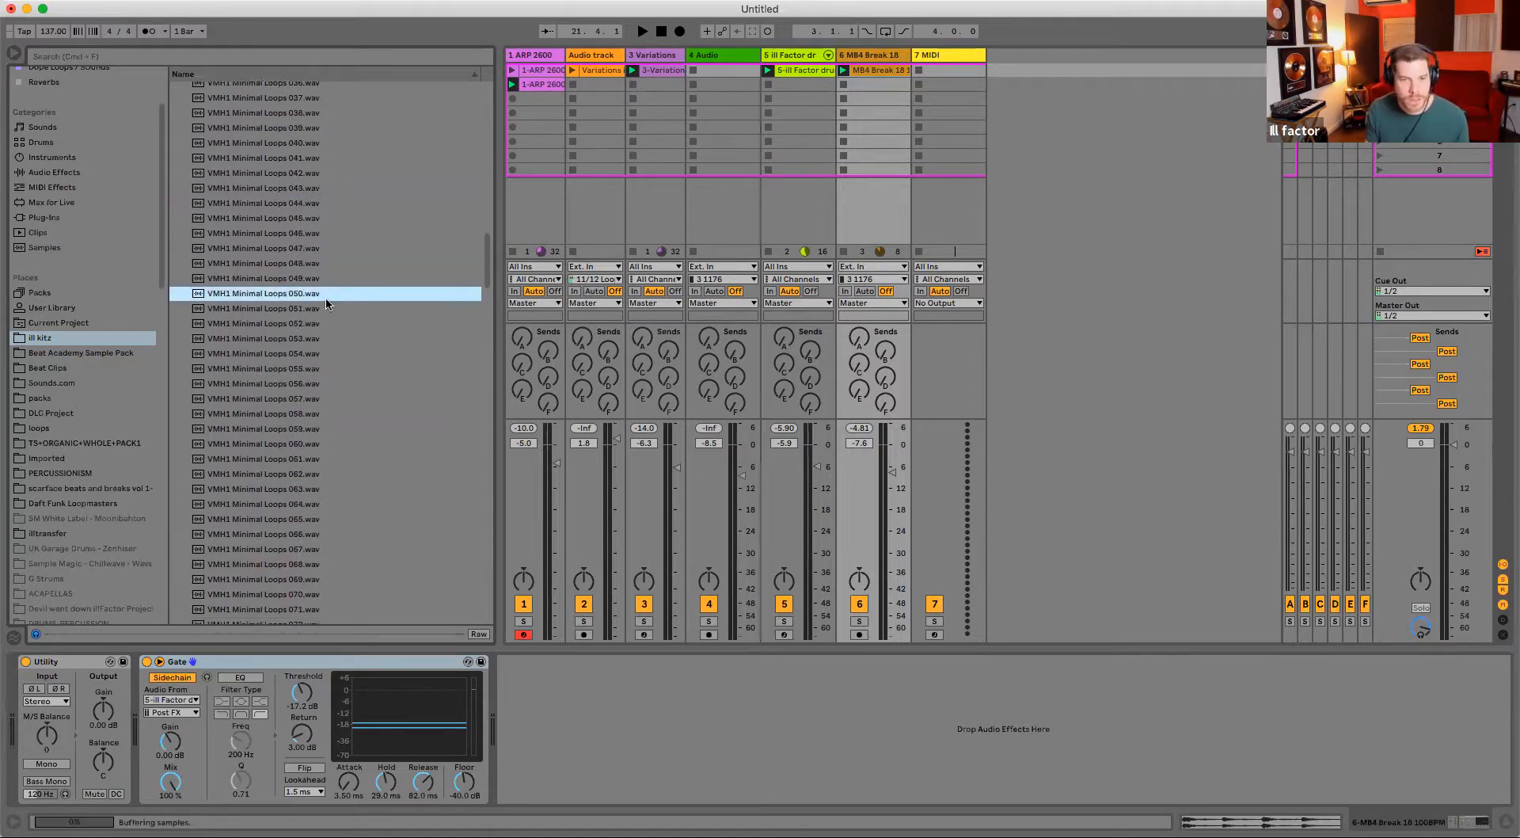
{"action": "left_click", "coordinate": [331, 353]}
{"action": "left_click", "coordinate": [325, 385]}
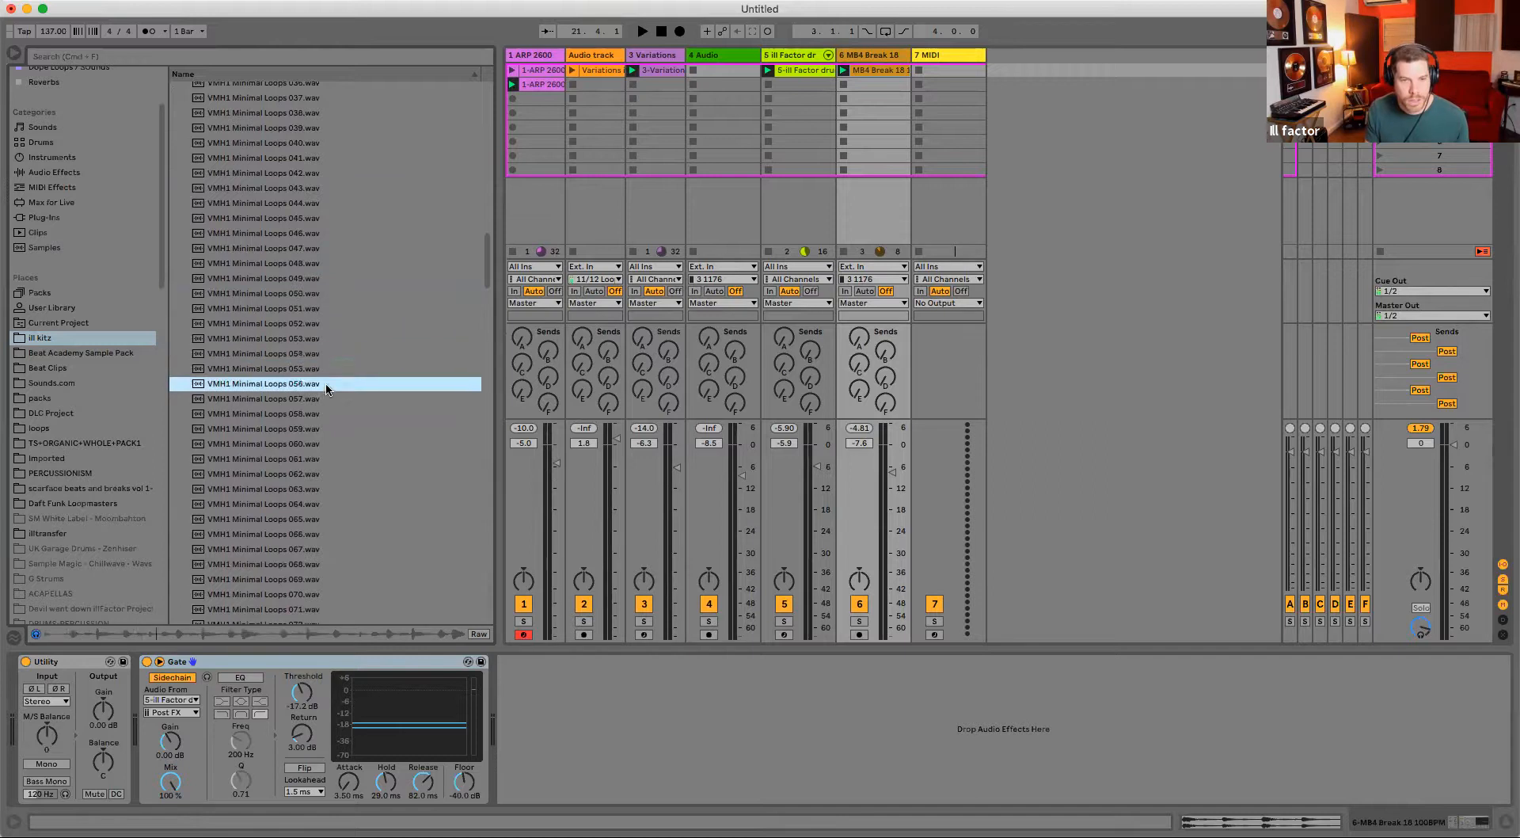
{"action": "left_click", "coordinate": [324, 400]}
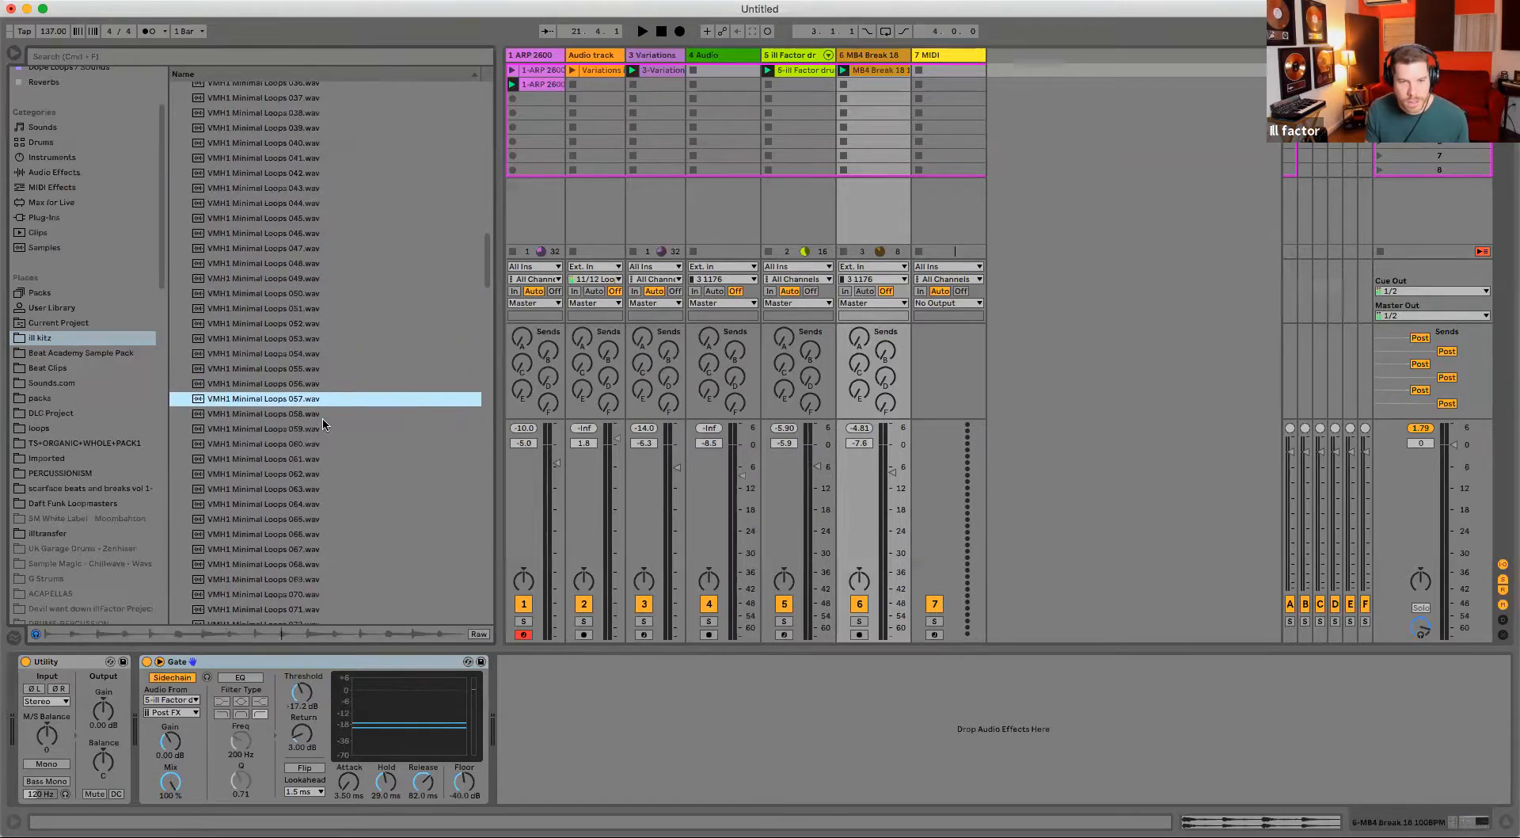
{"action": "left_click", "coordinate": [316, 415]}
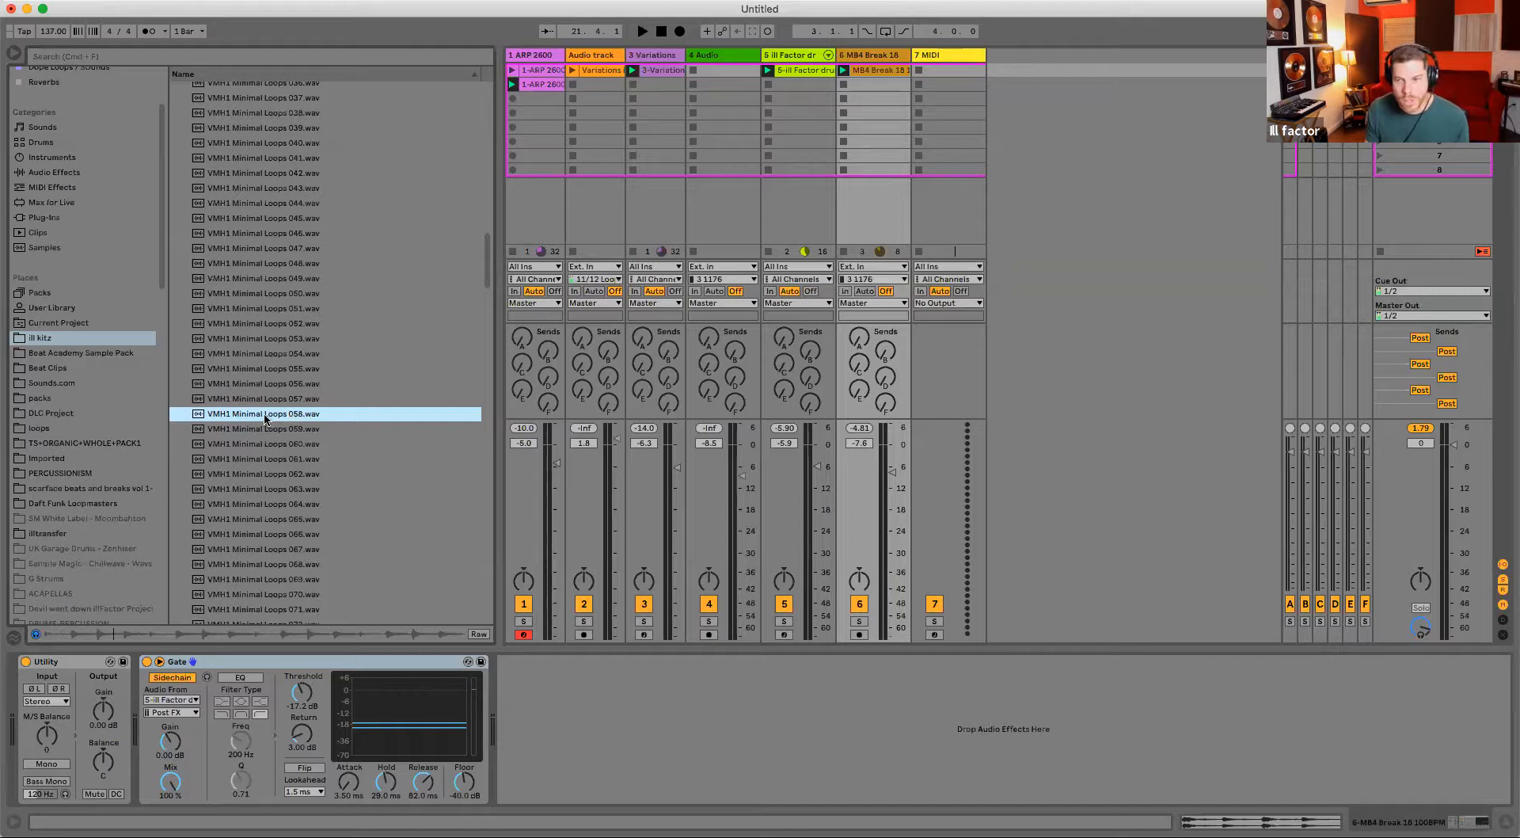
{"action": "left_click_drag", "start_coordinate": [237, 413], "coordinate": [732, 71]}
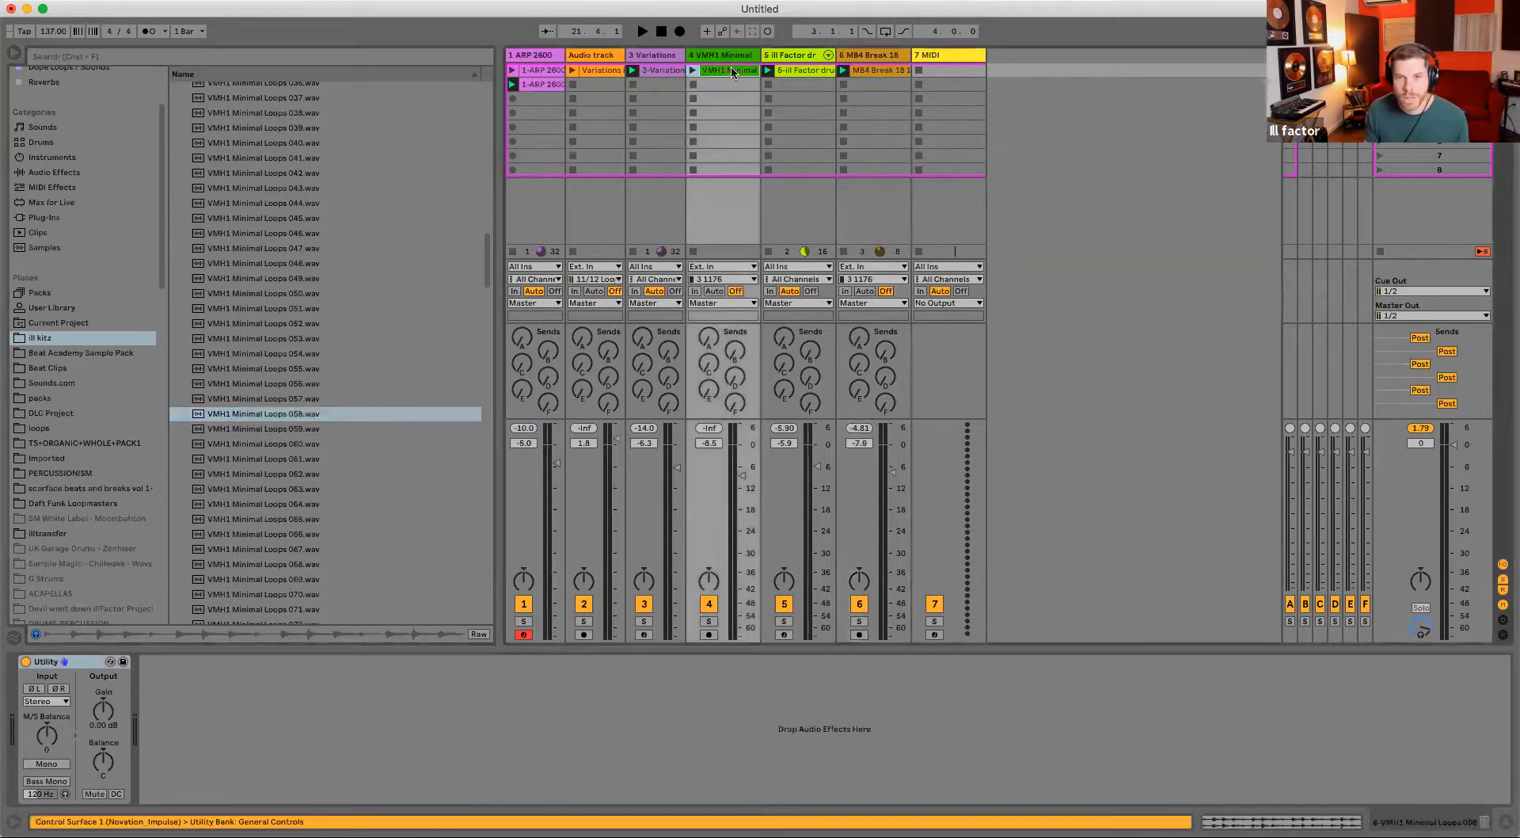
- Solo the drum kit and break tracks, setting the kit to -4.8 dB and the break to -11.1 dB
{"action": "left_click", "coordinate": [783, 536]}
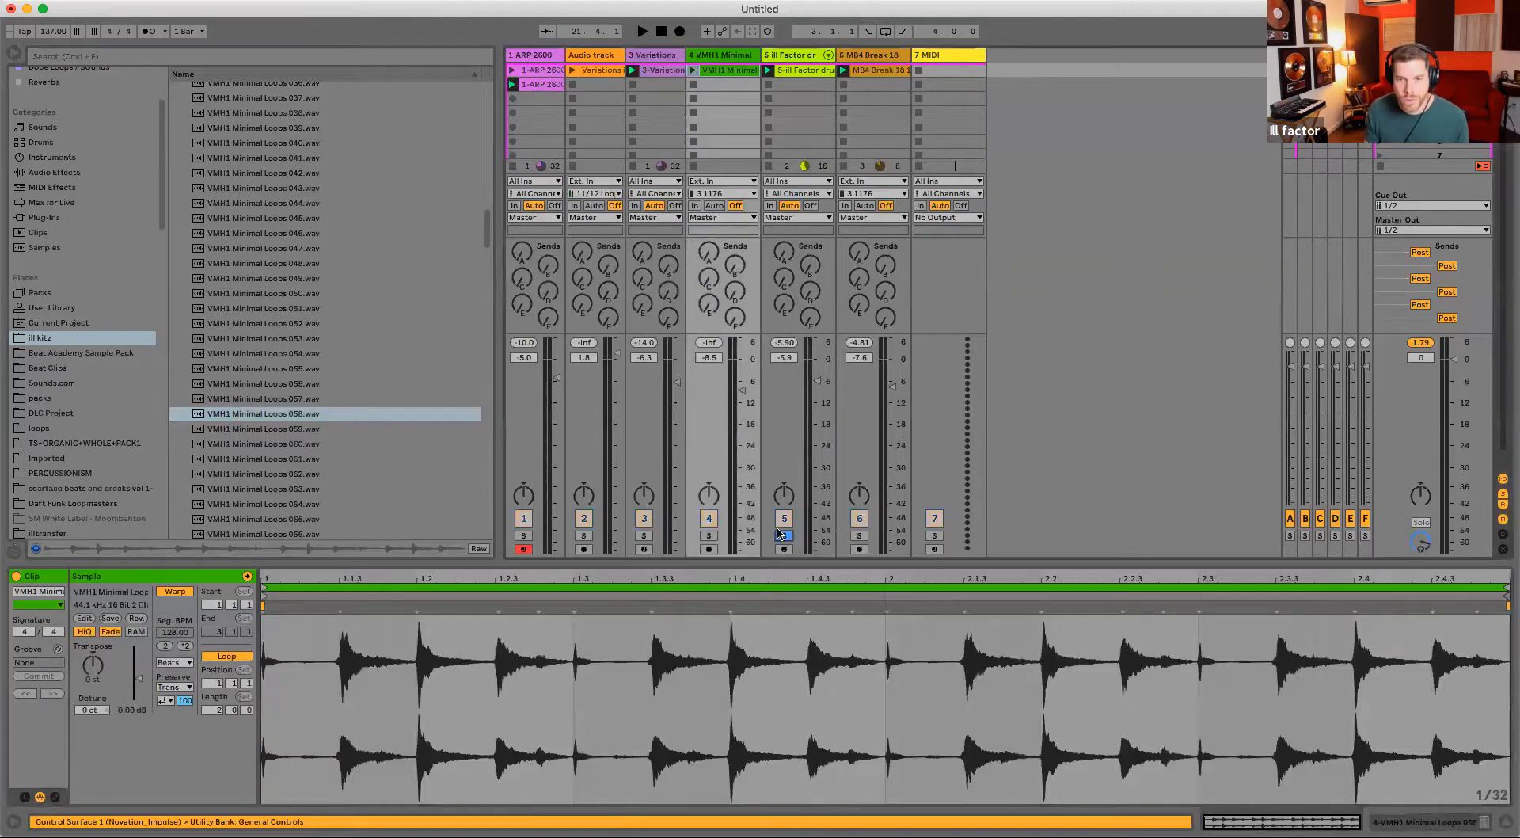
{"action": "left_click", "coordinate": [859, 536], "text": "super"}
{"action": "key", "text": "space"}
{"action": "left_click_drag", "start_coordinate": [890, 388], "coordinate": [888, 401]}
{"action": "key", "text": "space"}
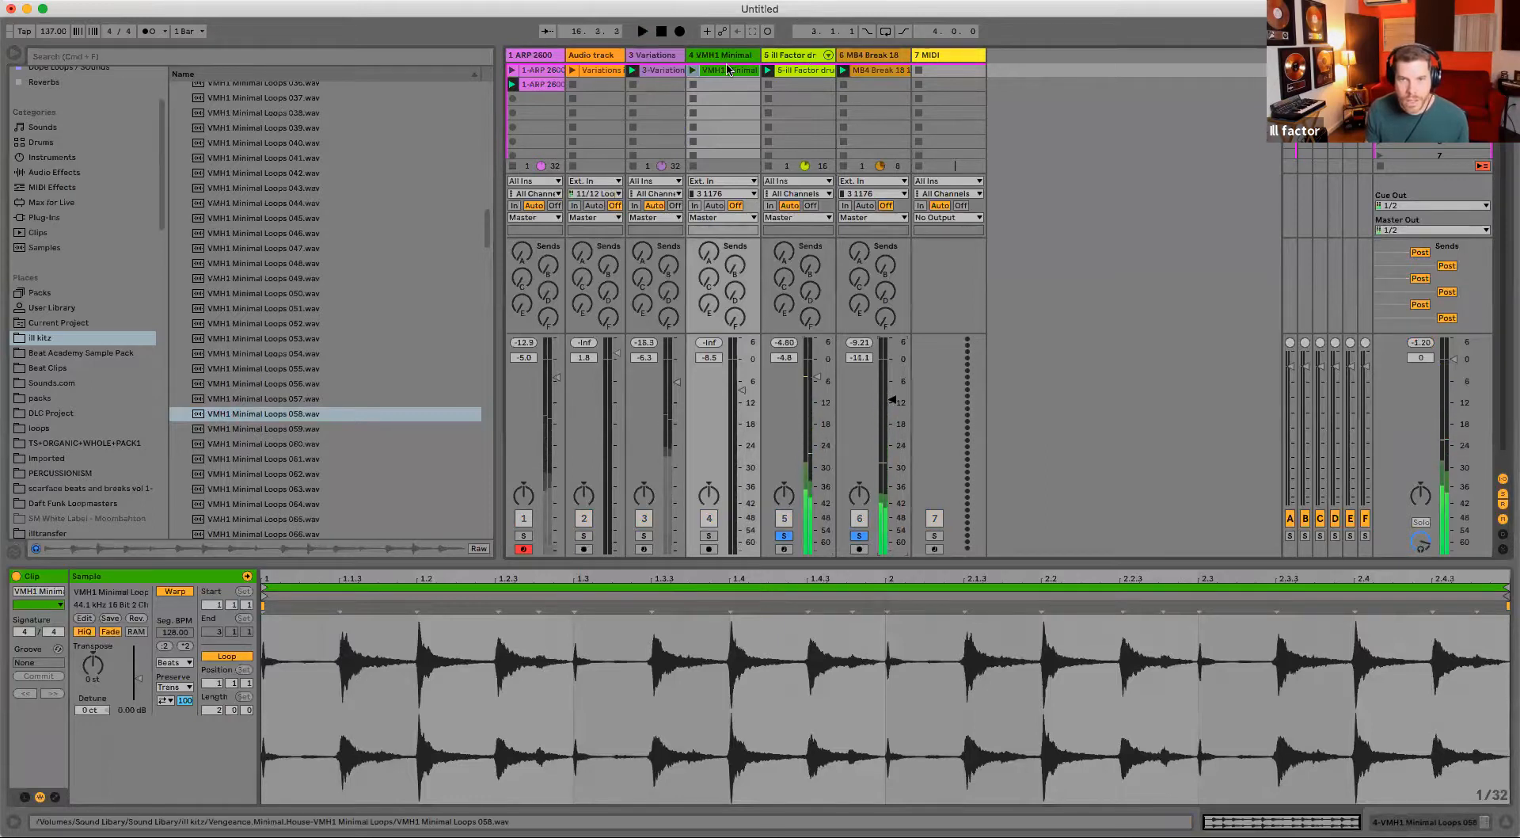
- Launch the VMH1 Minimal loop soloed with the drums and lower its track to -13.6 dB
{"action": "left_click", "coordinate": [693, 71]}
{"action": "left_click", "coordinate": [709, 536], "text": "super"}
{"action": "left_click_drag", "start_coordinate": [733, 440], "coordinate": [733, 456]}
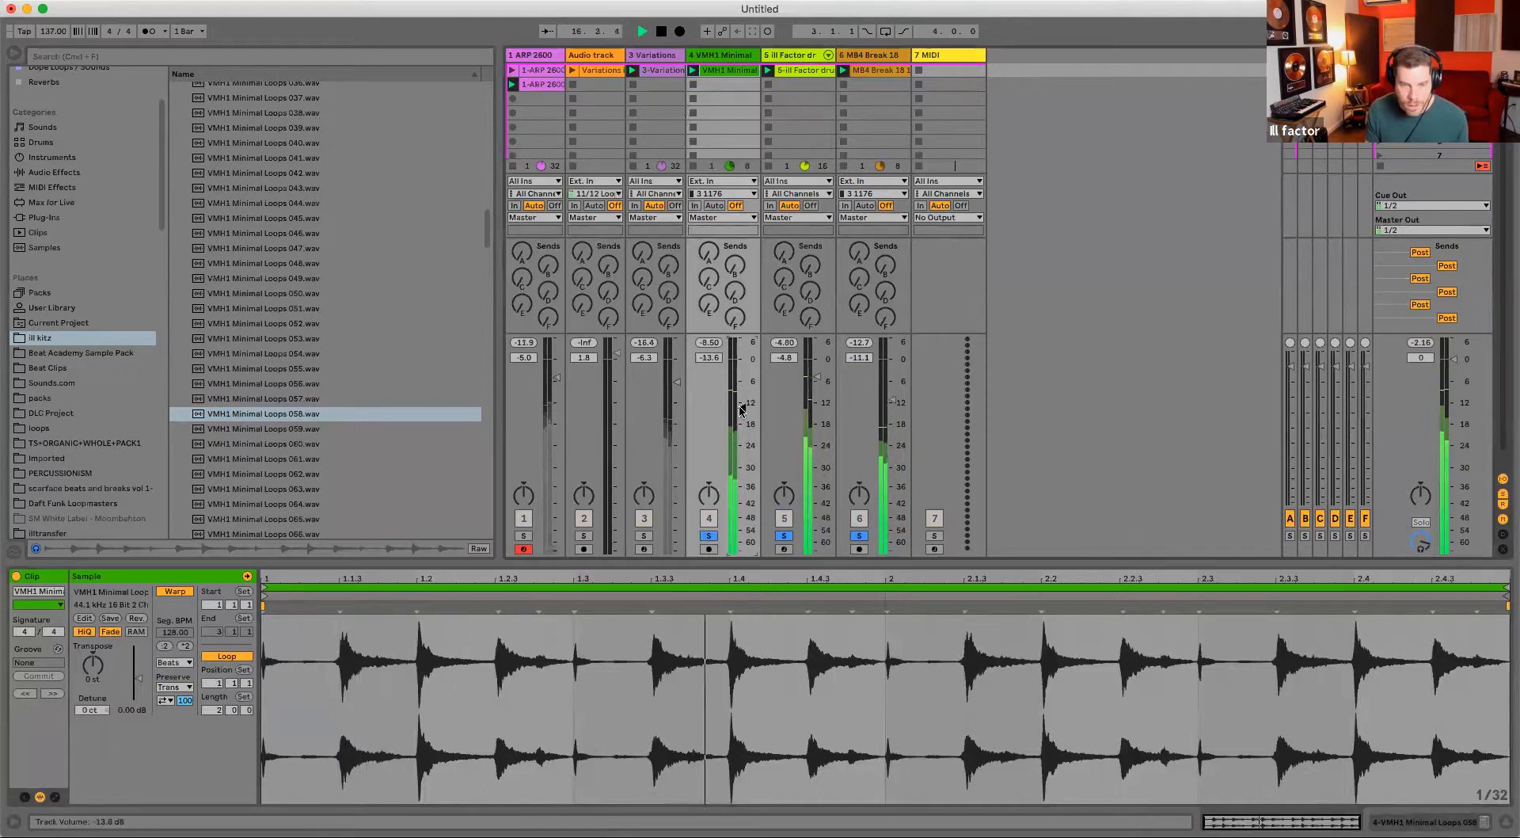
- Set the percussion loop's segment BPM to 256 with Re-Pitch warping and lower its track to -19.7 dB
{"action": "left_click", "coordinate": [185, 645]}
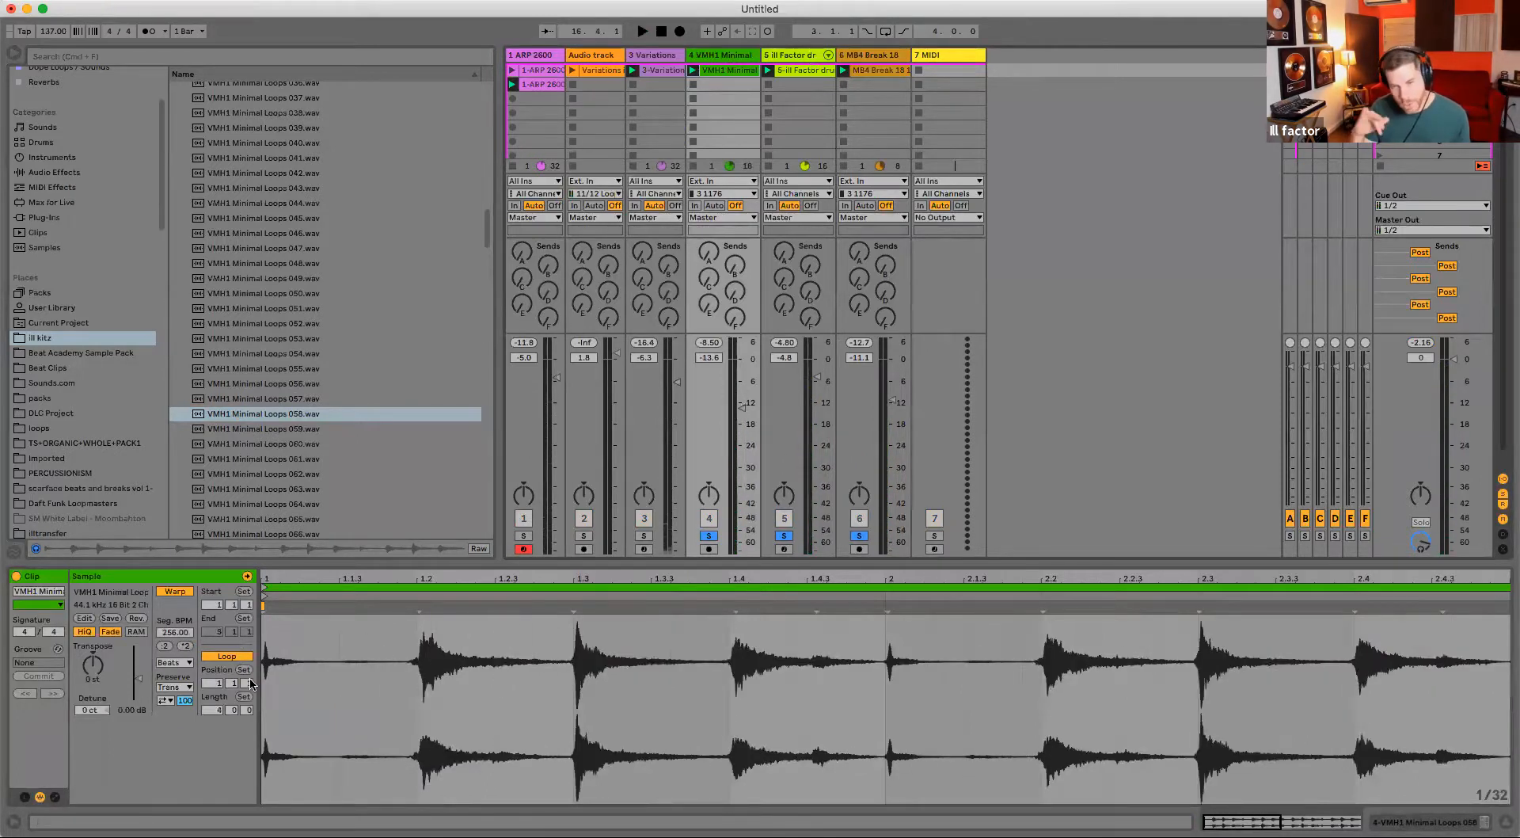
{"action": "left_click", "coordinate": [176, 665]}
{"action": "left_click", "coordinate": [167, 711]}
{"action": "key", "text": "space"}
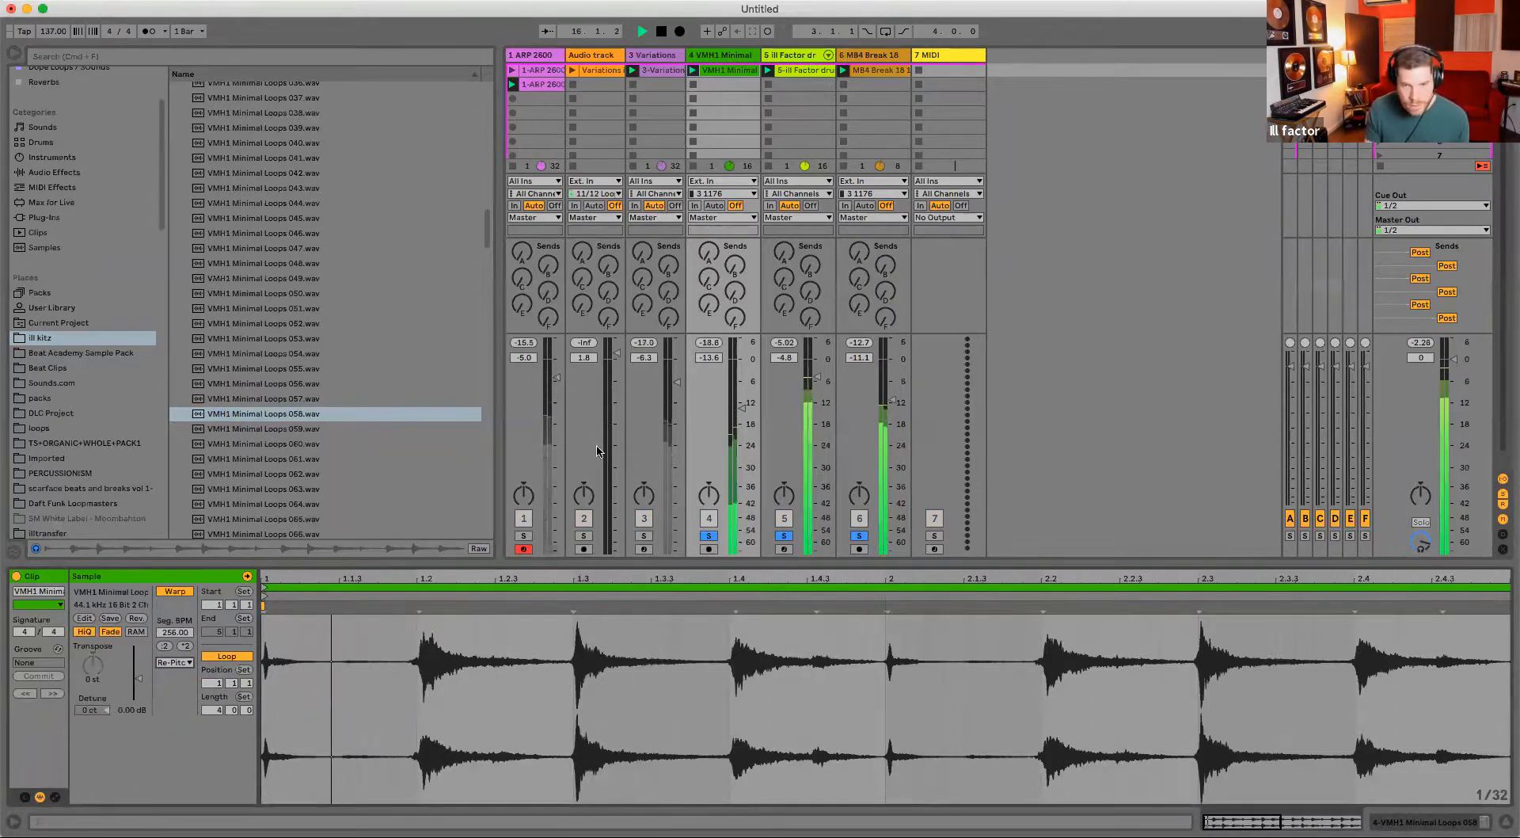
{"action": "left_click", "coordinate": [743, 408]}
{"action": "left_click_drag", "start_coordinate": [742, 492], "coordinate": [742, 516]}
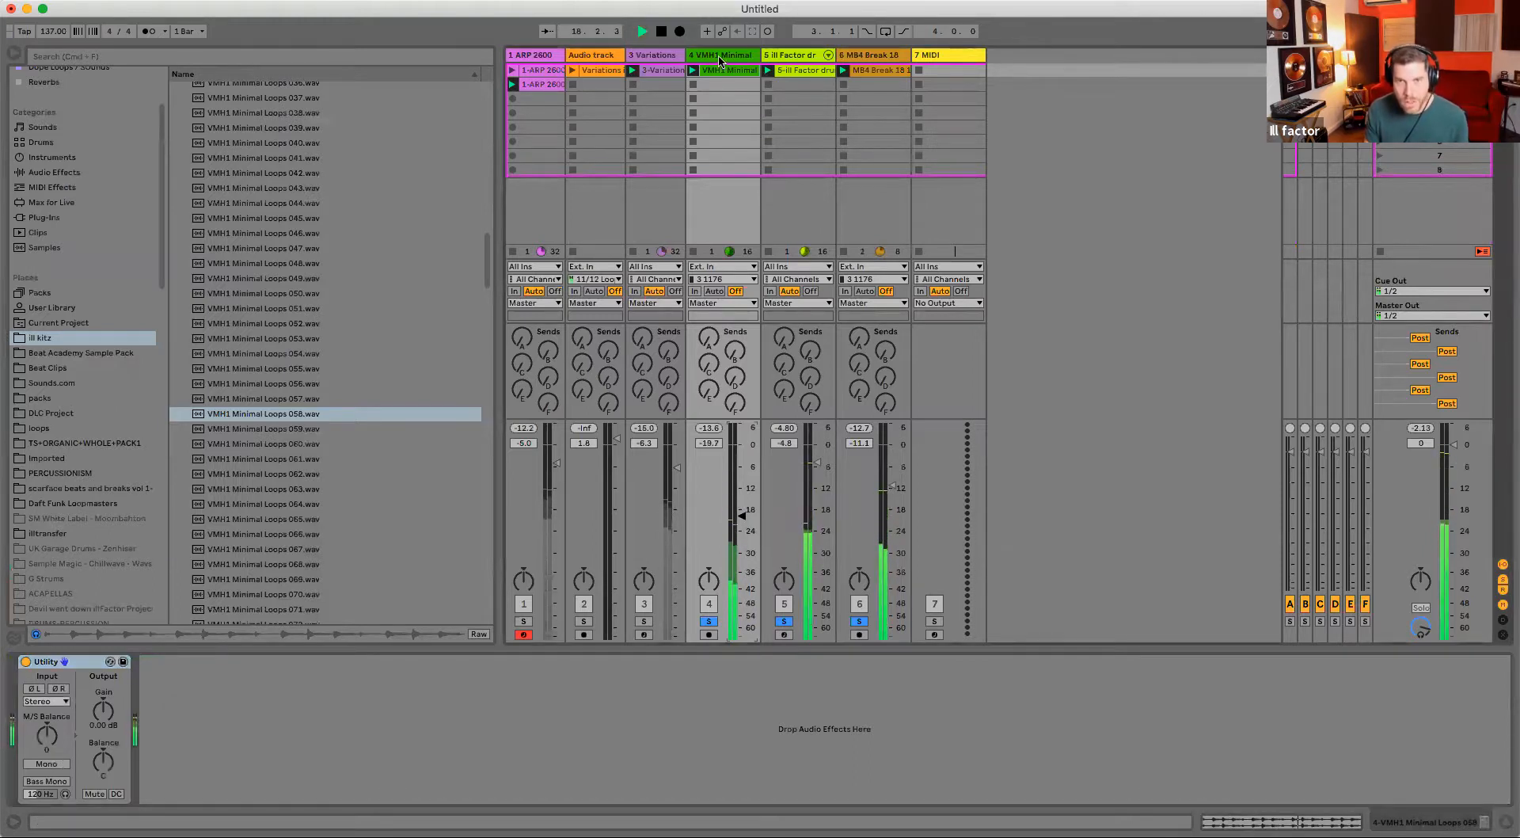
- Add an EQ Eight to the percussion loop track and low-cut it at about 976 Hz
{"action": "key", "text": "space"}
{"action": "left_click", "coordinate": [79, 174]}
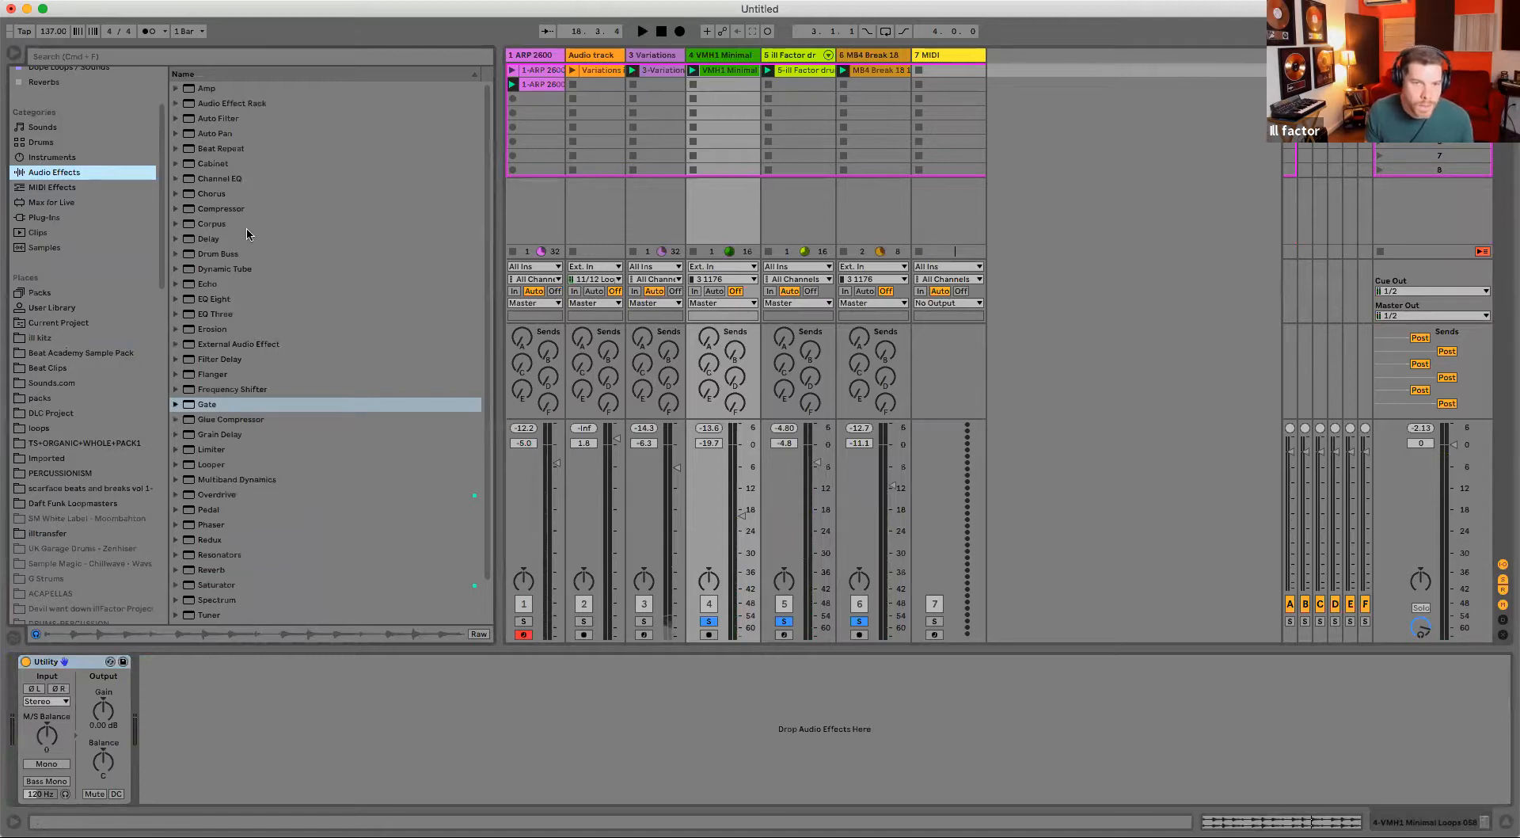
{"action": "left_click_drag", "start_coordinate": [217, 305], "coordinate": [458, 327]}
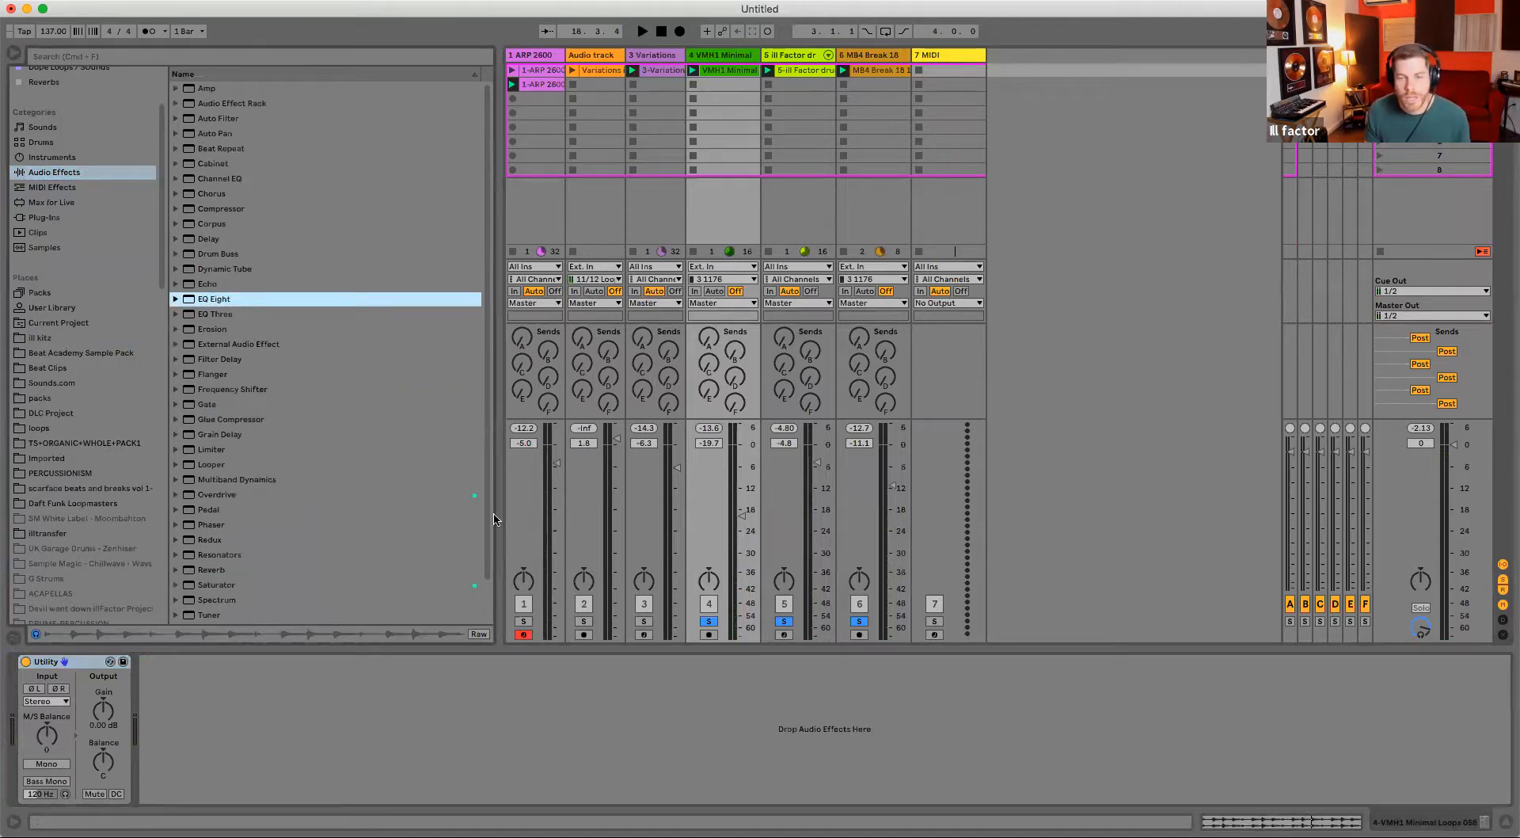
{"action": "left_click_drag", "start_coordinate": [494, 519], "coordinate": [256, 651]}
{"action": "key", "text": "space"}
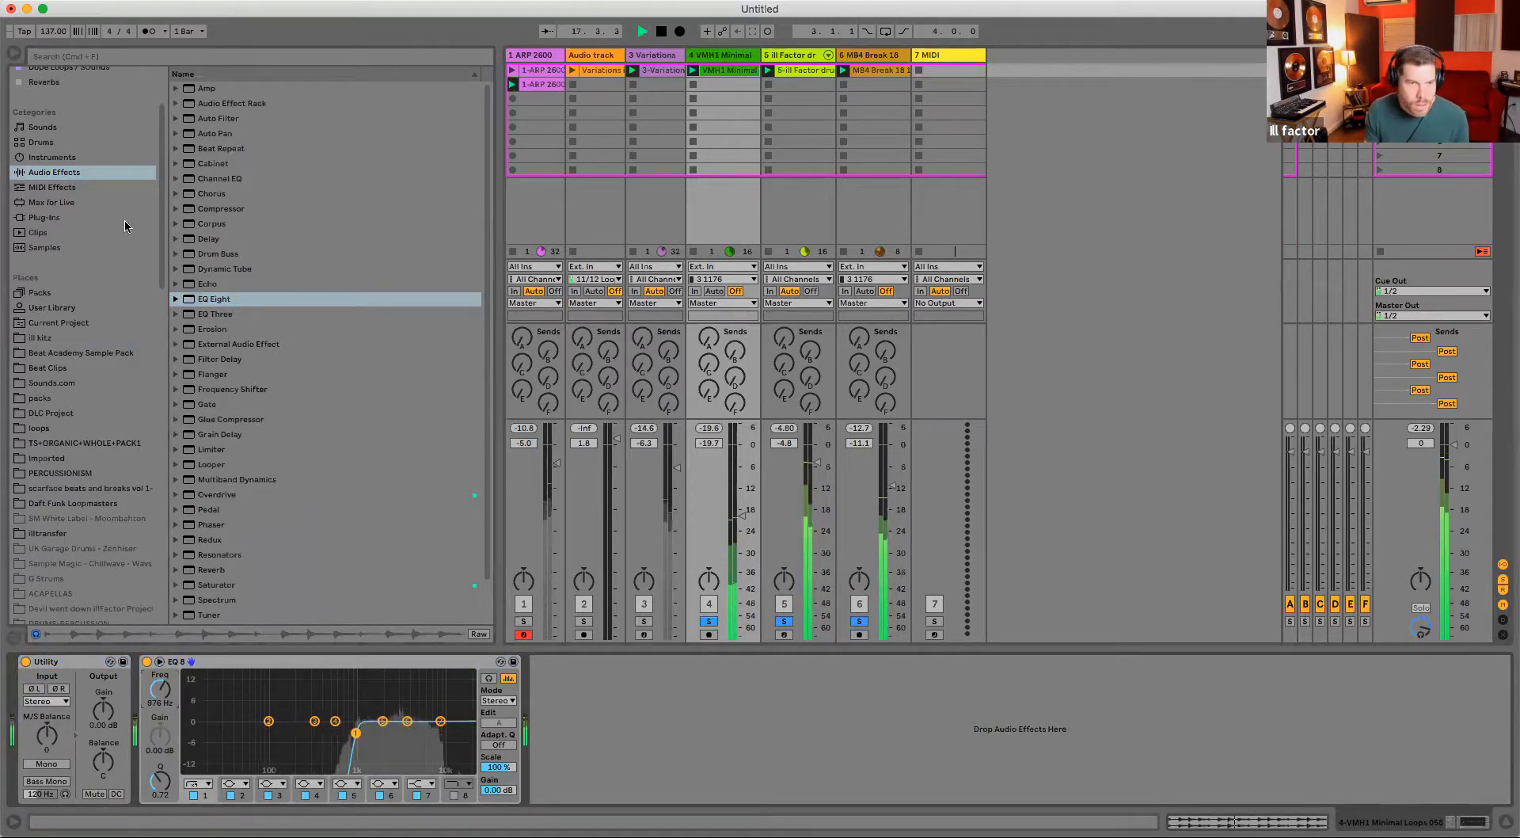
{"action": "key", "text": "space"}
- Find the MetaFlanger Stereo VST plug-in and load it on return track C
{"action": "left_click", "coordinate": [196, 62]}
{"action": "type", "text": "metaf"}
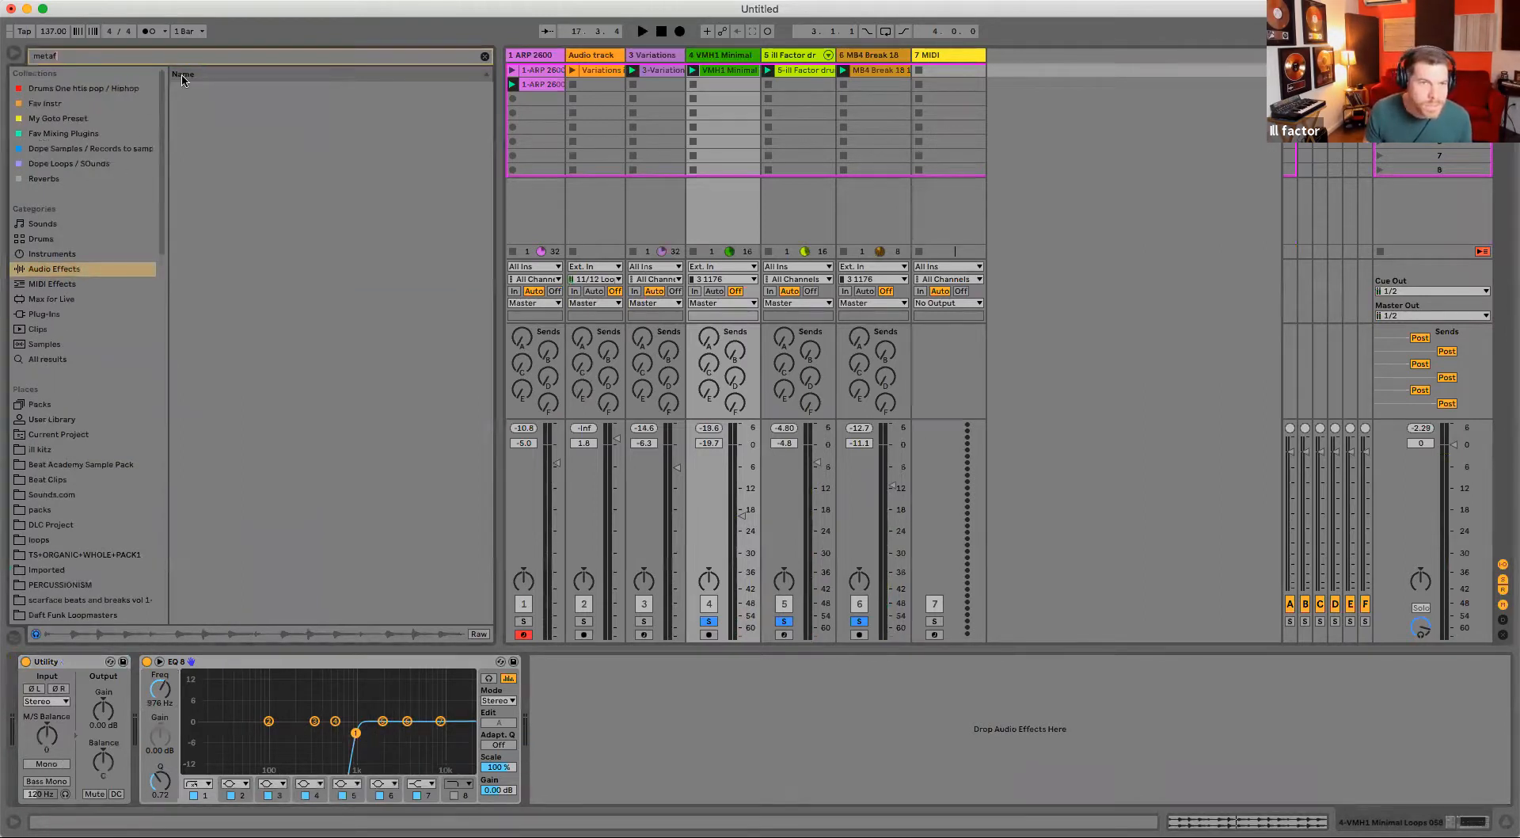
{"action": "left_click", "coordinate": [80, 315]}
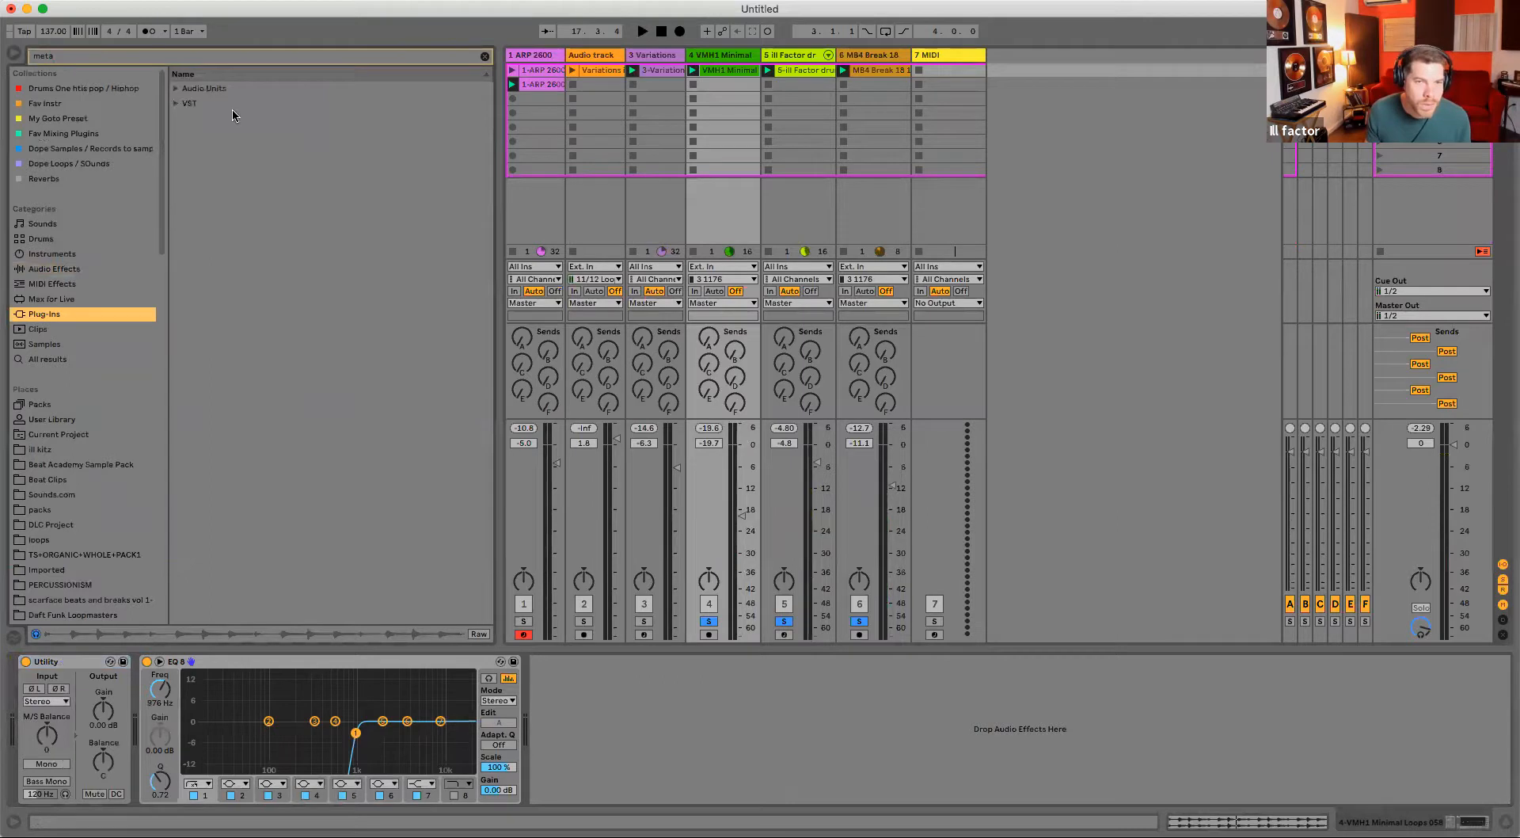
{"action": "left_click", "coordinate": [175, 105]}
{"action": "left_click", "coordinate": [184, 134]}
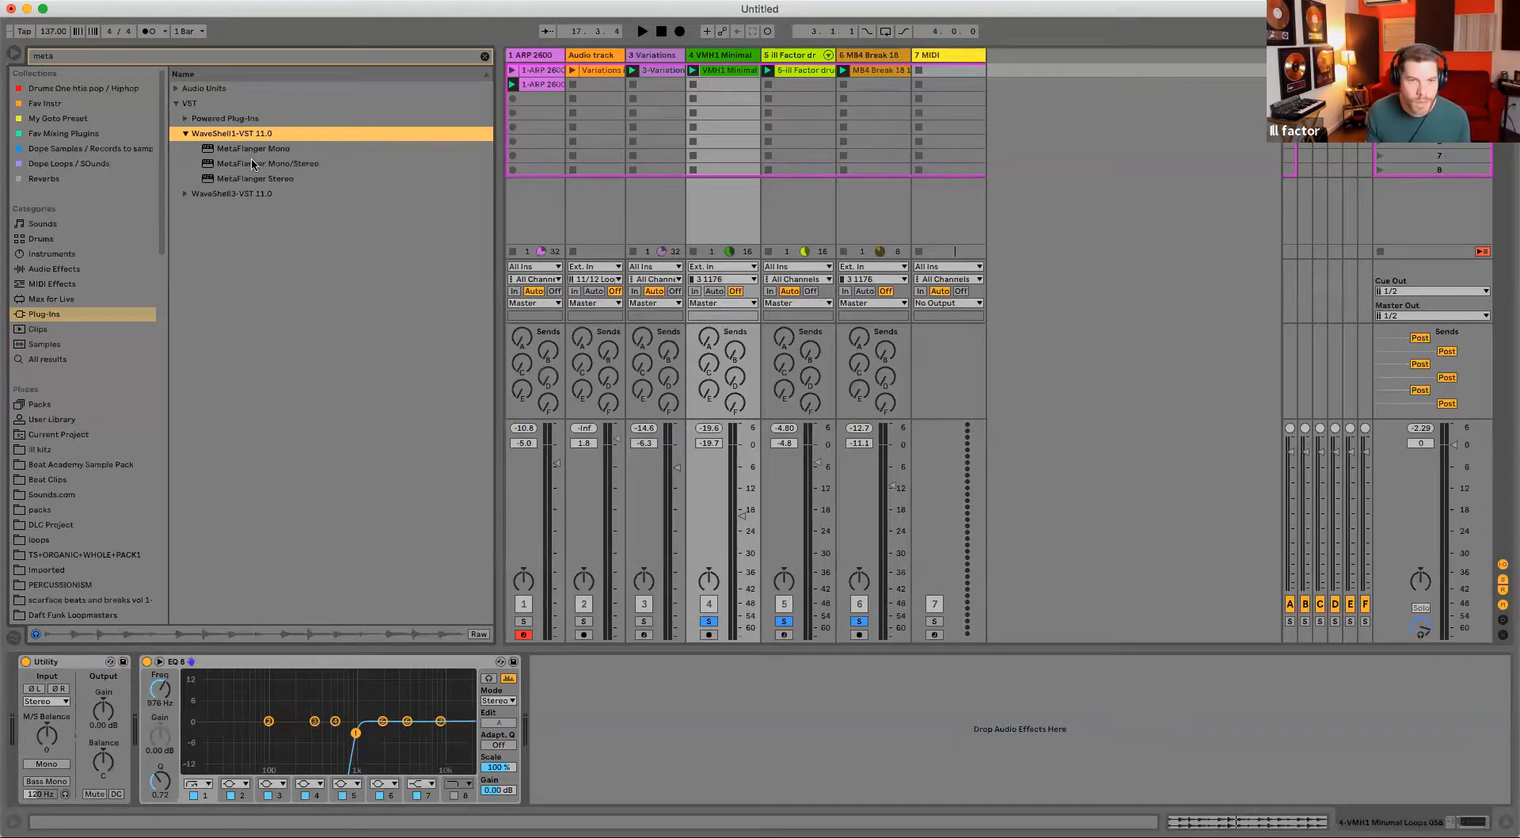
{"action": "left_click_drag", "start_coordinate": [245, 175], "coordinate": [1321, 111]}
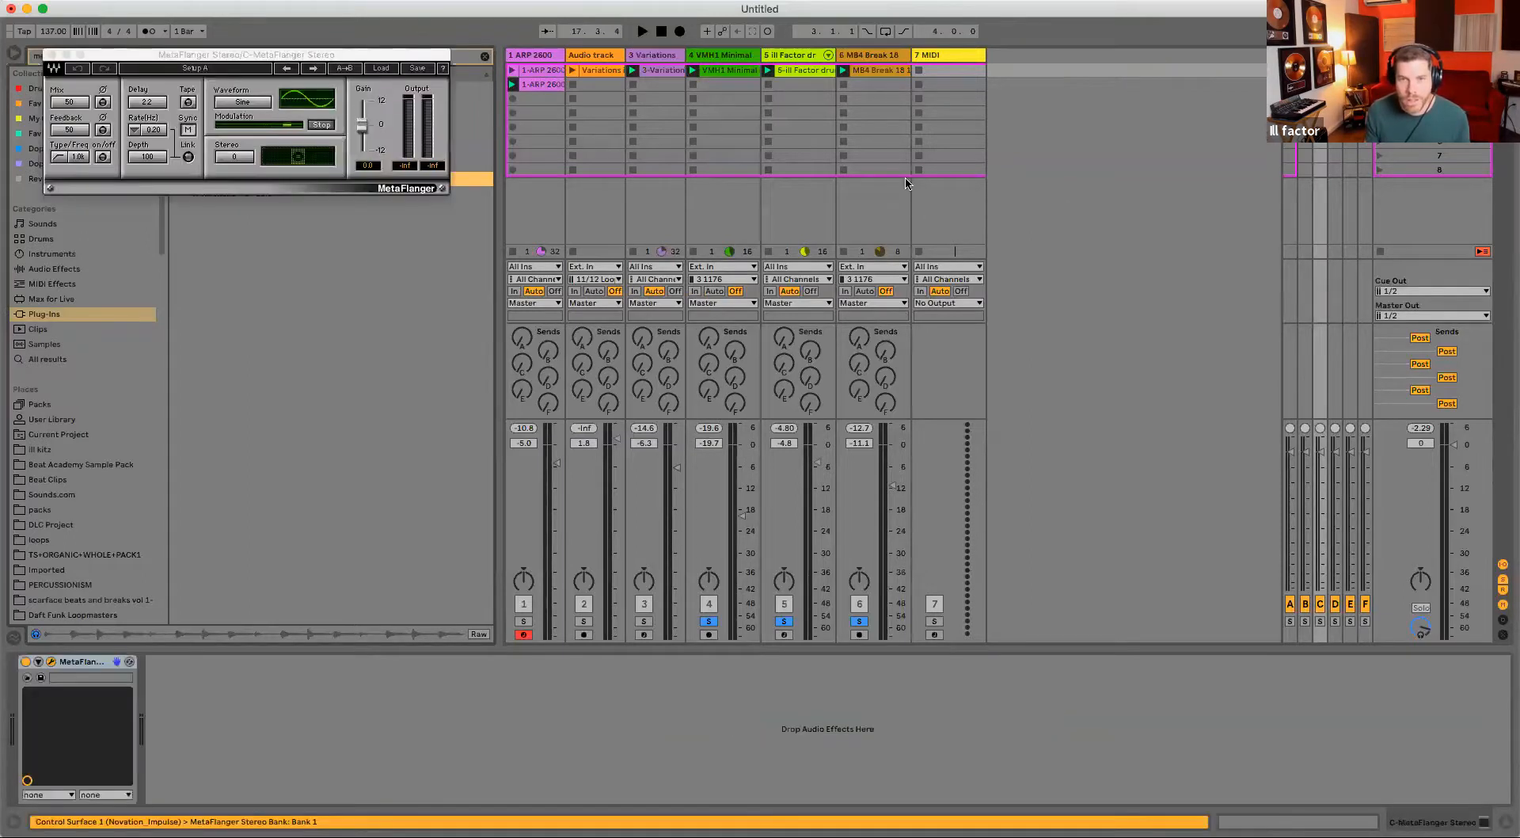
{"action": "key", "text": "space"}
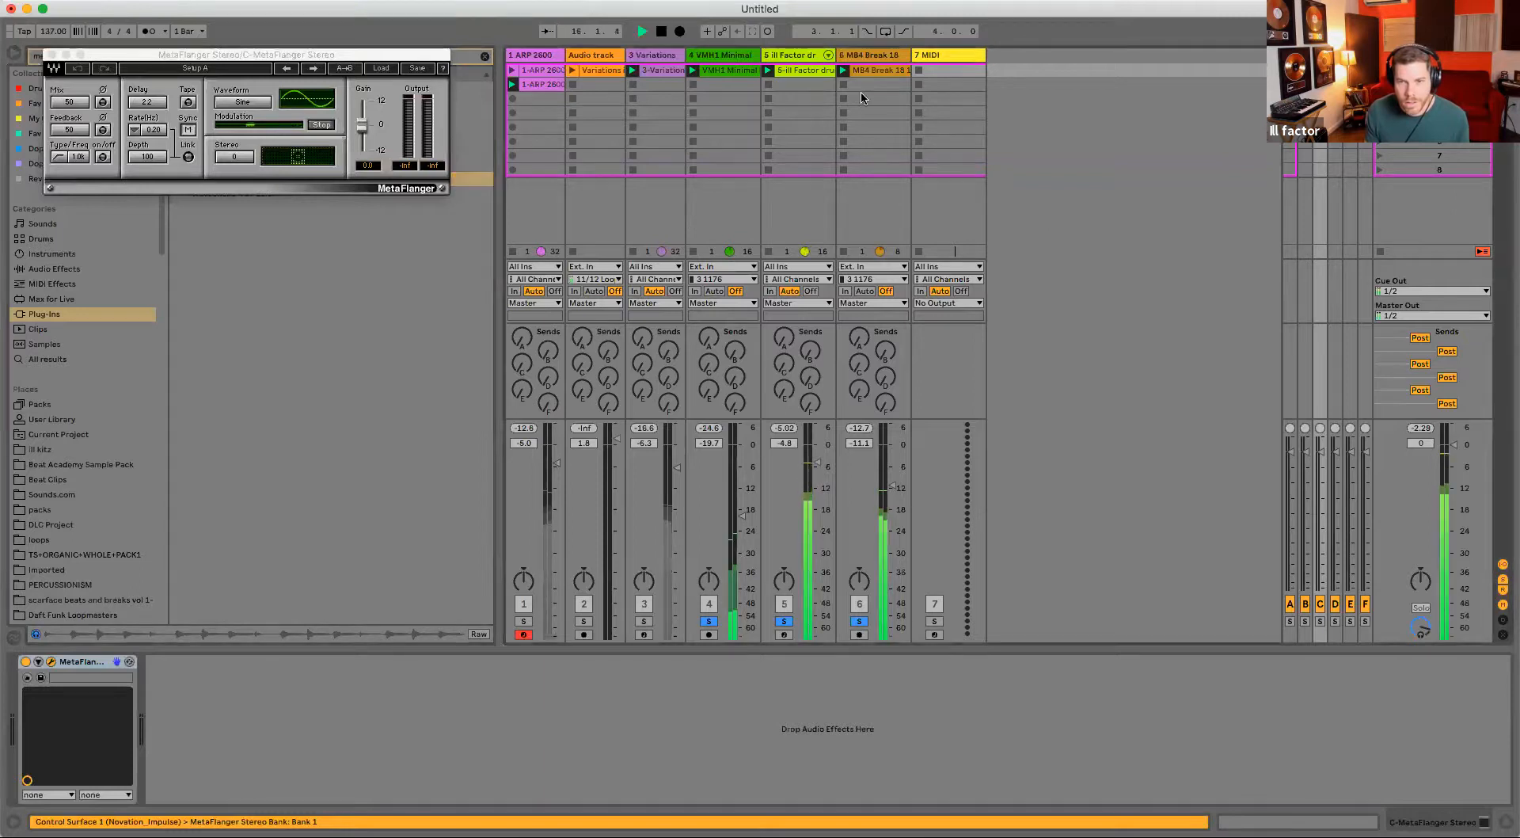
{"action": "key", "text": "space"}
- Move the percussion loop track after the break, group it with the drum kit and break tracks, and fold the group
{"action": "left_click", "coordinate": [869, 56]}
{"action": "left_click", "coordinate": [736, 56], "text": "shift"}
{"action": "left_click", "coordinate": [736, 56]}
{"action": "left_click", "coordinate": [867, 55]}
{"action": "left_click_drag", "start_coordinate": [716, 59], "coordinate": [902, 55]}
{"action": "left_click", "coordinate": [713, 57], "text": "shift"}
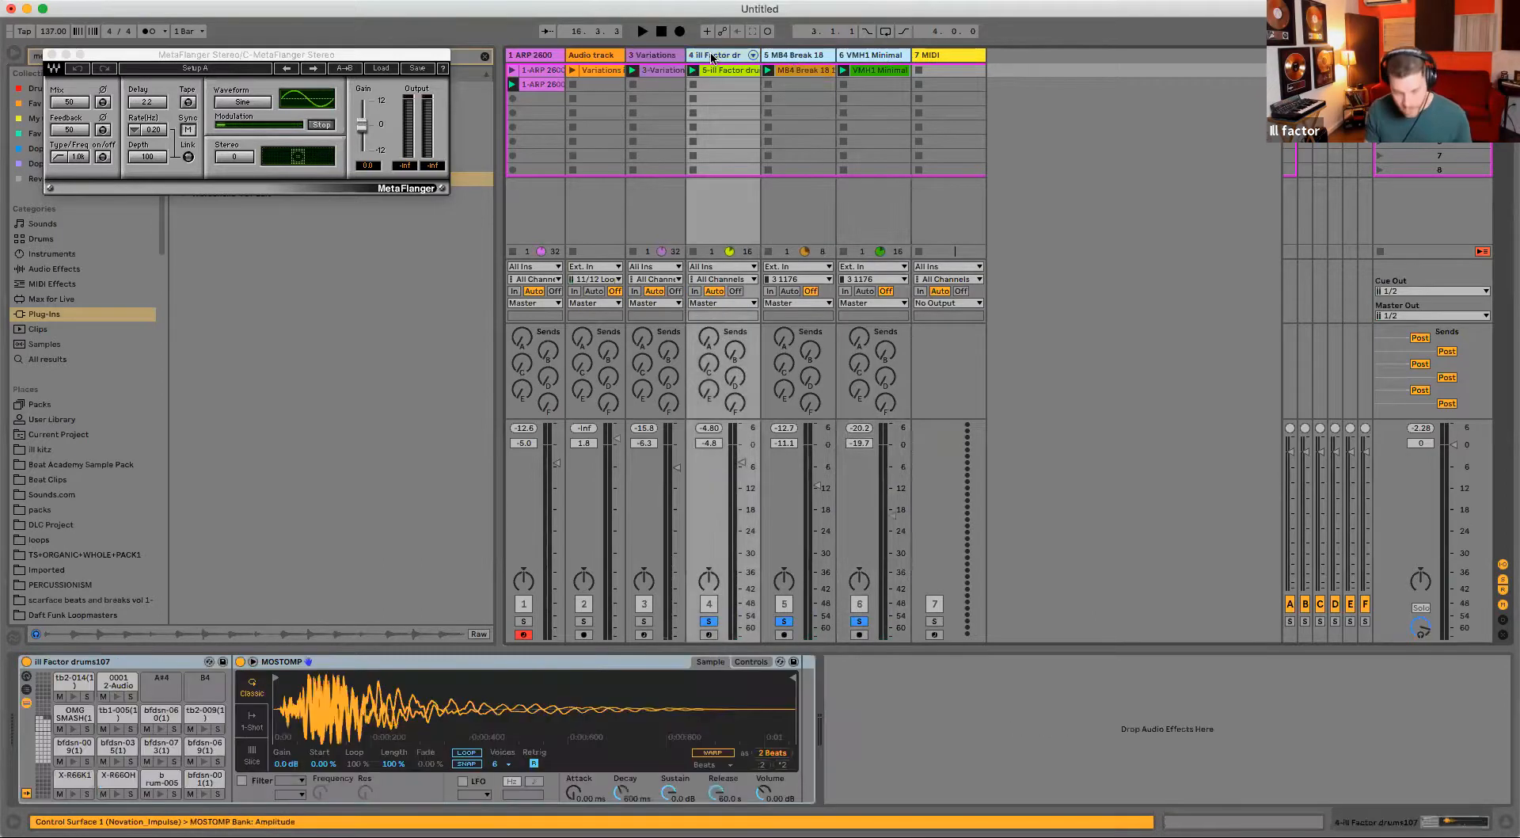
{"action": "key", "text": "super+g"}
{"action": "left_click", "coordinate": [753, 60]}
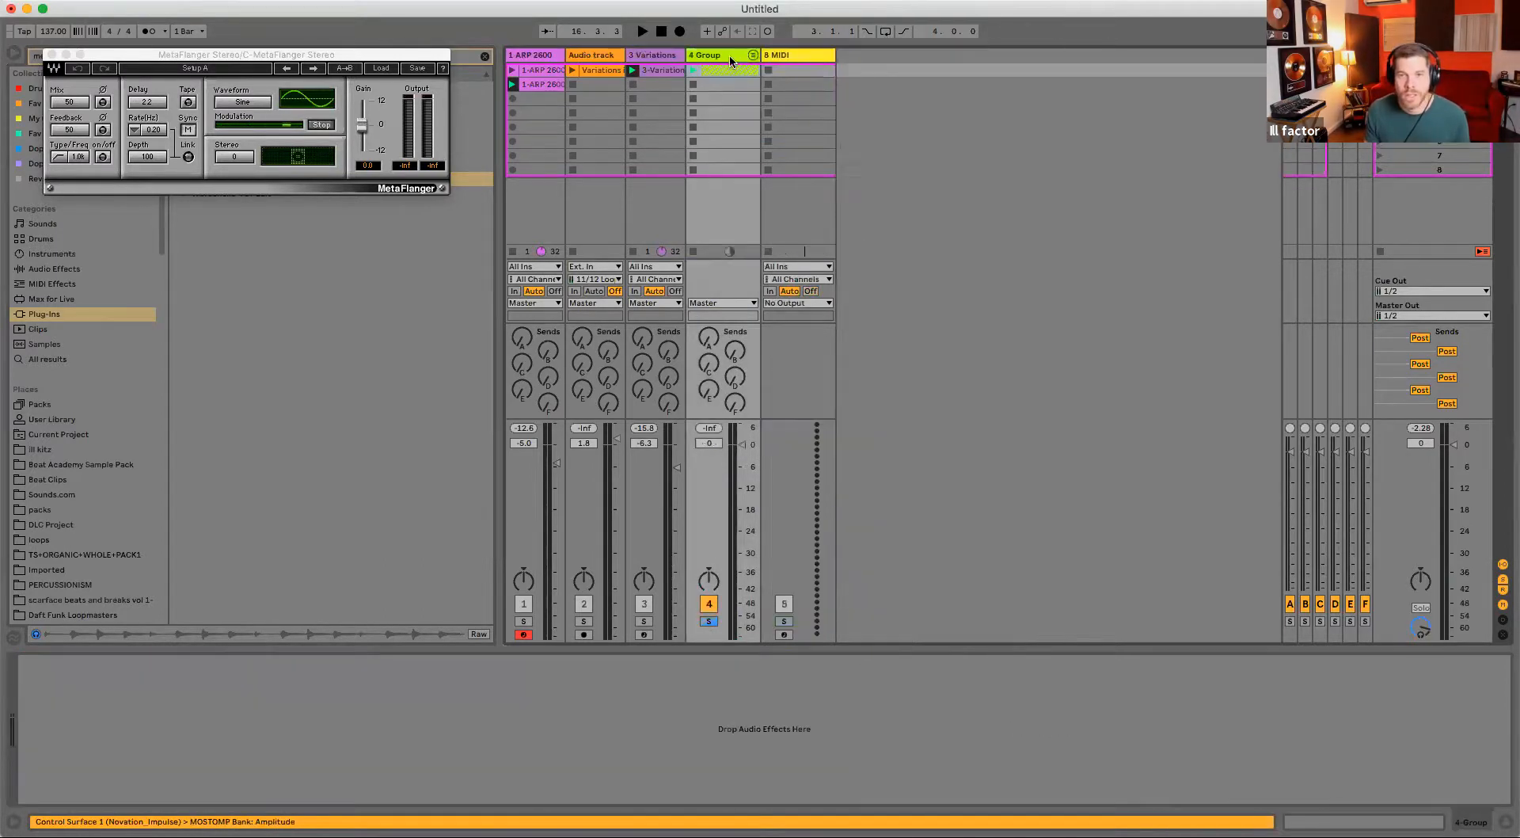
- Rename the track group as Drums and move it in front of the ARP 2600 track
{"action": "key", "text": "super+r"}
{"action": "type", "text": "Drums"}
{"action": "key", "text": "Return"}
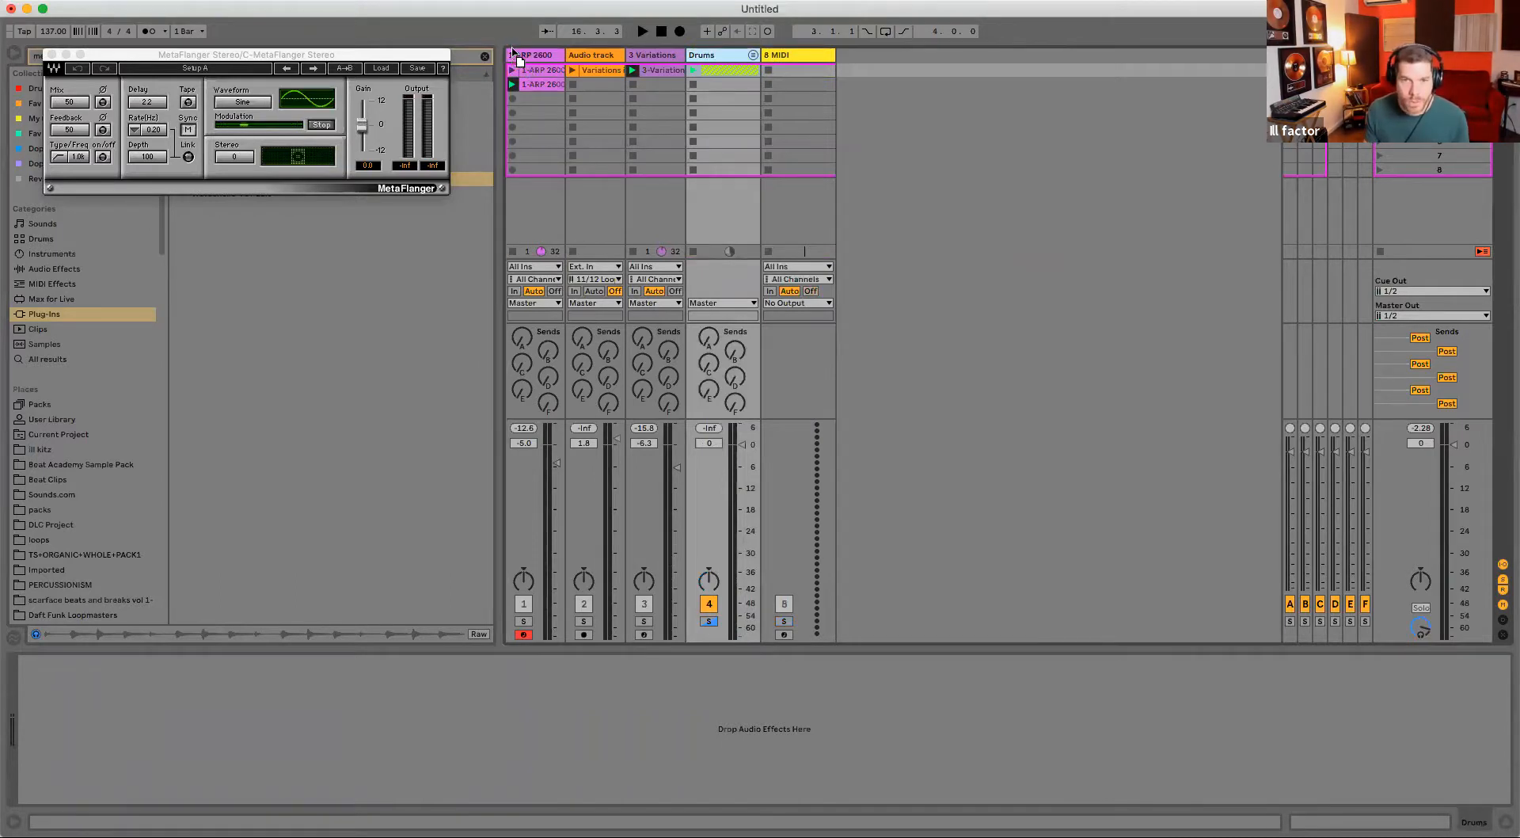
{"action": "left_click_drag", "start_coordinate": [511, 56], "coordinate": [511, 56]}
- Raise the Drums group's send C to about -6.8 dB and audition the flanged drums
{"action": "key", "text": "space"}
{"action": "key", "text": "space"}
{"action": "left_click_drag", "start_coordinate": [530, 368], "coordinate": [530, 353]}
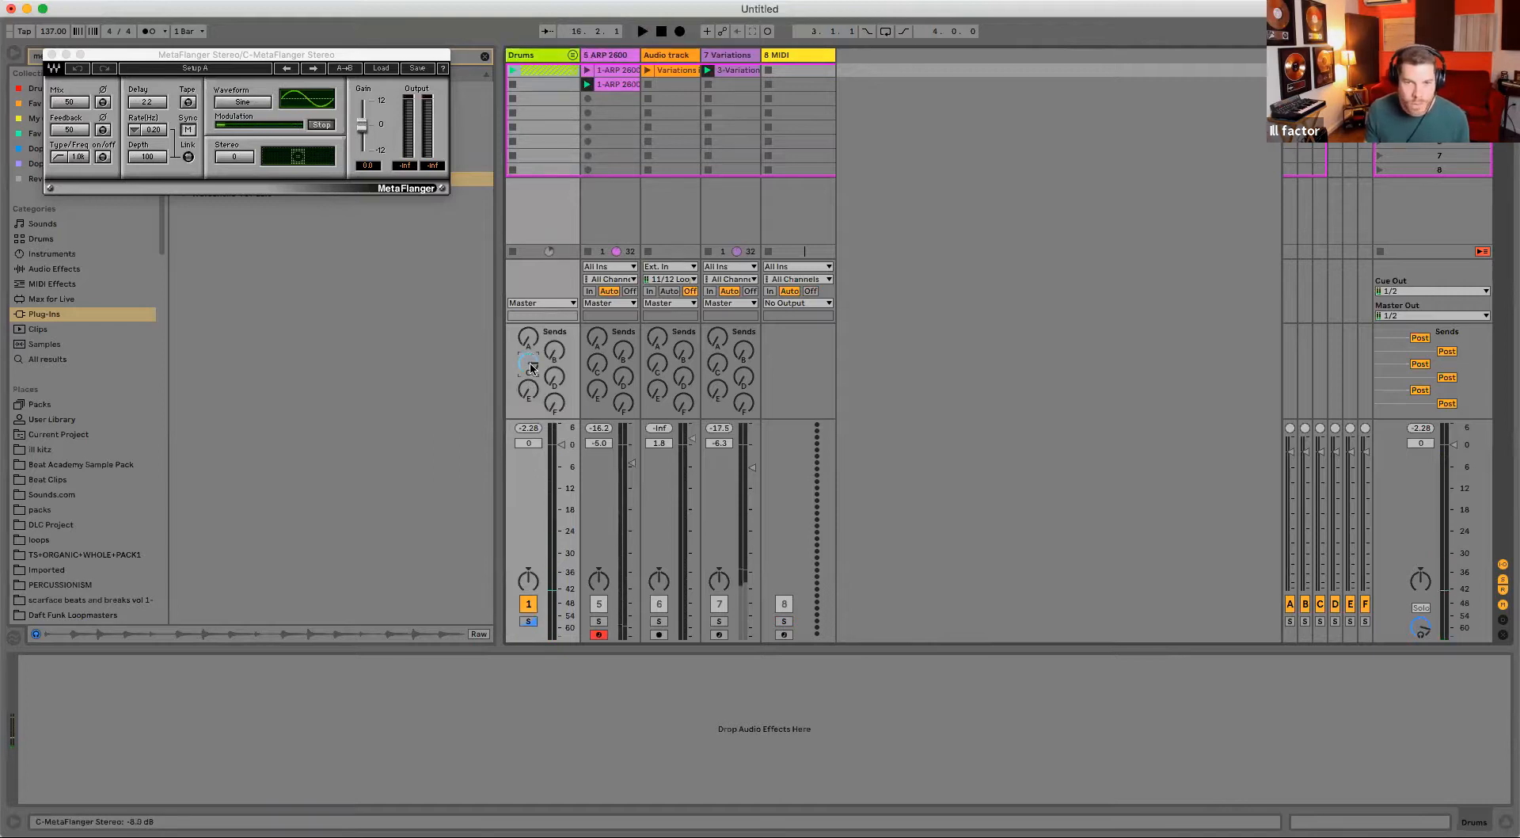
{"action": "key", "text": "space"}
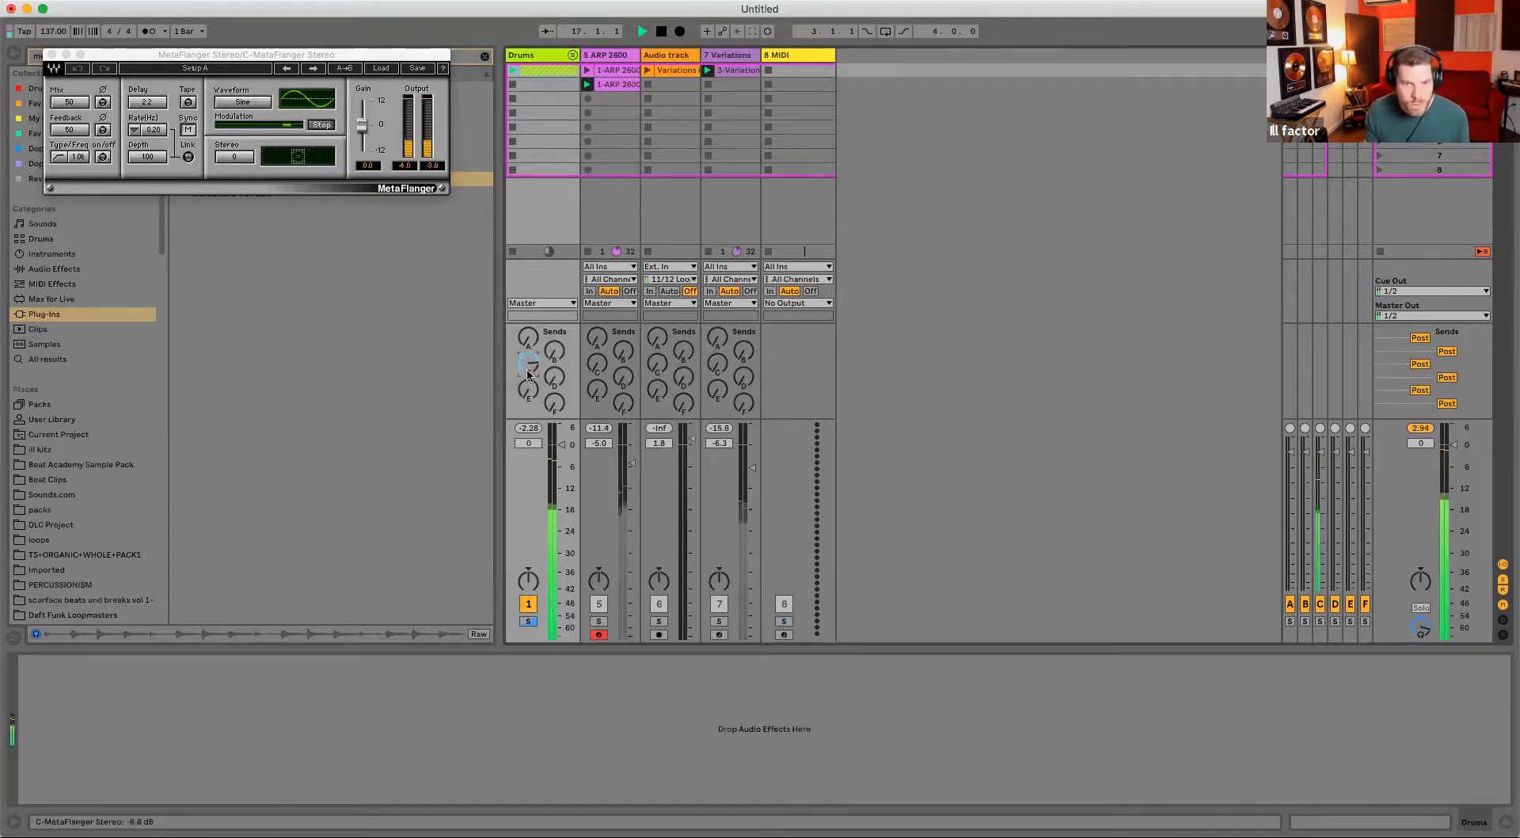
{"action": "key", "text": "space"}
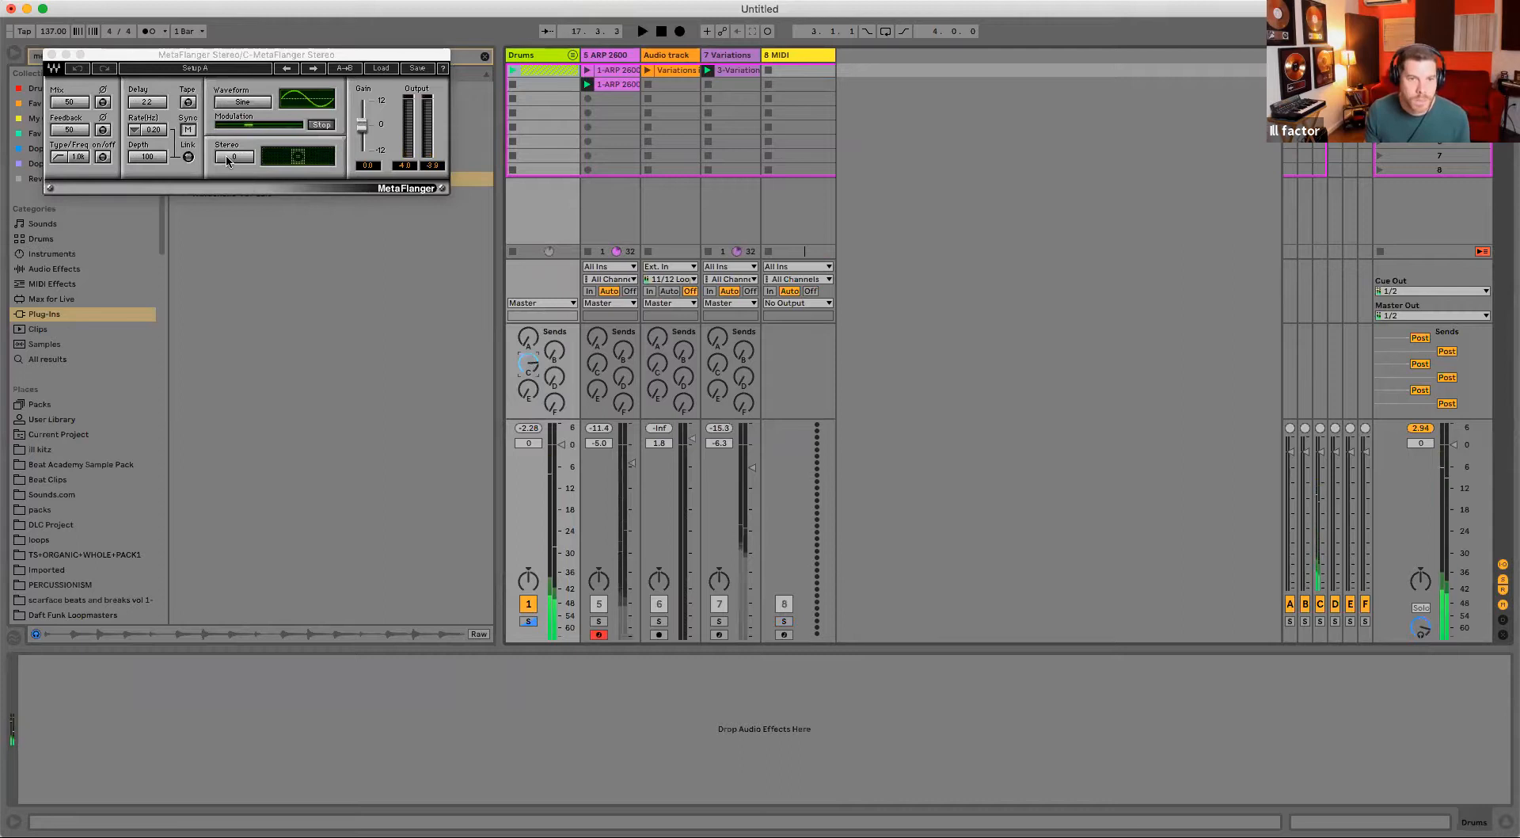
- Set MetaFlanger's stereo value to 151 and its mix to 100, and close the plug-in window
{"action": "left_click_drag", "start_coordinate": [228, 161], "coordinate": [228, 127]}
{"action": "left_click", "coordinate": [69, 101]}
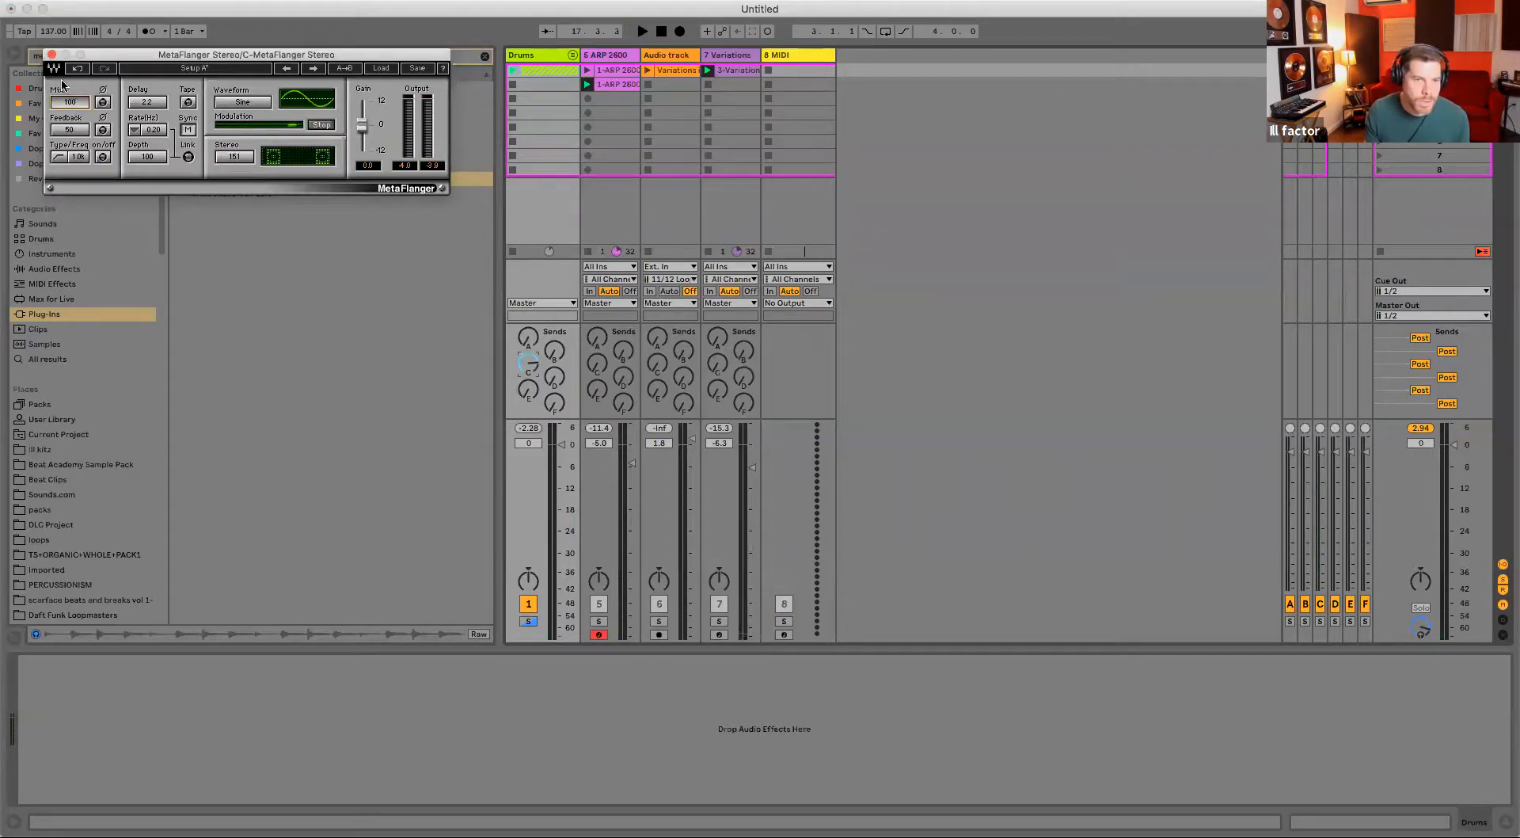
{"action": "left_click", "coordinate": [51, 55]}
- Insert an EQ Eight before MetaFlanger on return C with a low cut at 240 Hz
{"action": "left_click", "coordinate": [87, 269]}
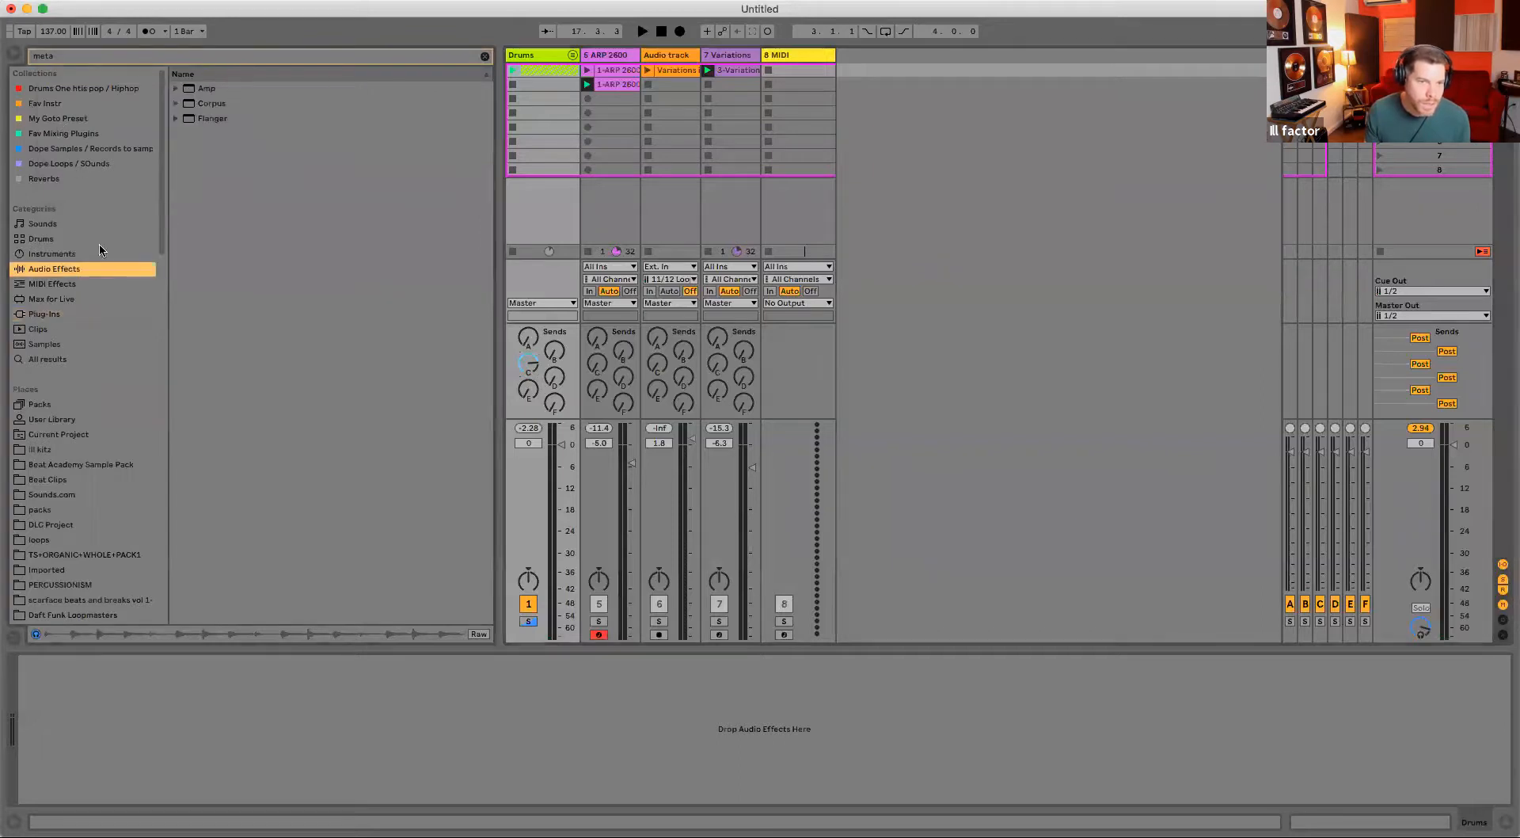
{"action": "left_click", "coordinate": [484, 59]}
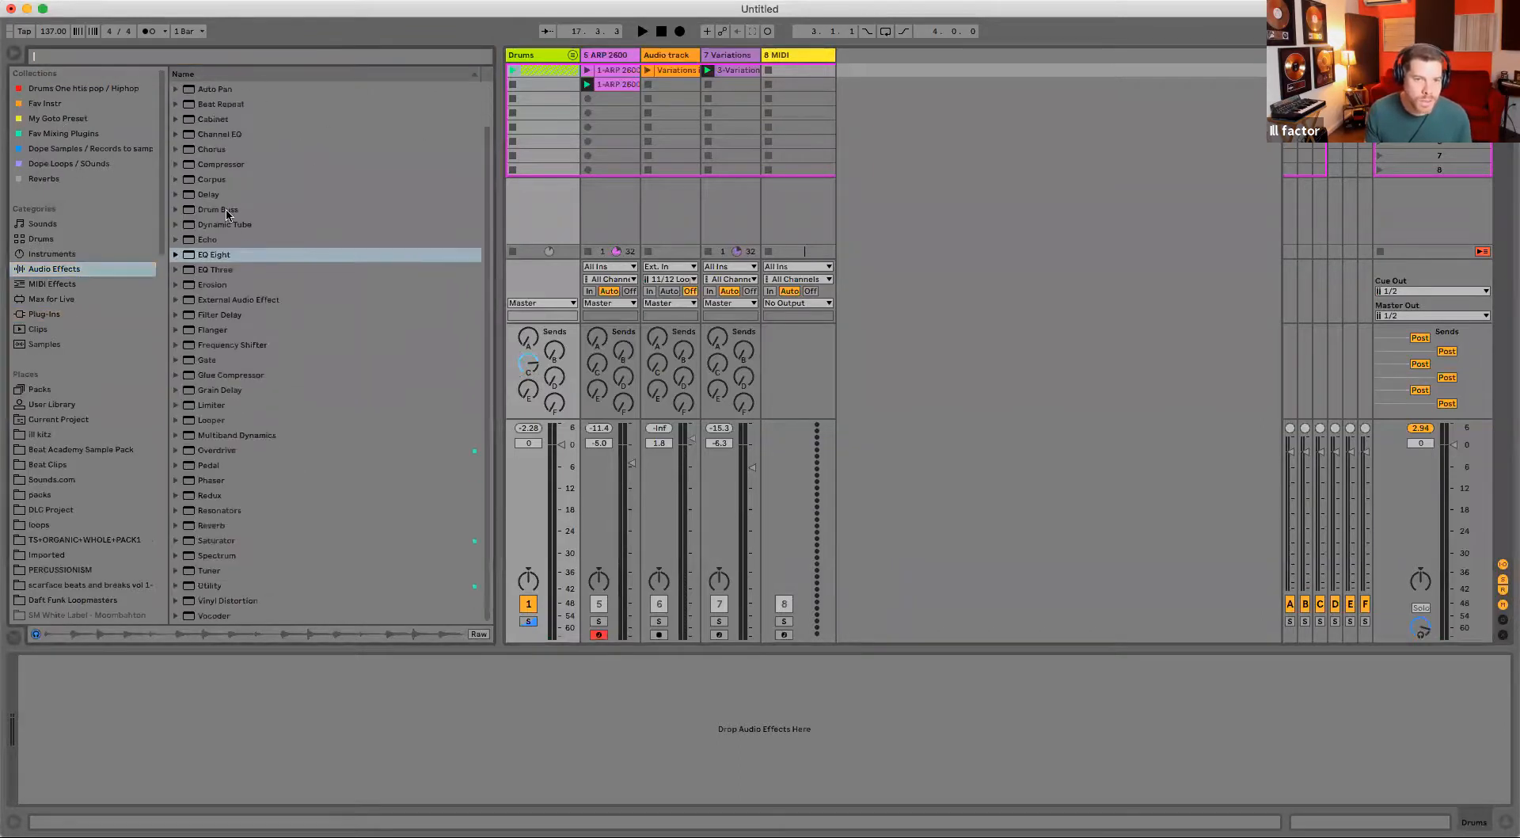
{"action": "left_click", "coordinate": [206, 256]}
{"action": "left_click_drag", "start_coordinate": [206, 255], "coordinate": [177, 795]}
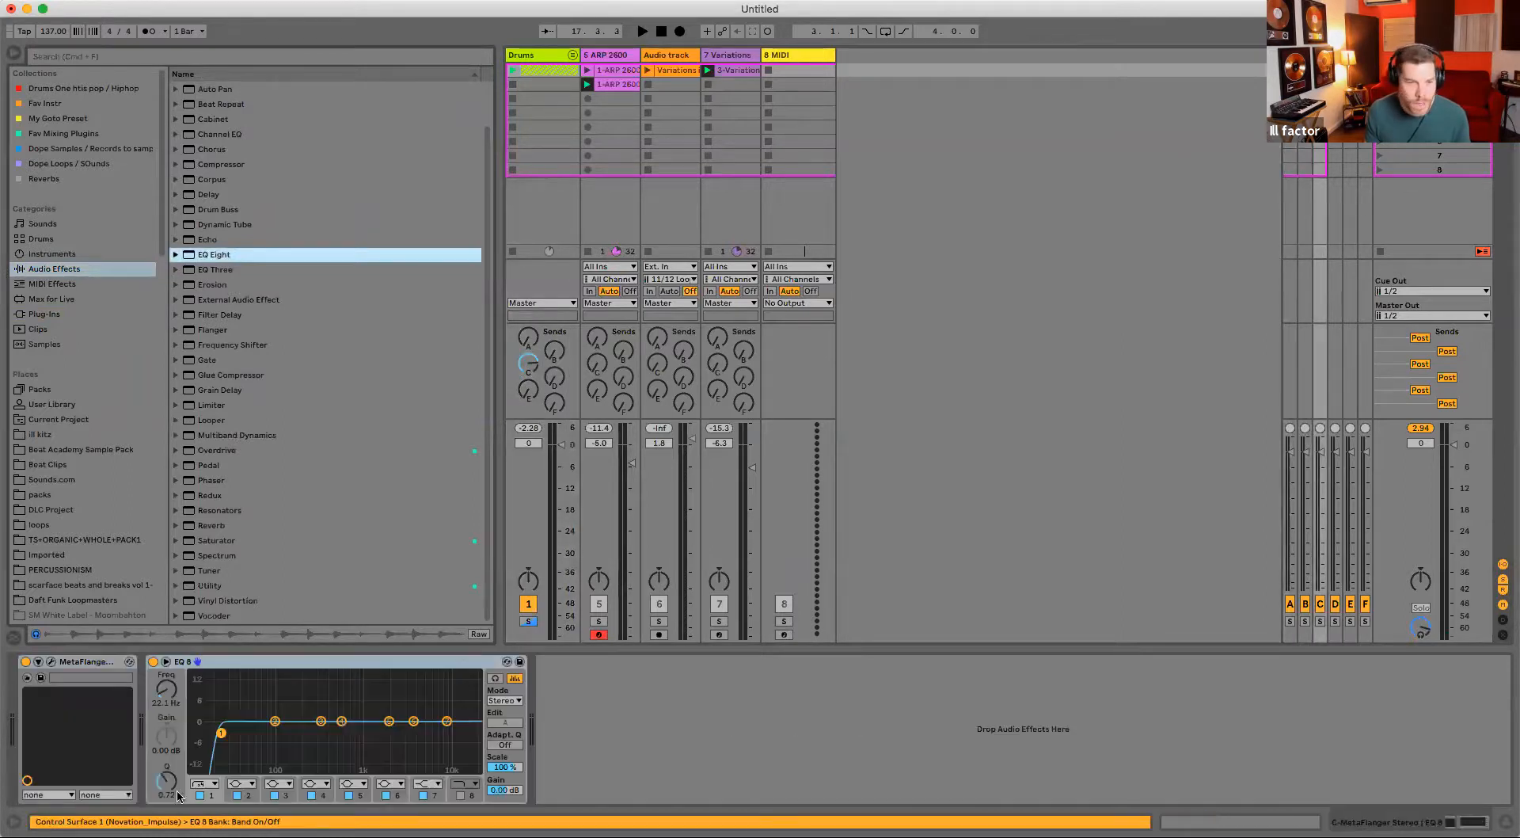
{"action": "key", "text": "space"}
{"action": "left_click_drag", "start_coordinate": [168, 695], "coordinate": [44, 687]}
- Lower the Drums group to -2.0 dB and balance the soloed ARP 2600 track against it at -6.5 dB
{"action": "left_click_drag", "start_coordinate": [561, 445], "coordinate": [562, 452]}
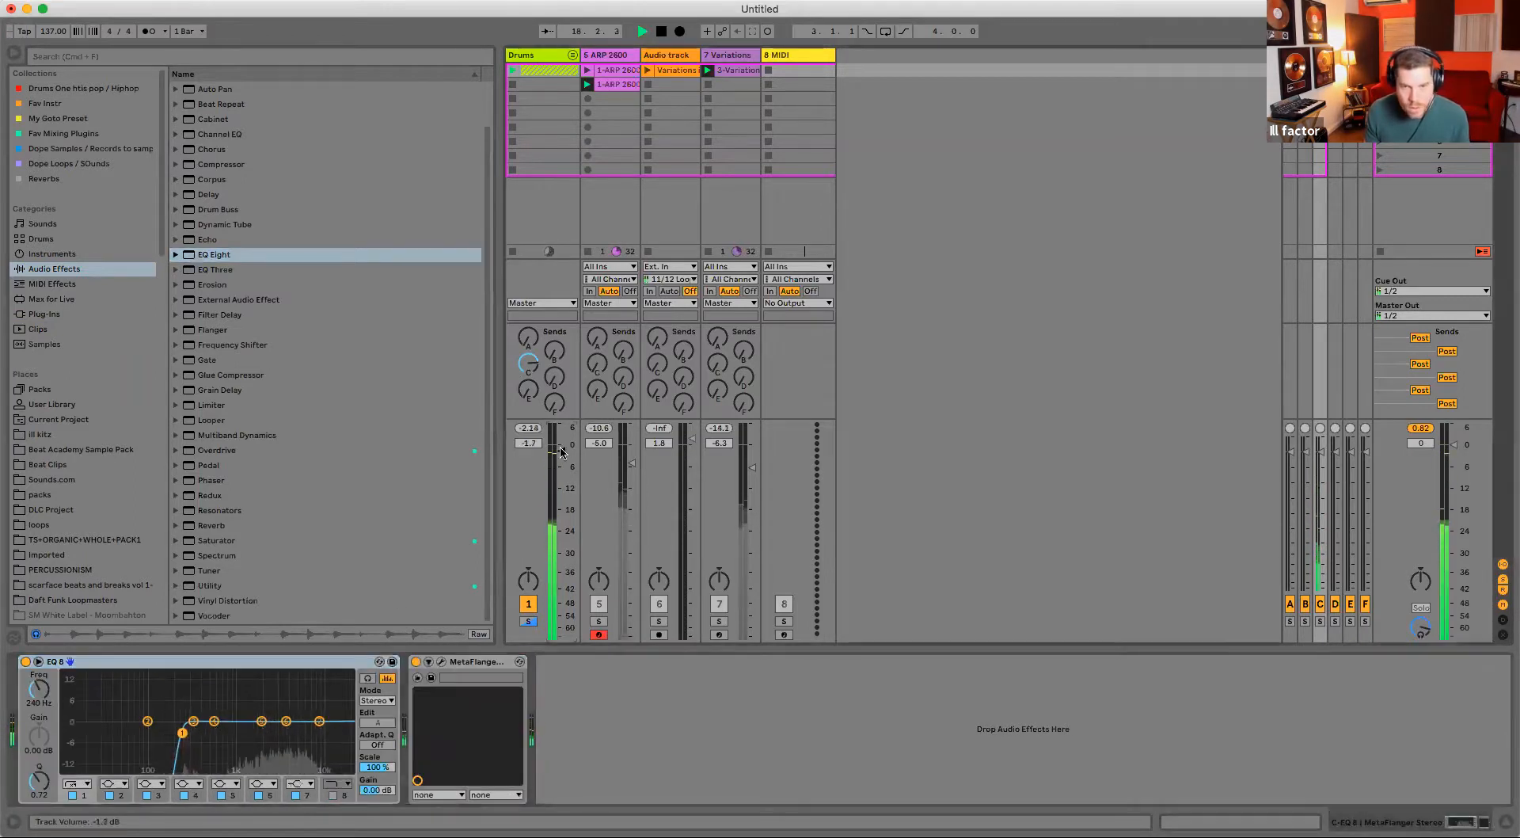
{"action": "key", "text": "space"}
{"action": "left_click", "coordinate": [598, 621], "text": "super"}
{"action": "key", "text": "space"}
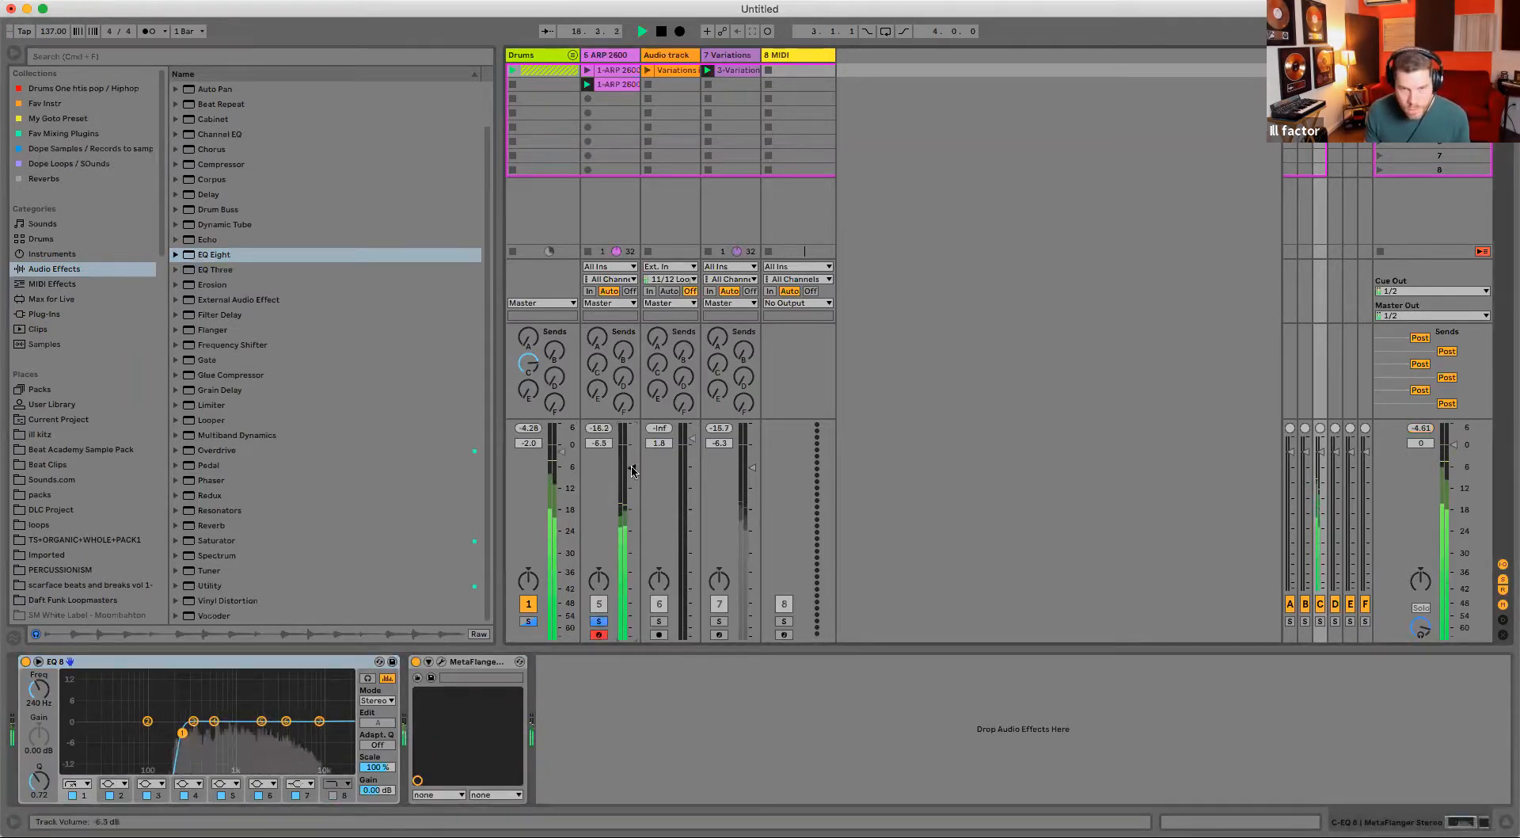
{"action": "left_click", "coordinate": [608, 60]}
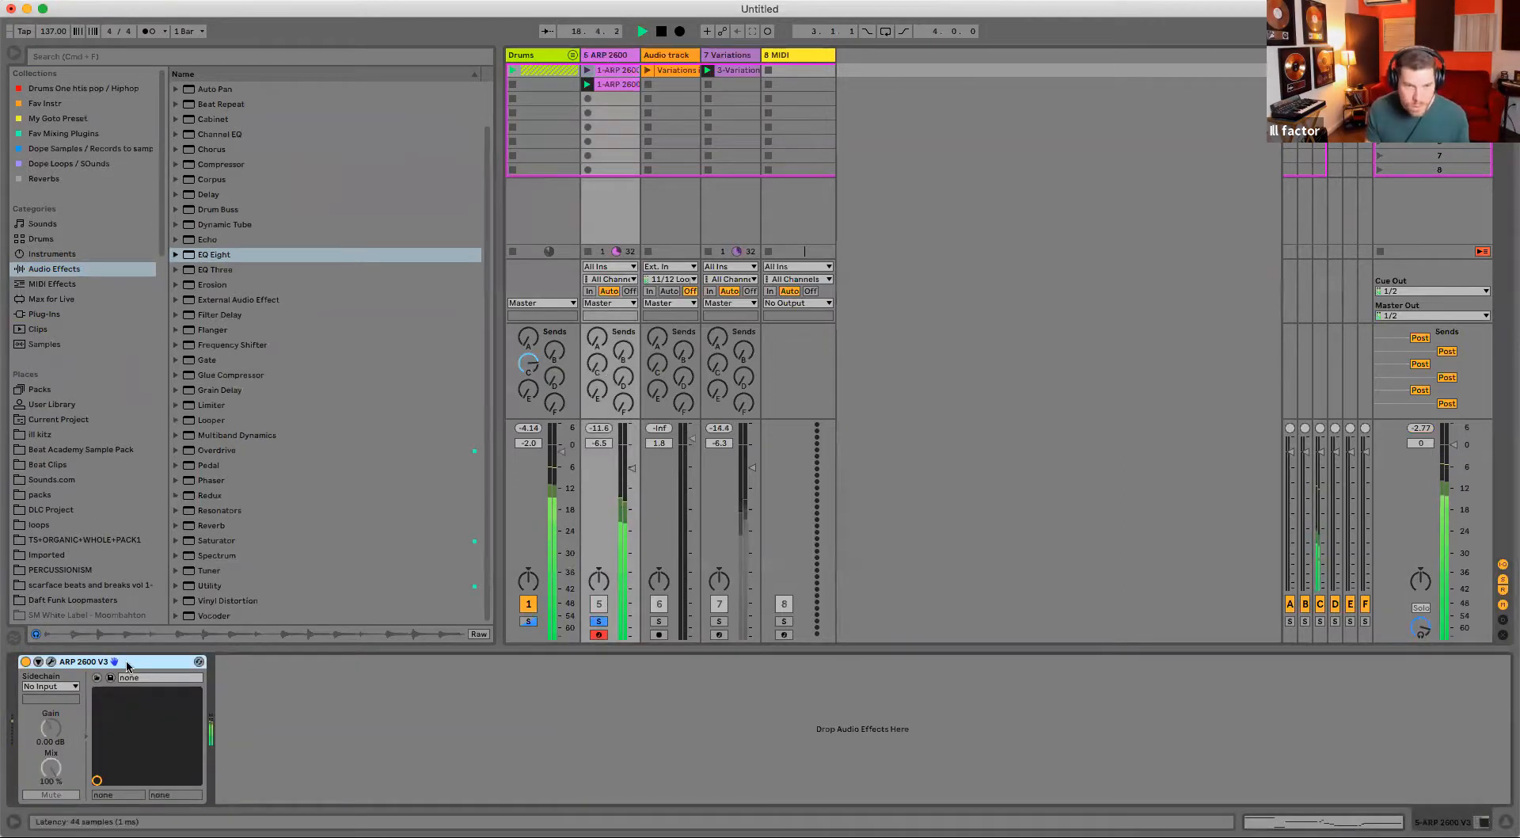
- Bring the Variations track into the mix at -3.2 dB and lower the ARP 2600 track to -9.2 dB
{"action": "left_click", "coordinate": [719, 622]}
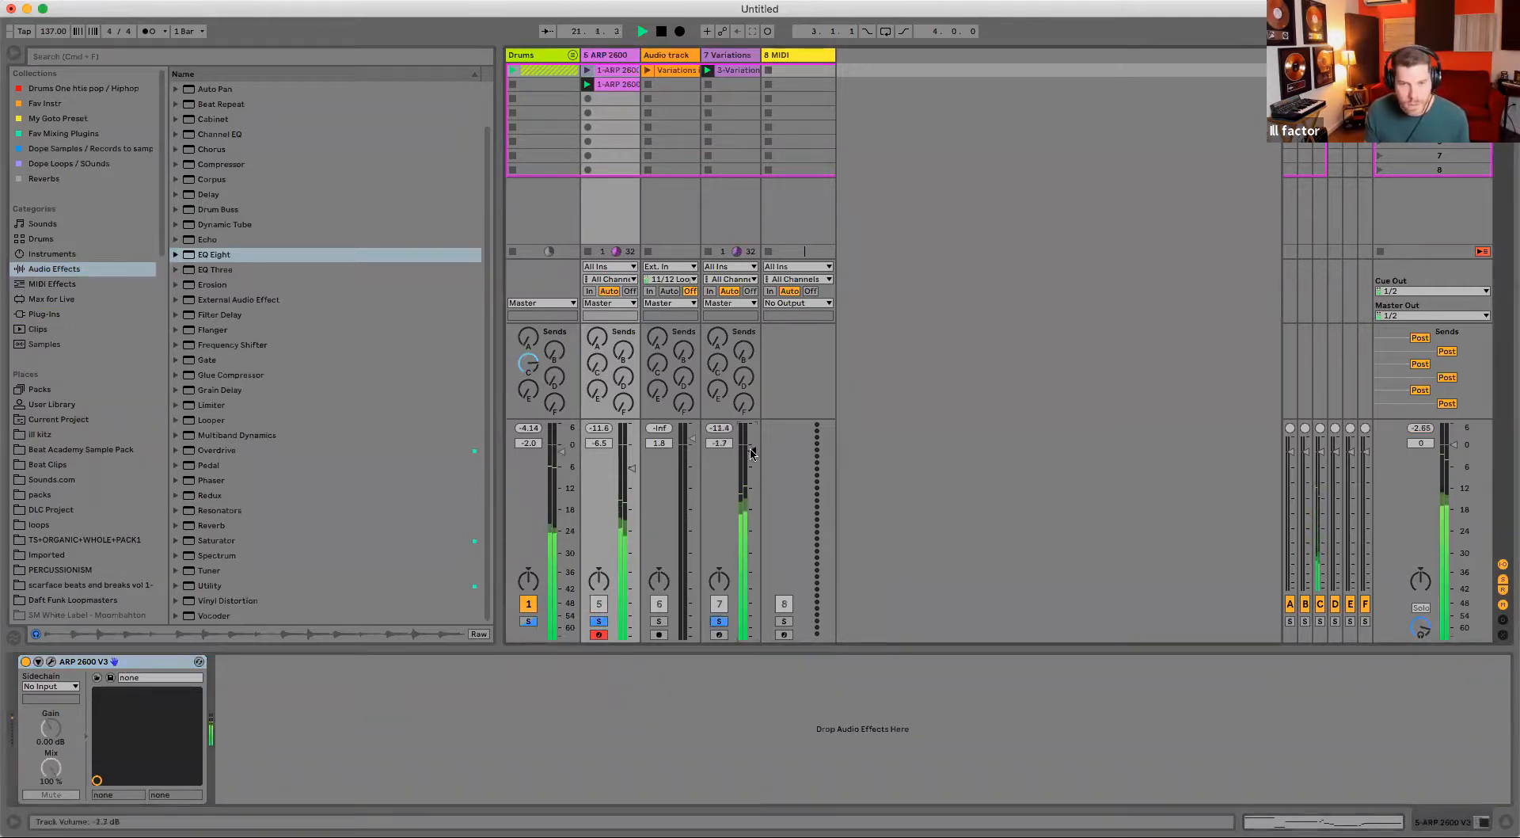
{"action": "left_click", "coordinate": [599, 621]}
{"action": "left_click", "coordinate": [599, 623]}
{"action": "left_click", "coordinate": [598, 623]}
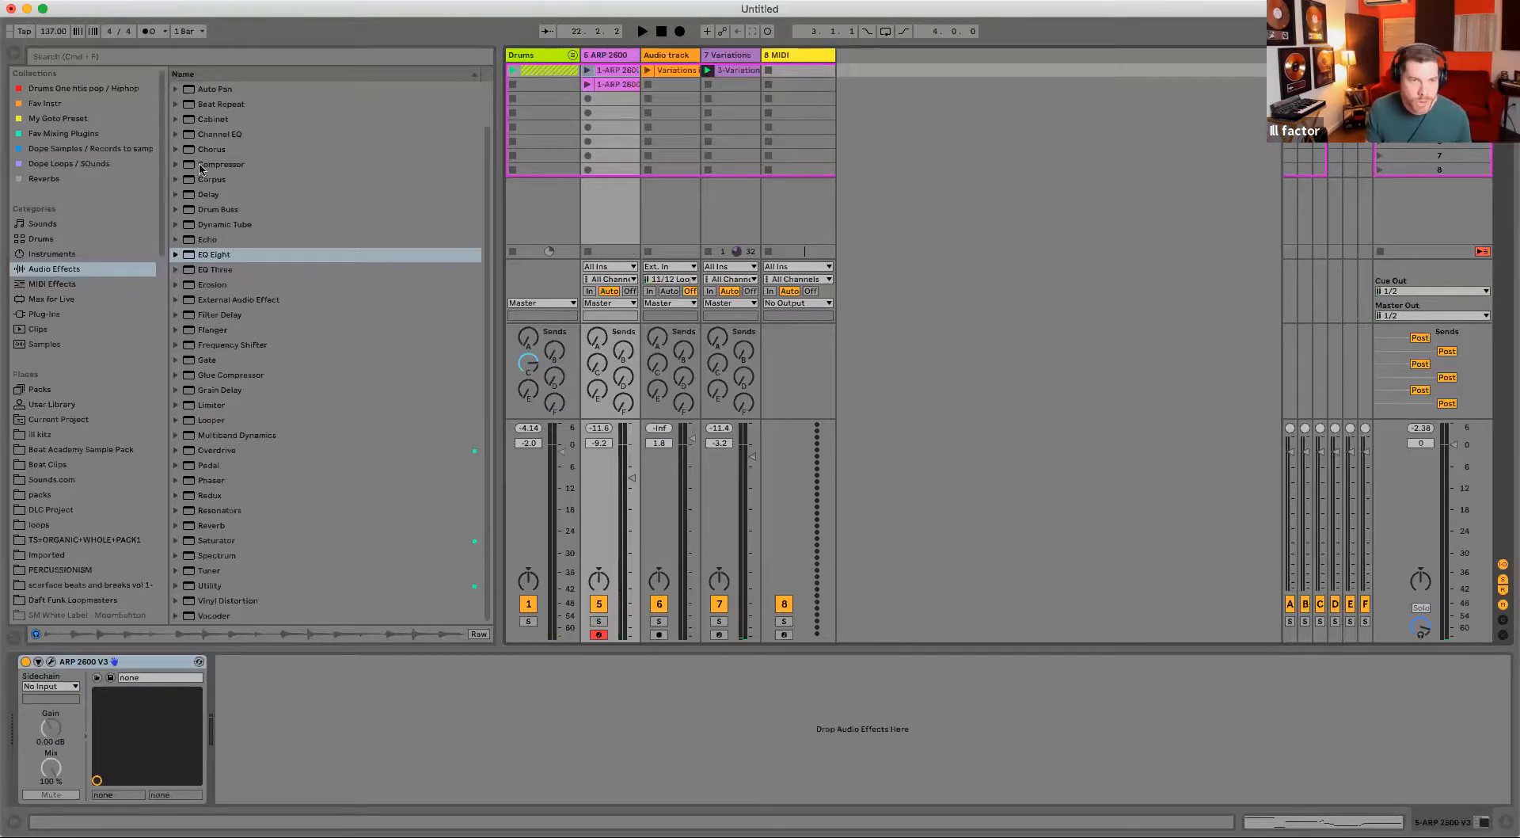
- Load New ill 808-1.adg from the Drums collection onto the empty MIDI track and select its first clip slot
{"action": "left_click", "coordinate": [87, 88]}
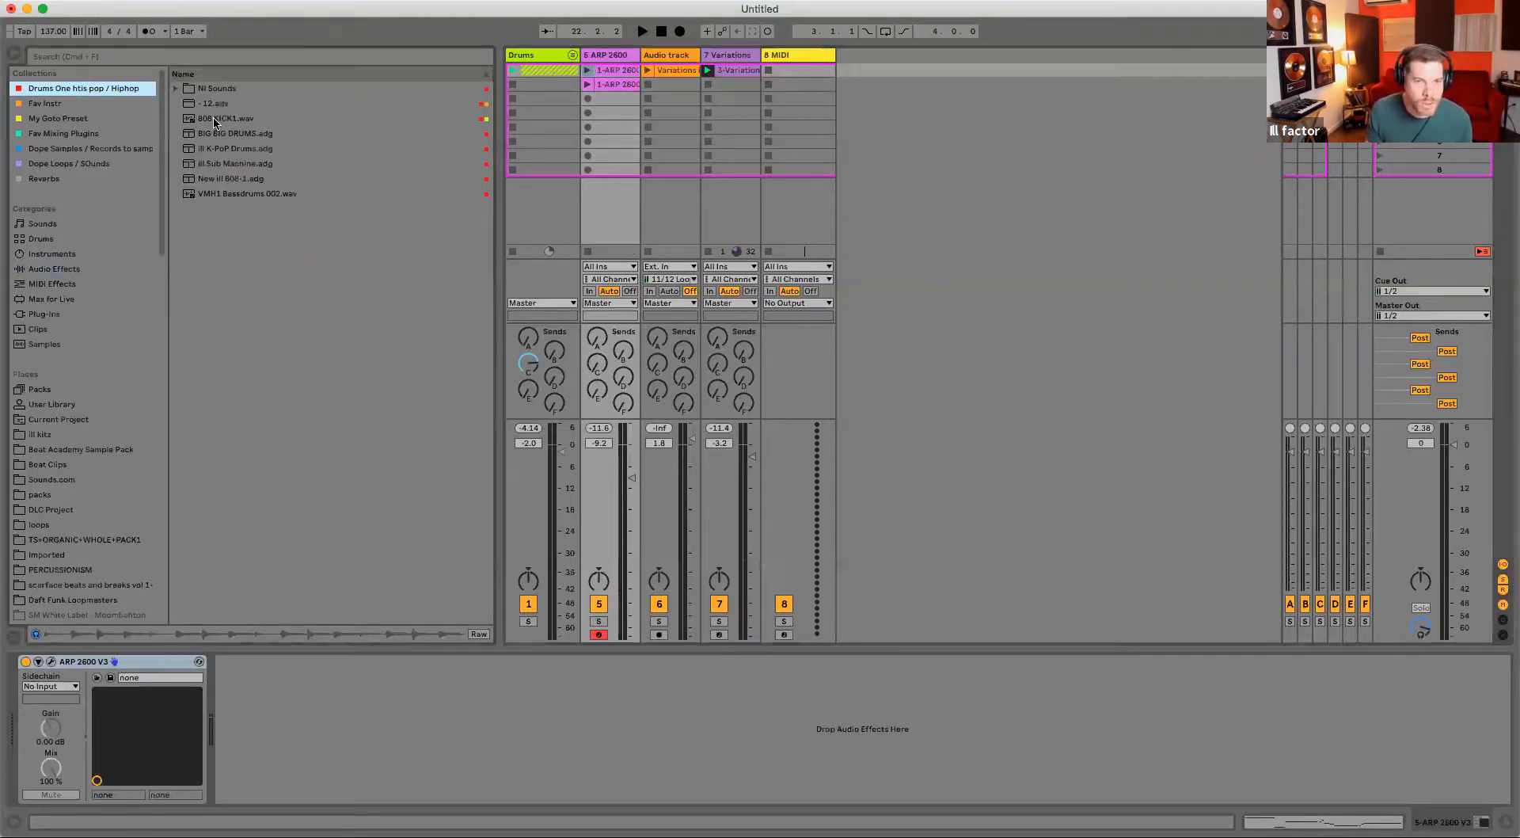
{"action": "left_click_drag", "start_coordinate": [210, 182], "coordinate": [797, 107]}
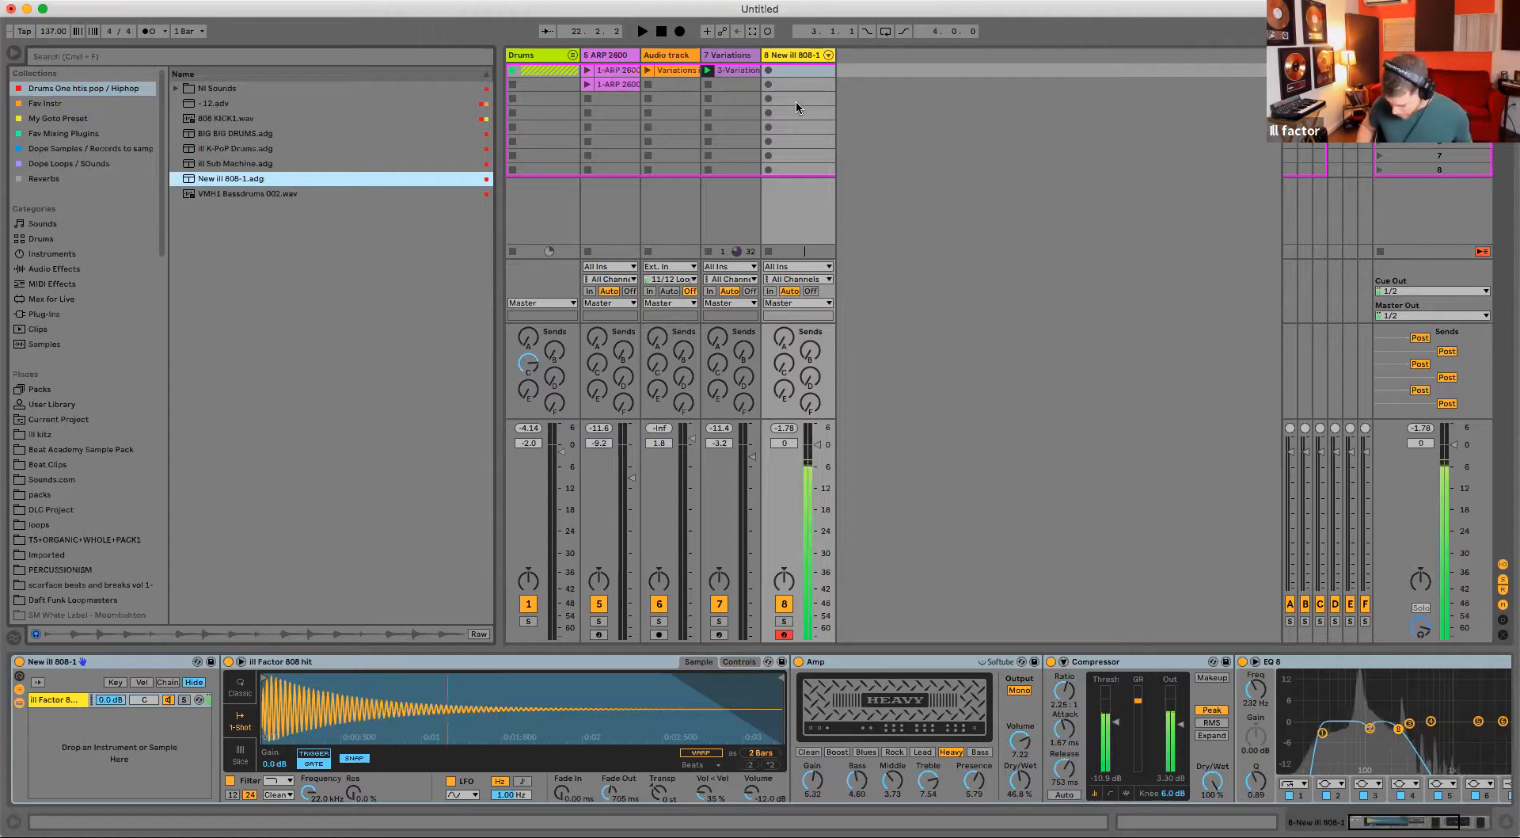
{"action": "left_click", "coordinate": [802, 72]}
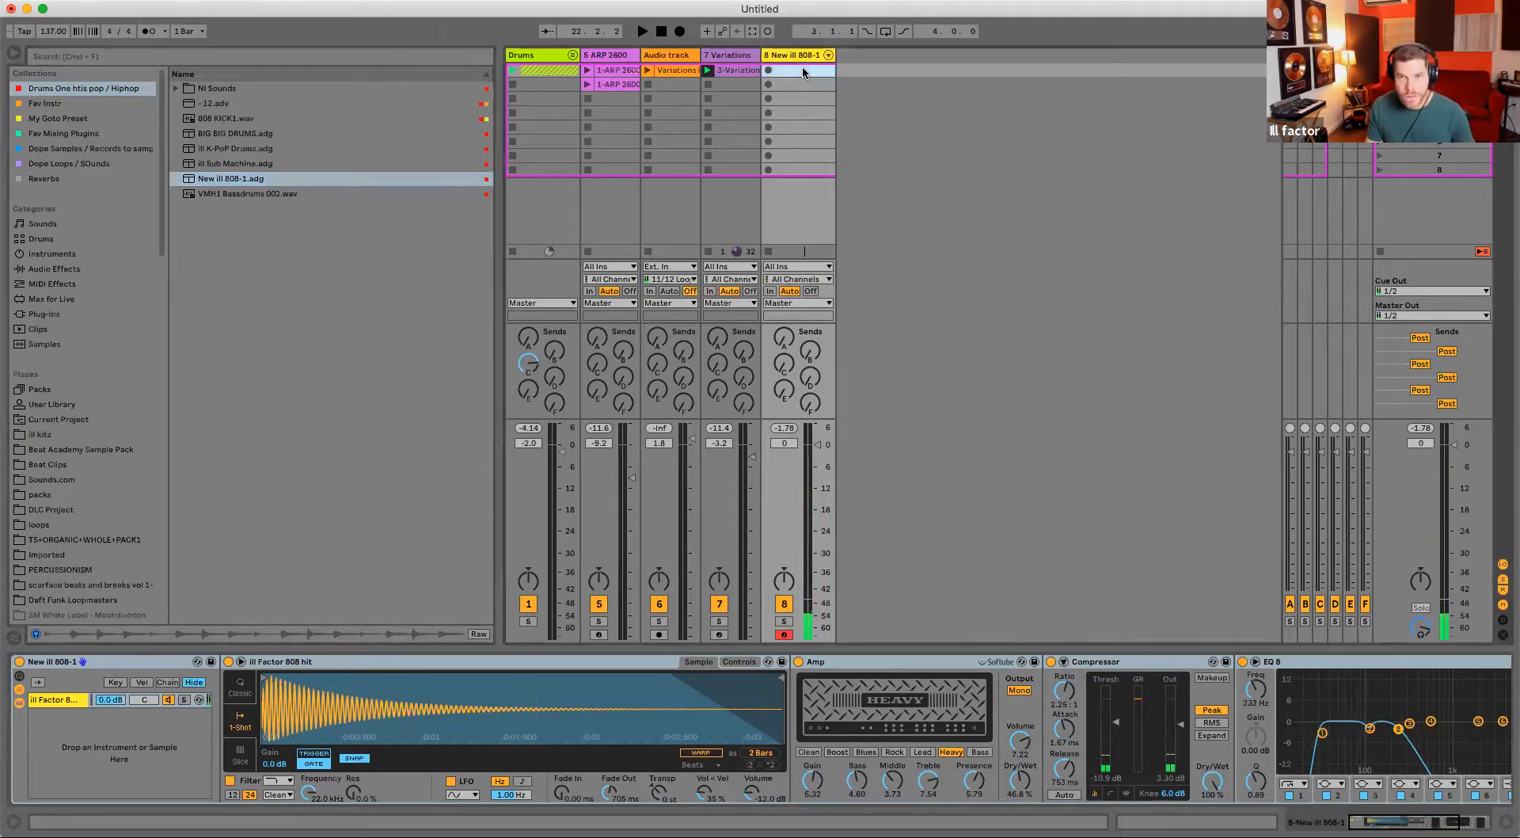
- Raise the song tempo to 140 BPM while trying out the 808 over the beat
{"action": "key", "text": "space"}
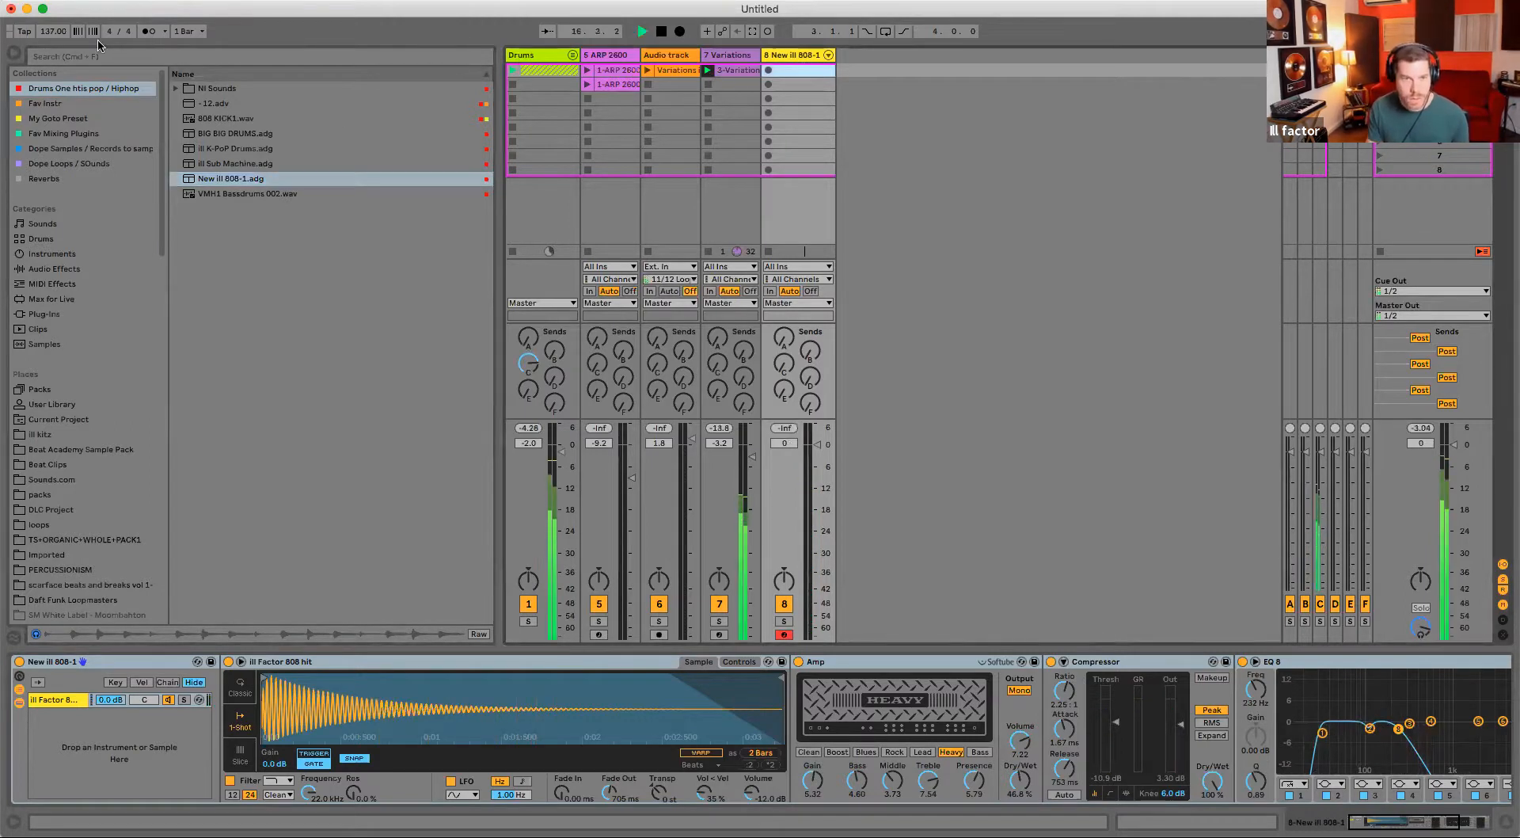
{"action": "scroll", "coordinate": [60, 36], "scroll_direction": "up", "scroll_amount": 4}
{"action": "scroll", "coordinate": [54, 31], "scroll_direction": "down", "scroll_amount": 2}
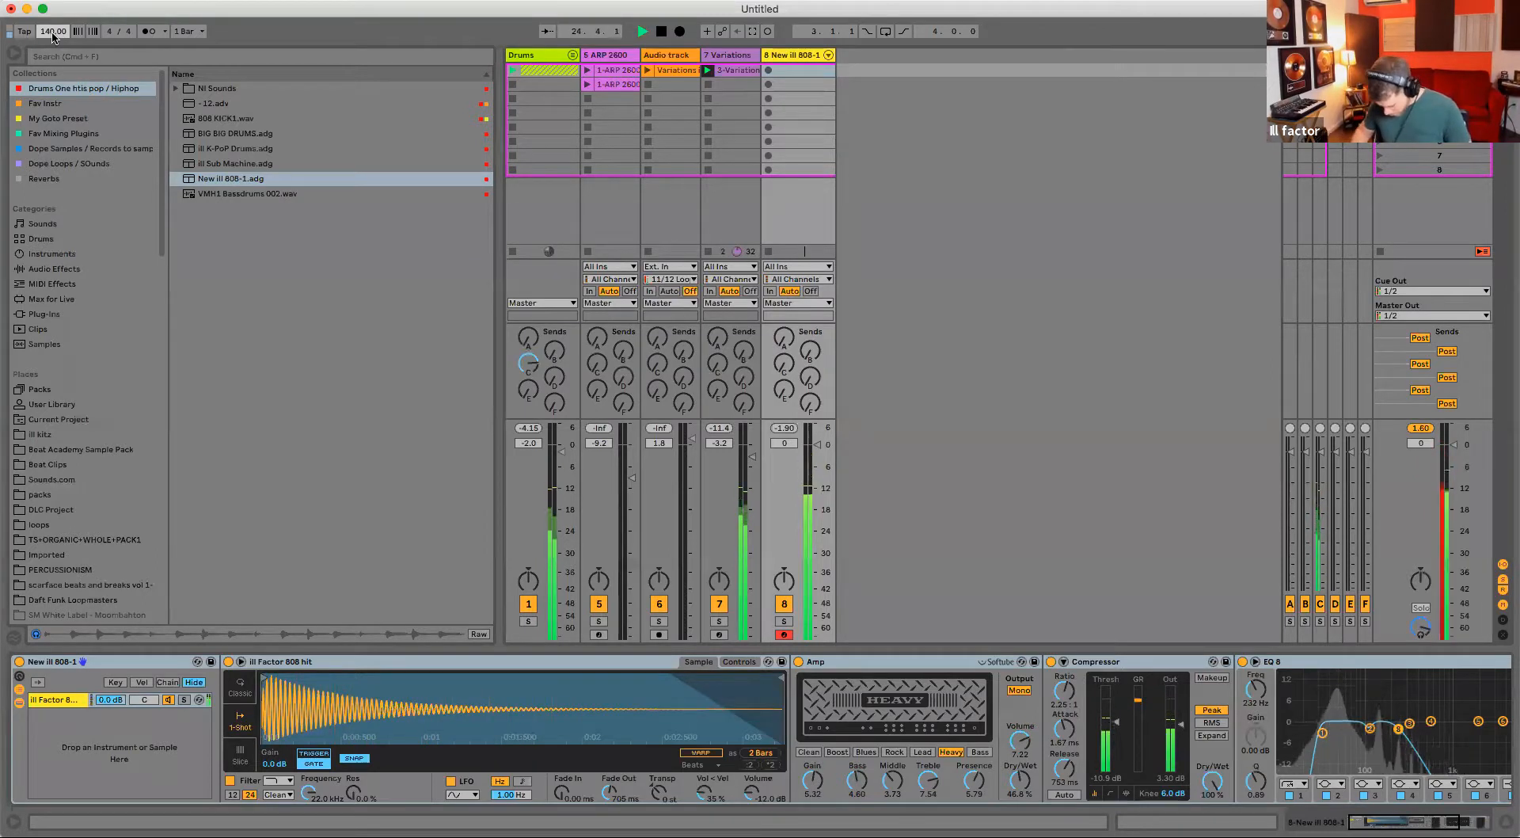
{"action": "key", "text": "space"}
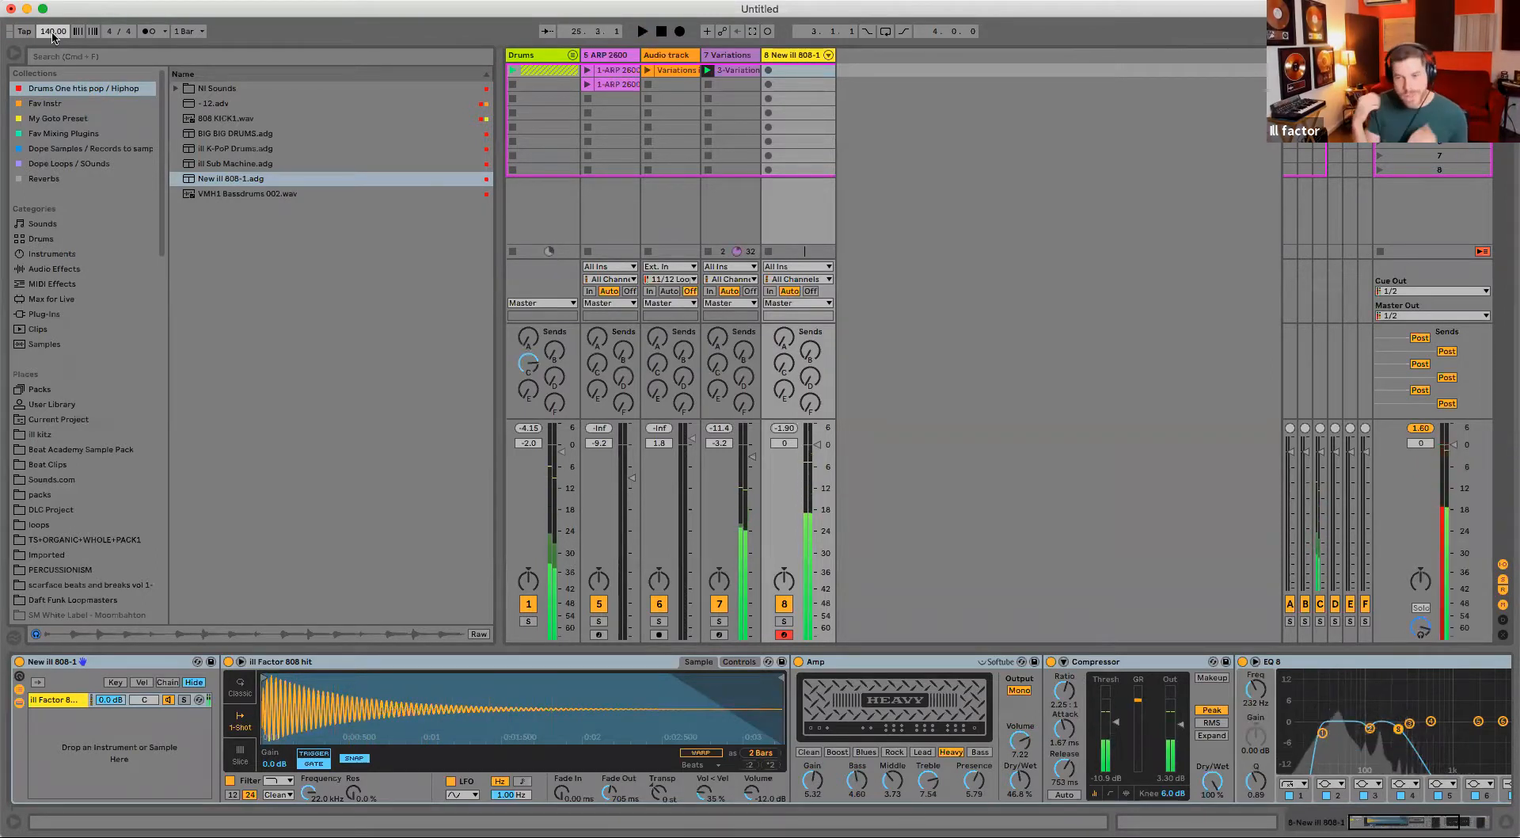
- Record an 808 part into the first clip slot of the New ill 808-1 track and set the clip looping
{"action": "left_click", "coordinate": [795, 70]}
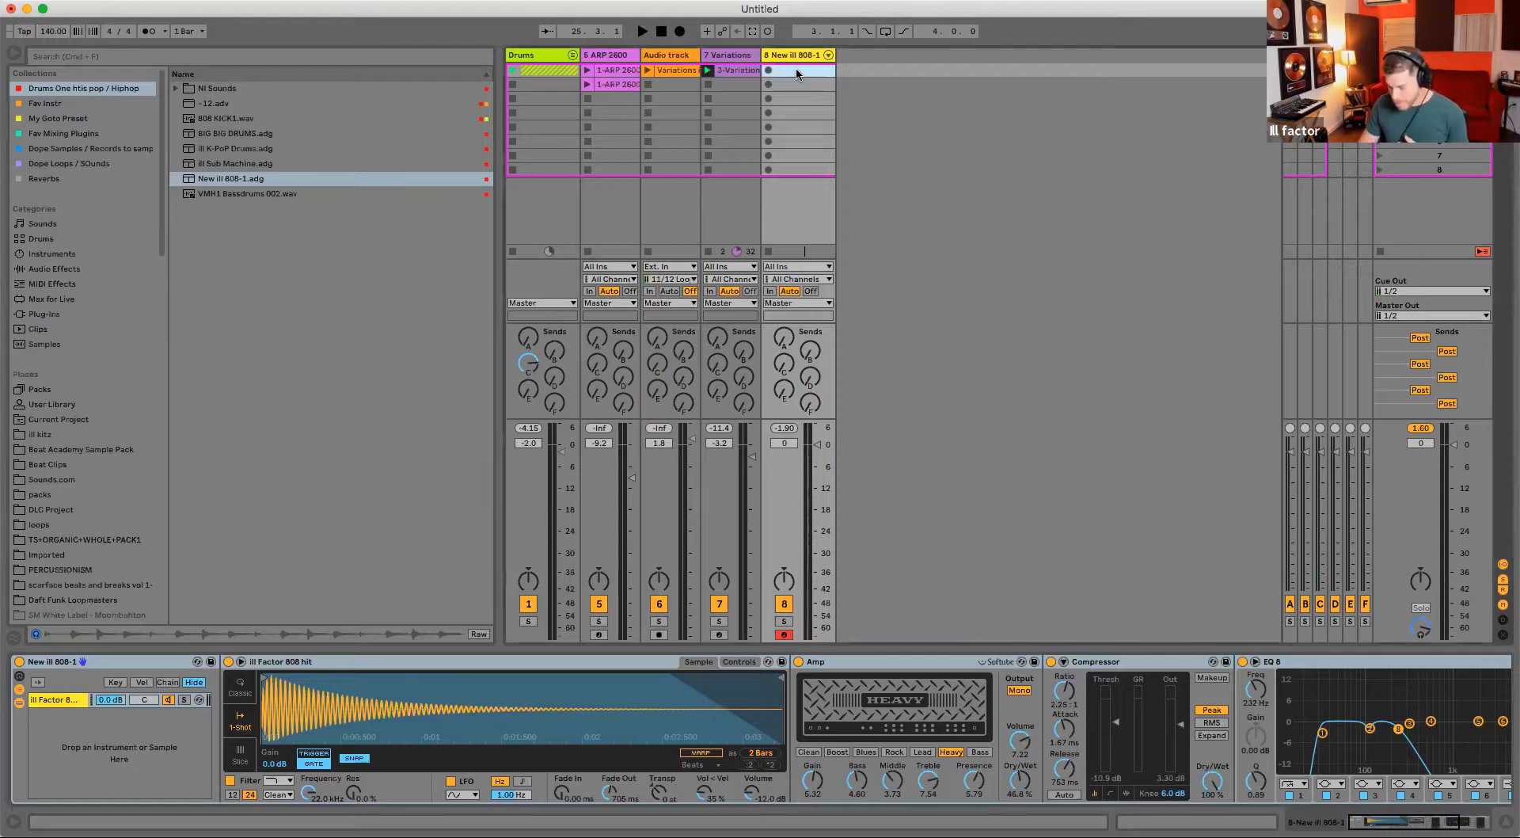
{"action": "key", "text": "Return"}
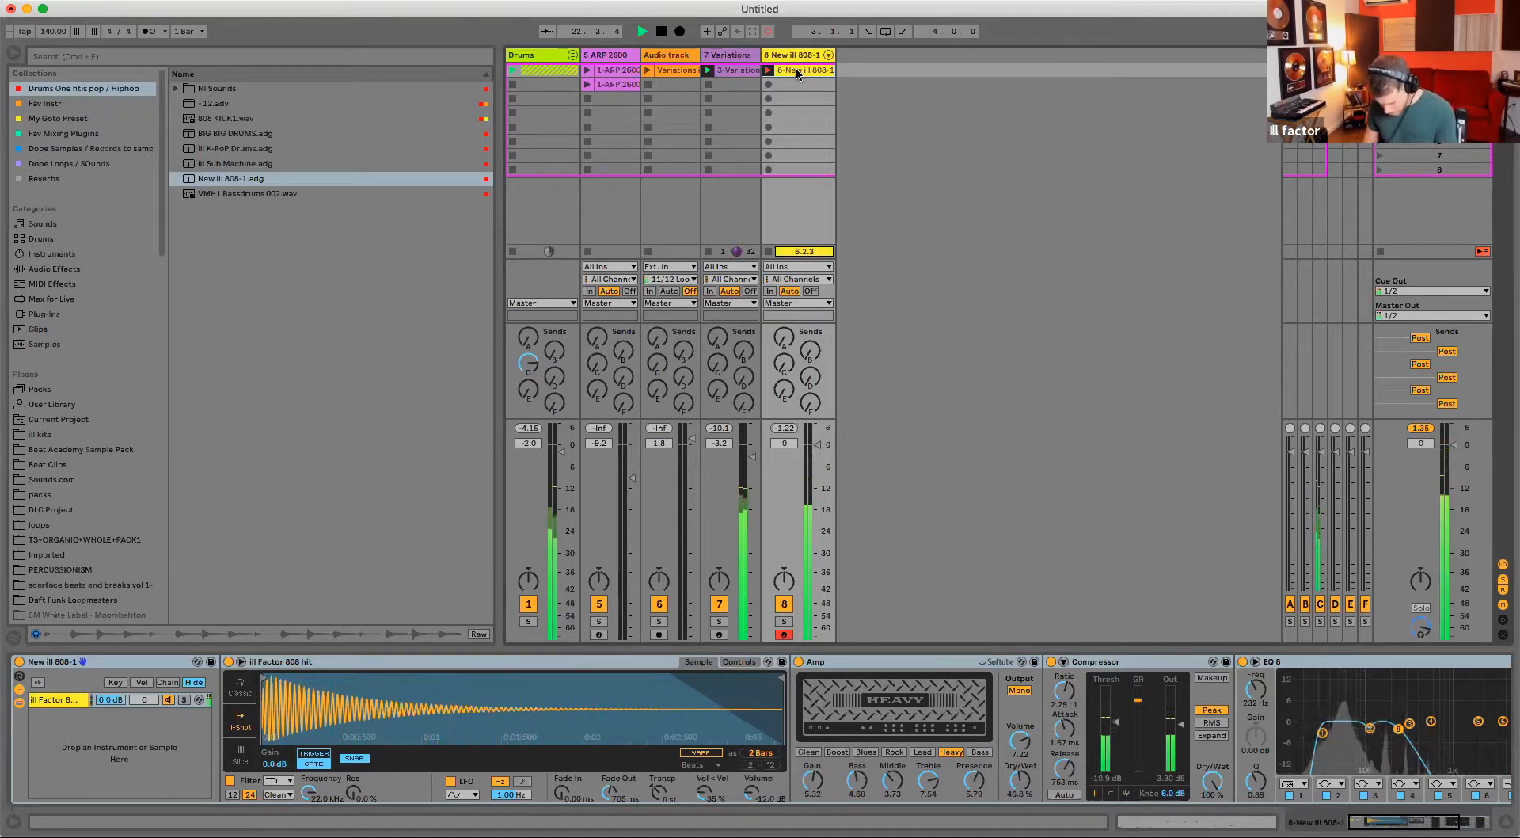
{"action": "left_click", "coordinate": [797, 71]}
- Lower the New ill 808-1 track to -5.9 dB and raise the Drums group to -1.0 dB
{"action": "left_click_drag", "start_coordinate": [815, 468], "coordinate": [817, 470]}
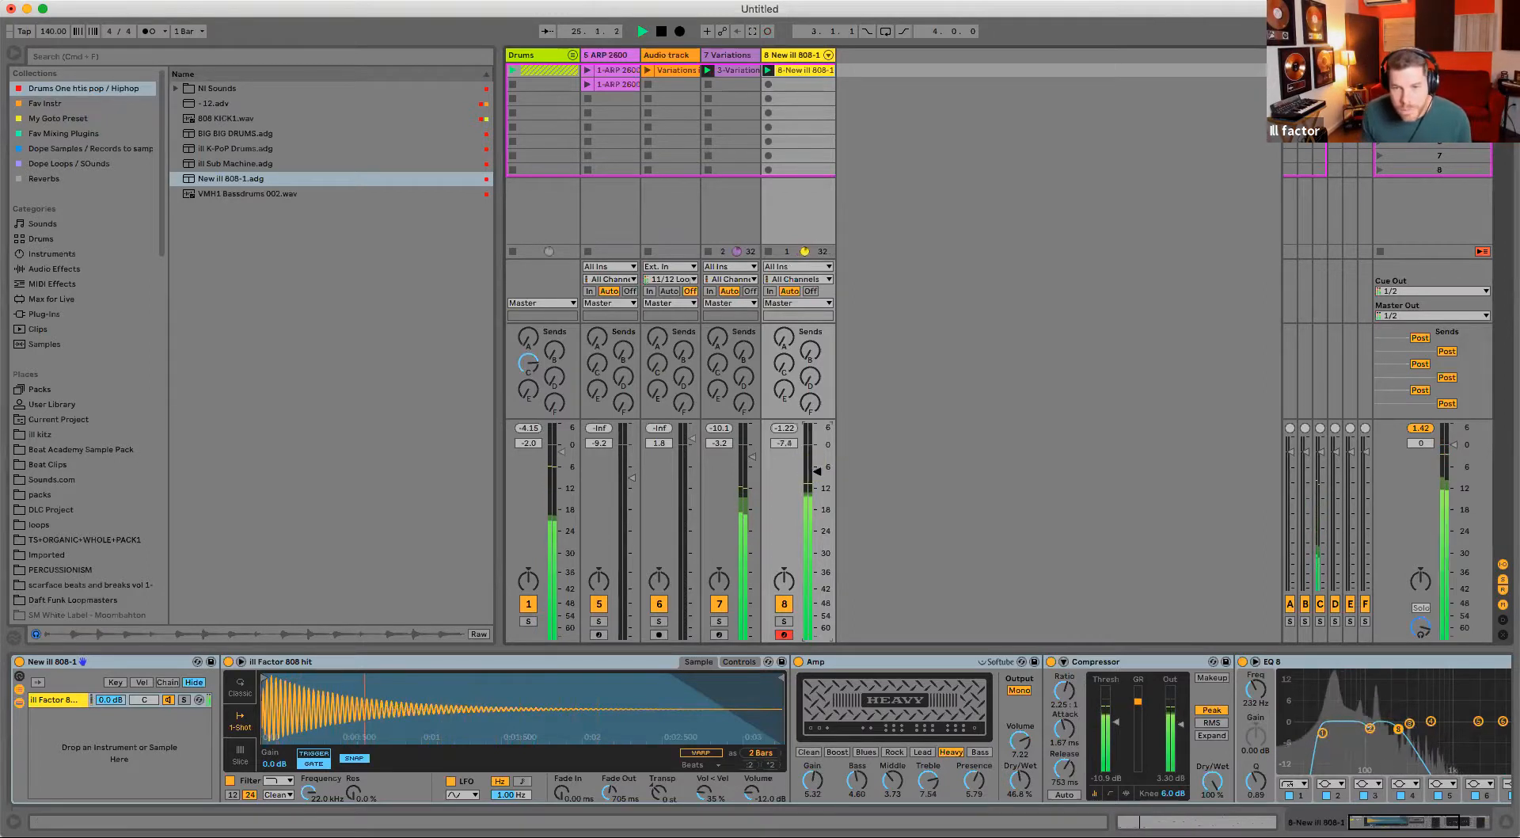
{"action": "key", "text": "shift+Tab"}
{"action": "key", "text": "shift+Tab"}
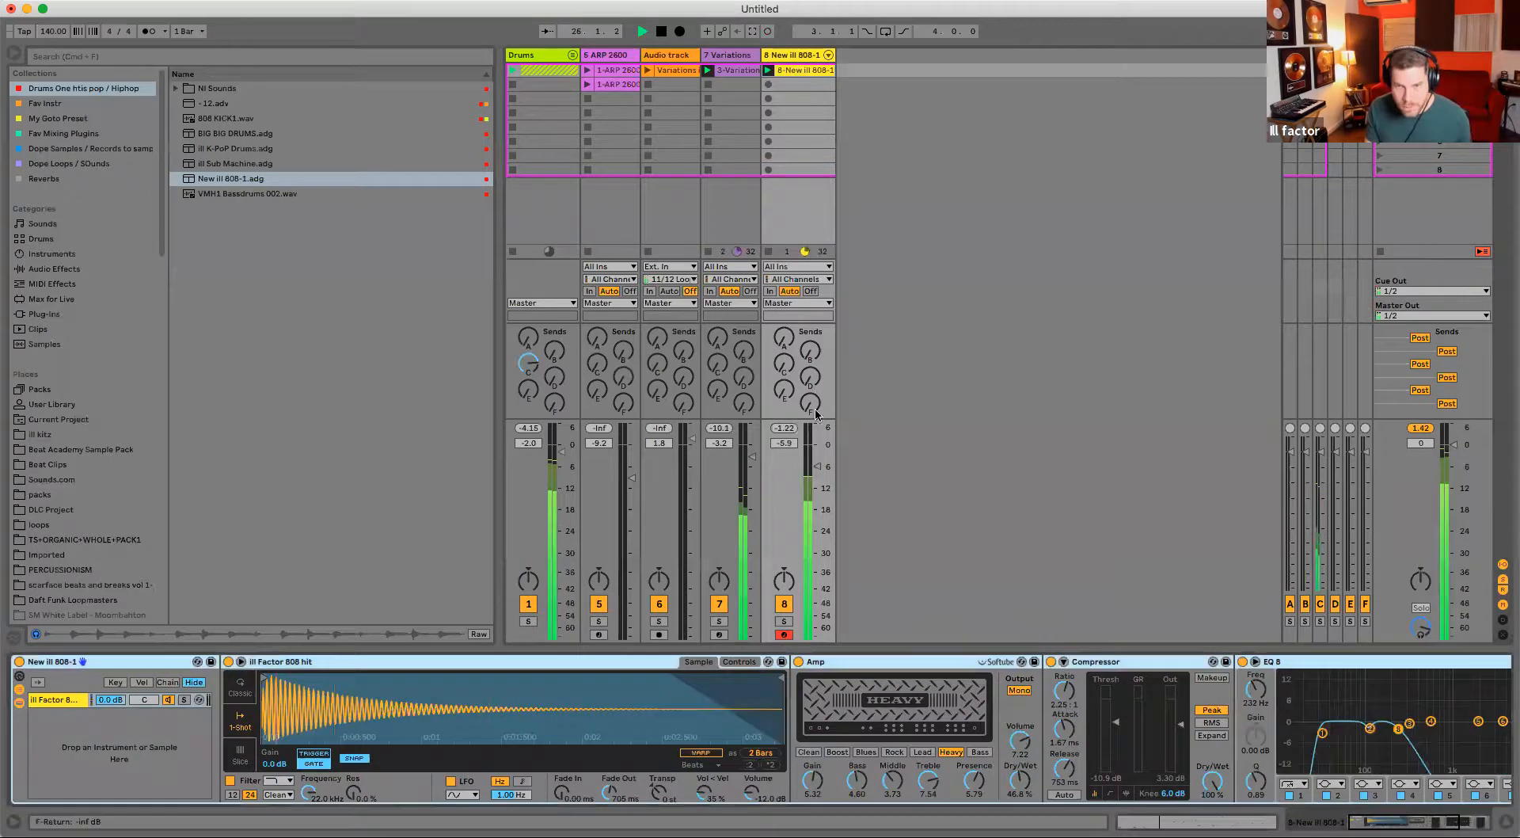
{"action": "left_click_drag", "start_coordinate": [560, 452], "coordinate": [560, 448]}
{"action": "key", "text": "space"}
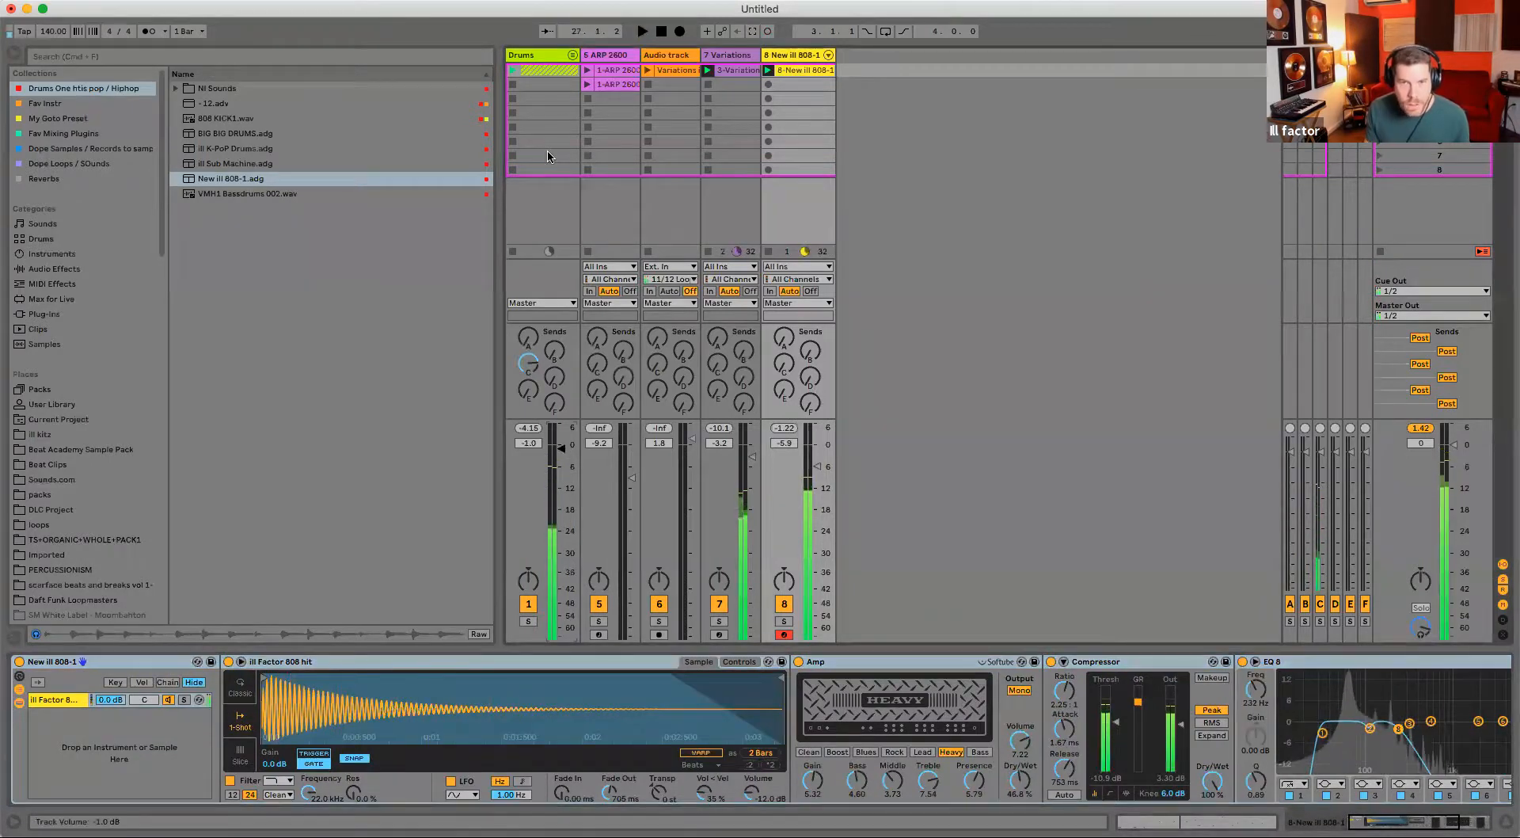
- Unfold the Drums group and locate the kick pad in the ill Factor drums rack while playing the beat
{"action": "left_click", "coordinate": [548, 55]}
{"action": "left_click", "coordinate": [570, 55]}
{"action": "left_click", "coordinate": [604, 60]}
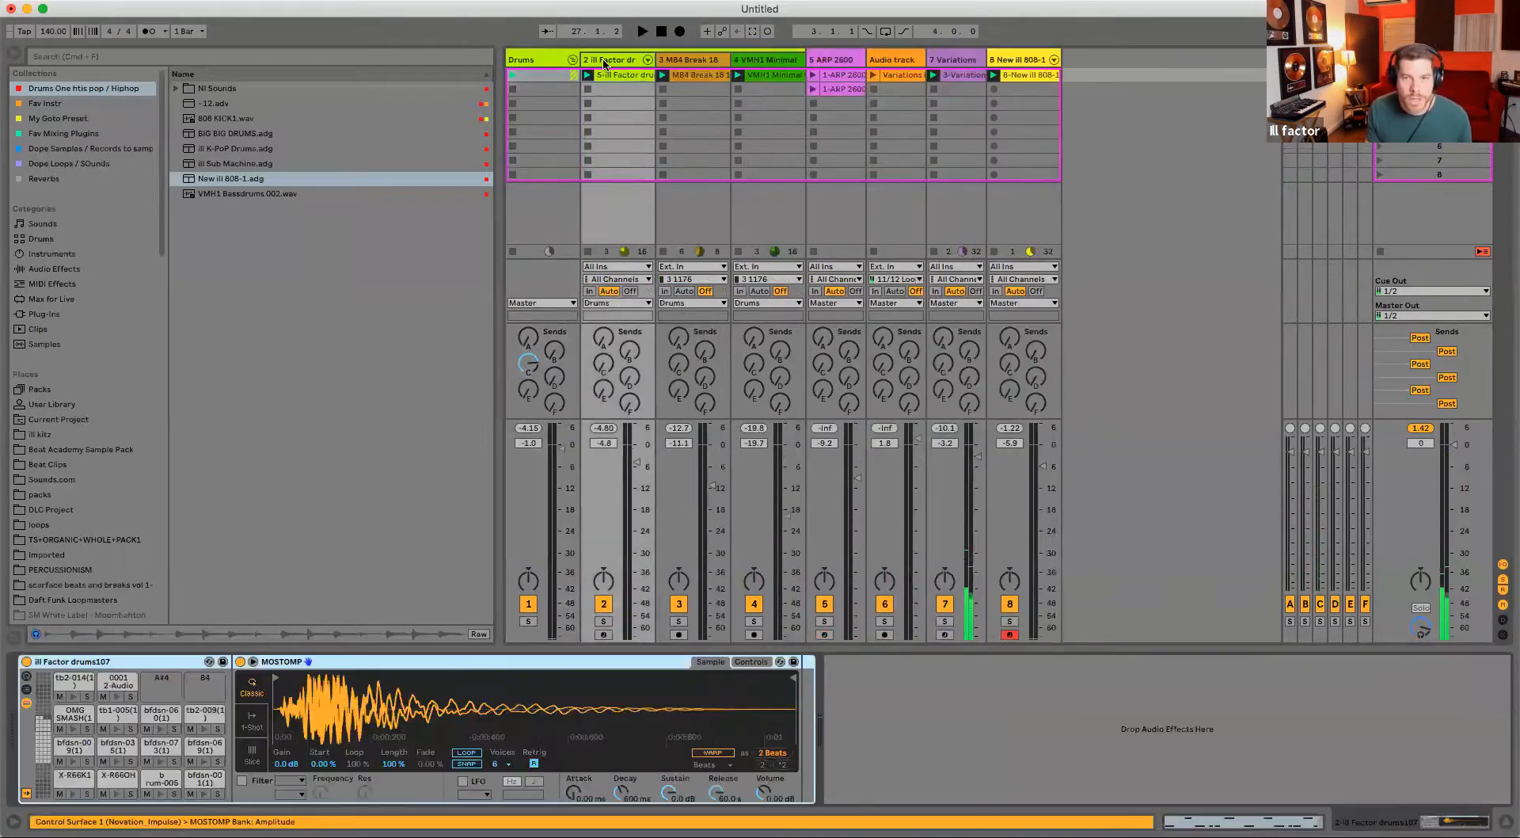
{"action": "key", "text": "space"}
{"action": "left_click", "coordinate": [47, 748]}
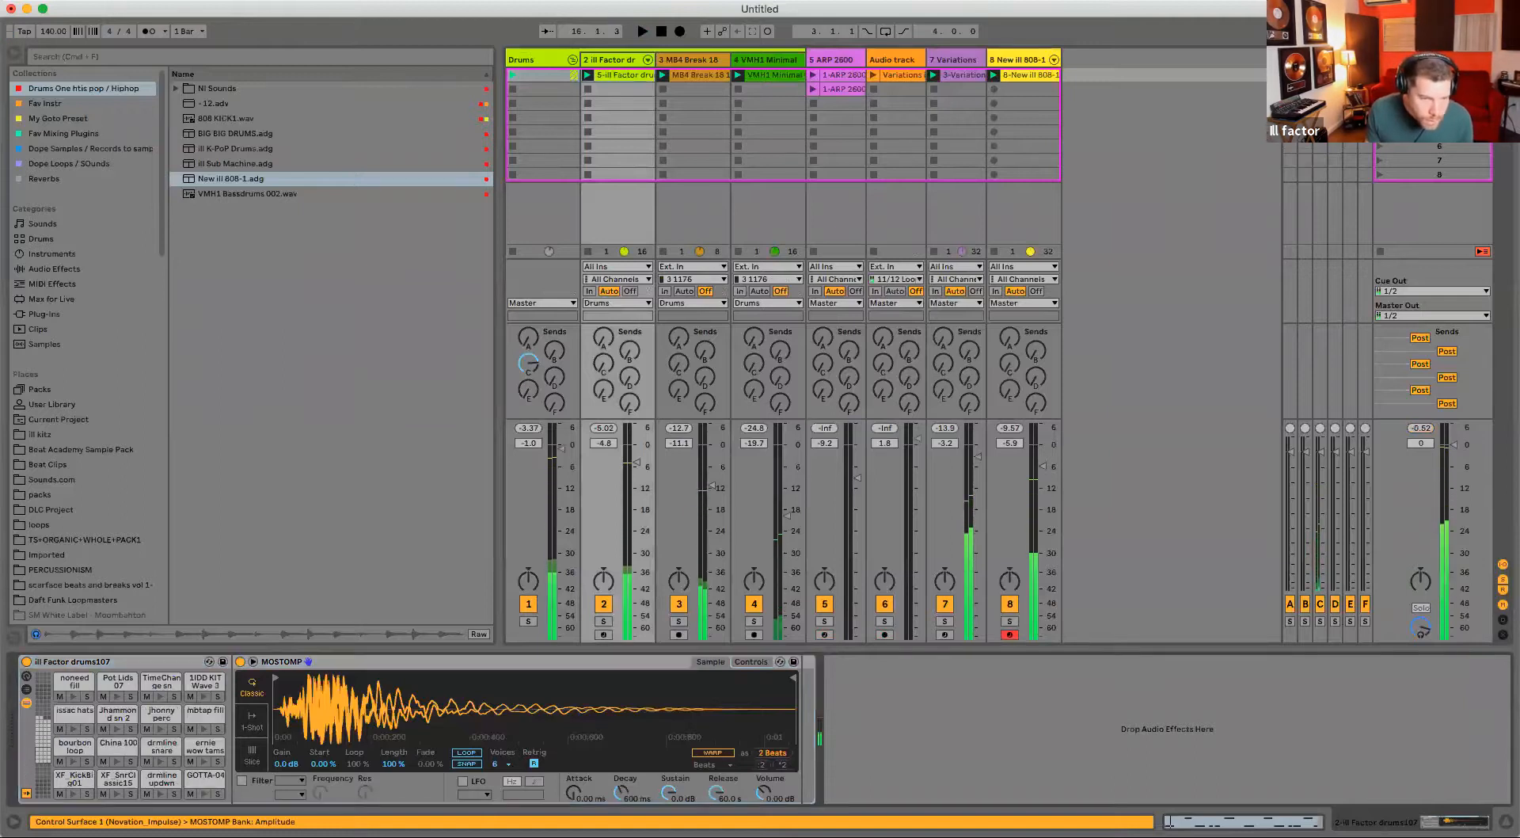
{"action": "key", "text": "space"}
{"action": "left_click", "coordinate": [49, 757]}
{"action": "key", "text": "space"}
{"action": "key", "text": "space"}
{"action": "left_click", "coordinate": [204, 729]}
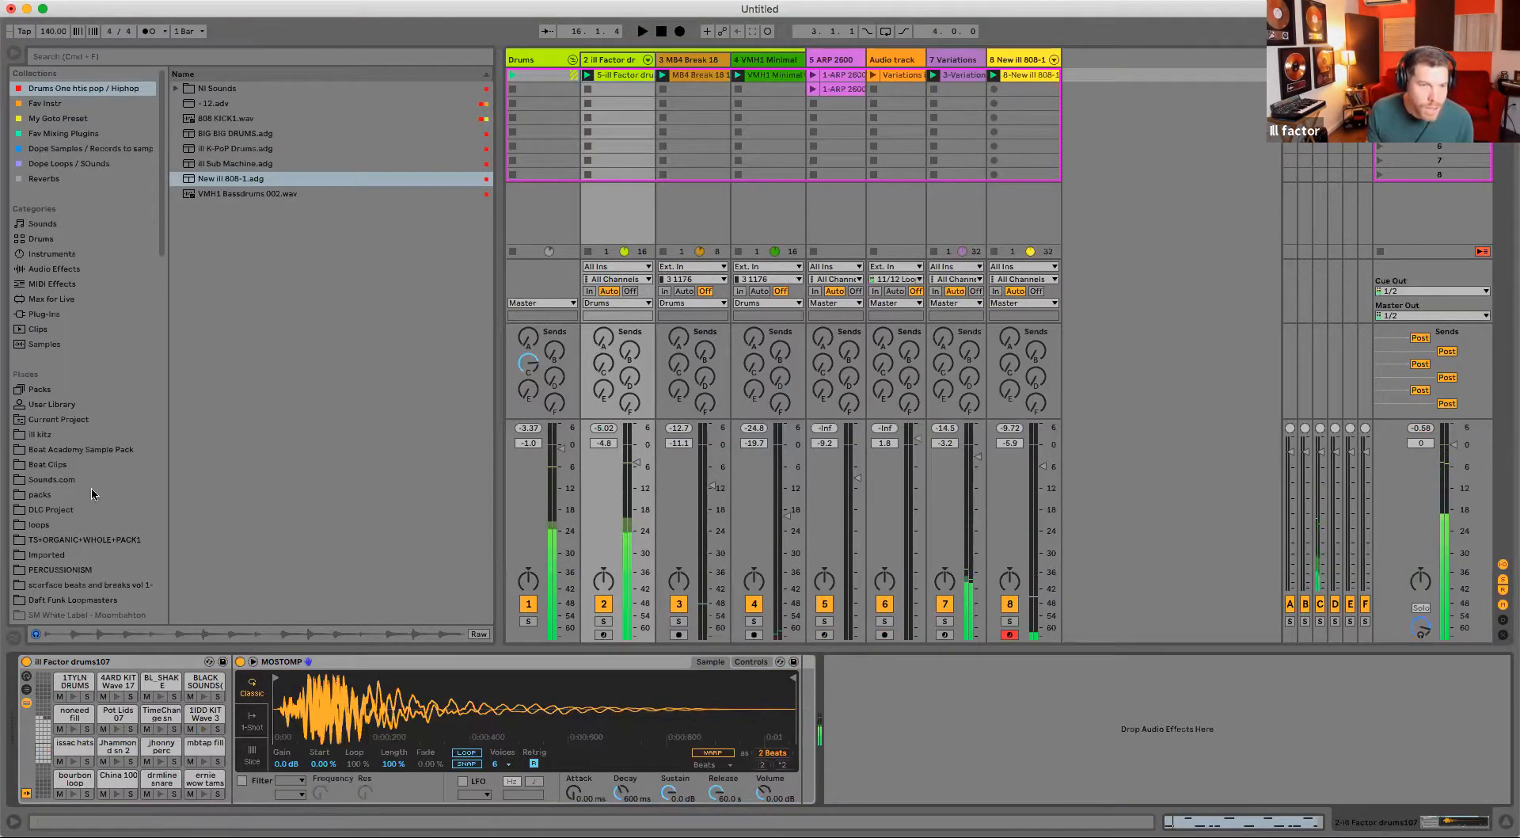
- Open the NI Sounds folder in the Sounds.com place and try to load Smash D_KIT_K.wav onto a drum rack pad
{"action": "left_click", "coordinate": [51, 479]}
{"action": "scroll", "coordinate": [79, 443], "scroll_direction": "down", "scroll_amount": 2}
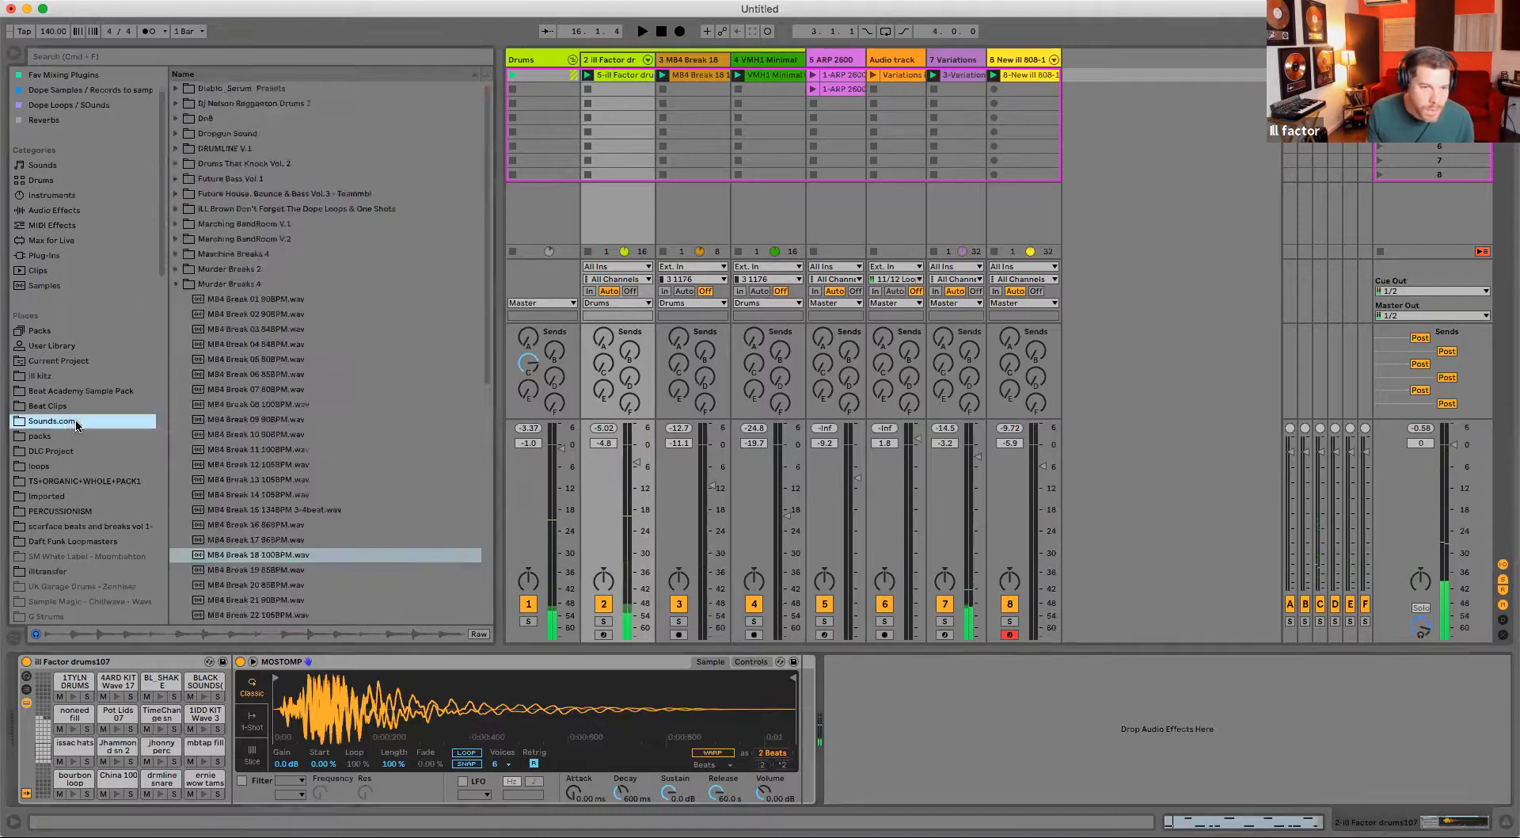
{"action": "left_click", "coordinate": [177, 285]}
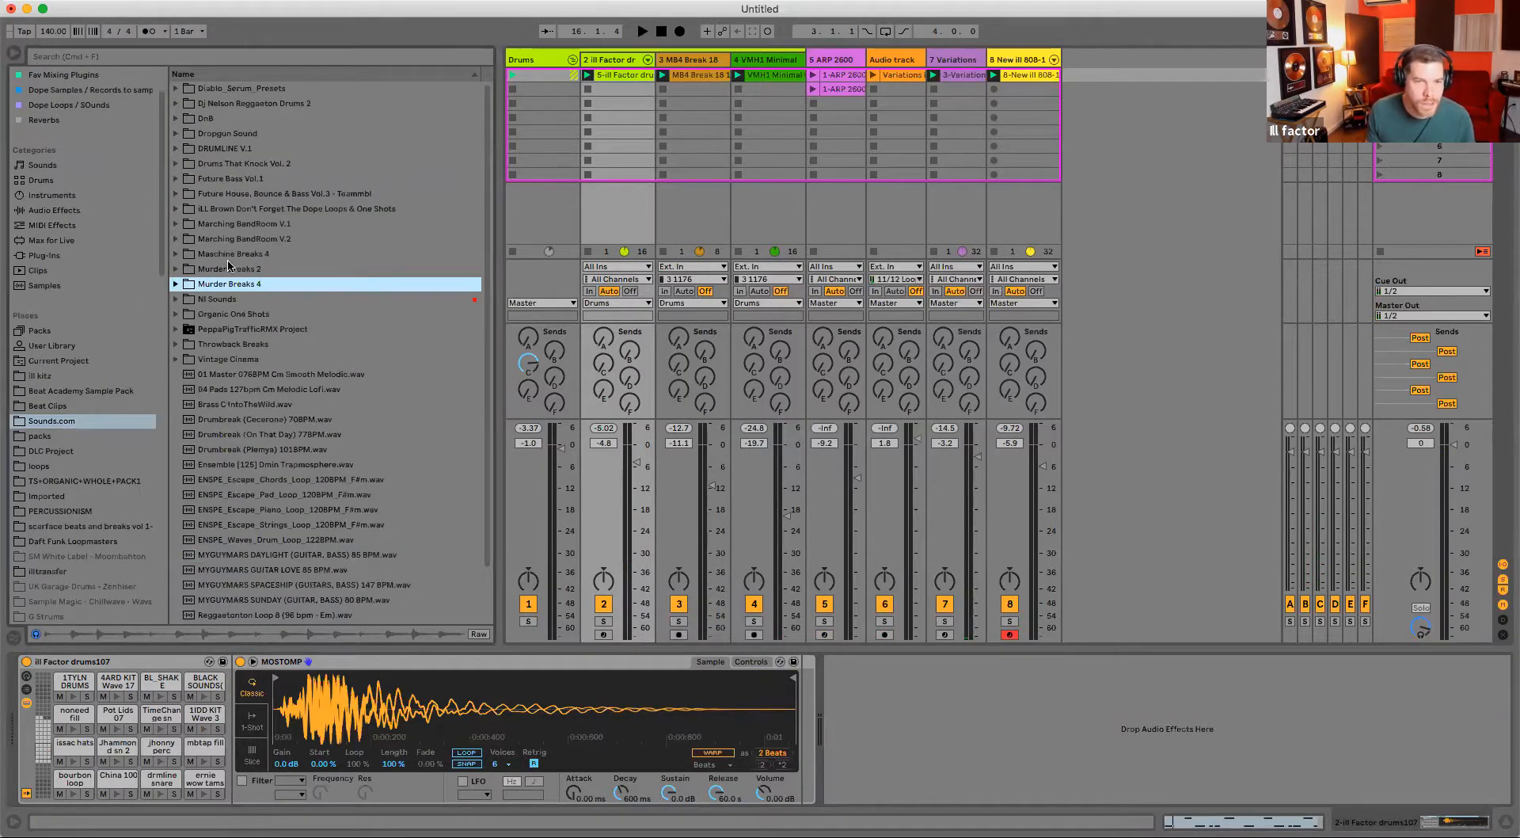
{"action": "left_click", "coordinate": [176, 300]}
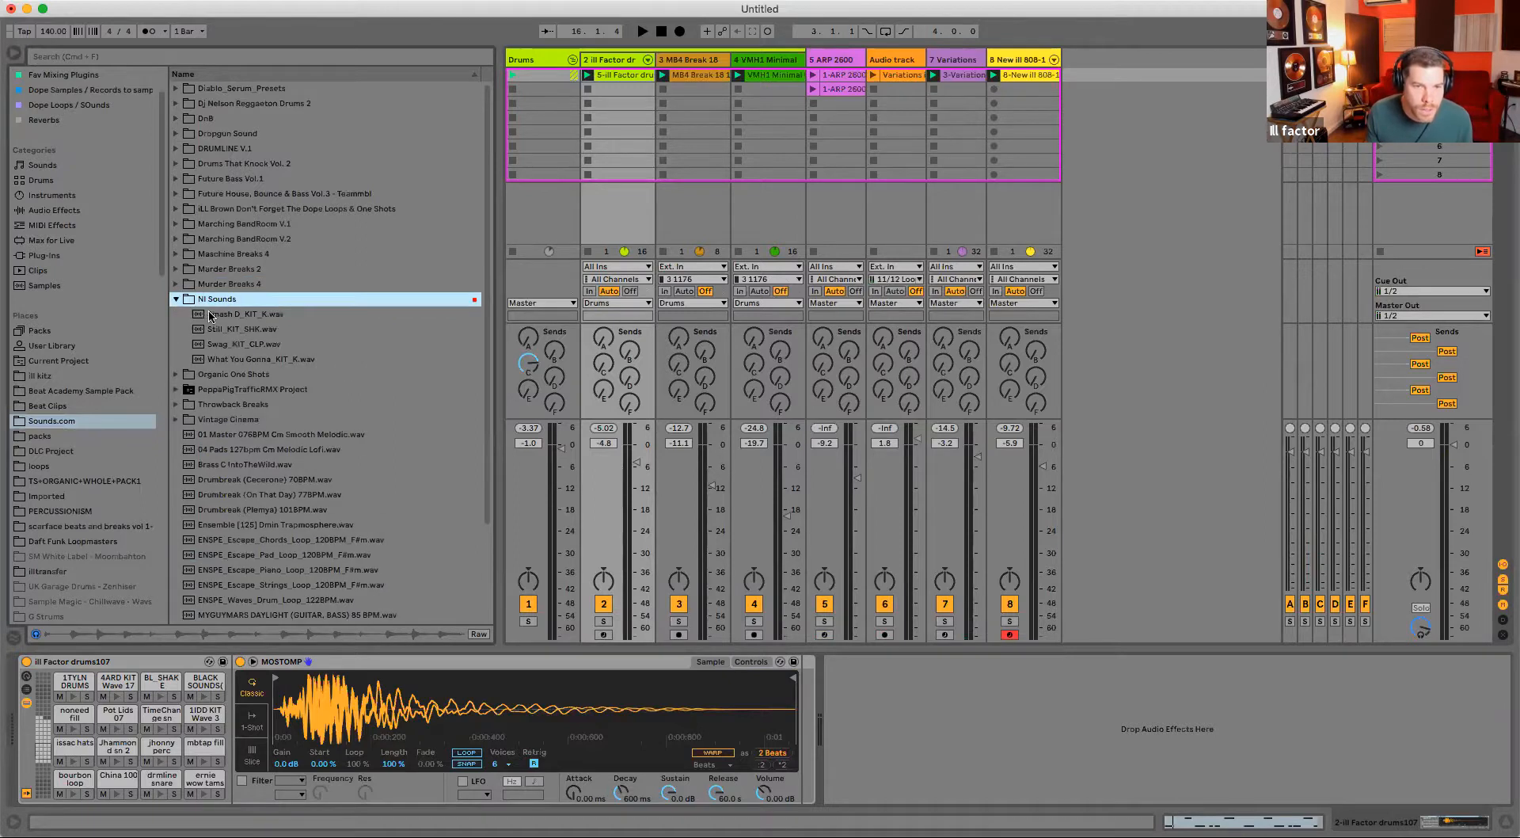
{"action": "left_click", "coordinate": [212, 314]}
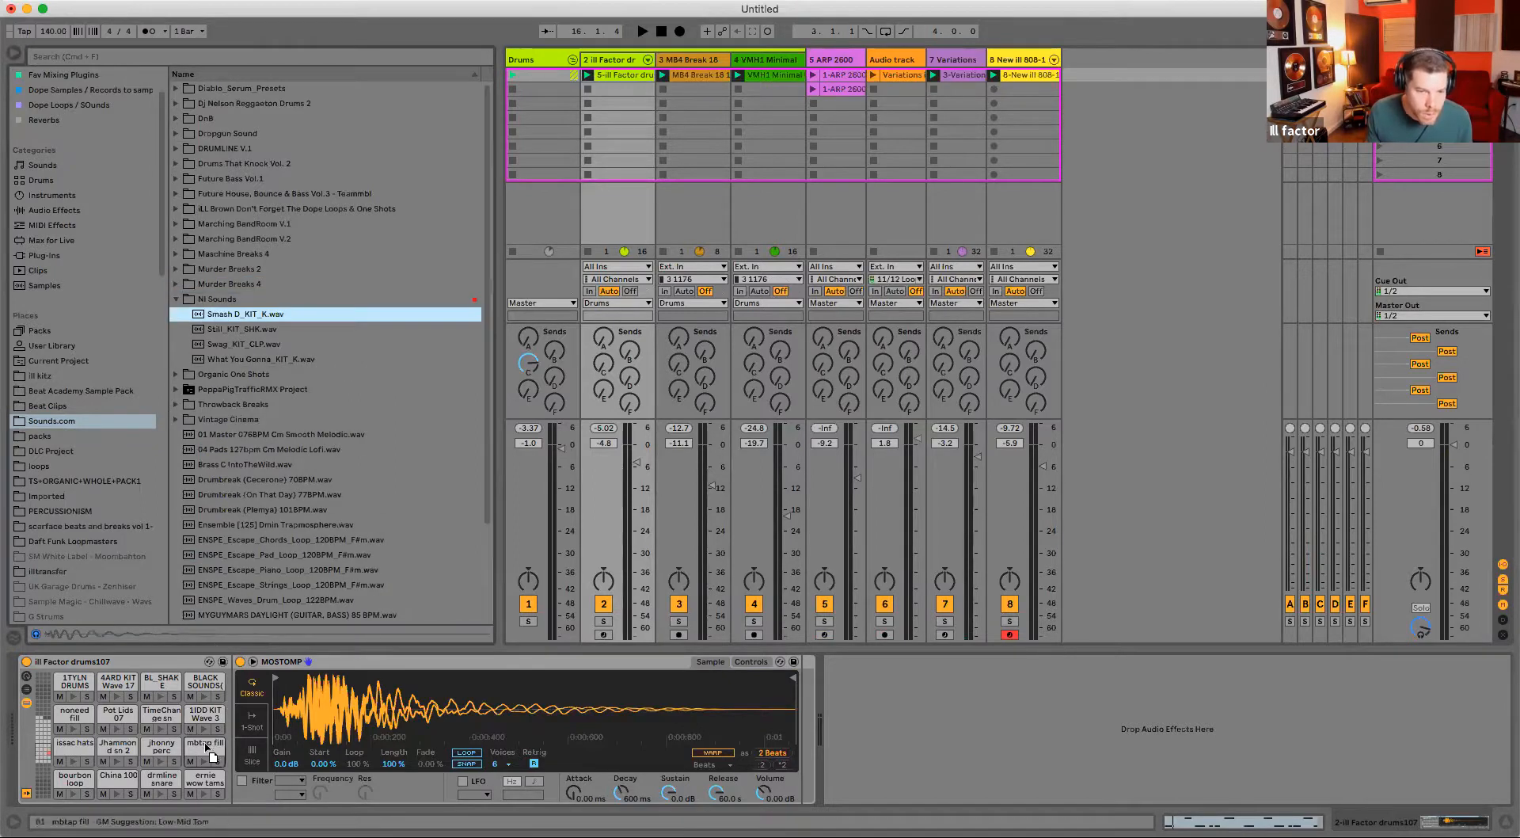
{"action": "left_click_drag", "start_coordinate": [239, 393], "coordinate": [239, 391]}
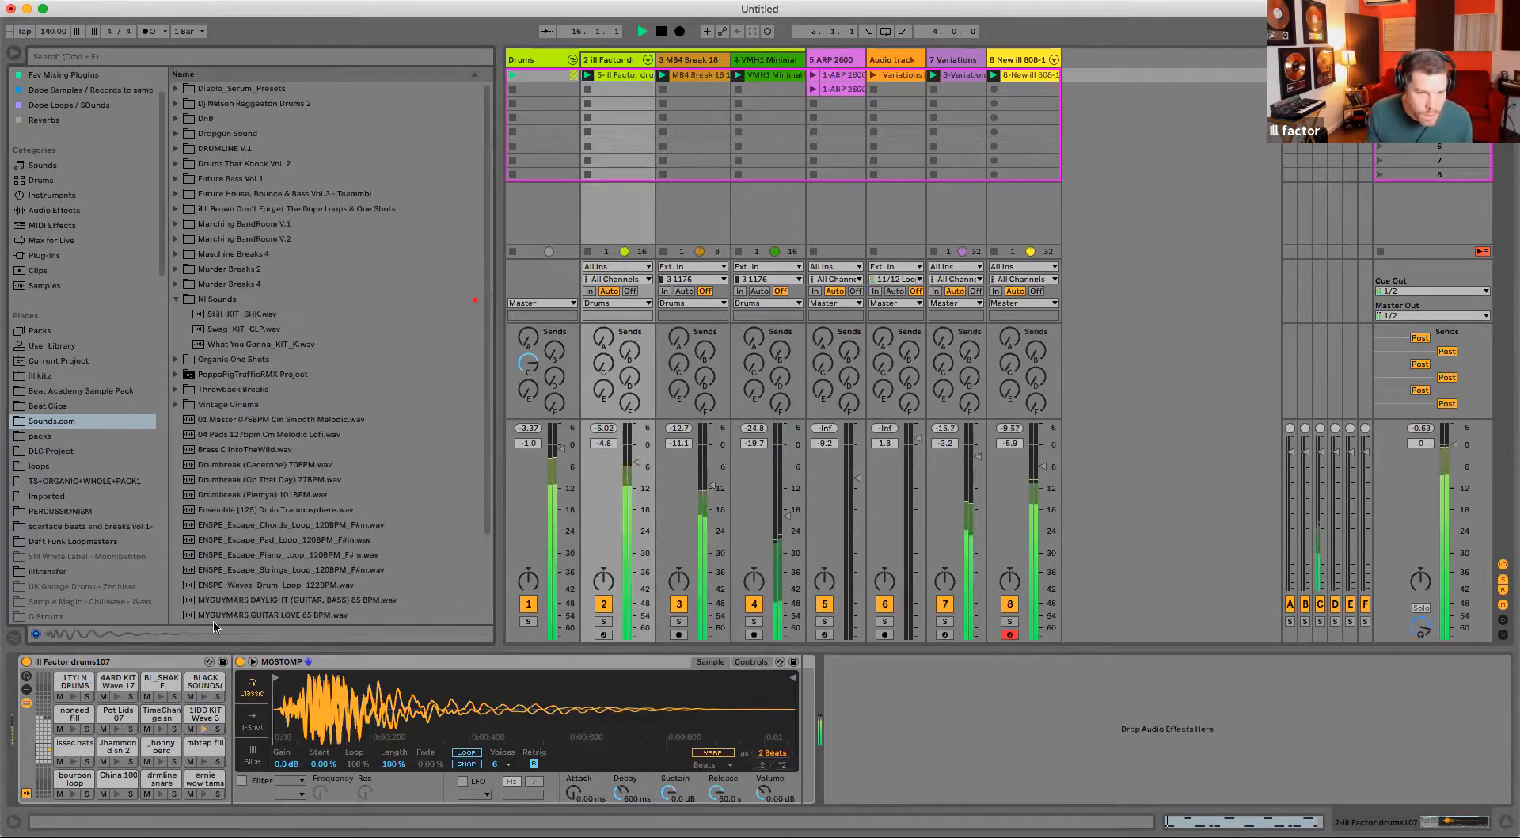
- Audition the remaining NI Sounds samples and replace the 1IDD KIT Wave 3 pad with What You Gonna_KIT_K.wav
{"action": "left_click", "coordinate": [218, 315]}
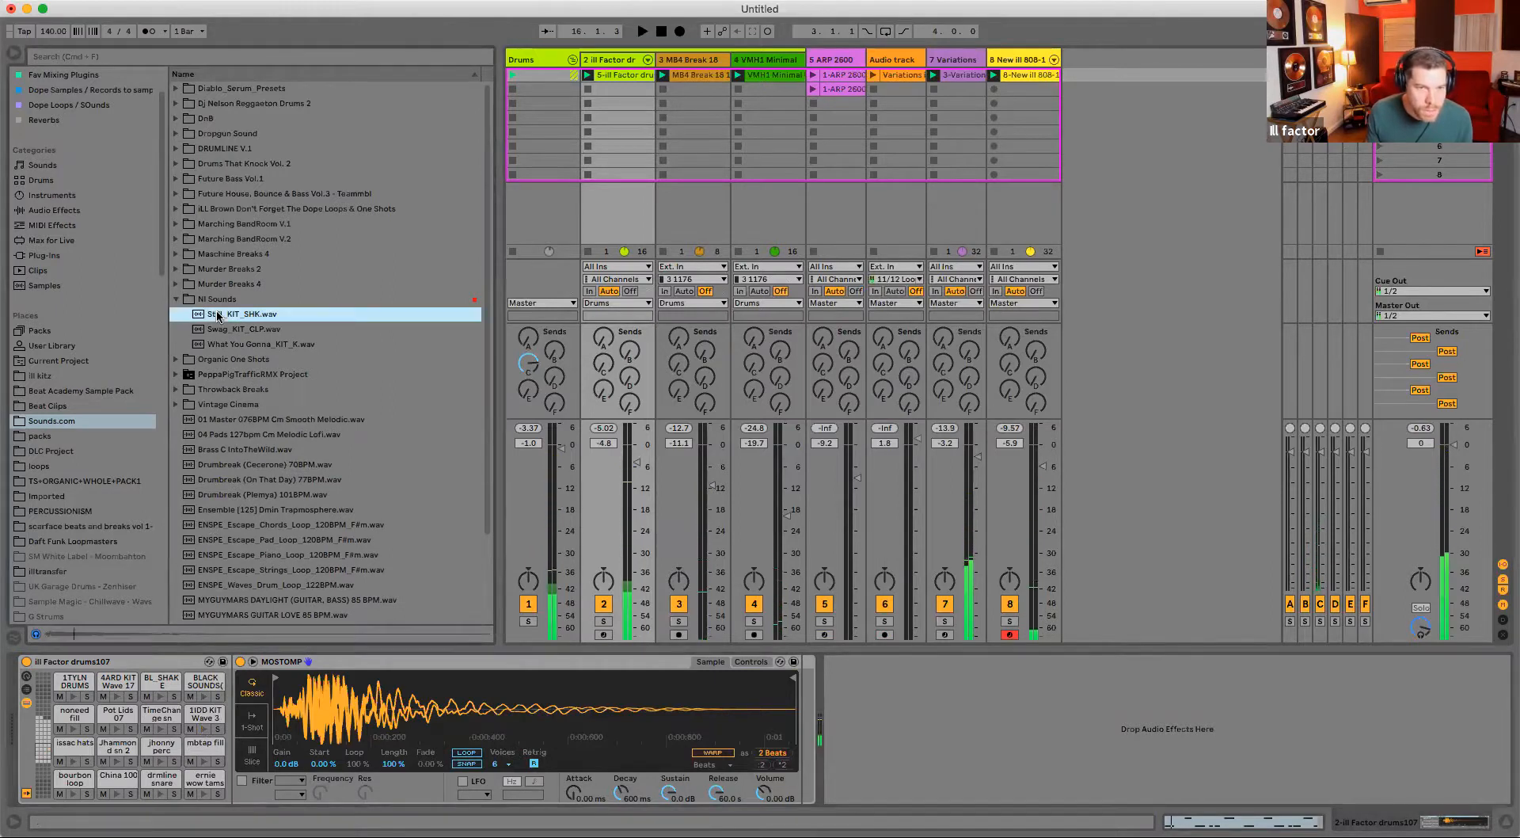
{"action": "left_click", "coordinate": [226, 331]}
{"action": "left_click", "coordinate": [229, 344]}
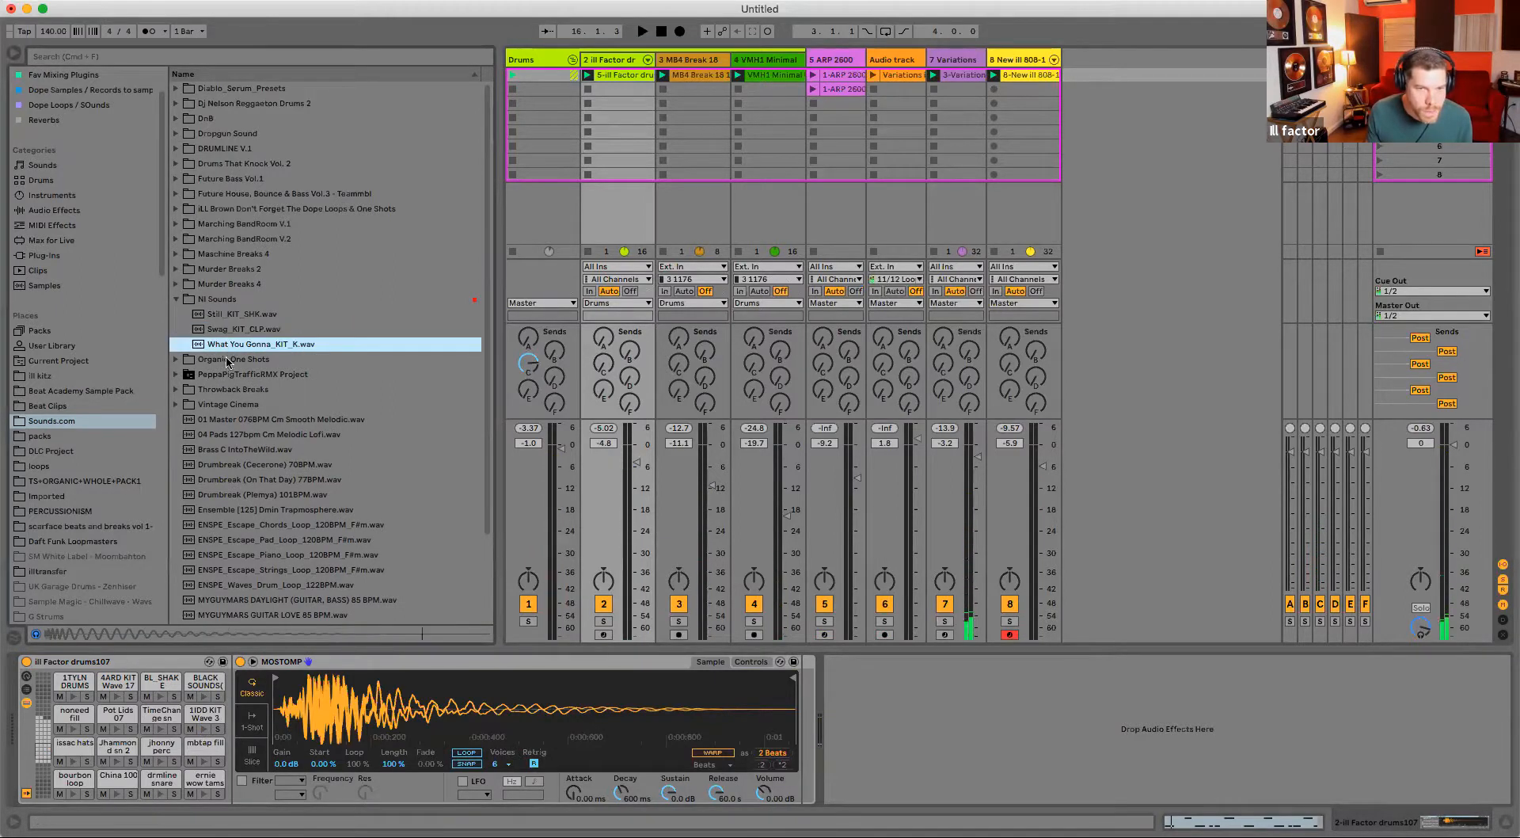
{"action": "left_click", "coordinate": [234, 316]}
{"action": "left_click", "coordinate": [233, 331]}
{"action": "left_click", "coordinate": [235, 345]}
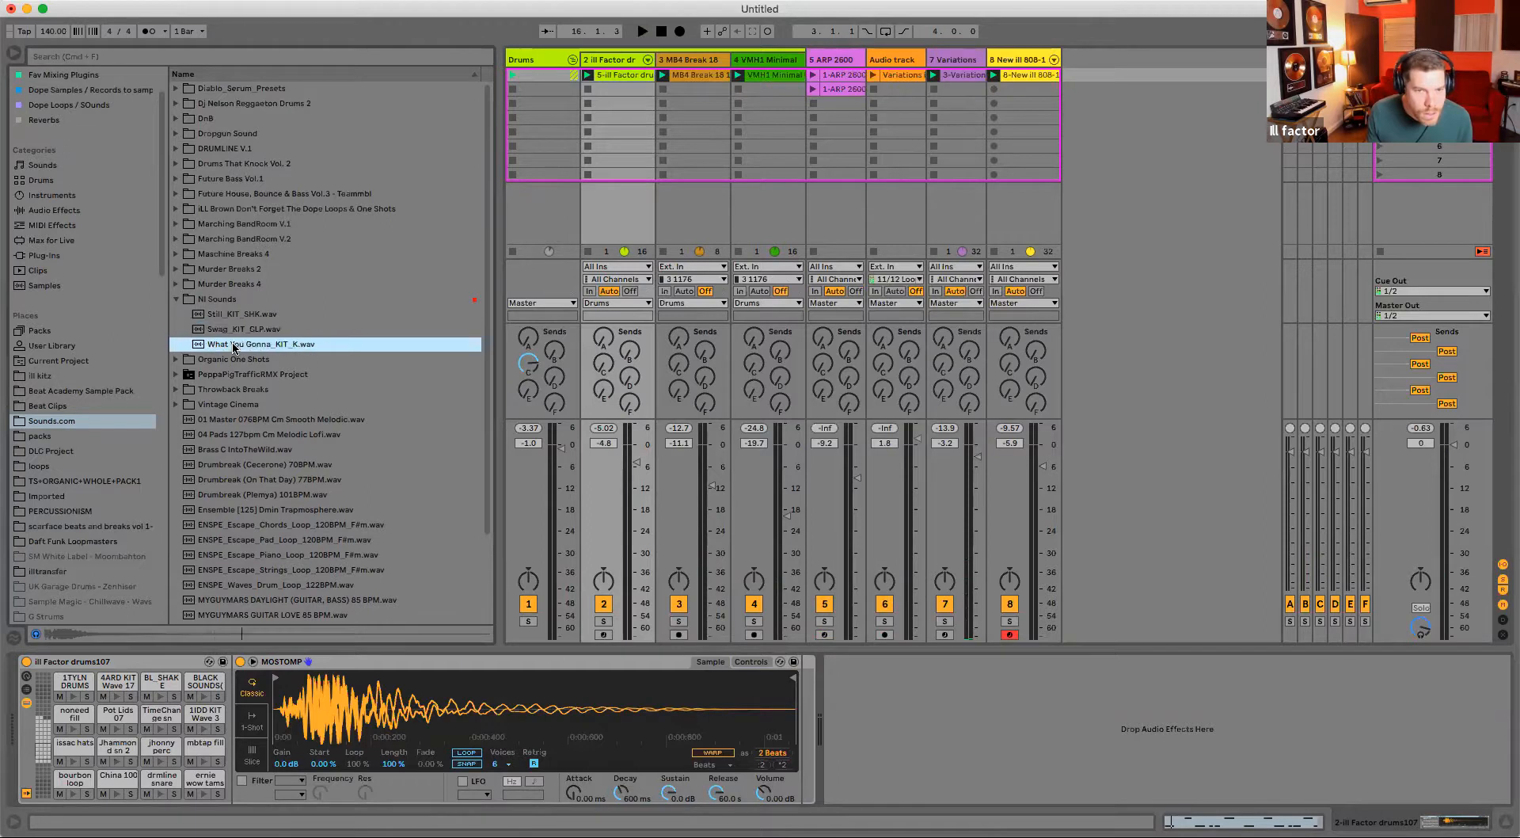
{"action": "left_click", "coordinate": [247, 316]}
{"action": "left_click", "coordinate": [242, 331]}
{"action": "left_click", "coordinate": [236, 346]}
{"action": "left_click_drag", "start_coordinate": [235, 346], "coordinate": [208, 722]}
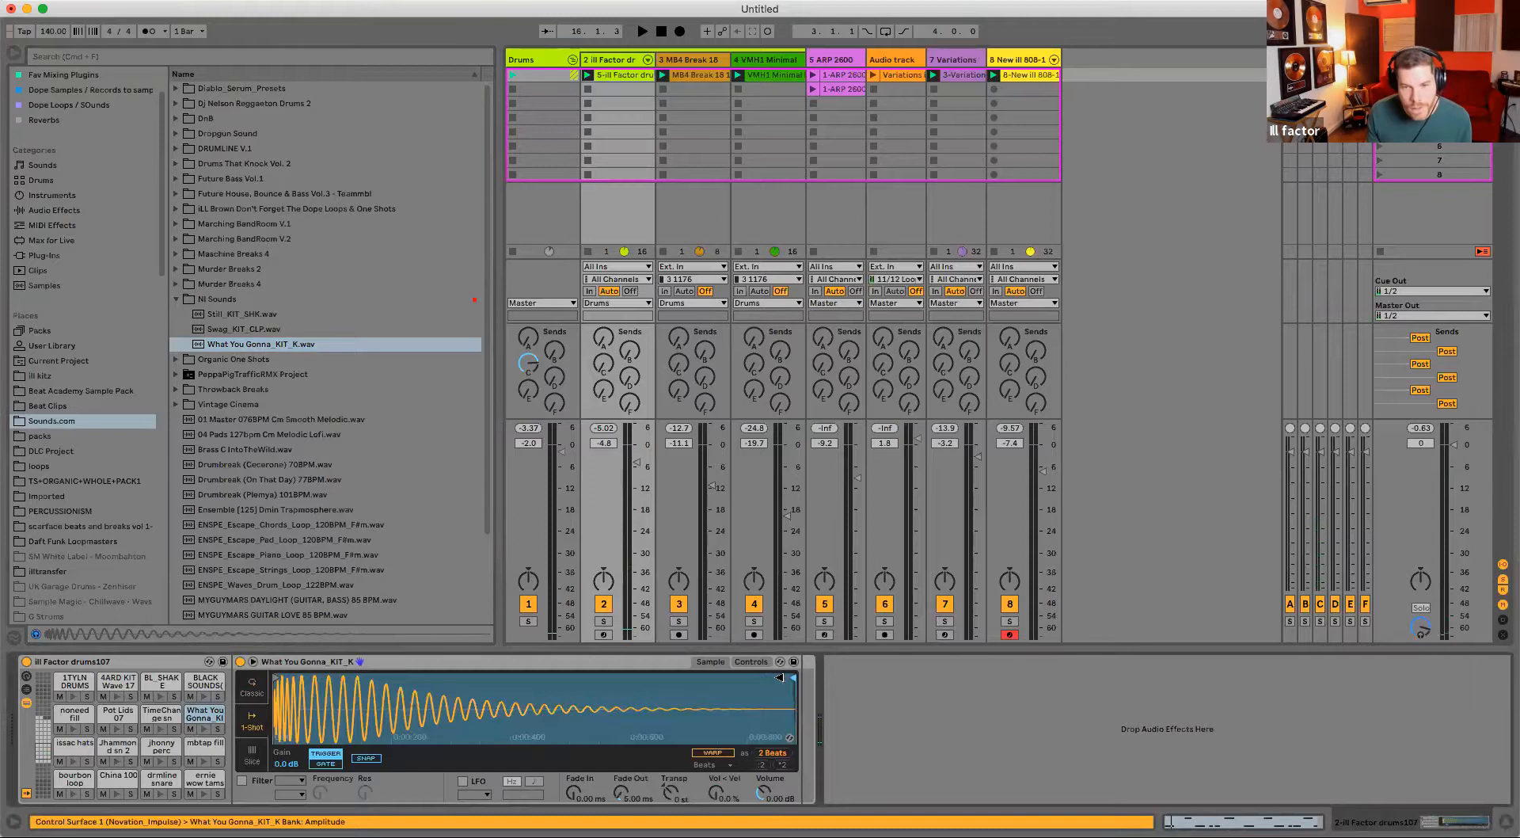
- Switch the new kick's Simpler to Classic mode, lower its sustain to -25 dB, and play the ill Factor drums track soloed
{"action": "left_click", "coordinate": [253, 691]}
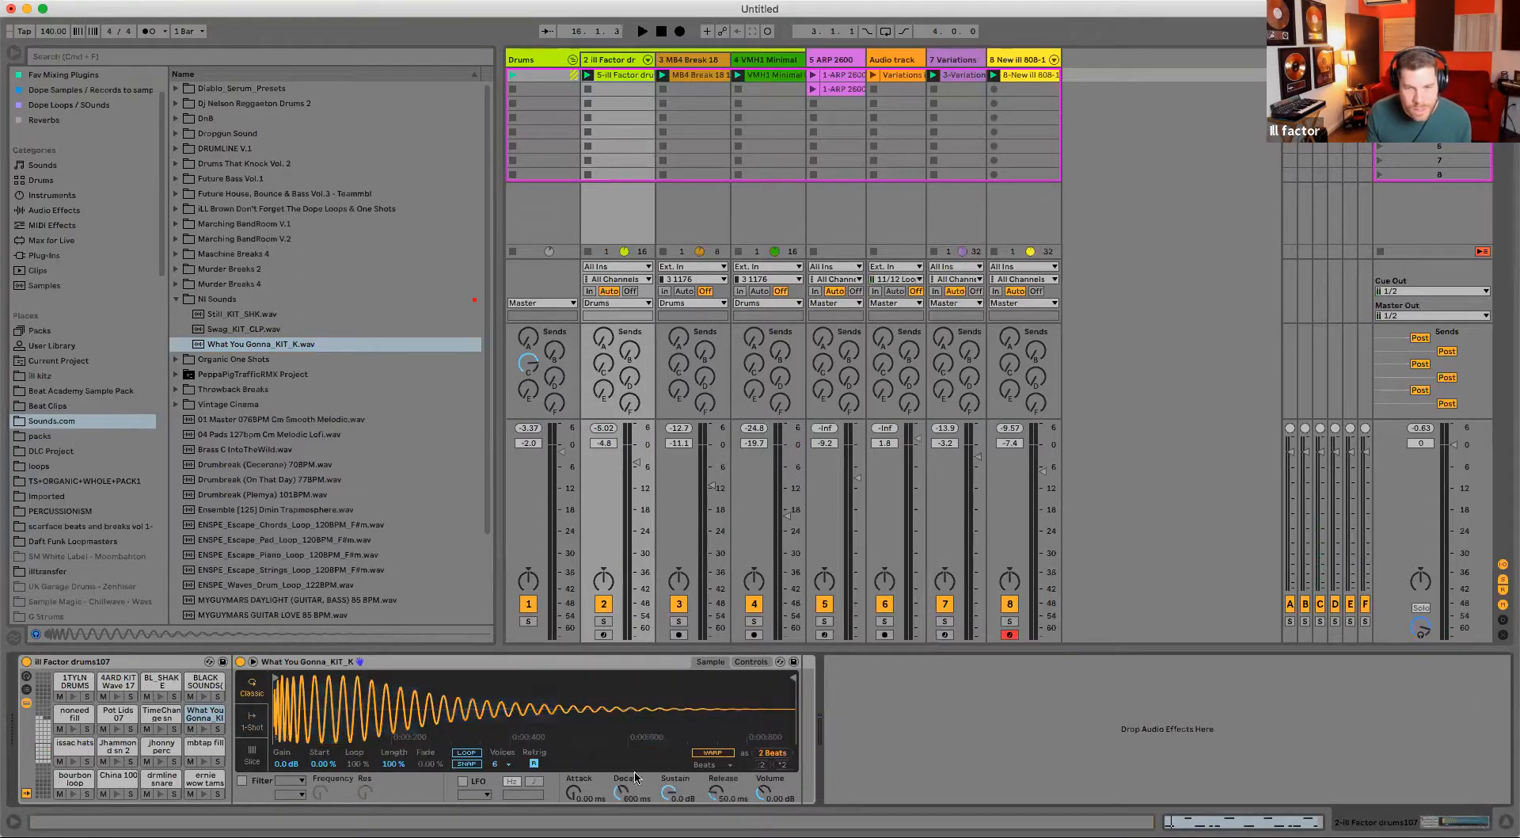
{"action": "left_click", "coordinate": [604, 621]}
{"action": "key", "text": "space"}
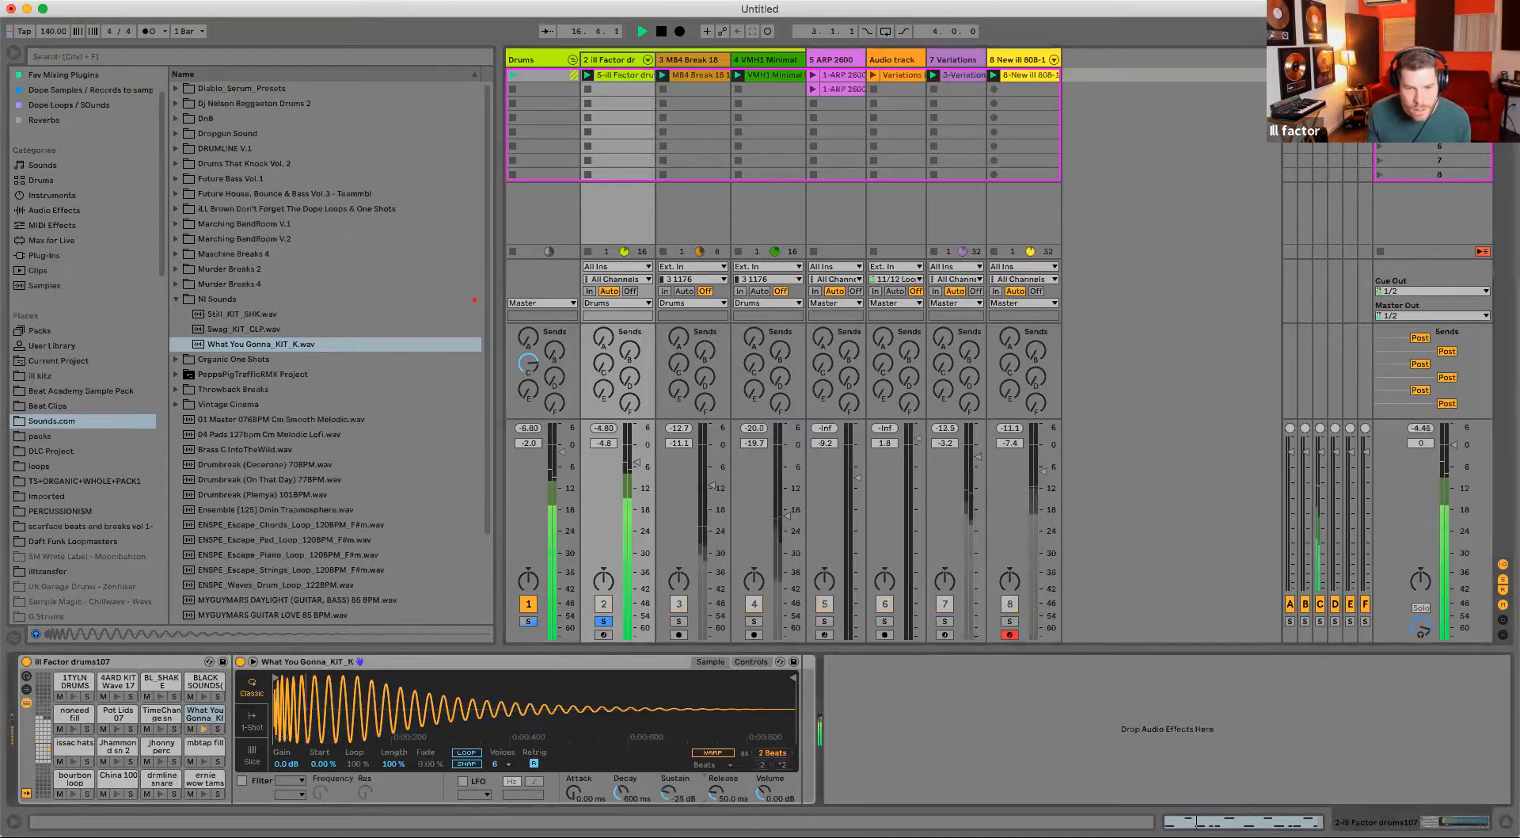
- Enable the kick's filter with the MS2 circuit and 4.12 dB of drive, and check it unsoloed against the full beat
{"action": "left_click", "coordinate": [242, 781]}
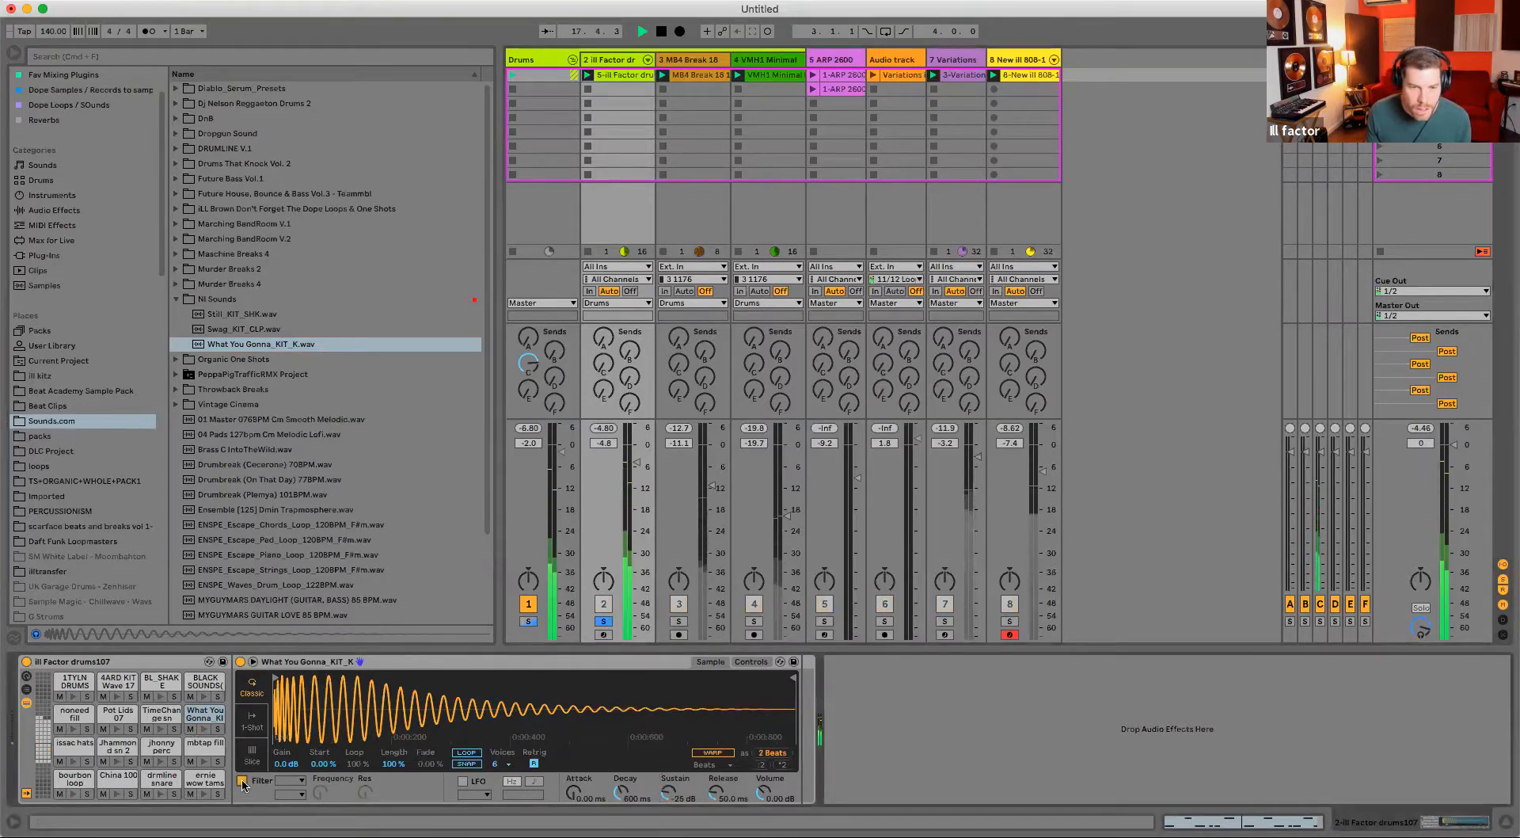
{"action": "left_click", "coordinate": [290, 793]}
{"action": "left_click", "coordinate": [285, 759]}
{"action": "left_click_drag", "start_coordinate": [405, 797], "coordinate": [405, 793]}
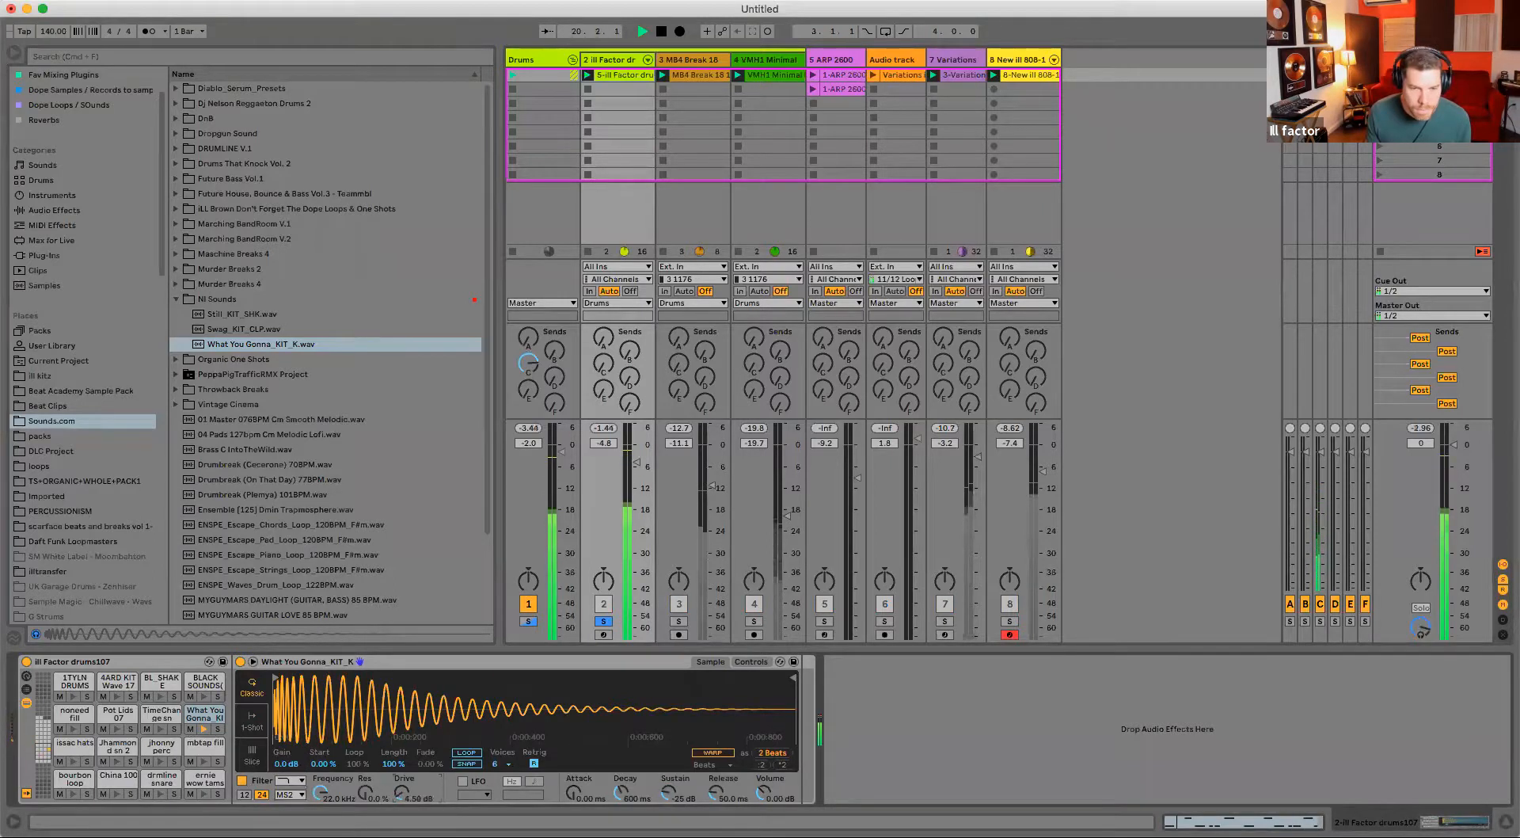
{"action": "key", "text": "space"}
{"action": "left_click", "coordinate": [603, 621]}
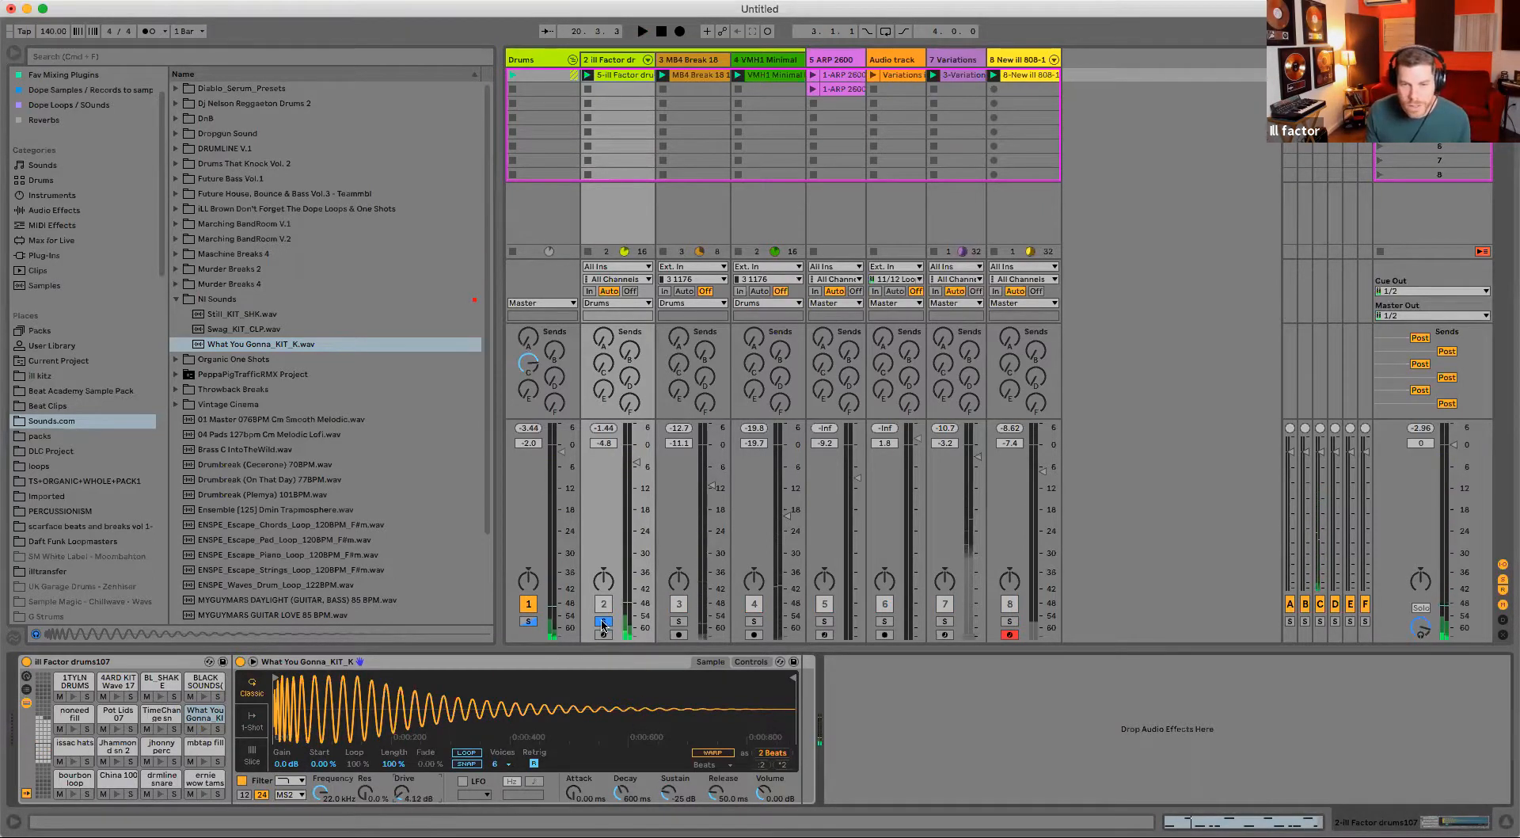
{"action": "key", "text": "space"}
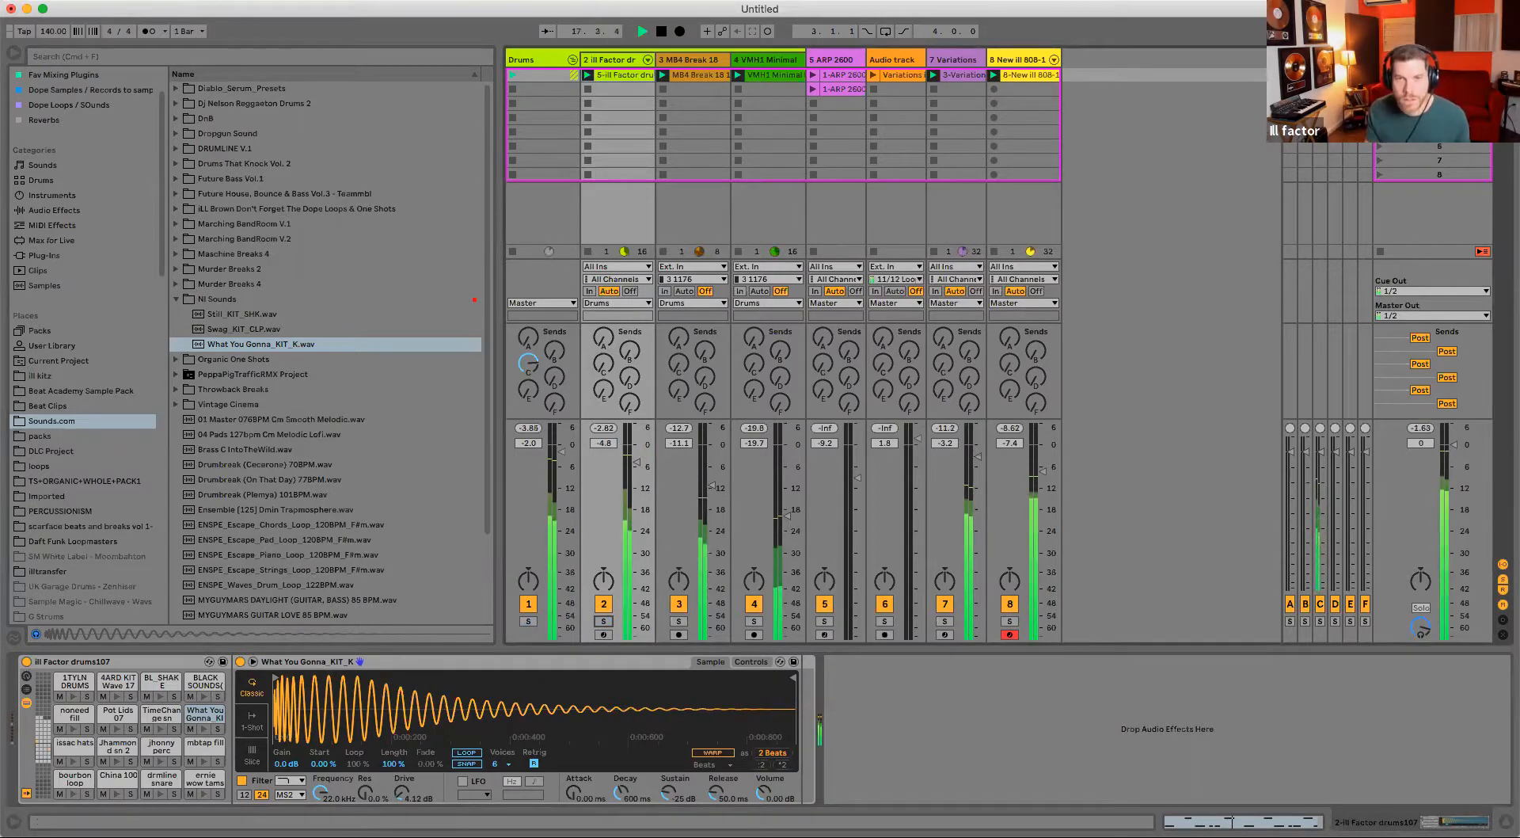
- Fold the Drums group, lower the Variations track to -8.0 dB and raise the New ill 808-1 track to -3.9 dB
{"action": "left_click", "coordinate": [572, 59]}
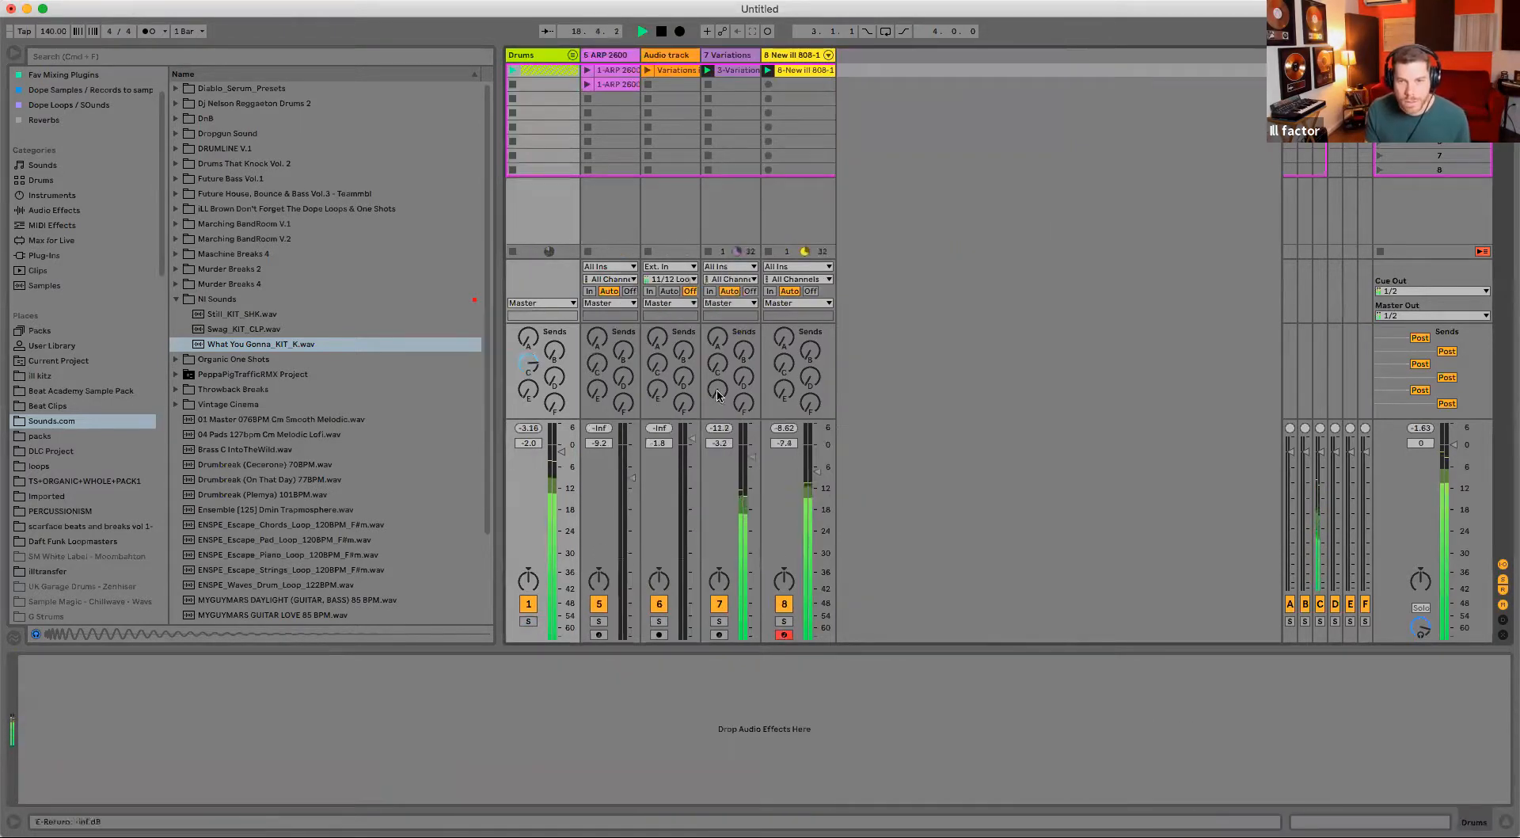
{"action": "left_click_drag", "start_coordinate": [752, 456], "coordinate": [817, 459]}
{"action": "key", "text": "space"}
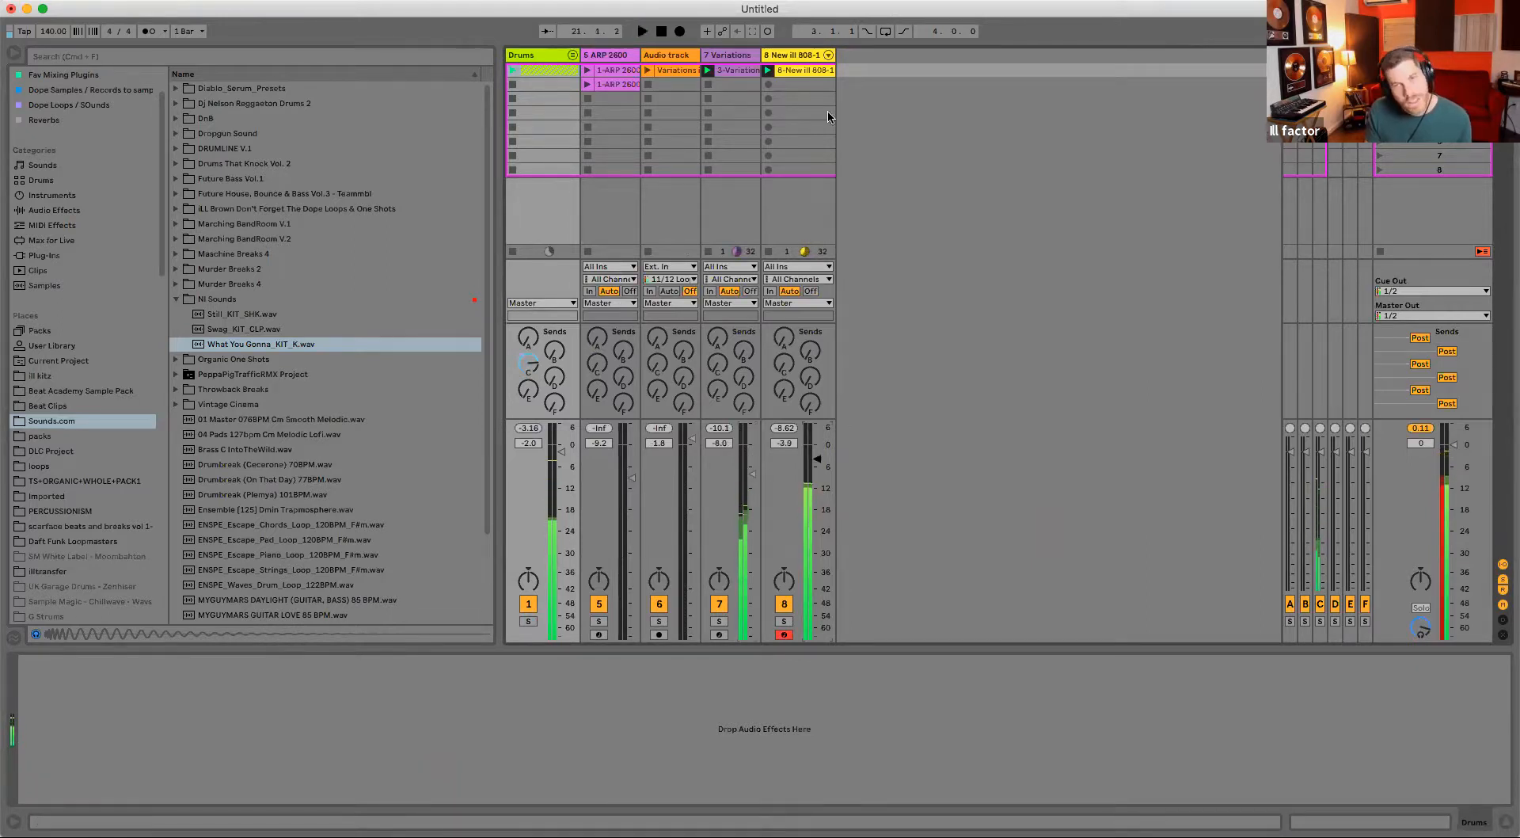
- Set the 808 Simpler's detune to +5 ct, play the beat and collapse the New ill 808-1 rack
{"action": "left_click", "coordinate": [809, 55]}
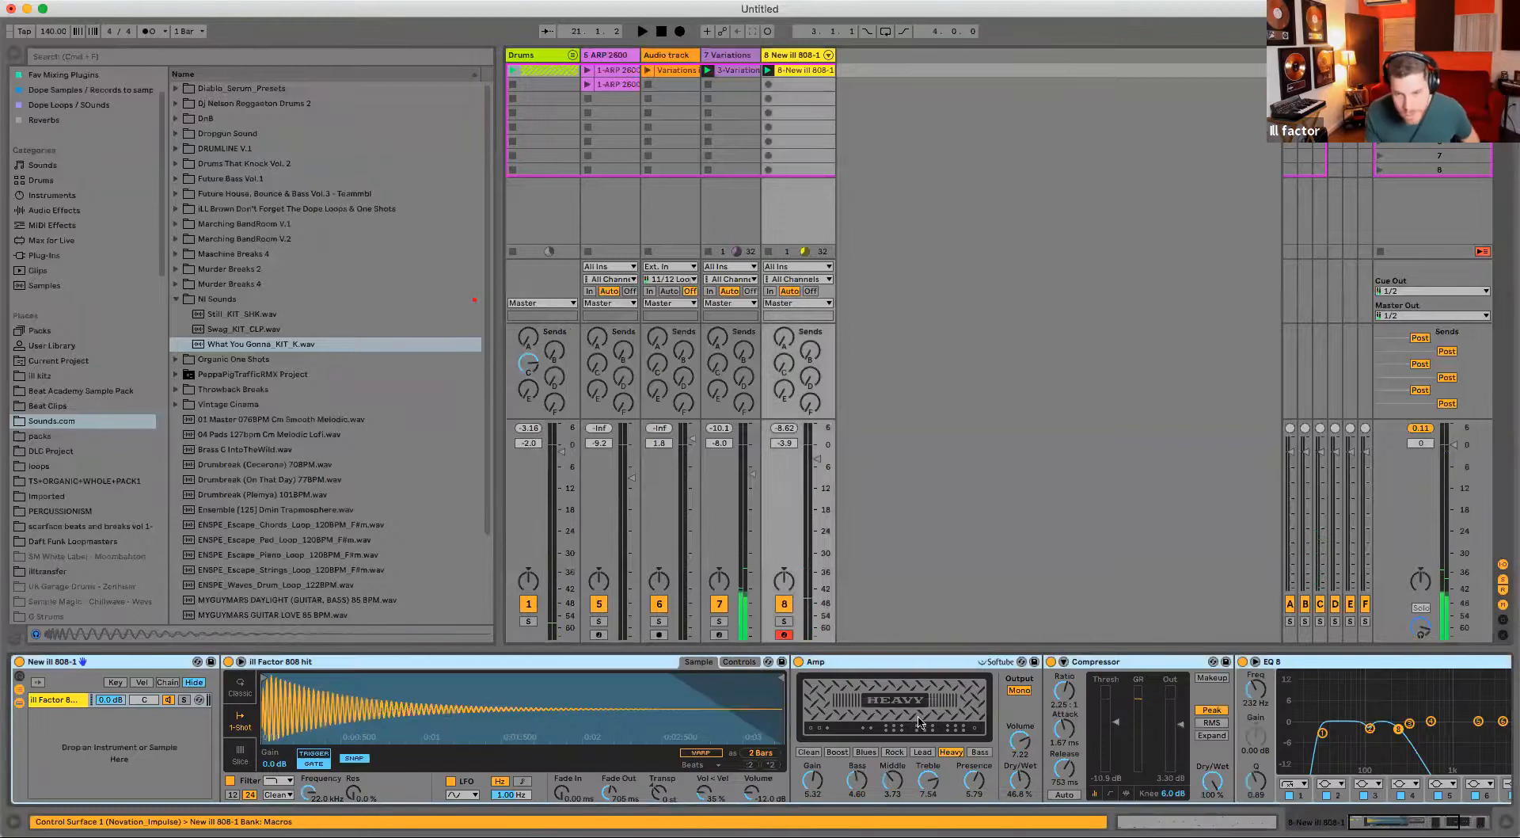
{"action": "left_click", "coordinate": [738, 661]}
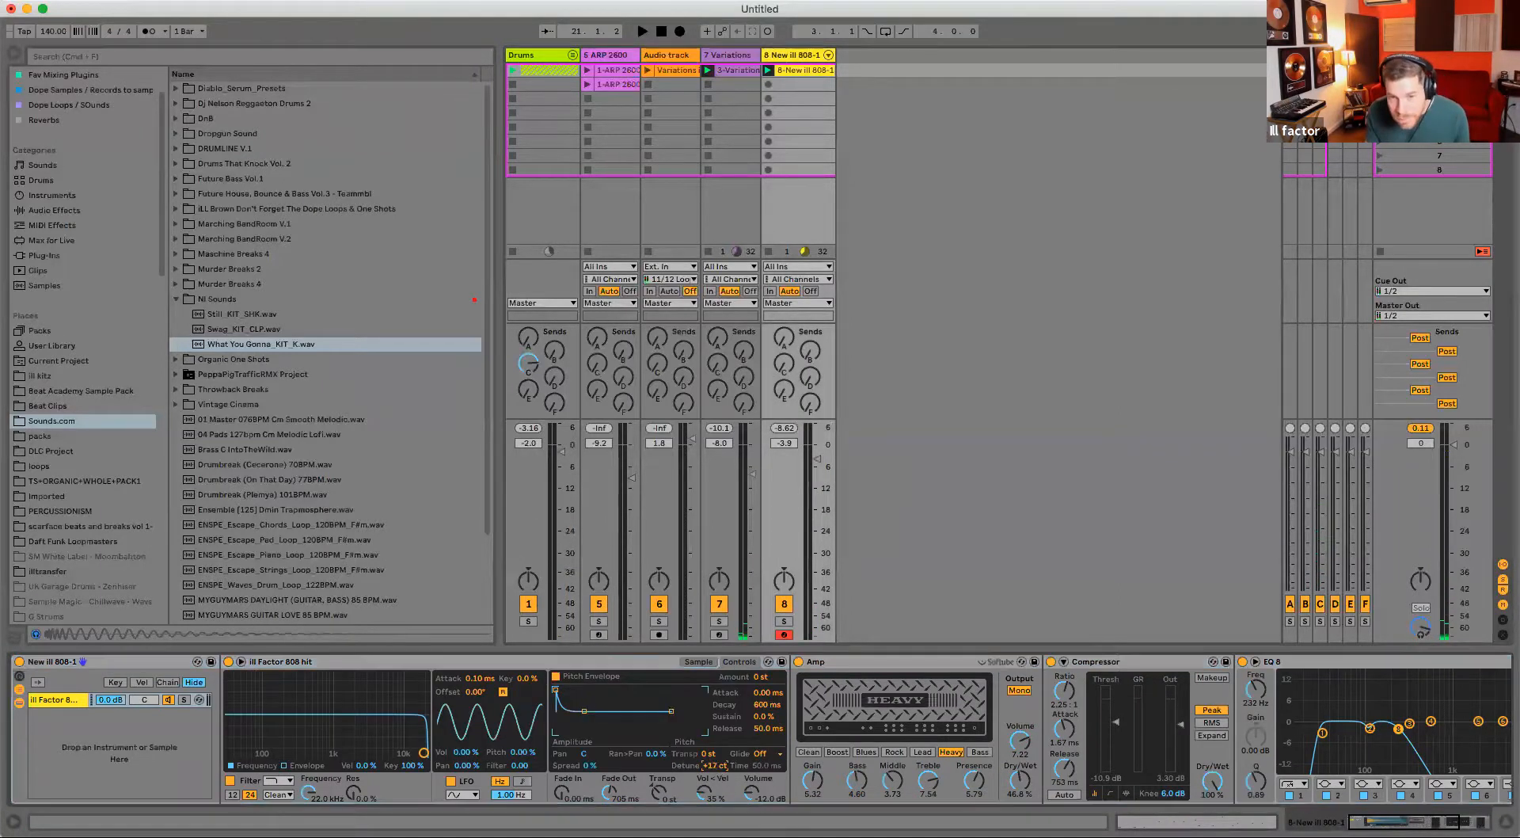
{"action": "left_click_drag", "start_coordinate": [715, 764], "coordinate": [715, 773]}
{"action": "key", "text": "space"}
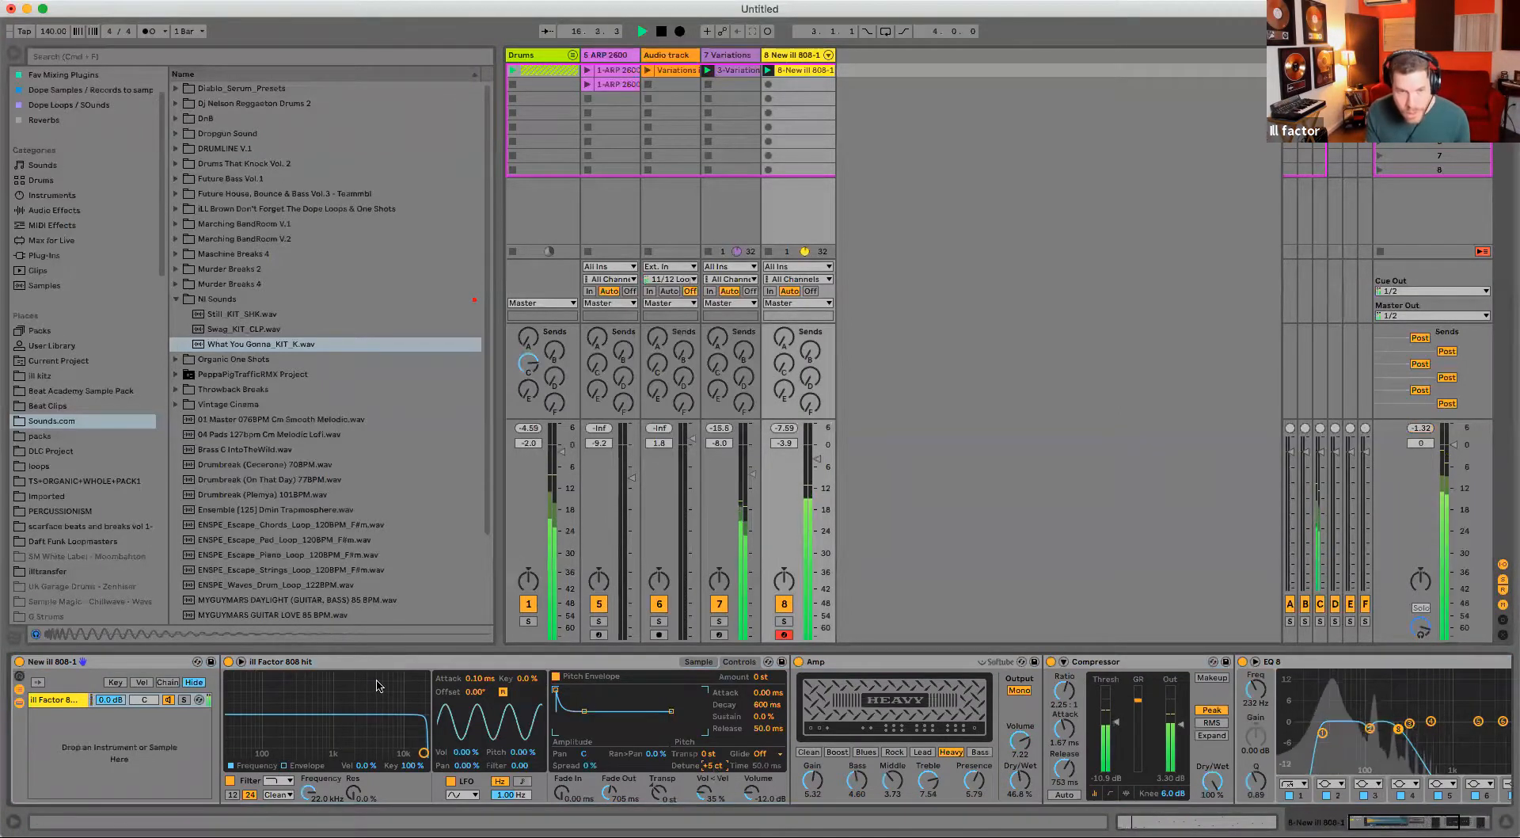
{"action": "double_click", "coordinate": [134, 662]}
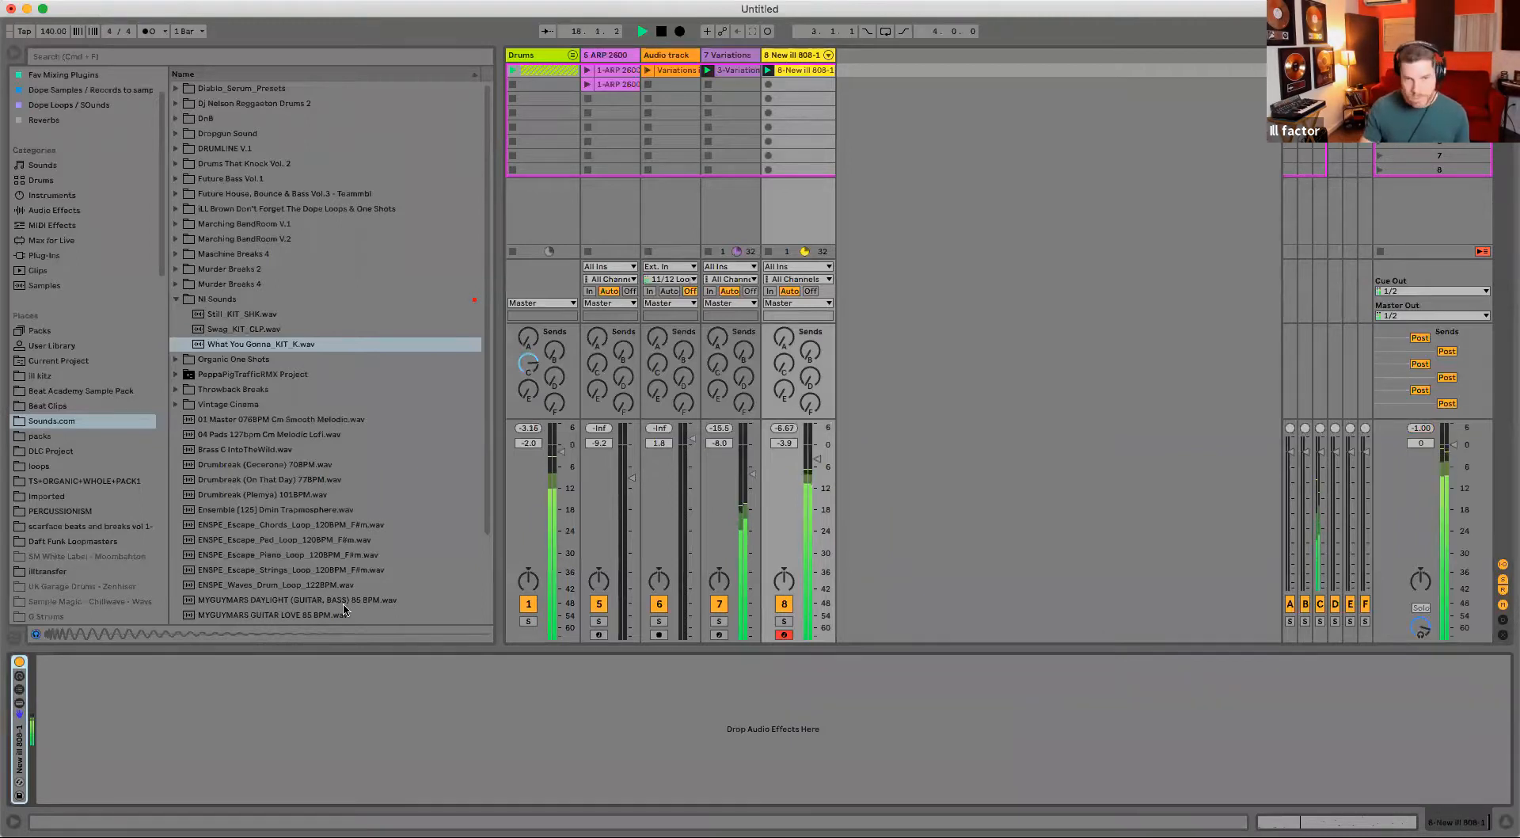
- Close the NI Sounds folder and look through the instruments in the Fav Instr collection, up to Absynth 5
{"action": "left_click", "coordinate": [175, 299]}
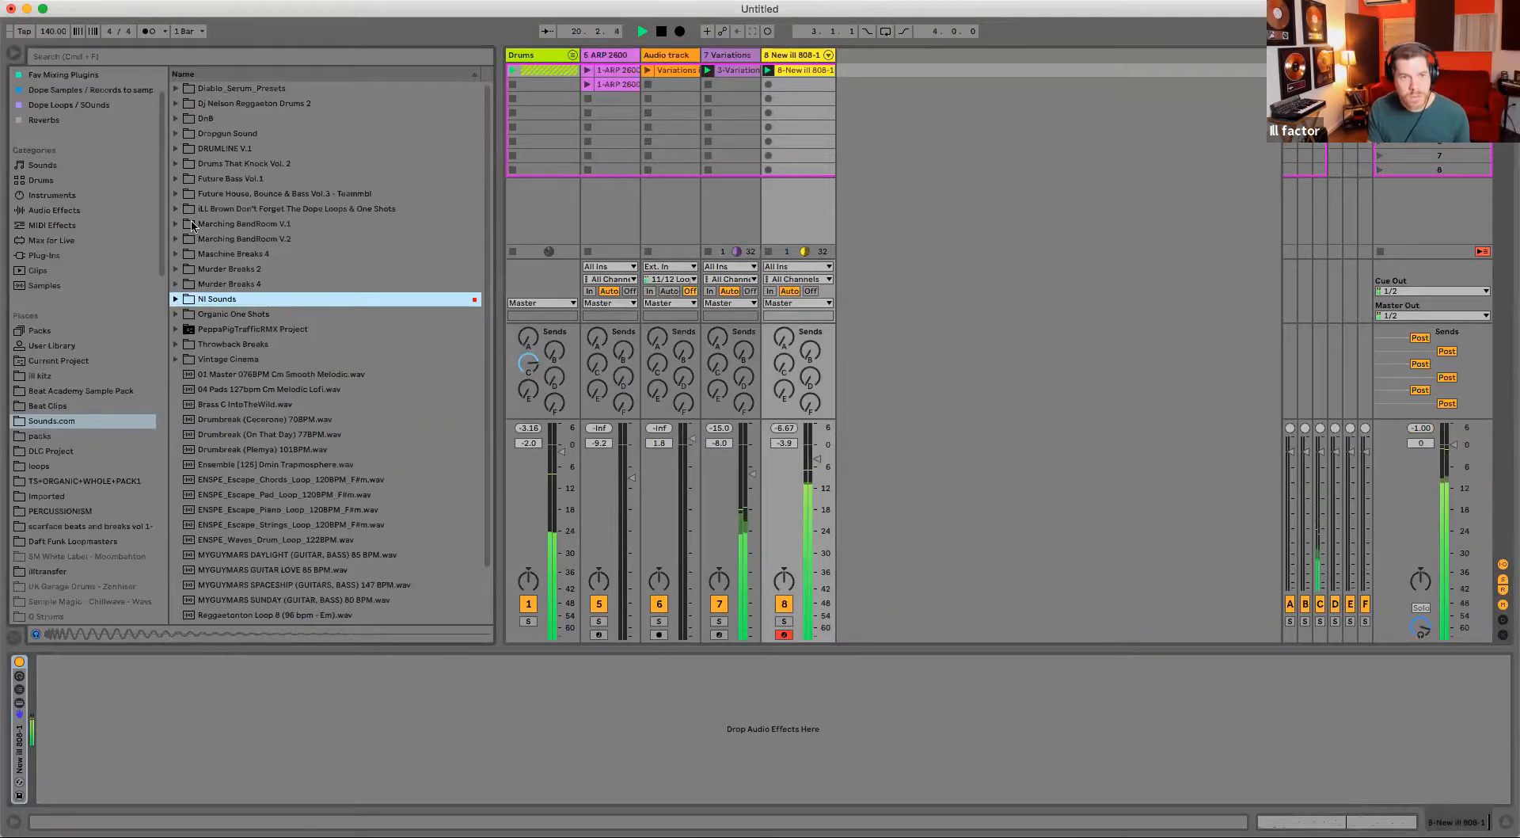
{"action": "scroll", "coordinate": [119, 363], "scroll_direction": "up", "scroll_amount": 3}
{"action": "left_click", "coordinate": [71, 106]}
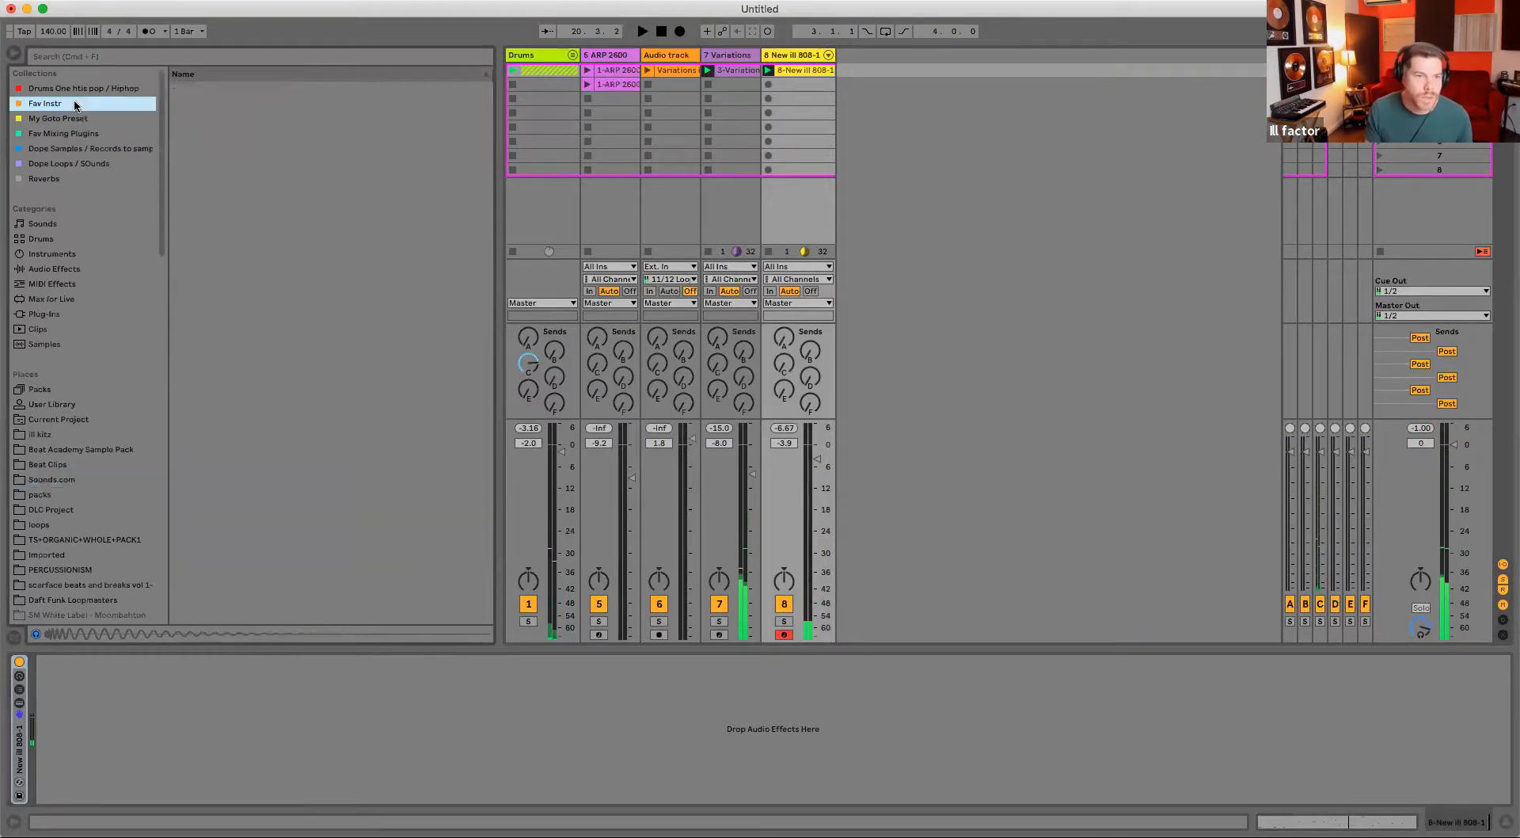
{"action": "left_click", "coordinate": [212, 175]}
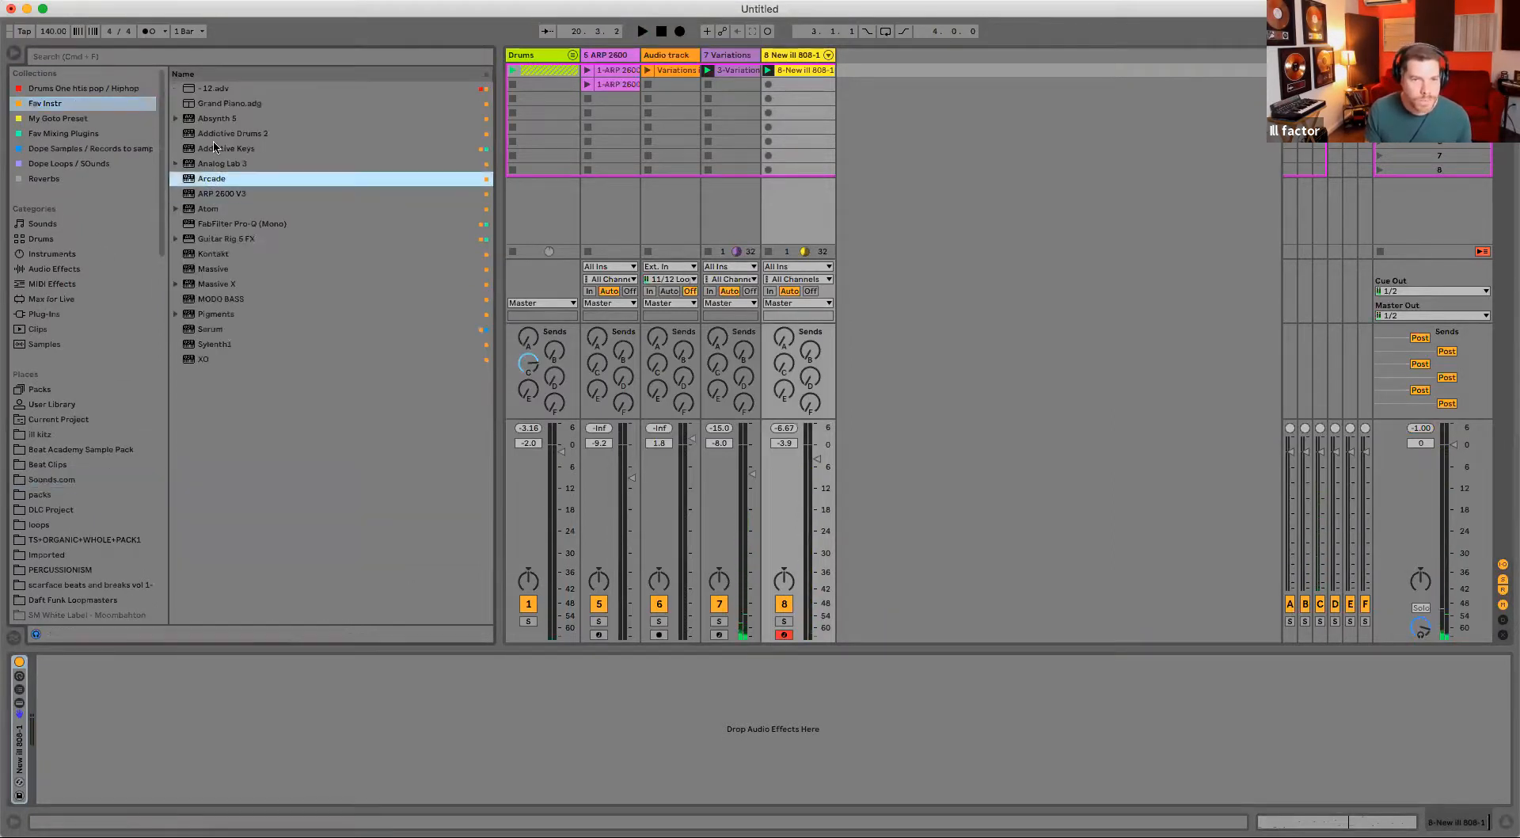
{"action": "key", "text": "Up"}
{"action": "key", "text": "Up"}
{"action": "key", "text": "Up"}
{"action": "key", "text": "Up"}
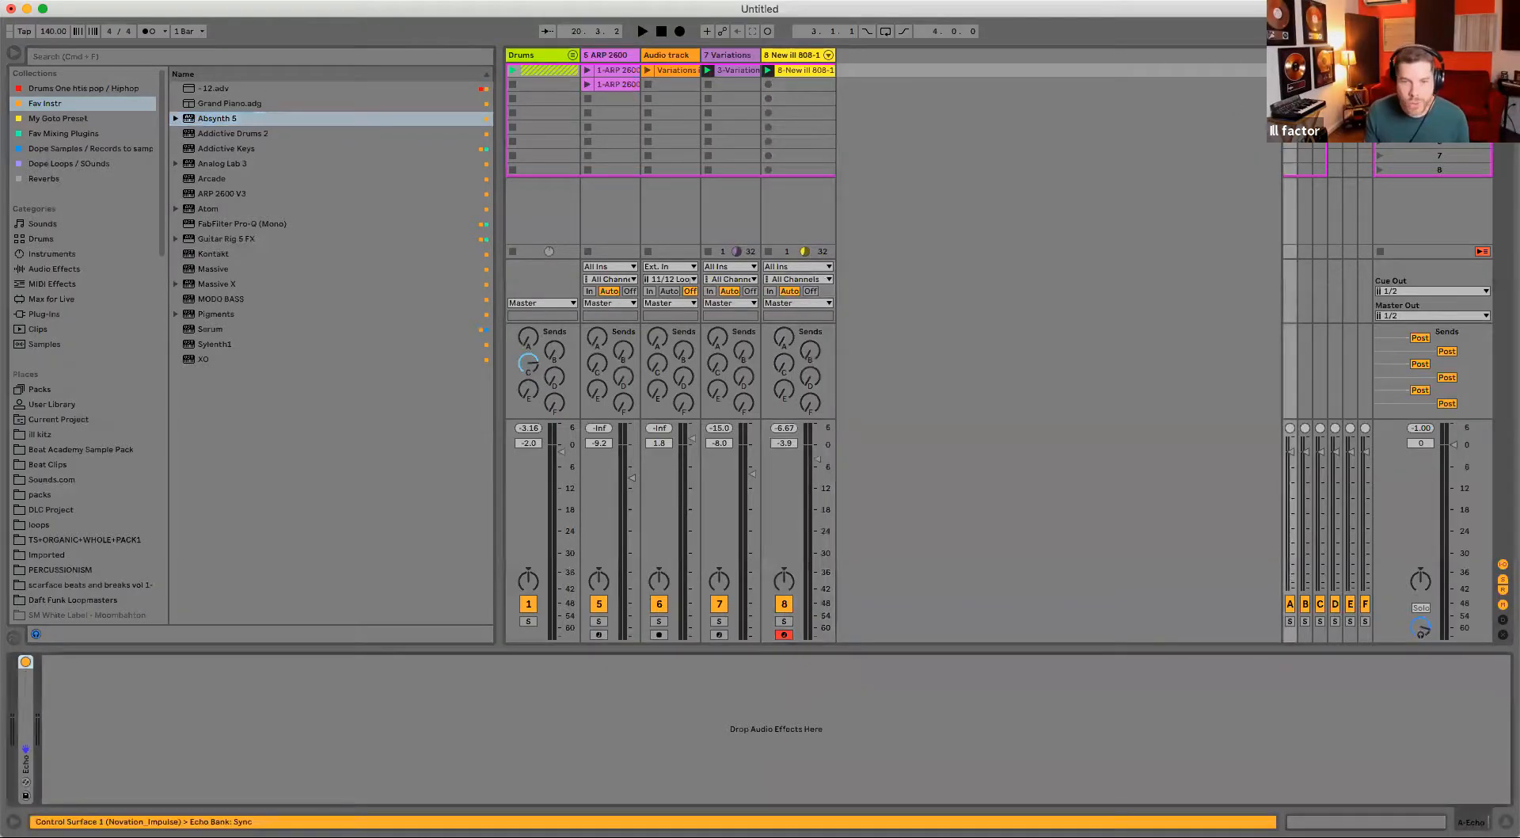
- Examine the Echo, Big Room, EQ 8 and MetaFlanger devices on the return tracks, then the remaining returns and the Master
{"action": "double_click", "coordinate": [30, 711]}
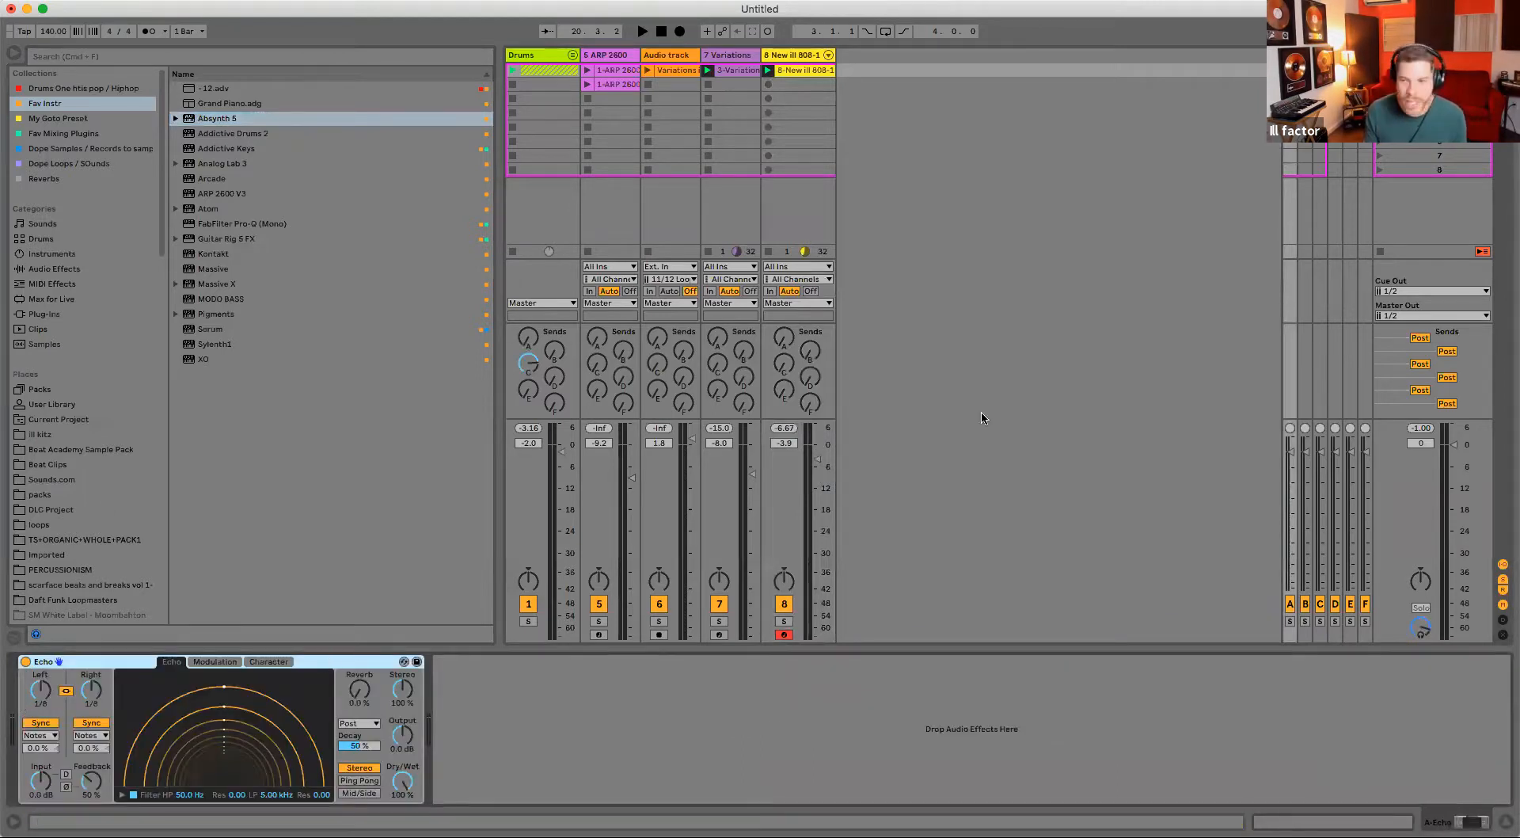
{"action": "left_click", "coordinate": [1305, 55]}
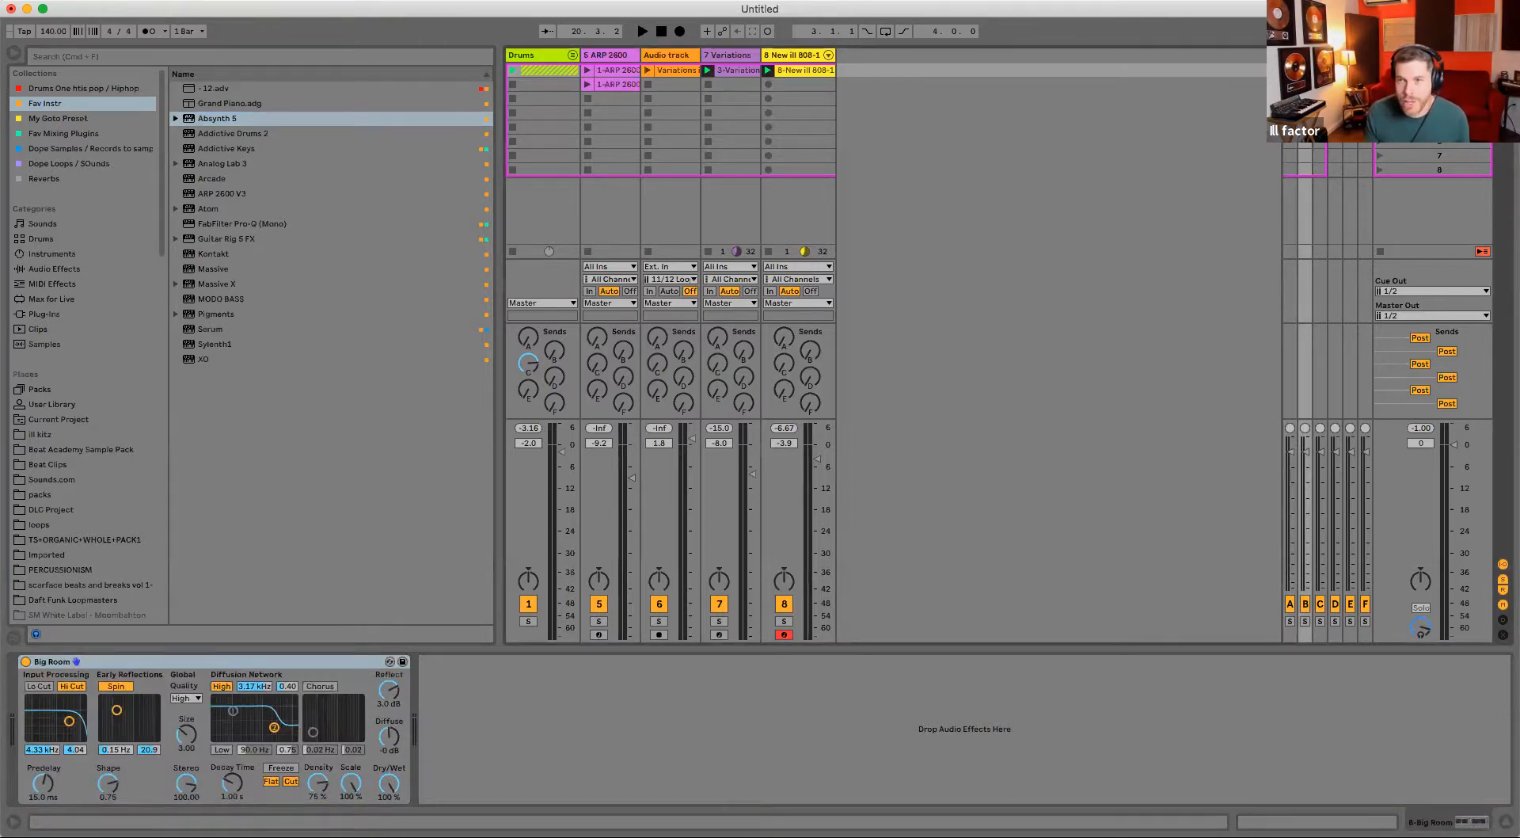
{"action": "left_click", "coordinate": [1320, 55]}
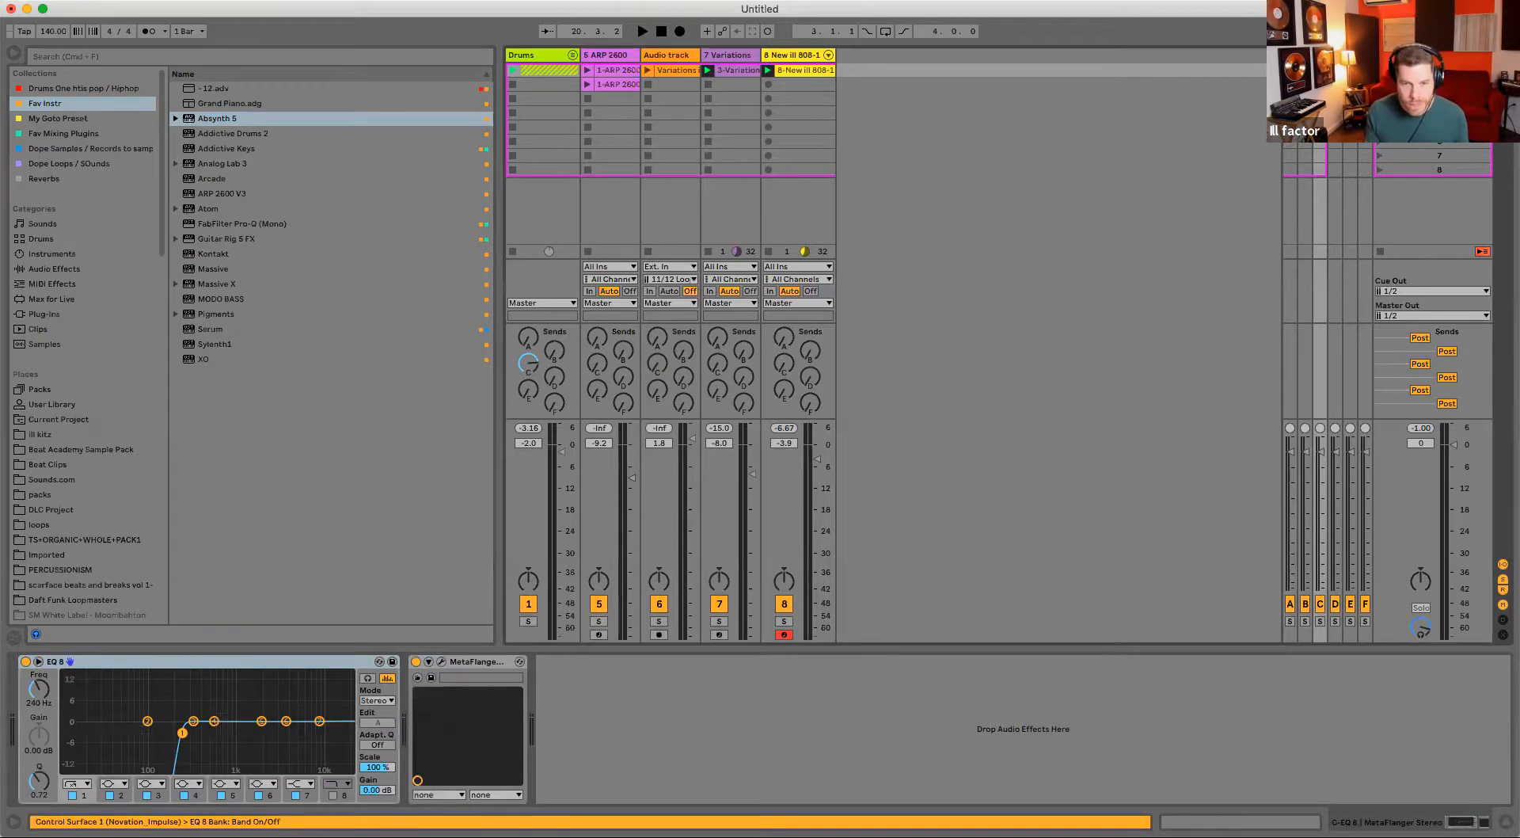
{"action": "left_click", "coordinate": [1335, 55]}
{"action": "left_click", "coordinate": [1350, 56]}
{"action": "left_click", "coordinate": [1410, 56]}
{"action": "left_click", "coordinate": [1365, 55]}
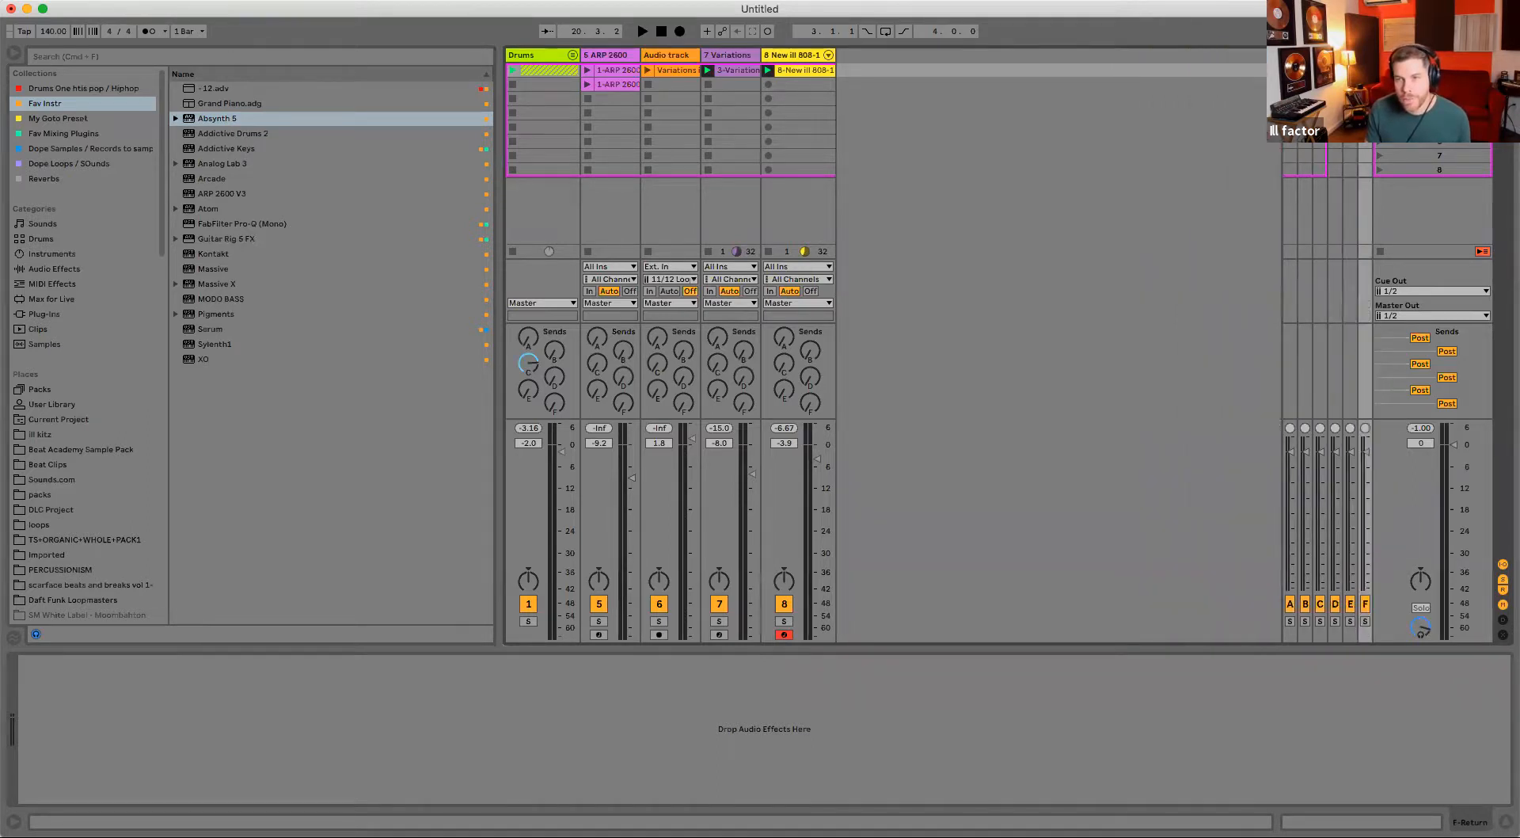
{"action": "key", "text": "Right"}
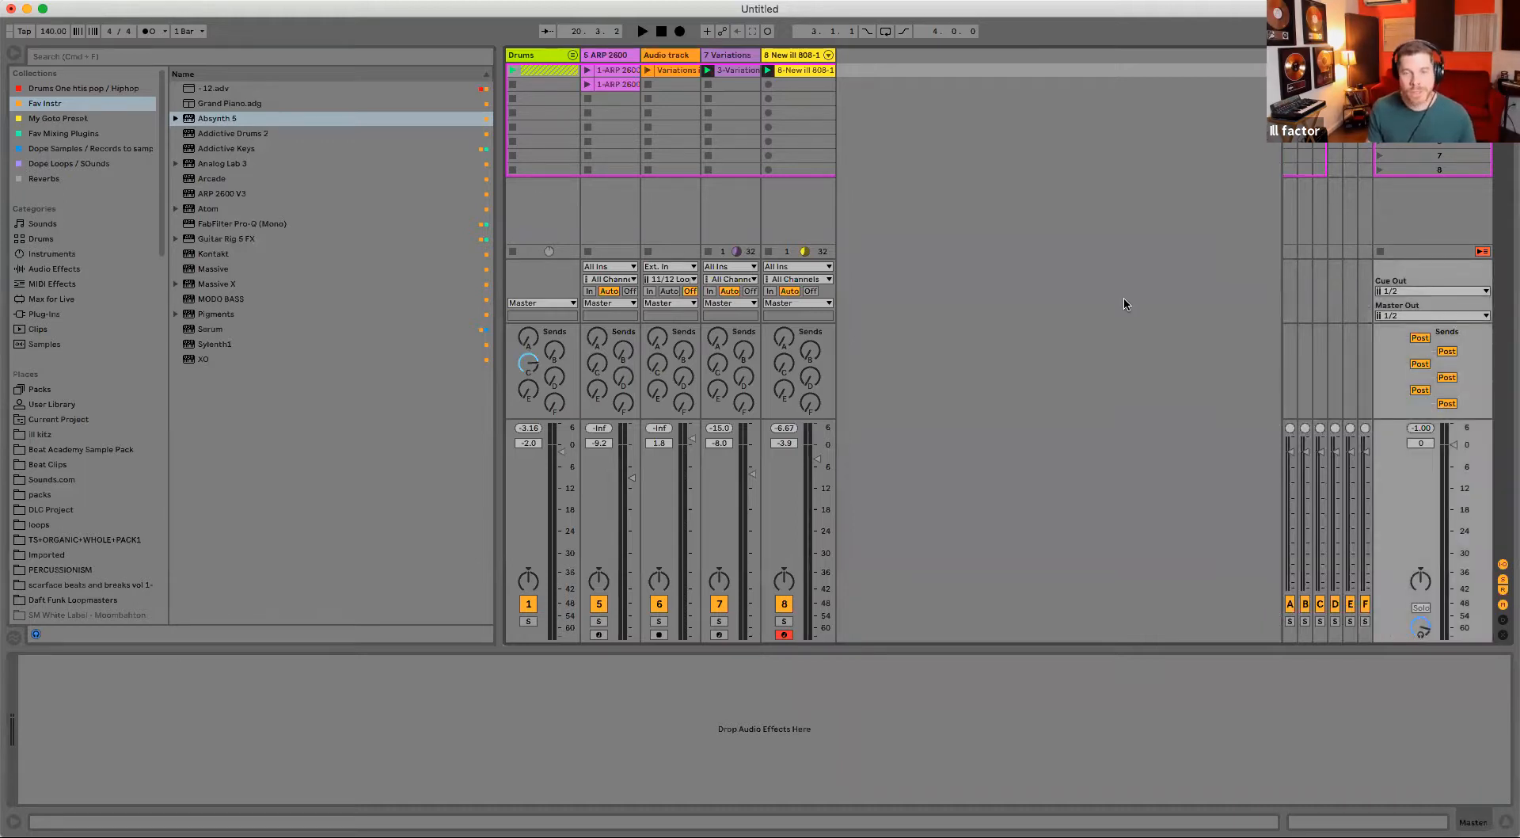
- Review the Audio track and returns A to C again, and open return C's MetaFlanger plug-in window
{"action": "left_click", "coordinate": [668, 55]}
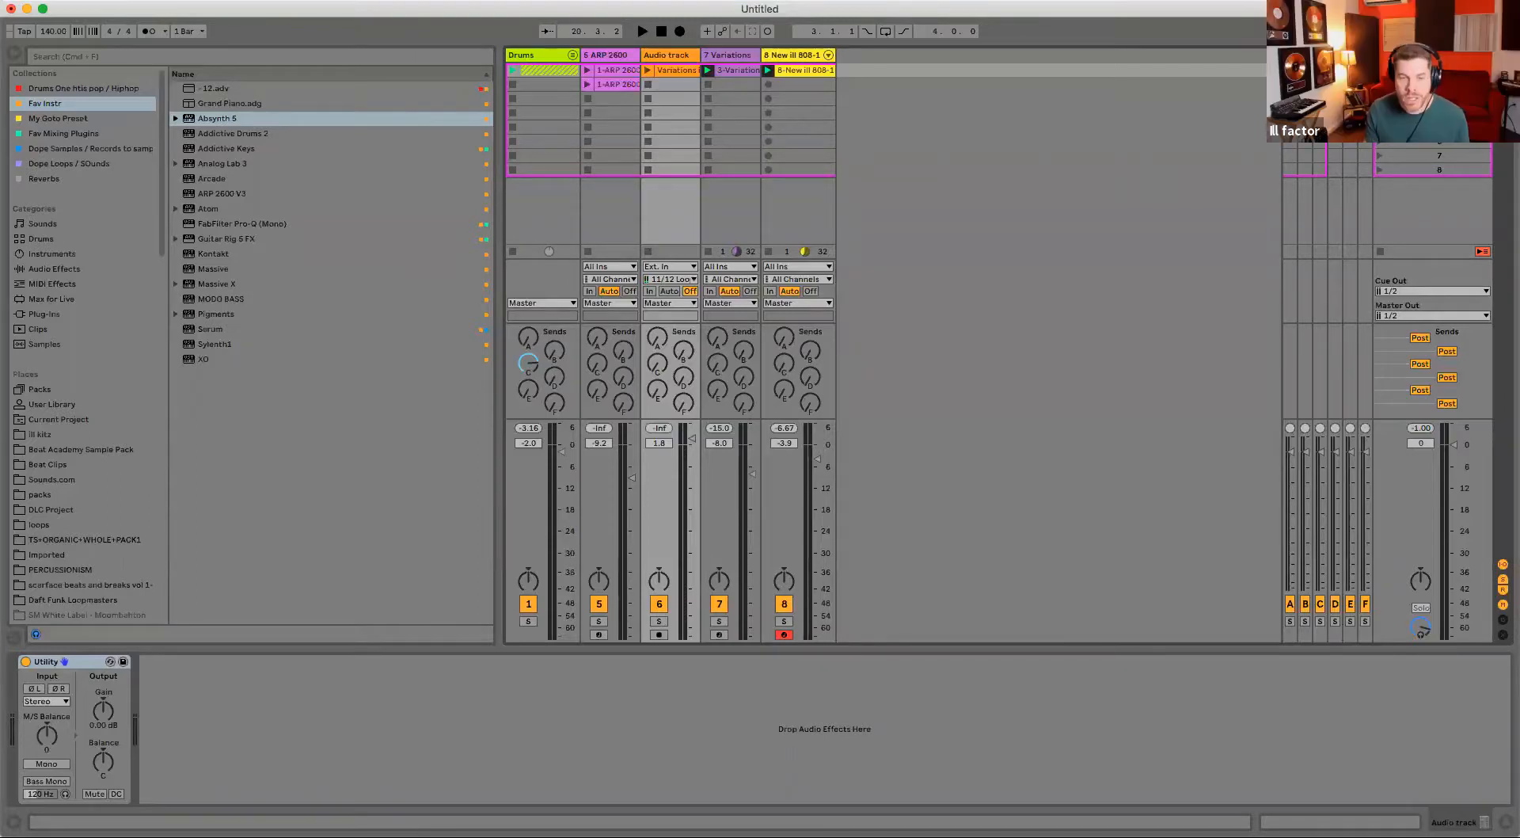
{"action": "left_click", "coordinate": [1290, 56]}
{"action": "left_click", "coordinate": [1305, 55]}
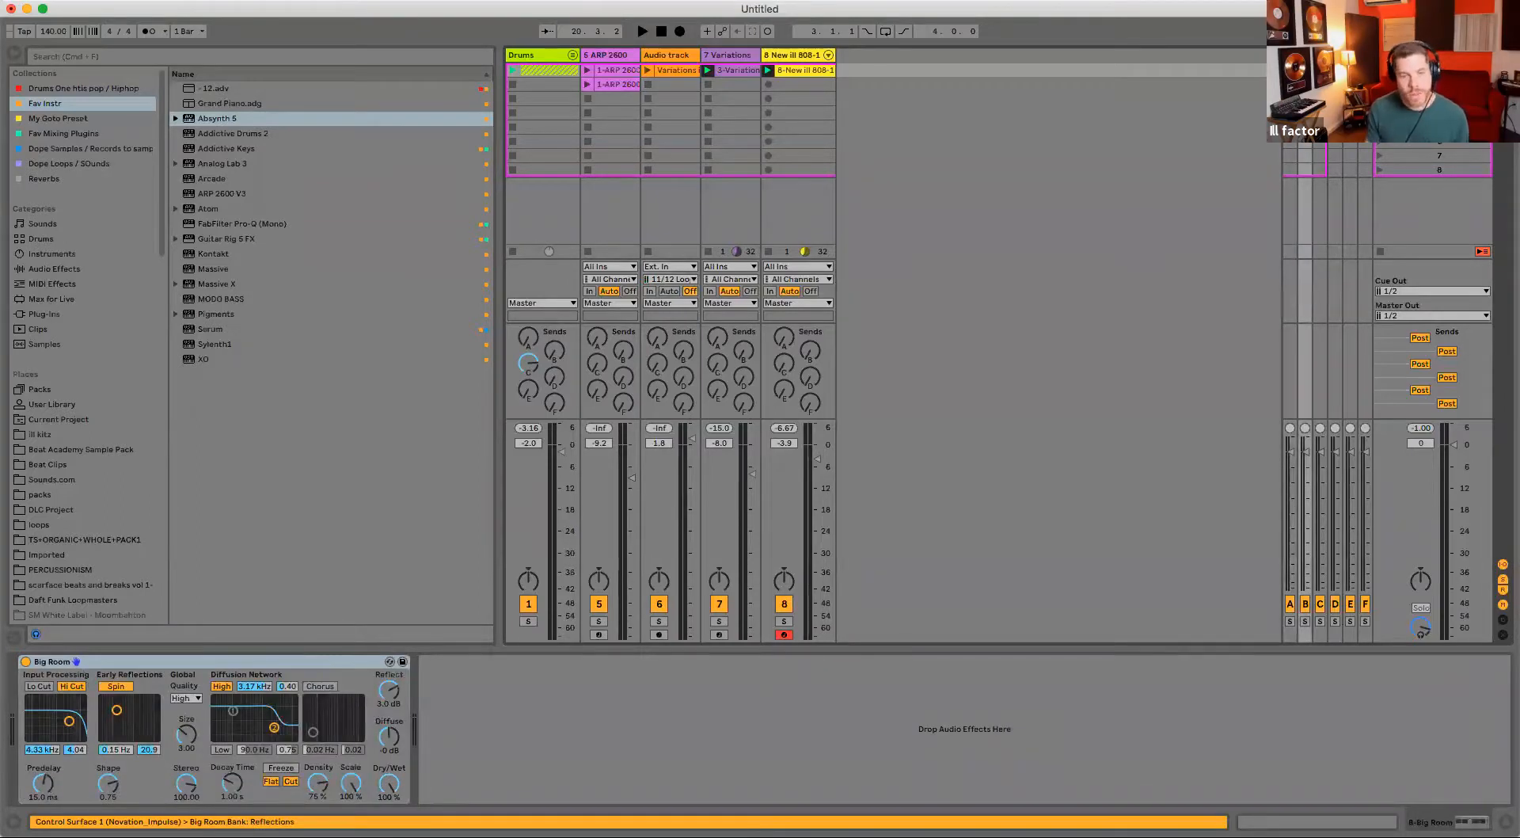
{"action": "left_click", "coordinate": [1320, 55]}
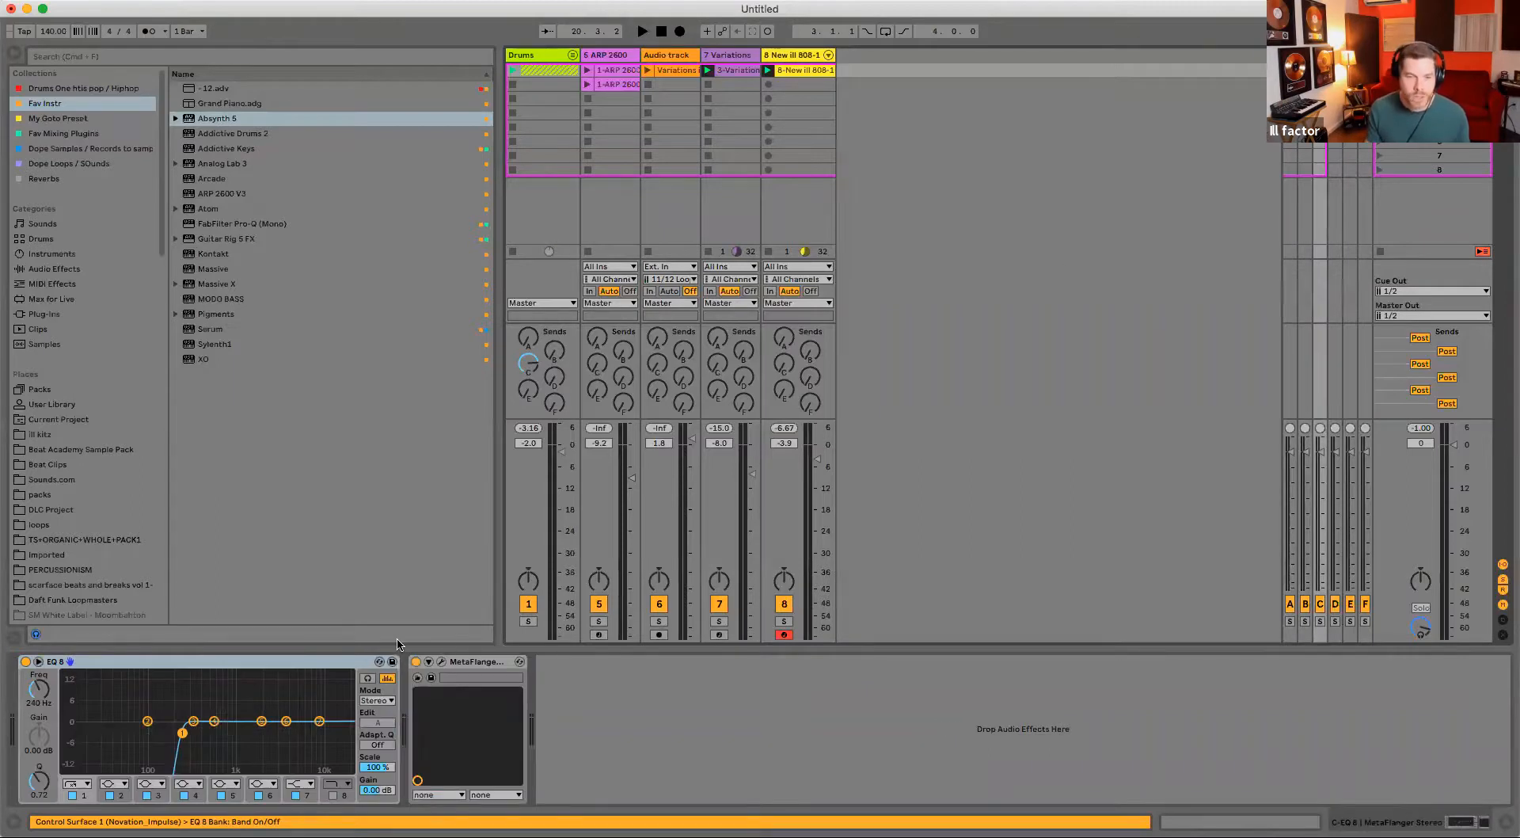
{"action": "left_click", "coordinate": [431, 662]}
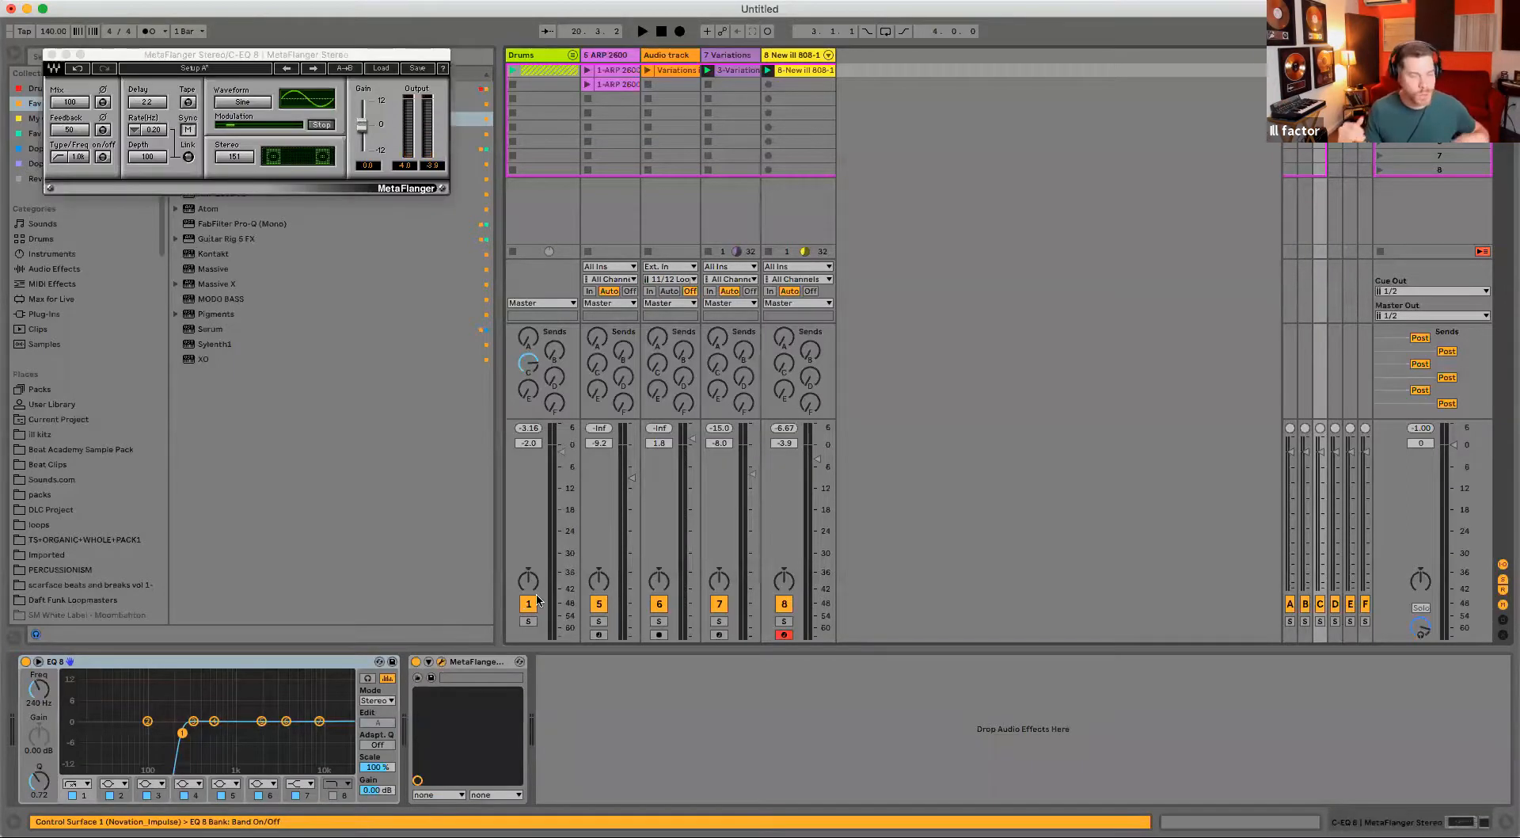
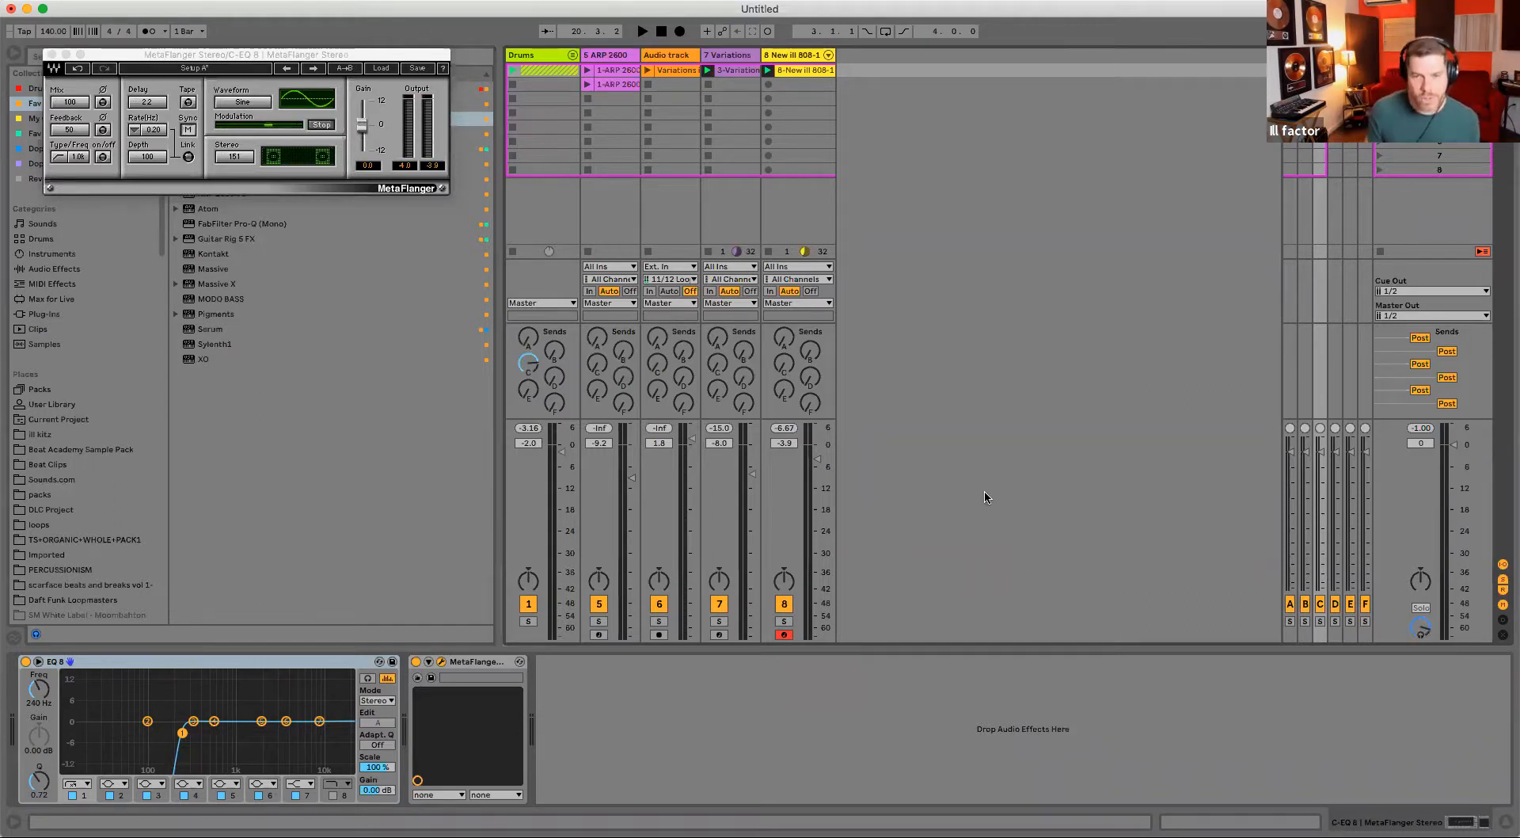
- Delete the ARP 2600 track after a short playback and add an empty MIDI track between the Drums group and the Audio track
{"action": "key", "text": "space"}
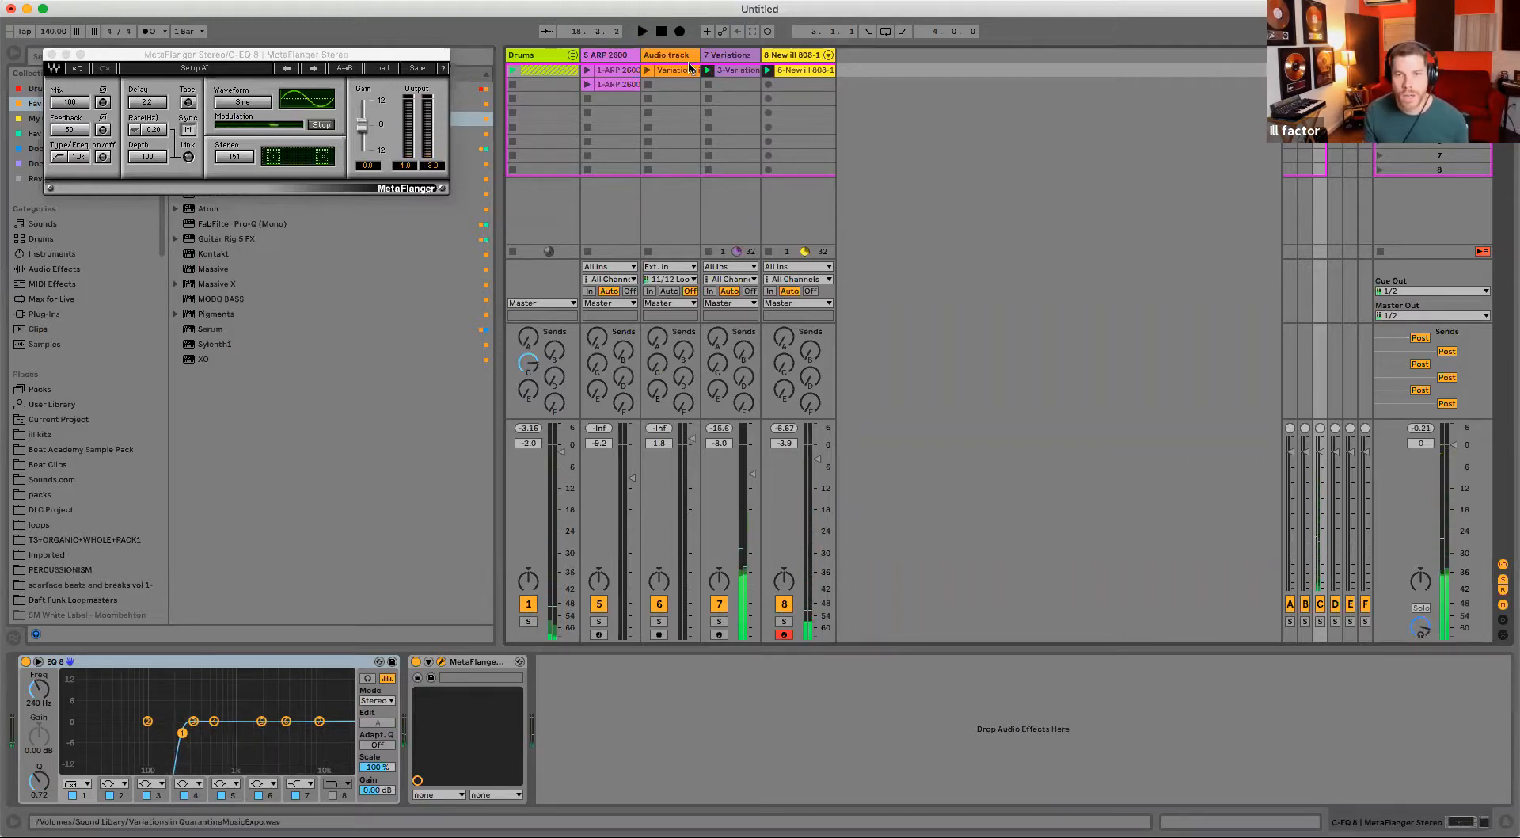
{"action": "left_click", "coordinate": [614, 55]}
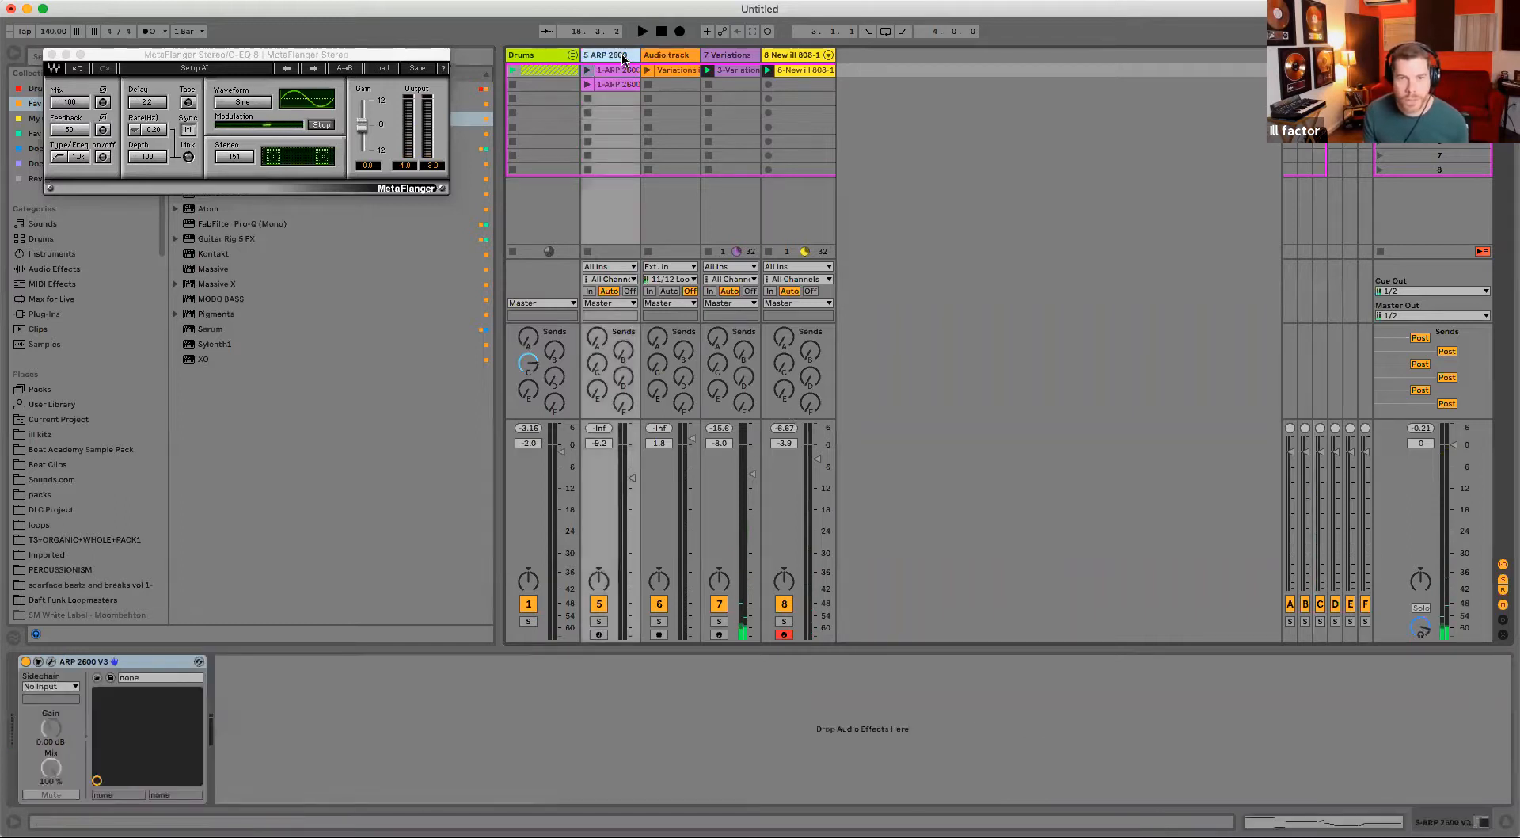
{"action": "key", "text": "Delete"}
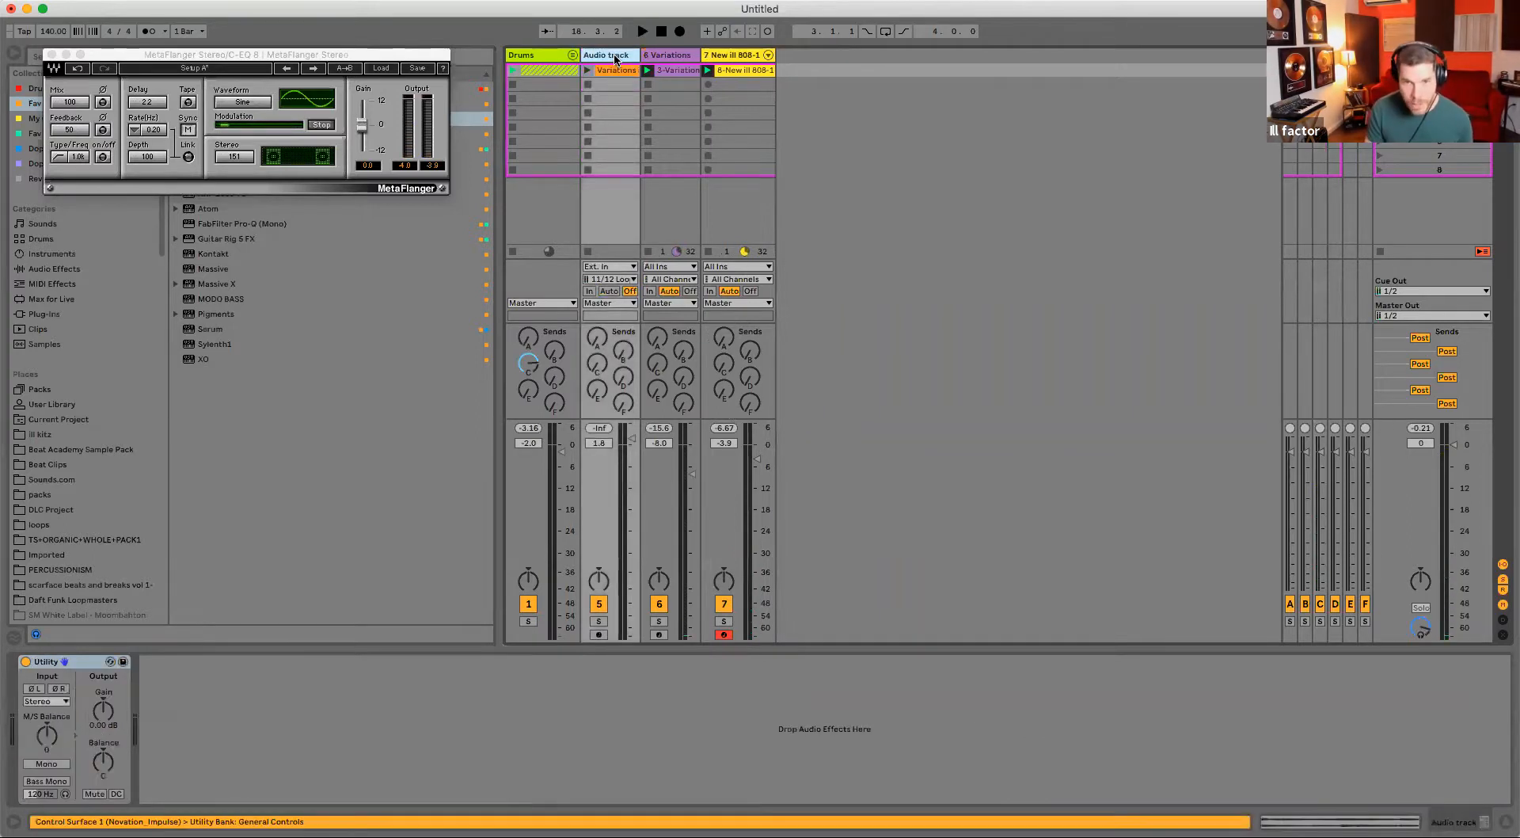
{"action": "key", "text": "super+shift+t"}
{"action": "left_click_drag", "start_coordinate": [670, 57], "coordinate": [593, 60]}
{"action": "left_click", "coordinate": [51, 54]}
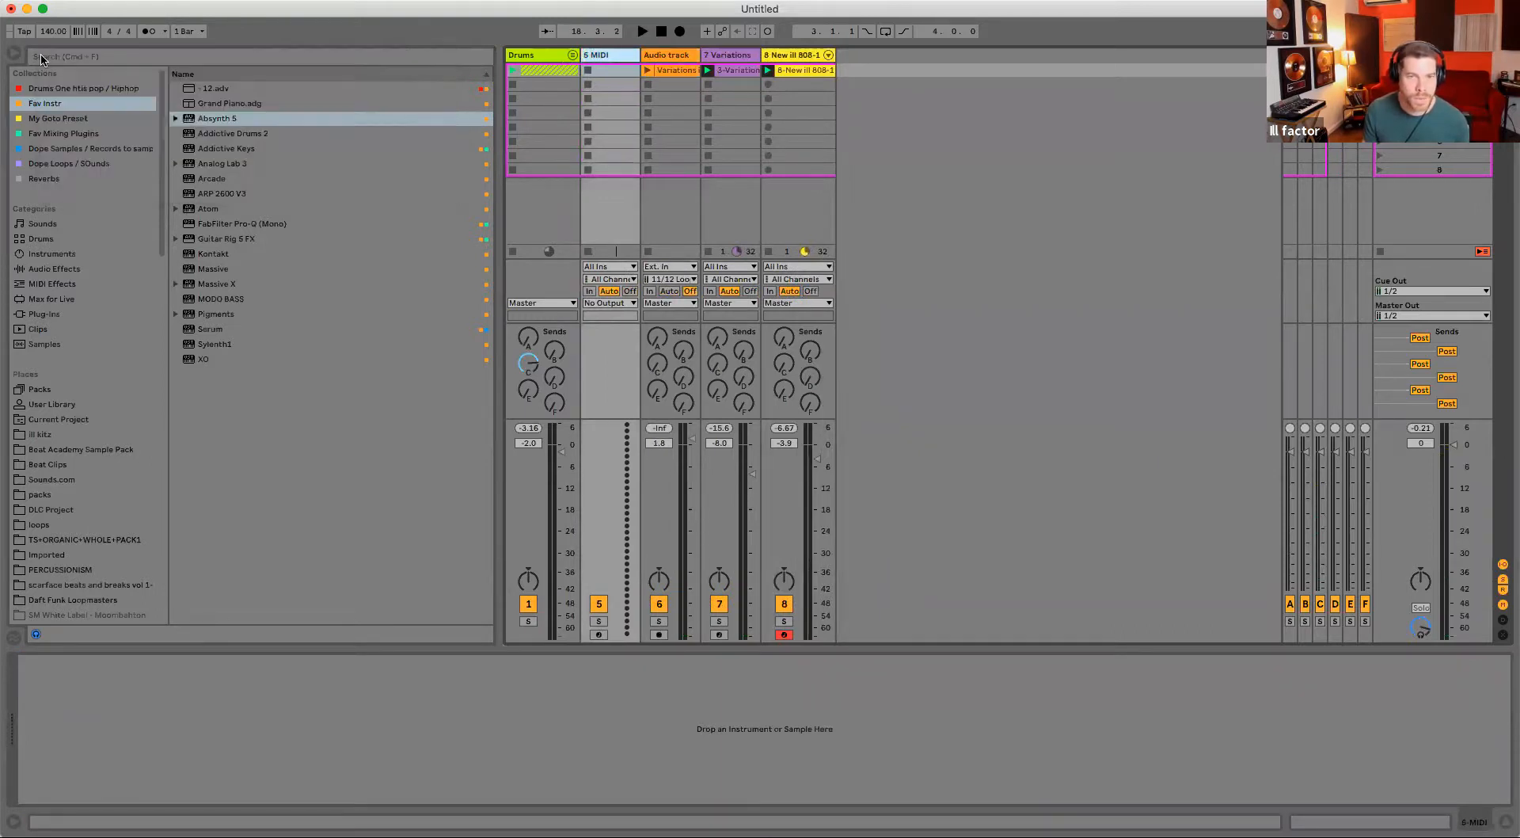
- Open the Hihats folder of Drums That Knock Vol. 2 in the Sounds.com sample library
{"action": "scroll", "coordinate": [100, 376], "scroll_direction": "down", "scroll_amount": 4}
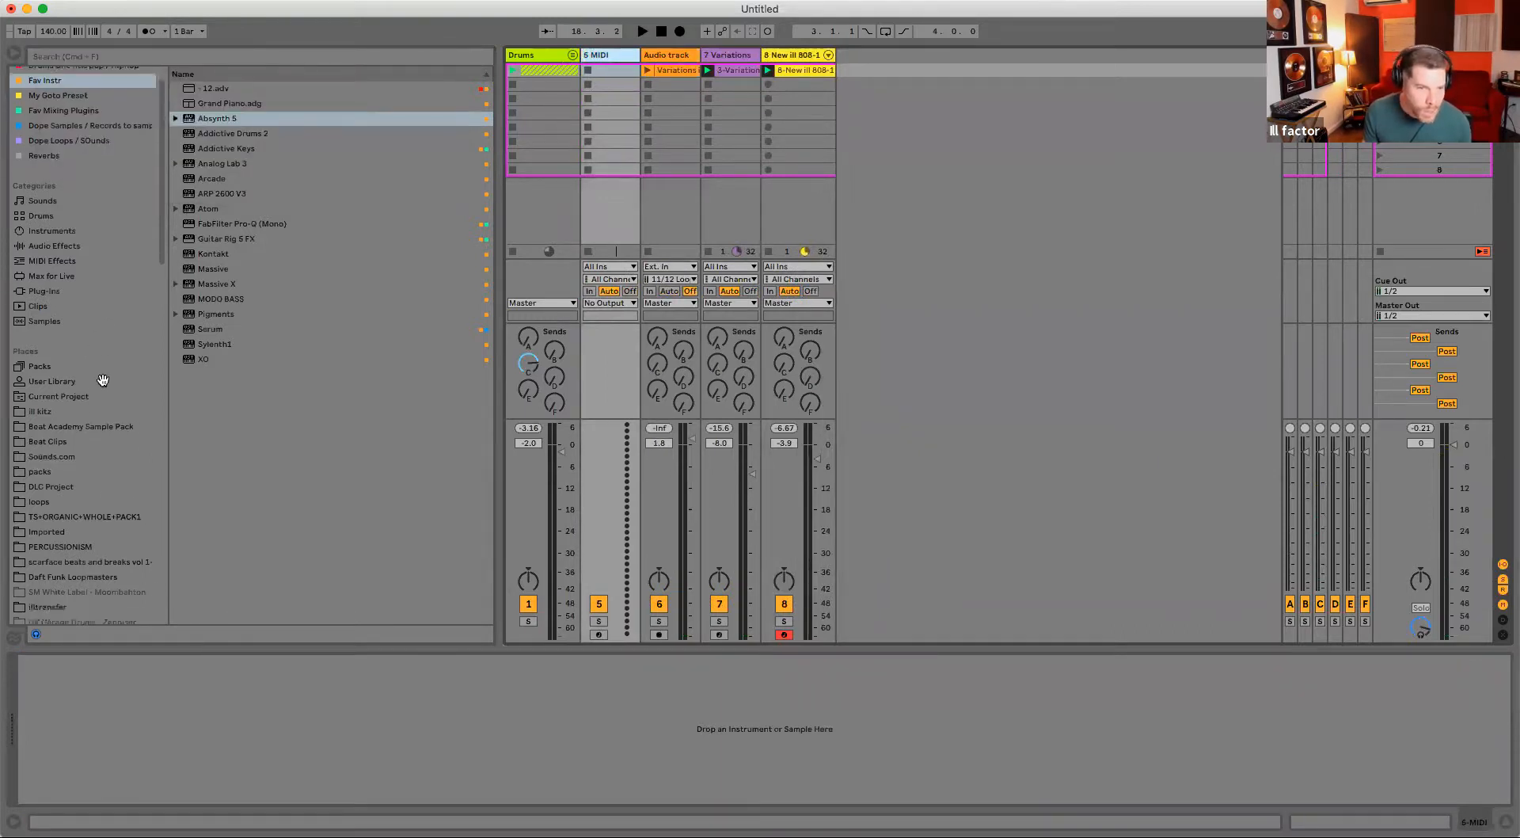
{"action": "left_click", "coordinate": [82, 406]}
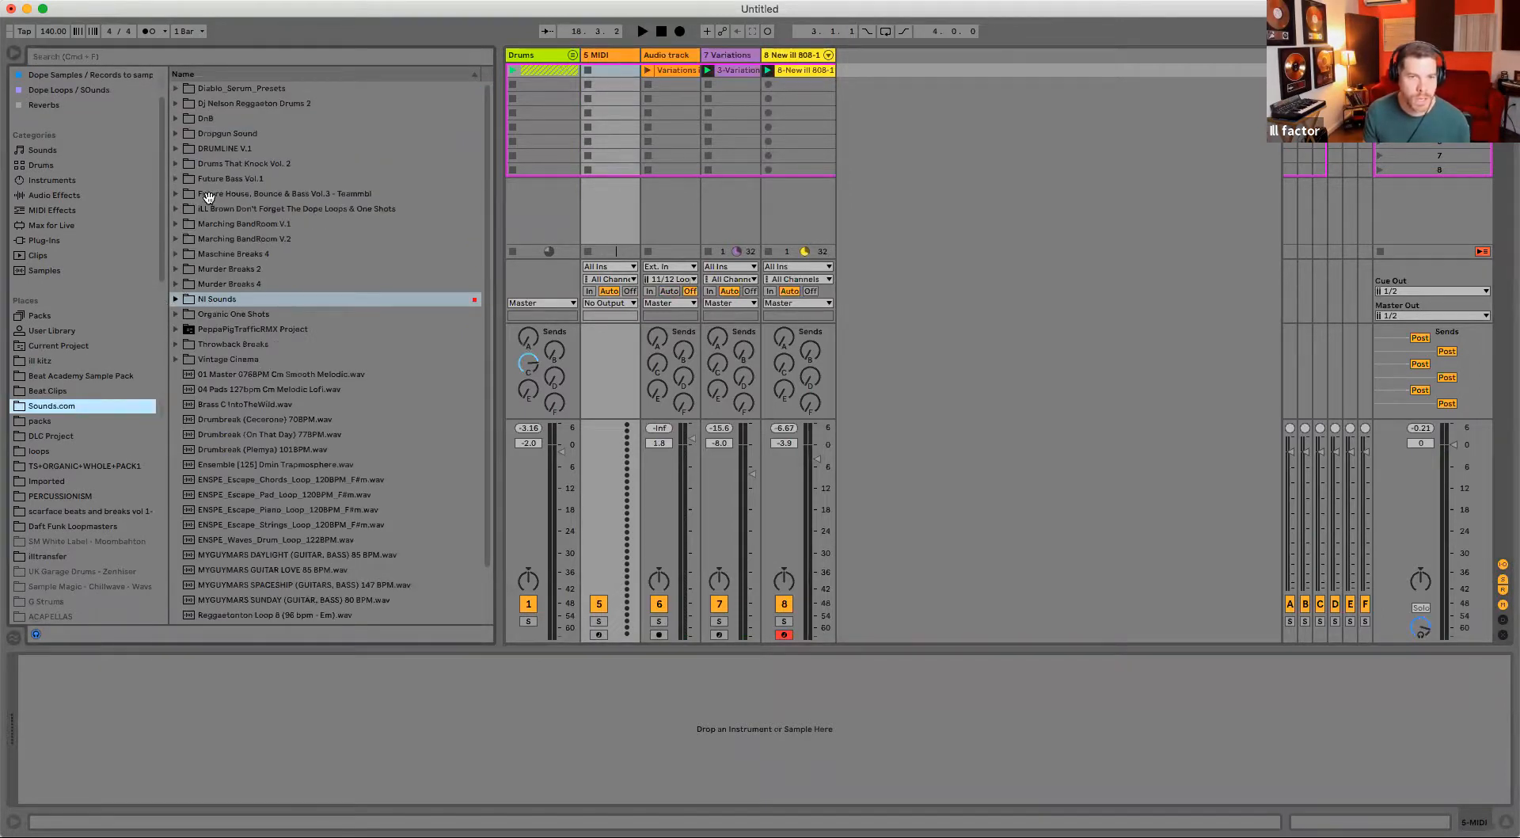
{"action": "left_click", "coordinate": [176, 134]}
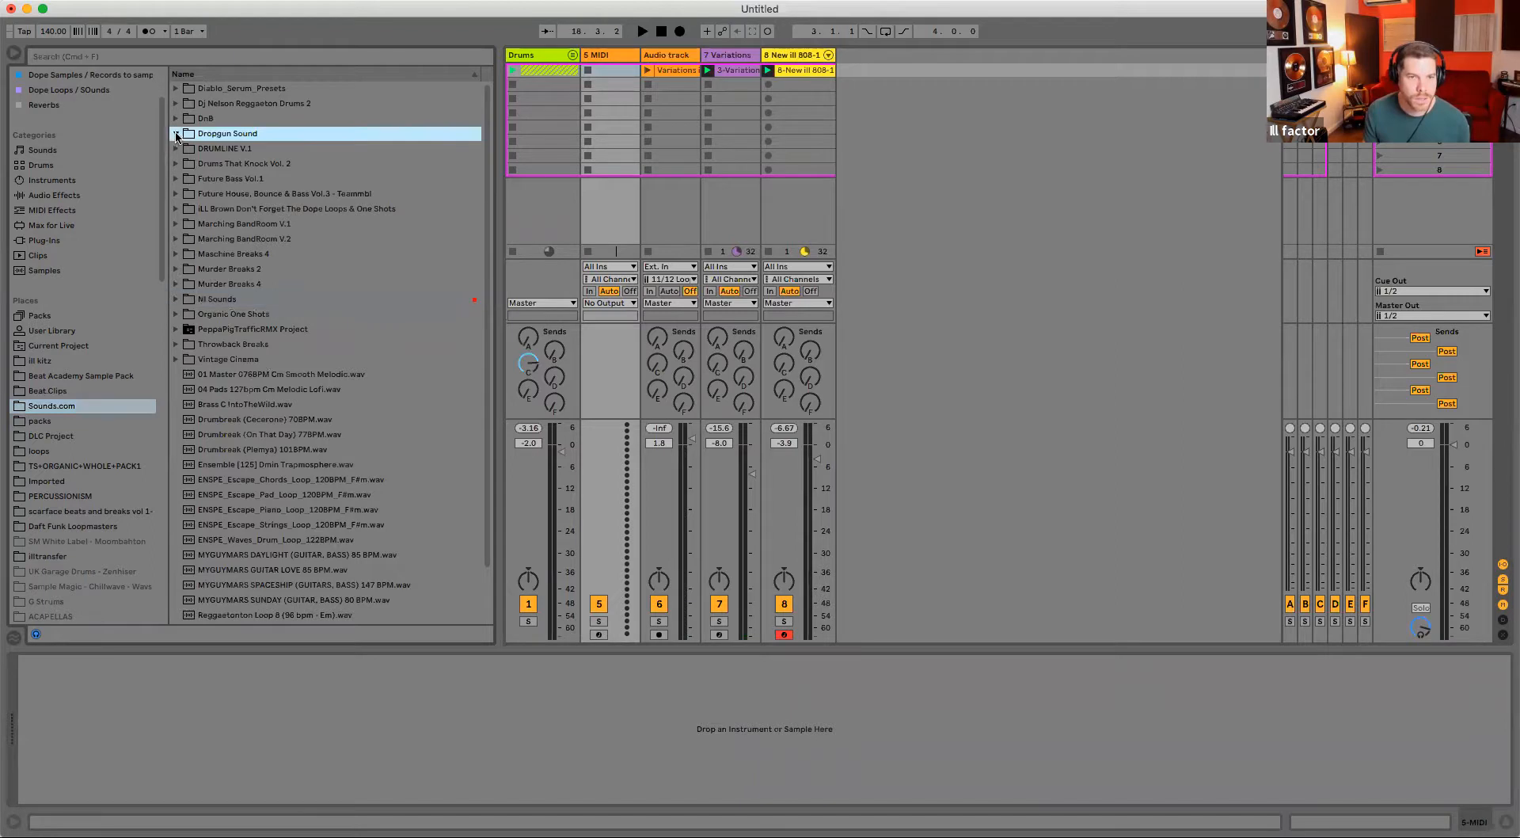
{"action": "left_click", "coordinate": [176, 164]}
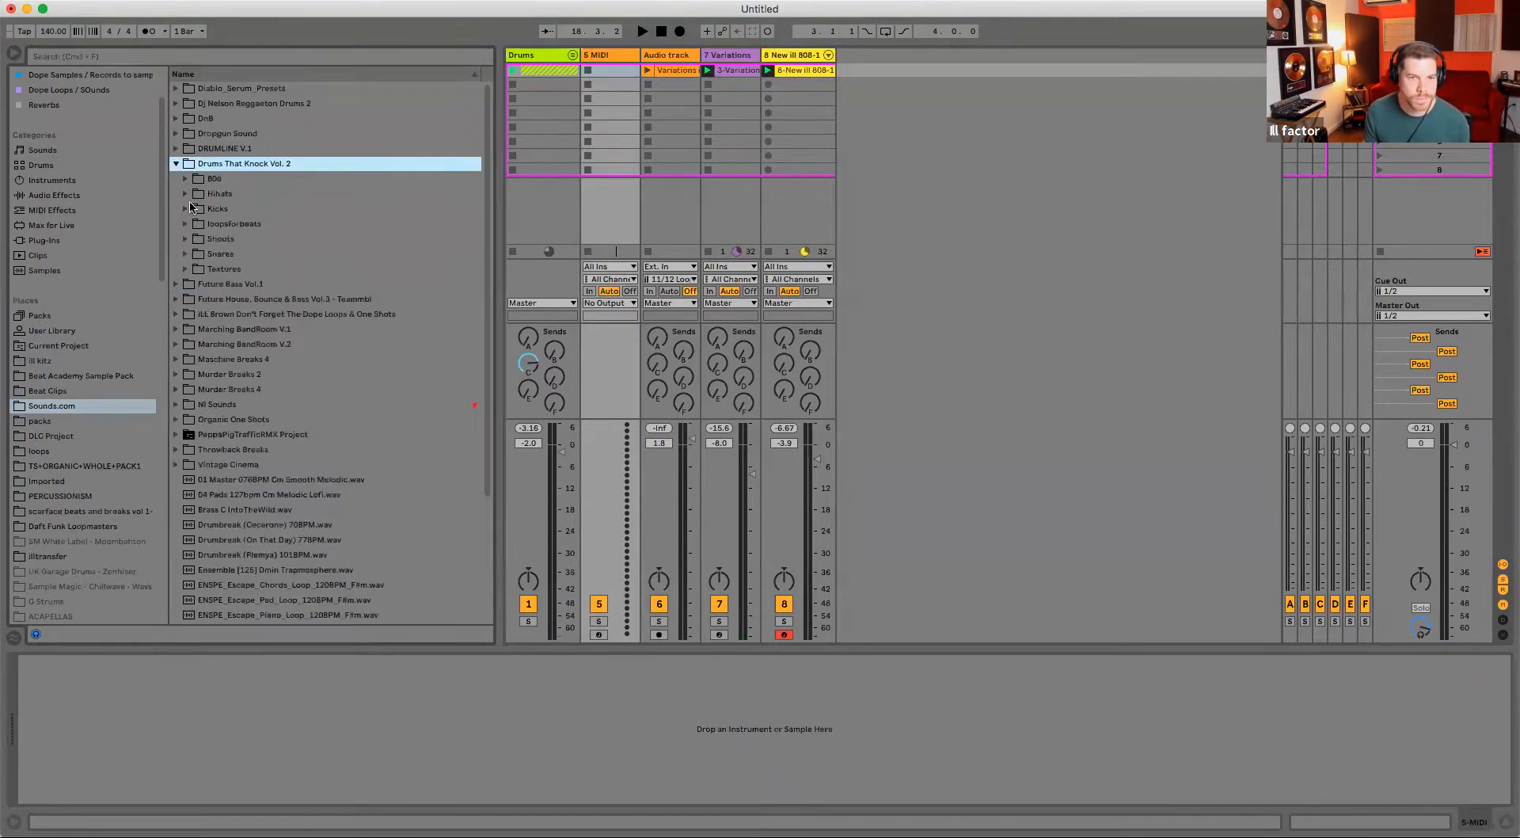
{"action": "left_click", "coordinate": [187, 194]}
- Audition the samples in the Hihats folder around BRKTHRU Hihat Loop and Dial Hihat Loop (108BPM).wav
{"action": "left_click", "coordinate": [238, 237]}
{"action": "key", "text": "Down"}
{"action": "key", "text": "Down"}
{"action": "key", "text": "Down"}
{"action": "key", "text": "Up"}
{"action": "key", "text": "Up"}
{"action": "key", "text": "Down"}
{"action": "key", "text": "Down"}
{"action": "key", "text": "Down"}
{"action": "key", "text": "Down"}
{"action": "key", "text": "Up"}
{"action": "key", "text": "Up"}
{"action": "key", "text": "Up"}
{"action": "key", "text": "Up"}
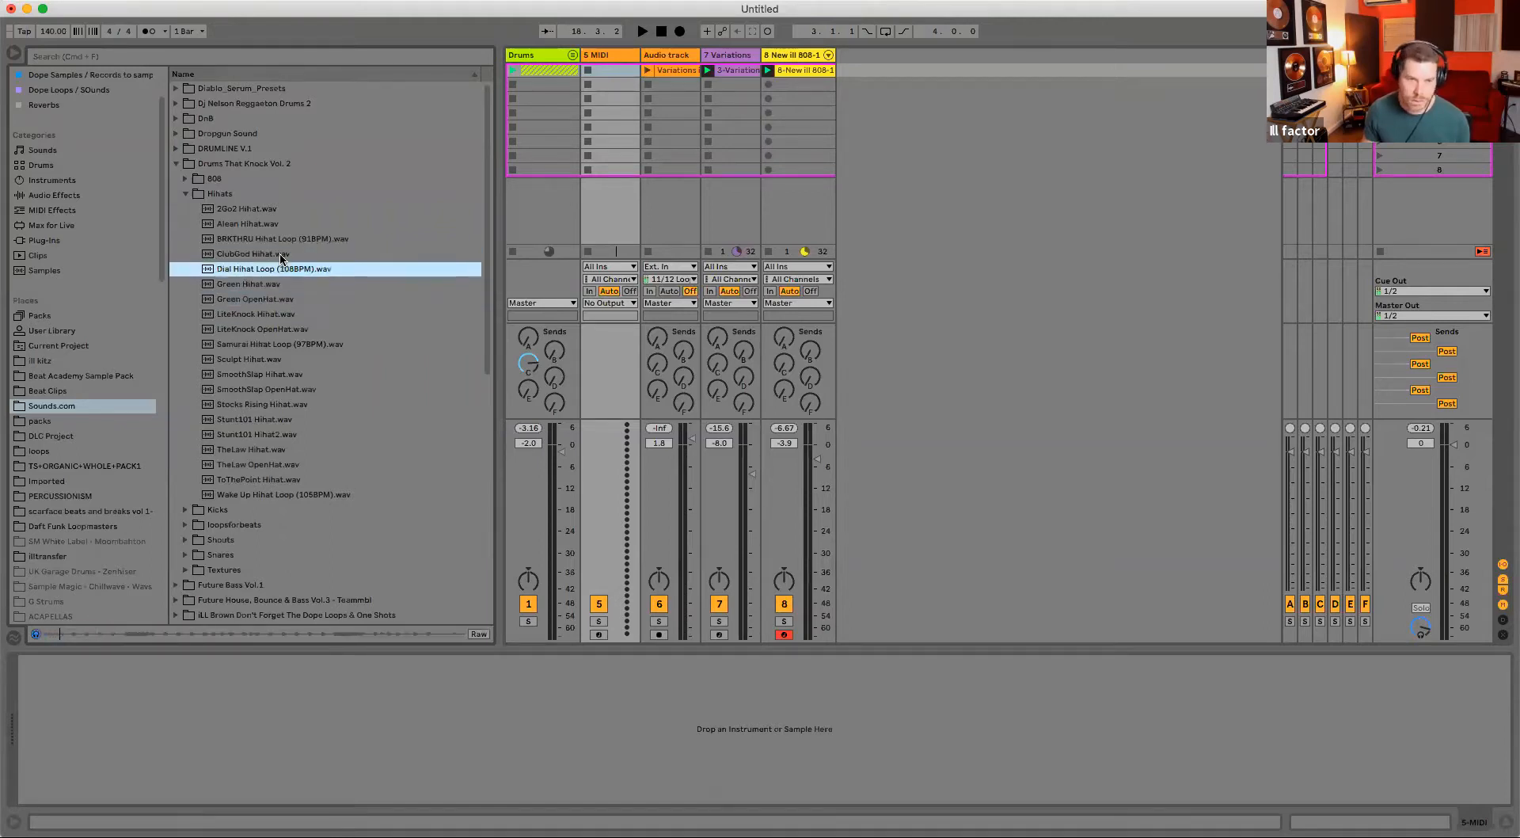
{"action": "key", "text": "Down"}
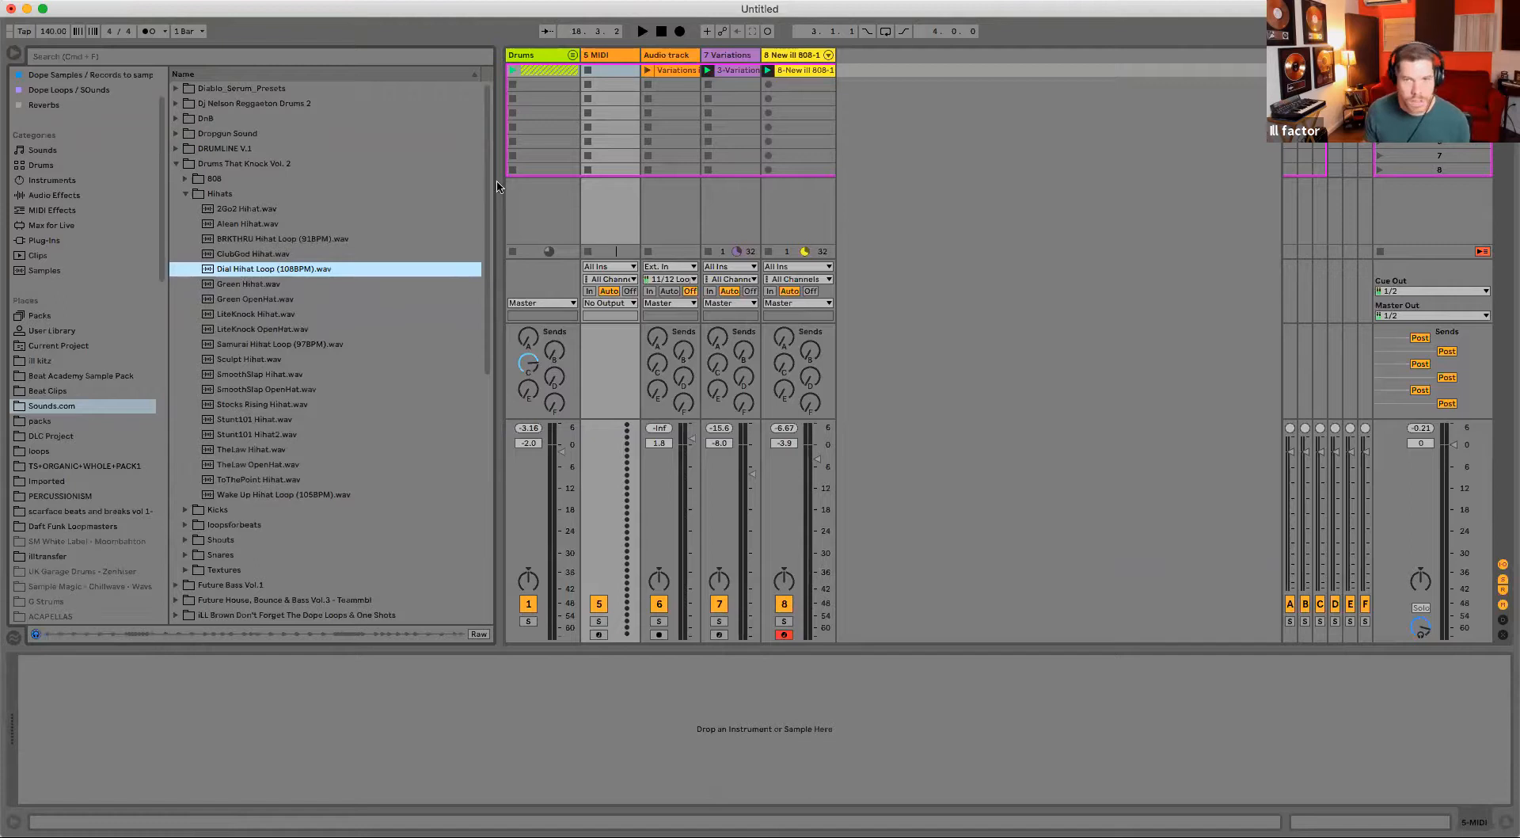
{"action": "key", "text": "Up"}
- Load Dial Hihat Loop (108BPM).wav into Simpler on the new MIDI track, trimmed to its first hit, and create an empty clip there
{"action": "left_click_drag", "start_coordinate": [263, 275], "coordinate": [319, 725]}
{"action": "mouse_move", "coordinate": [578, 679]}
{"action": "left_mouse_down"}
{"action": "mouse_move", "coordinate": [97, 732]}
{"action": "mouse_move", "coordinate": [58, 763]}
{"action": "mouse_move", "coordinate": [65, 737]}
{"action": "mouse_move", "coordinate": [64, 784]}
{"action": "left_mouse_up"}
{"action": "left_click_drag", "start_coordinate": [61, 678], "coordinate": [73, 679]}
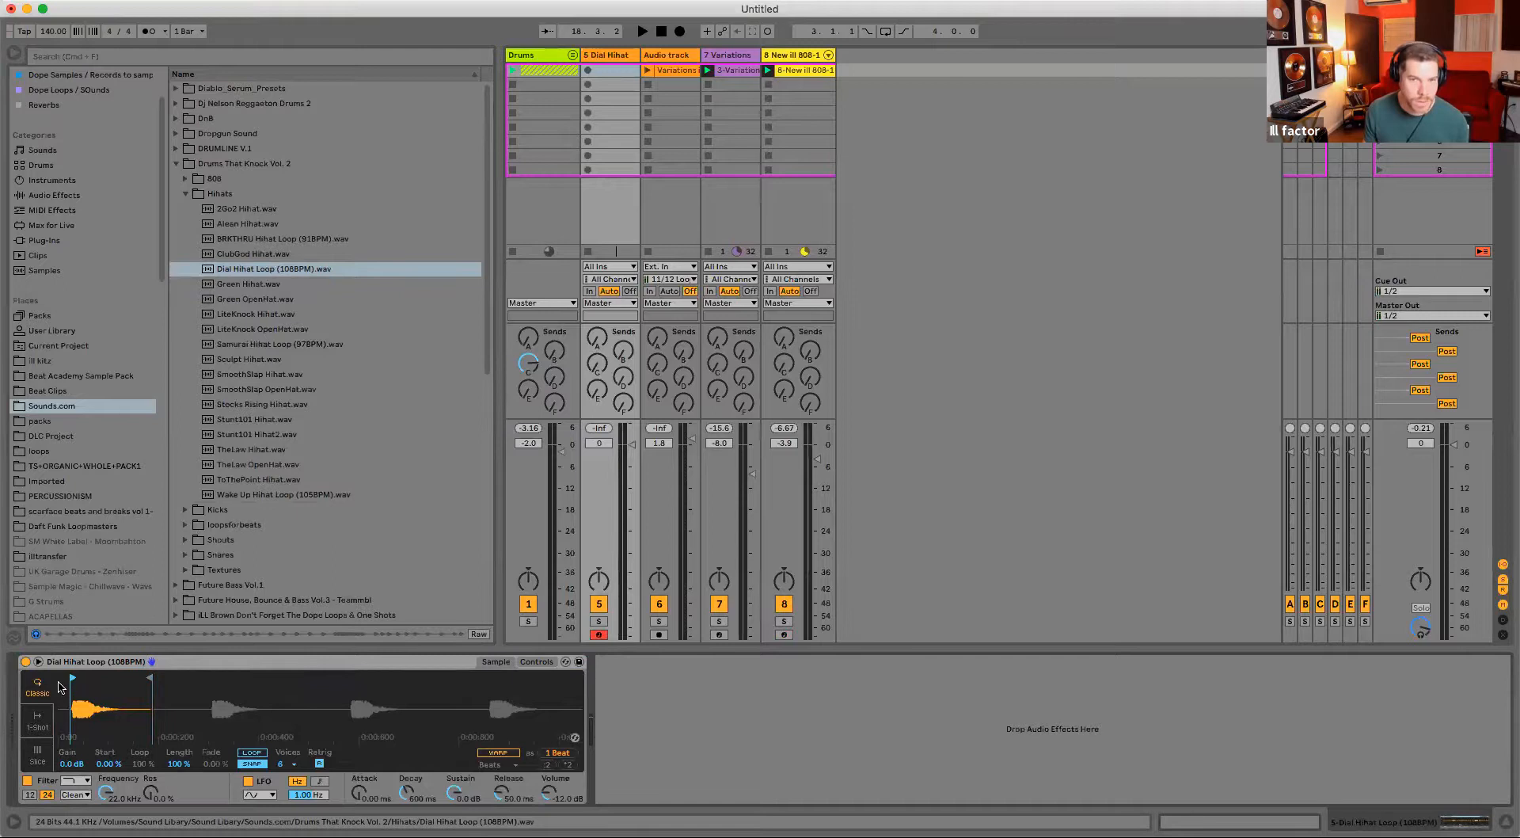
{"action": "double_click", "coordinate": [606, 70]}
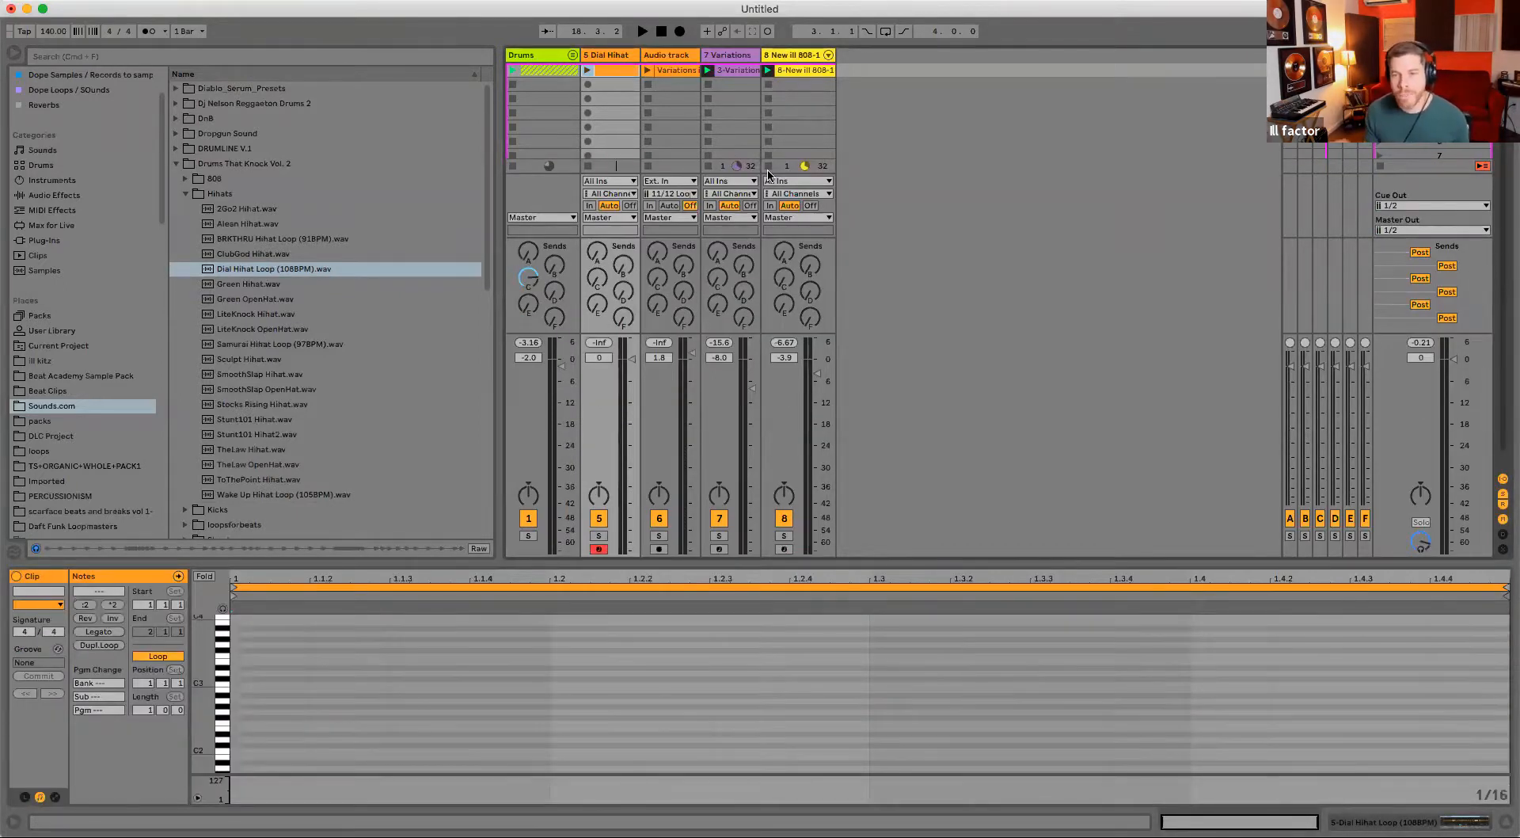
- Hide the browser and fold all tracks in the Arrangement View, and return to the Session View
{"action": "key", "text": "Tab"}
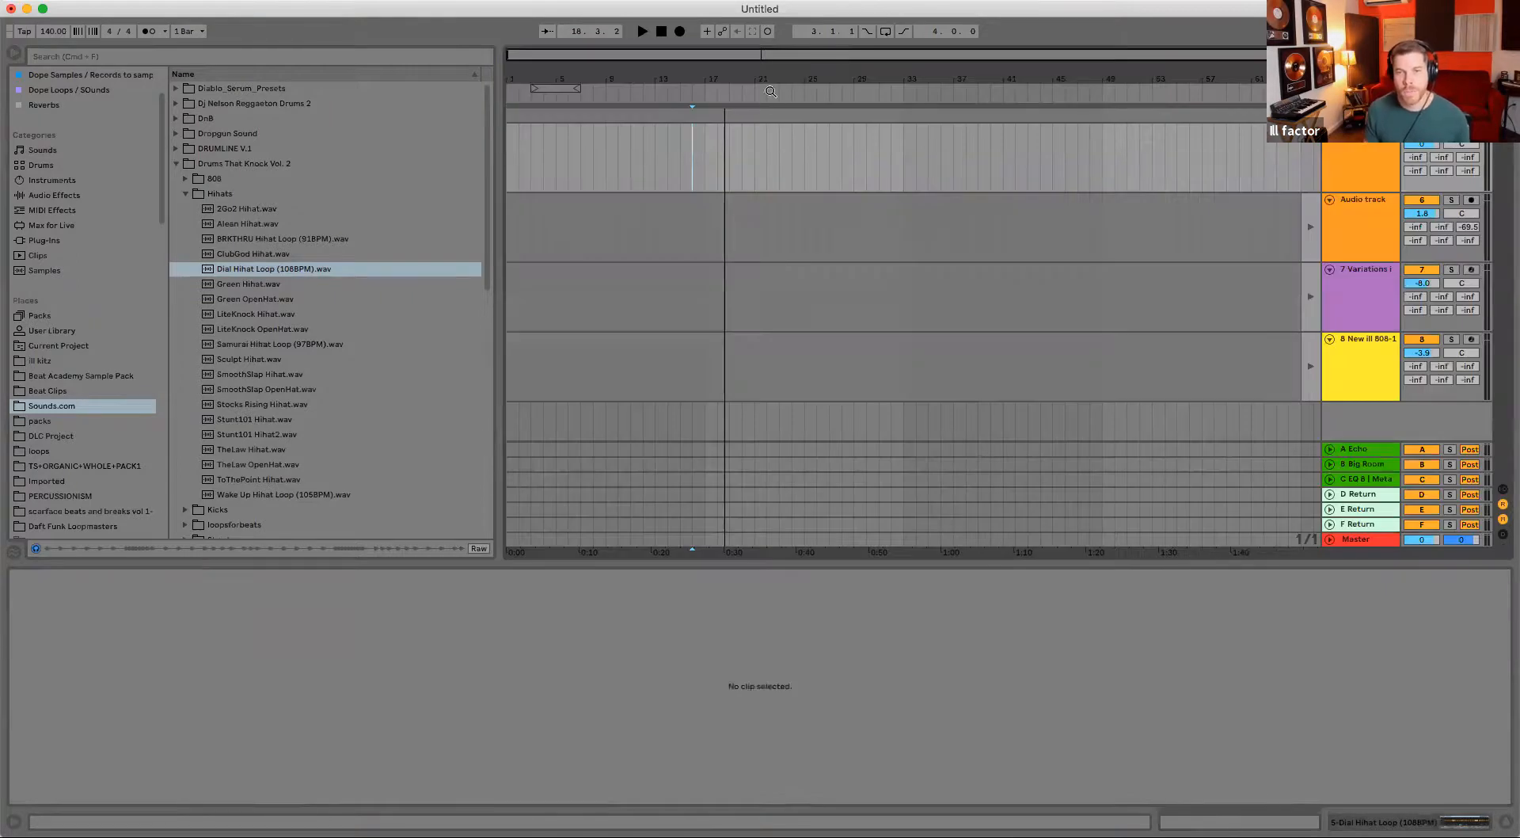
{"action": "left_click_drag", "start_coordinate": [769, 78], "coordinate": [795, 77]}
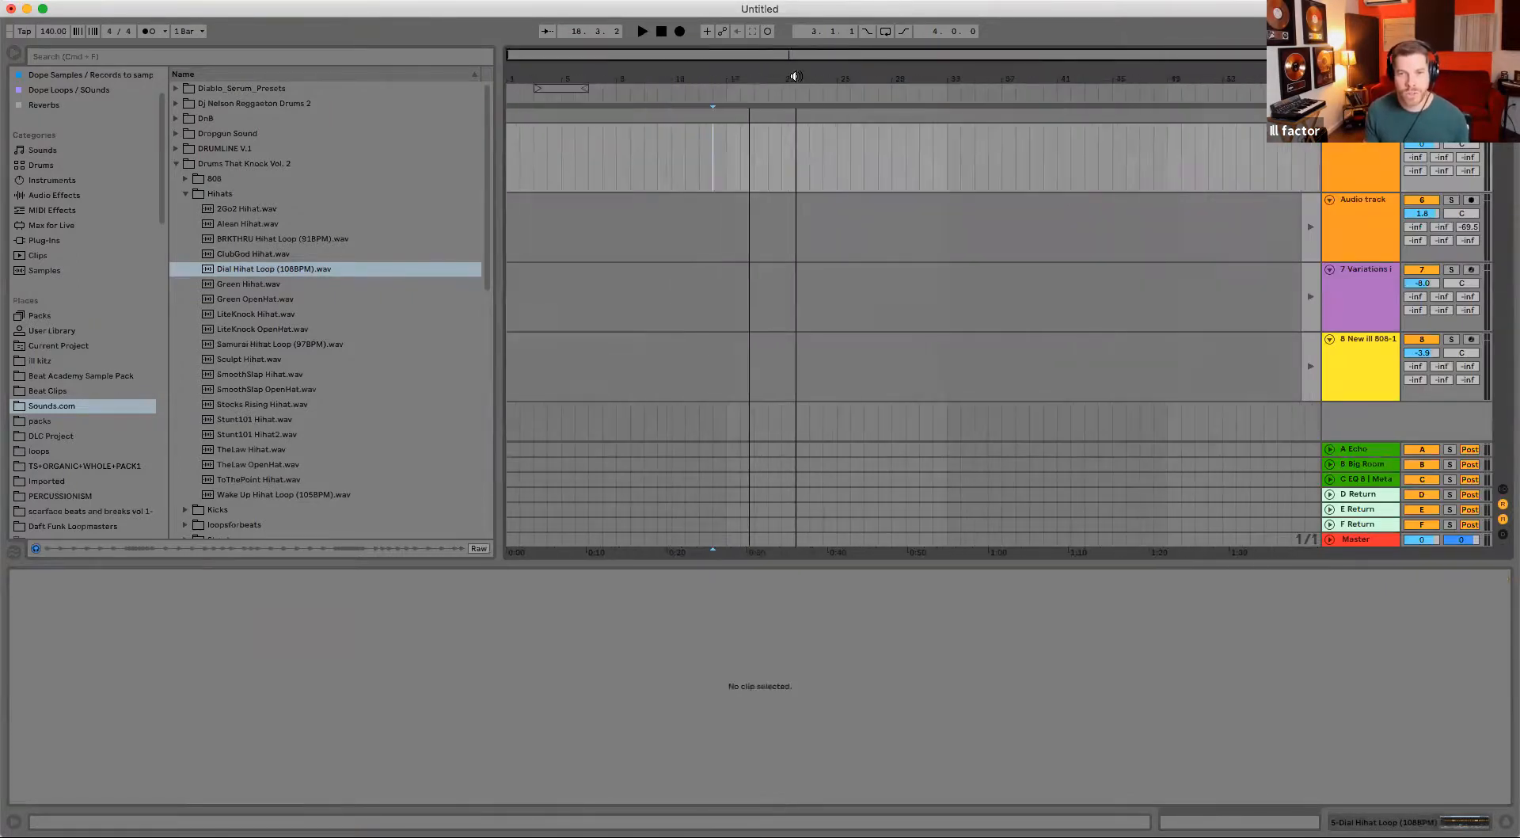
{"action": "left_click", "coordinate": [14, 53]}
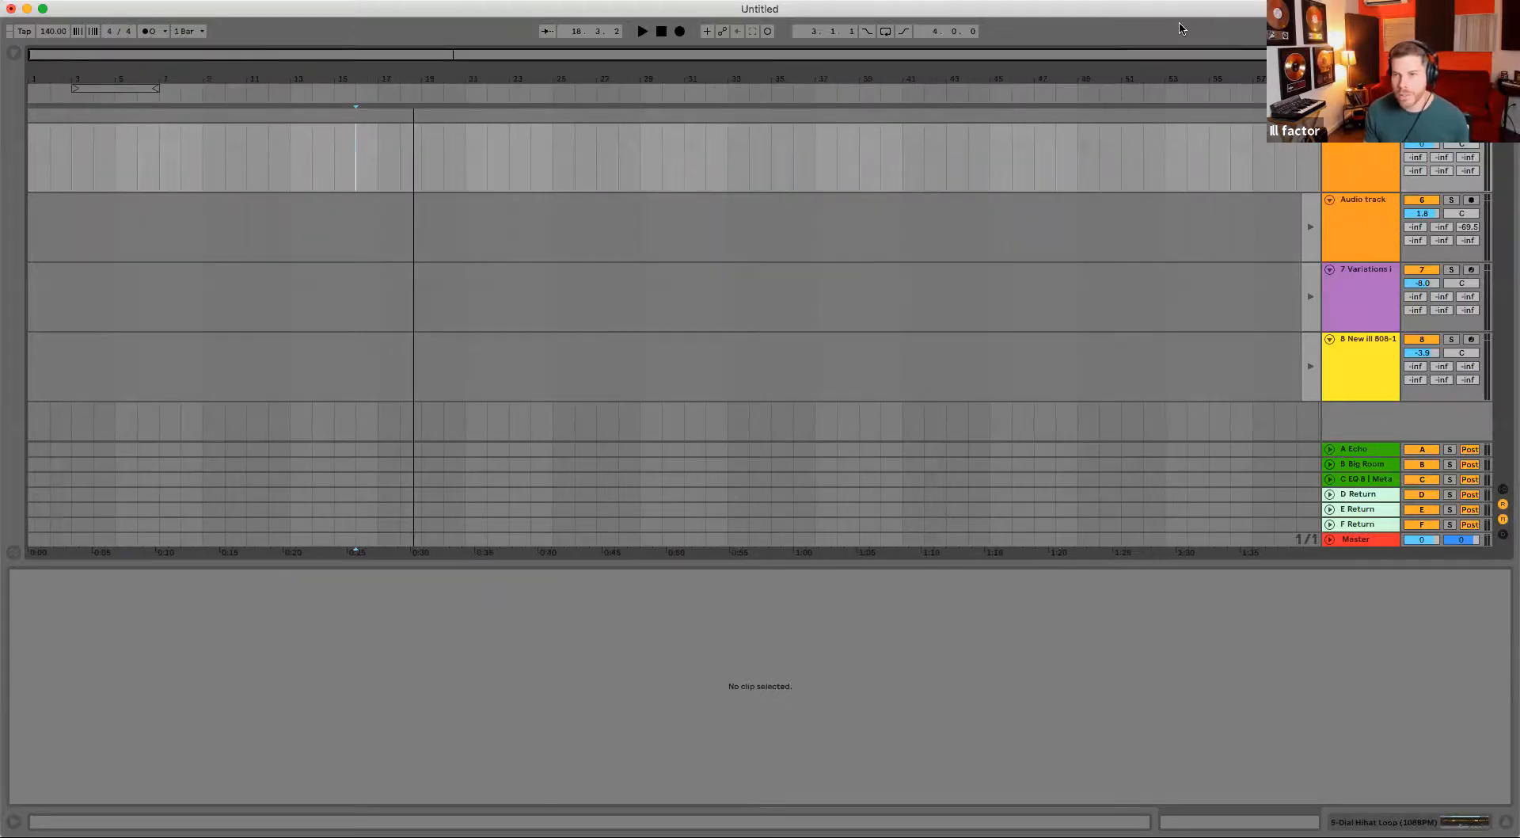
{"action": "left_click", "coordinate": [1329, 199], "text": "alt"}
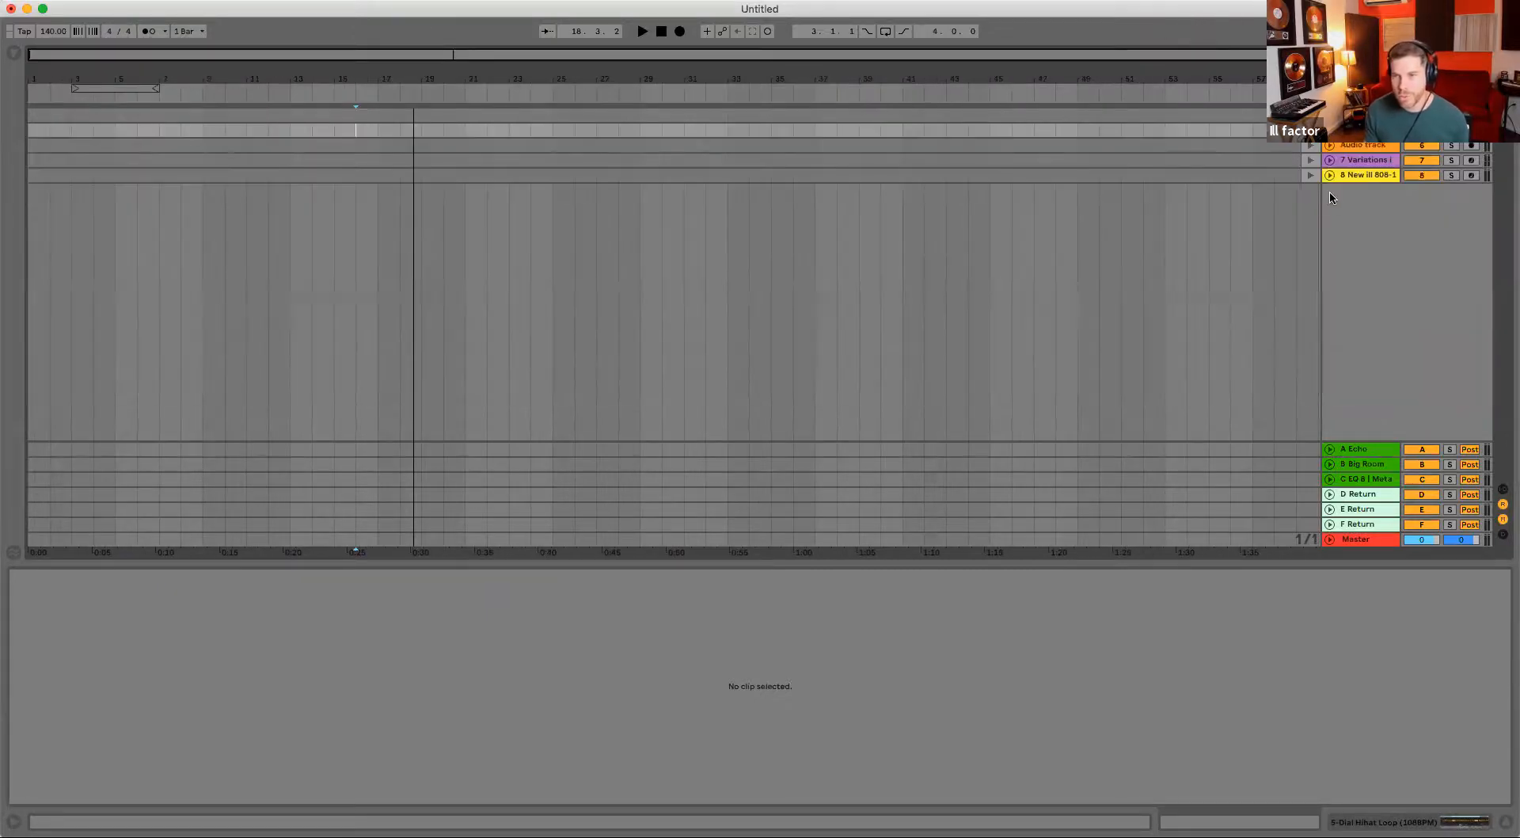
{"action": "key", "text": "Tab"}
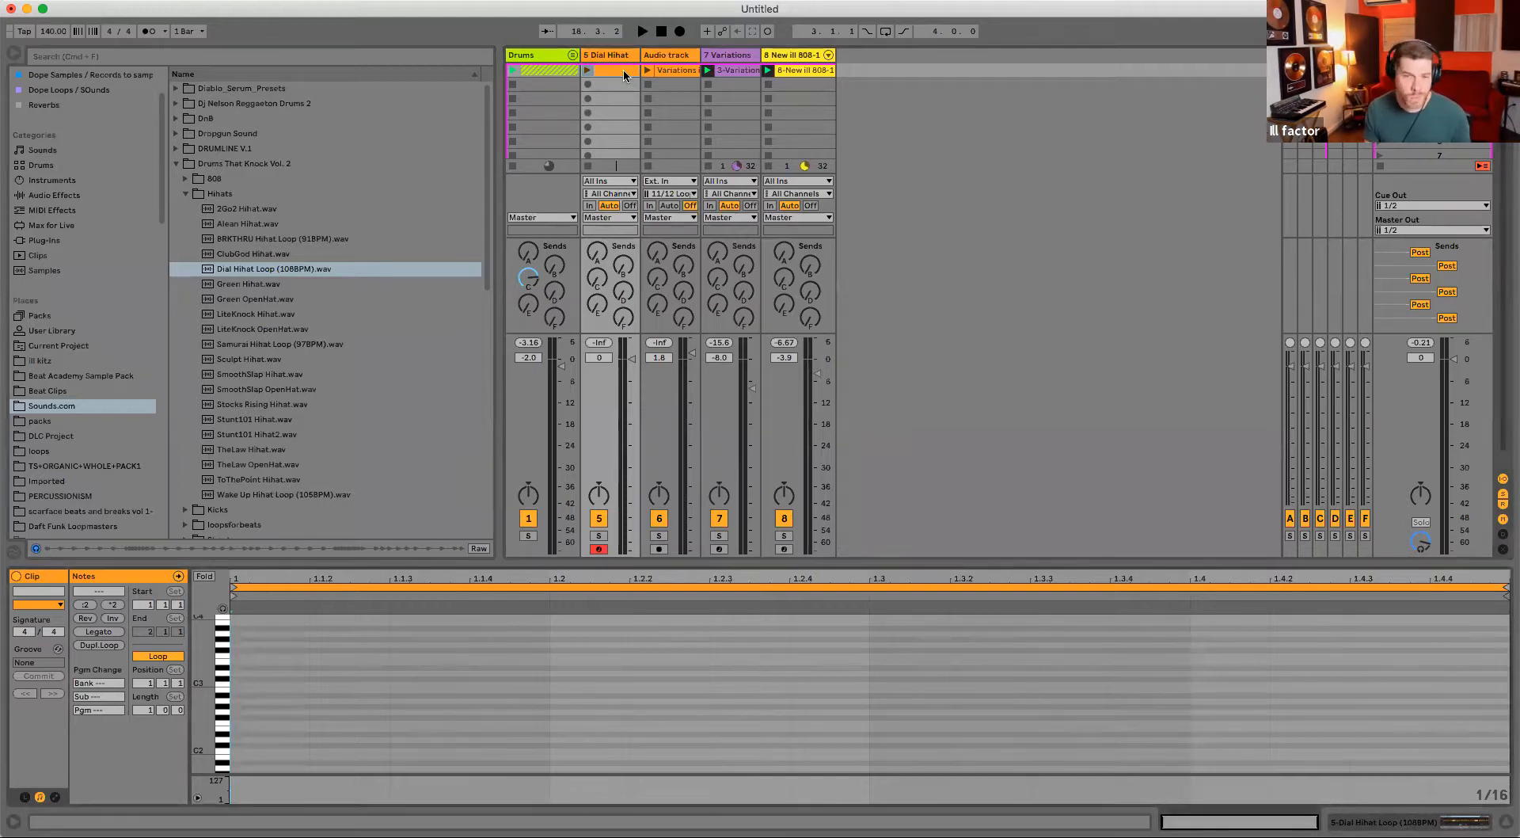
{"action": "double_click", "coordinate": [258, 681]}
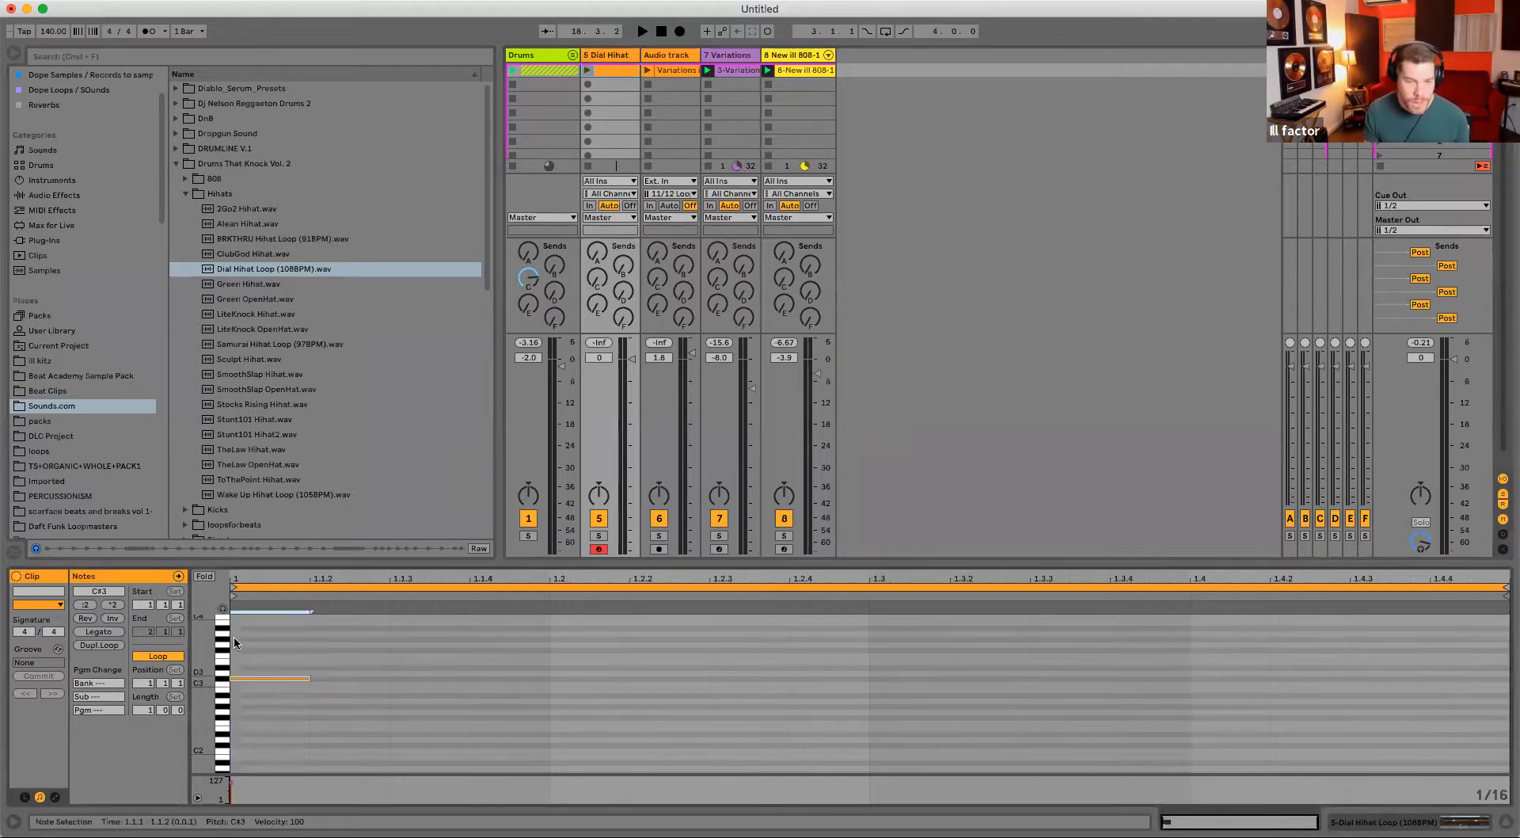
{"action": "left_click_drag", "start_coordinate": [304, 687], "coordinate": [306, 688]}
{"action": "key", "text": "Delete"}
- Fold the hi-hat clip to its E3 note and fill the bar with E3 notes on the 1/16 grid
{"action": "key", "text": "space"}
{"action": "key", "text": "space"}
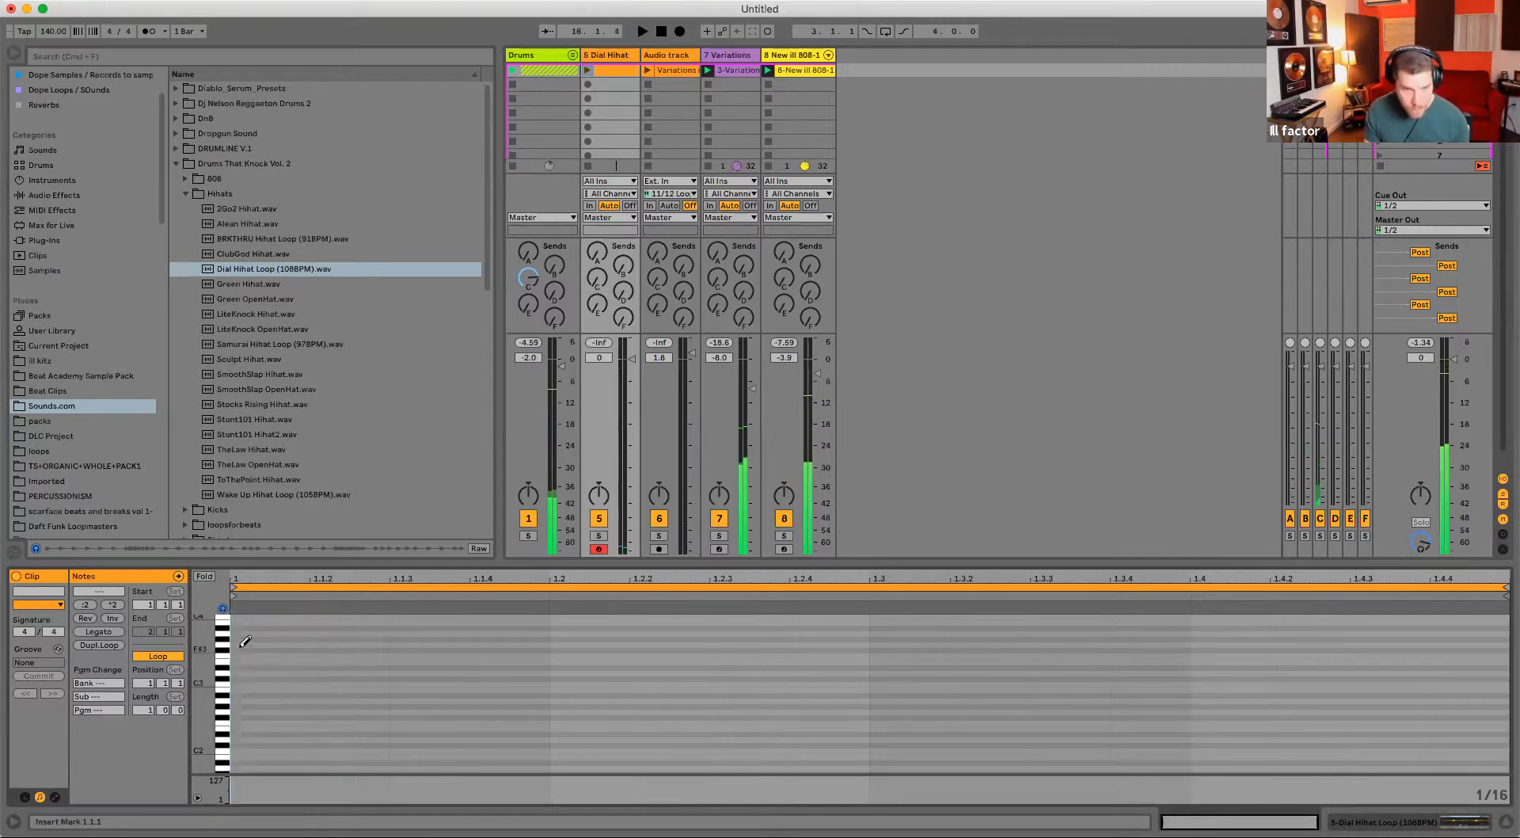
{"action": "double_click", "coordinate": [248, 660]}
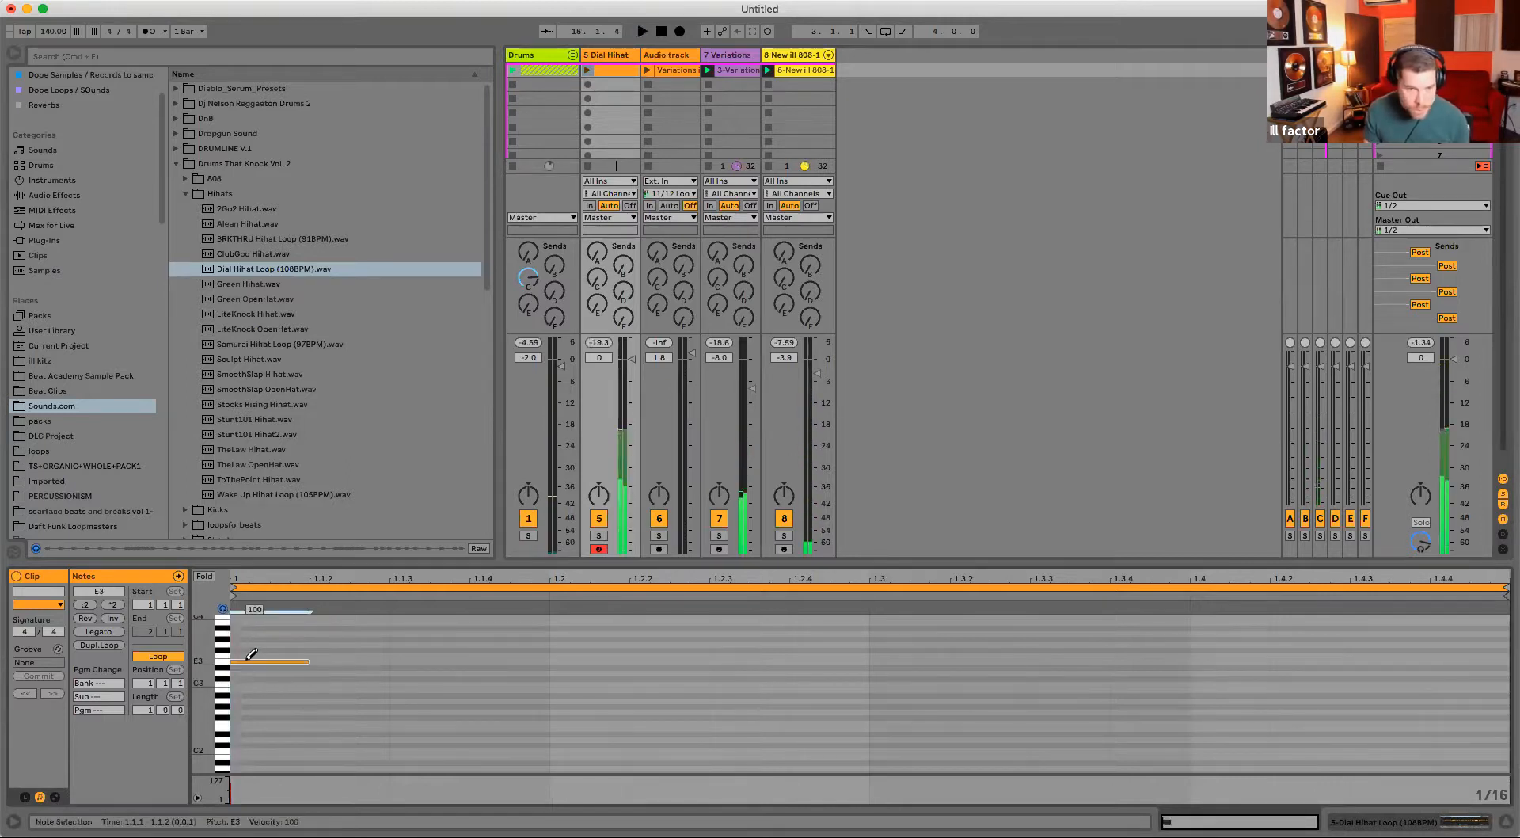
{"action": "left_click", "coordinate": [204, 576]}
{"action": "key", "text": "b"}
{"action": "left_click_drag", "start_coordinate": [334, 621], "coordinate": [1510, 621]}
- Launch the hi-hat clip with the beat and lower the velocity of its sixteenth notes to 63
{"action": "key", "text": "space"}
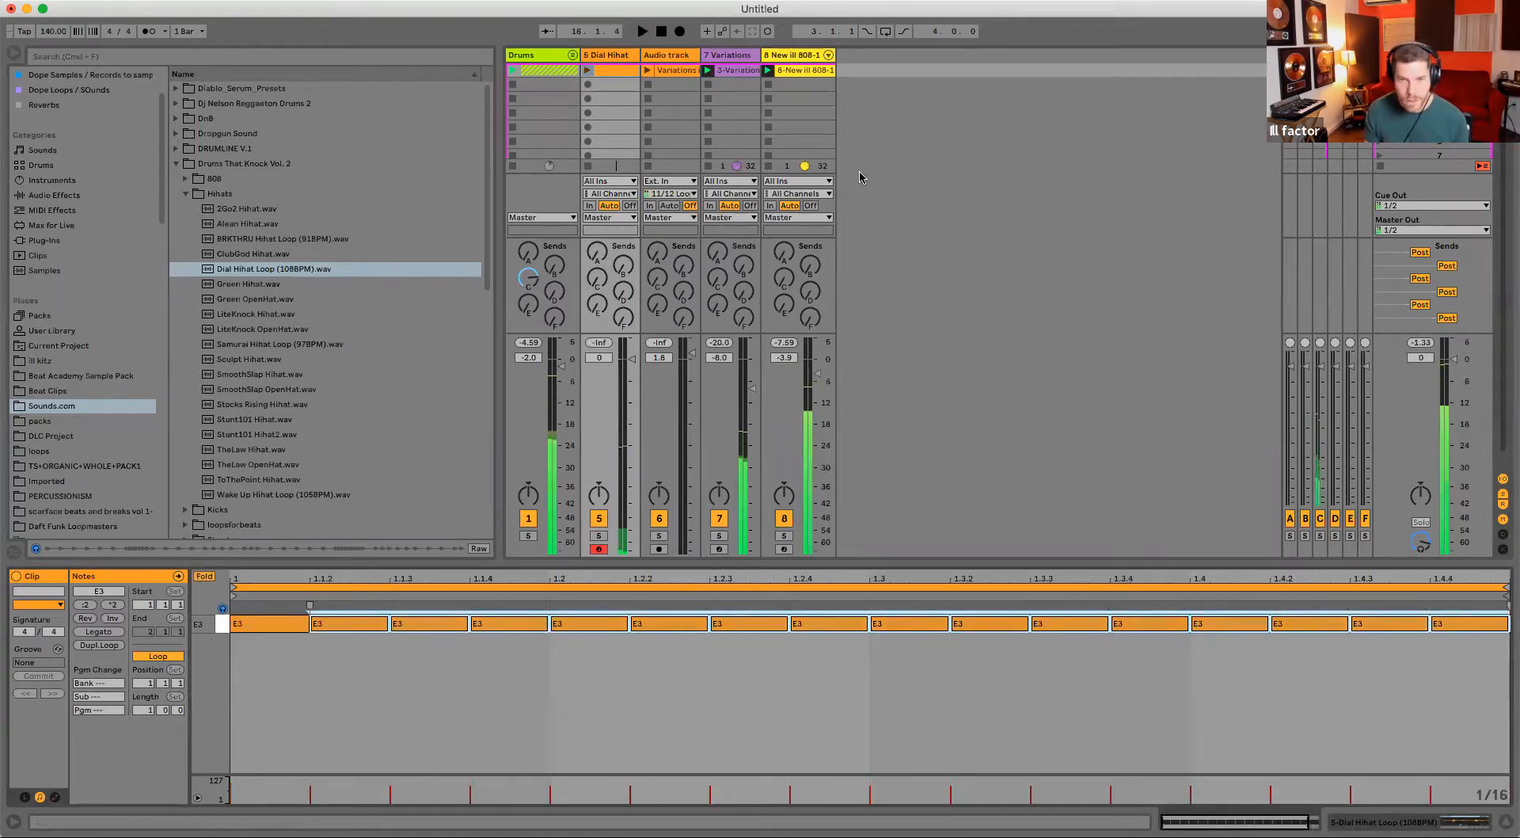
{"action": "left_click", "coordinate": [587, 71]}
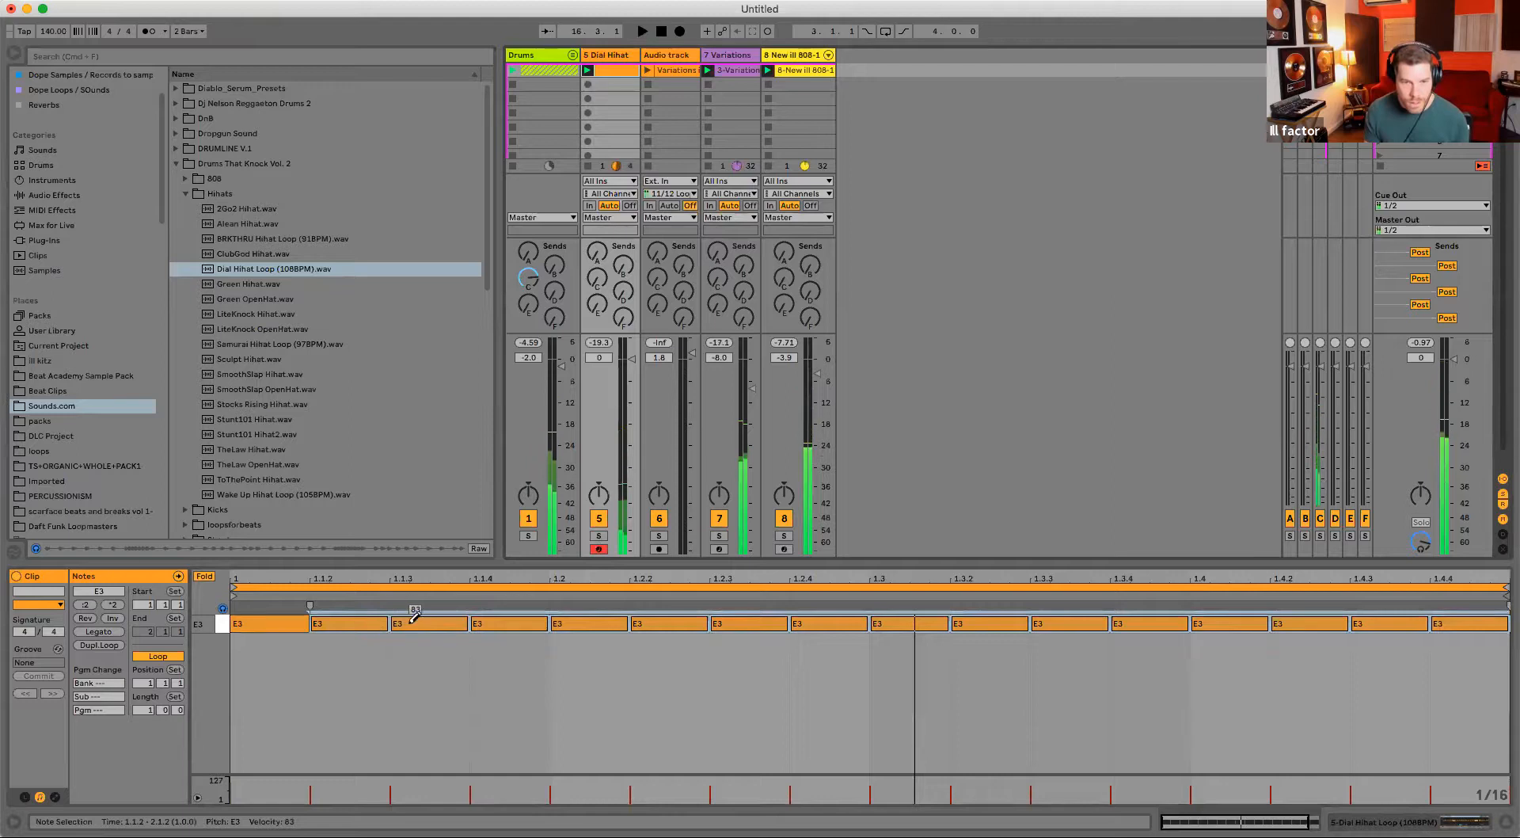
{"action": "left_click_drag", "start_coordinate": [289, 615], "coordinate": [1512, 610]}
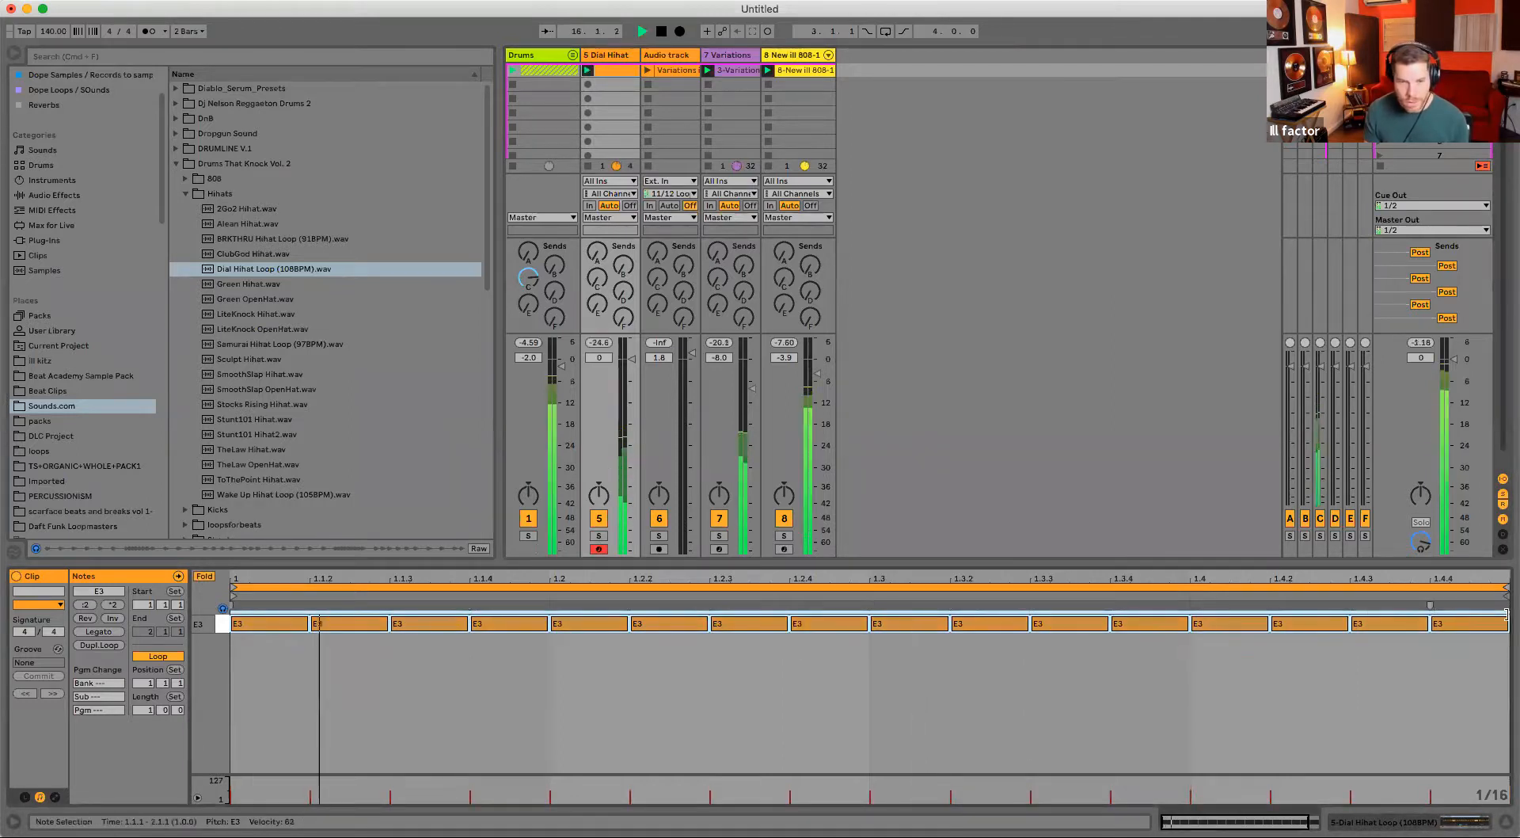
- Set the note grid to 1/8 and redraw the hi-hat bar as E3 eighth notes at velocity 61
{"action": "left_click", "coordinate": [282, 653]}
{"action": "key", "text": "super+2"}
{"action": "key", "text": "b"}
{"action": "left_click", "coordinate": [270, 623]}
{"action": "left_click", "coordinate": [270, 623]}
{"action": "left_click_drag", "start_coordinate": [1045, 601], "coordinate": [1407, 625]}
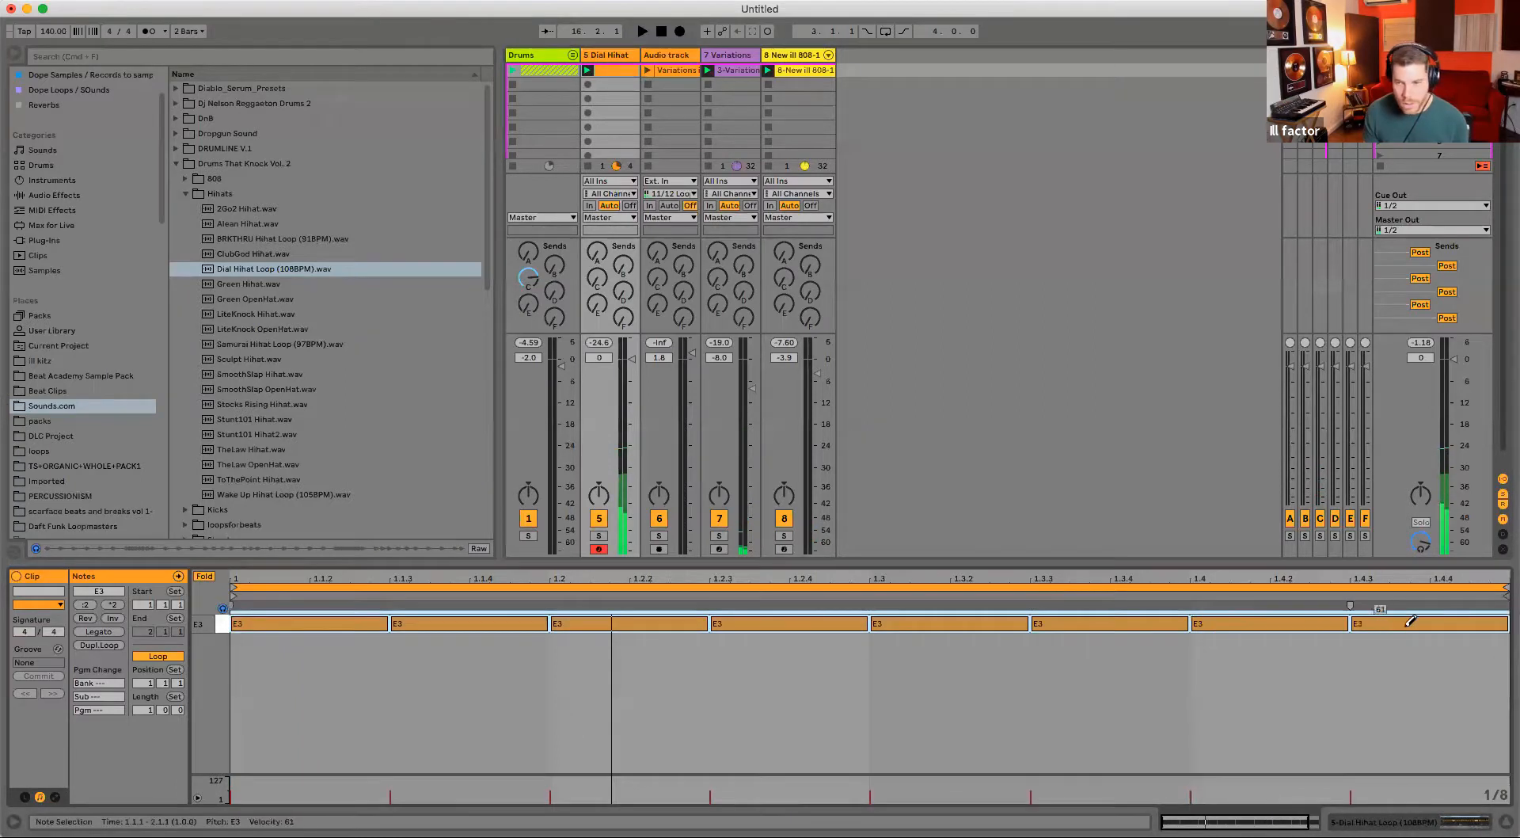
- Lower the Dial Hihat track to -5.4 dB against the beat and double its clip to a two-bar loop
{"action": "key", "text": "space"}
{"action": "left_click", "coordinate": [641, 378]}
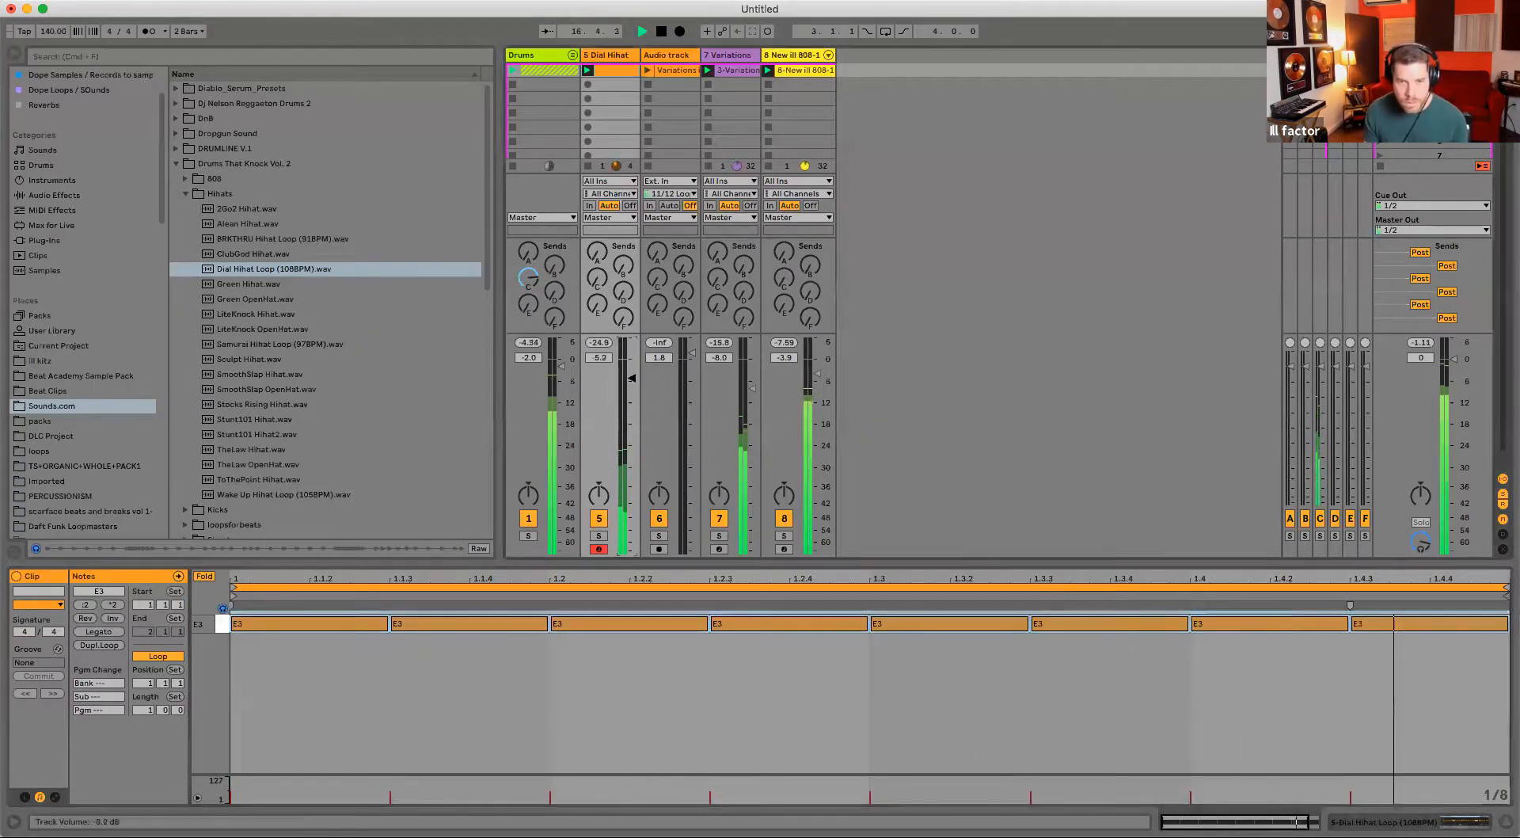
{"action": "left_click", "coordinate": [99, 644]}
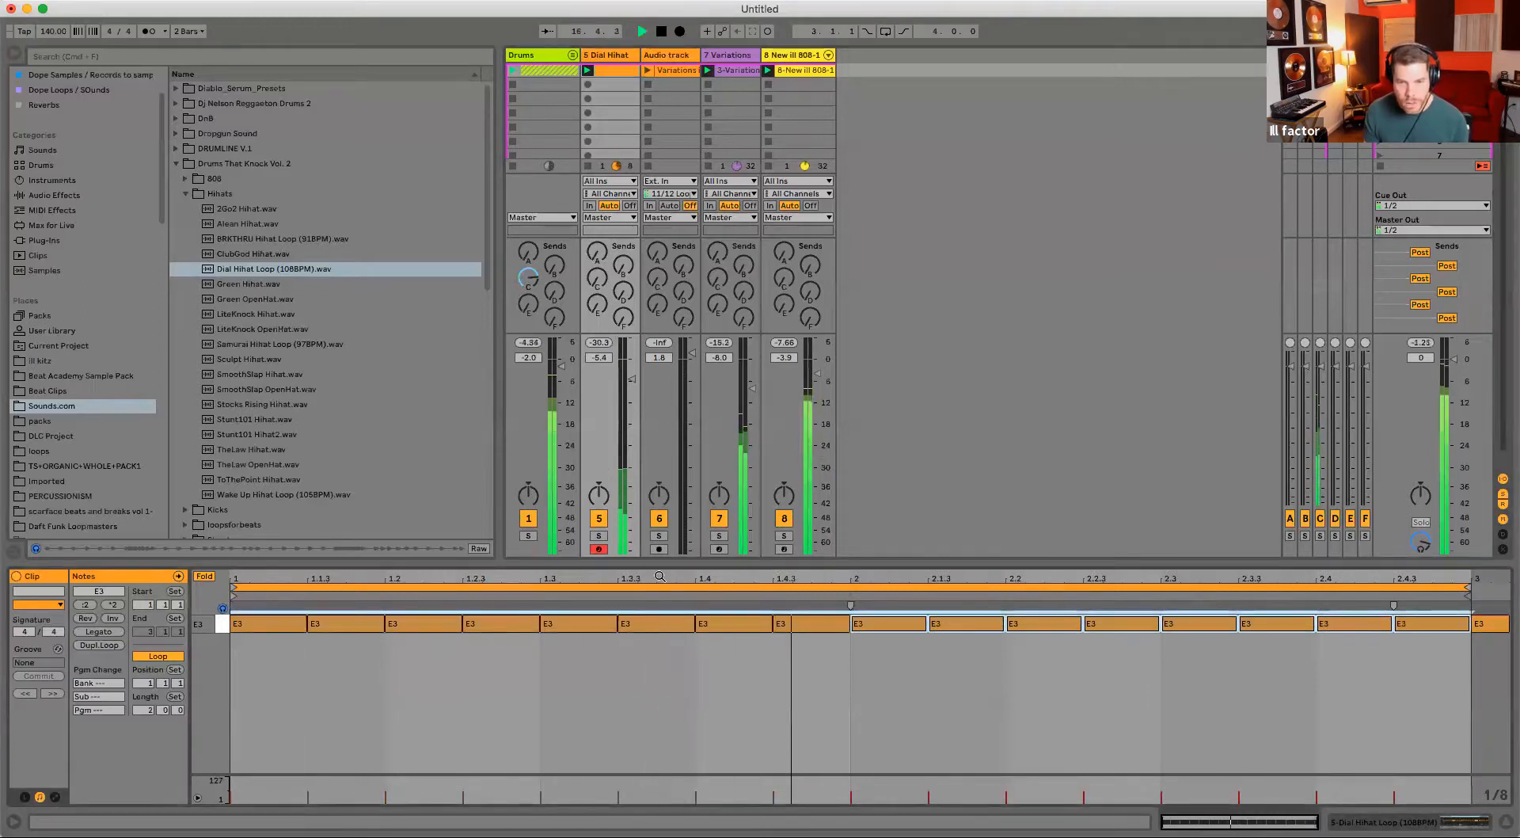
{"action": "key", "text": "space"}
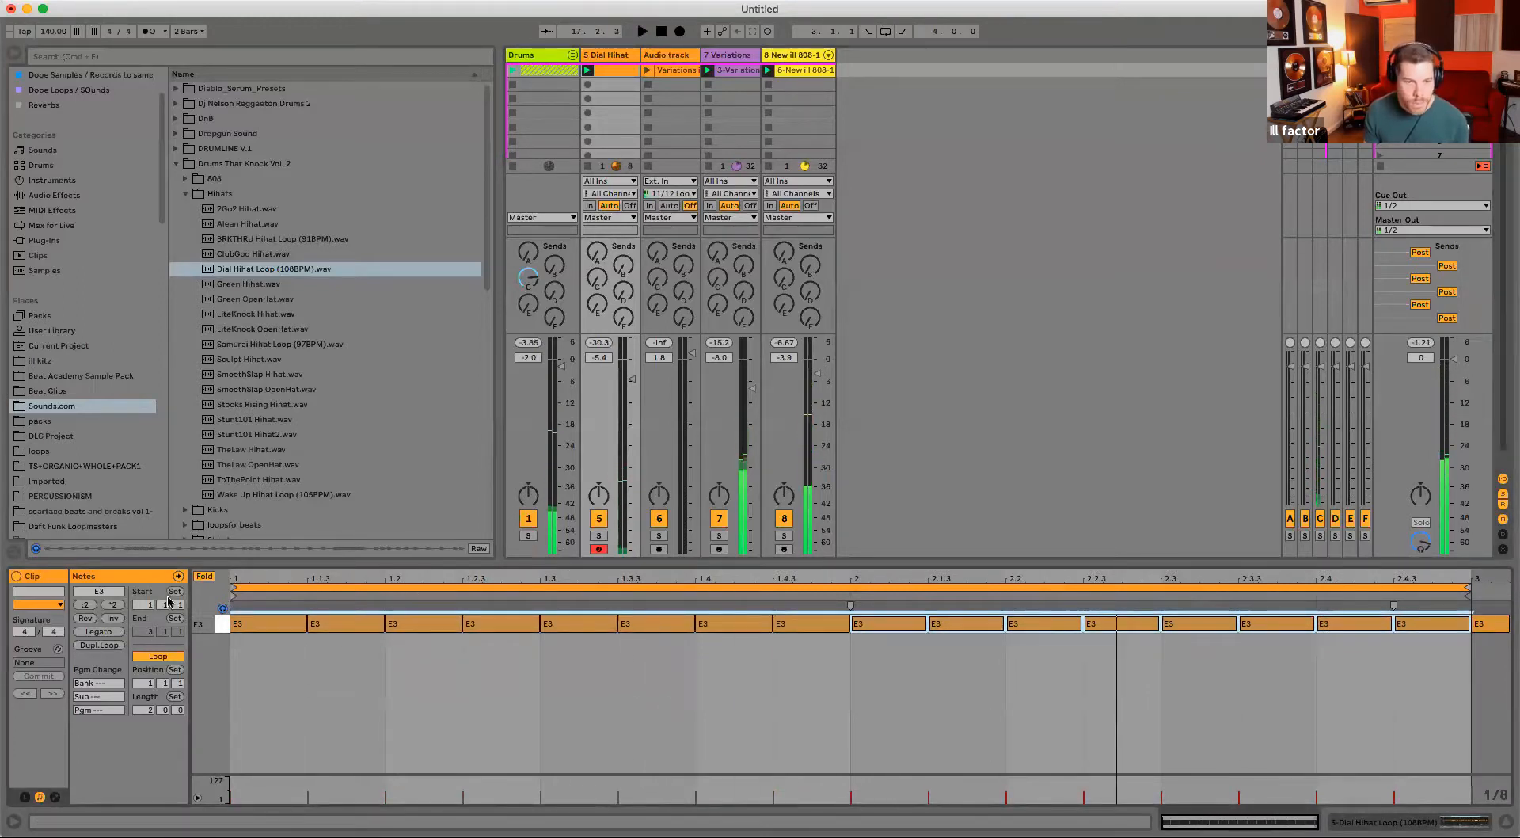
{"action": "key", "text": "f"}
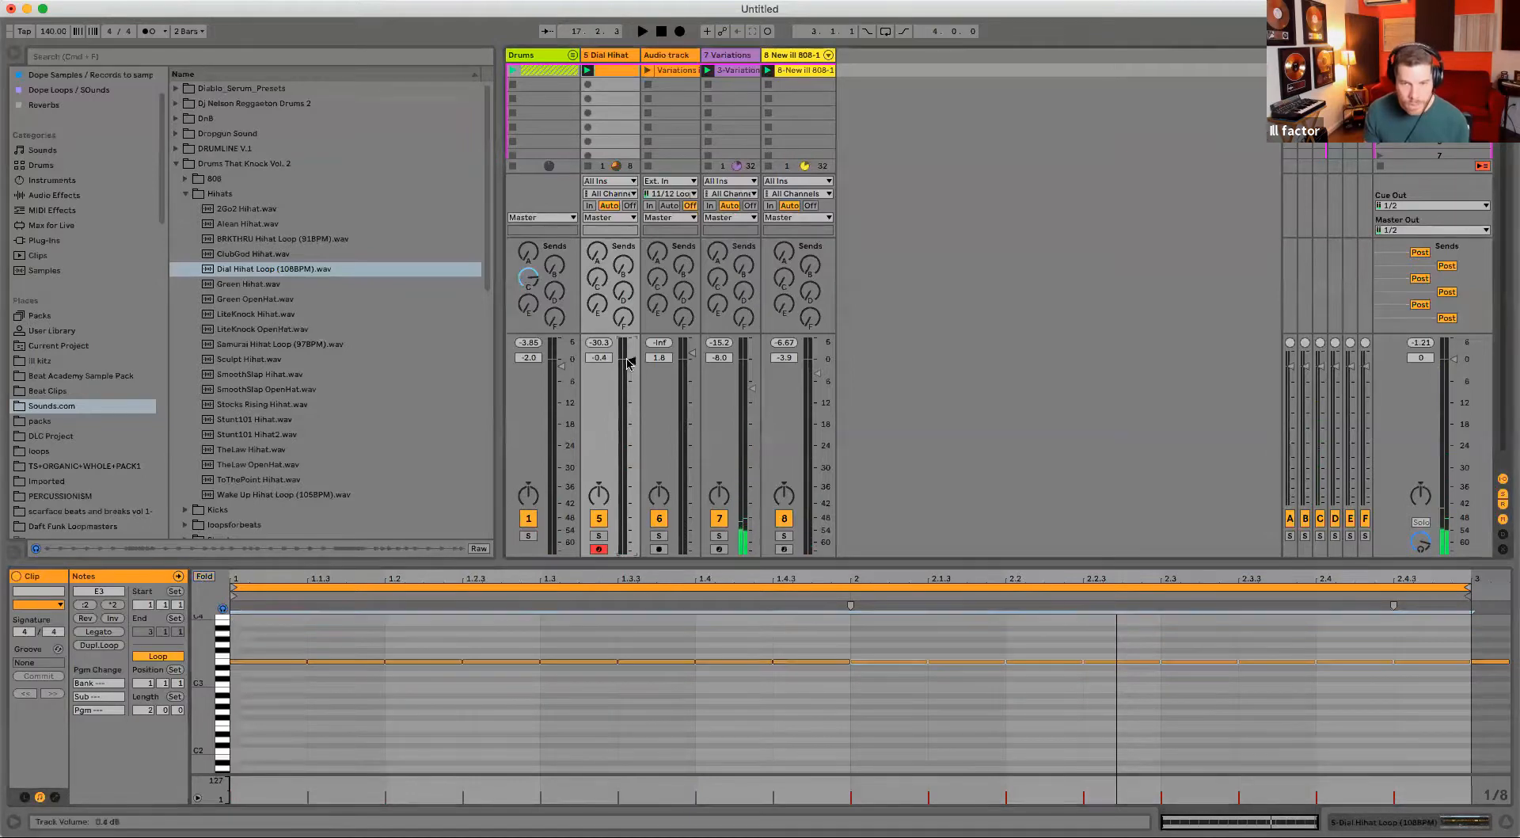
- Set a 1/64 grid and draw a run of six short C4 notes starting at 1.2.3 in the hi-hat clip
{"action": "key", "text": "space"}
{"action": "key", "text": "space"}
{"action": "key", "text": "super+9"}
{"action": "key", "text": "super+8"}
{"action": "left_click", "coordinate": [515, 640]}
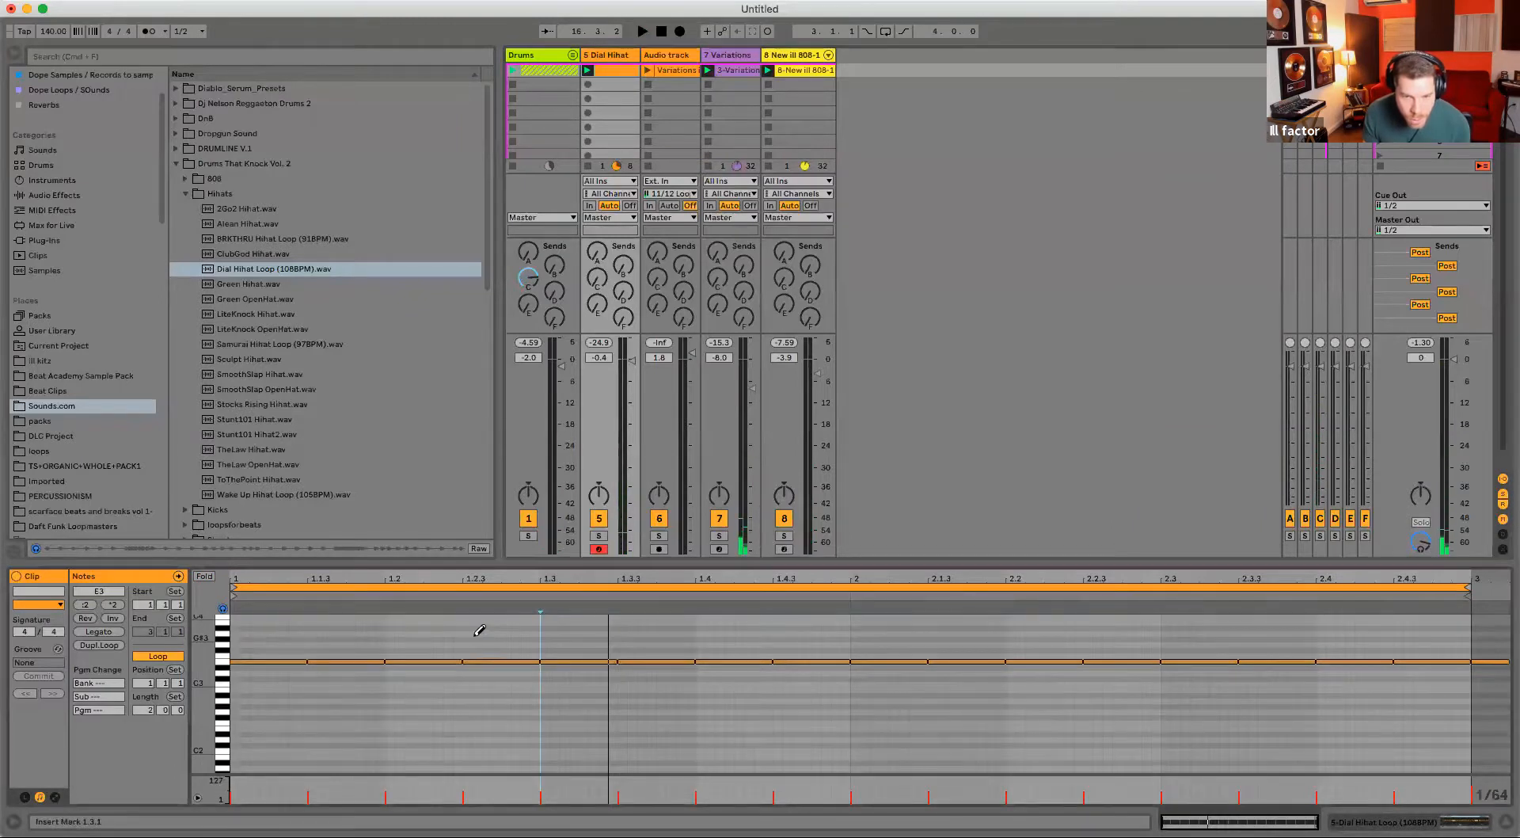
{"action": "left_click_drag", "start_coordinate": [469, 610], "coordinate": [529, 614]}
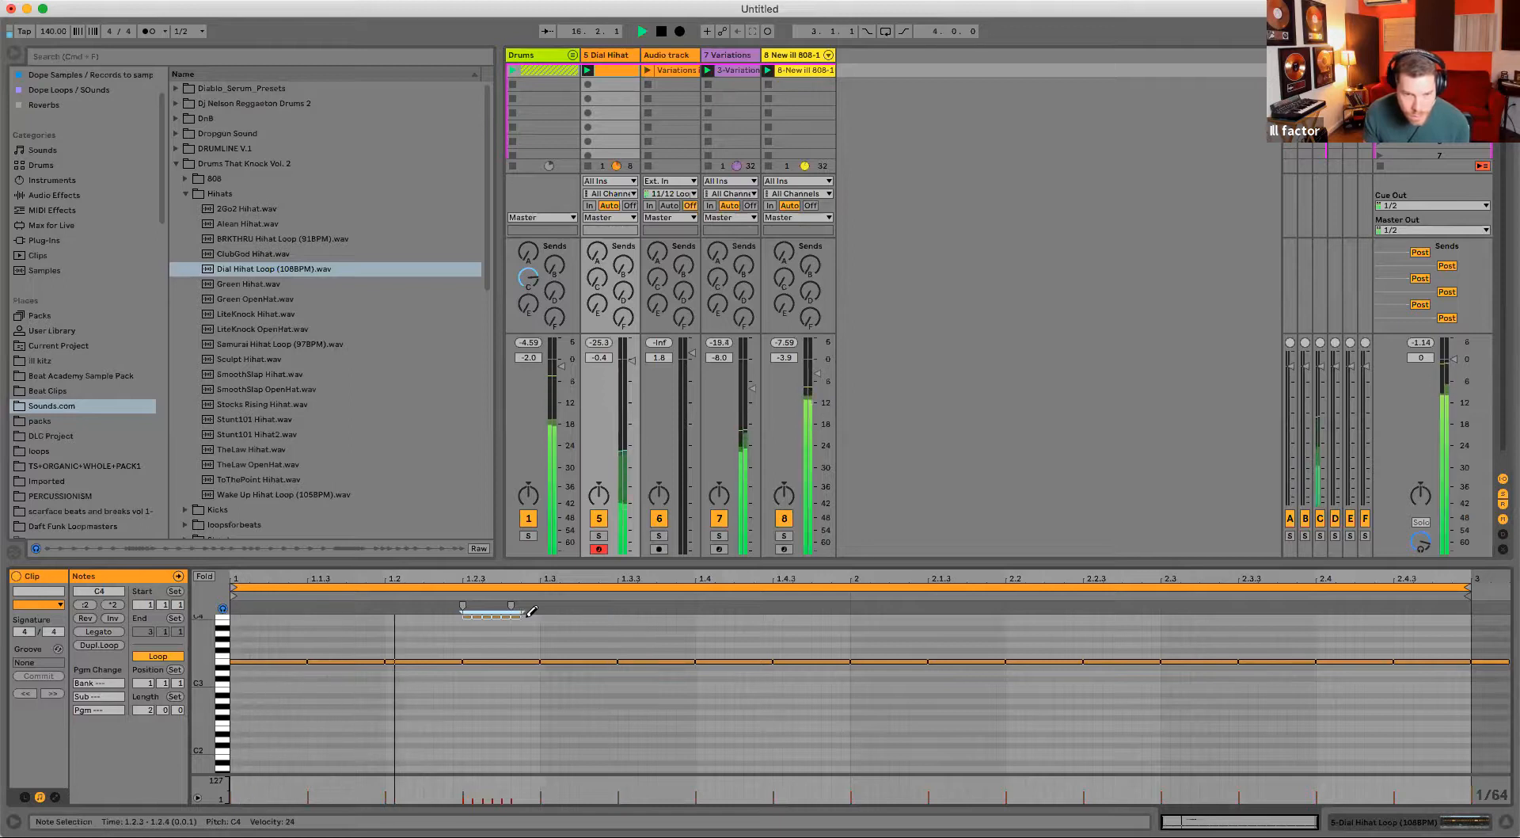
- Remove the E3 note at 1.2.3 that sounds under the short C4 run
{"action": "left_click_drag", "start_coordinate": [521, 563], "coordinate": [688, 516]}
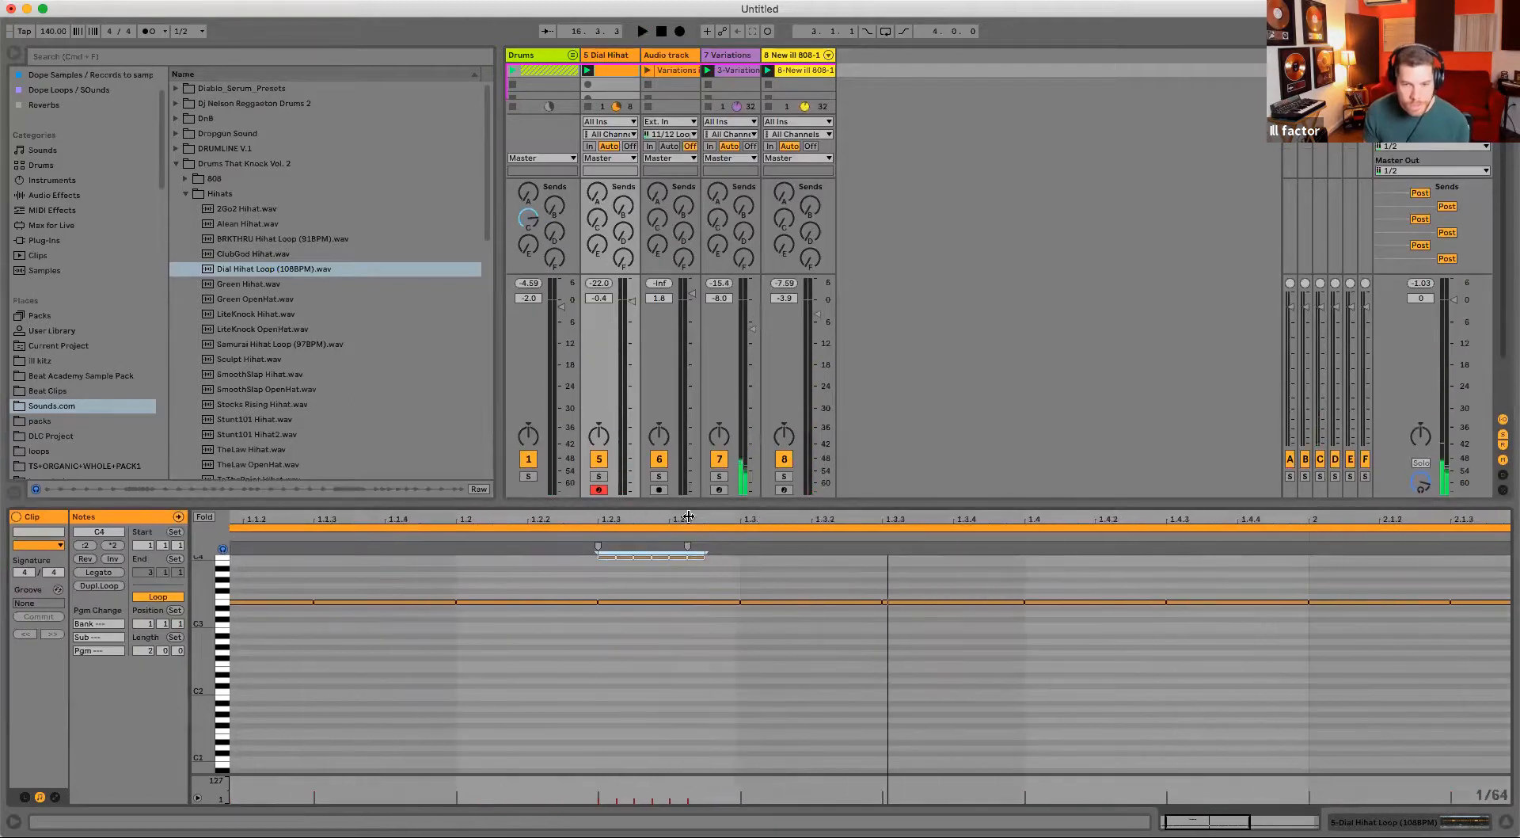
{"action": "left_click", "coordinate": [705, 601]}
{"action": "left_click", "coordinate": [604, 600]}
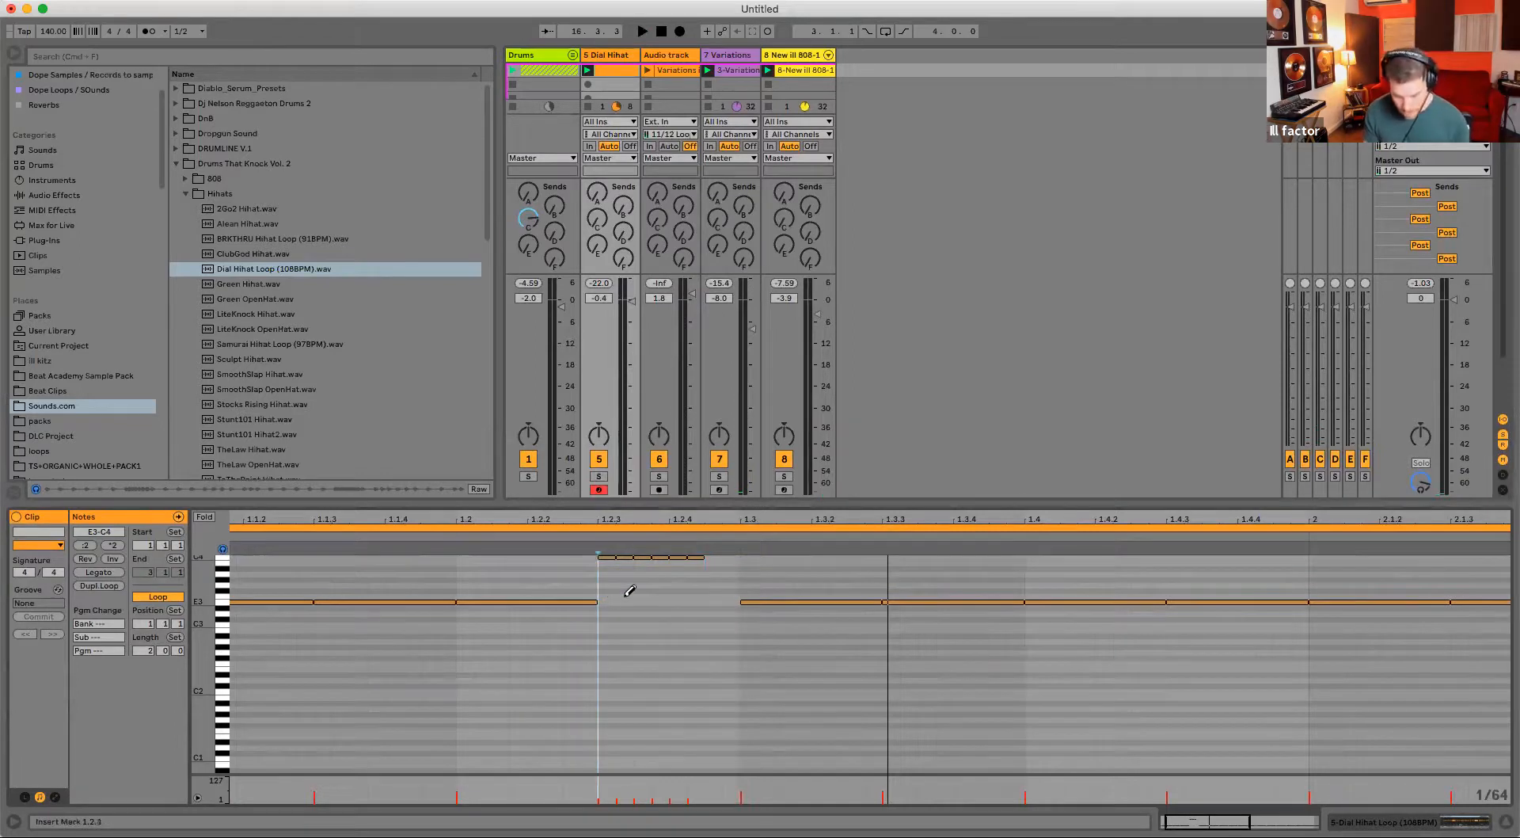
- Lower the second to sixth short notes to B3, A3, G3, F3 and E3, forming a descending run from C4
{"action": "left_click", "coordinate": [624, 557]}
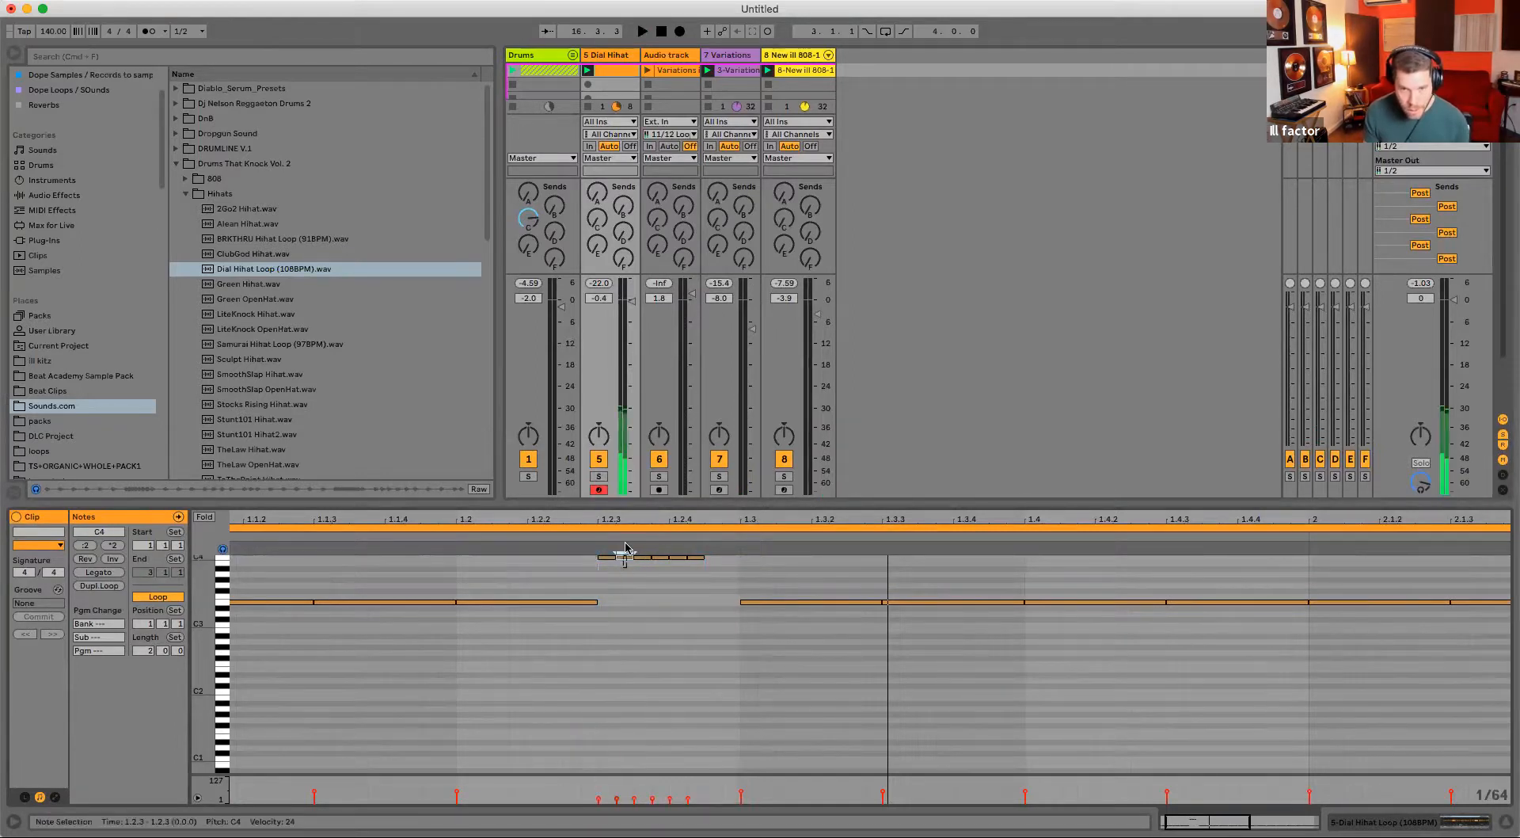
{"action": "left_click", "coordinate": [642, 556]}
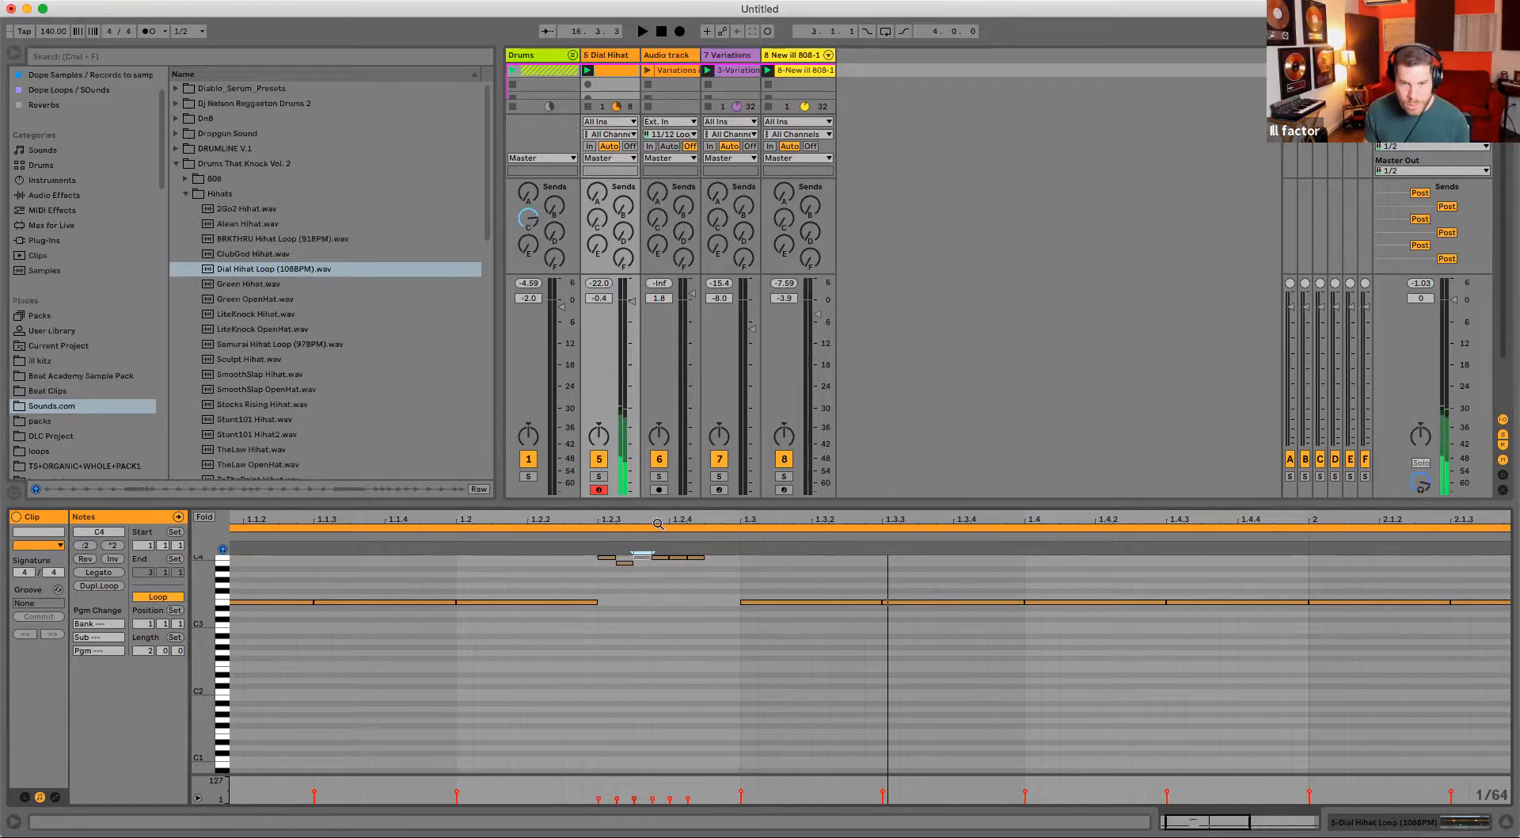
{"action": "key", "text": "Down"}
{"action": "key", "text": "Down"}
{"action": "key", "text": "Down"}
{"action": "left_click", "coordinate": [659, 556]}
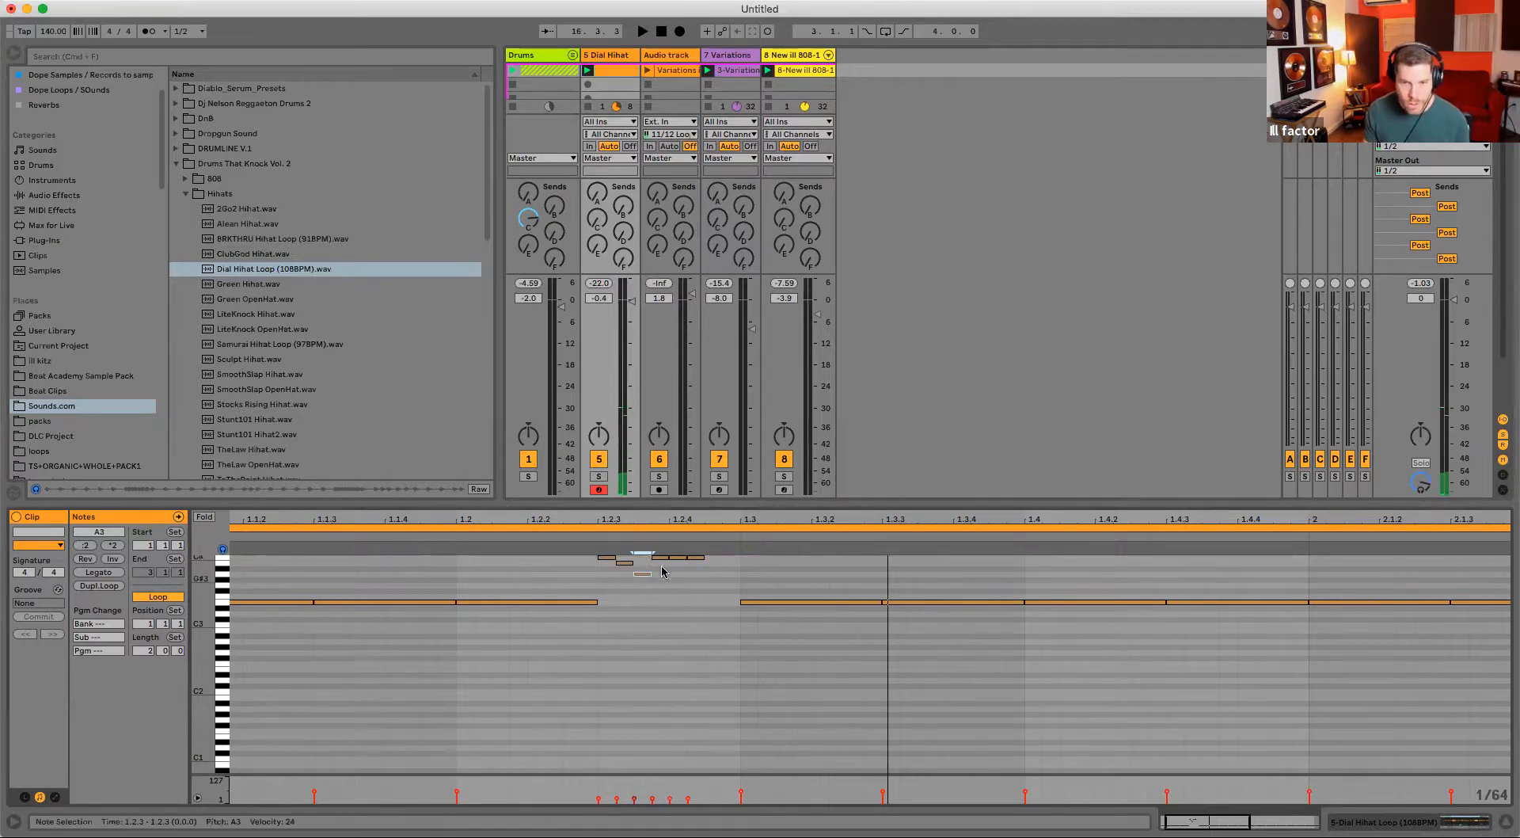
{"action": "key", "text": "Down"}
{"action": "key", "text": "Down"}
{"action": "left_click_drag", "start_coordinate": [679, 582], "coordinate": [717, 488]}
{"action": "key", "text": "Down"}
{"action": "key", "text": "Down"}
{"action": "key", "text": "Down"}
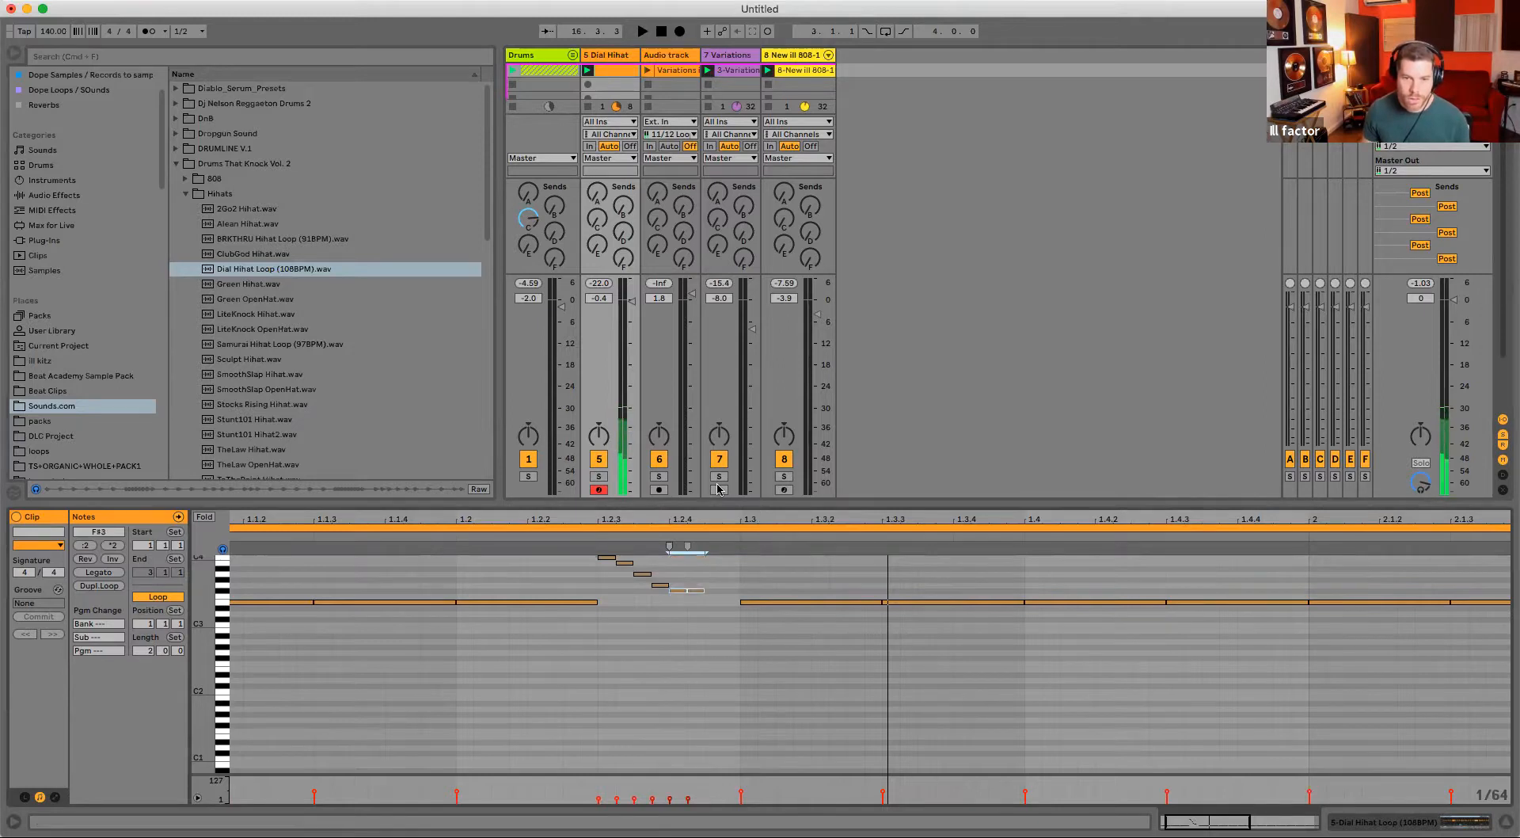
{"action": "left_click", "coordinate": [694, 596]}
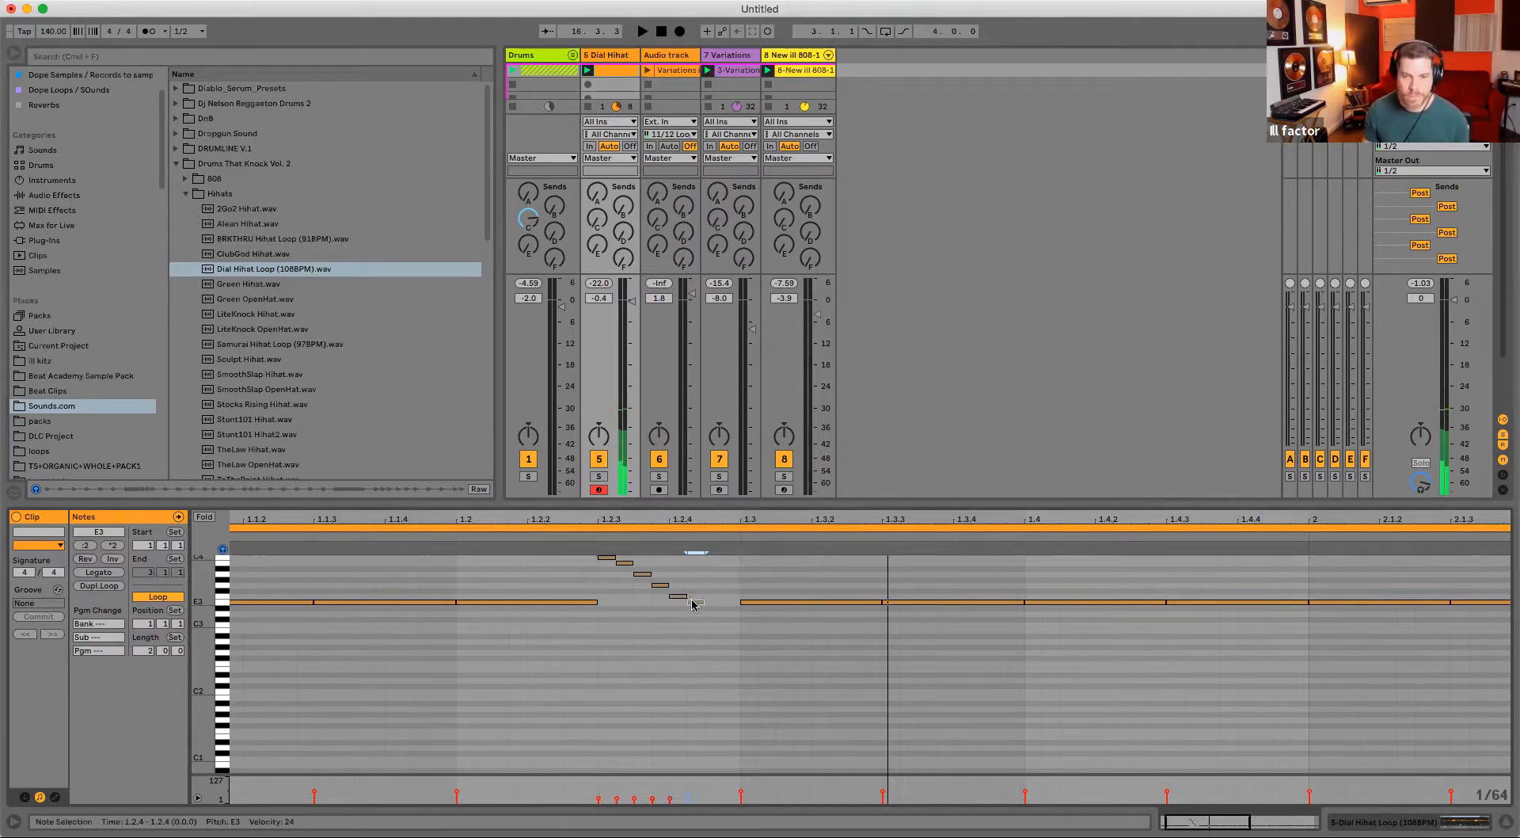
- Play the hi-hat pattern and duplicate its loop, extending the clip to four bars
{"action": "key", "text": "space"}
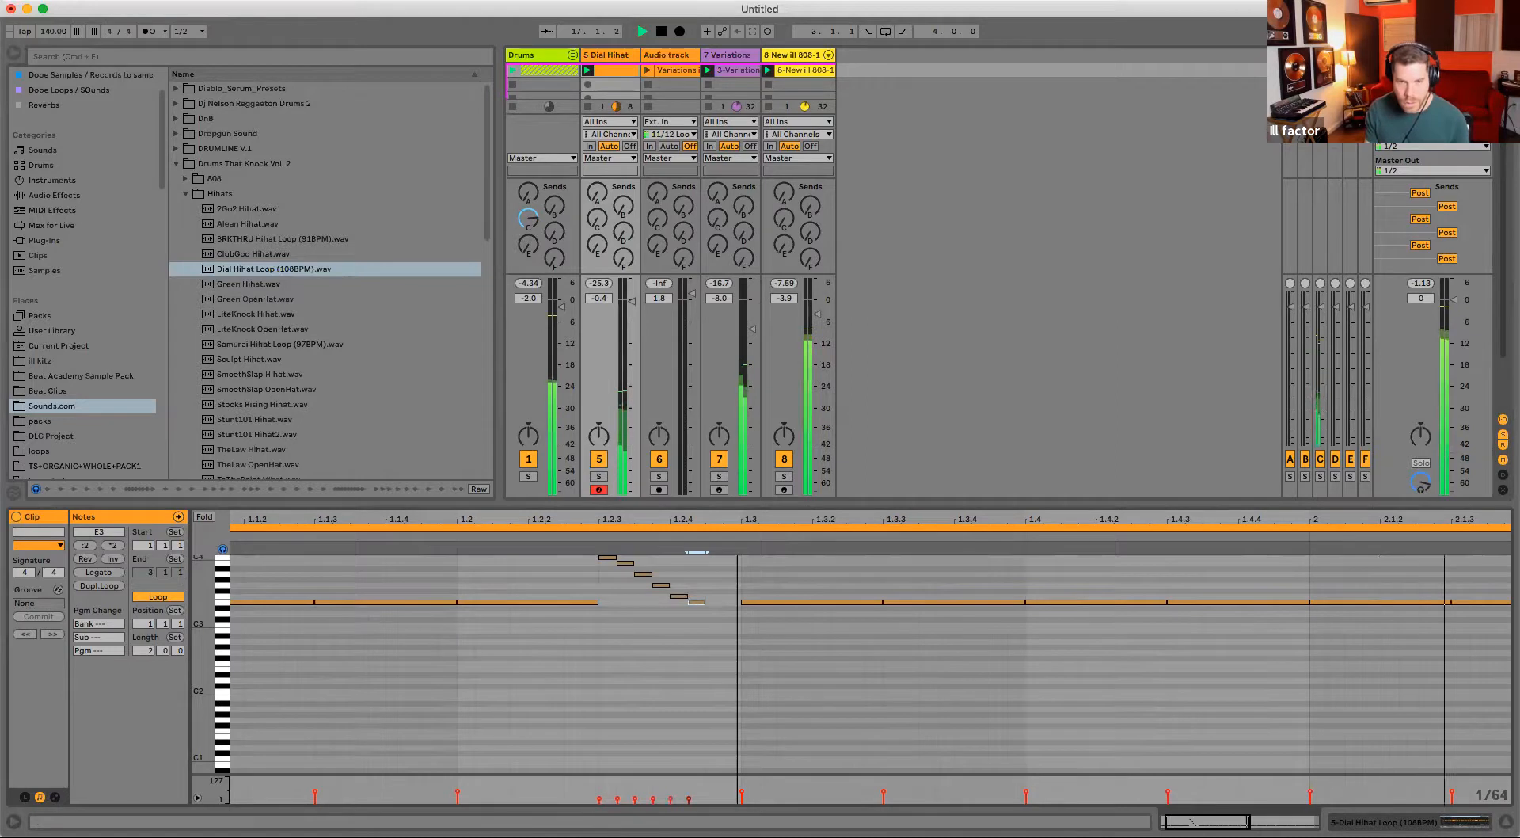
{"action": "left_click_drag", "start_coordinate": [737, 546], "coordinate": [540, 547]}
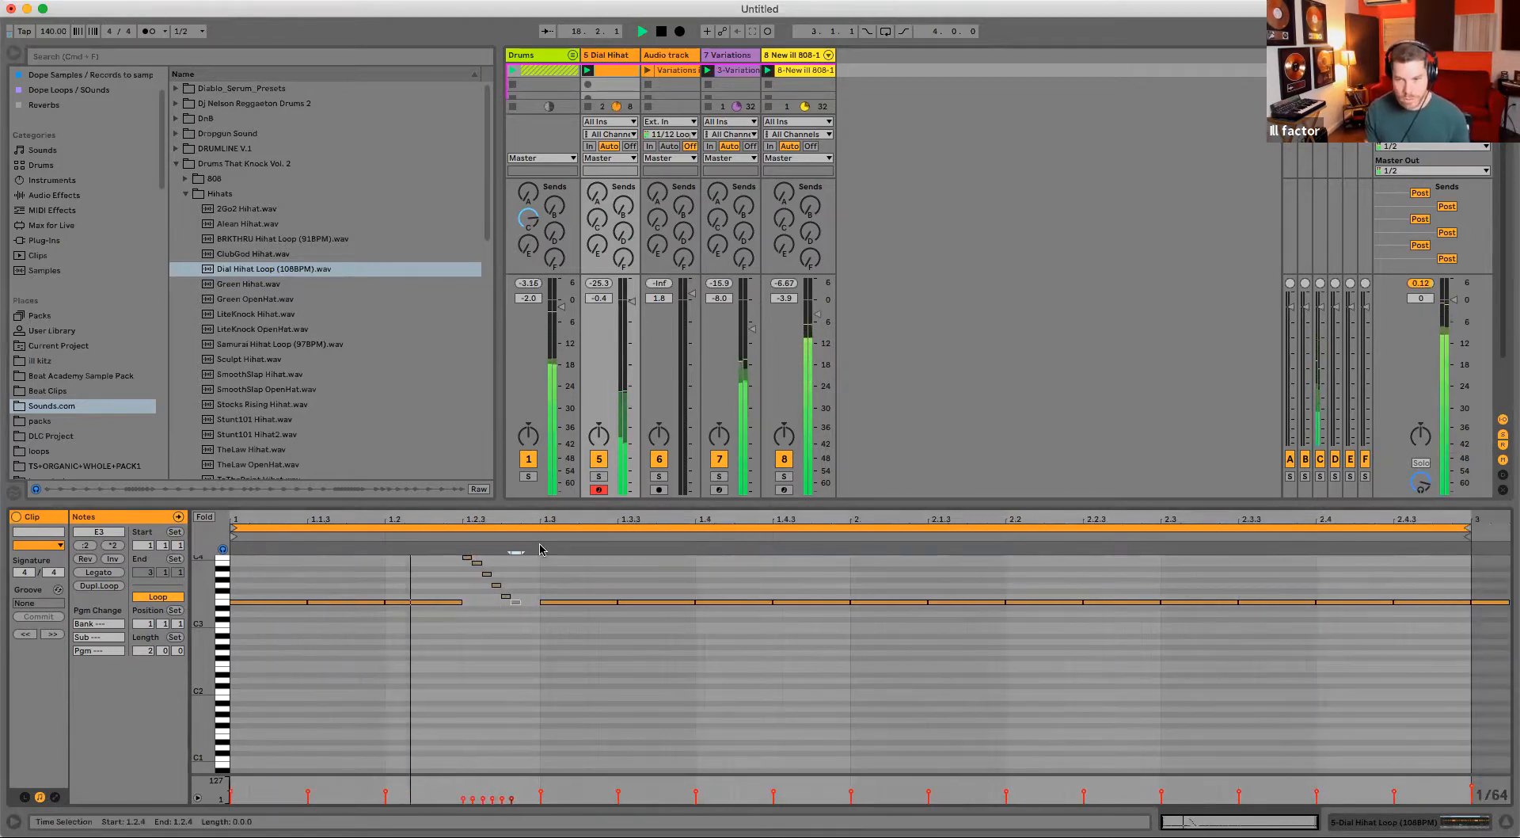
{"action": "left_click", "coordinate": [98, 585]}
- Move the copied descending run in bar 3 from the second beat to the last eighth before bar 4
{"action": "left_click_drag", "start_coordinate": [1013, 625], "coordinate": [1029, 532]}
{"action": "left_click", "coordinate": [976, 626]}
{"action": "mouse_move", "coordinate": [977, 631]}
{"action": "left_mouse_down"}
{"action": "mouse_move", "coordinate": [1013, 549]}
{"action": "mouse_move", "coordinate": [957, 620]}
{"action": "mouse_move", "coordinate": [995, 609]}
{"action": "mouse_move", "coordinate": [1011, 548]}
{"action": "left_mouse_up"}
{"action": "left_click", "coordinate": [966, 646]}
{"action": "left_click", "coordinate": [958, 585]}
{"action": "key", "text": "Delete"}
{"action": "left_click", "coordinate": [972, 637]}
{"action": "key", "text": "Left"}
{"action": "key", "text": "Left"}
{"action": "key", "text": "Left"}
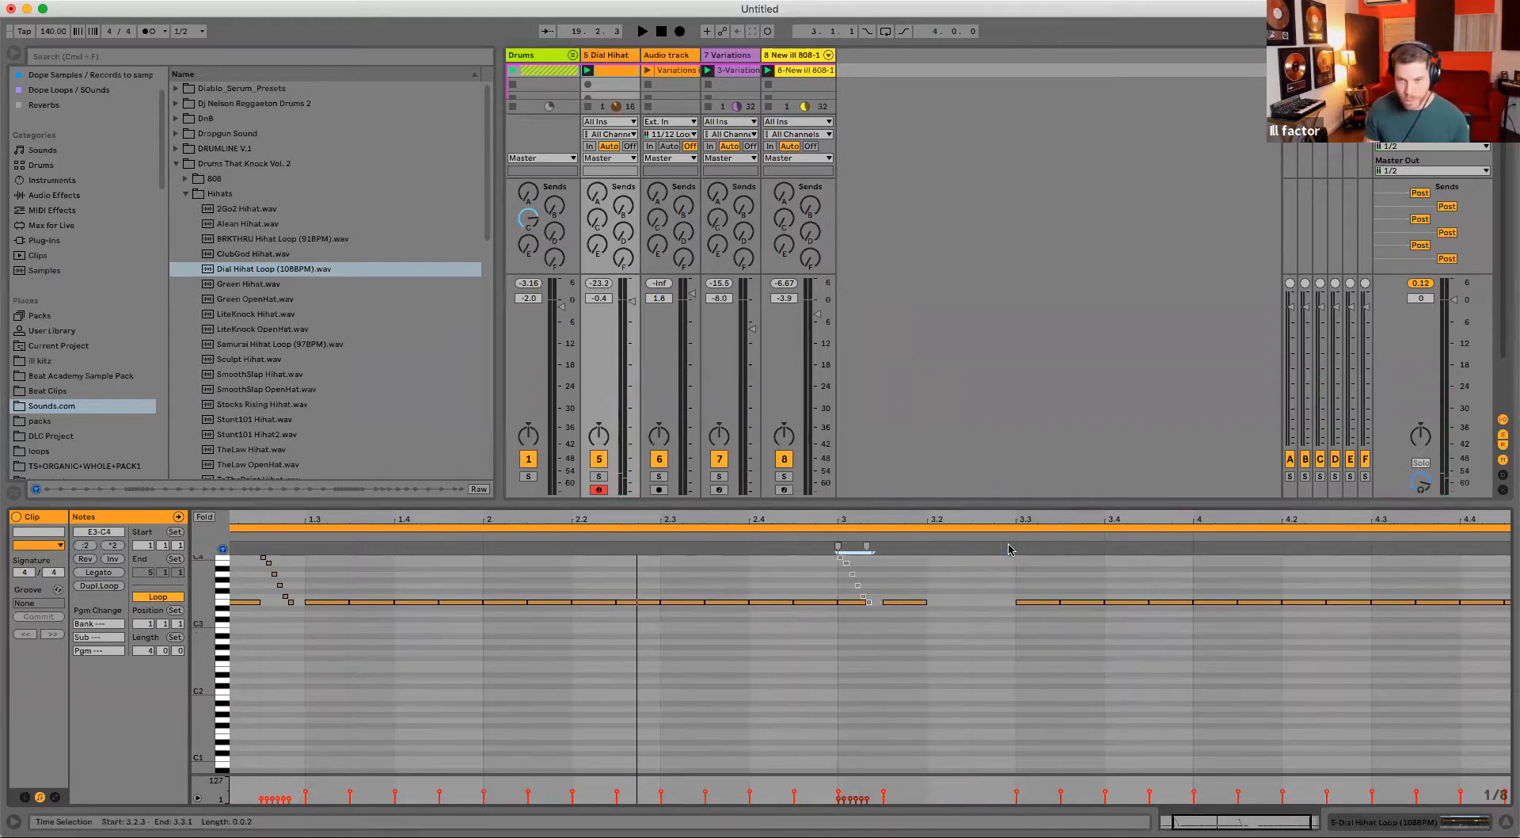
{"action": "key", "text": "Right"}
{"action": "key", "text": "Right"}
{"action": "key", "text": "Right"}
{"action": "key", "text": "Right"}
{"action": "key", "text": "Right"}
{"action": "key", "text": "Right"}
{"action": "key", "text": "Right"}
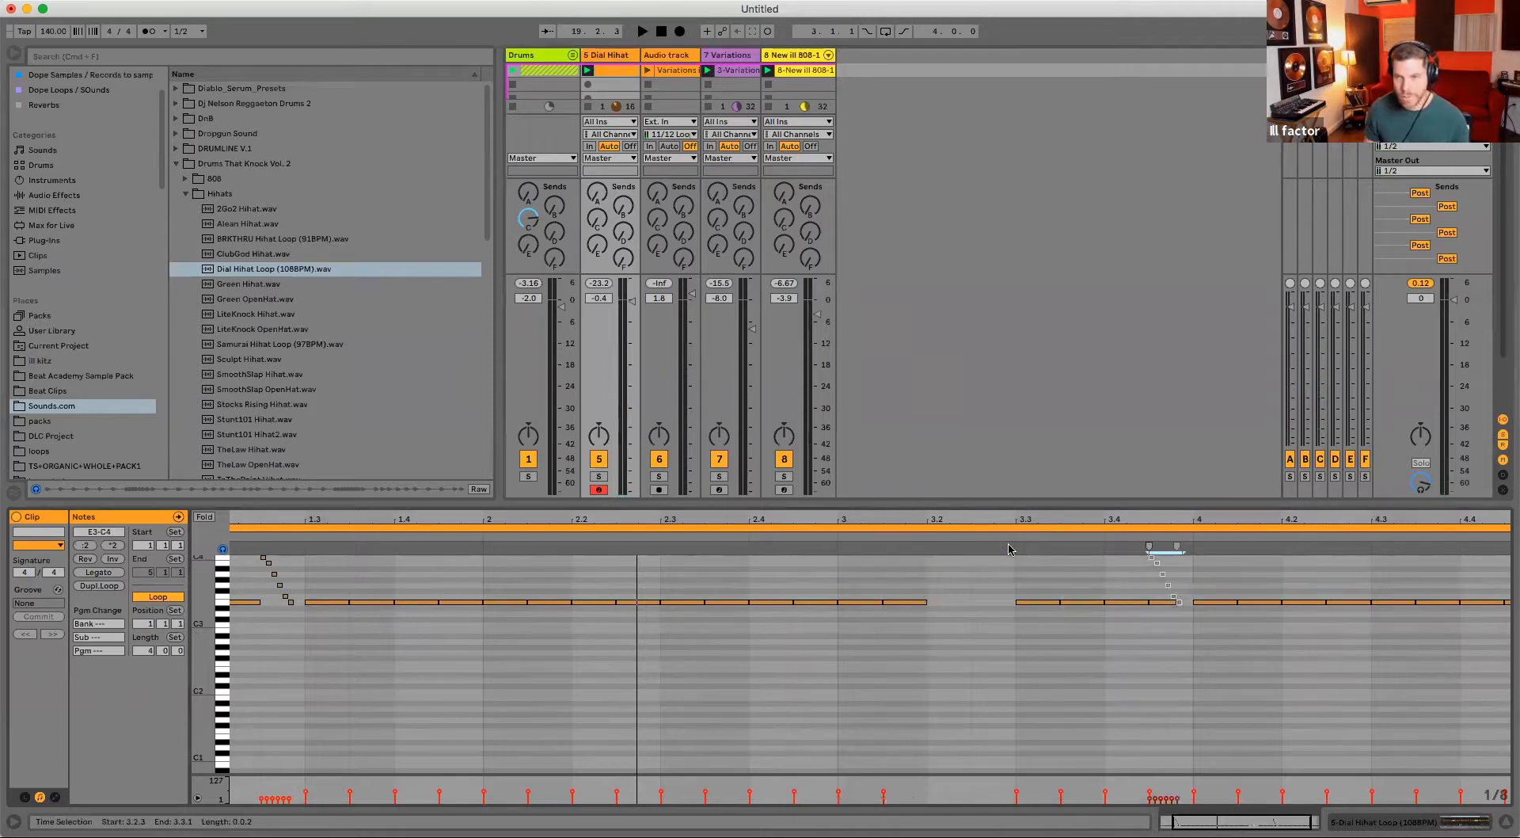
- During playback, draw a 1/8 E3 note in the gap just before 3.3 of the hi-hat pattern
{"action": "key", "text": "space"}
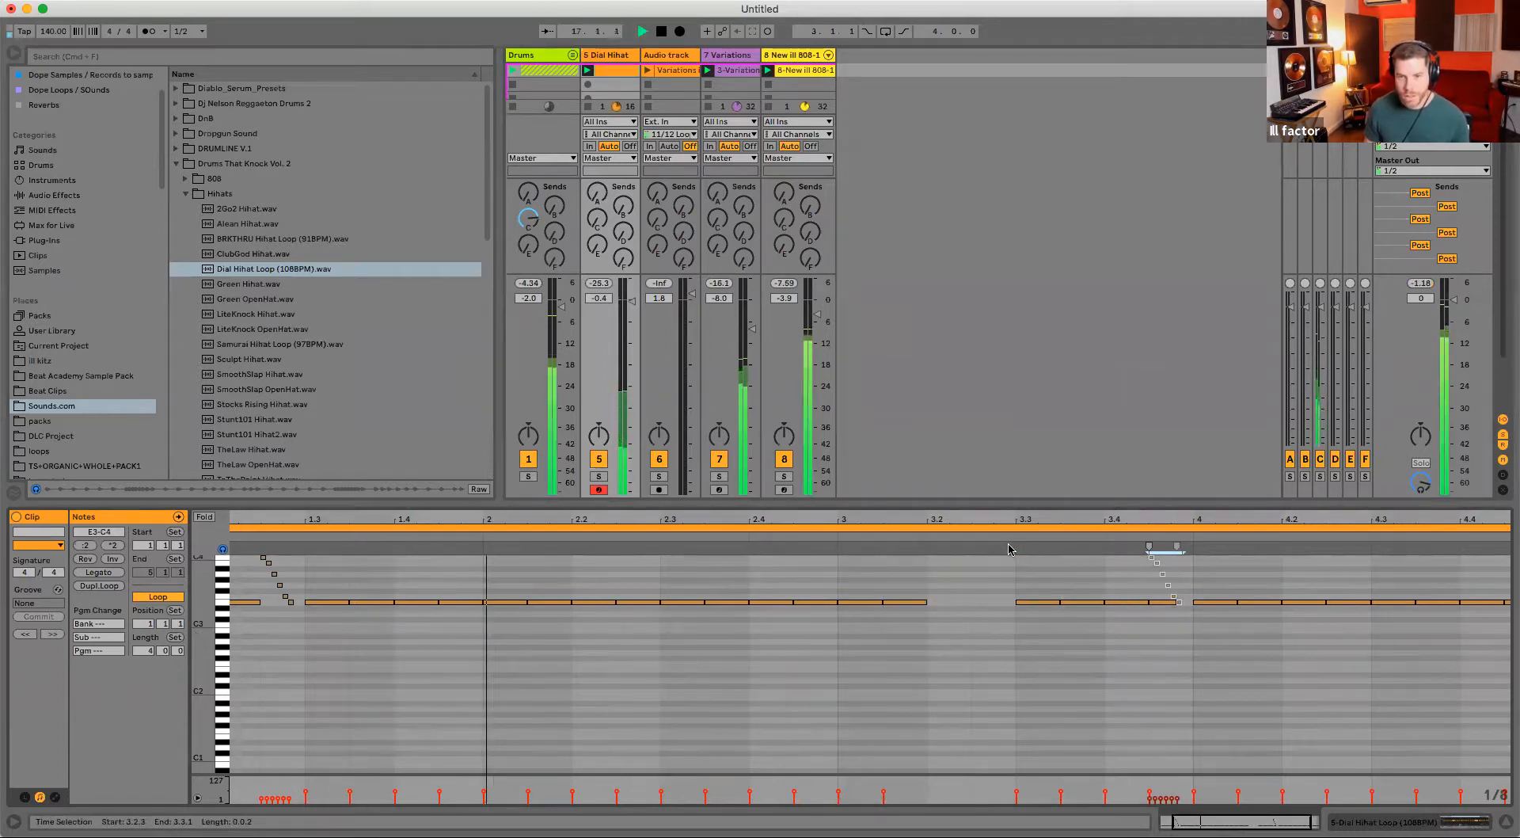
{"action": "key", "text": "b"}
{"action": "left_click", "coordinate": [994, 602]}
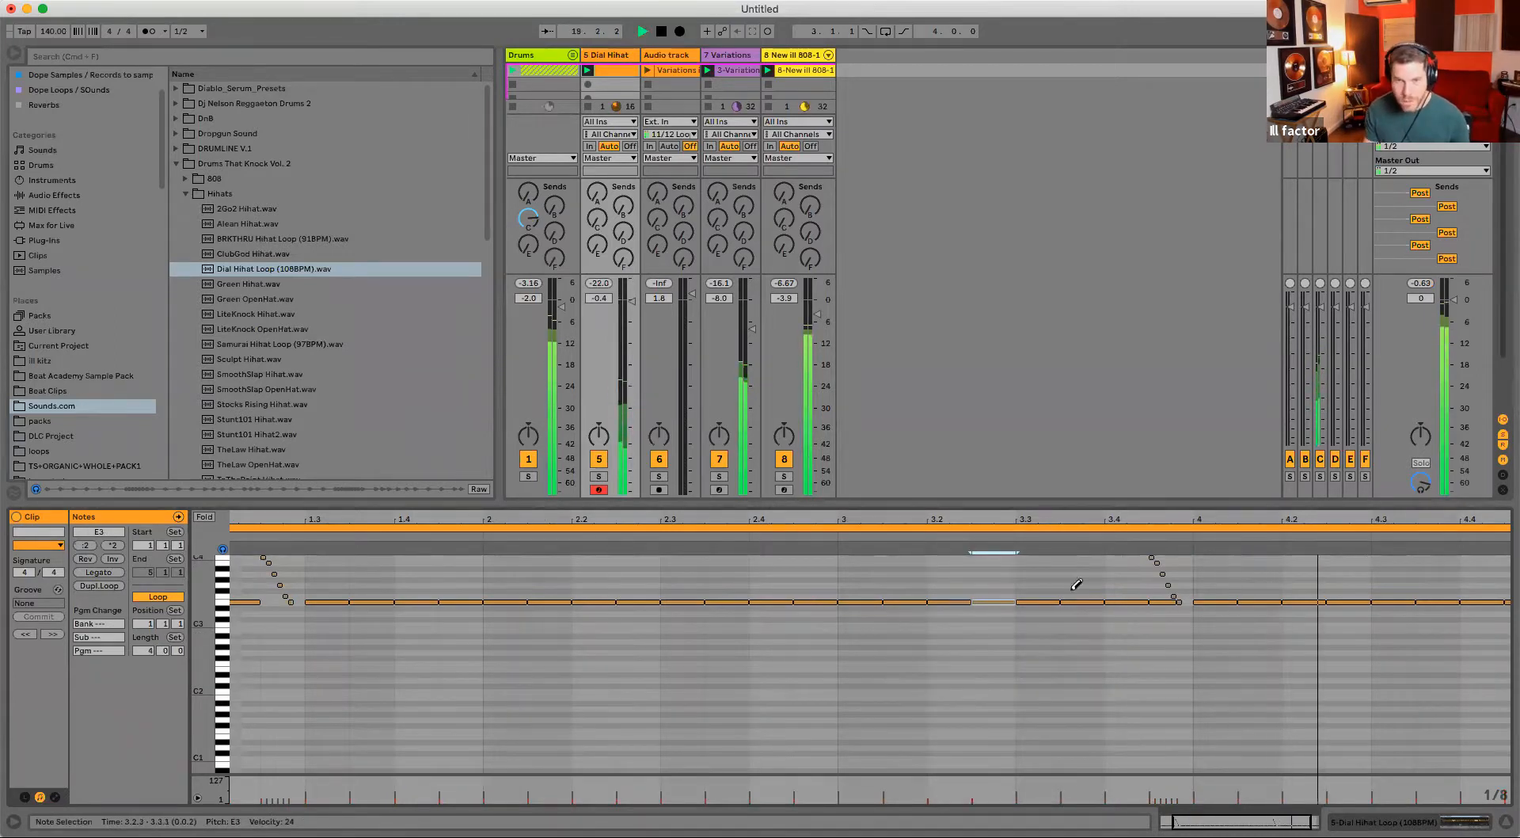
- Stop playback, insert a new audio track beside the Dial Hihat track and arm it for recording
{"action": "key", "text": "shift+Tab"}
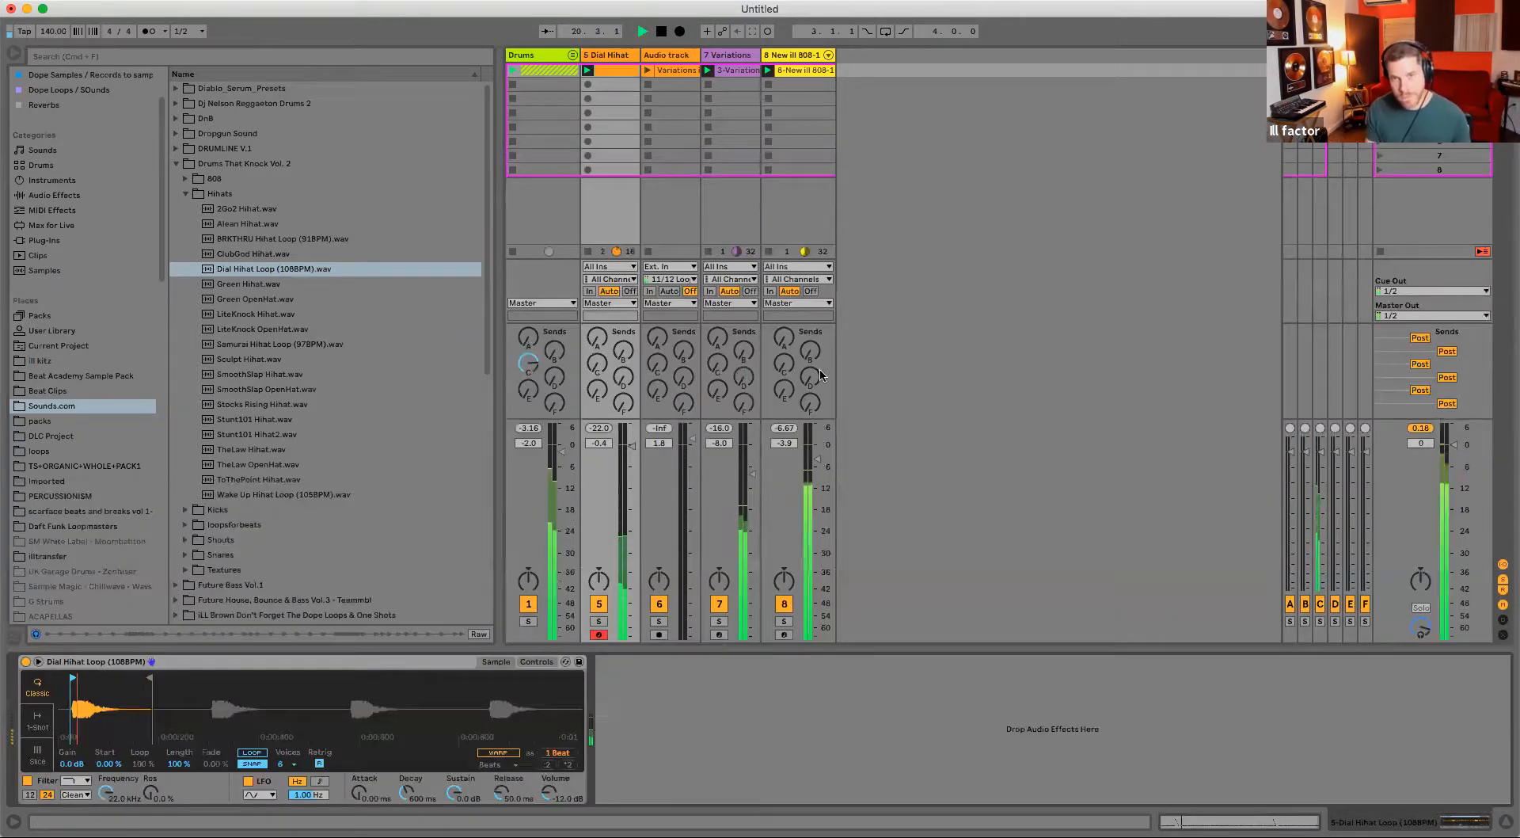
{"action": "key", "text": "space"}
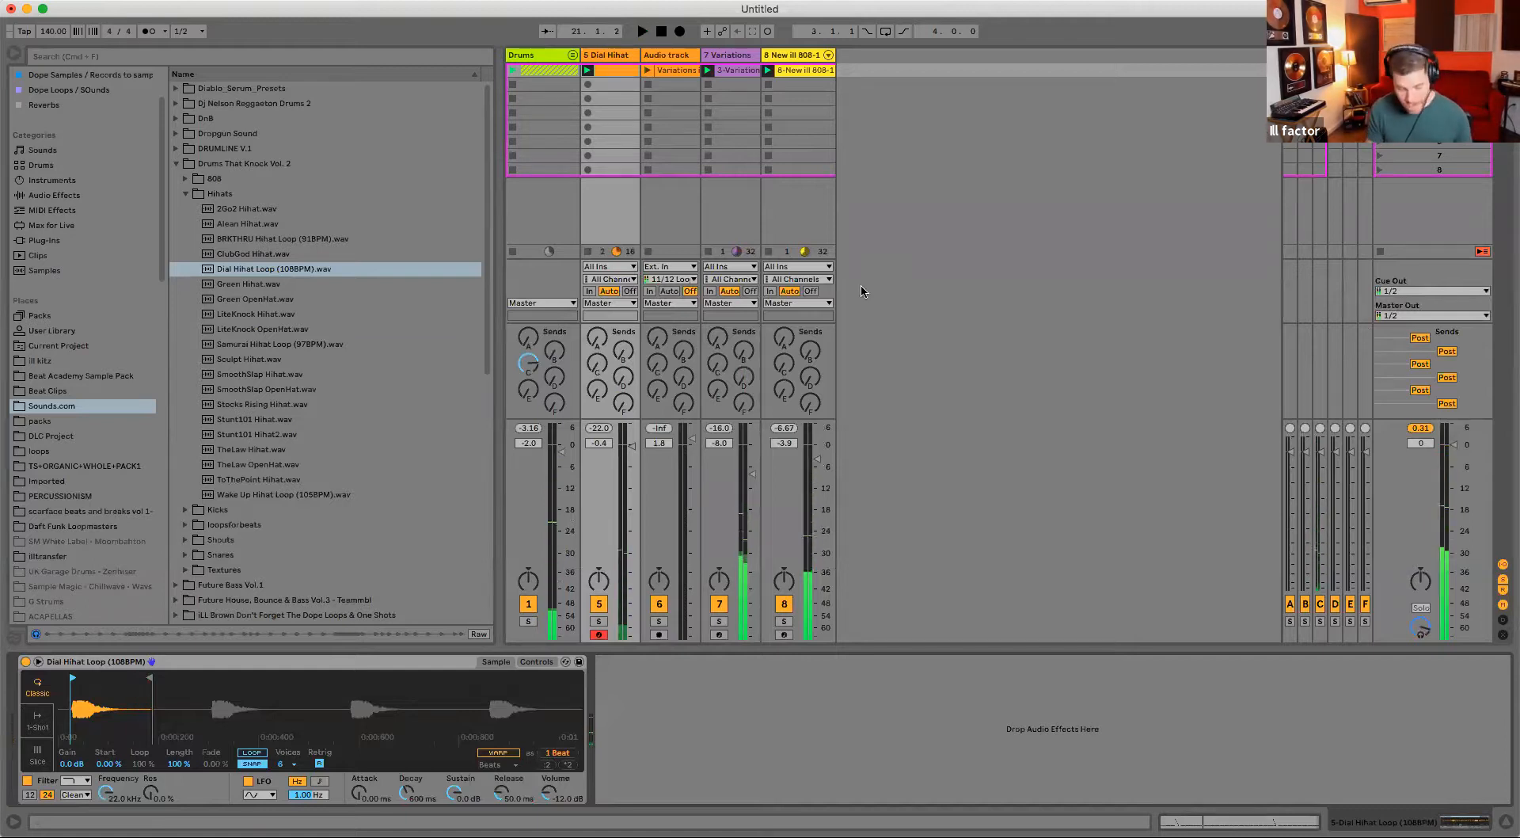
{"action": "key", "text": "super+t"}
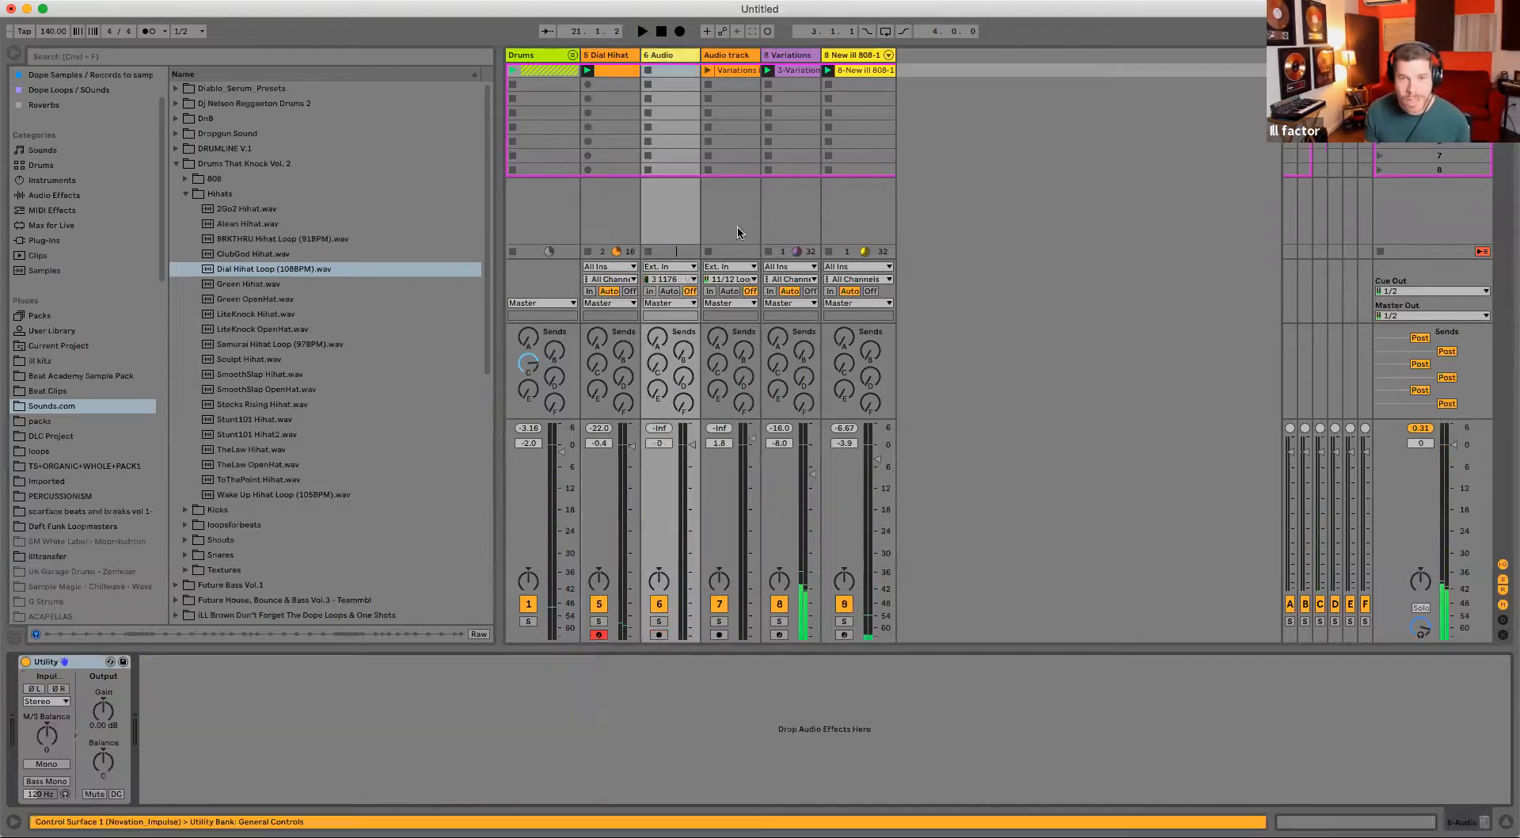
{"action": "left_click", "coordinate": [658, 634]}
- Record a take into the first slot of the new audio track from the 1 Juno (L) input
{"action": "left_click", "coordinate": [678, 73]}
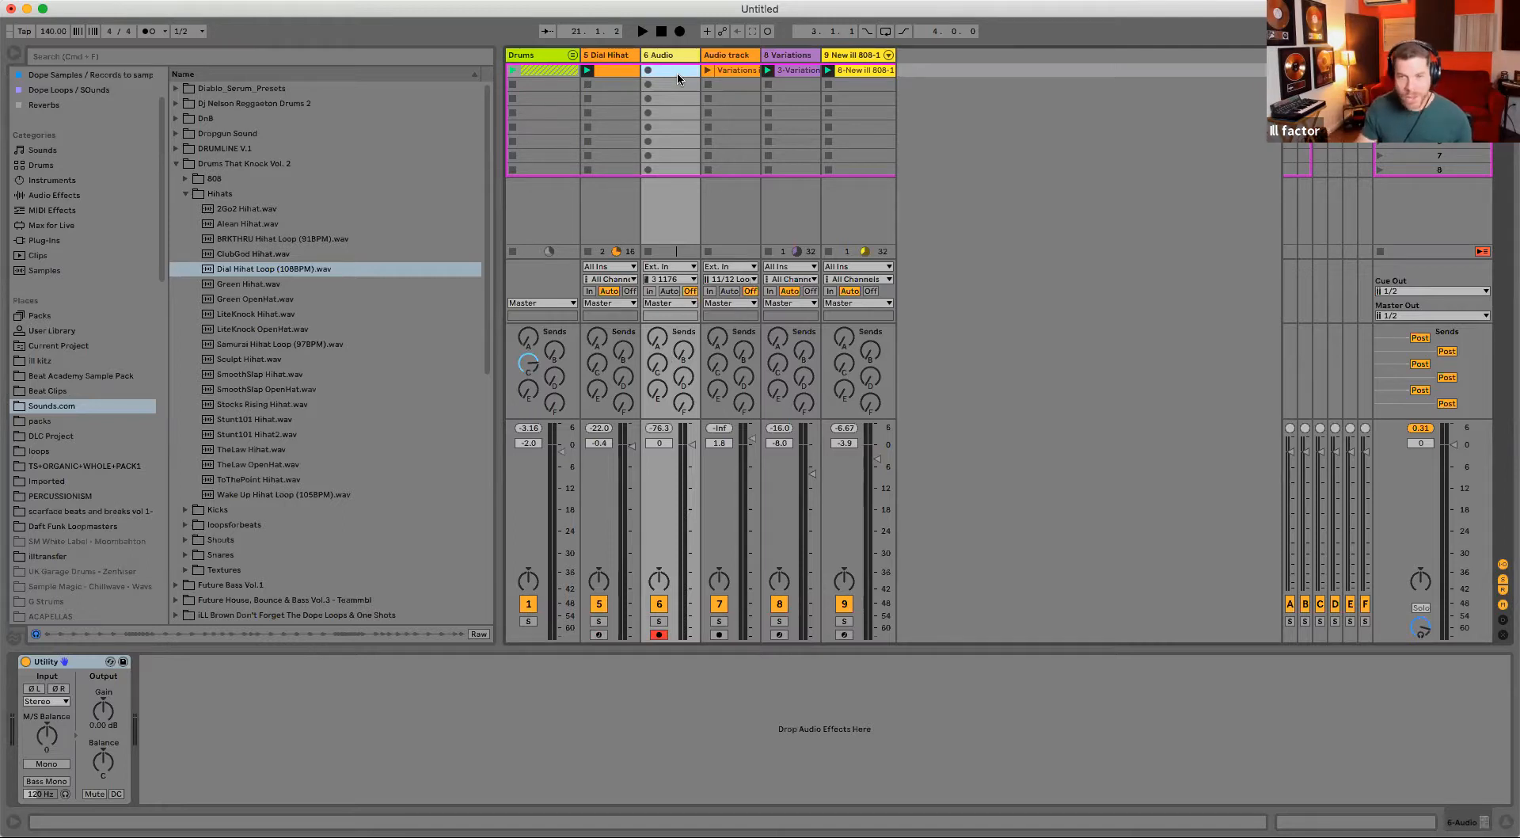
{"action": "key", "text": "Return"}
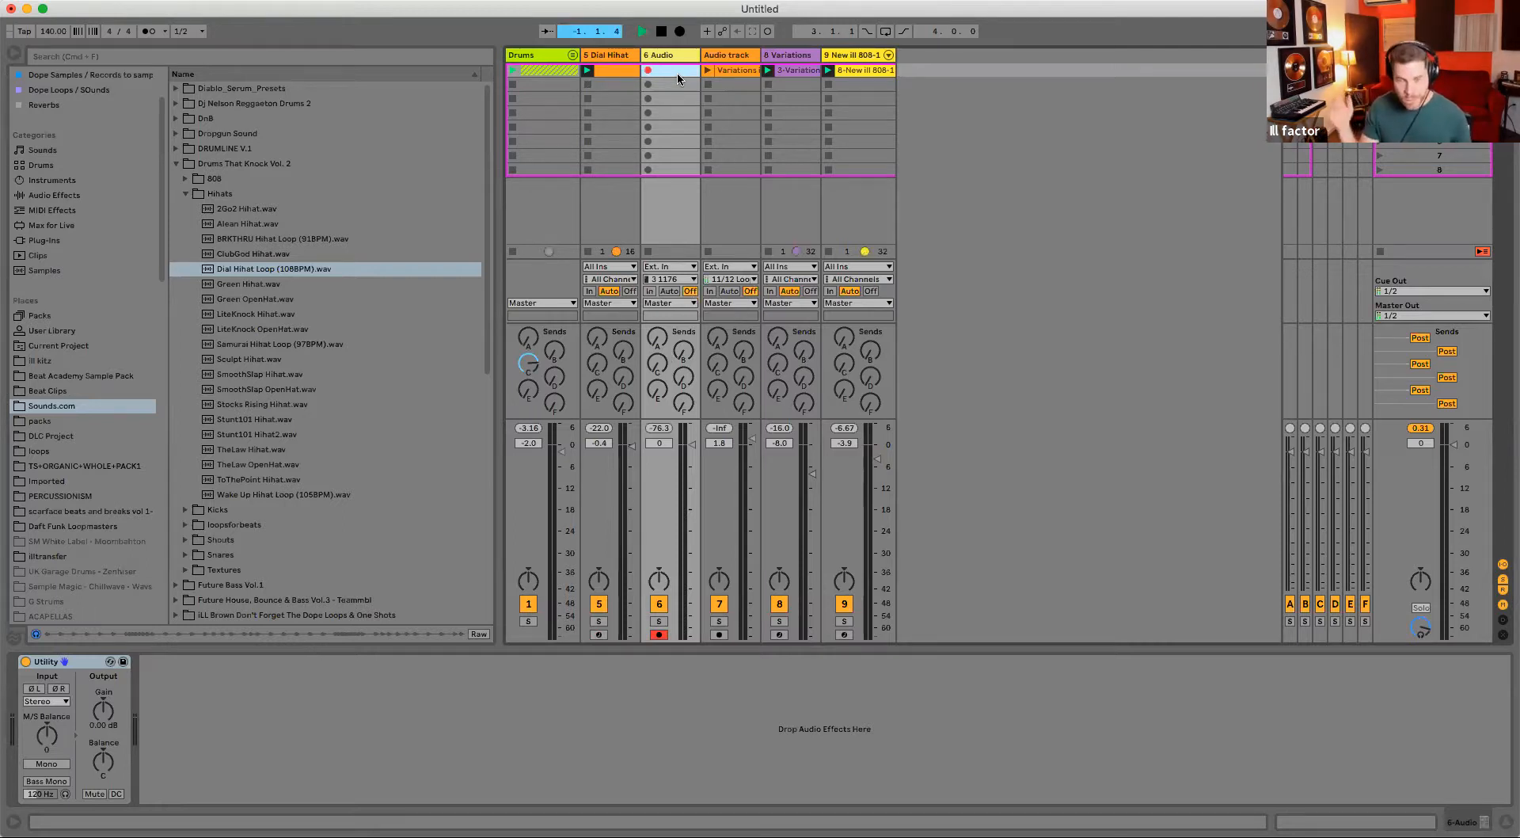
{"action": "left_click", "coordinate": [669, 285]}
{"action": "left_click", "coordinate": [672, 329]}
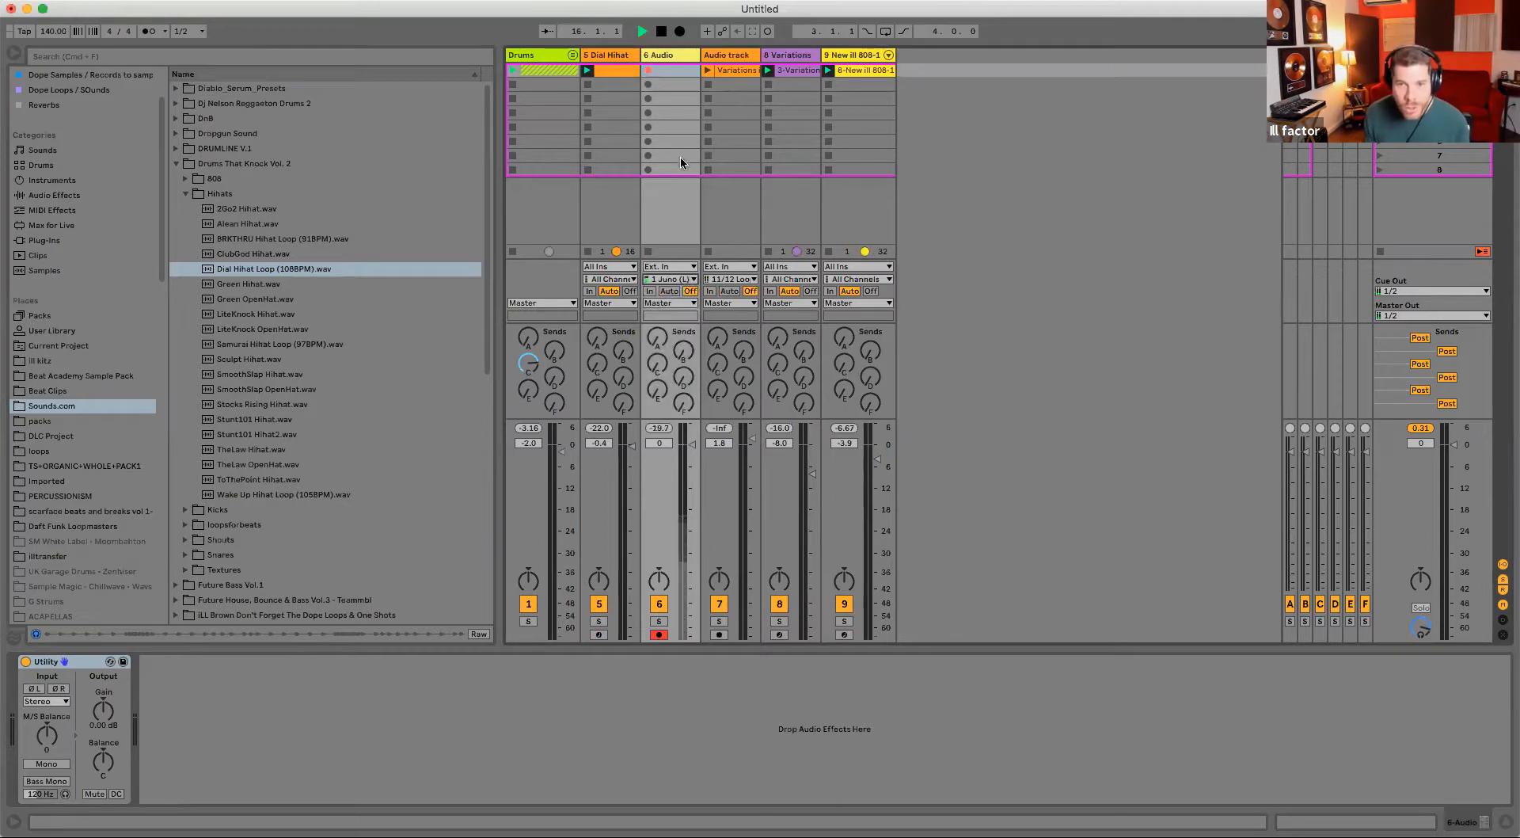
{"action": "left_click", "coordinate": [648, 71]}
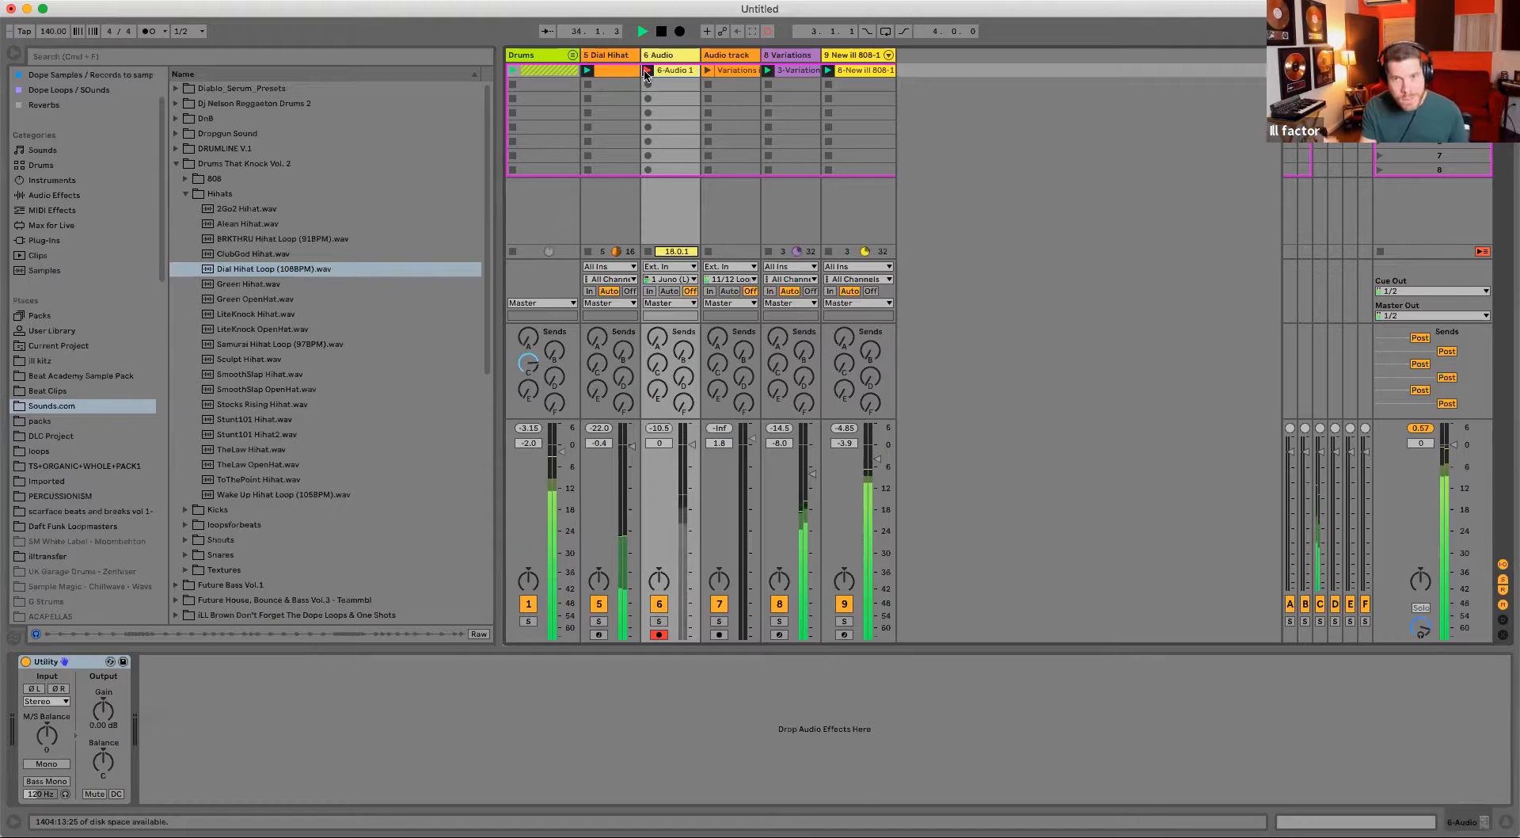
{"action": "key", "text": "space"}
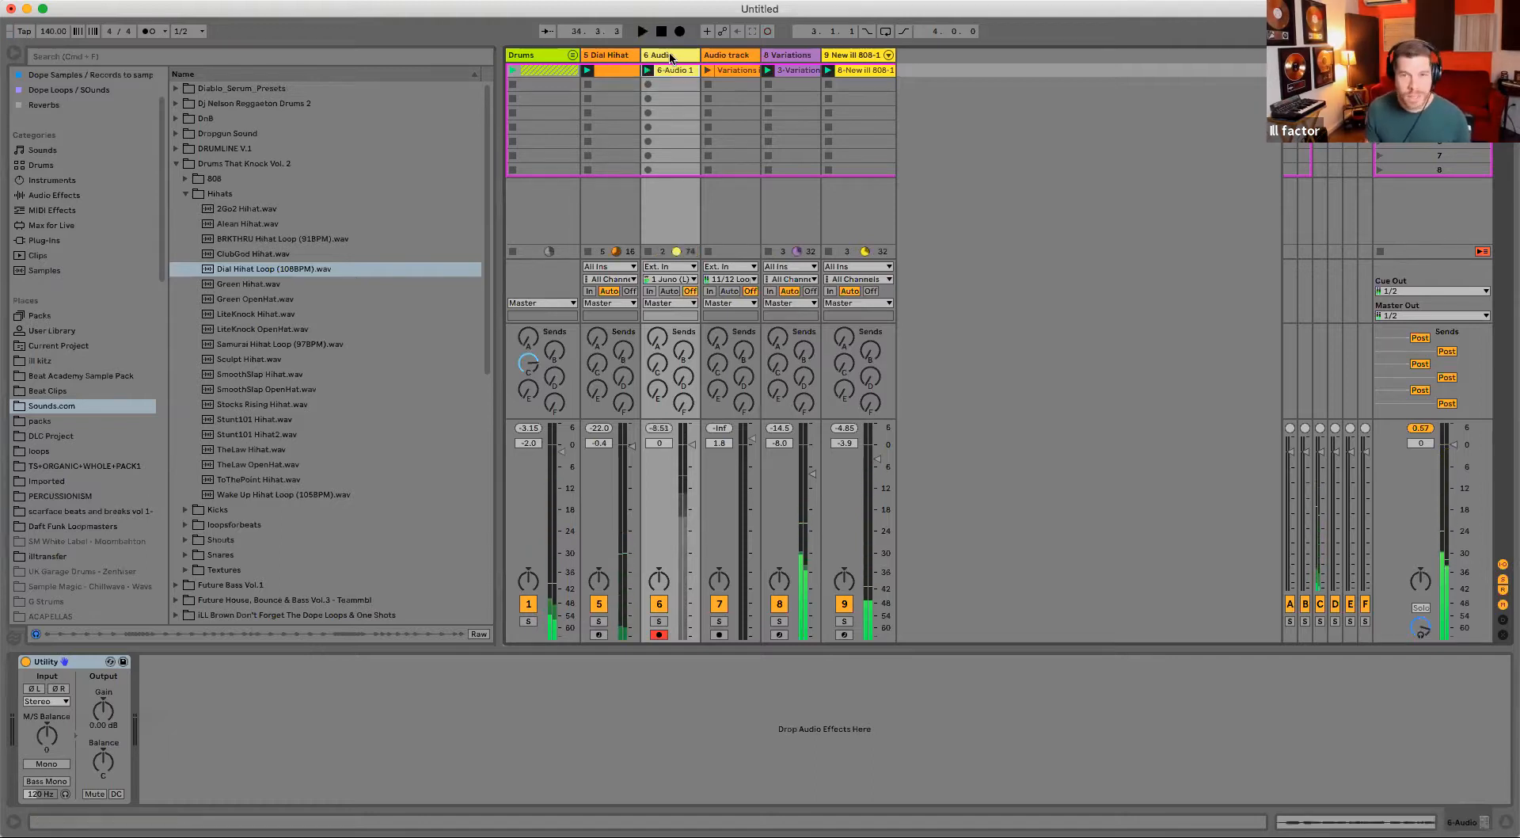
- Move the recorded audio track to the end of the track row and rename it Ruff Vox
{"action": "mouse_move", "coordinate": [896, 48]}
{"action": "left_mouse_down"}
{"action": "mouse_move", "coordinate": [900, 60]}
{"action": "mouse_move", "coordinate": [888, 54]}
{"action": "left_mouse_up"}
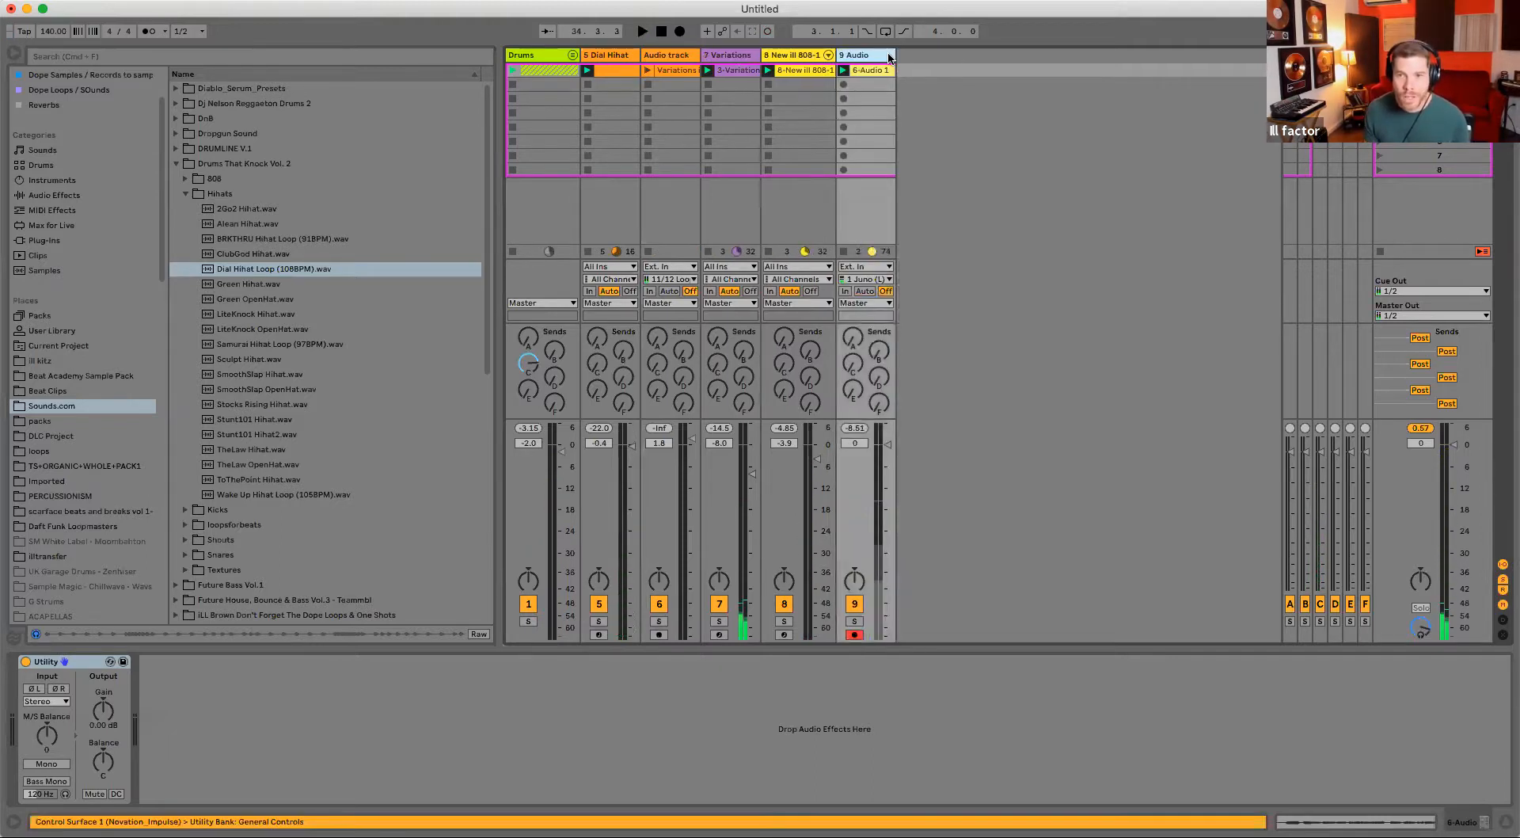
{"action": "type", "text": "Ruff Vox"}
{"action": "key", "text": "Return"}
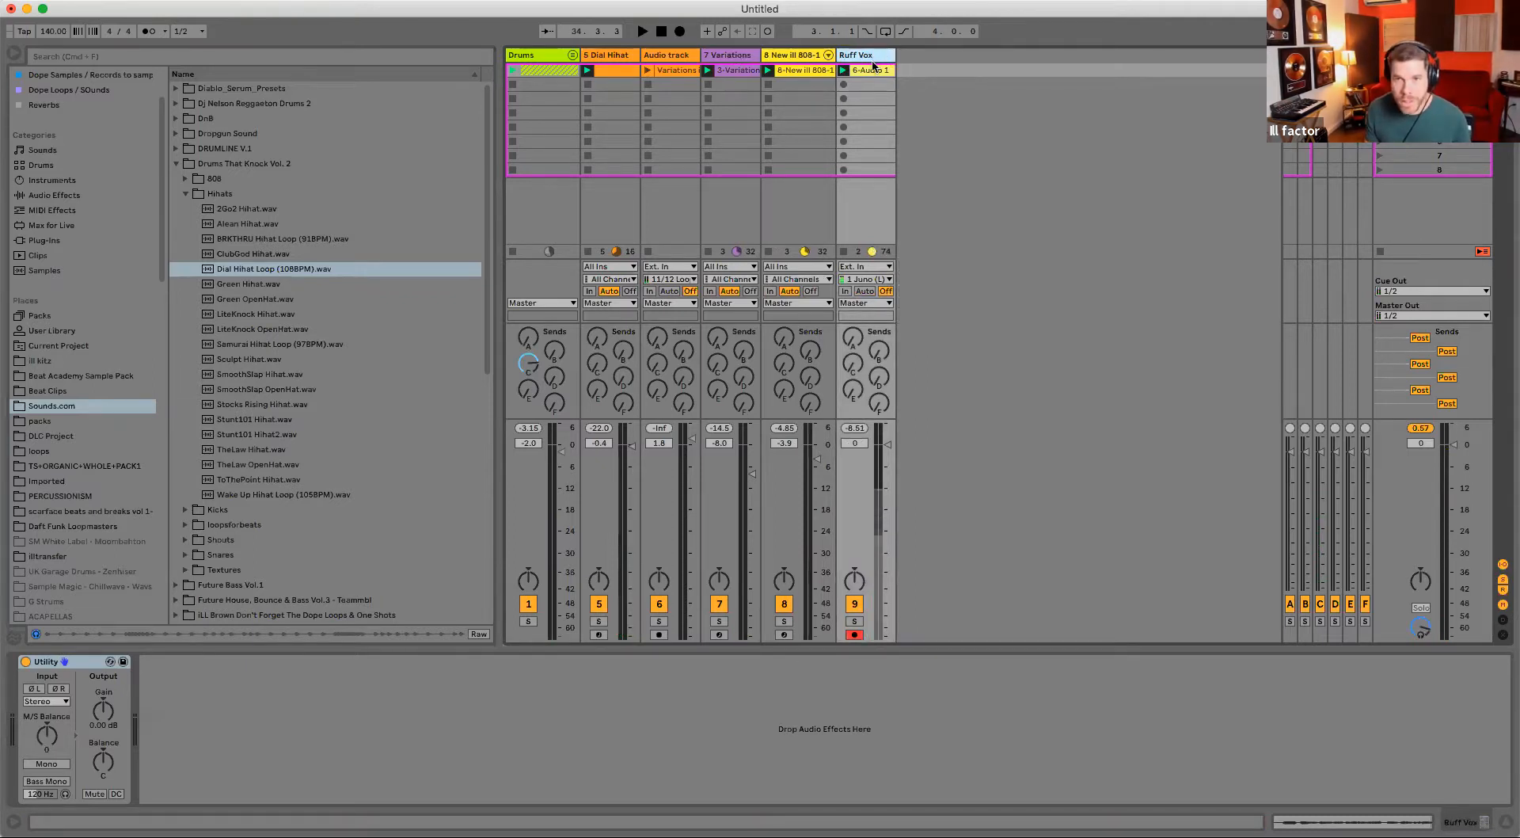
- Open the recorded clip on the Ruff Vox track and listen to it with the beat
{"action": "double_click", "coordinate": [873, 70]}
{"action": "key", "text": "space"}
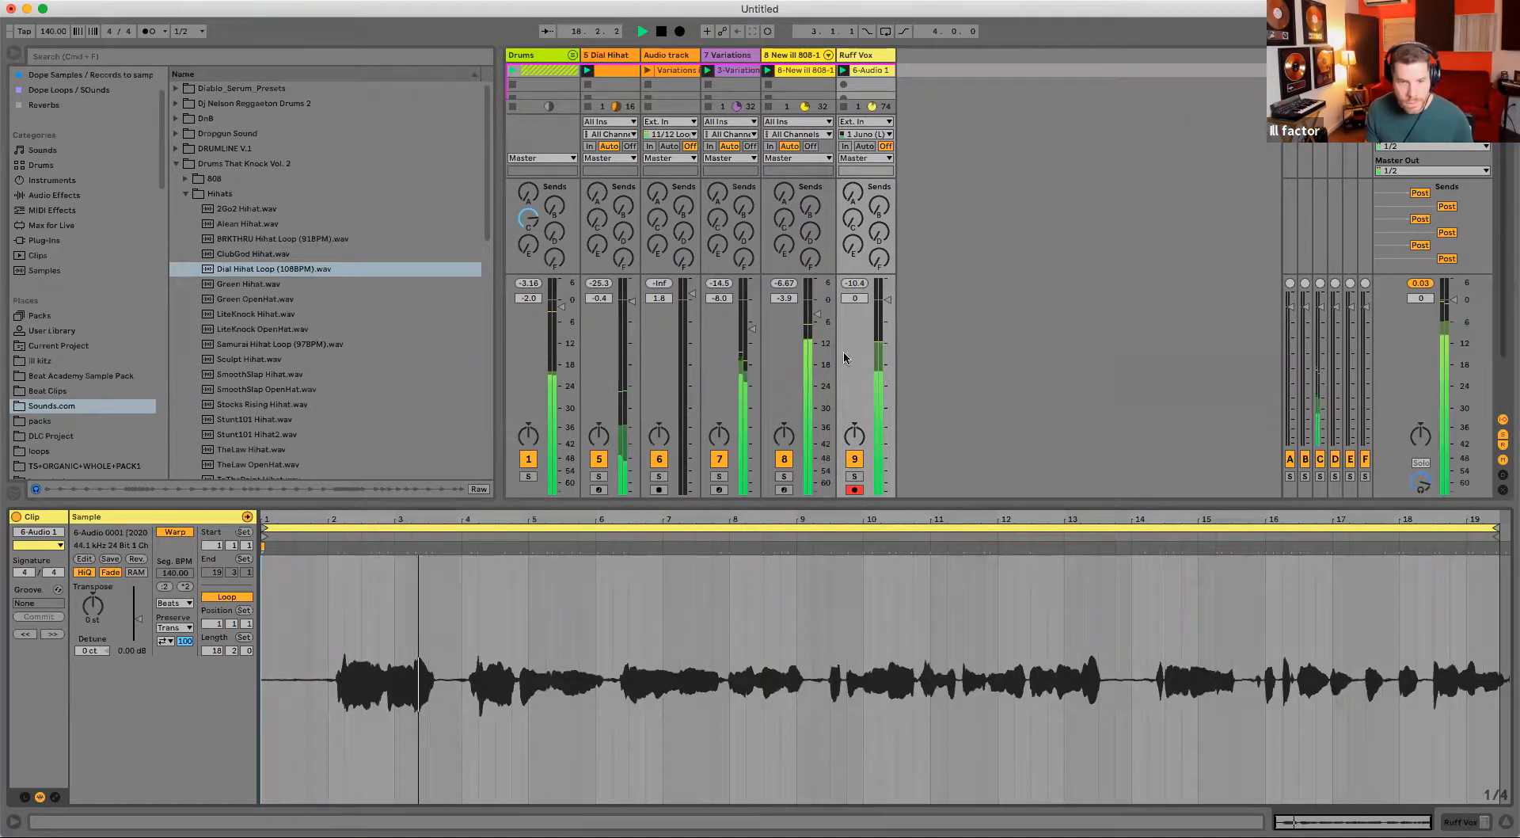
{"action": "key", "text": "shift+Tab"}
{"action": "key", "text": "shift+Tab"}
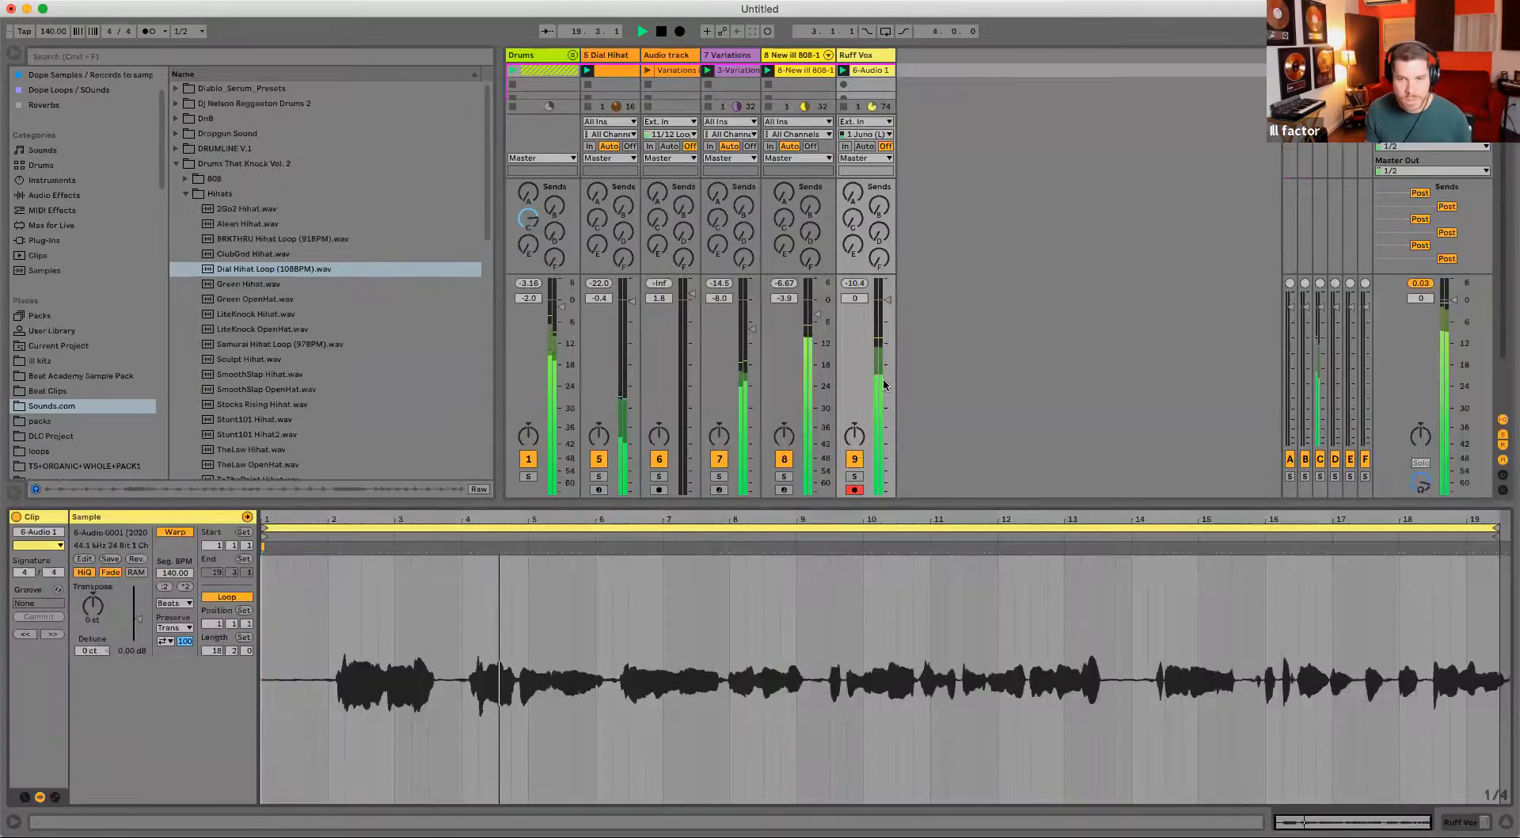
{"action": "key", "text": "shift+Tab"}
{"action": "key", "text": "space"}
- Collapse the Drums That Knock Vol. 2 folder, disarm the Ruff Vox track and insert a MIDI track after it
{"action": "left_click", "coordinate": [176, 164]}
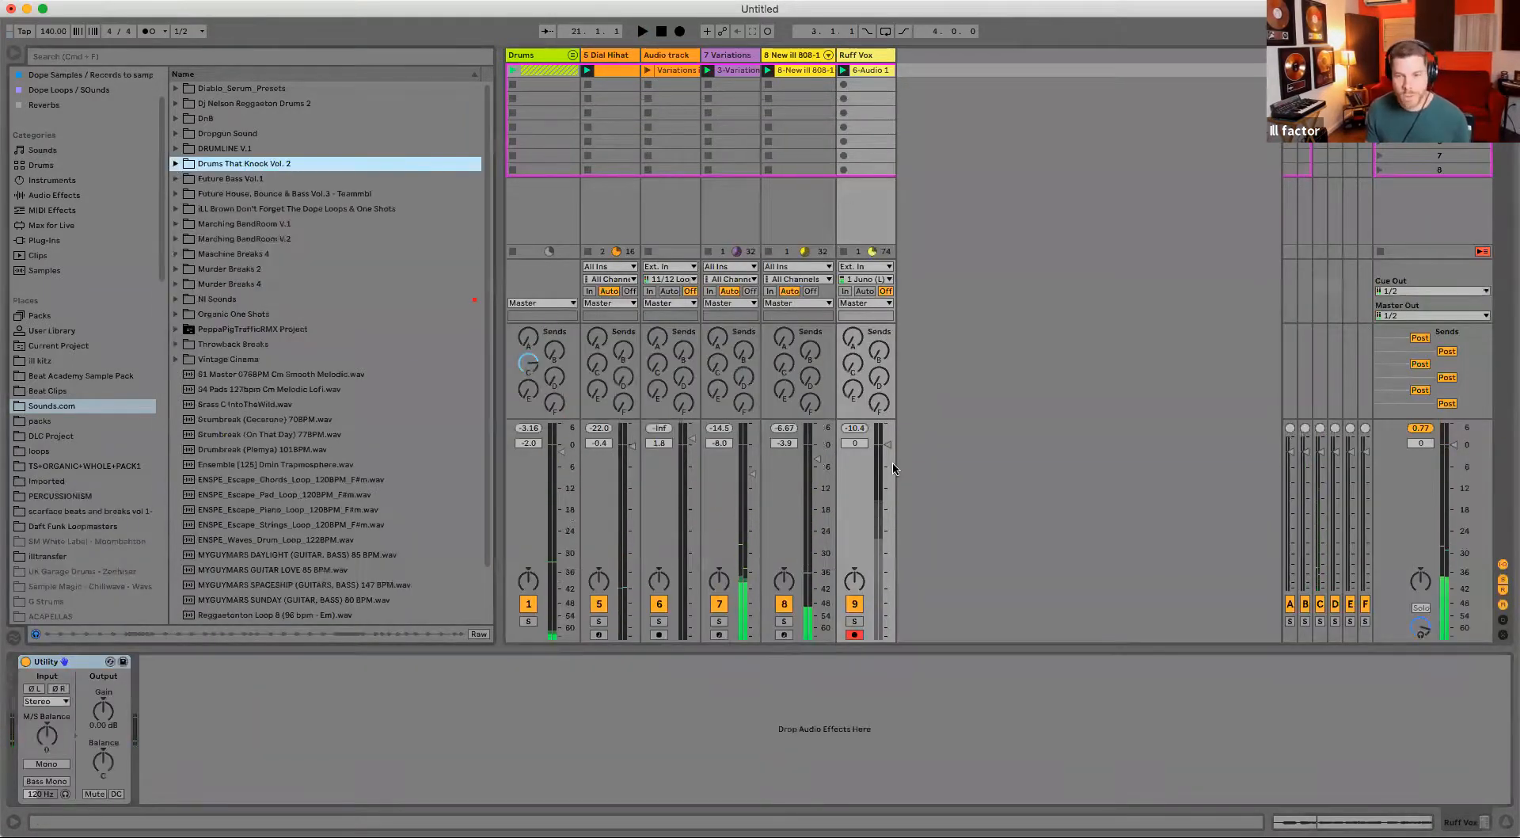
{"action": "left_click", "coordinate": [854, 635]}
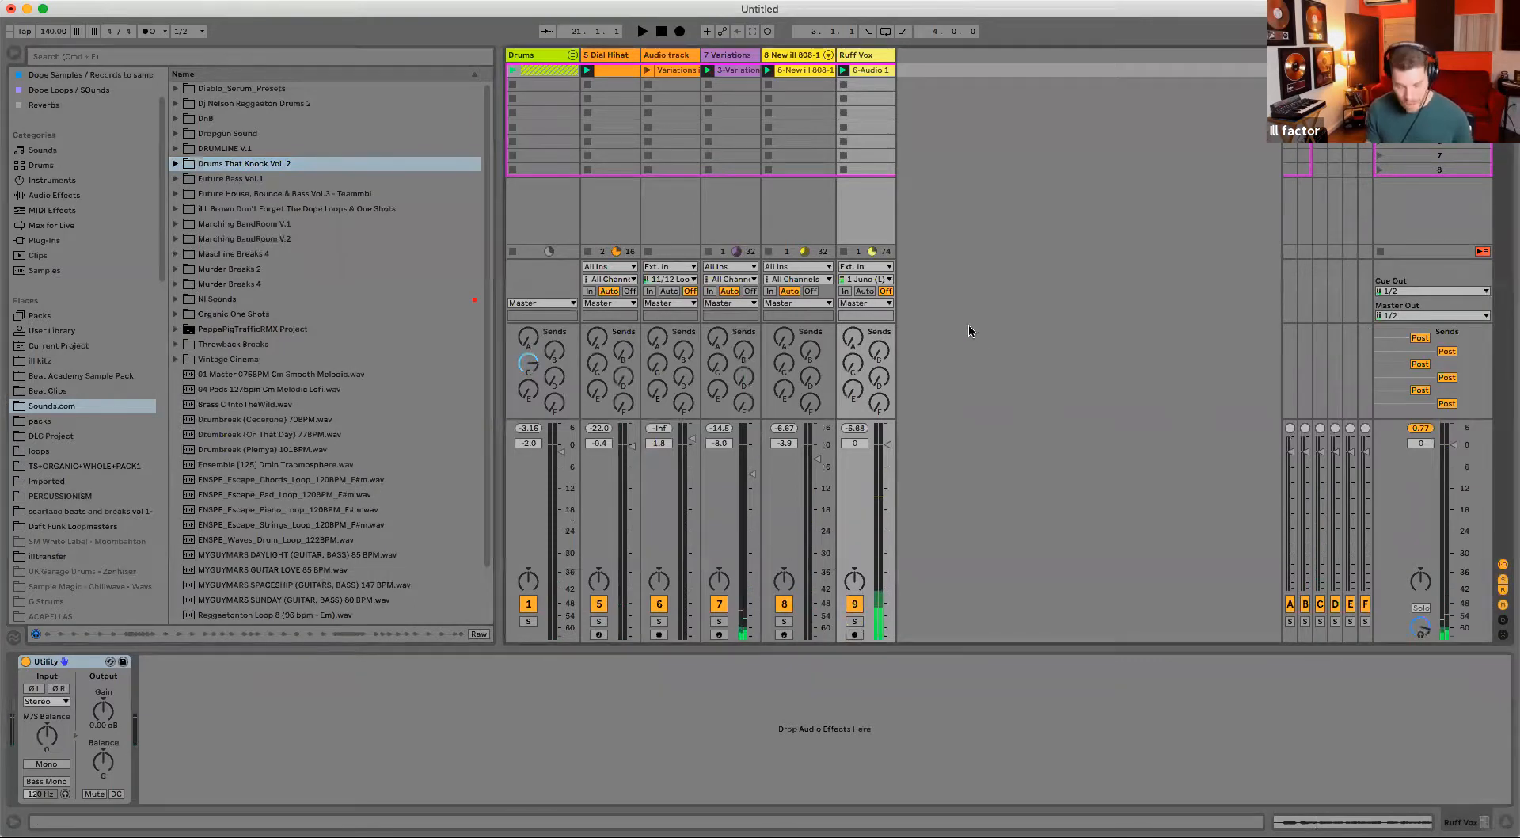
{"action": "key", "text": "super+shift+t"}
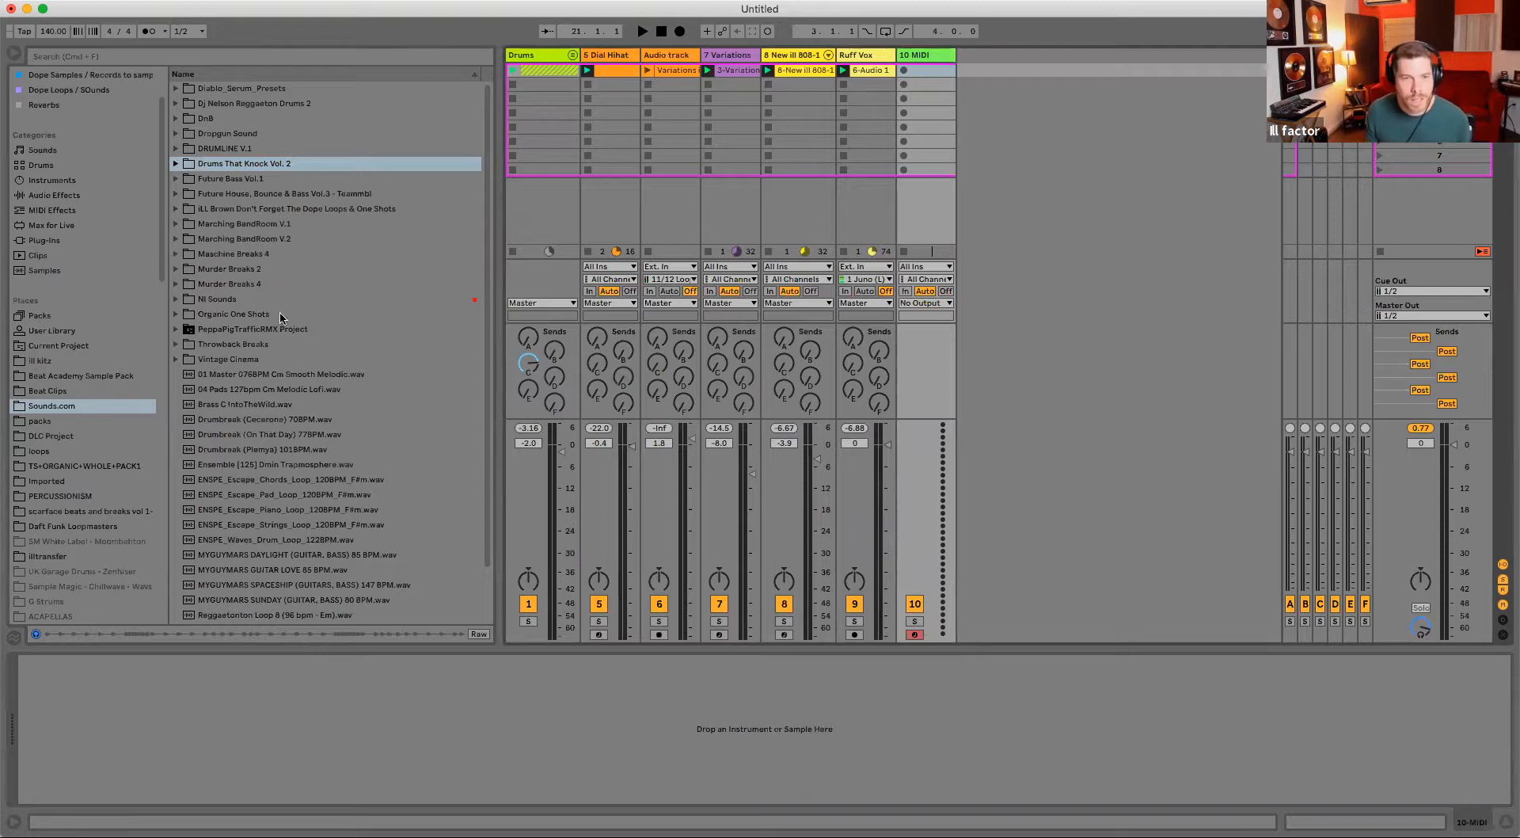
- Find Kontakt in the Fav Instr collection and load it onto the new MIDI track
{"action": "scroll", "coordinate": [67, 250], "scroll_direction": "up", "scroll_amount": 2}
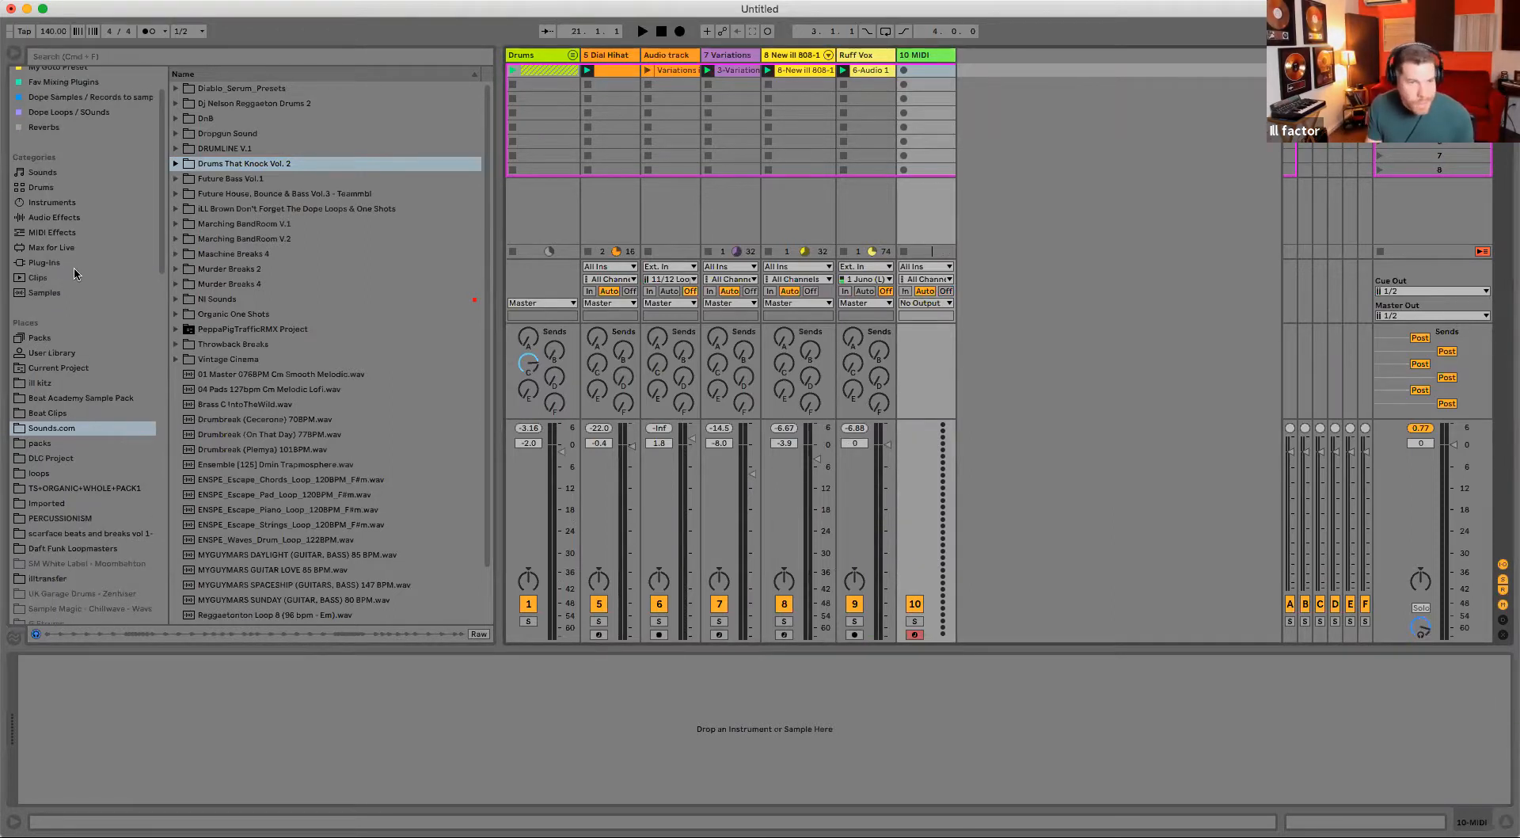
{"action": "left_click", "coordinate": [65, 263]}
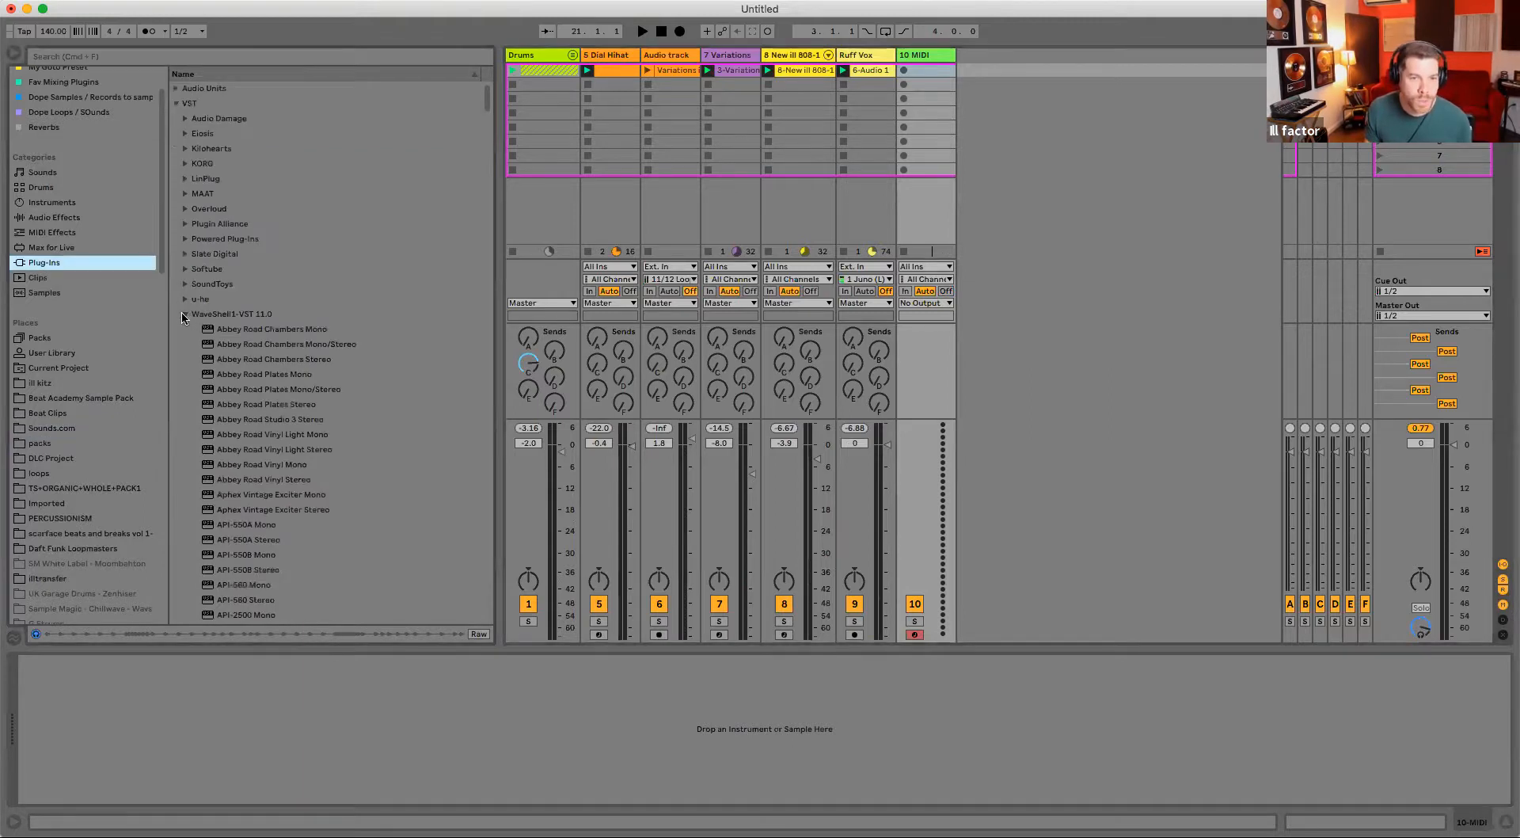
{"action": "left_click", "coordinate": [183, 316]}
{"action": "scroll", "coordinate": [95, 237], "scroll_direction": "up", "scroll_amount": 4}
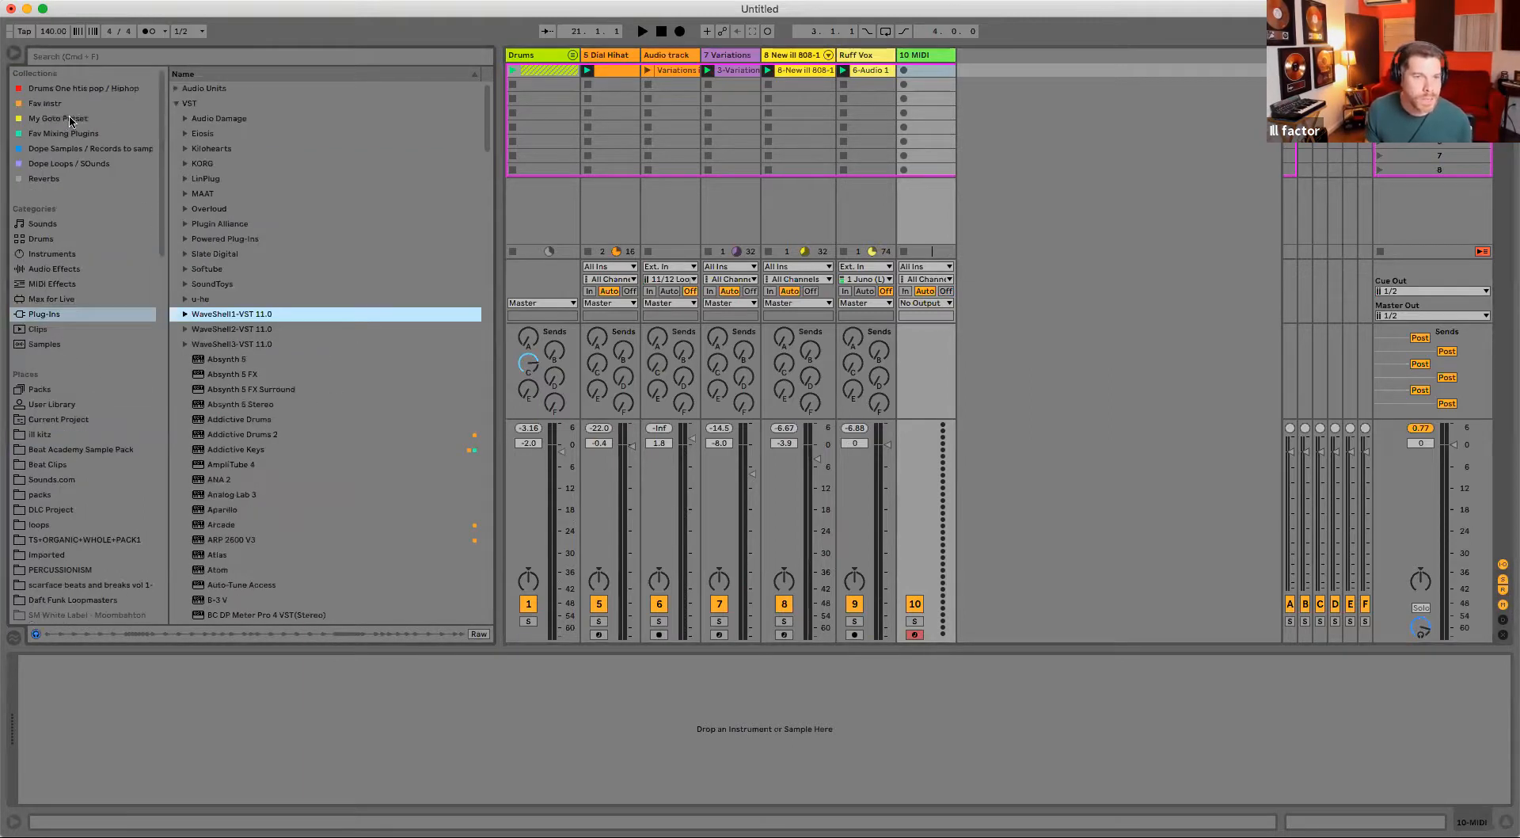
{"action": "left_click", "coordinate": [70, 118]}
{"action": "left_click", "coordinate": [67, 103]}
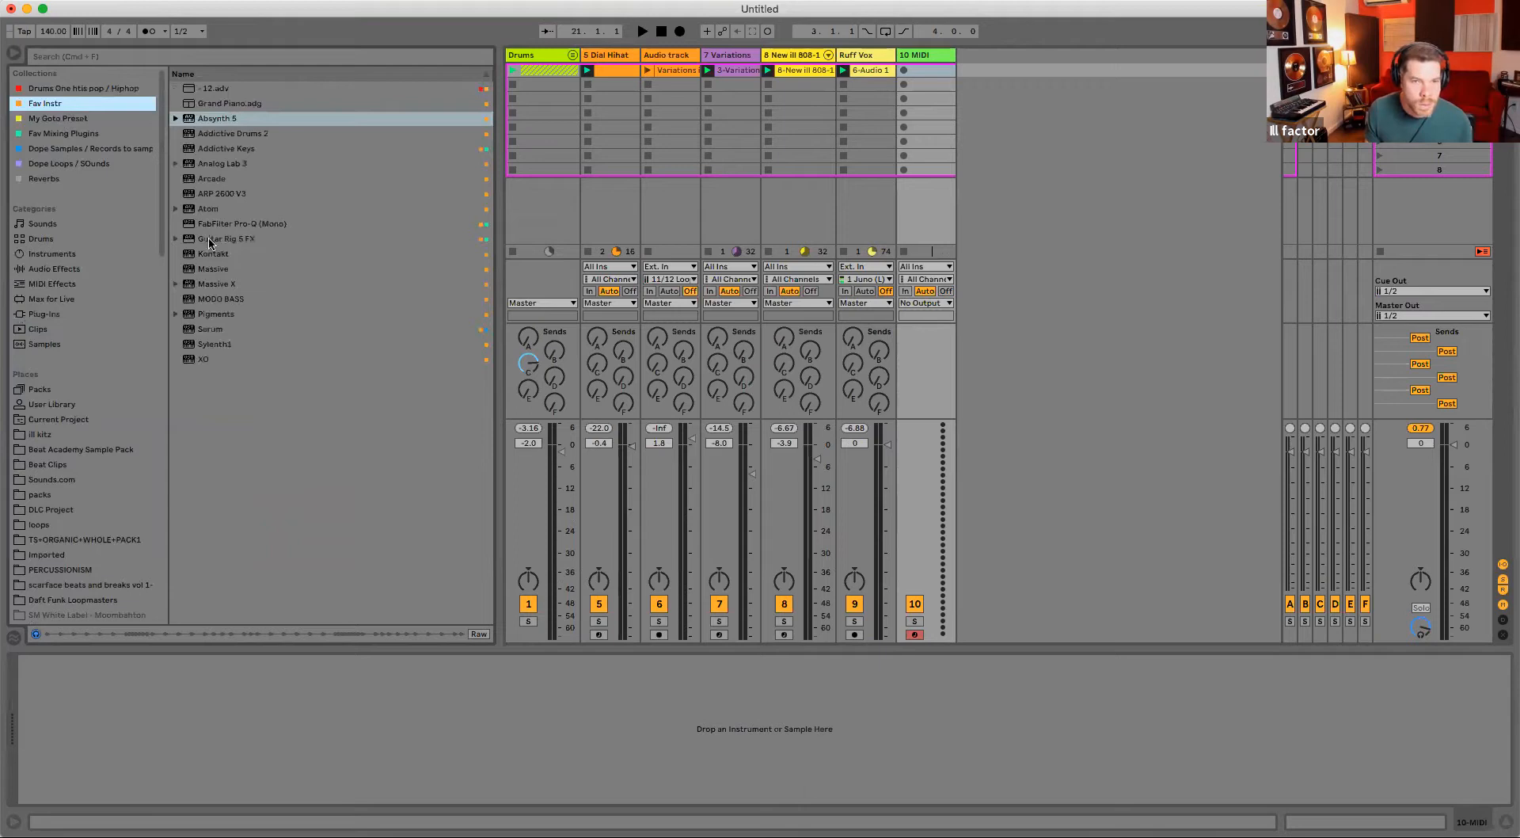
{"action": "left_click", "coordinate": [216, 148]}
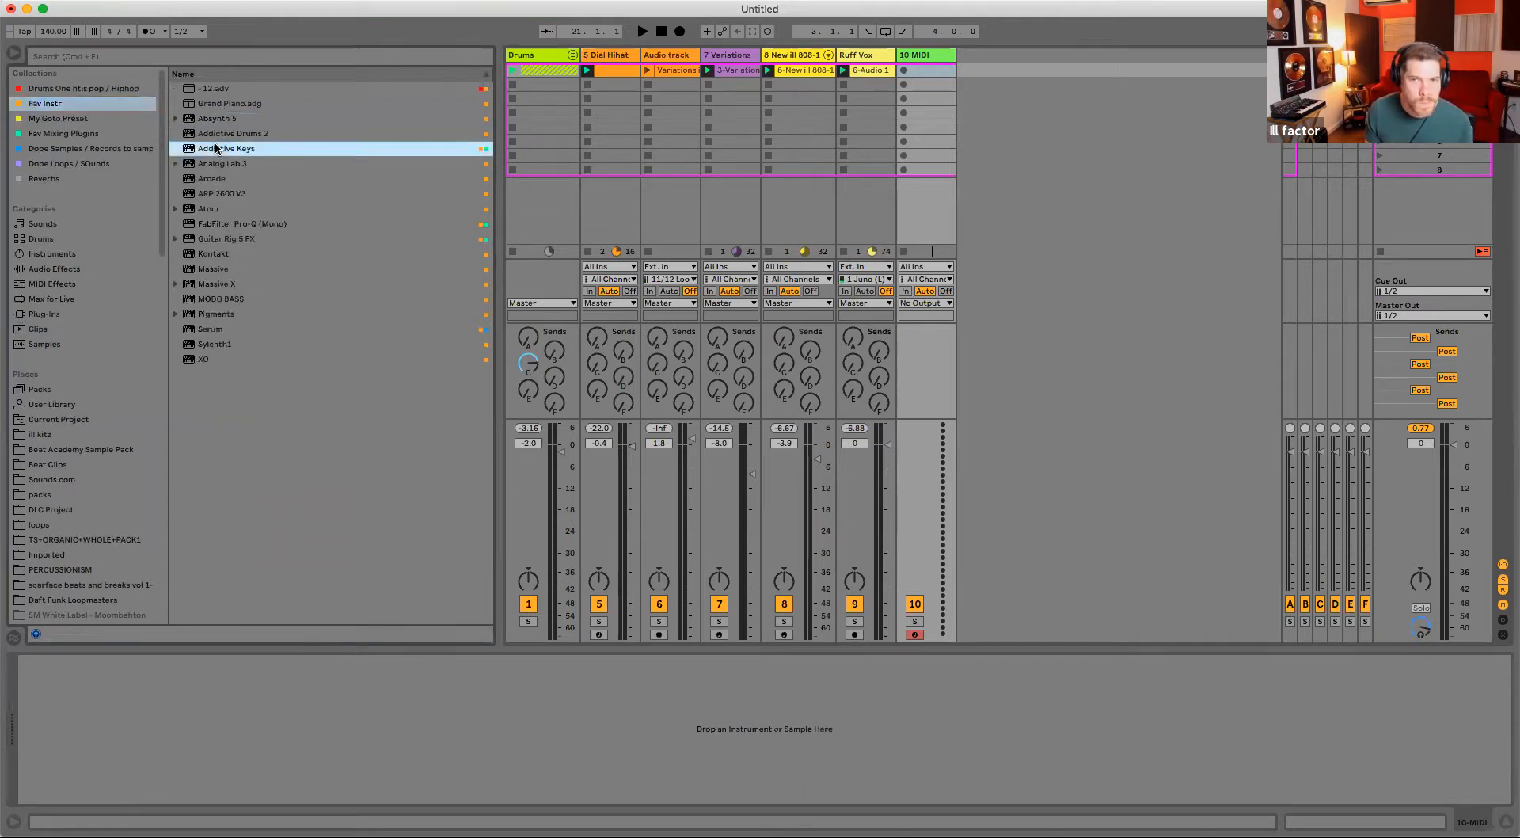
{"action": "left_click", "coordinate": [224, 179]}
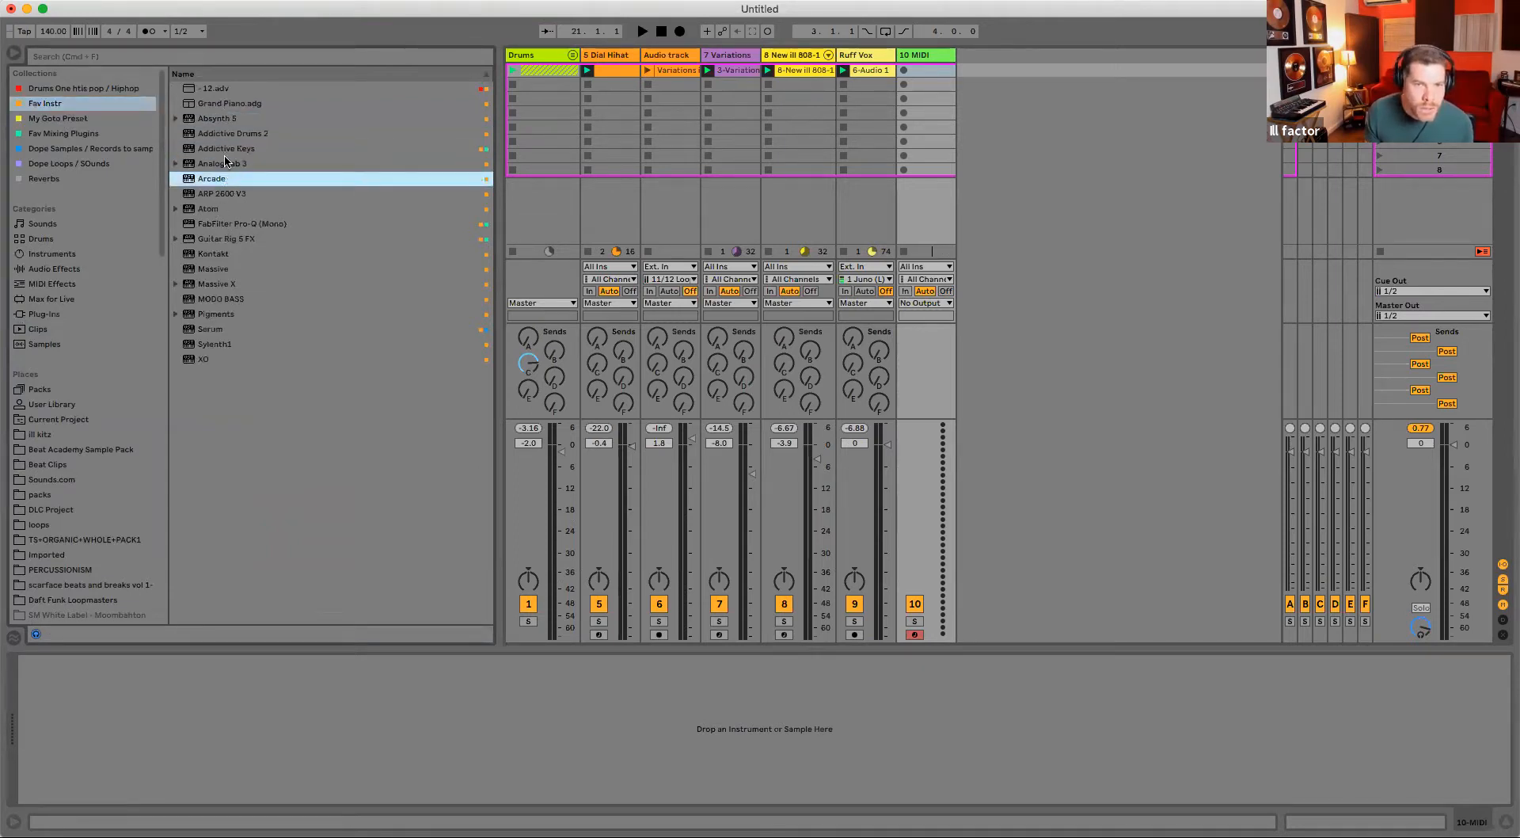
{"action": "left_click", "coordinate": [213, 254]}
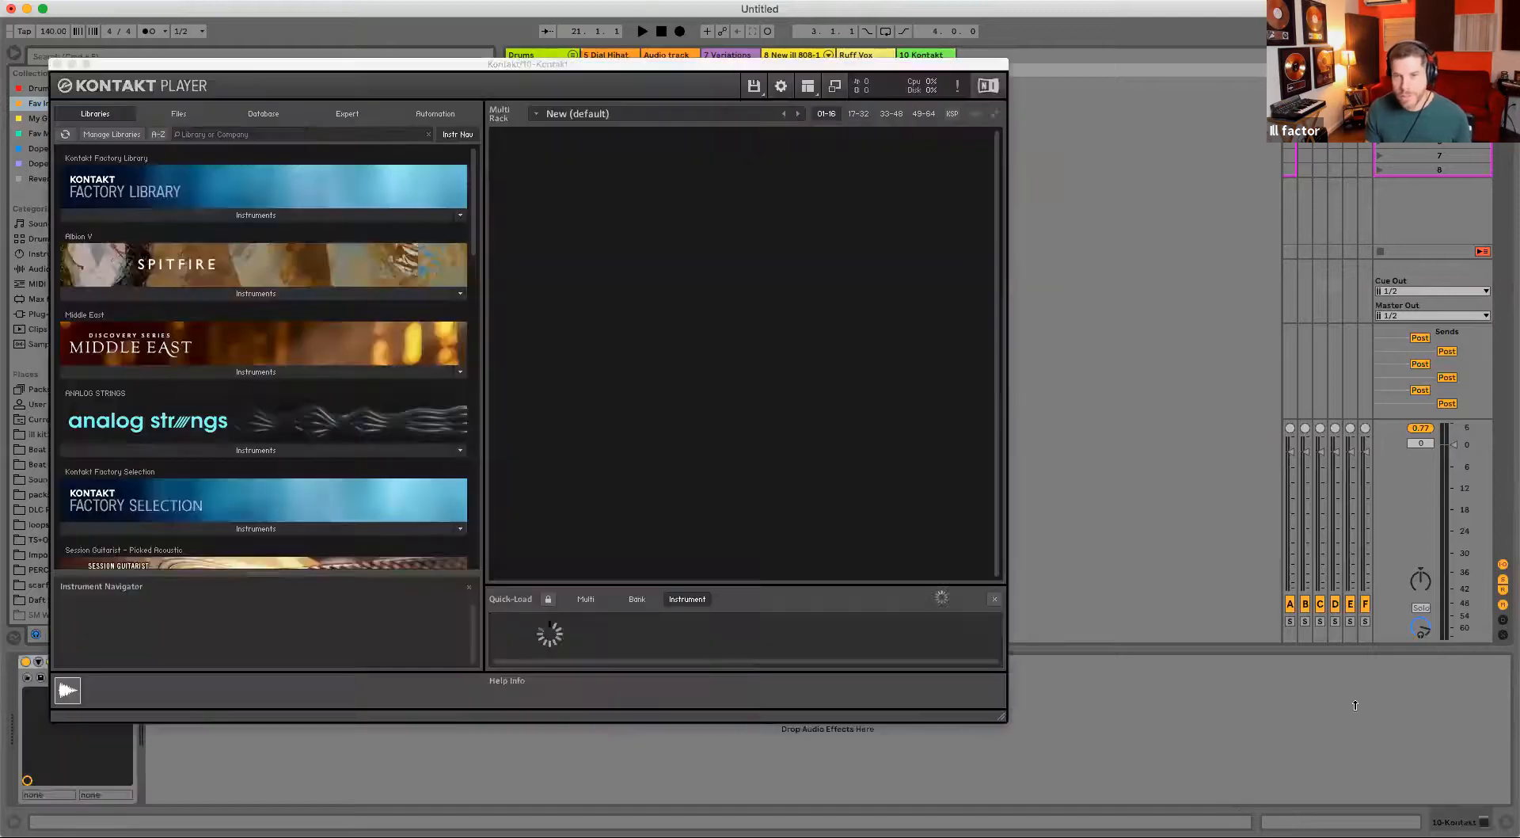
- Load the Electric Sunburst instrument from the Session Guitarist – Electric Sunburst library into Kontakt and try its Ibiza patterns
{"action": "left_click_drag", "start_coordinate": [473, 198], "coordinate": [470, 273]}
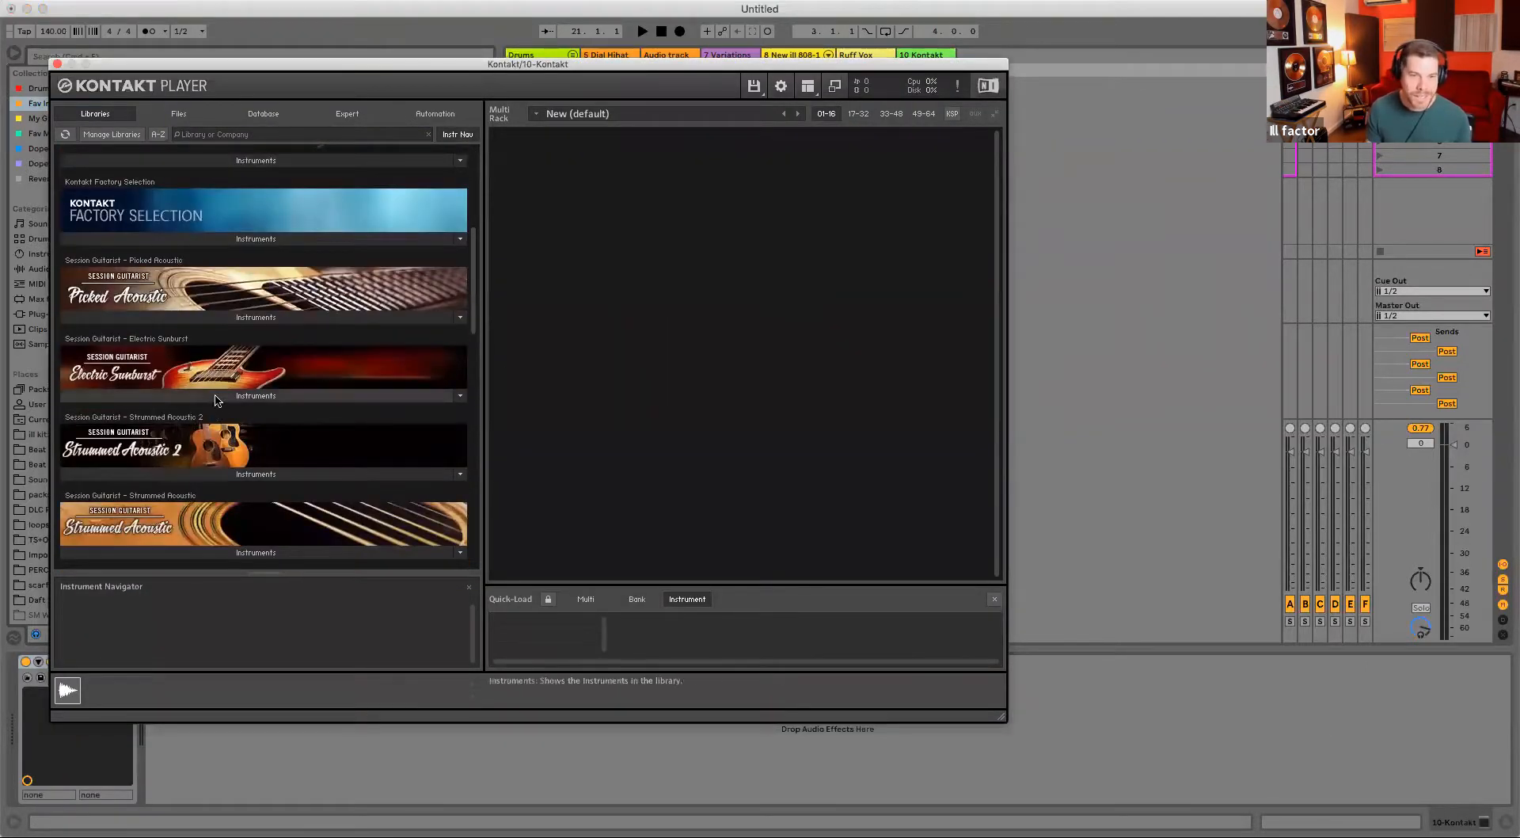
{"action": "left_click", "coordinate": [218, 398]}
{"action": "left_click", "coordinate": [119, 417]}
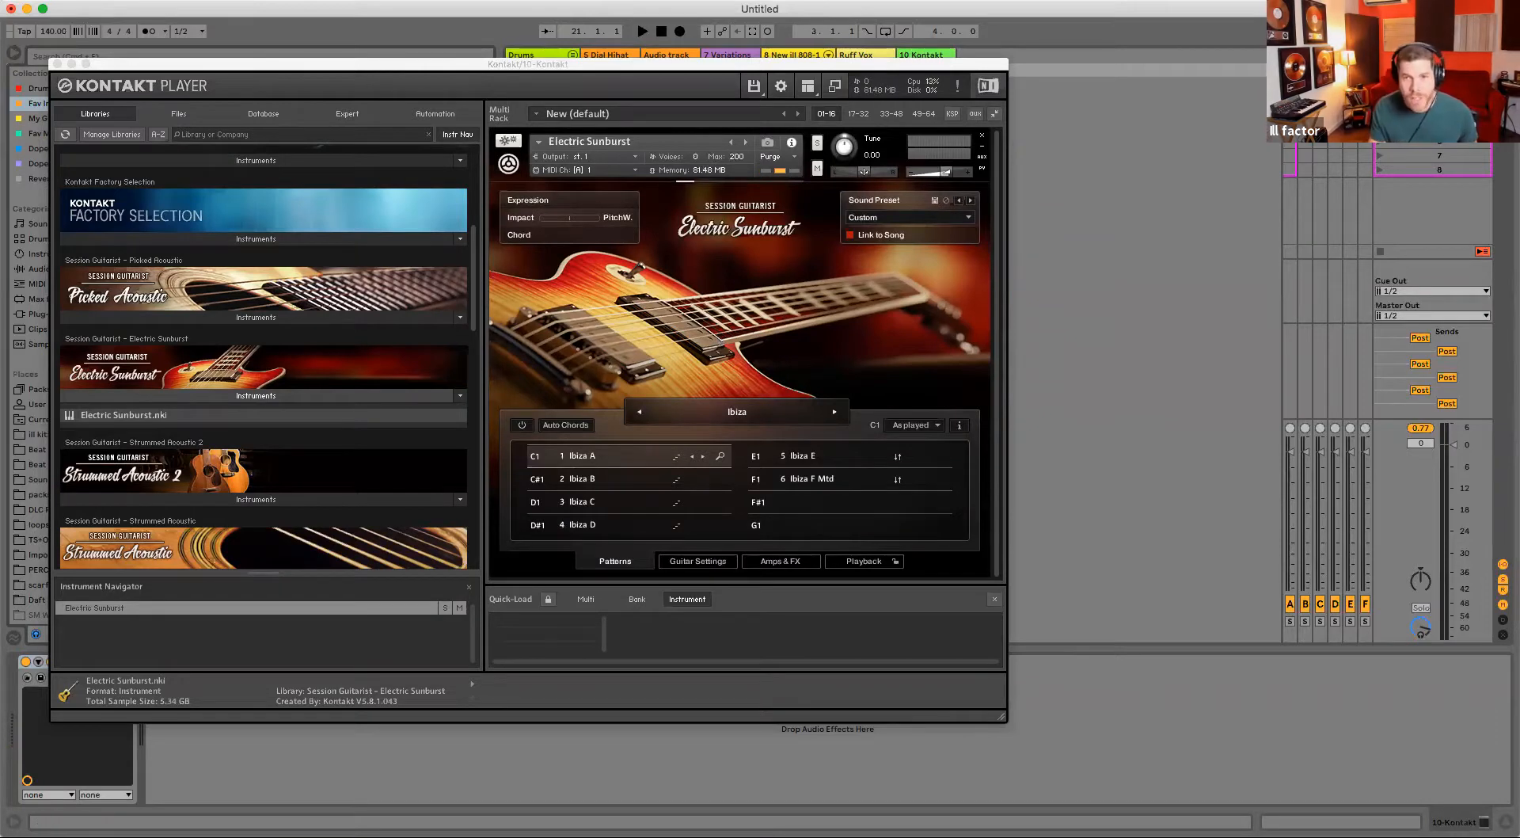
{"action": "left_click_drag", "start_coordinate": [780, 68], "coordinate": [794, 77]}
{"action": "left_click_drag", "start_coordinate": [792, 245], "coordinate": [788, 7]}
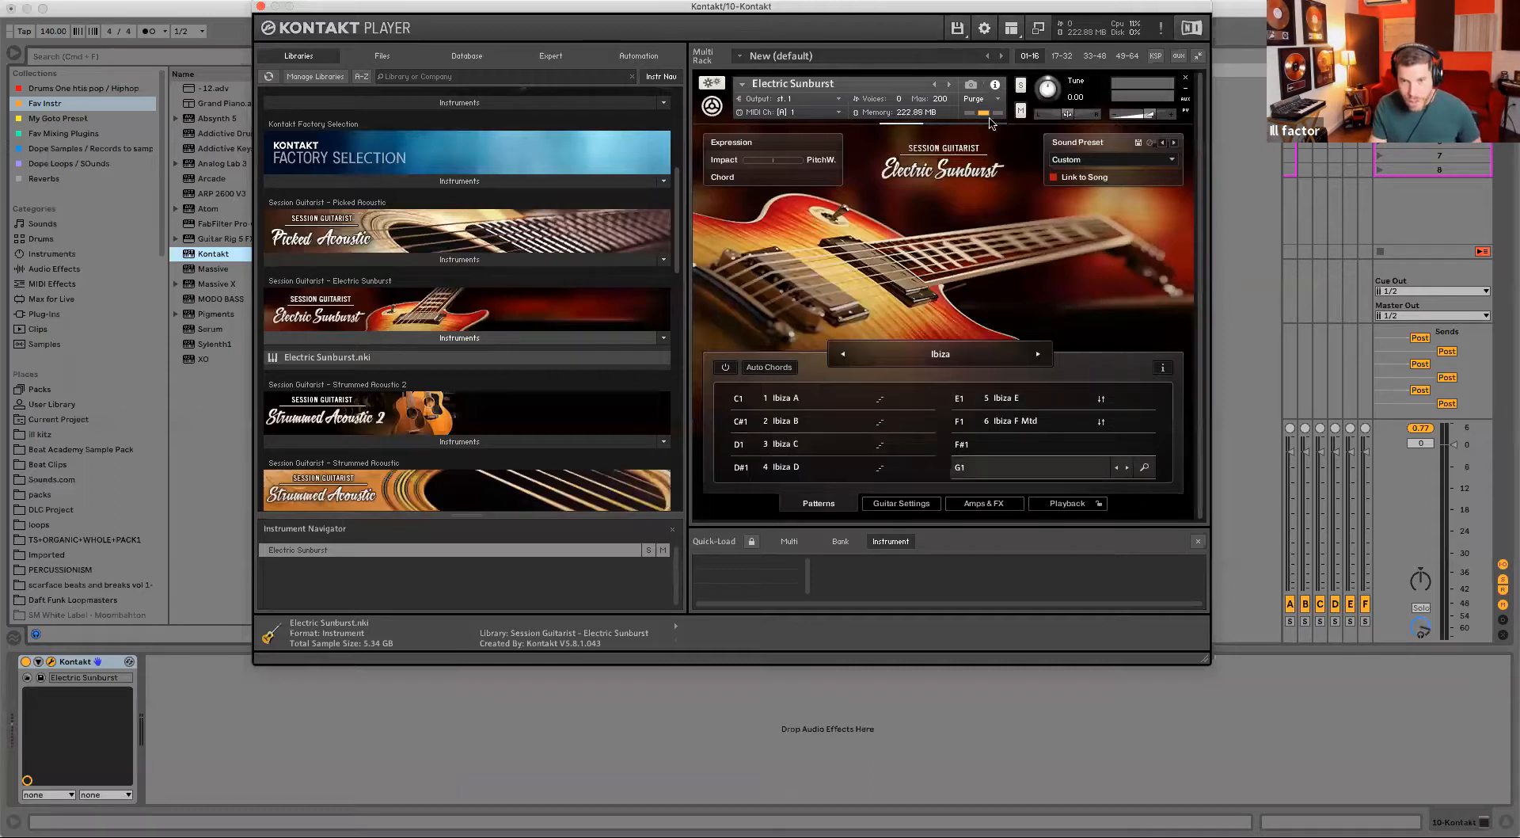
{"action": "left_click", "coordinate": [787, 409]}
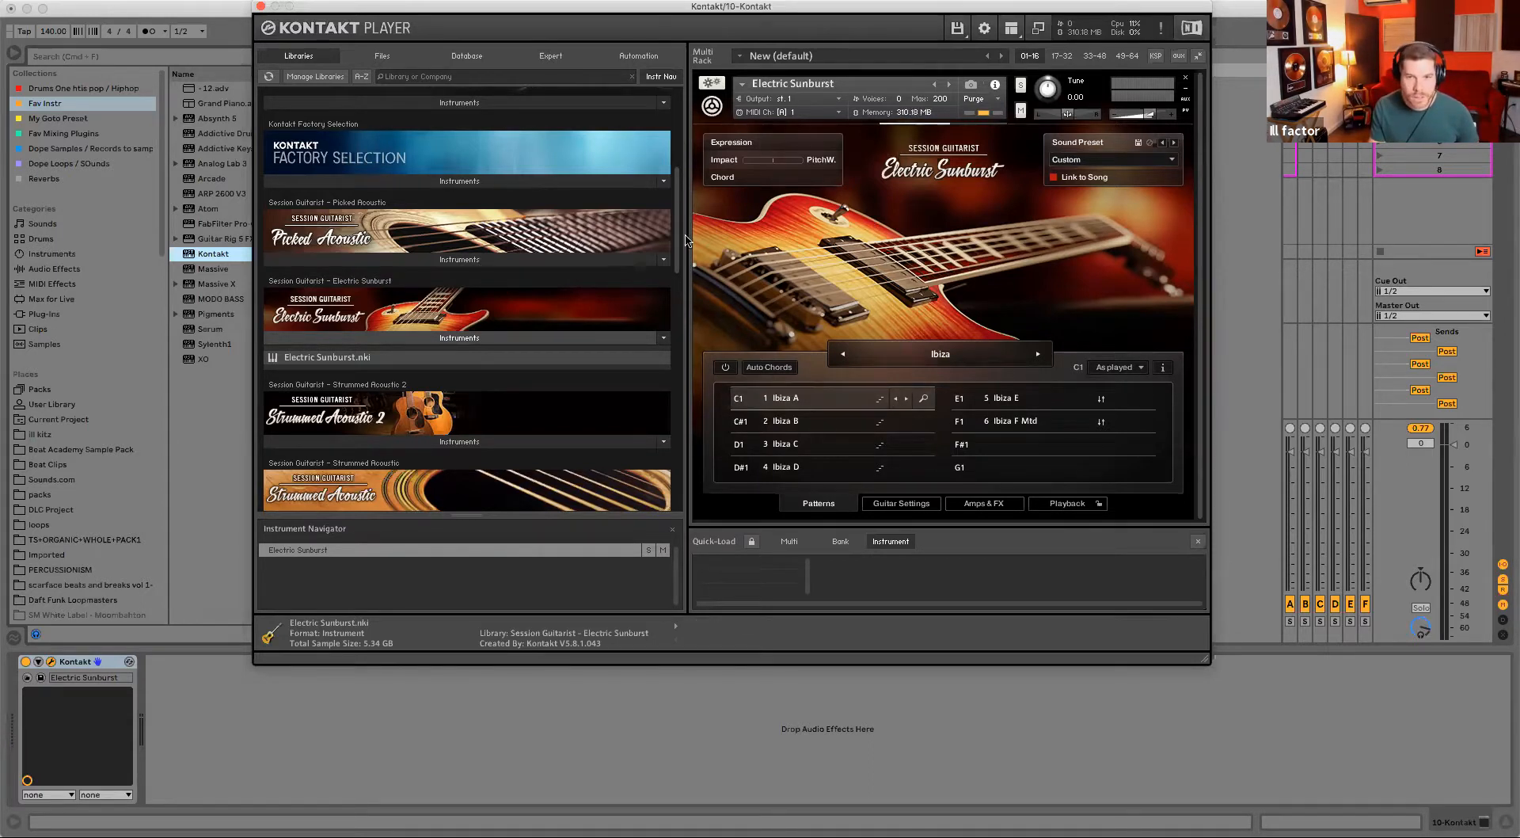
- Reload Electric Sunburst.nki in place of the instrument already in the rack
{"action": "left_click", "coordinate": [422, 339]}
{"action": "left_click", "coordinate": [421, 338]}
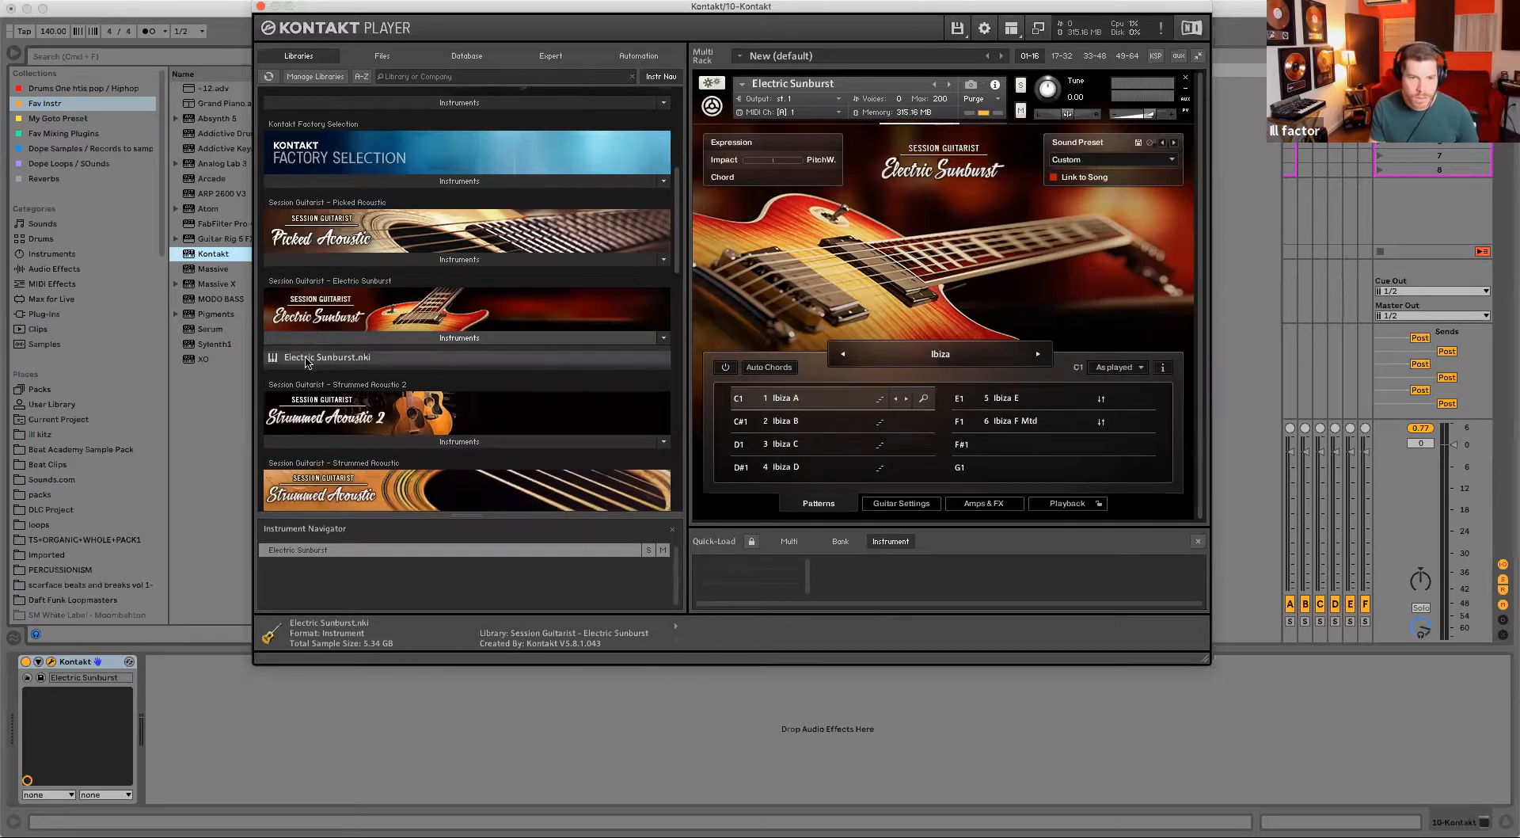
{"action": "left_click_drag", "start_coordinate": [896, 231], "coordinate": [897, 236]}
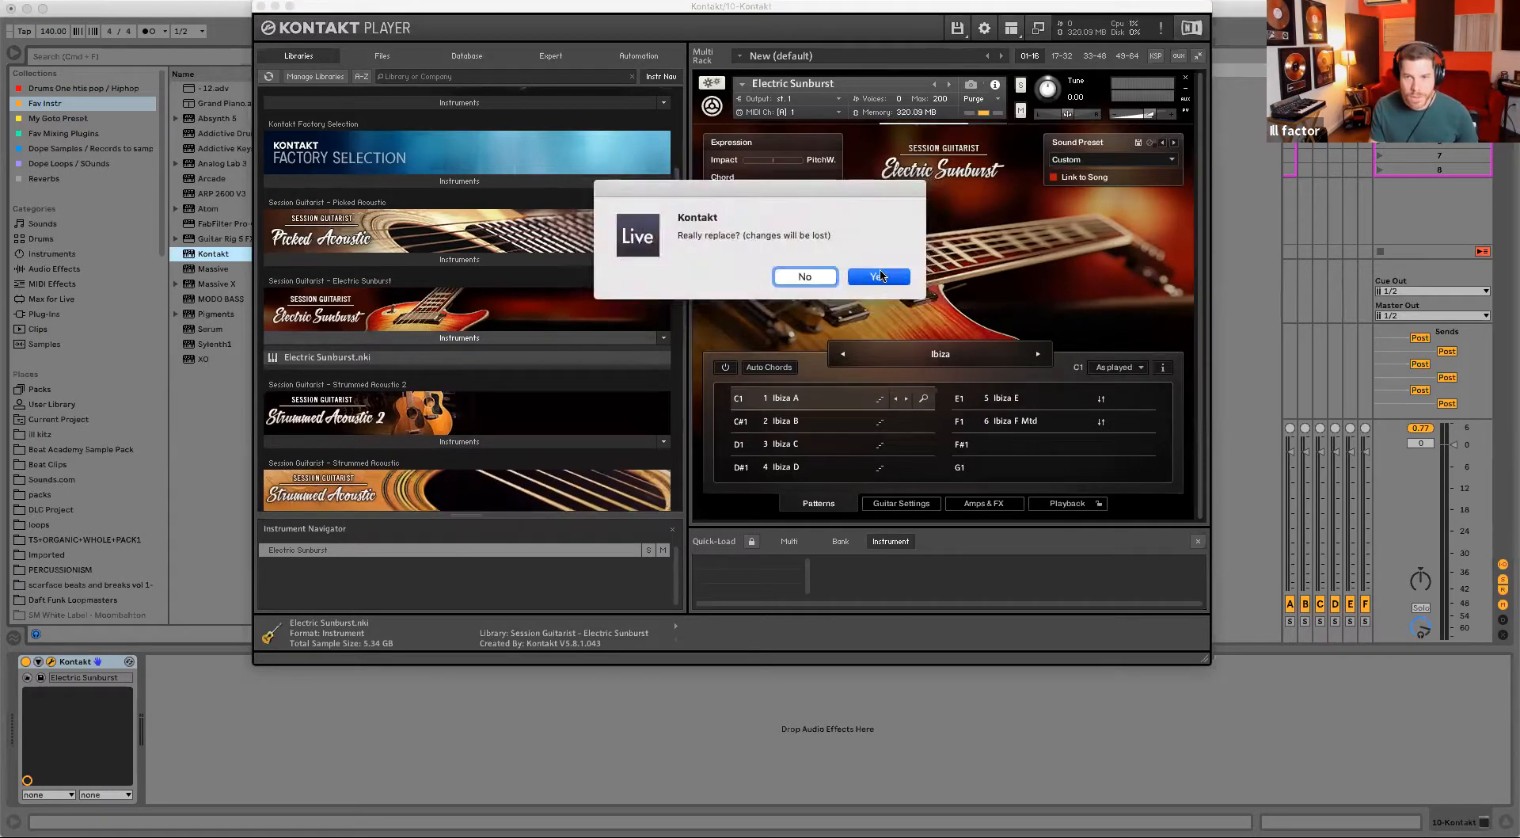
{"action": "left_click", "coordinate": [880, 277]}
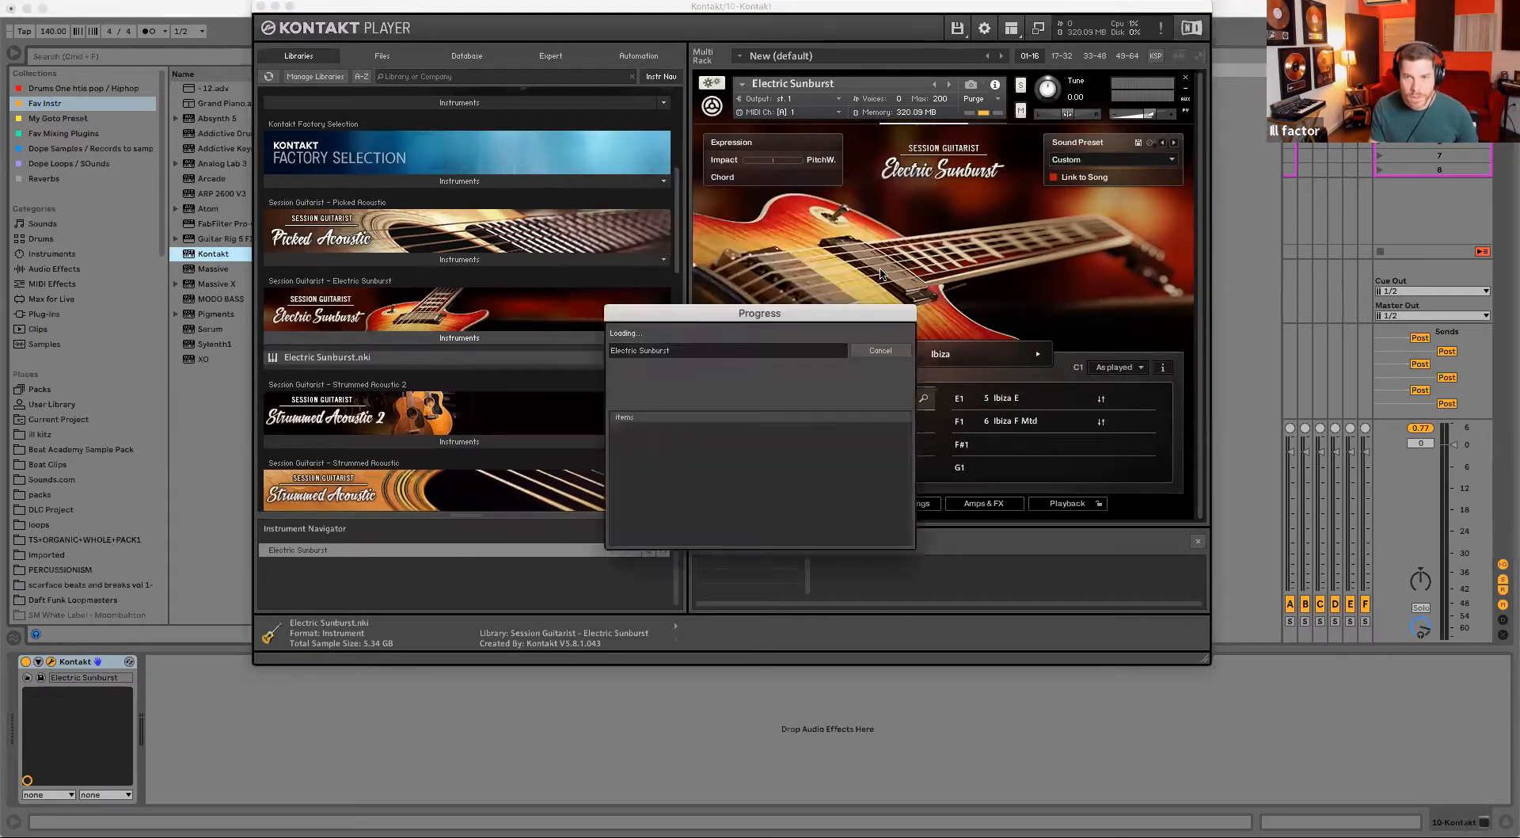
- Load the Morning Sun song in Electric Sunburst and audition its Morning Sun C pattern
{"action": "left_click", "coordinate": [922, 360]}
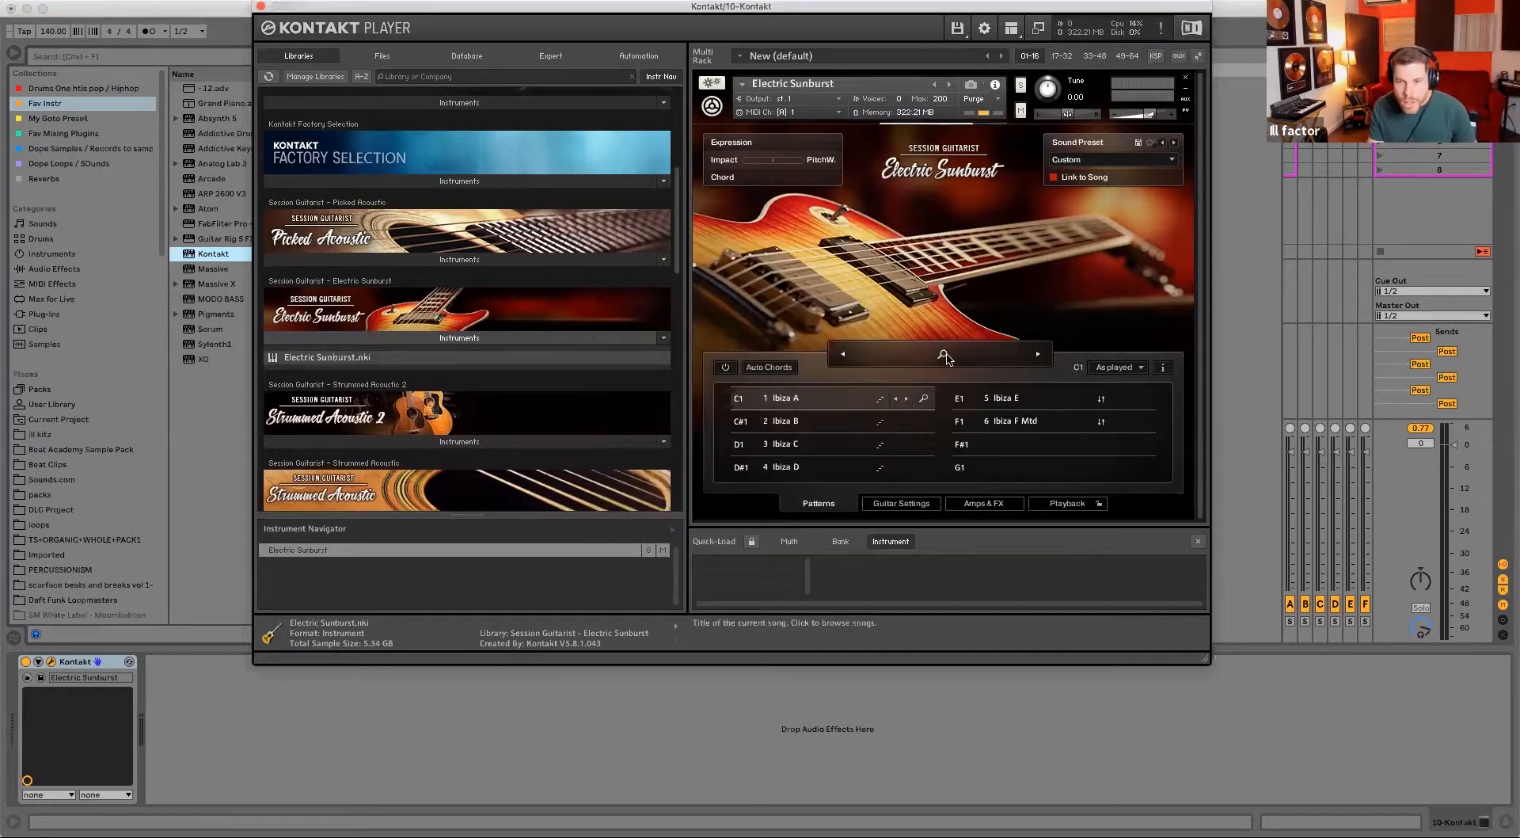
{"action": "left_click", "coordinate": [950, 358]}
{"action": "left_click", "coordinate": [758, 388]}
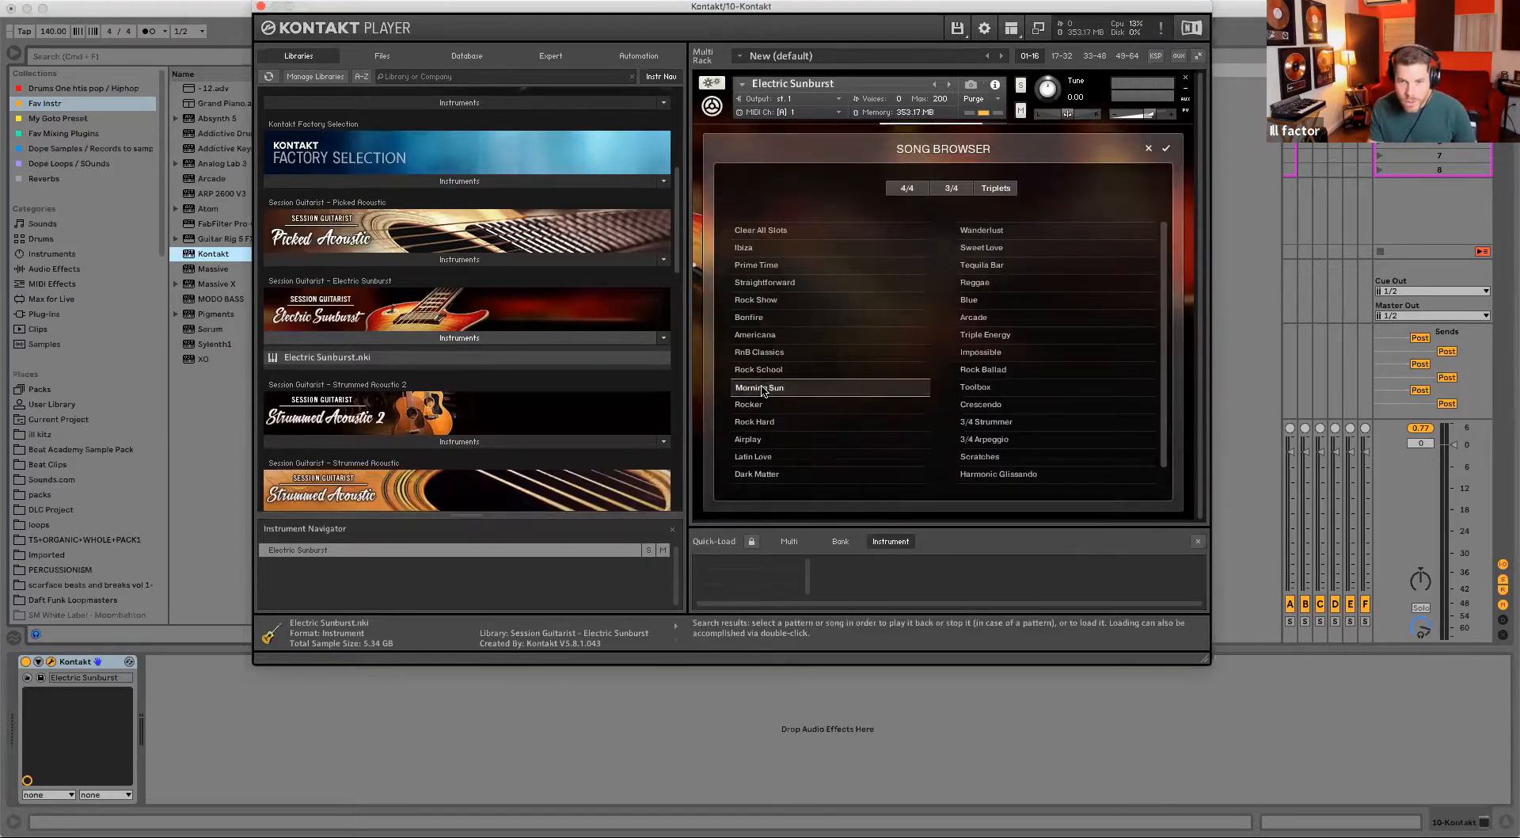
{"action": "double_click", "coordinate": [792, 390]}
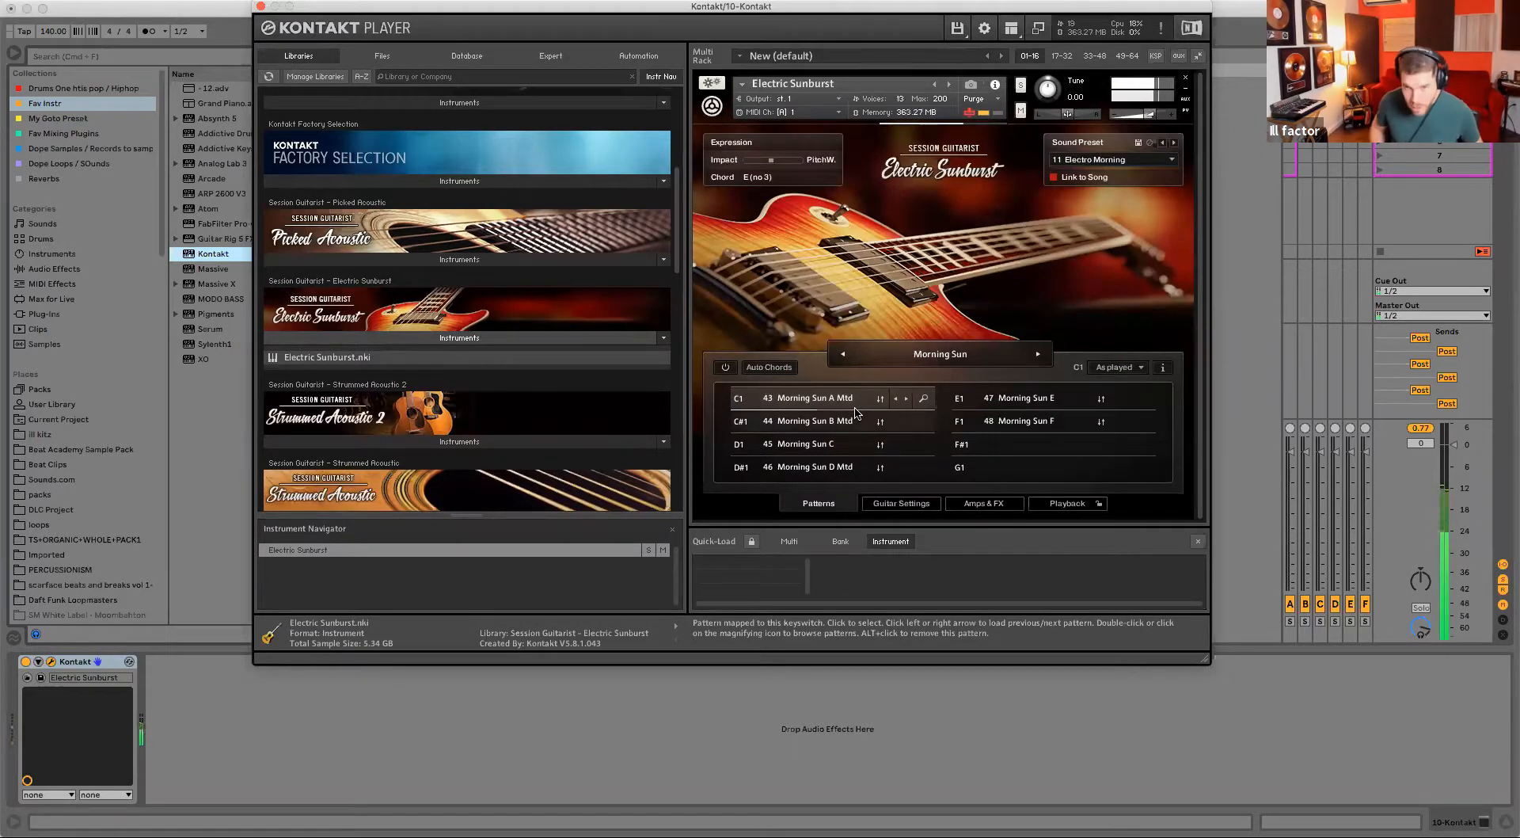
{"action": "left_click", "coordinate": [837, 443]}
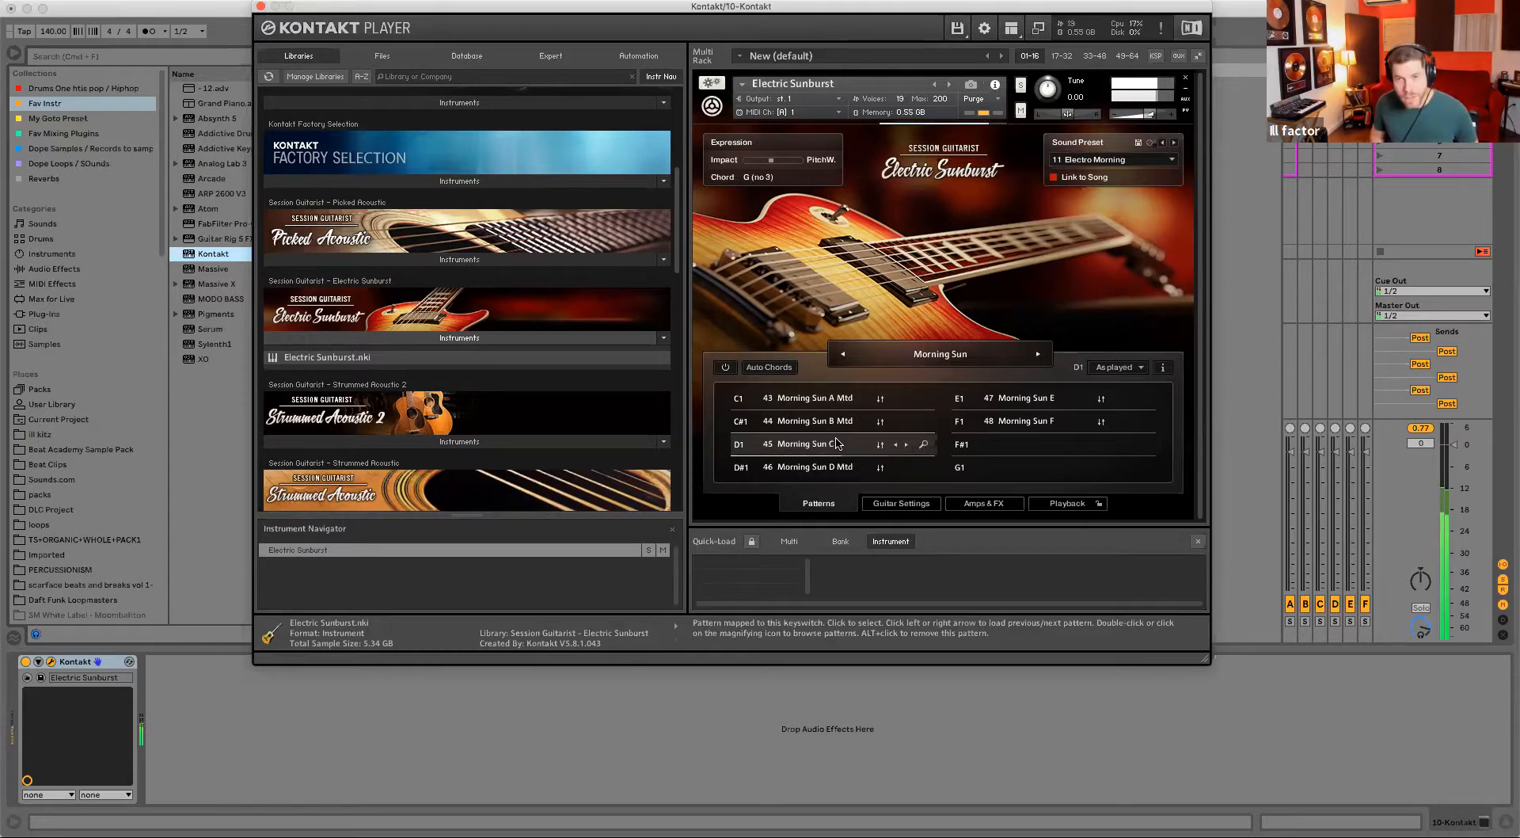
- Load the Ibiza song in Electric Sunburst, audition it and close the Kontakt window
{"action": "left_click", "coordinate": [939, 354]}
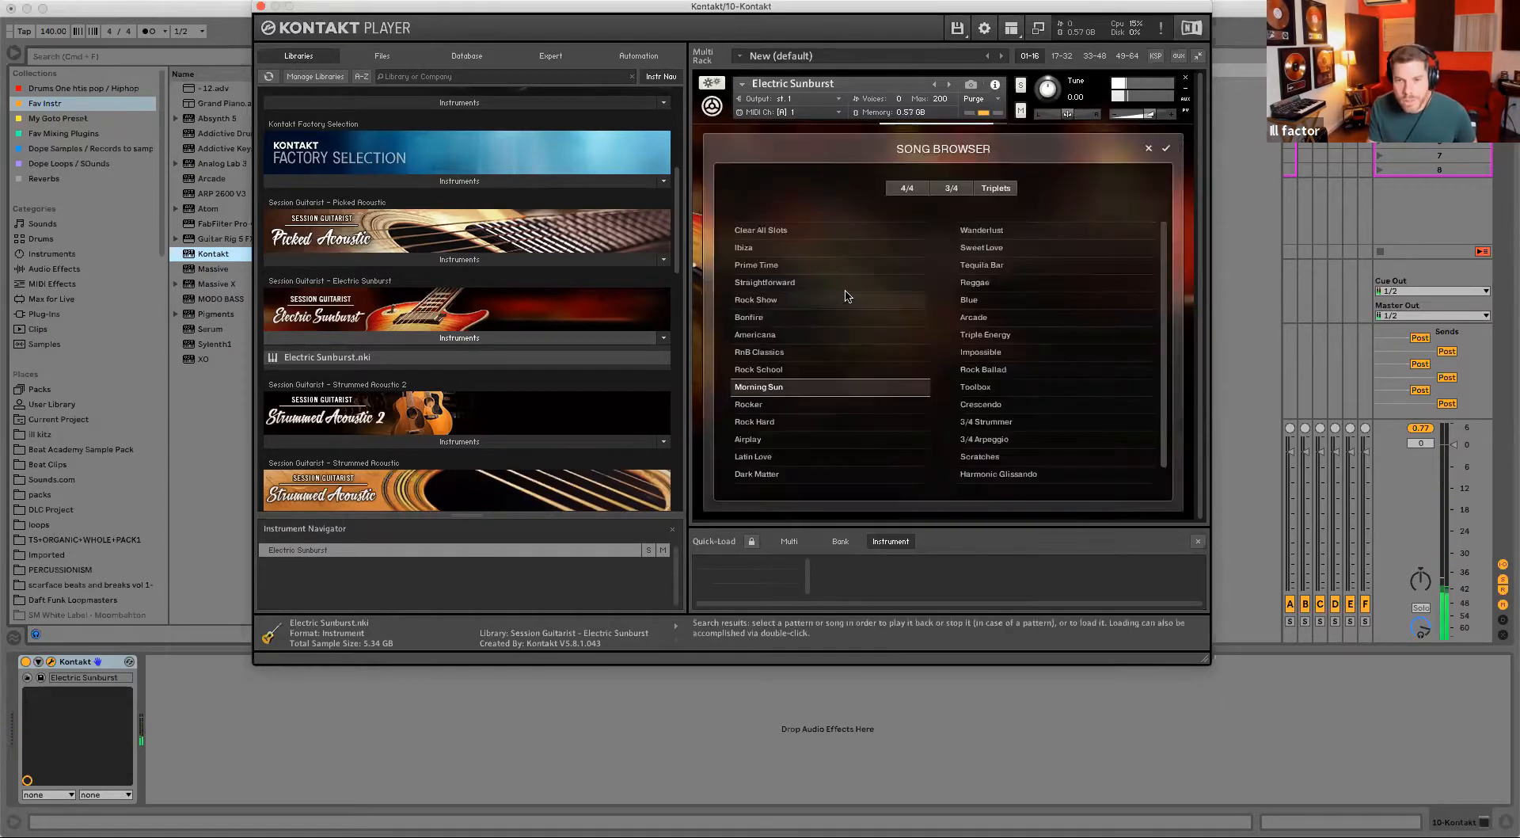
{"action": "left_click", "coordinate": [760, 250]}
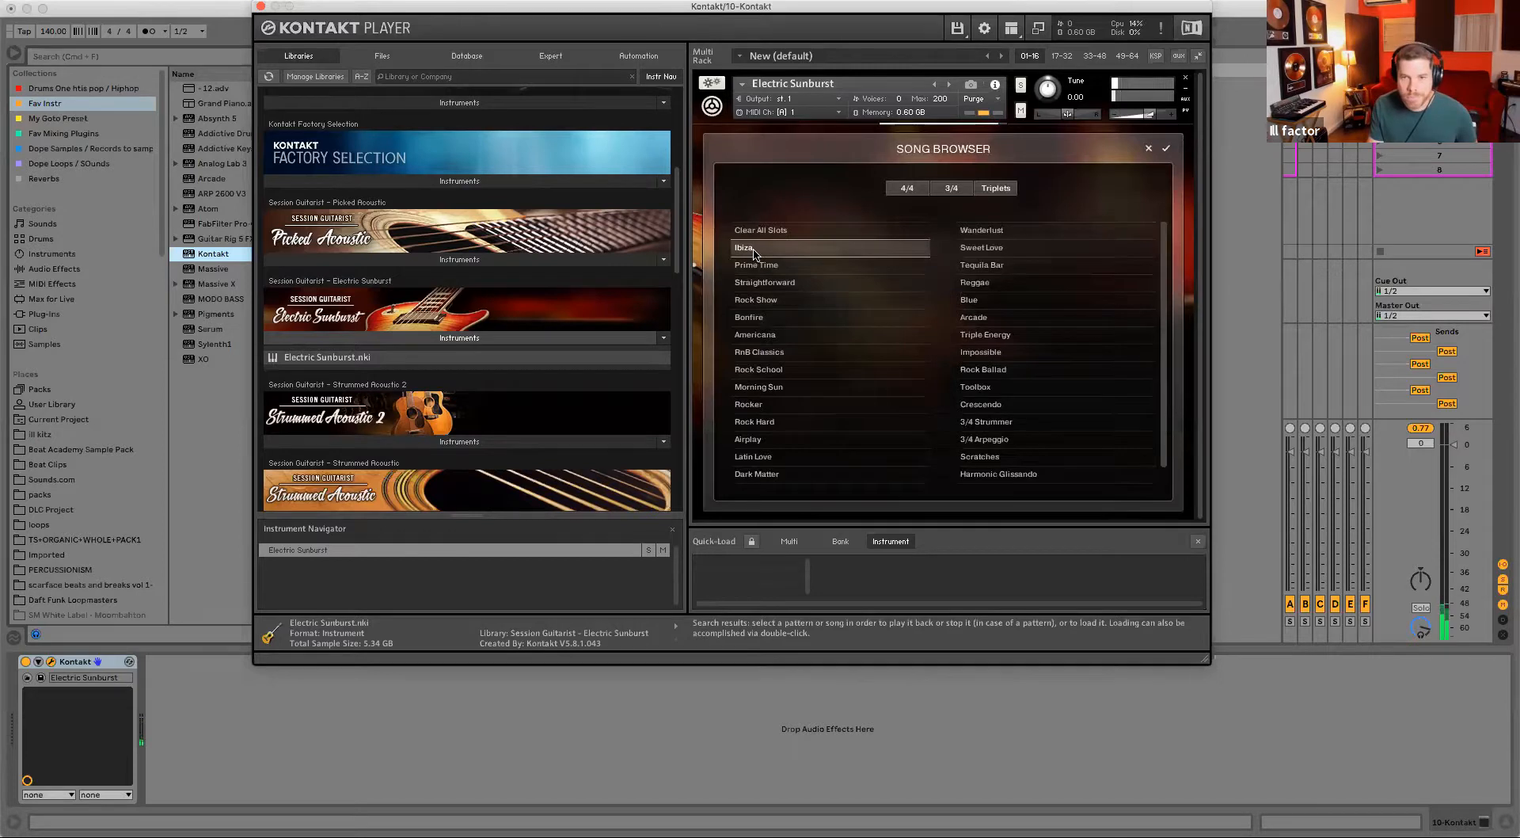
{"action": "double_click", "coordinate": [748, 251]}
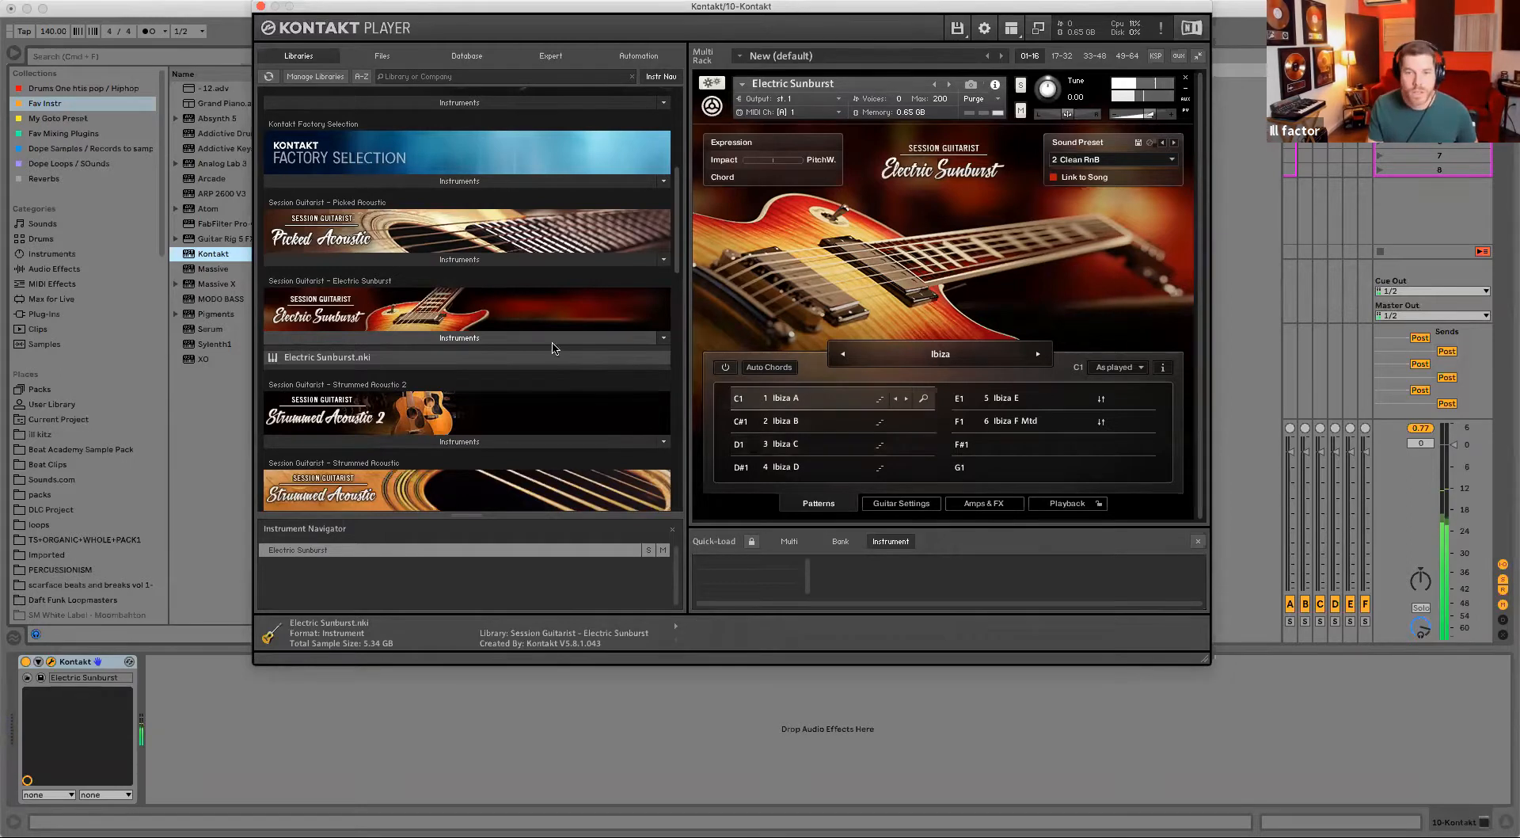
{"action": "left_click", "coordinate": [260, 7]}
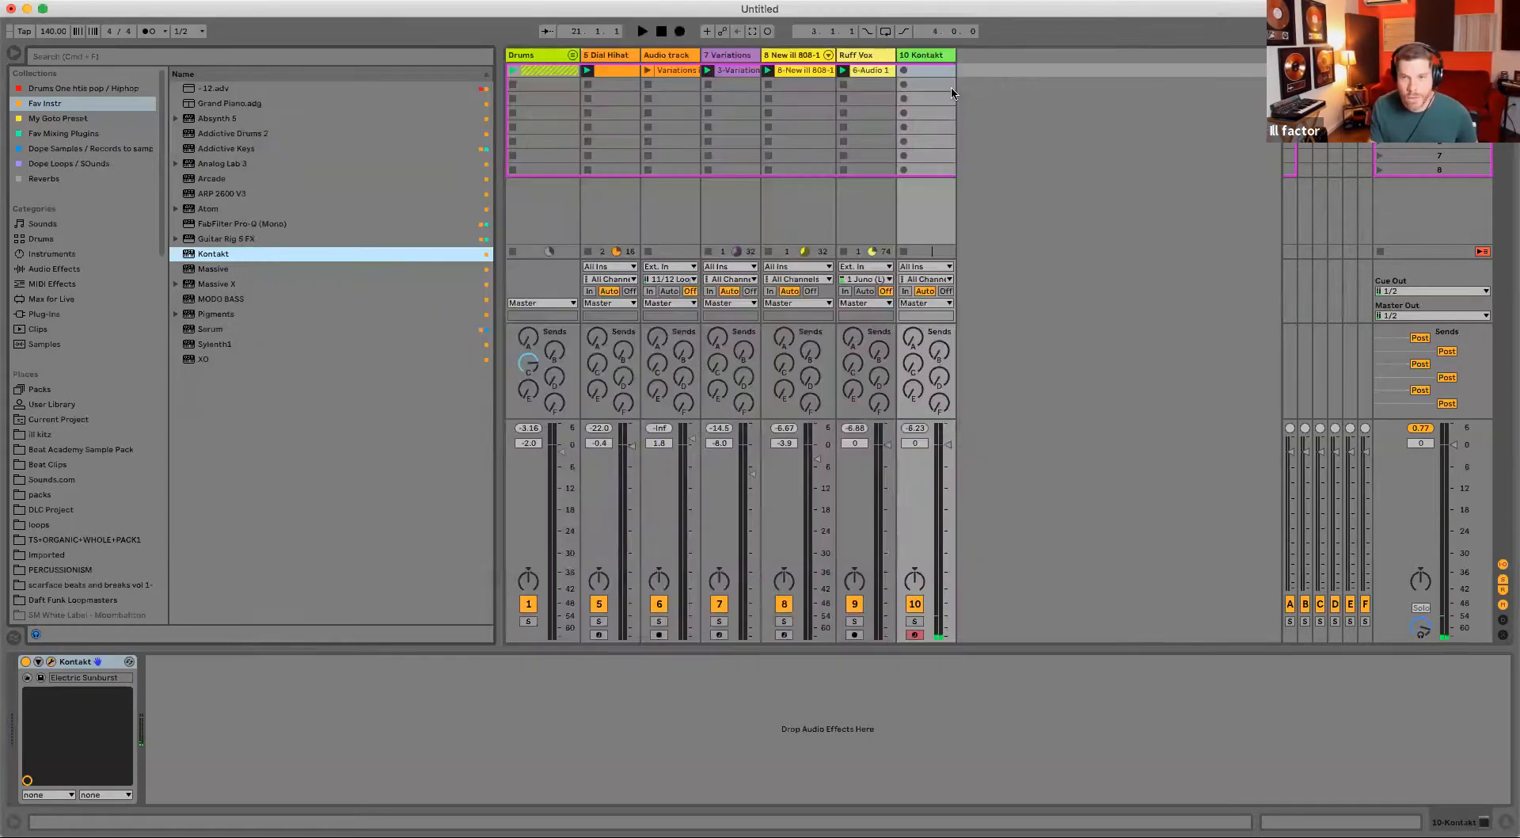
- Record a guitar take into the first slot of the Kontakt track while the beat plays
{"action": "left_click", "coordinate": [938, 70]}
{"action": "key", "text": "Return"}
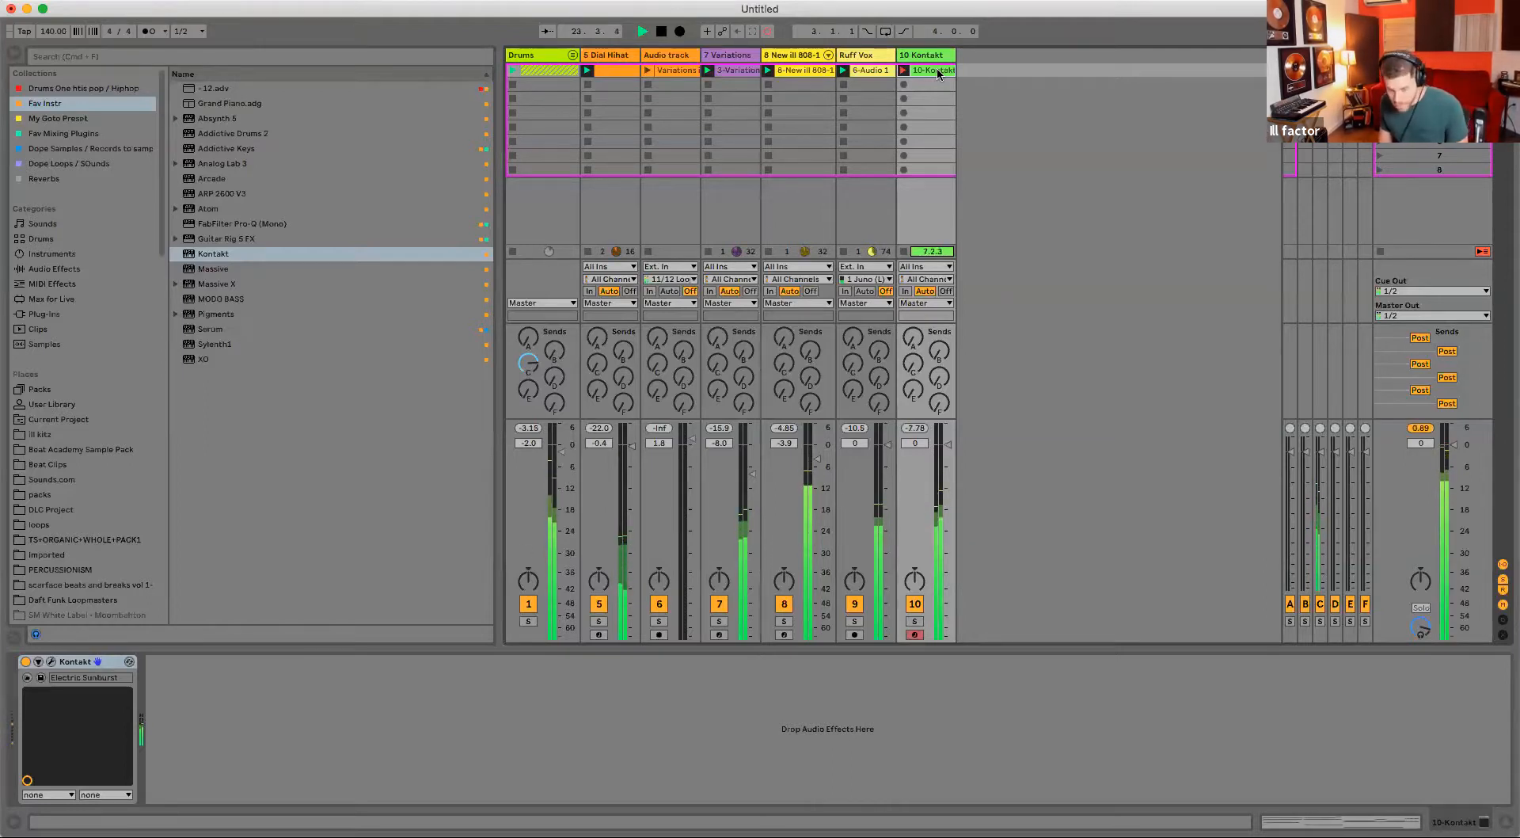
- Mute the Ruff Vox track, lower the Kontakt track's volume to -0.8 dB and stop playback
{"action": "left_click", "coordinate": [854, 604]}
{"action": "left_click_drag", "start_coordinate": [948, 445], "coordinate": [947, 457]}
{"action": "key", "text": "space"}
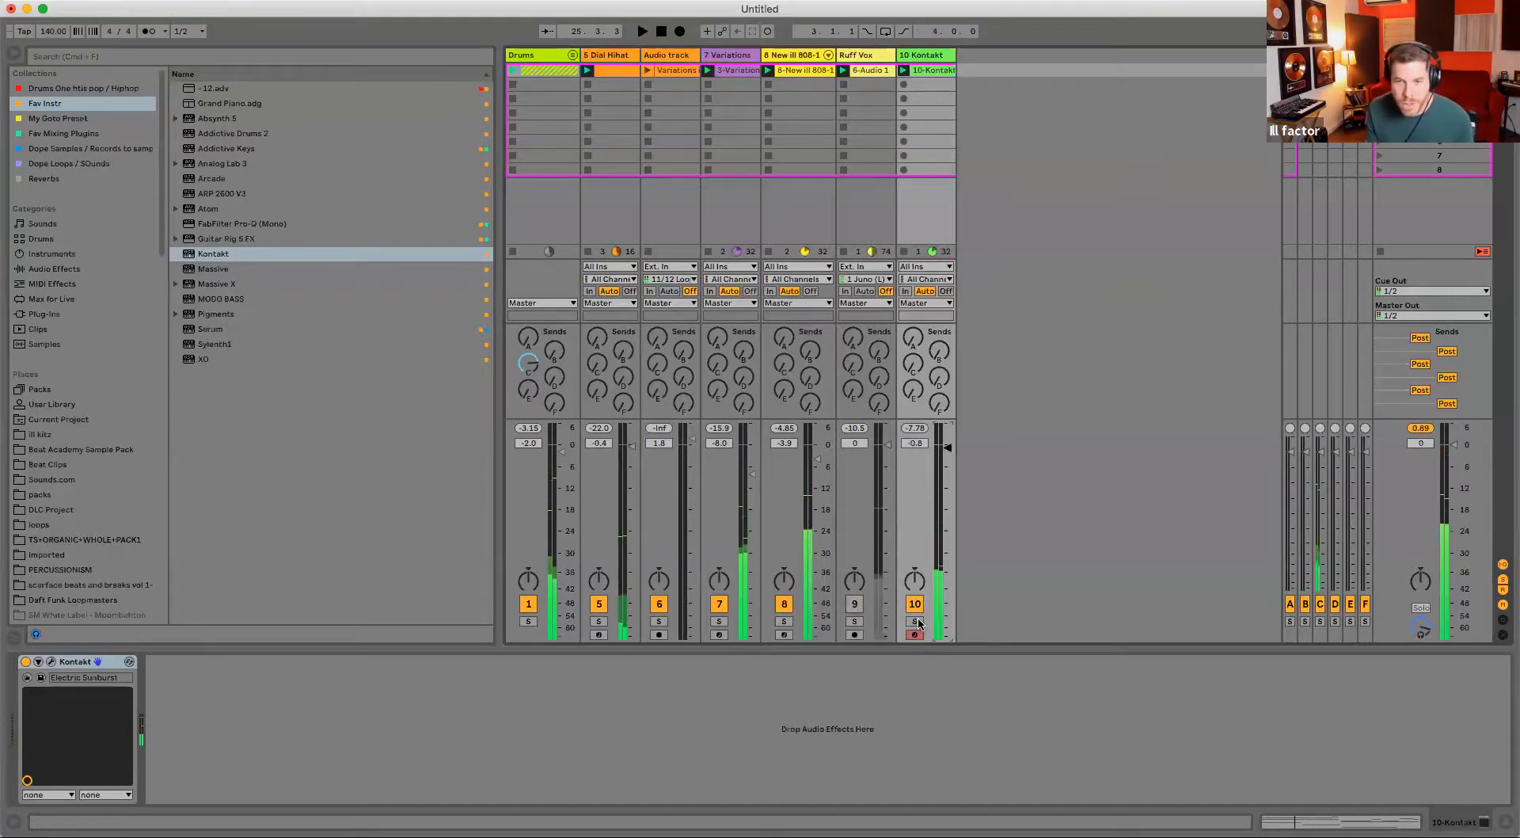
- Solo the Kontakt track and add a Compressor audio effect to it
{"action": "key", "text": "s"}
{"action": "left_click", "coordinate": [62, 269]}
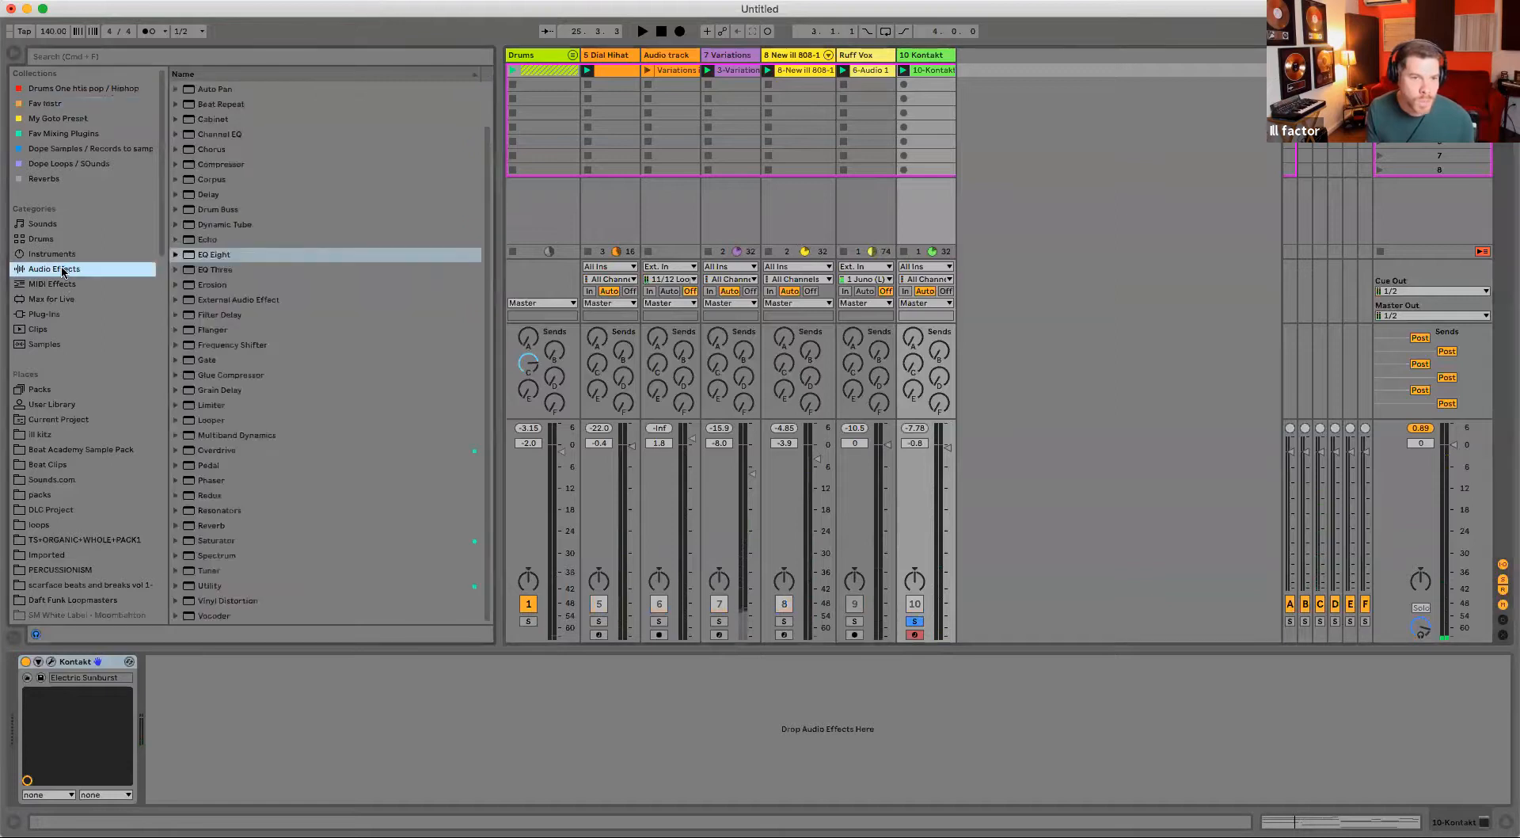
{"action": "left_click_drag", "start_coordinate": [220, 166], "coordinate": [920, 145]}
- Enable sidechain on the Kontakt track's Compressor and set its audio source to 2-ill Factor drums107
{"action": "left_click", "coordinate": [166, 662]}
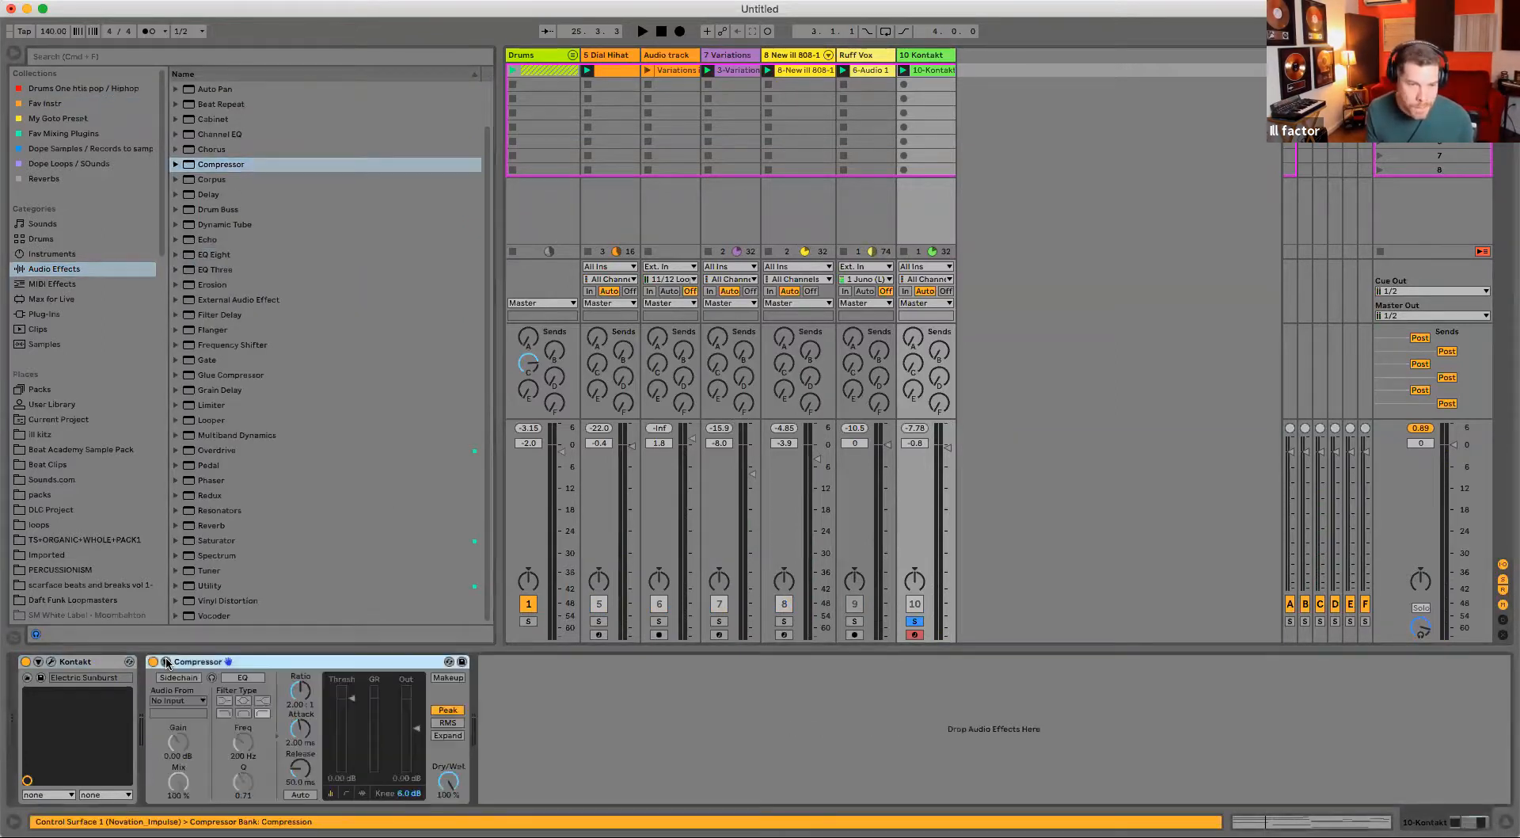
{"action": "left_click", "coordinate": [173, 678]}
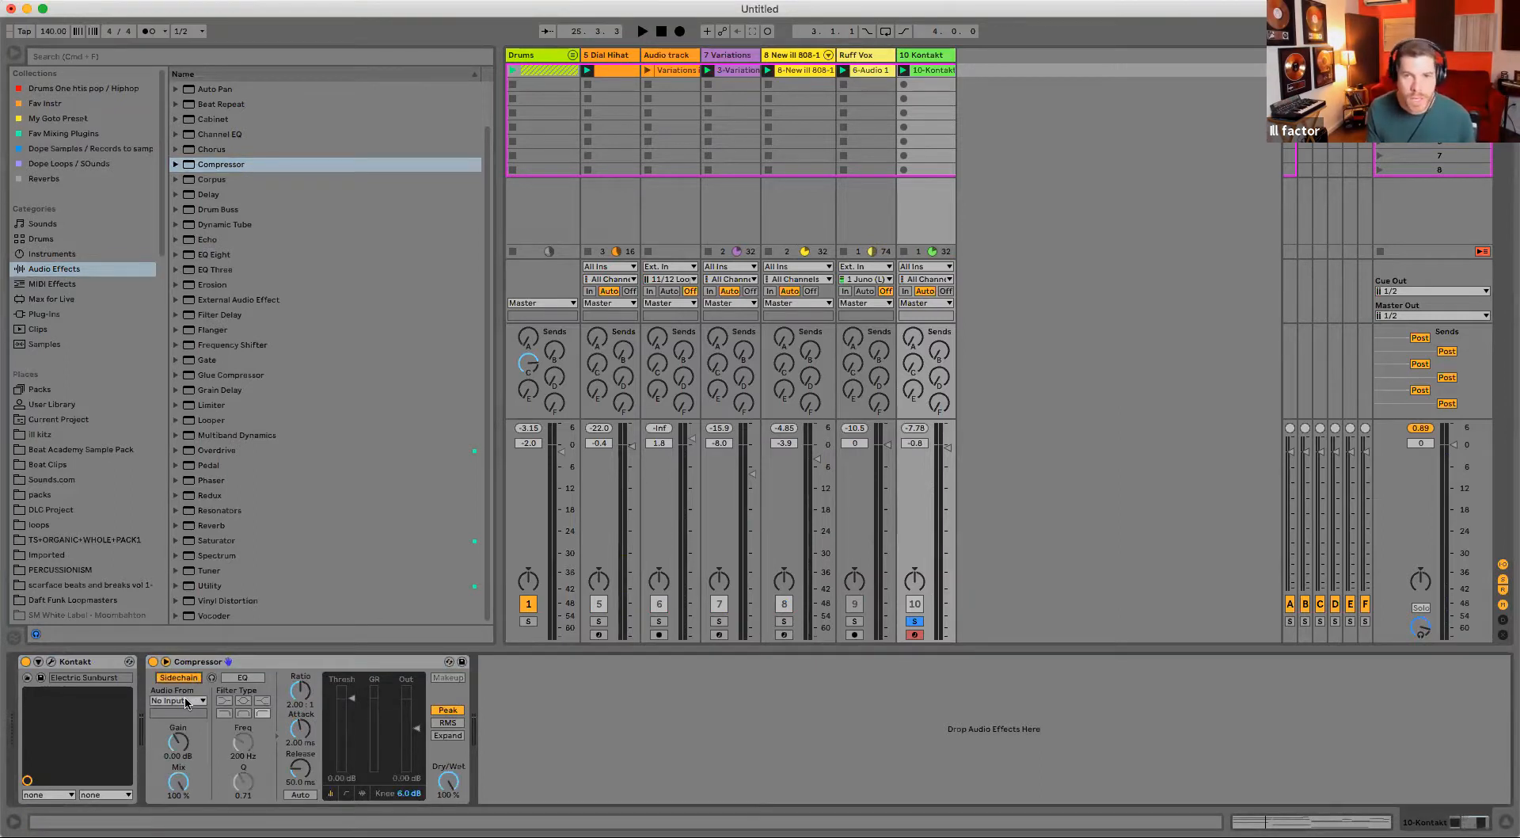
{"action": "left_click", "coordinate": [186, 701]}
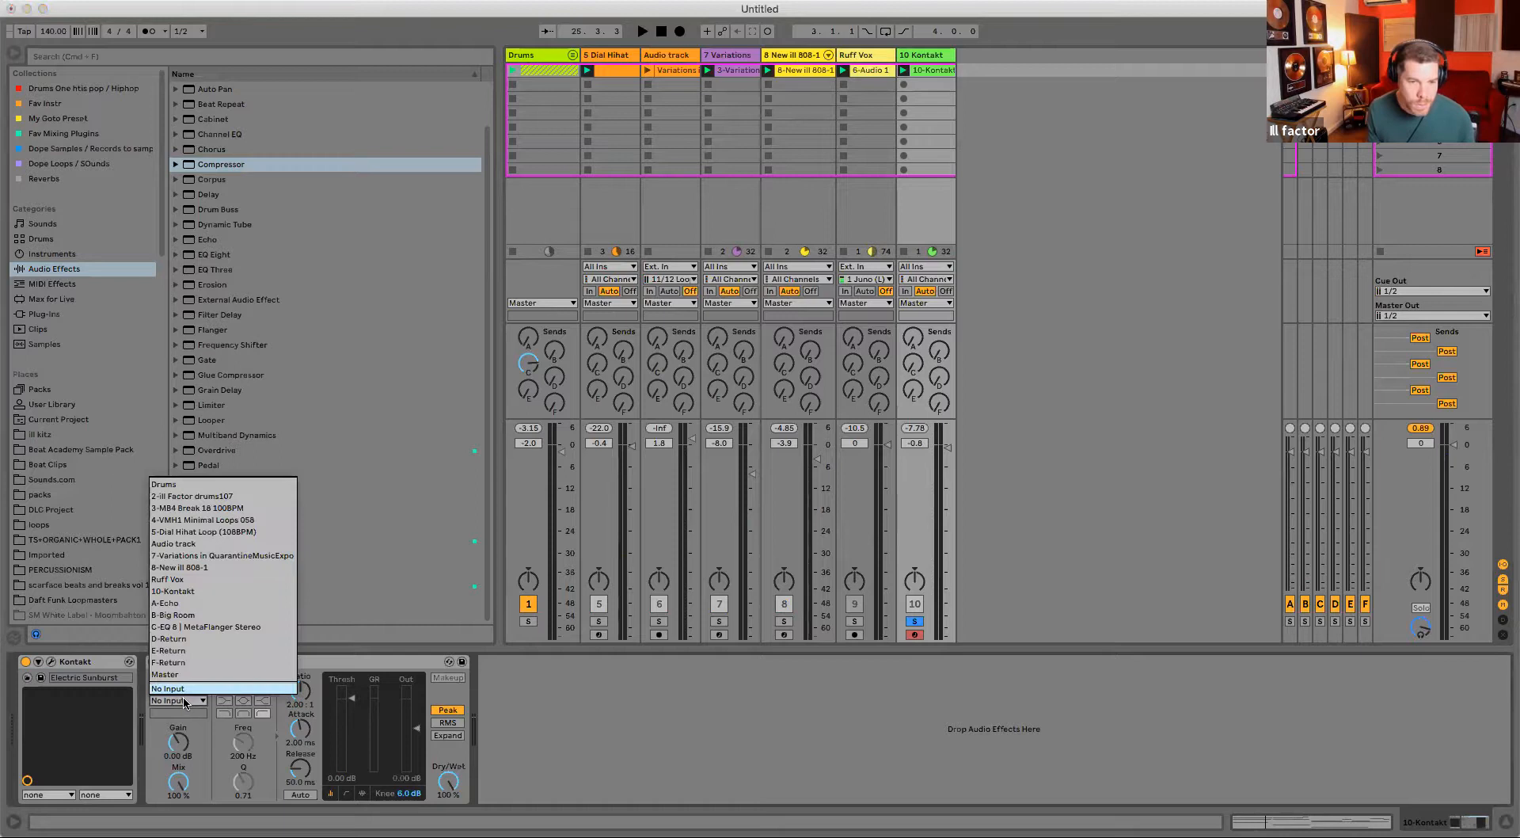
{"action": "left_click", "coordinate": [228, 484]}
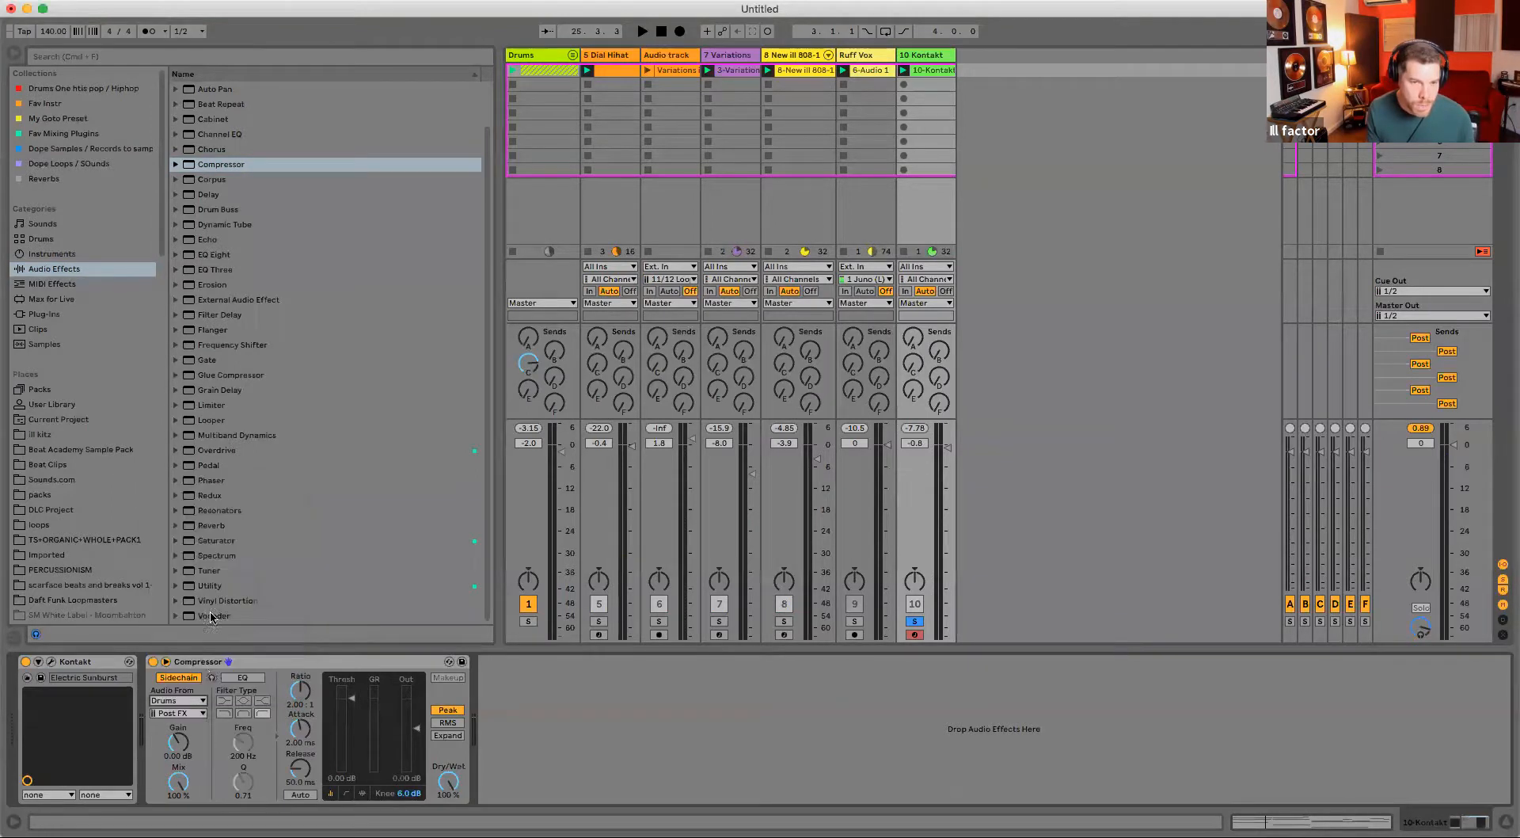
{"action": "left_click", "coordinate": [194, 714]}
{"action": "left_click", "coordinate": [192, 702]}
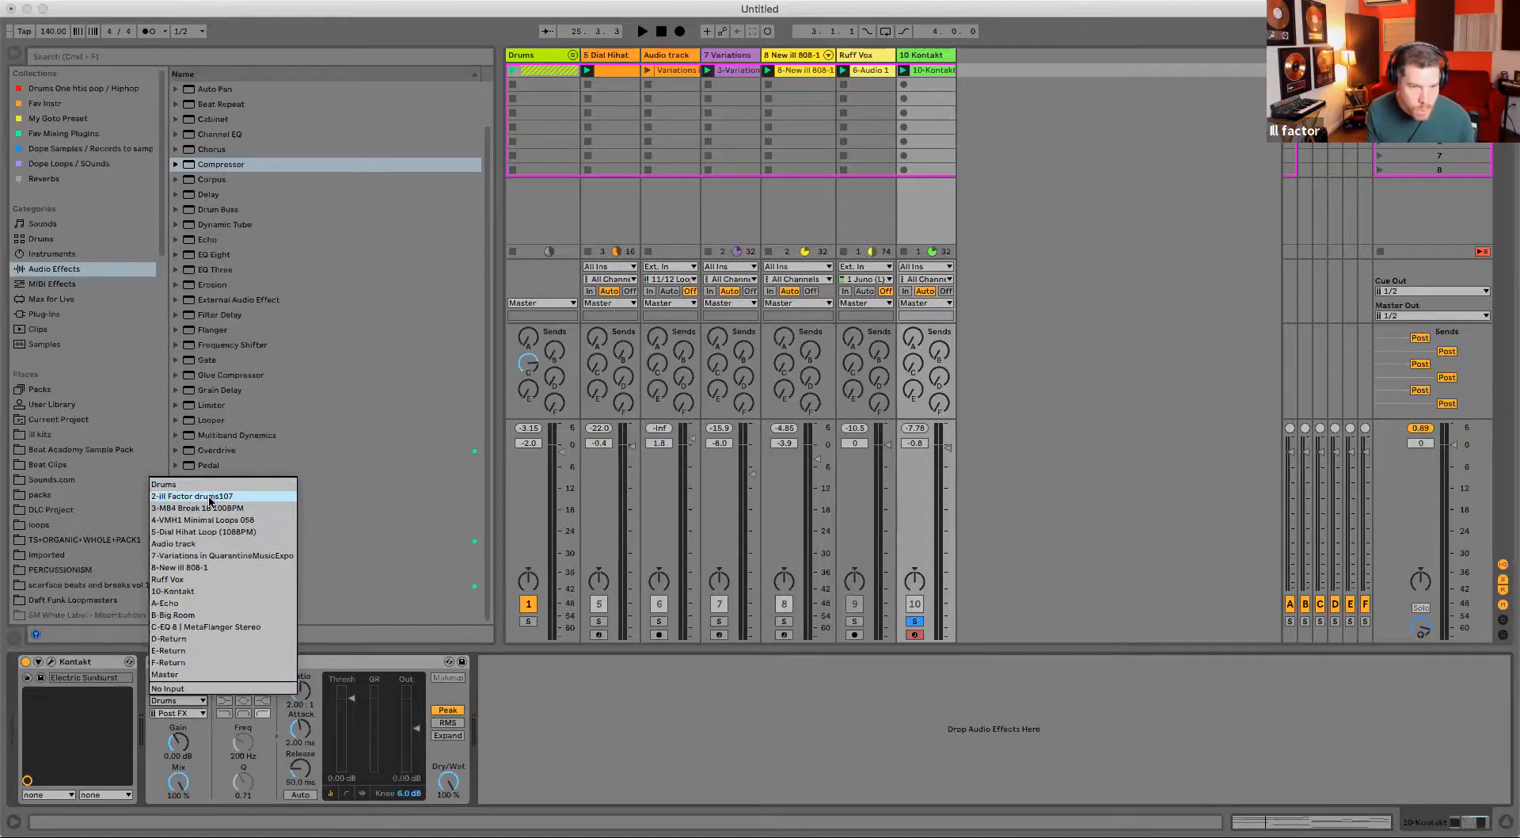
{"action": "left_click", "coordinate": [209, 497]}
- Play the beat and set the sidechain tap point to the What You Gonna KIT K pad, Pre FX
{"action": "left_click", "coordinate": [199, 715]}
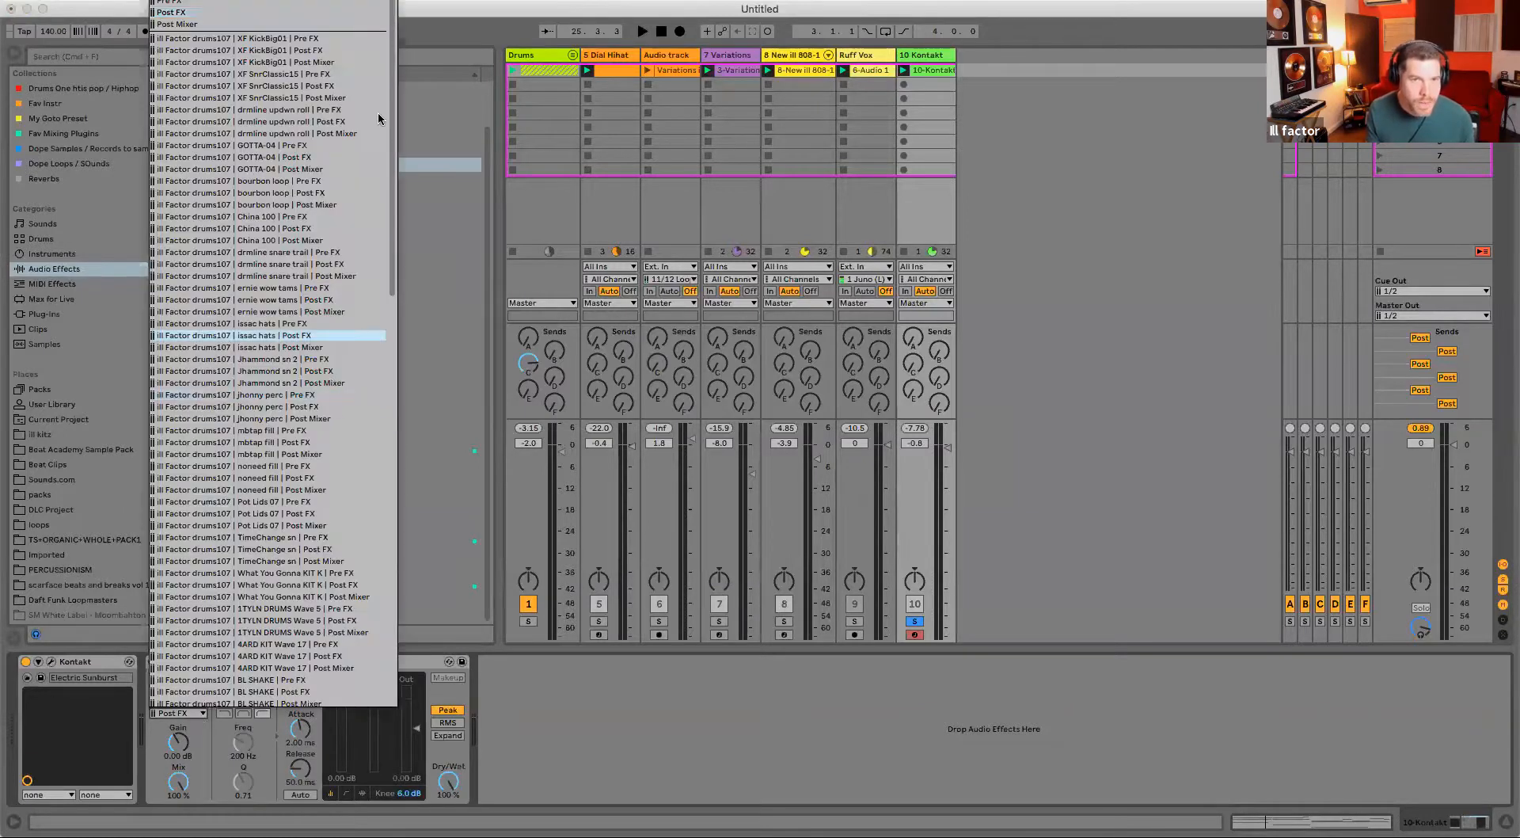
{"action": "left_click", "coordinate": [199, 713]}
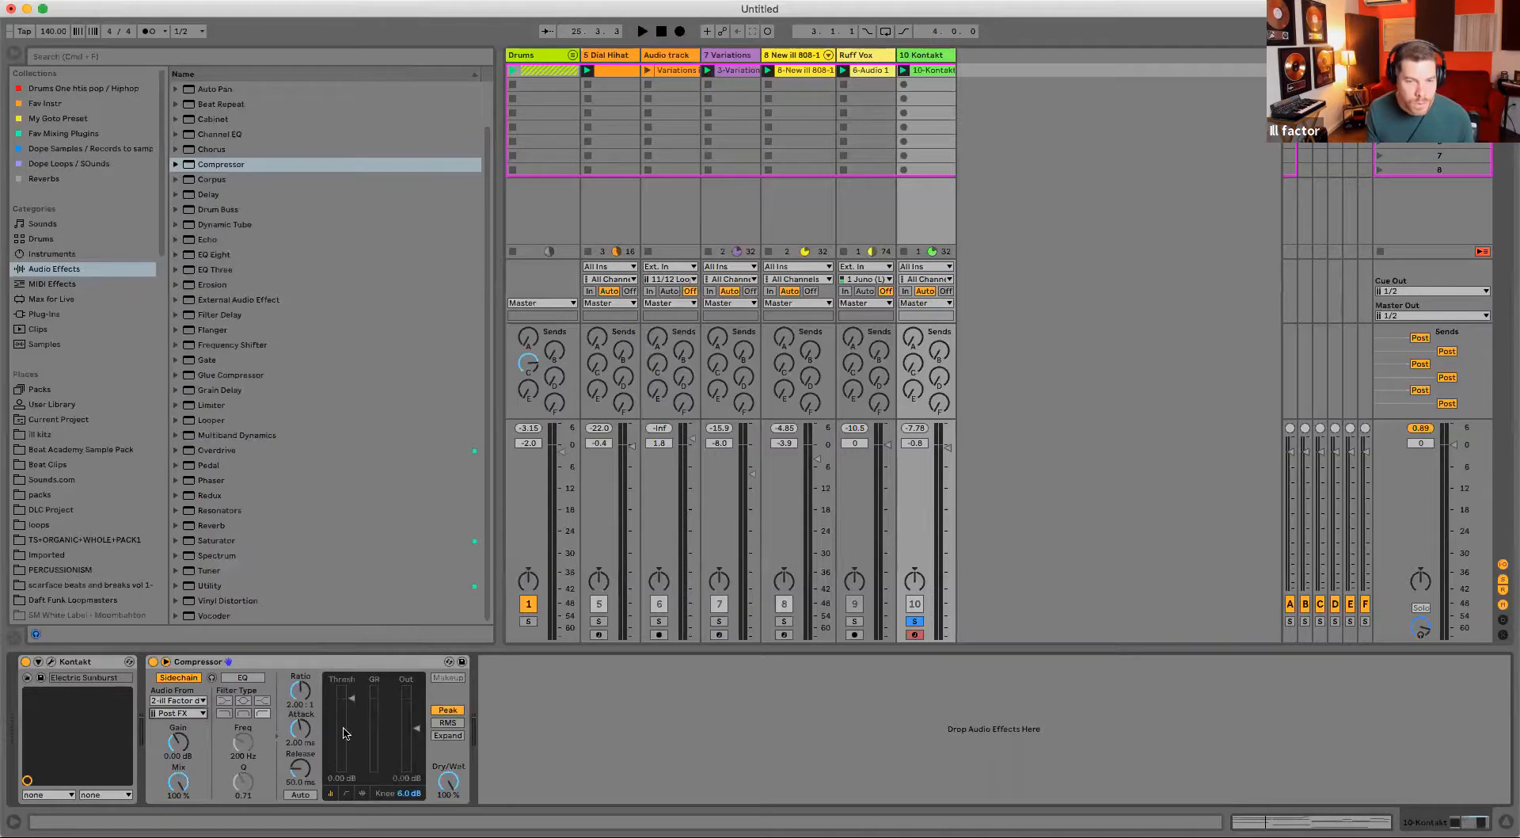
{"action": "key", "text": "space"}
{"action": "left_click", "coordinate": [199, 714]}
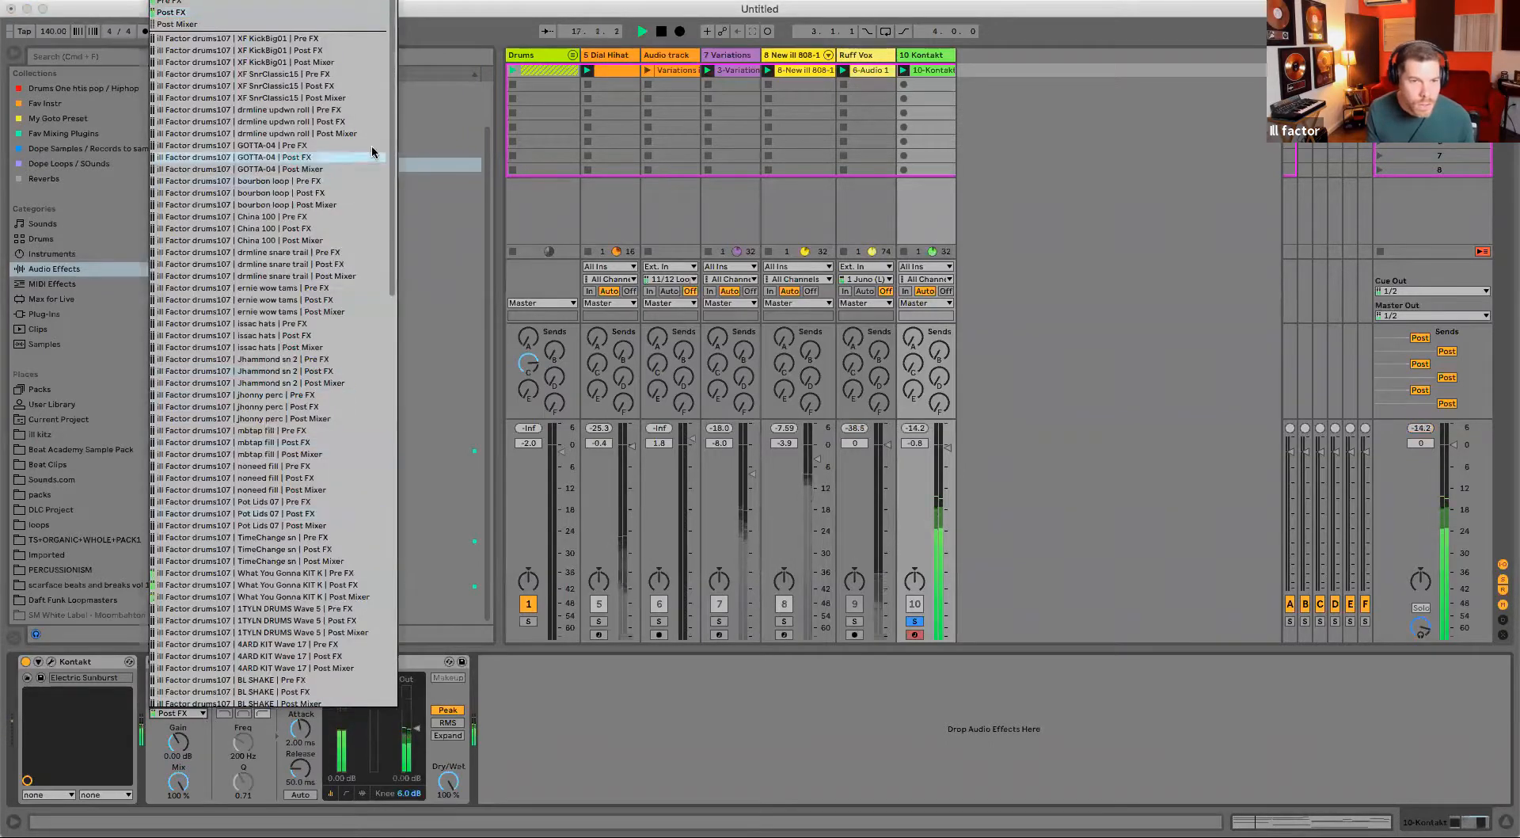
{"action": "left_click", "coordinate": [303, 572]}
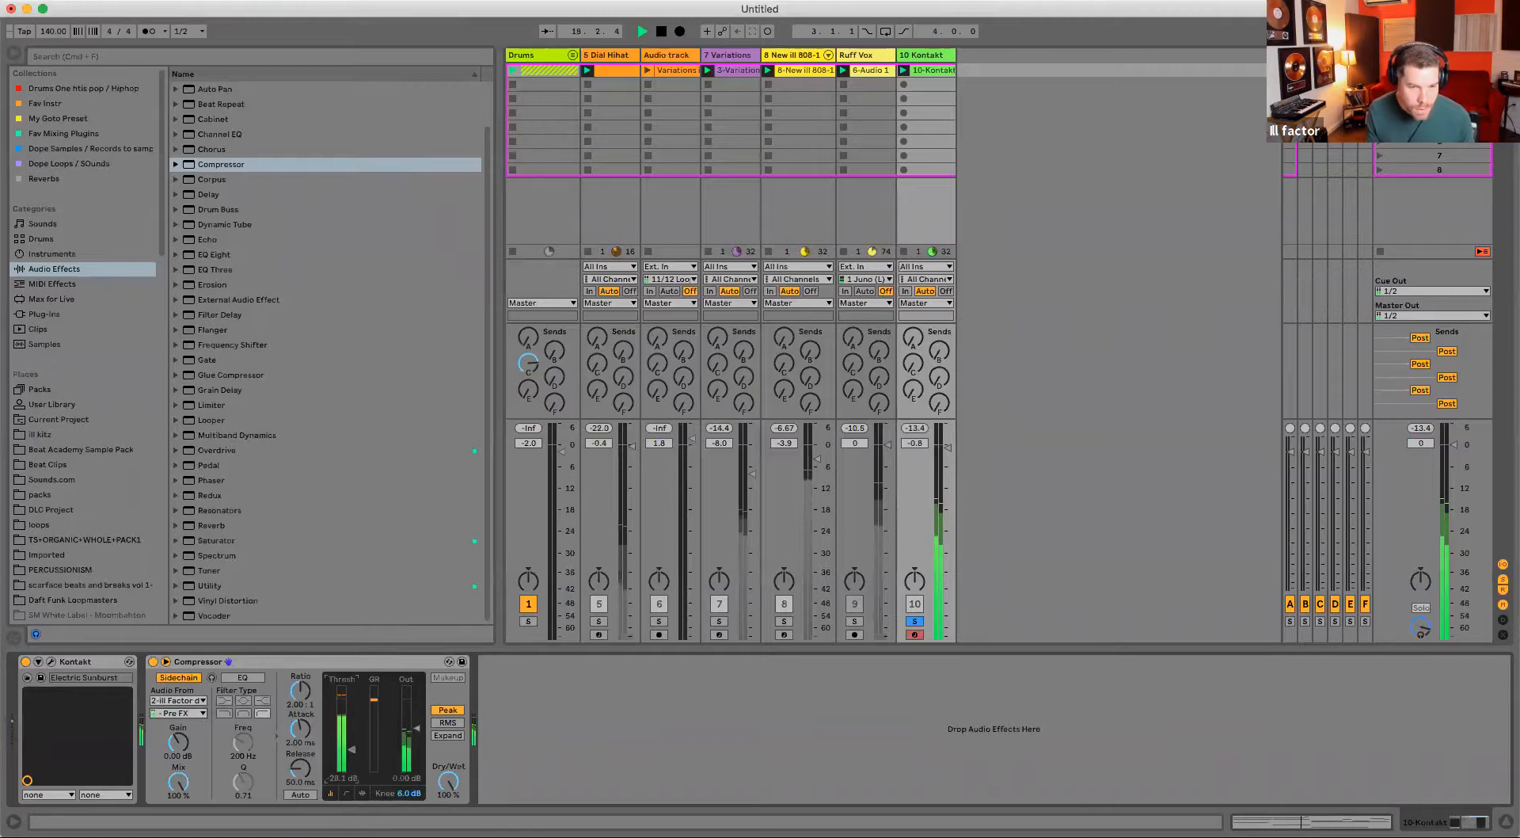
- Set the Kontakt Compressor to -44.1 dB threshold, 2.80:1 ratio, 0.22 ms attack and 137 ms release, and the track volume to 1.4 dB
{"action": "mouse_move", "coordinate": [301, 750]}
{"action": "left_mouse_down"}
{"action": "mouse_move", "coordinate": [300, 733]}
{"action": "mouse_move", "coordinate": [300, 756]}
{"action": "left_mouse_up"}
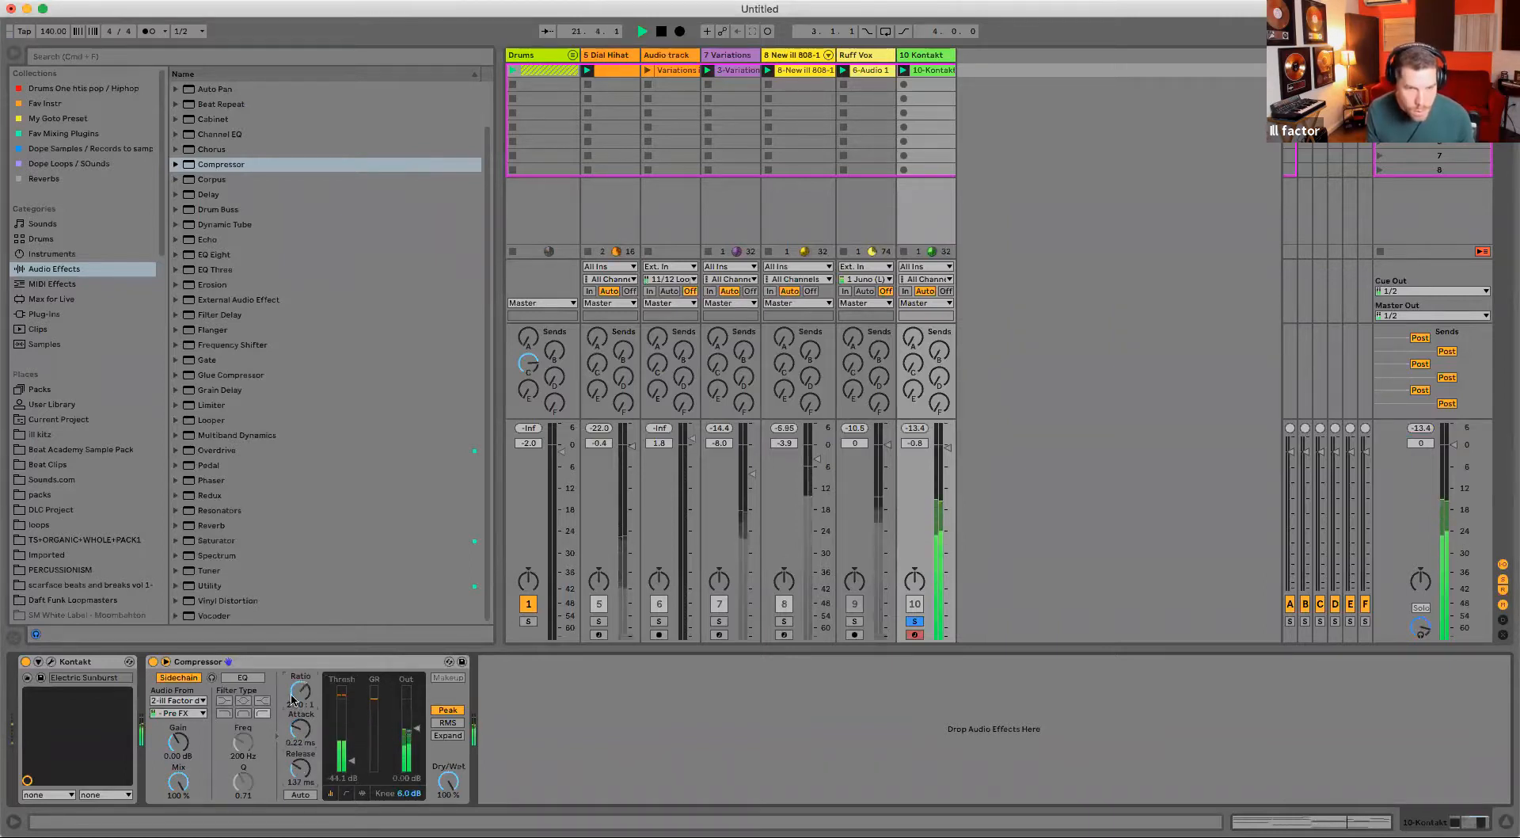
{"action": "left_click_drag", "start_coordinate": [947, 447], "coordinate": [947, 424]}
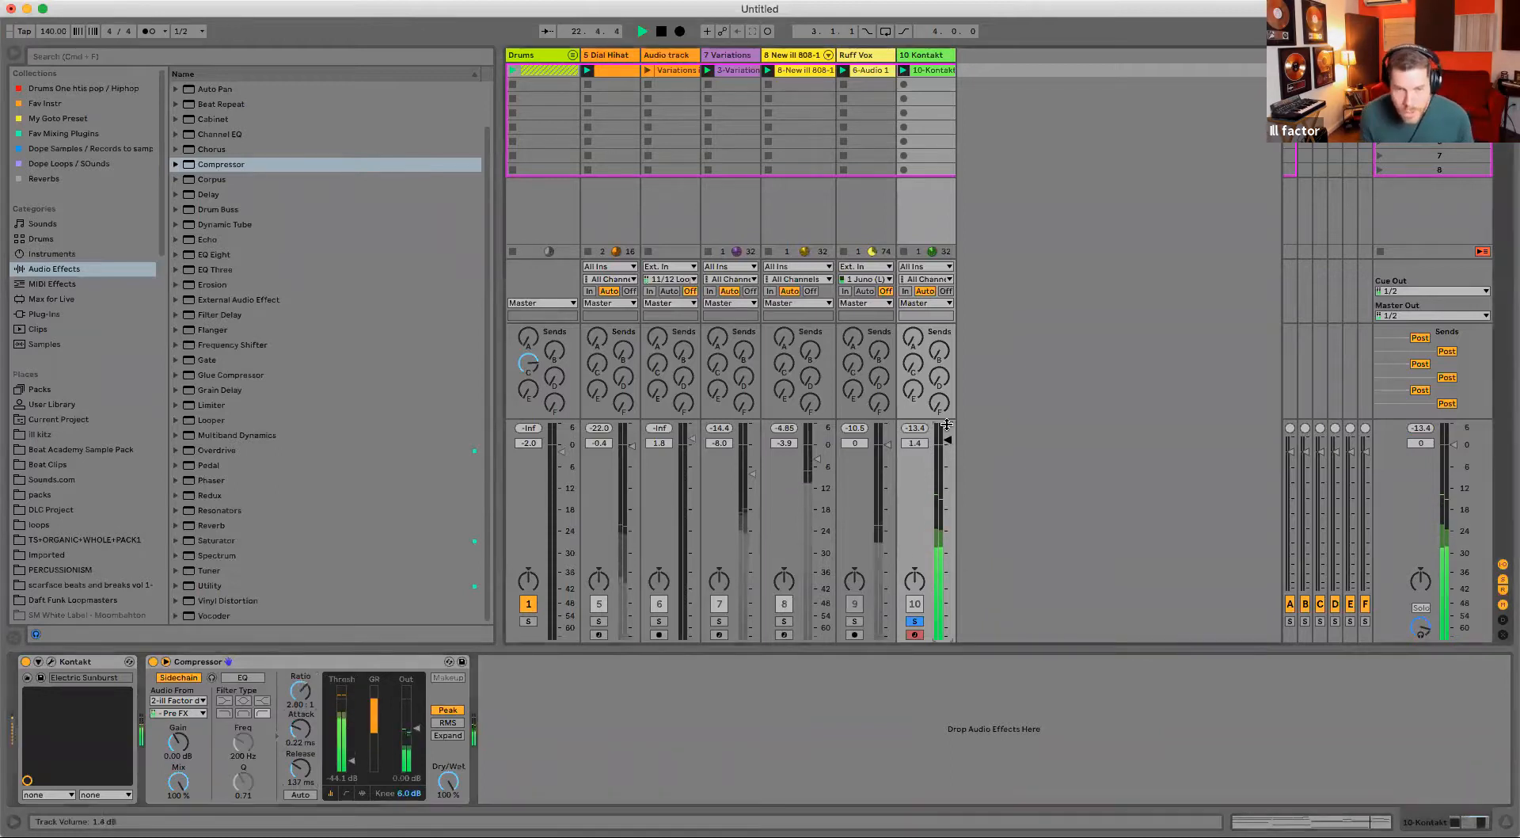
{"action": "key", "text": "space"}
- Add a Reverb before the Compressor on the Kontakt track, lower its Dry/Wet to 60% and play the beat
{"action": "left_click_drag", "start_coordinate": [211, 528], "coordinate": [301, 724]}
{"action": "left_click_drag", "start_coordinate": [518, 790], "coordinate": [518, 812]}
{"action": "key", "text": "space"}
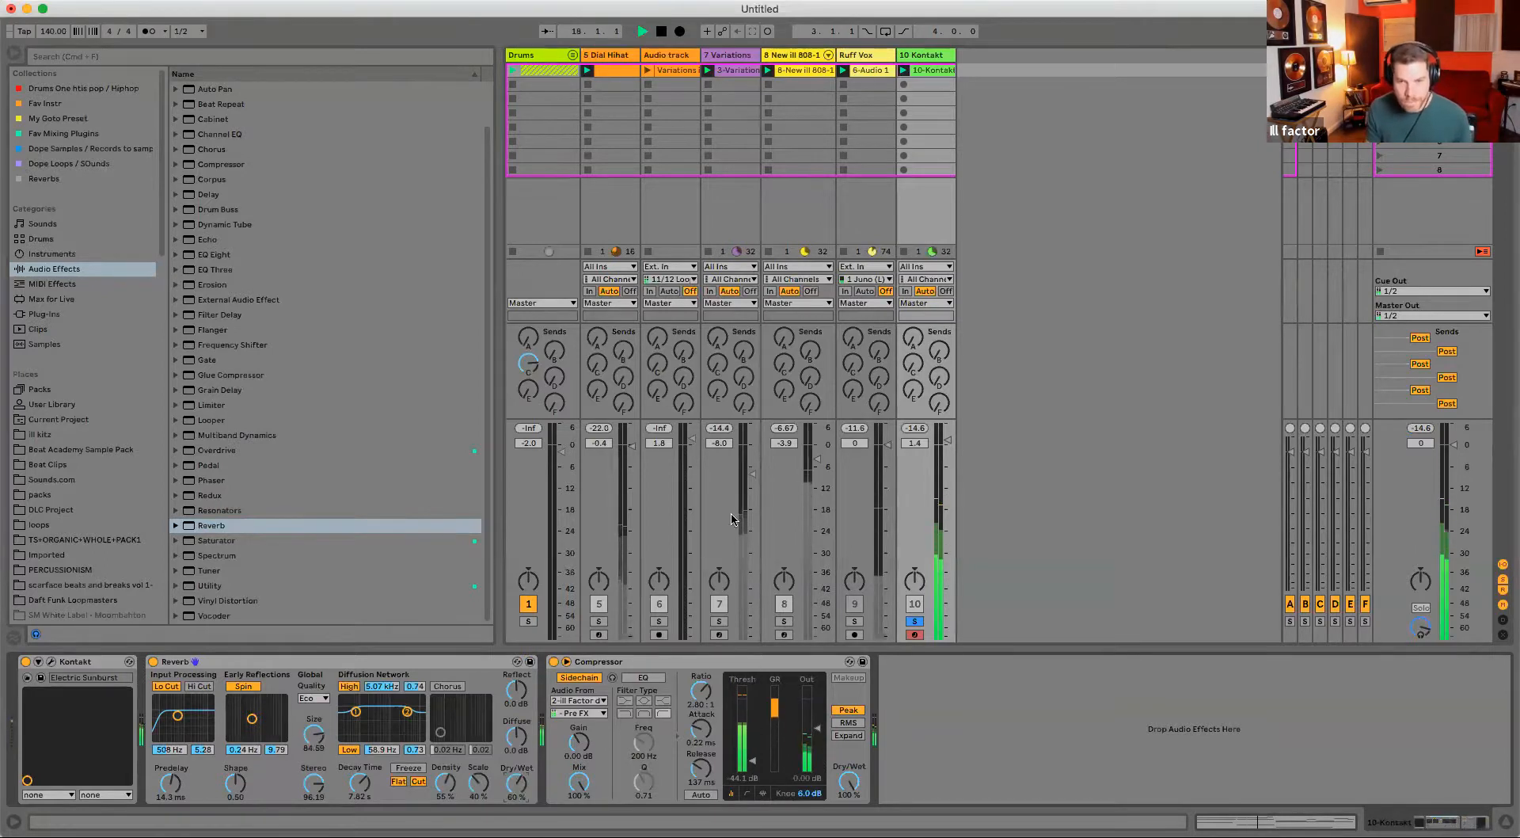
- Copy the Kontakt track's sidechained Compressor to the end of the 7 Variations device chain and collapse that track's Reverb and OTT
{"action": "left_click", "coordinate": [696, 661]}
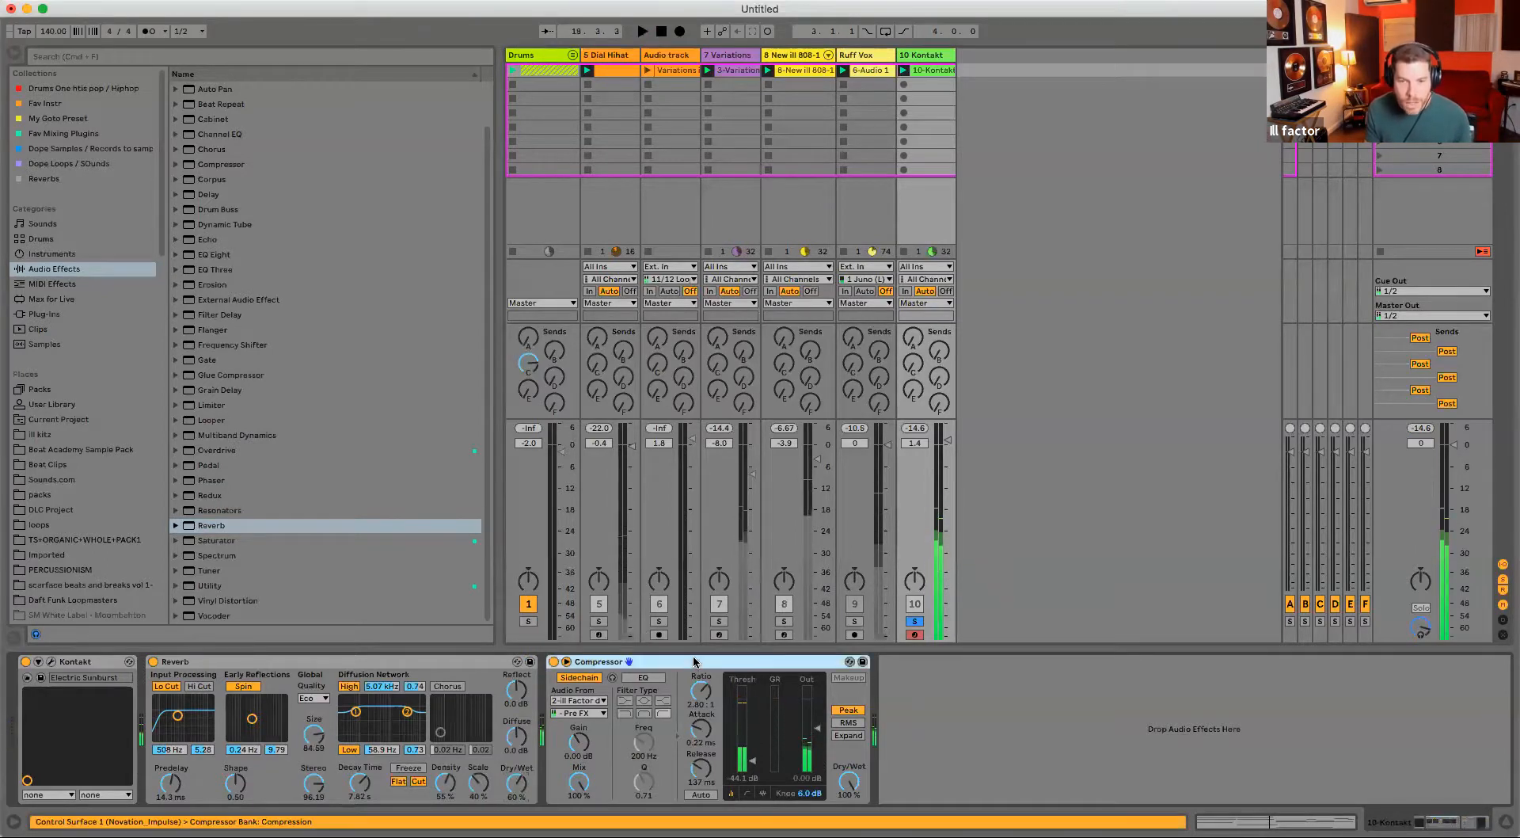
{"action": "left_click", "coordinate": [739, 209]}
{"action": "scroll", "coordinate": [554, 728], "scroll_direction": "right", "scroll_amount": 5}
{"action": "left_click", "coordinate": [609, 661]}
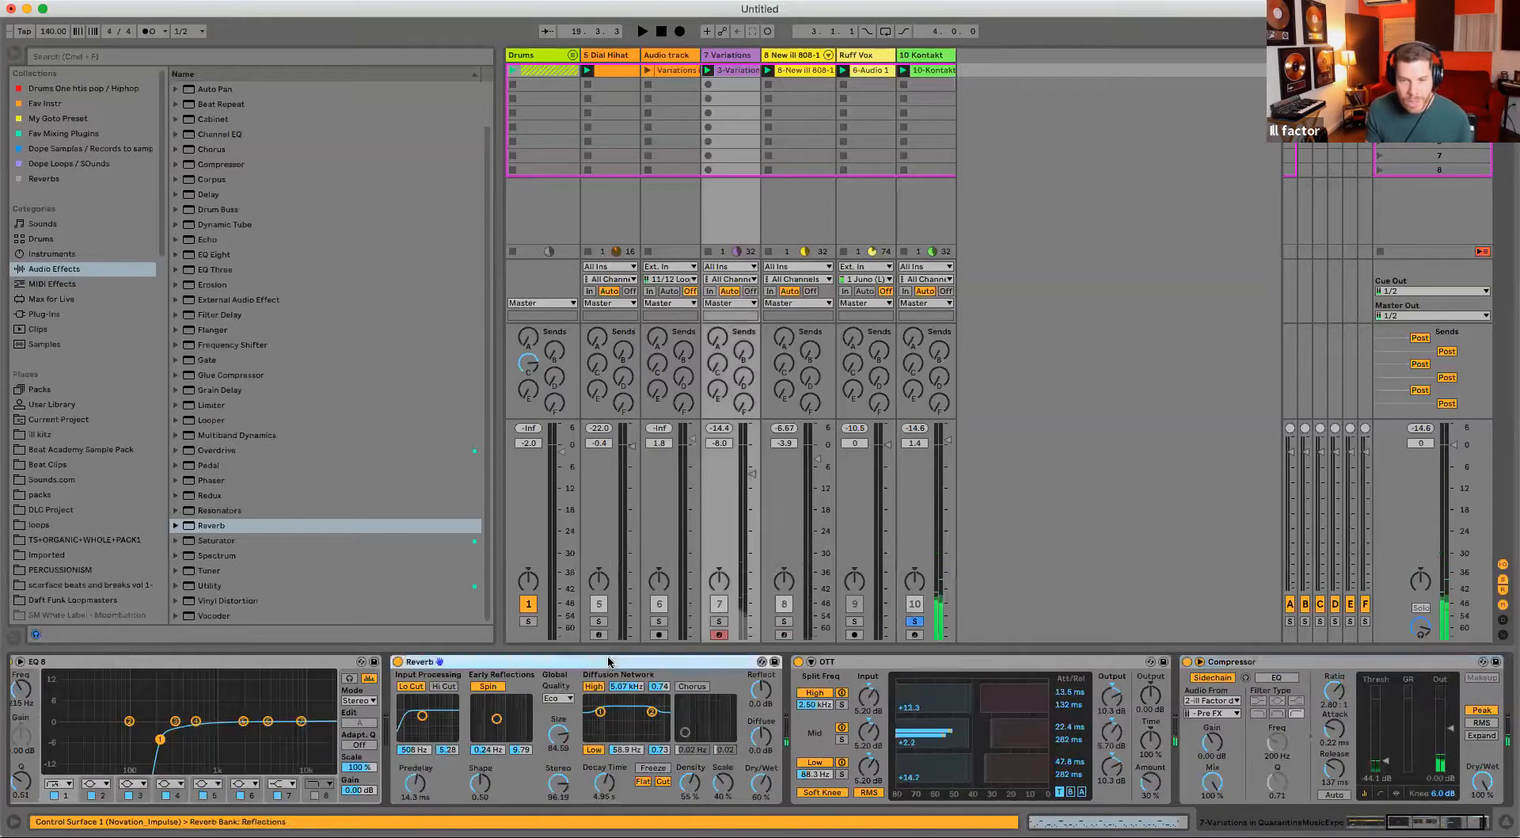
{"action": "double_click", "coordinate": [609, 661]}
{"action": "double_click", "coordinate": [574, 663]}
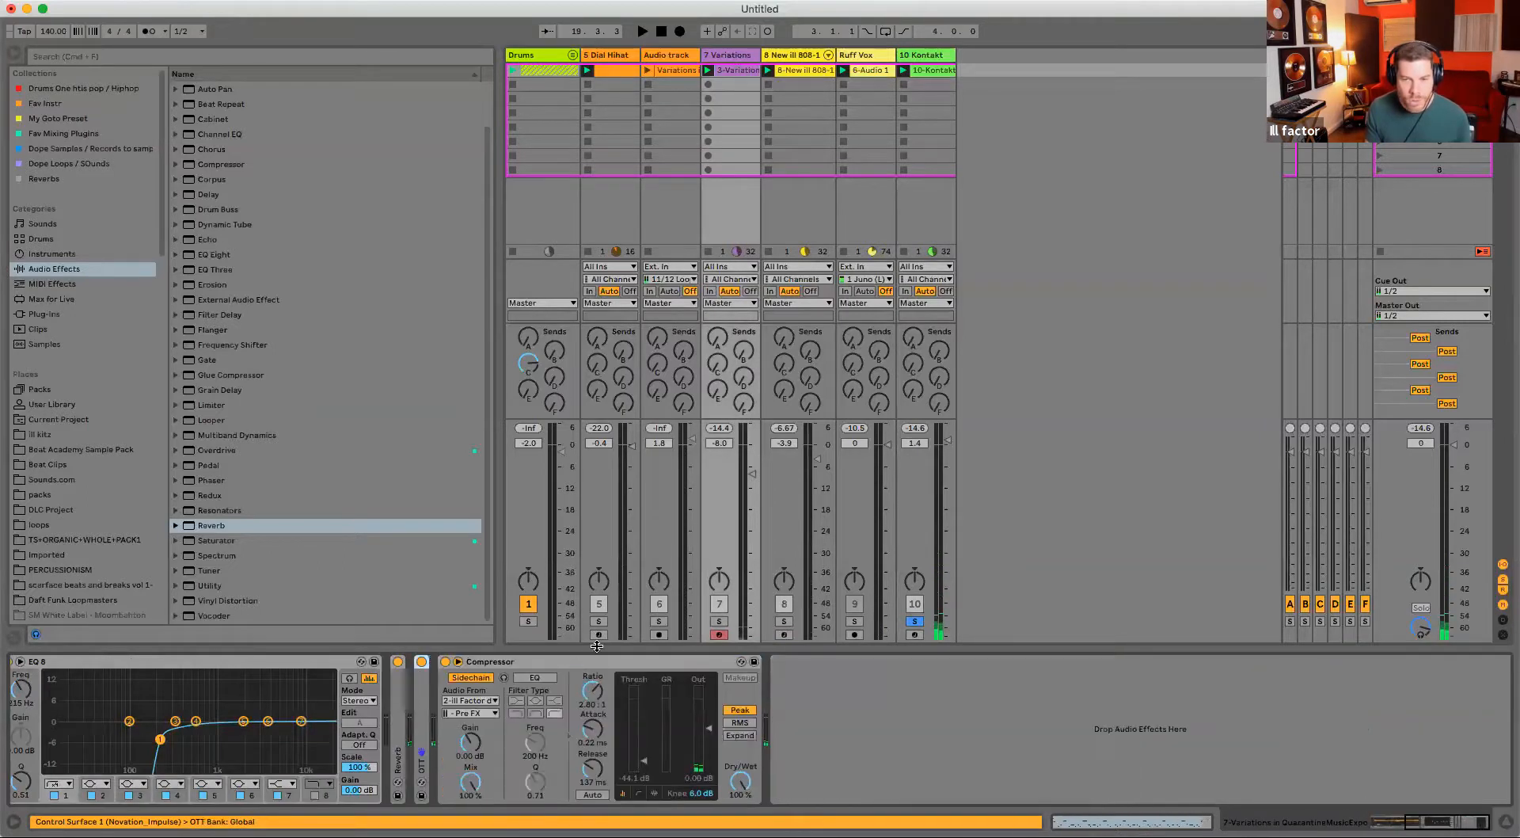
- Solo the 7 Variations track during playback, raise its volume to -5.0 dB and duplicate the track
{"action": "left_click", "coordinate": [718, 622]}
{"action": "key", "text": "space"}
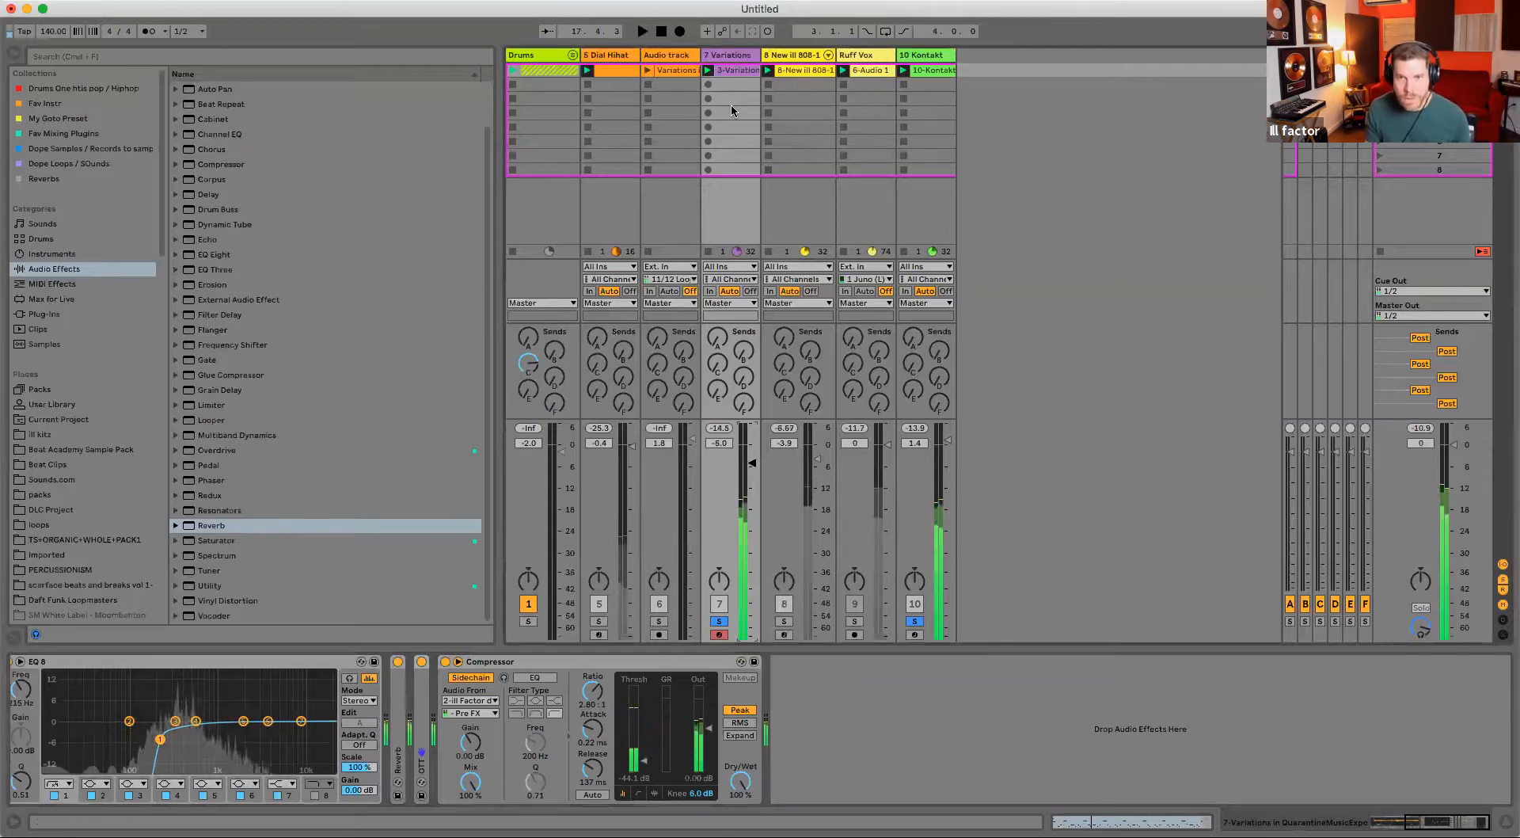
{"action": "left_click", "coordinate": [724, 57]}
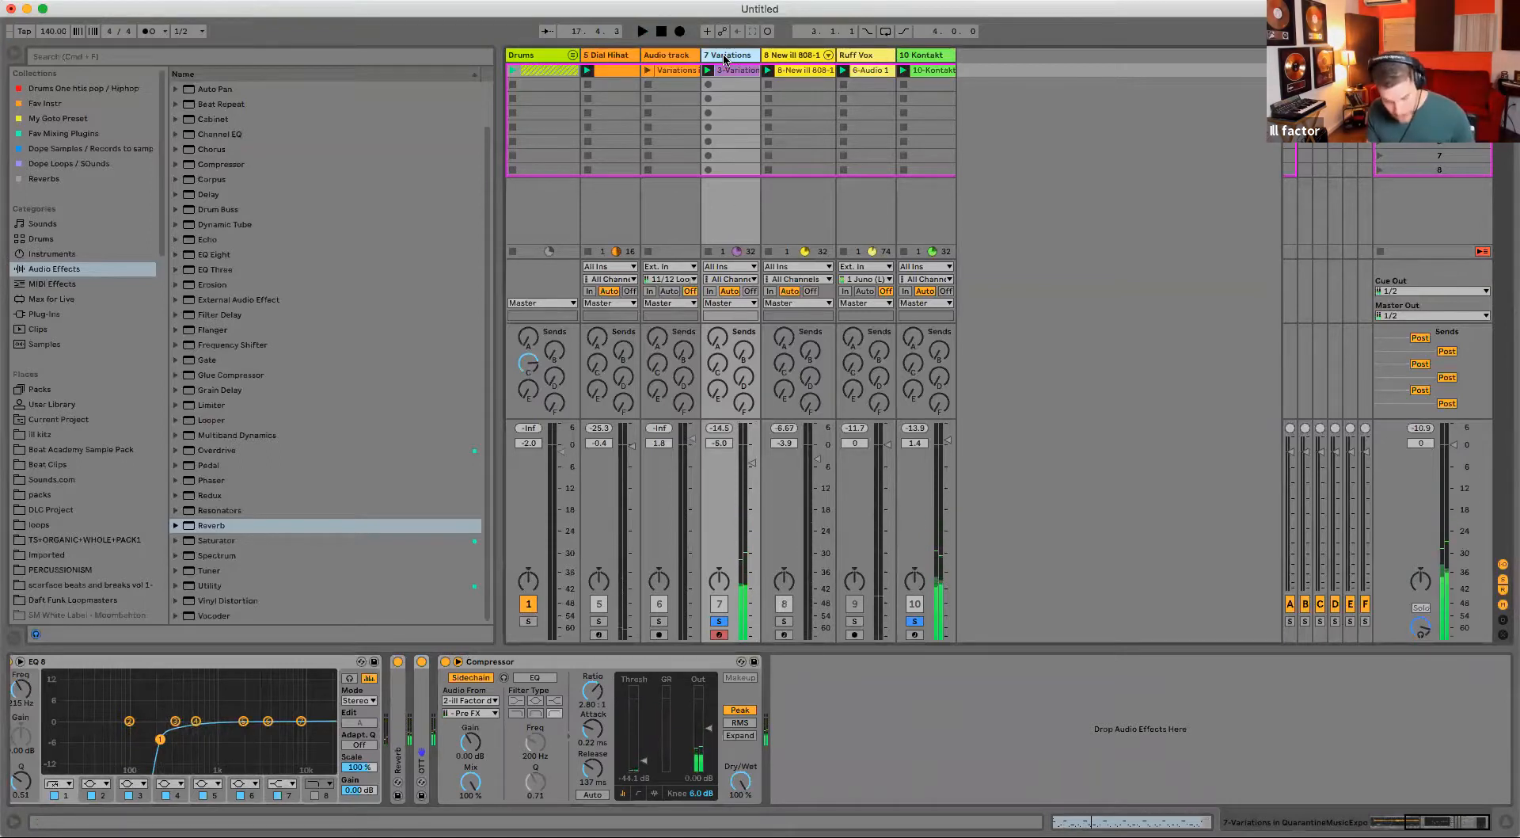
{"action": "key", "text": "super+d"}
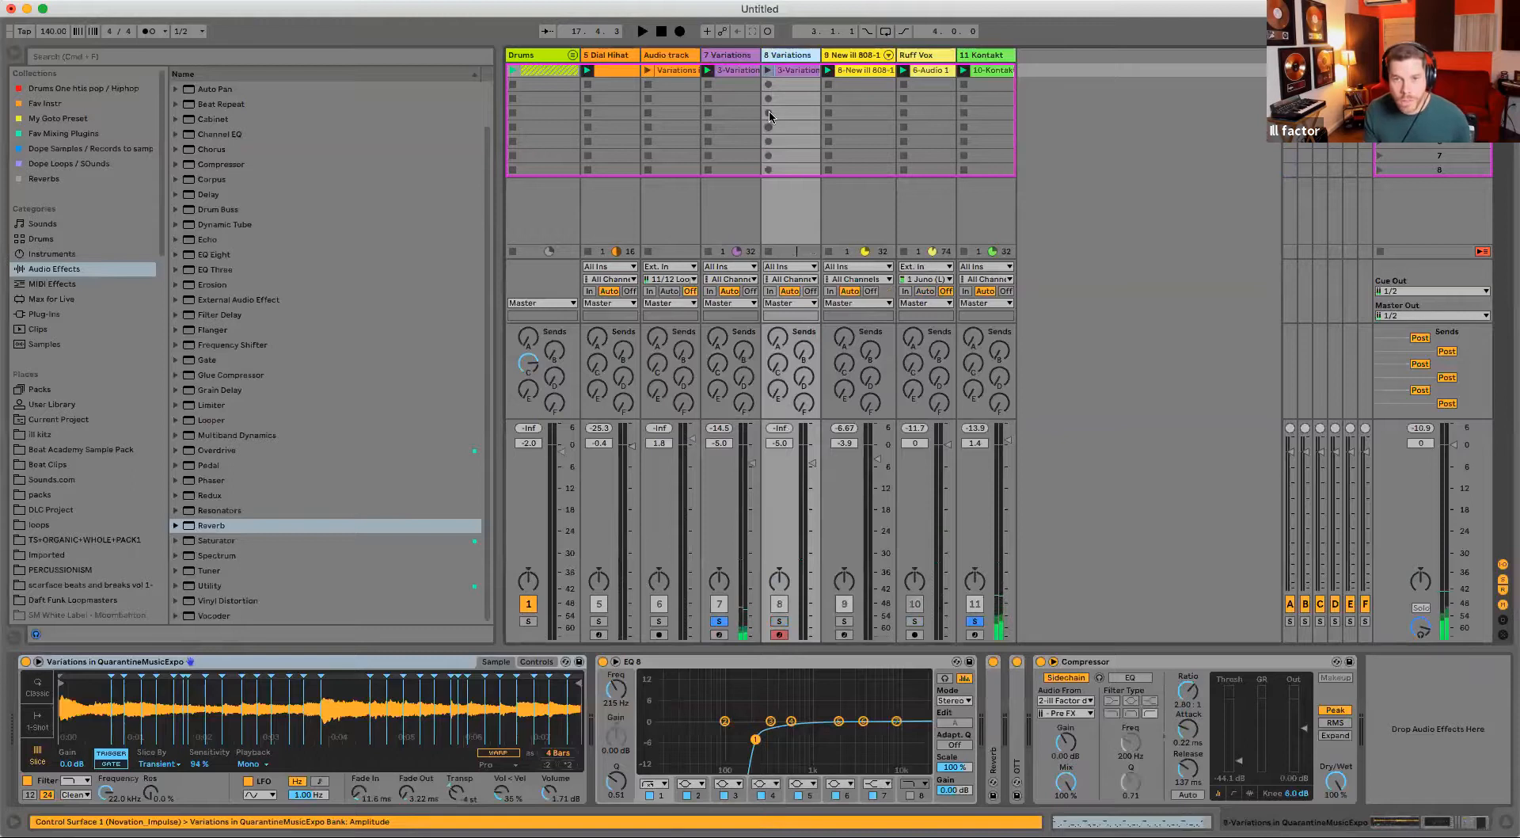
- Launch the duplicated Variations clip, solo its track and transpose its Simpler sample to +8 st
{"action": "left_click", "coordinate": [766, 71]}
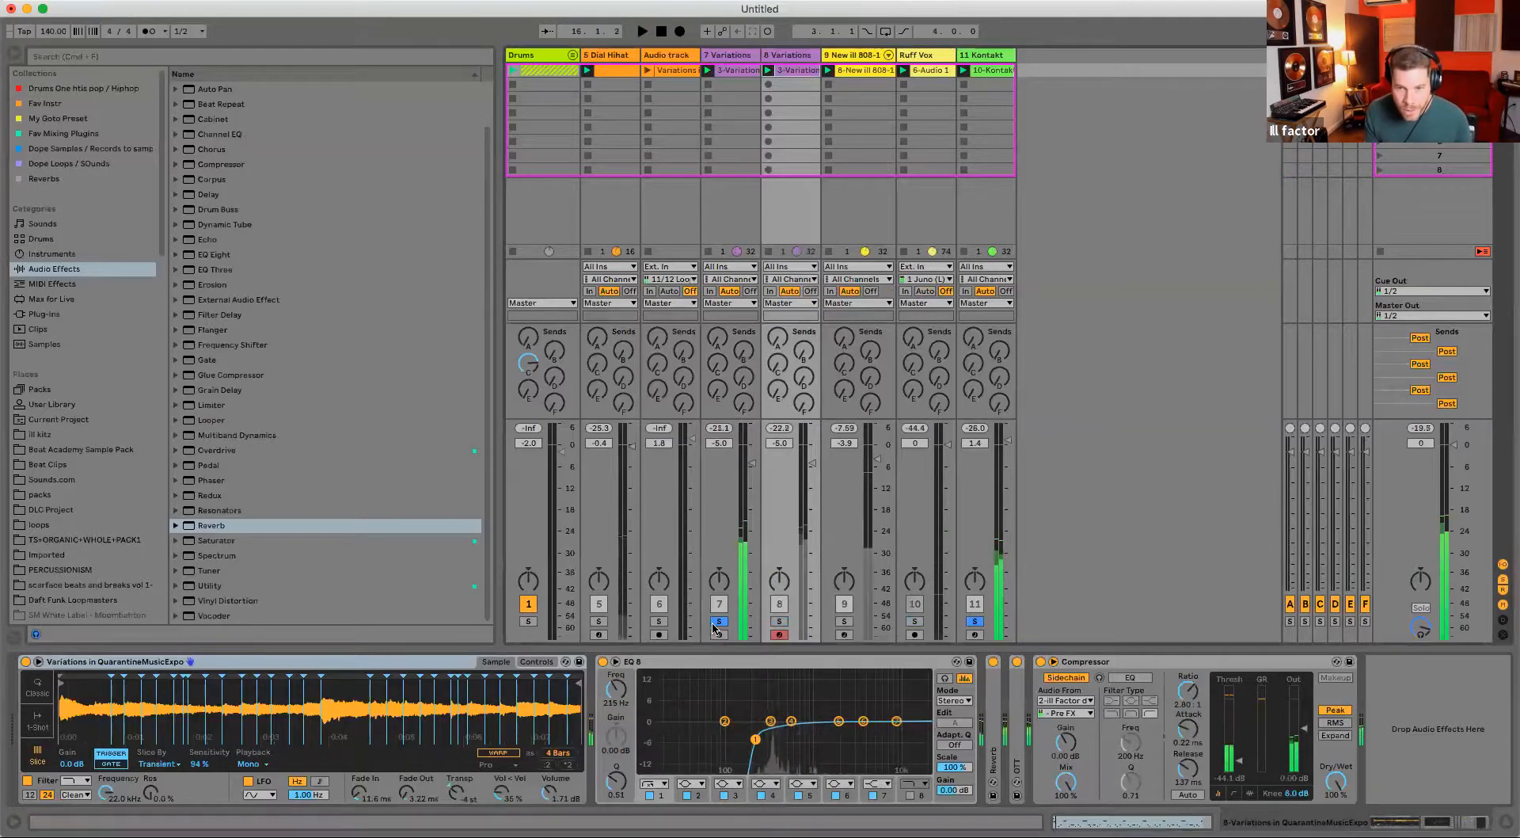
{"action": "left_click", "coordinate": [779, 621]}
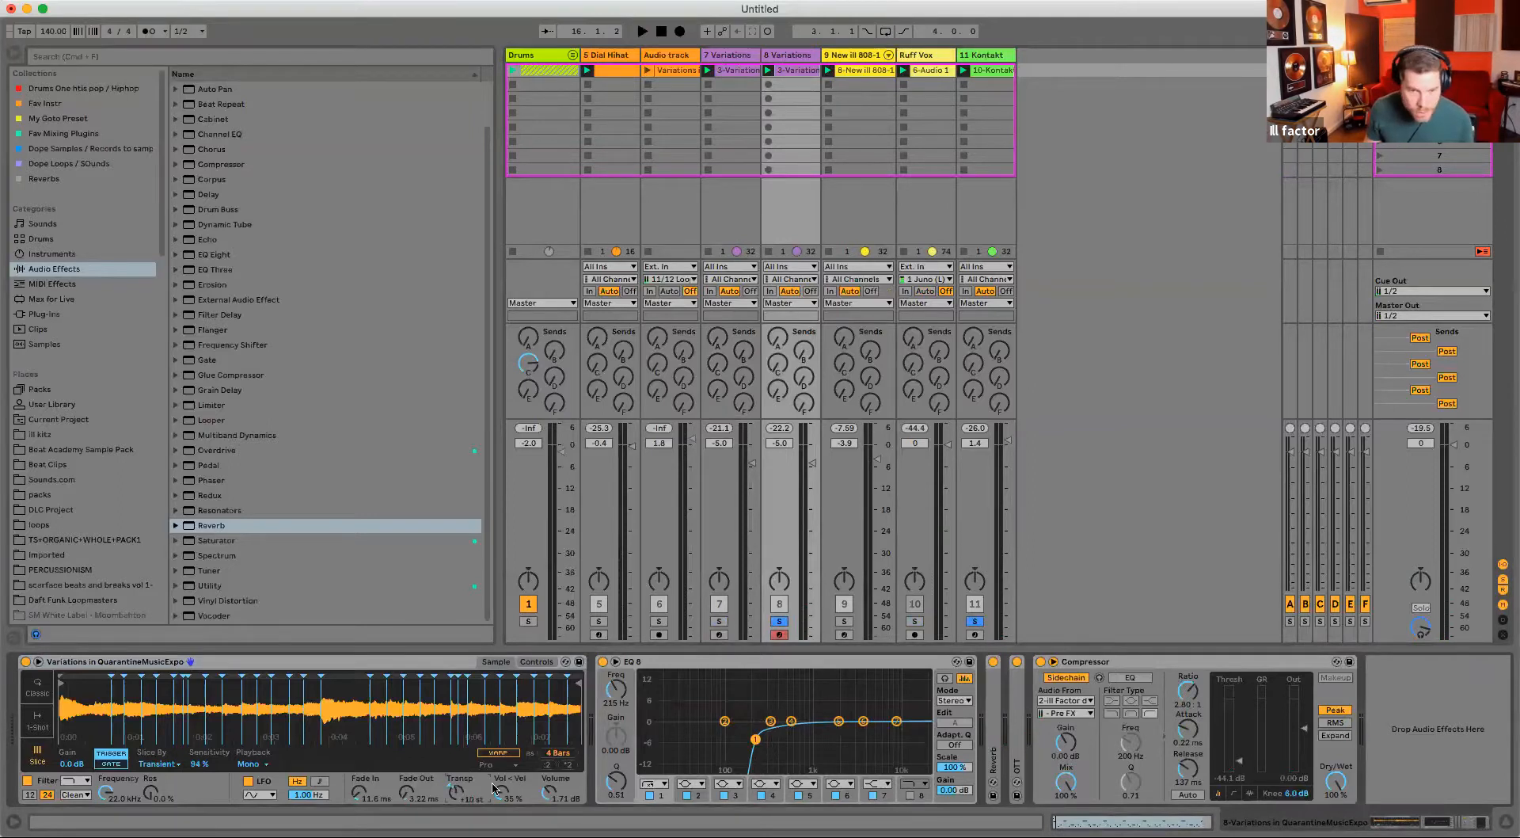
{"action": "key", "text": "space"}
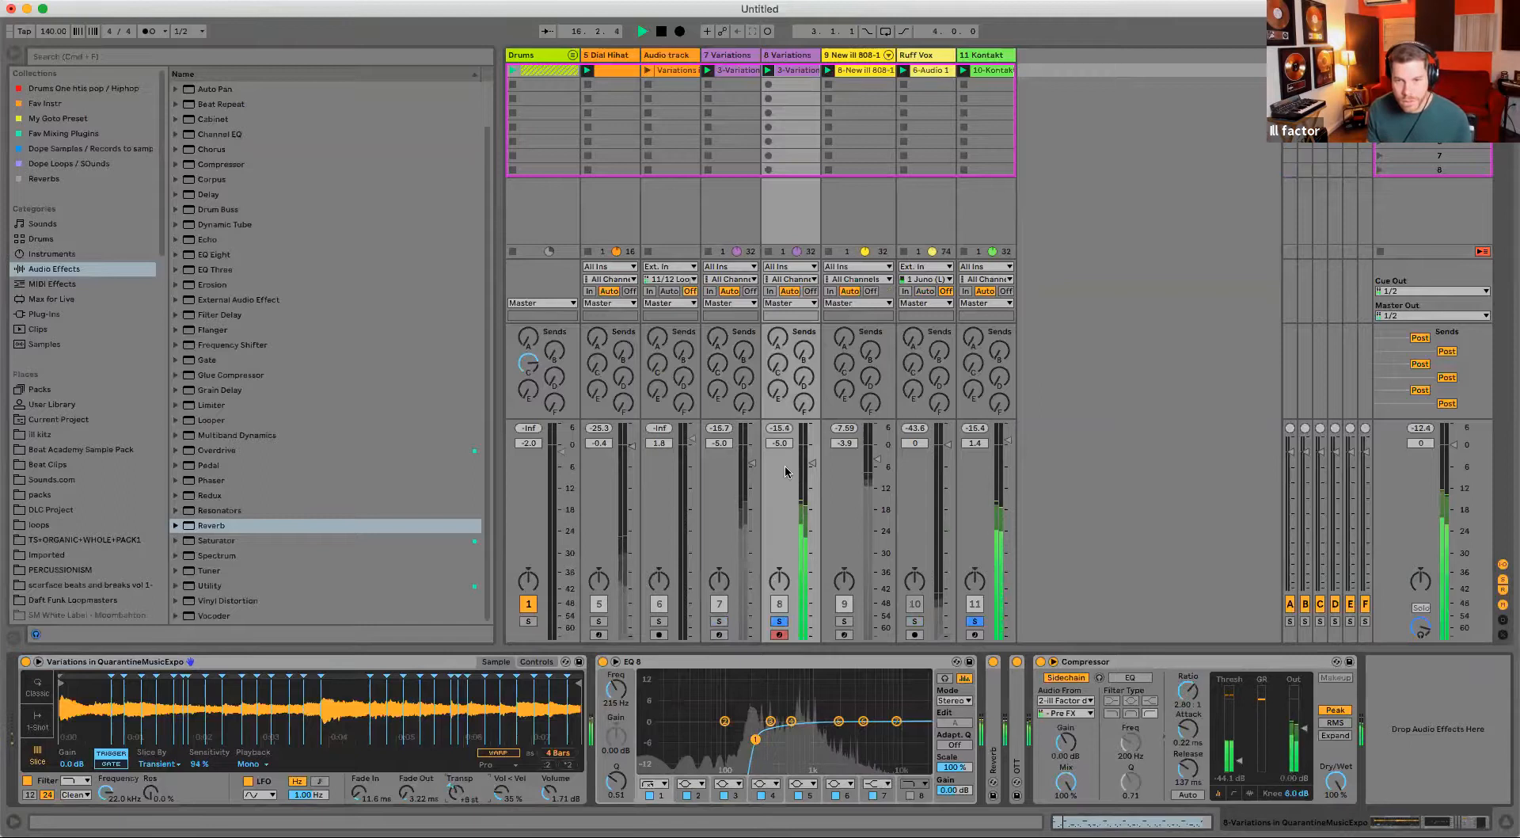
- Audition both Variations tracks with Kontakt, setting the duplicate's volume to -2.0 dB and Kontakt's to 3.1 dB, and clear the solos
{"action": "left_click", "coordinate": [719, 622], "text": "super"}
{"action": "left_click_drag", "start_coordinate": [812, 461], "coordinate": [813, 452]}
{"action": "left_click_drag", "start_coordinate": [1008, 440], "coordinate": [1008, 433]}
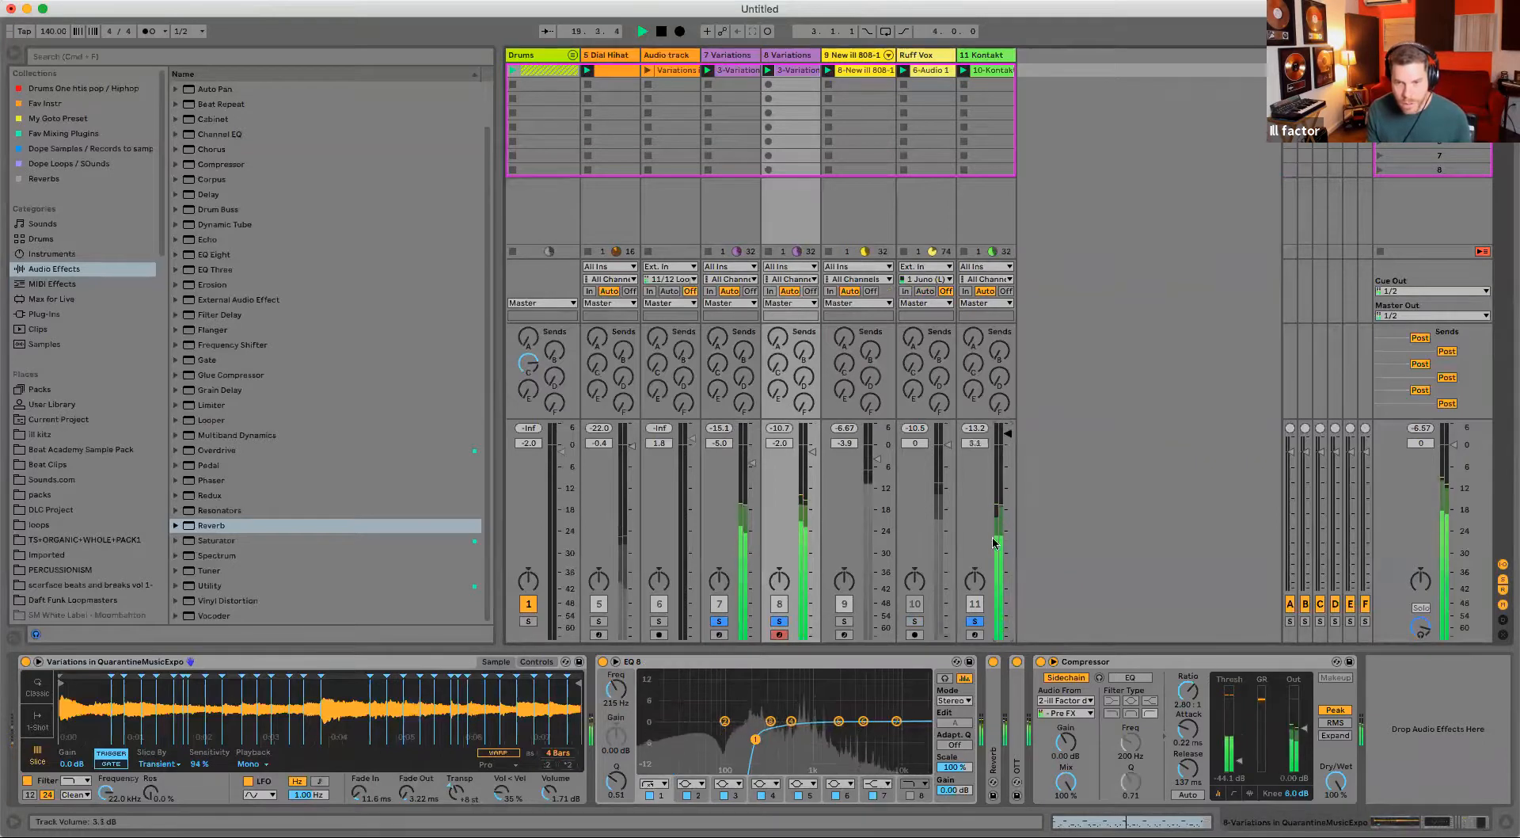
{"action": "left_click", "coordinate": [975, 621]}
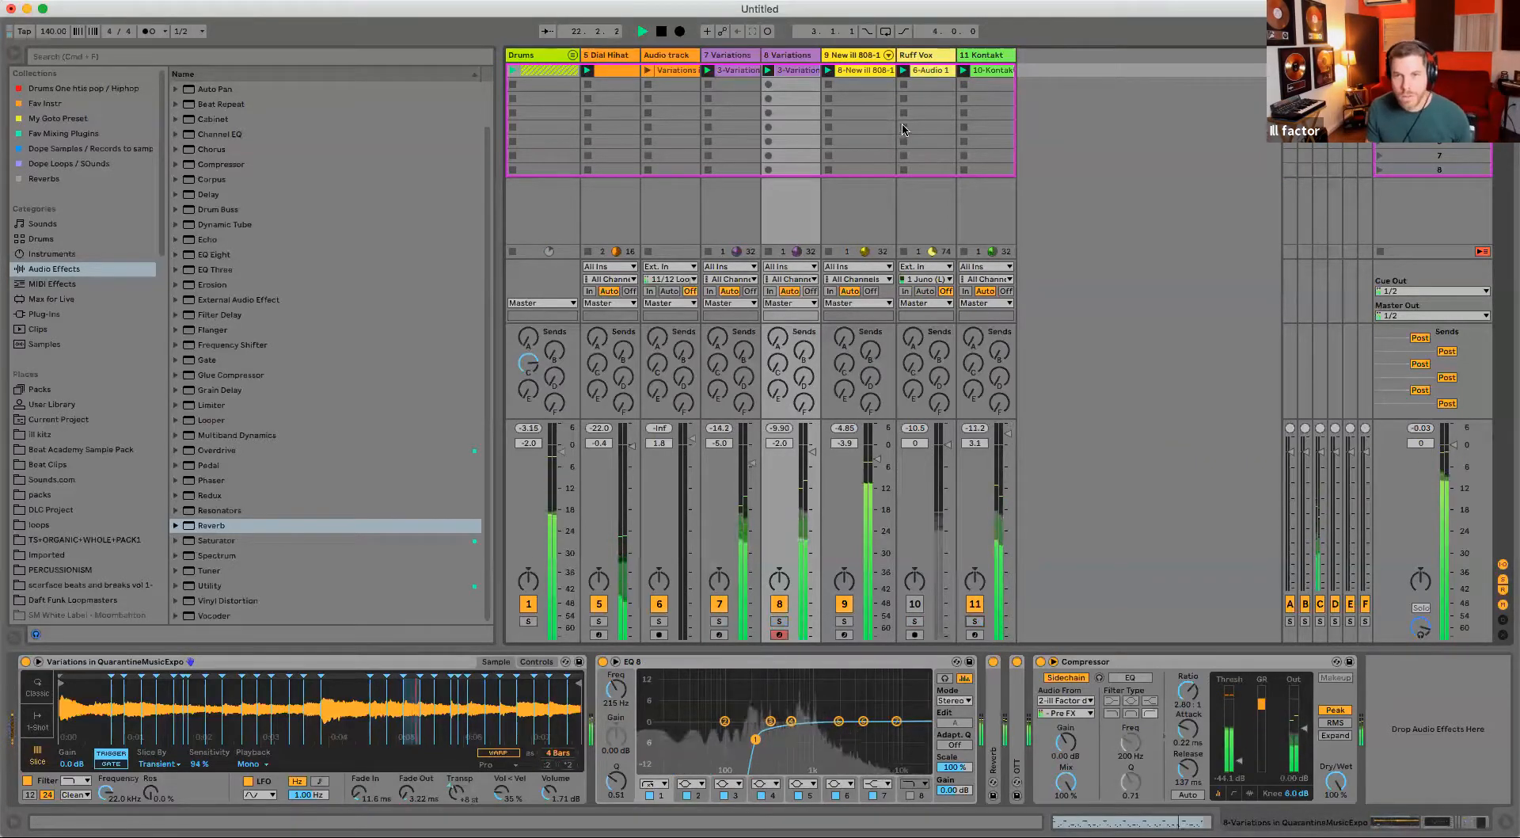
- Reorder the tracks with New ill 808-1 after Dial Hihat and Ruff Vox last, and set Kontakt's volume to 2.7 dB during playback
{"action": "left_click", "coordinate": [969, 71]}
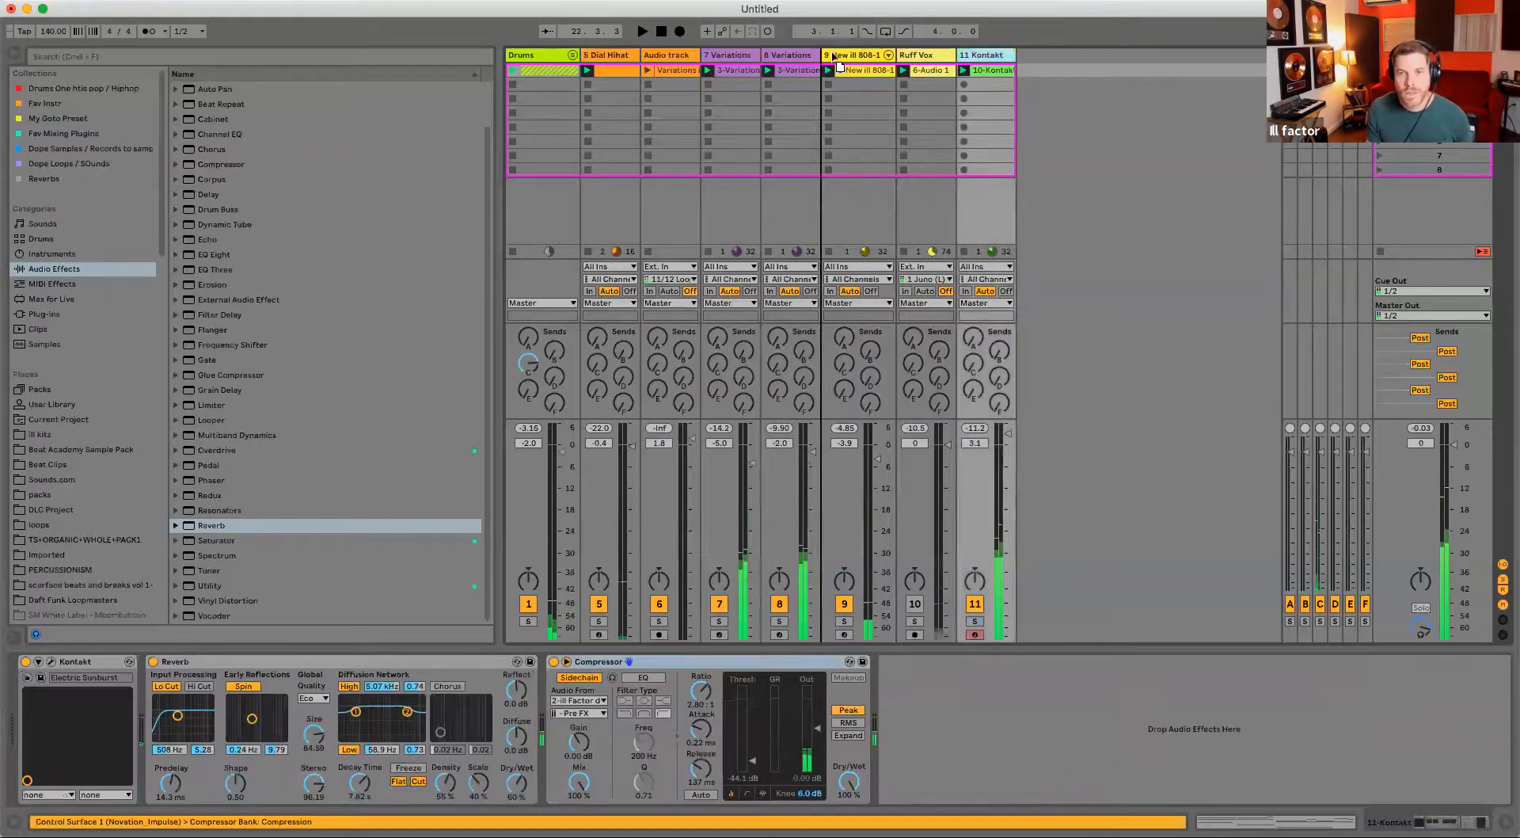
{"action": "left_click_drag", "start_coordinate": [863, 59], "coordinate": [703, 112]}
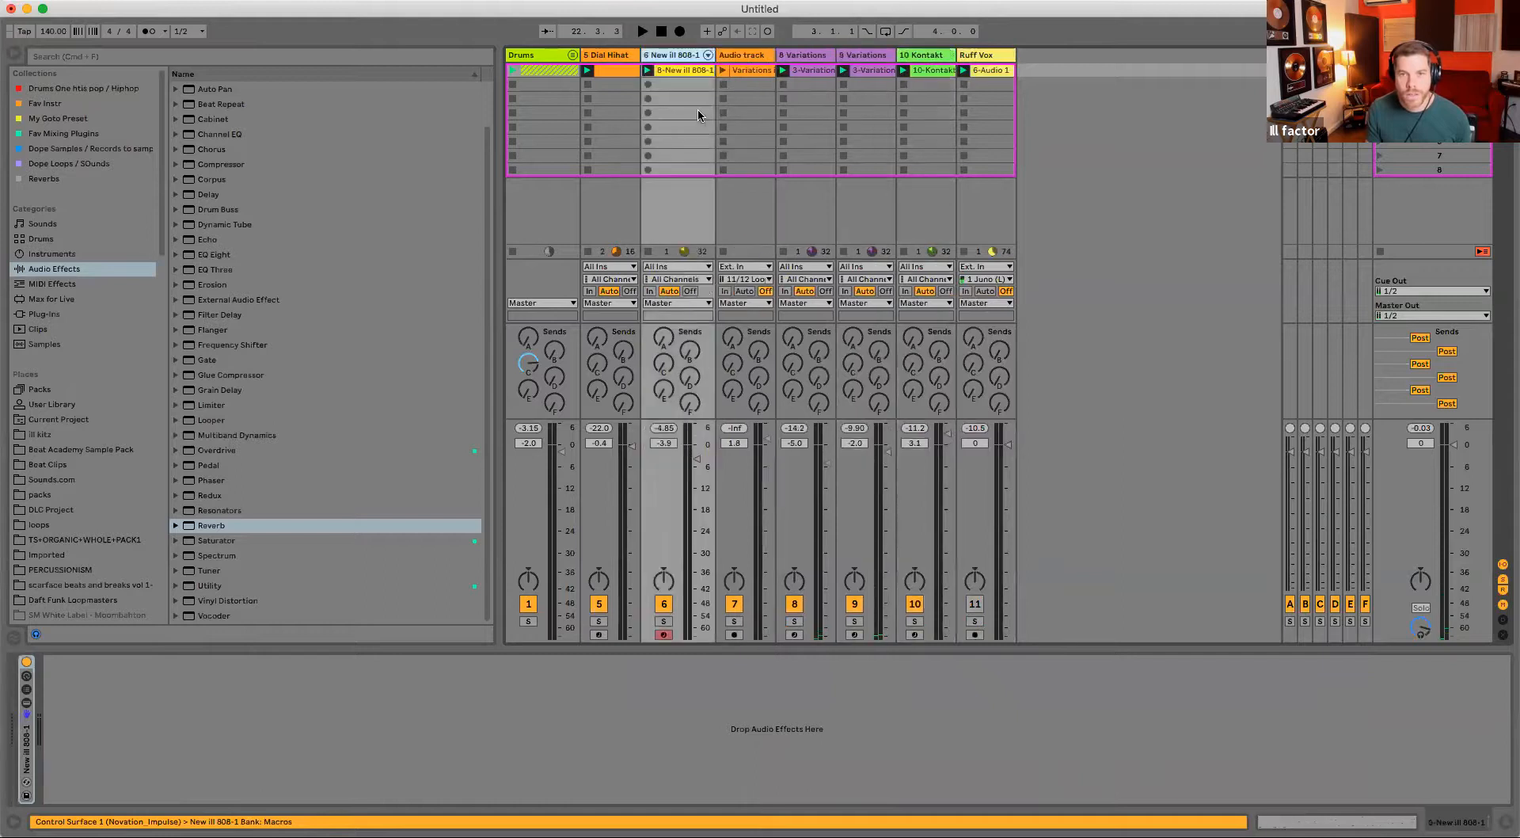
{"action": "key", "text": "space"}
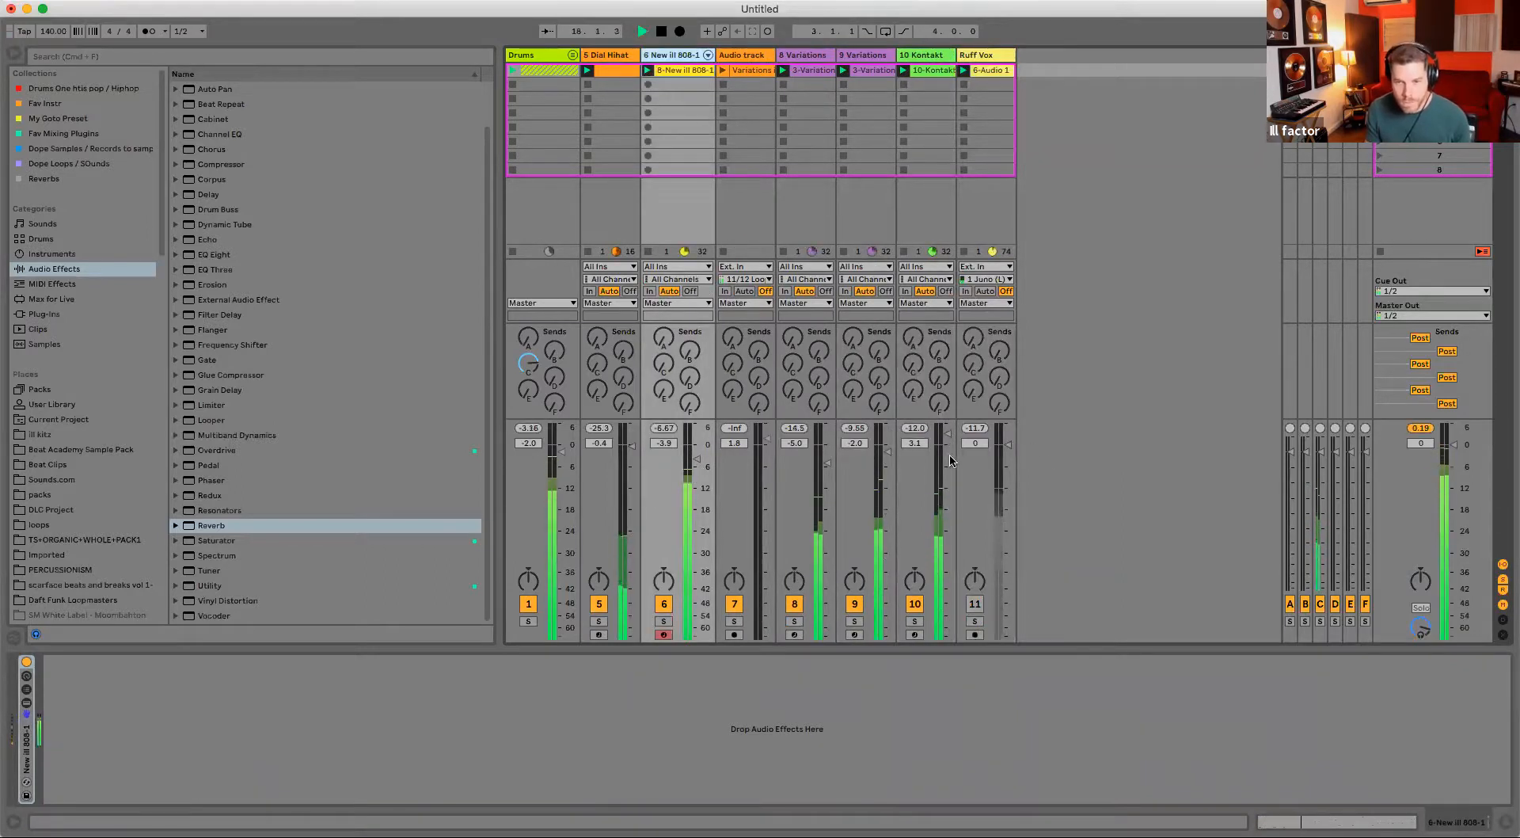
{"action": "left_click_drag", "start_coordinate": [944, 466], "coordinate": [944, 469]}
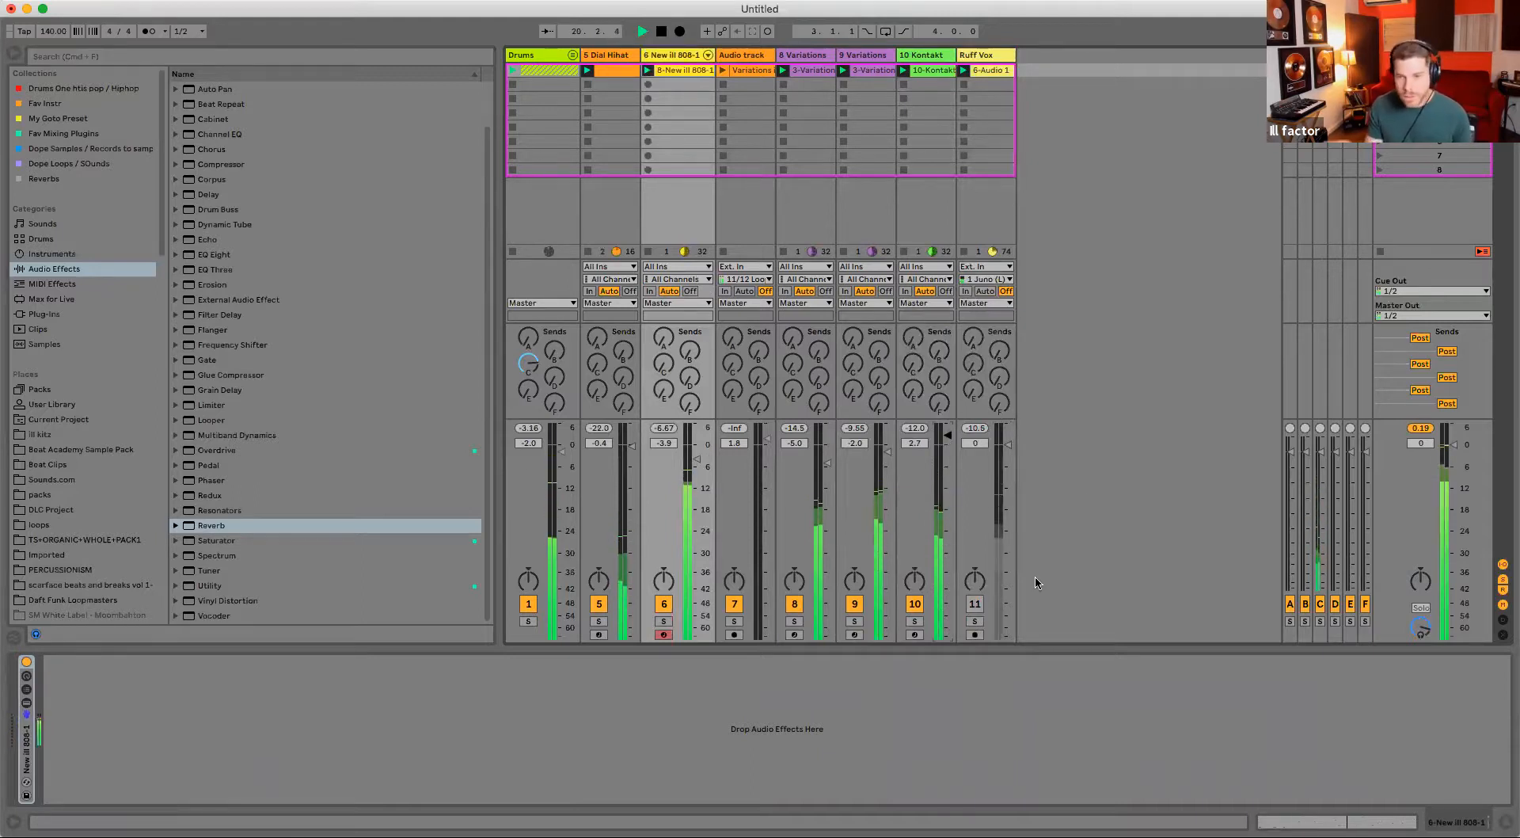
- Solo the Ruff Vox track, open its 6-Audio 1 clip and audition the vocal recording
{"action": "left_click", "coordinate": [975, 621]}
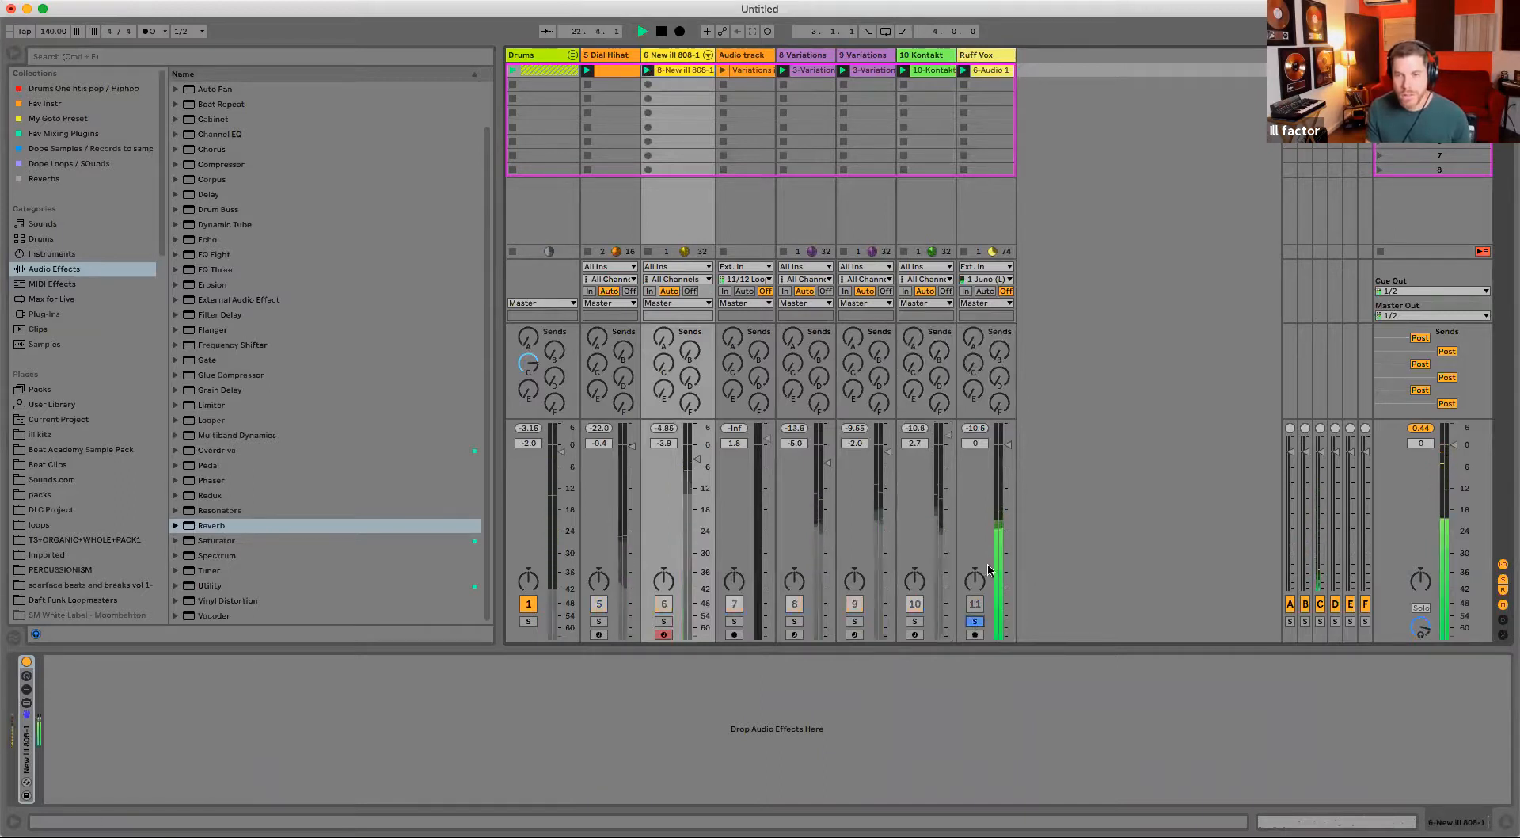
{"action": "left_click", "coordinate": [976, 622]}
{"action": "key", "text": "space"}
{"action": "left_click", "coordinate": [975, 622]}
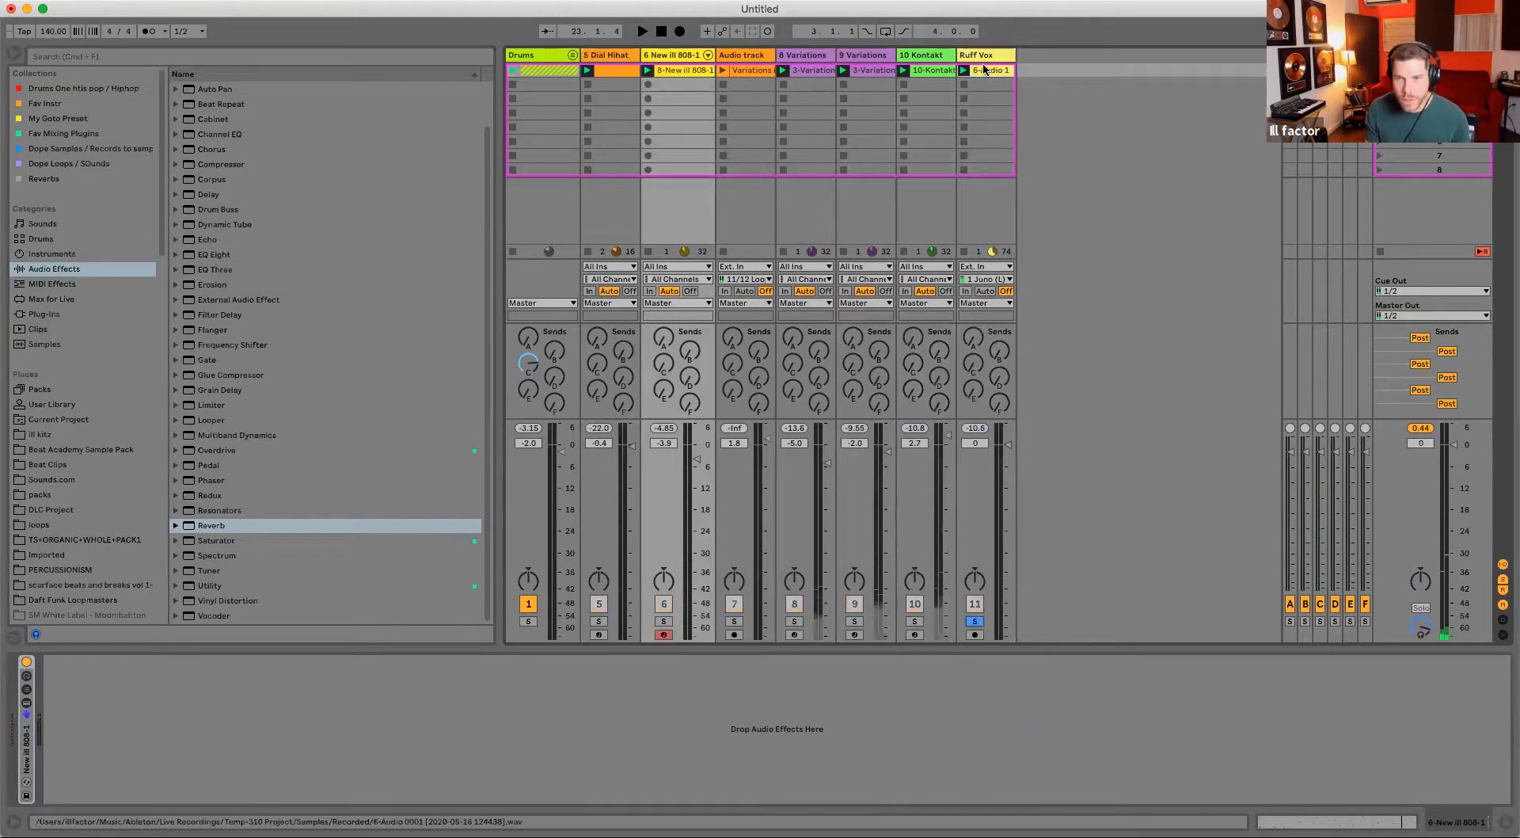
{"action": "left_click", "coordinate": [985, 71]}
{"action": "key", "text": "space"}
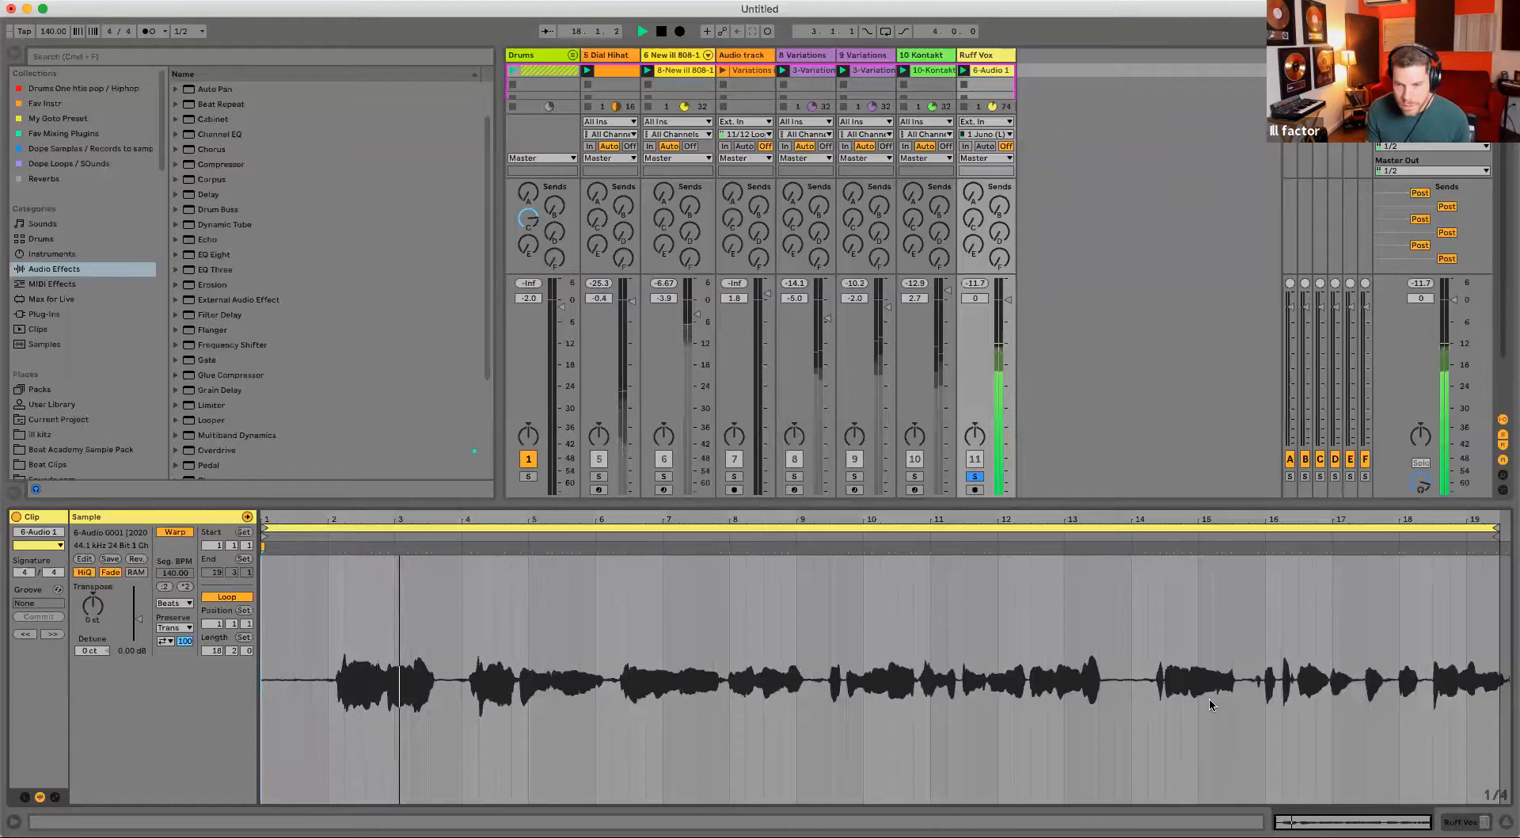
{"action": "left_click", "coordinate": [443, 568]}
{"action": "key", "text": "space"}
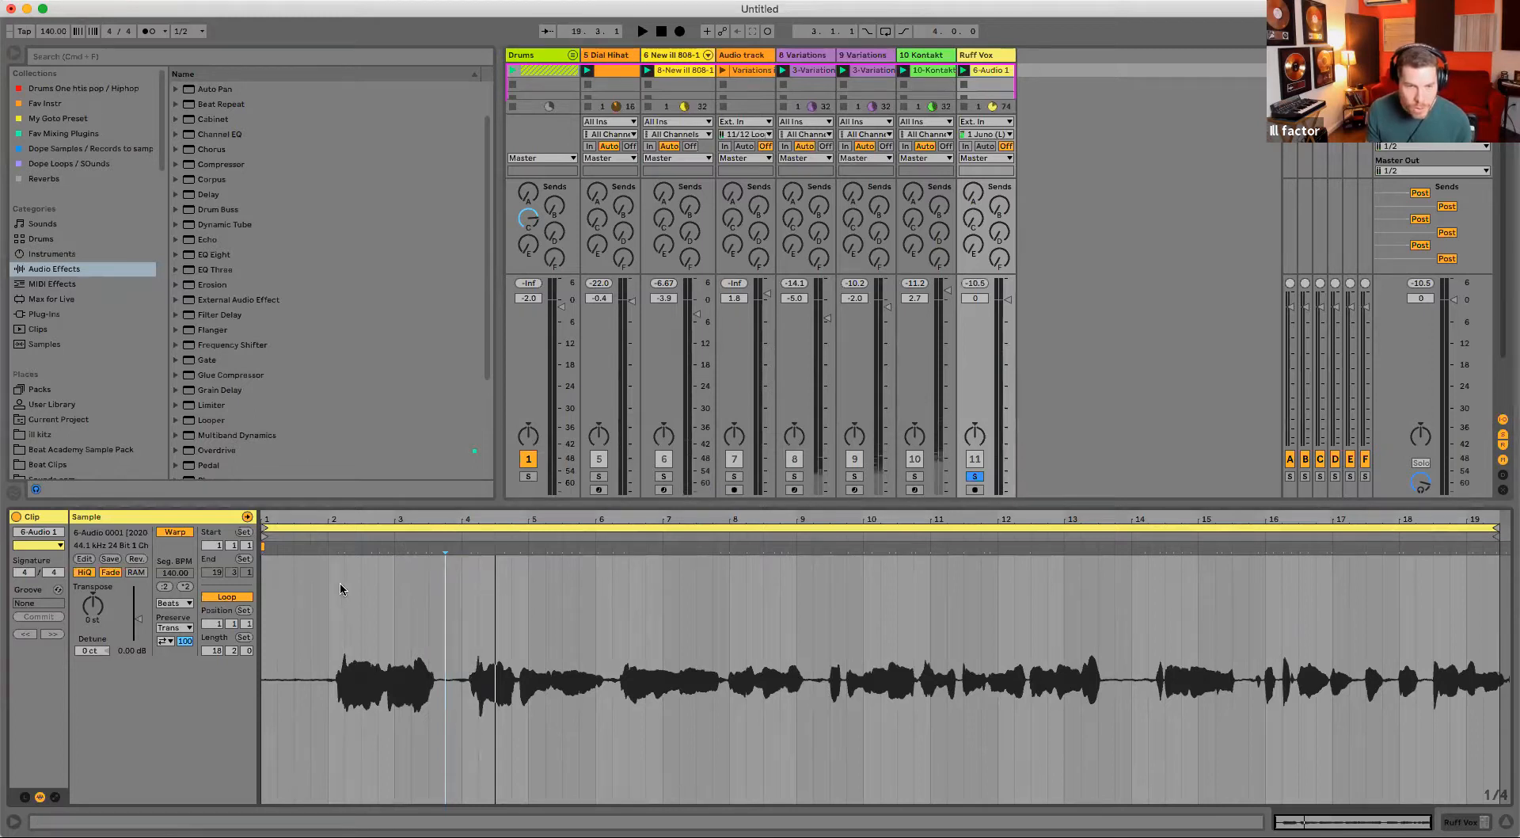
- Audition two-bar loops in the Ruff Vox clip at bars 9 and 15, and set the loop to start at bar 17
{"action": "left_click_drag", "start_coordinate": [265, 529], "coordinate": [930, 626]}
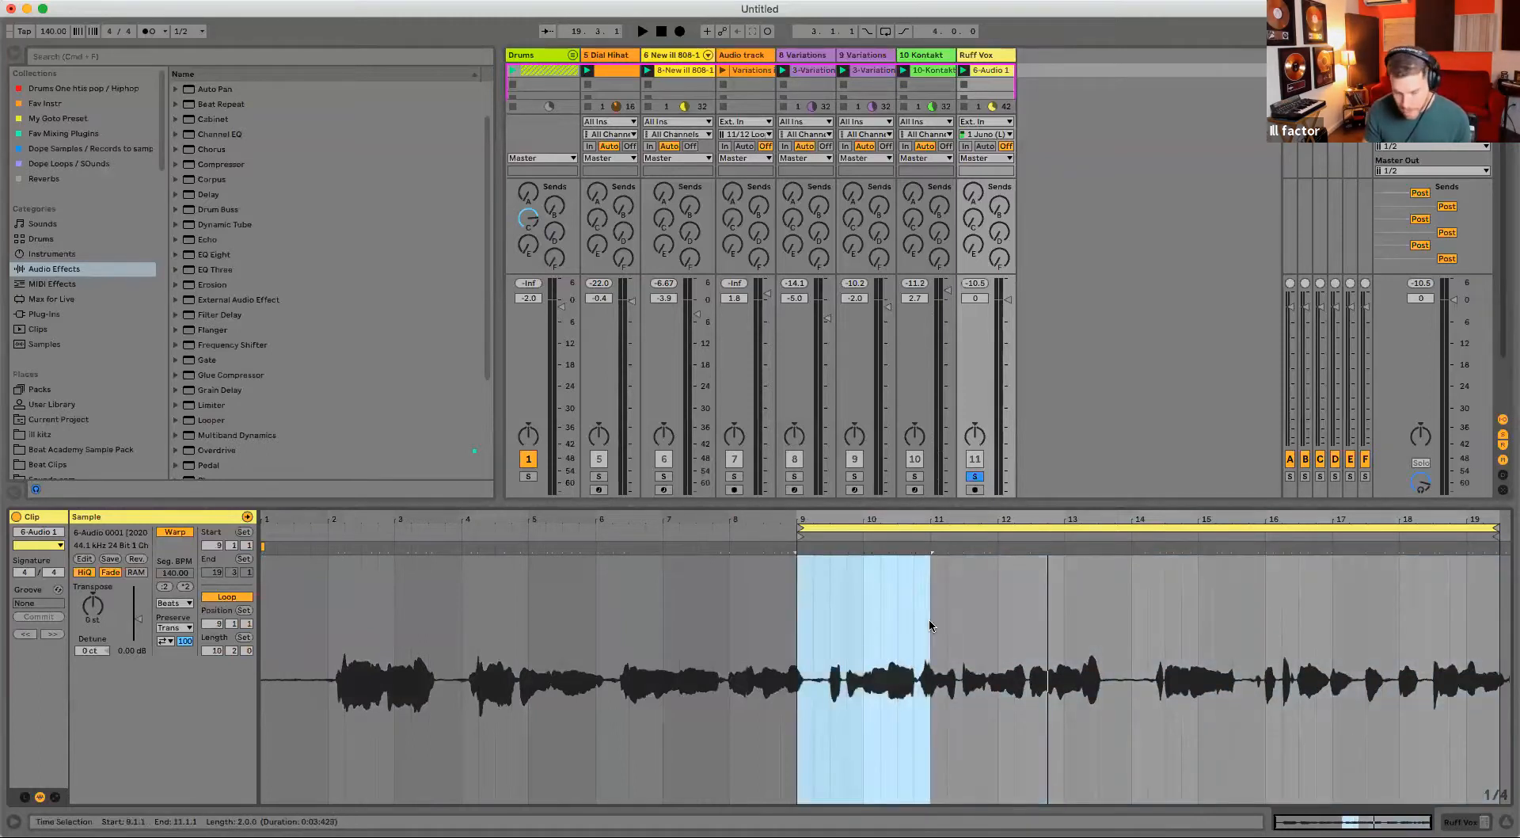
{"action": "key", "text": "super+l"}
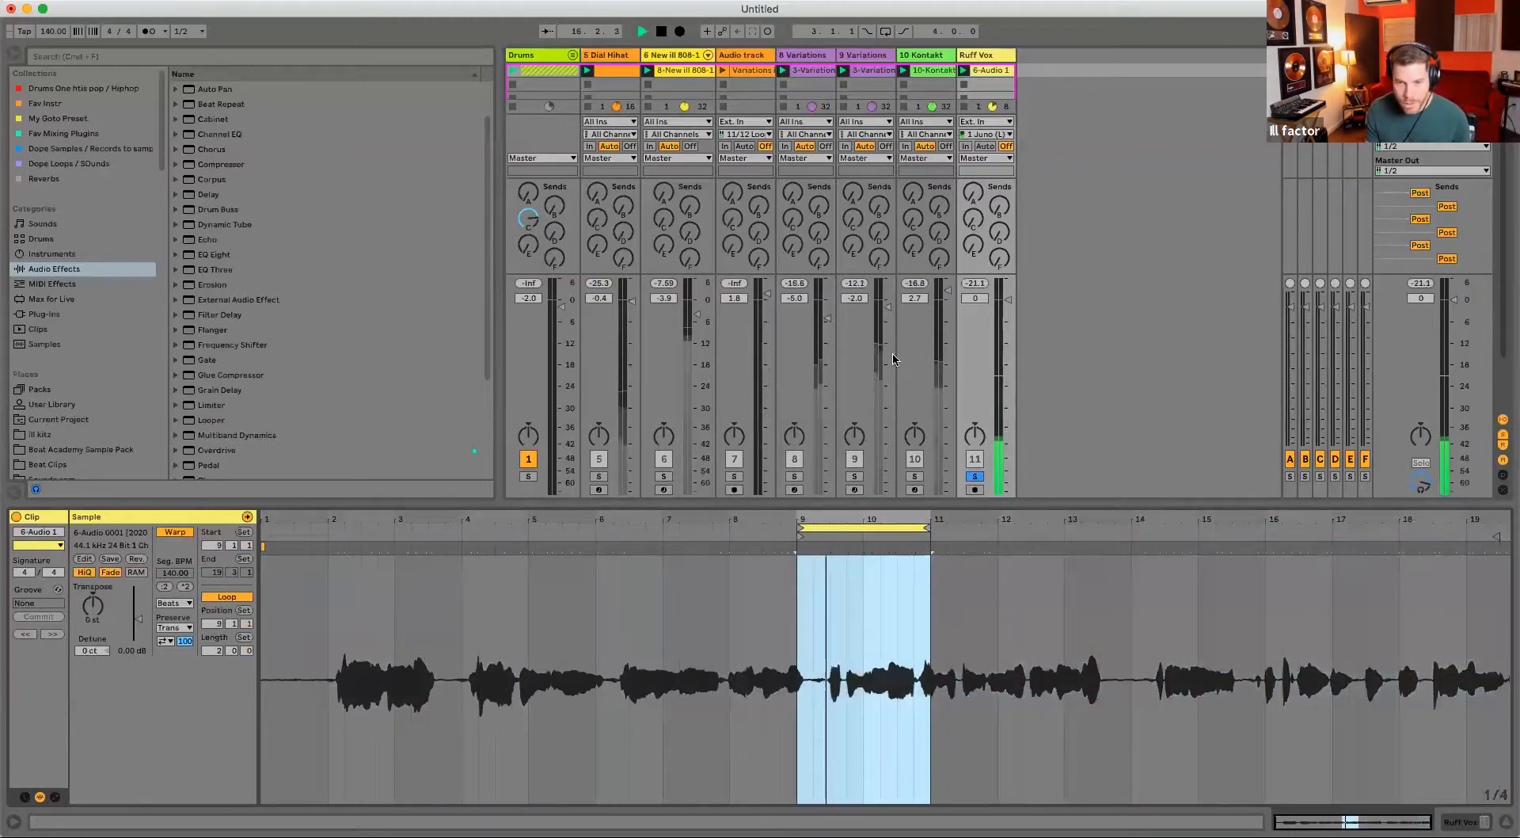
{"action": "key", "text": "space"}
{"action": "left_click_drag", "start_coordinate": [879, 529], "coordinate": [1286, 548]}
{"action": "key", "text": "space"}
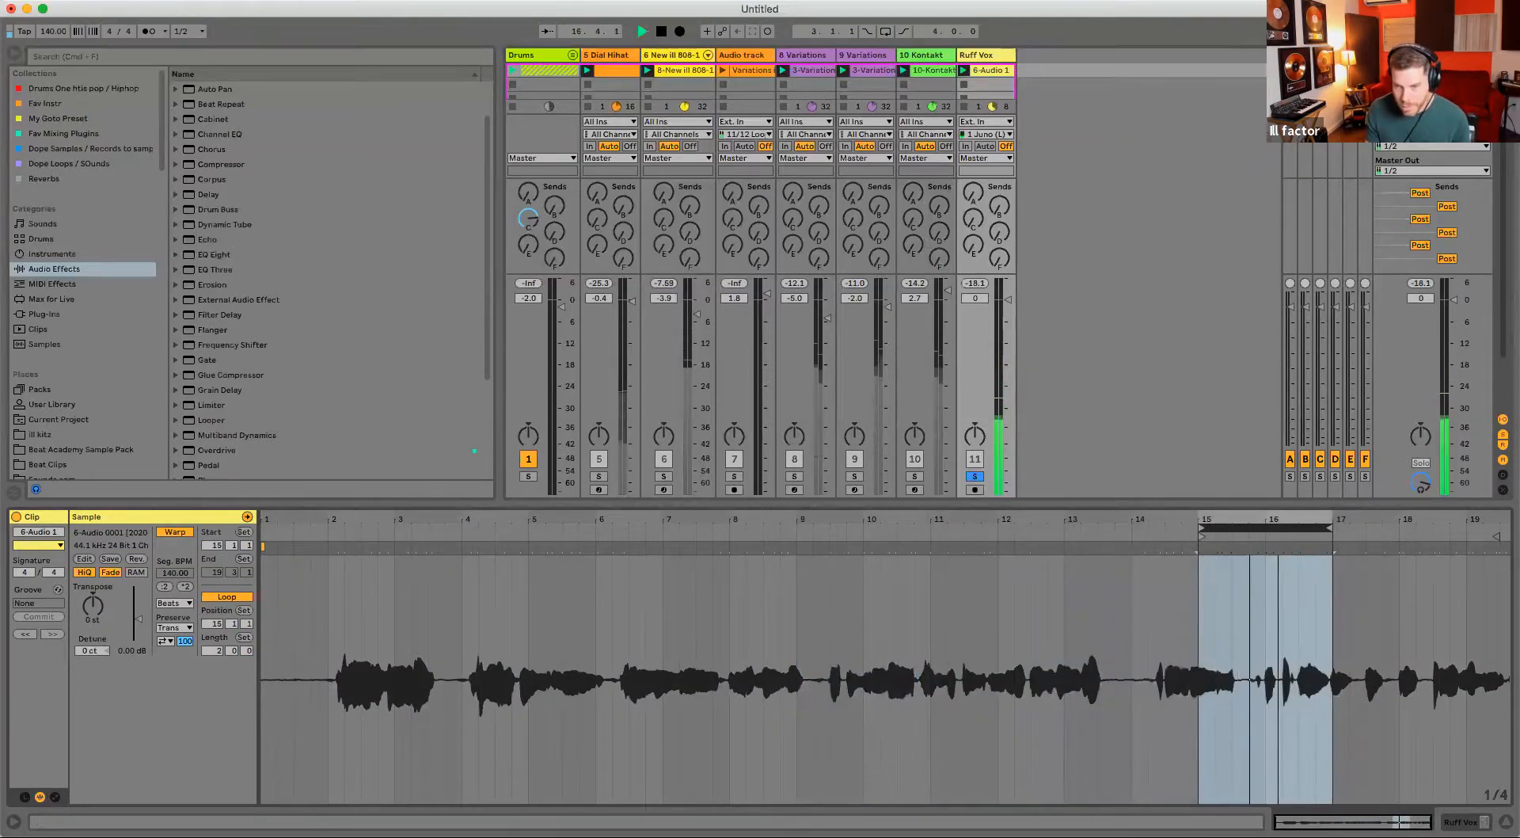
{"action": "left_click_drag", "start_coordinate": [1273, 531], "coordinate": [1413, 532]}
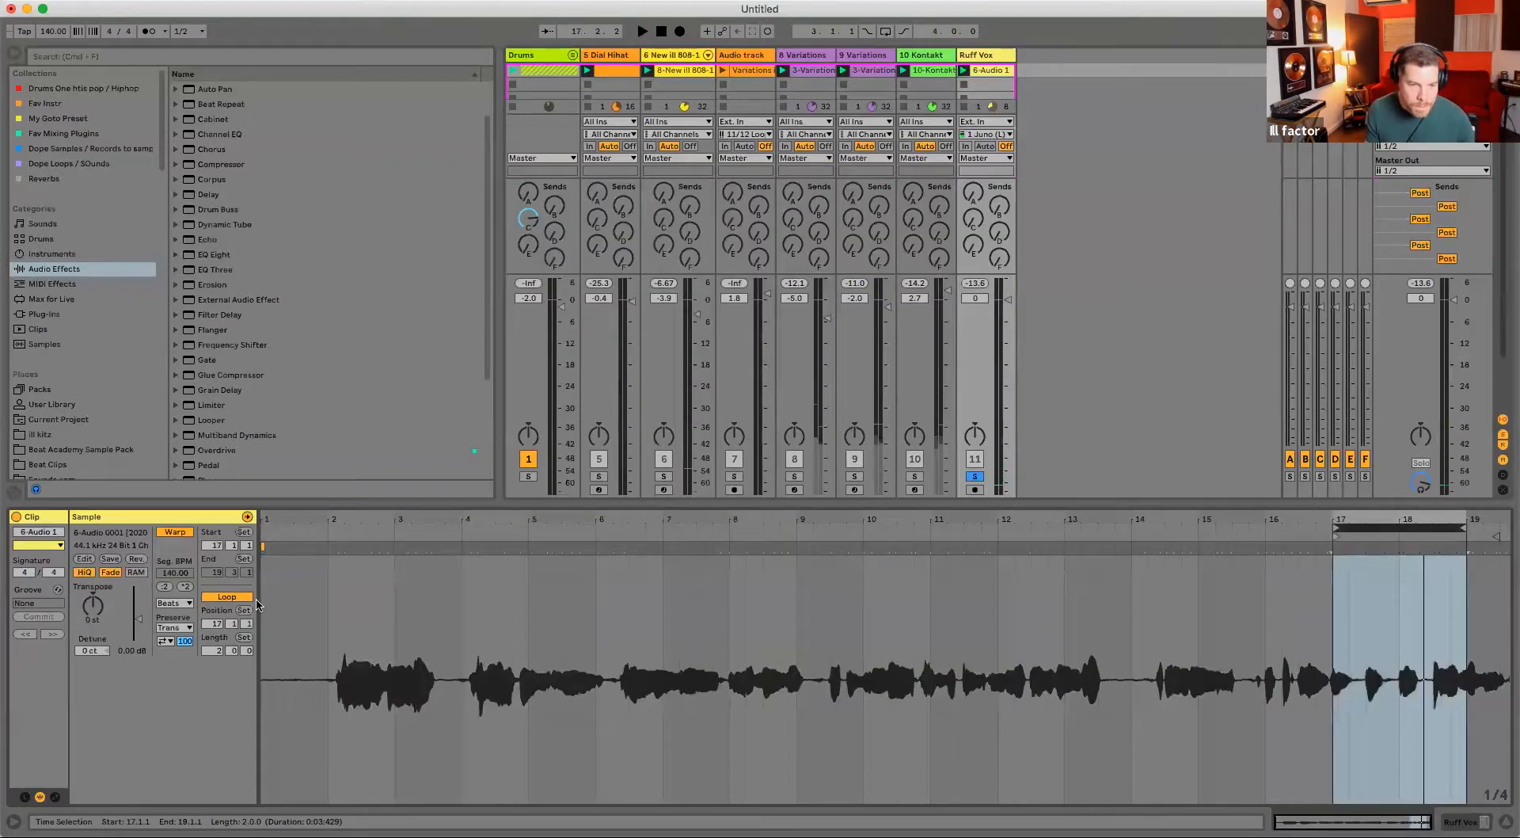
- Set the Ruff Vox clip's warp mode to Complex Pro, transpose it up 12 st and play it
{"action": "left_click", "coordinate": [174, 603]}
{"action": "left_click", "coordinate": [184, 675]}
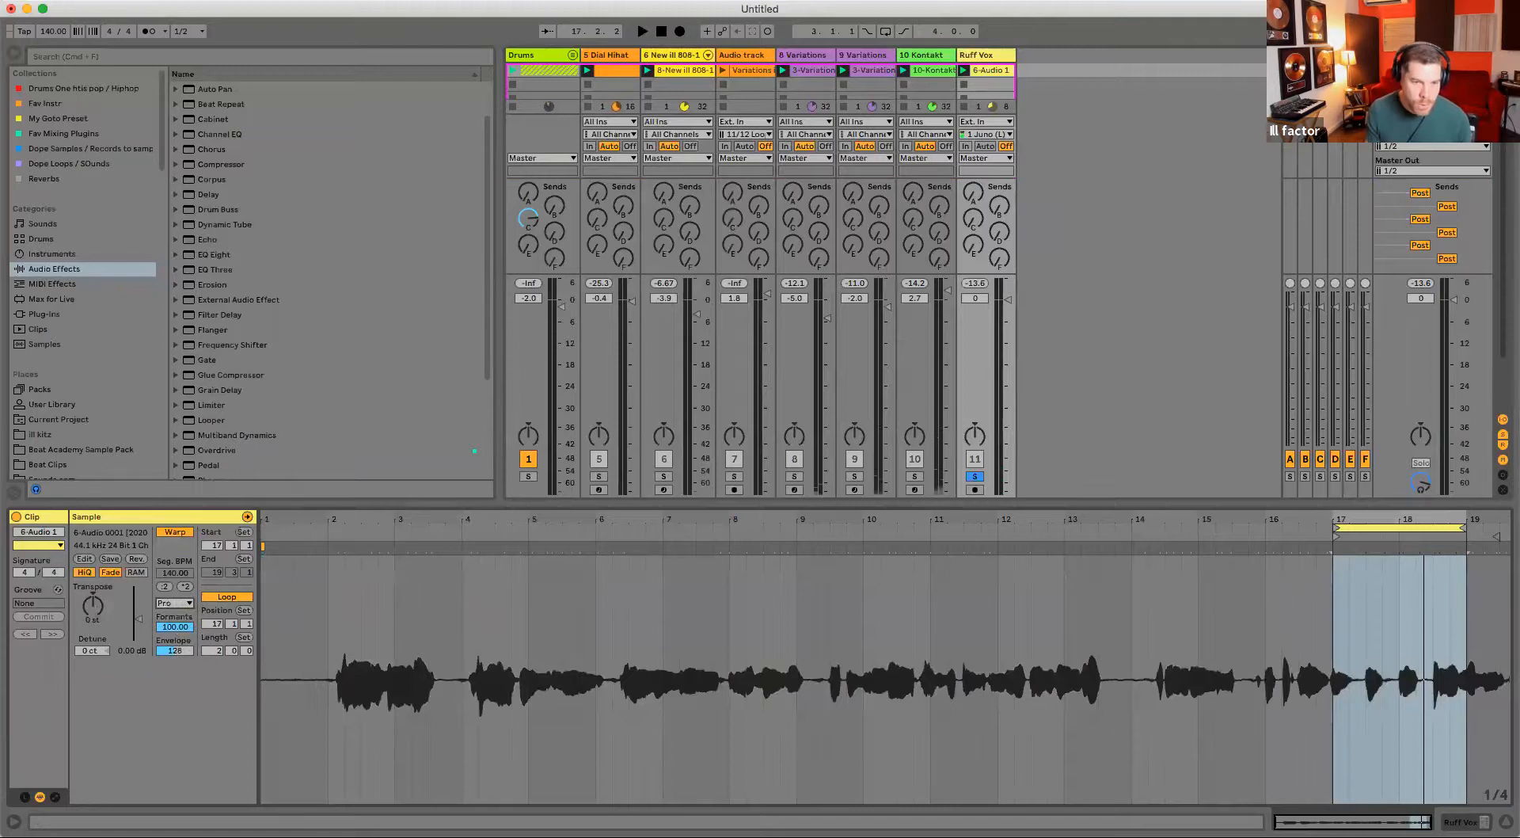
{"action": "left_click", "coordinate": [92, 606]}
{"action": "type", "text": "12"}
{"action": "key", "text": "Return"}
{"action": "key", "text": "space"}
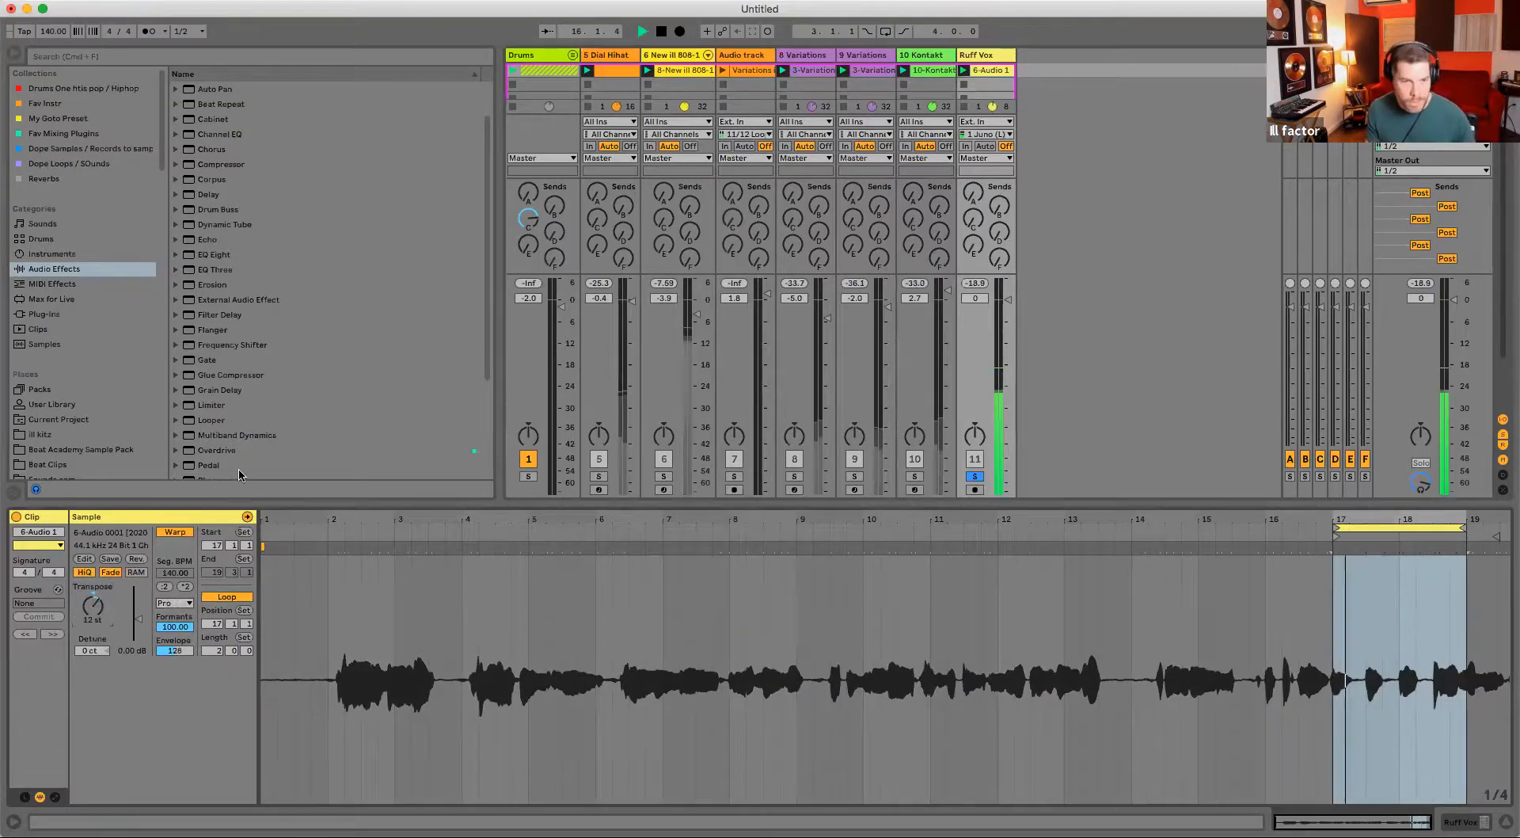
- Copy the Kontakt track's Reverb and Compressor after the Utility on the Ruff Vox track and audition the vocal
{"action": "key", "text": "shift+Tab"}
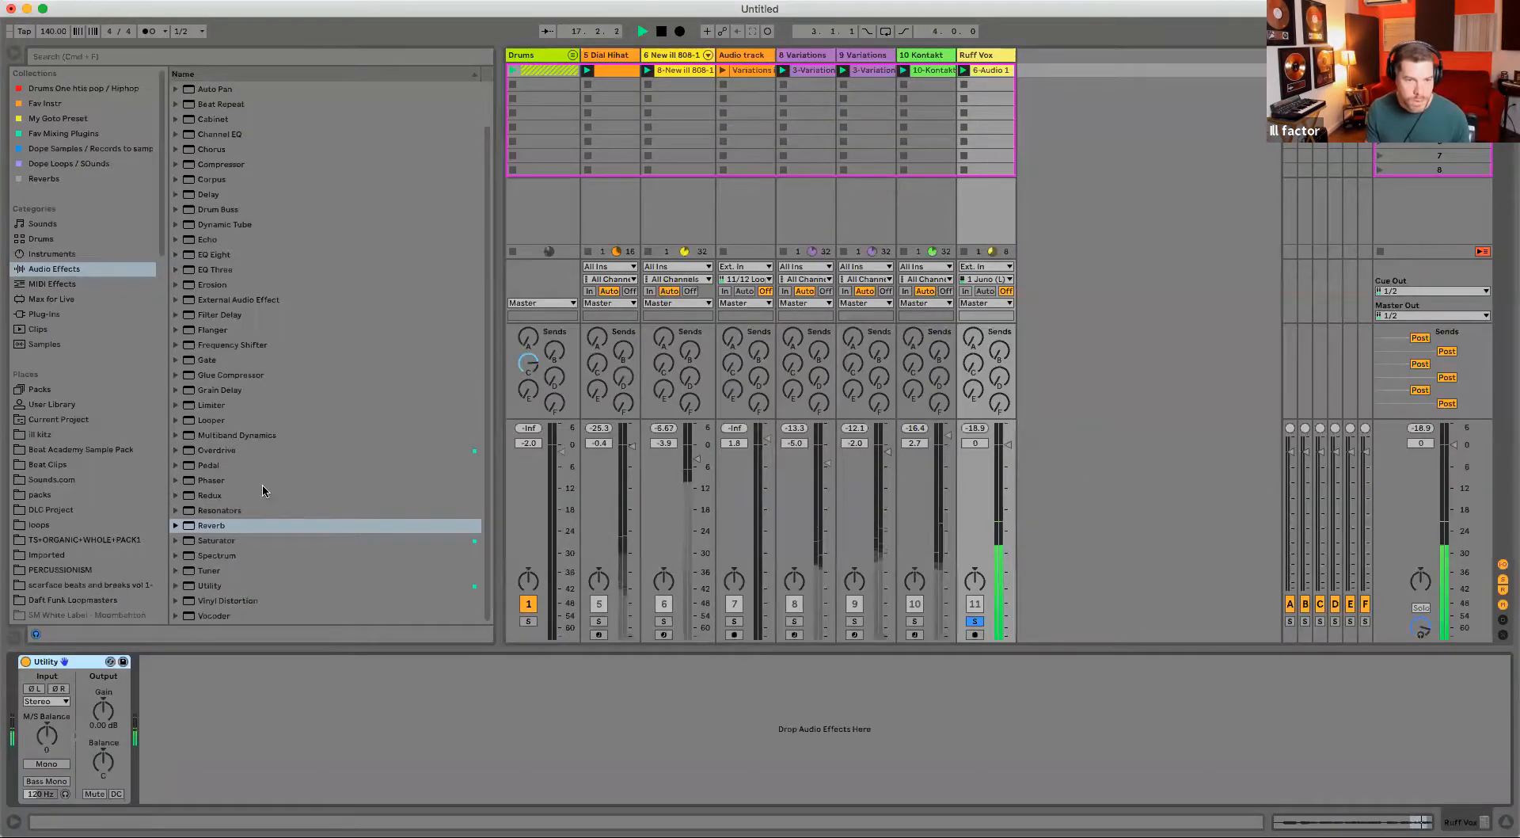
{"action": "key", "text": "space"}
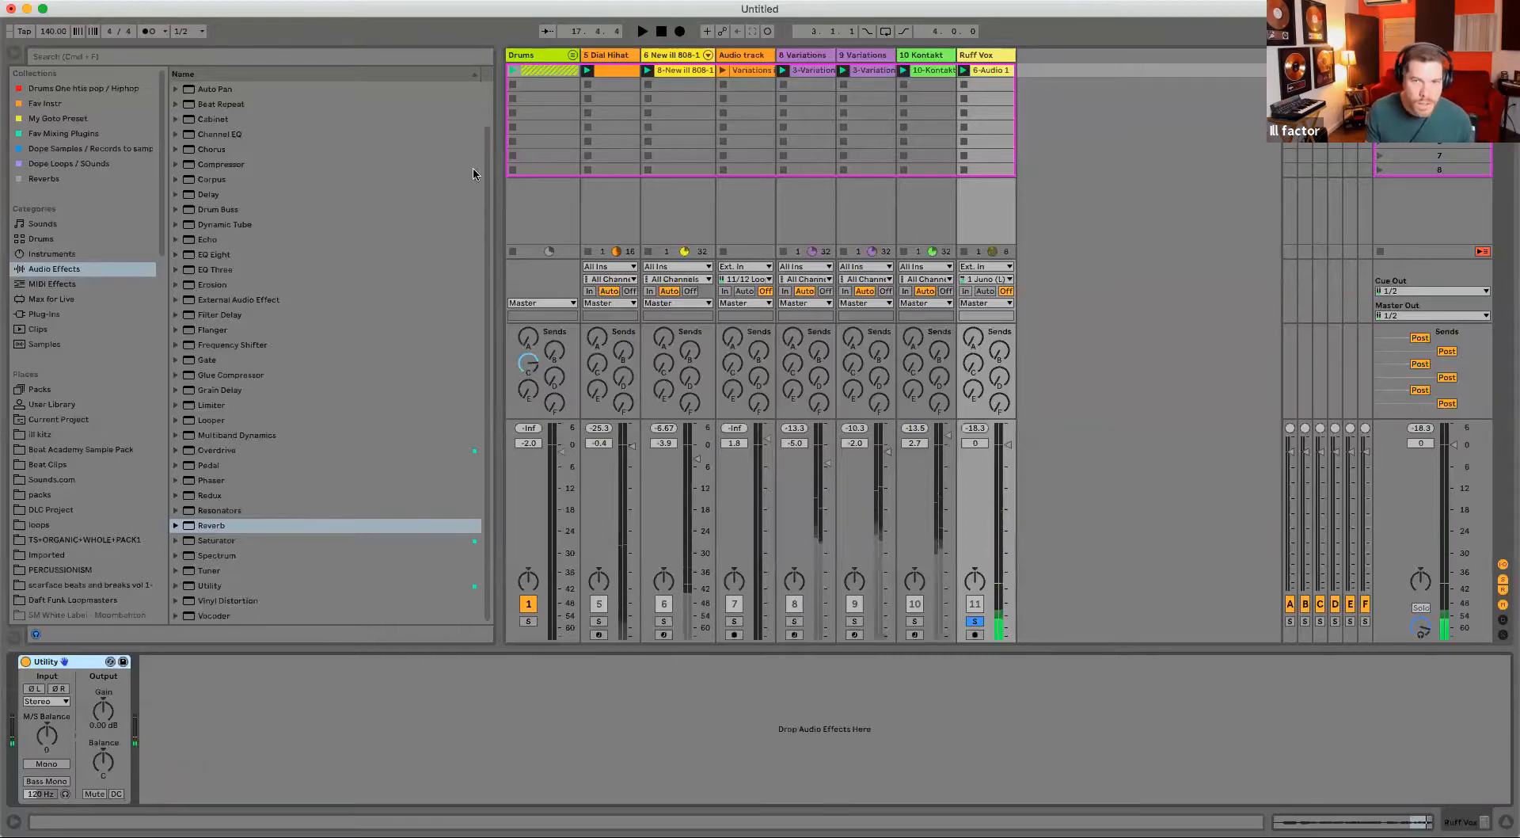
{"action": "left_click", "coordinate": [932, 57]}
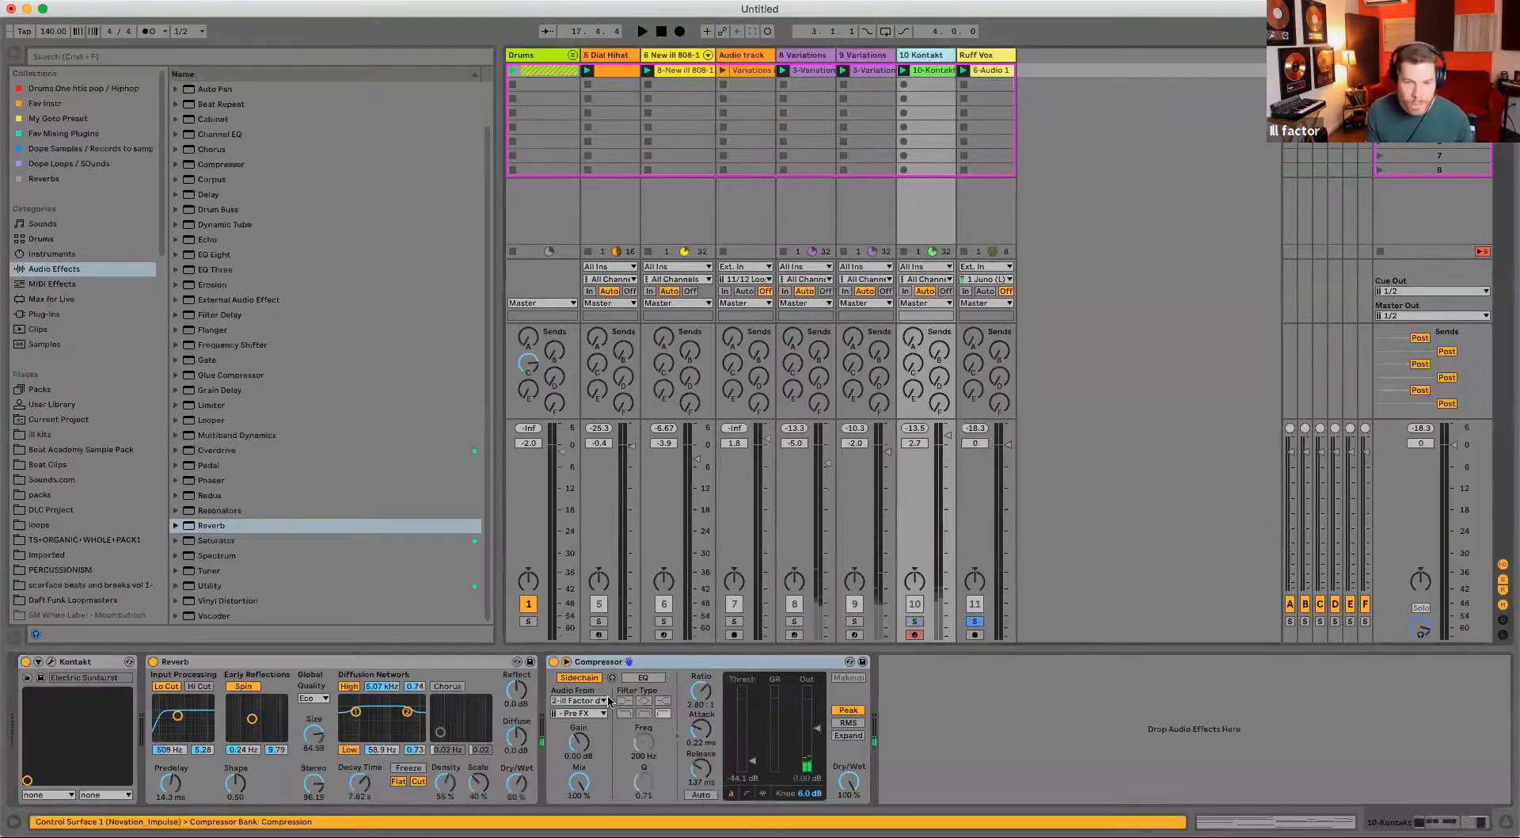
{"action": "left_click", "coordinate": [659, 663]}
{"action": "left_click", "coordinate": [412, 668]}
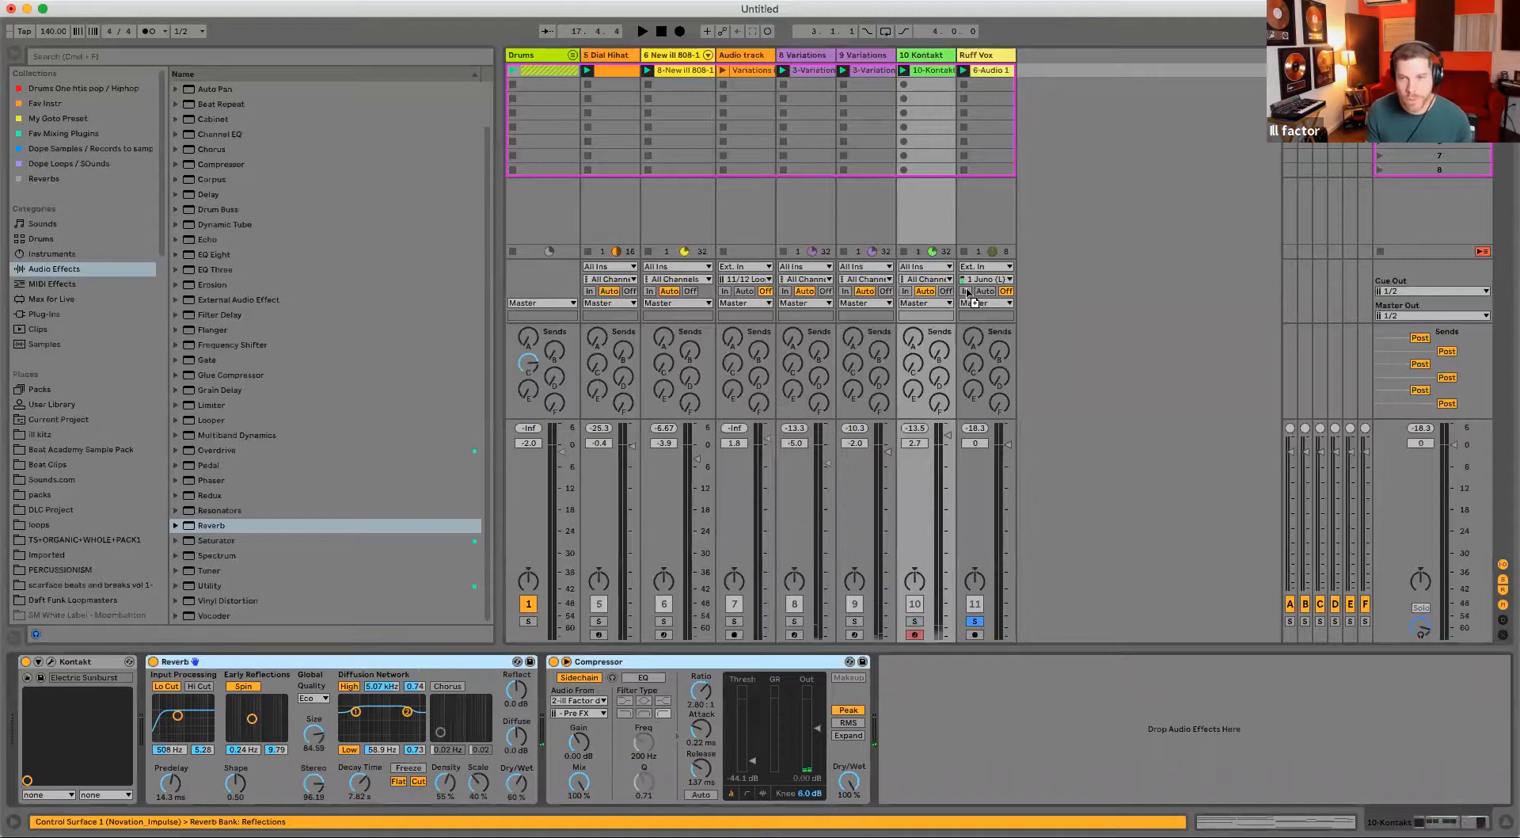
{"action": "left_click", "coordinate": [987, 213]}
{"action": "key", "text": "space"}
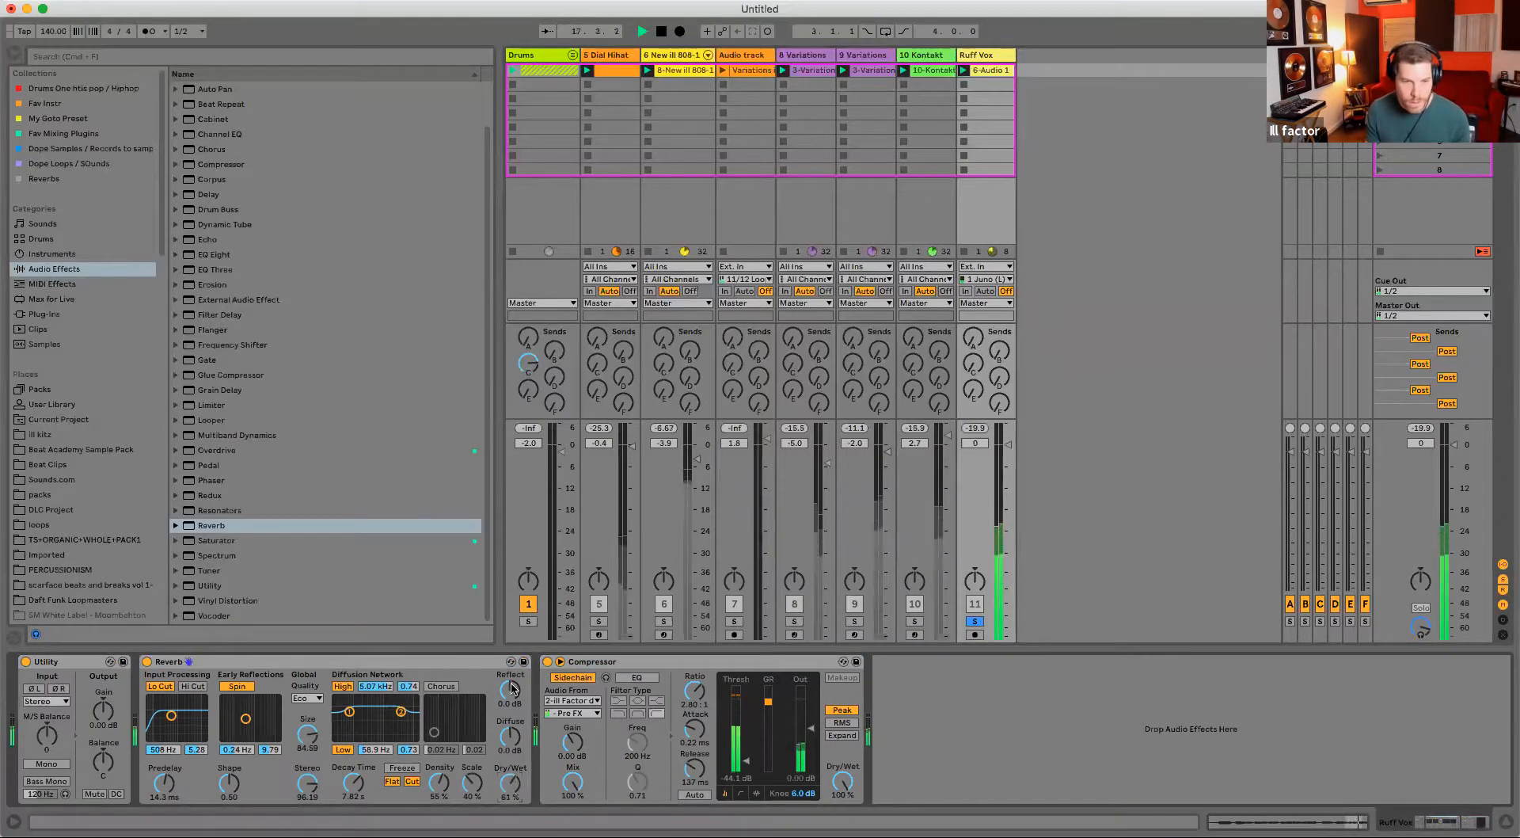
{"action": "key", "text": "space"}
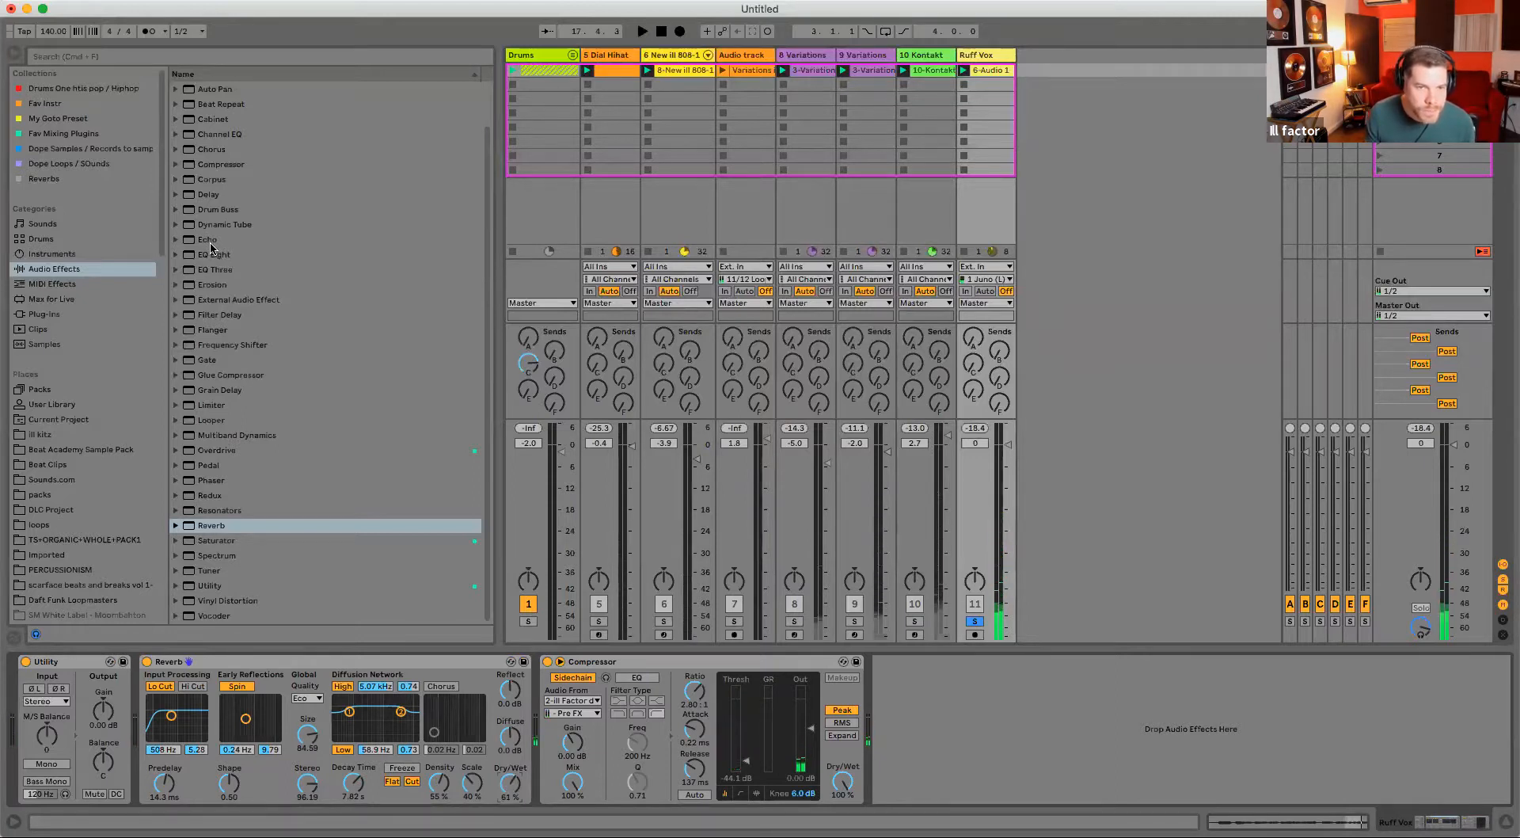
- Add Auto Pan and Chorus between the Reverb and Compressor on the Ruff Vox track, with Auto Pan before Chorus
{"action": "left_click_drag", "start_coordinate": [215, 182], "coordinate": [451, 466]}
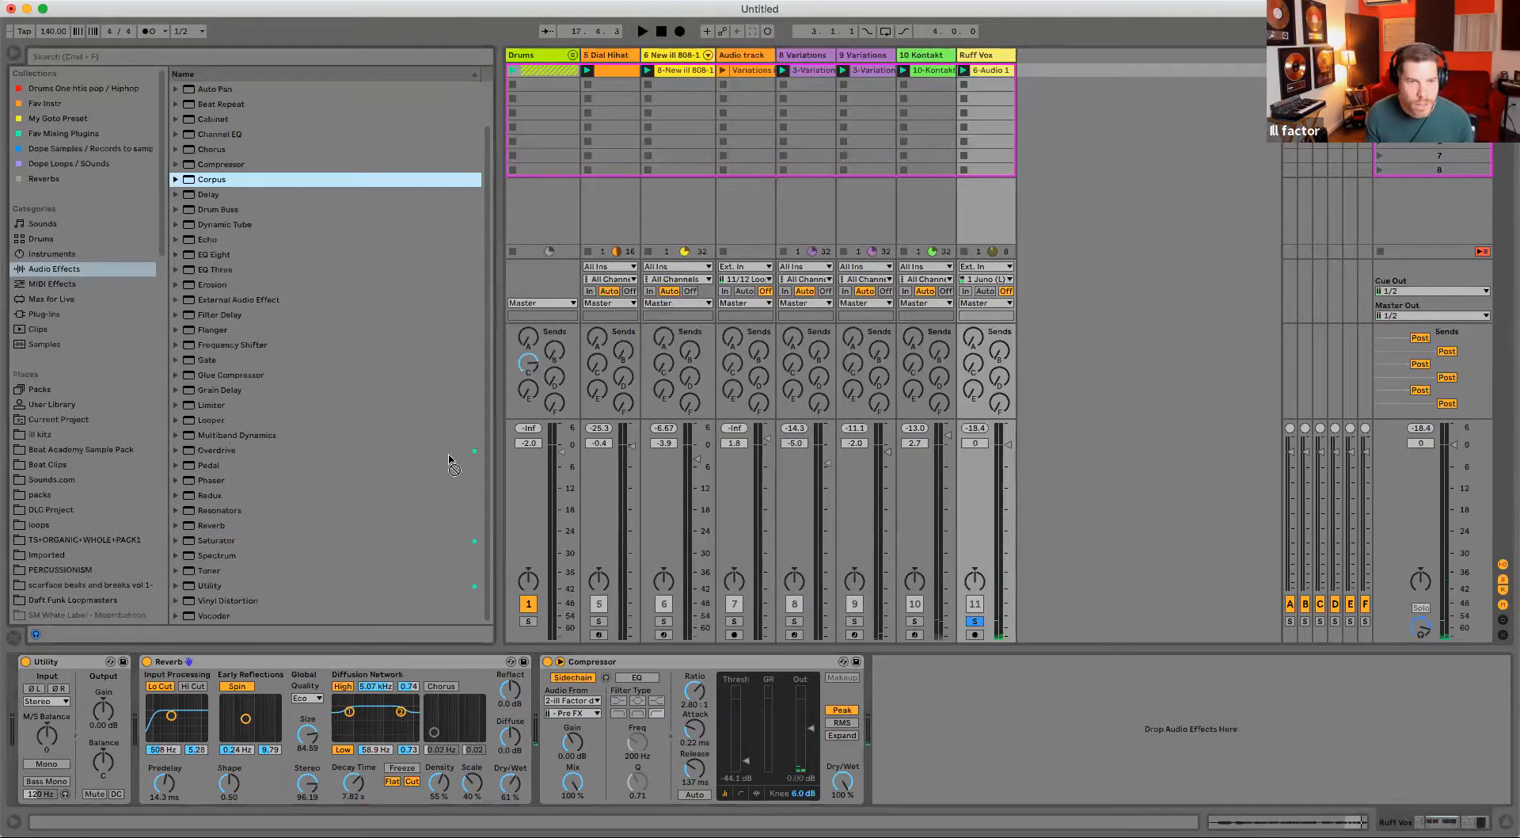
{"action": "mouse_move", "coordinate": [209, 156]}
{"action": "left_mouse_down"}
{"action": "mouse_move", "coordinate": [485, 516]}
{"action": "mouse_move", "coordinate": [569, 736]}
{"action": "left_mouse_up"}
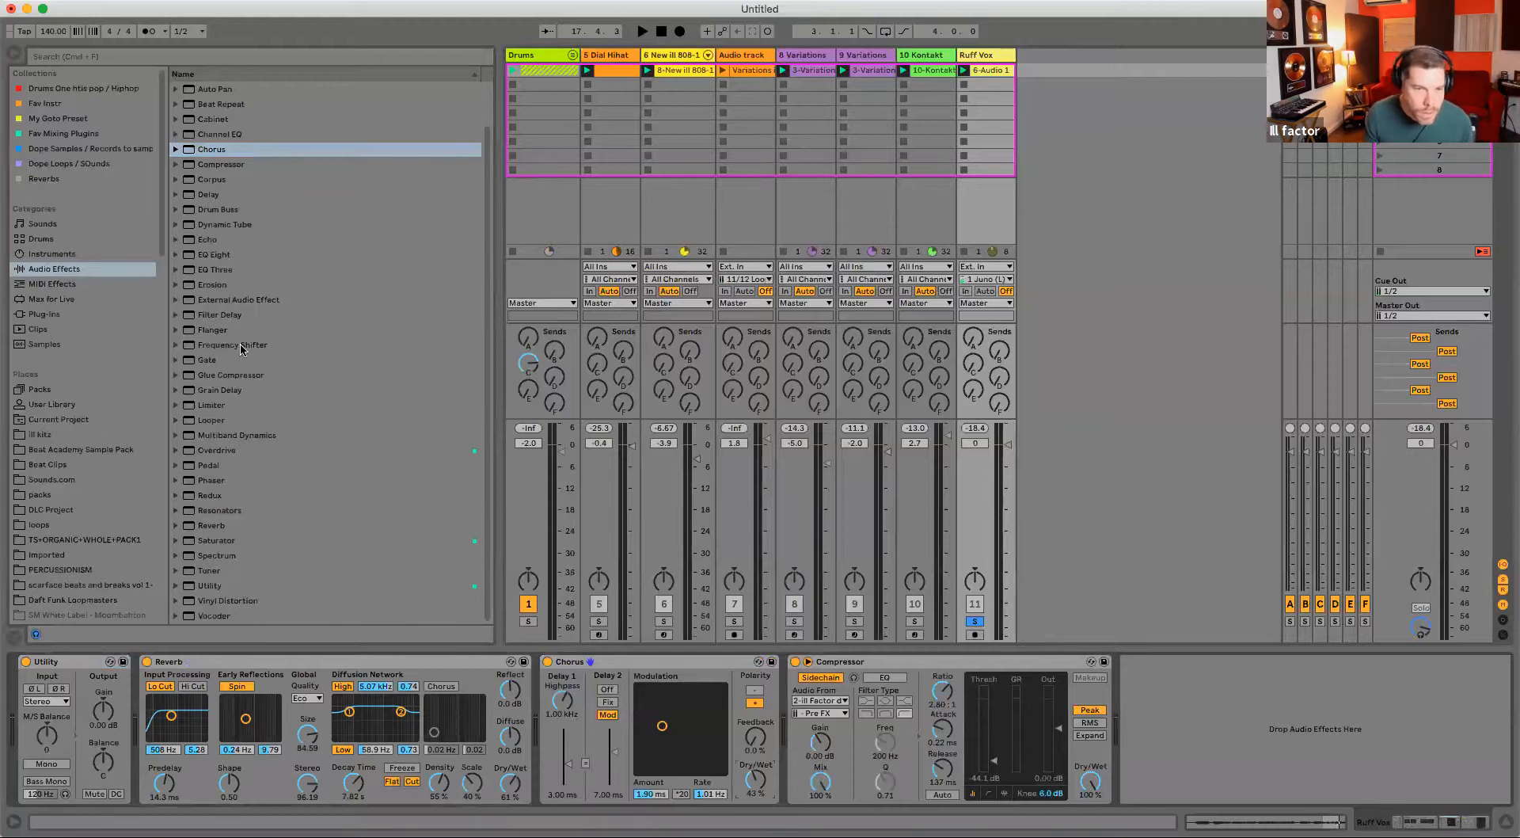
{"action": "left_click", "coordinate": [204, 89]}
{"action": "left_click_drag", "start_coordinate": [447, 657], "coordinate": [525, 714]}
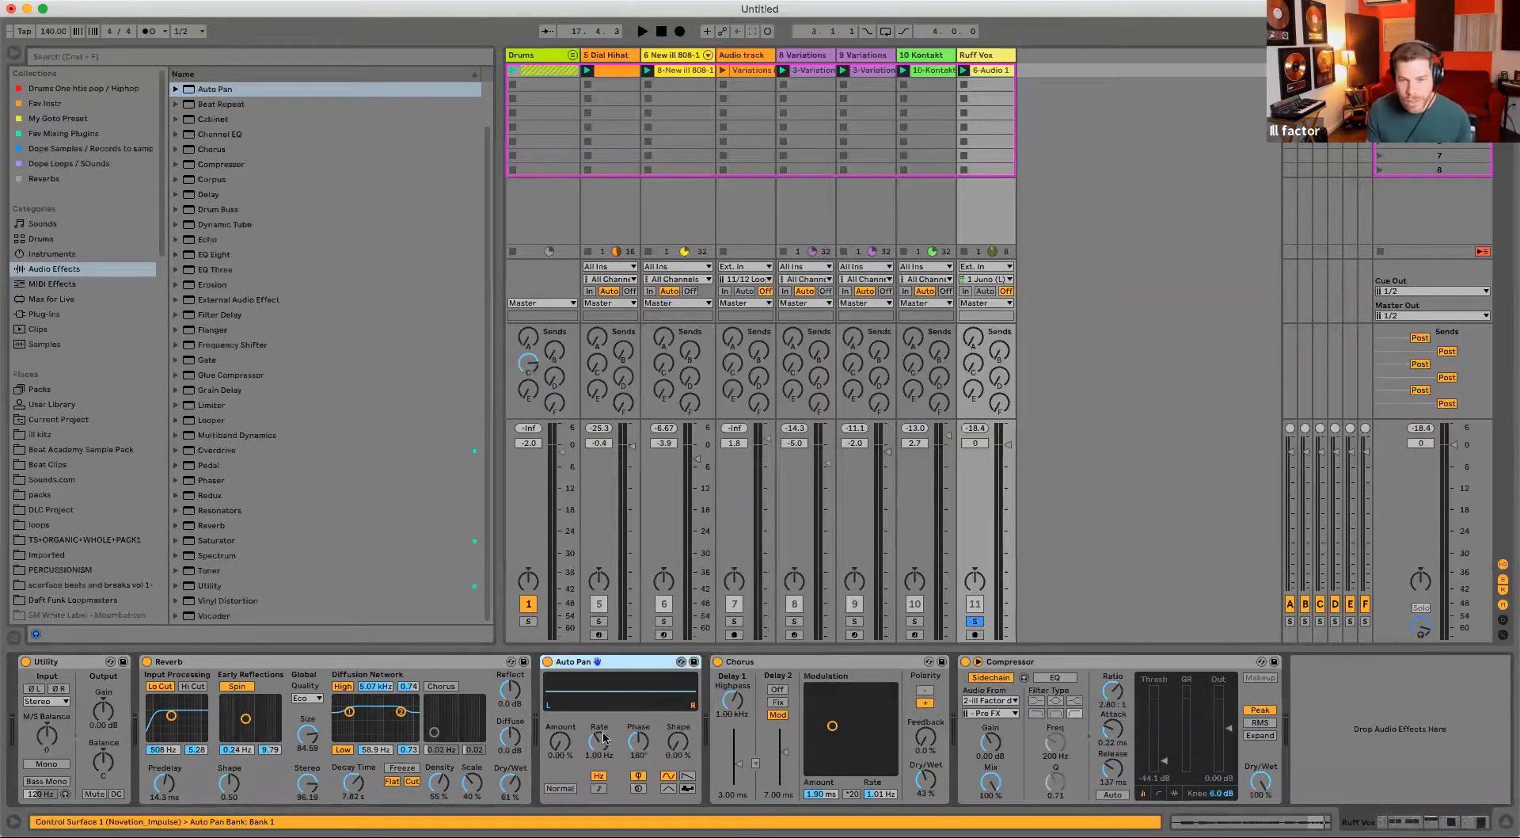
- Sync the Auto Pan rate to the tempo at 1/8, set its amount to 100% and audition the vocal
{"action": "left_click", "coordinate": [599, 787]}
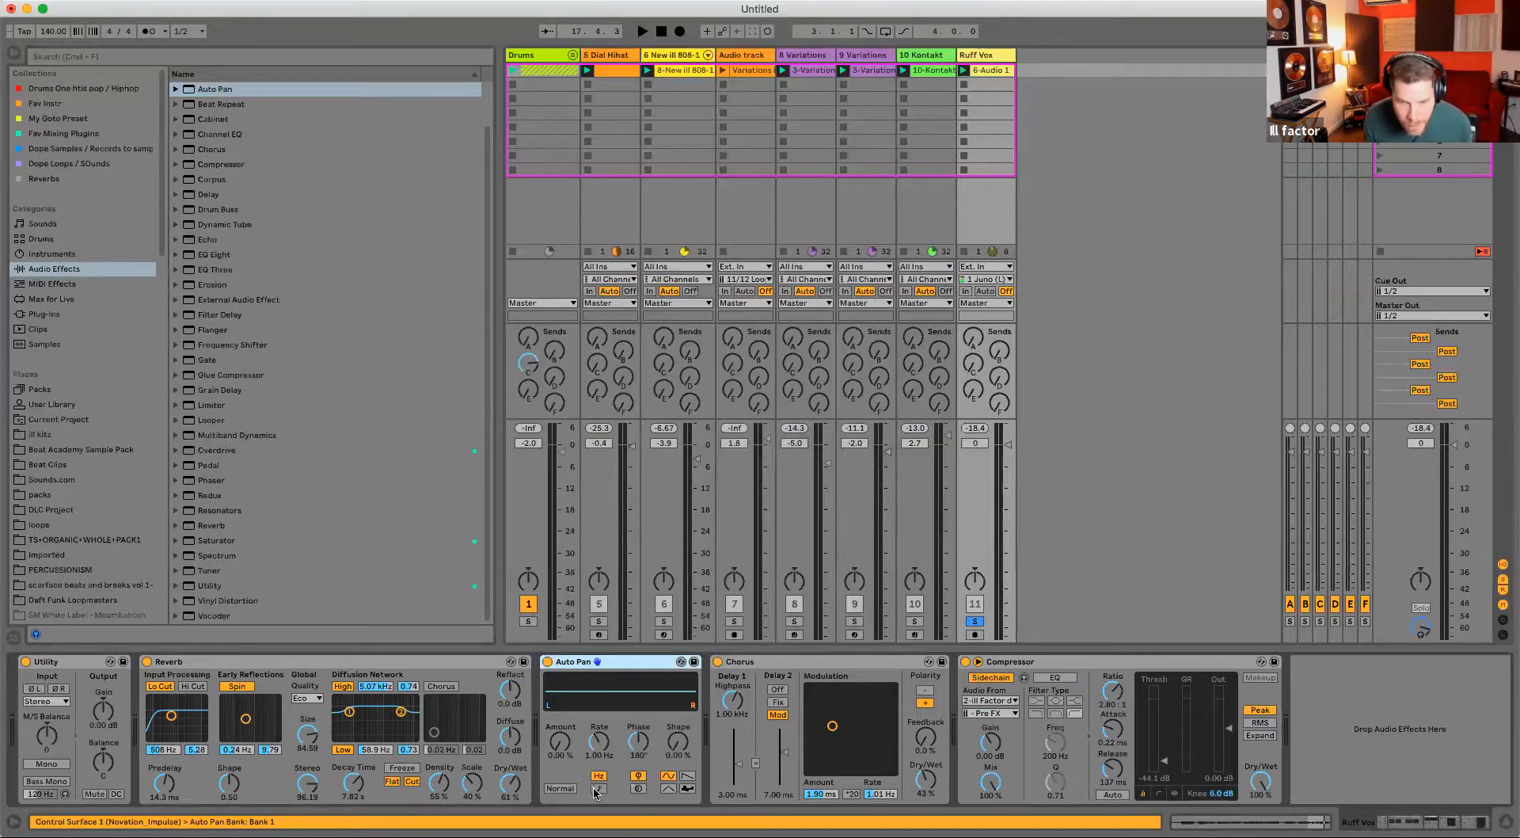
{"action": "left_click_drag", "start_coordinate": [556, 739], "coordinate": [599, 730]}
{"action": "key", "text": "space"}
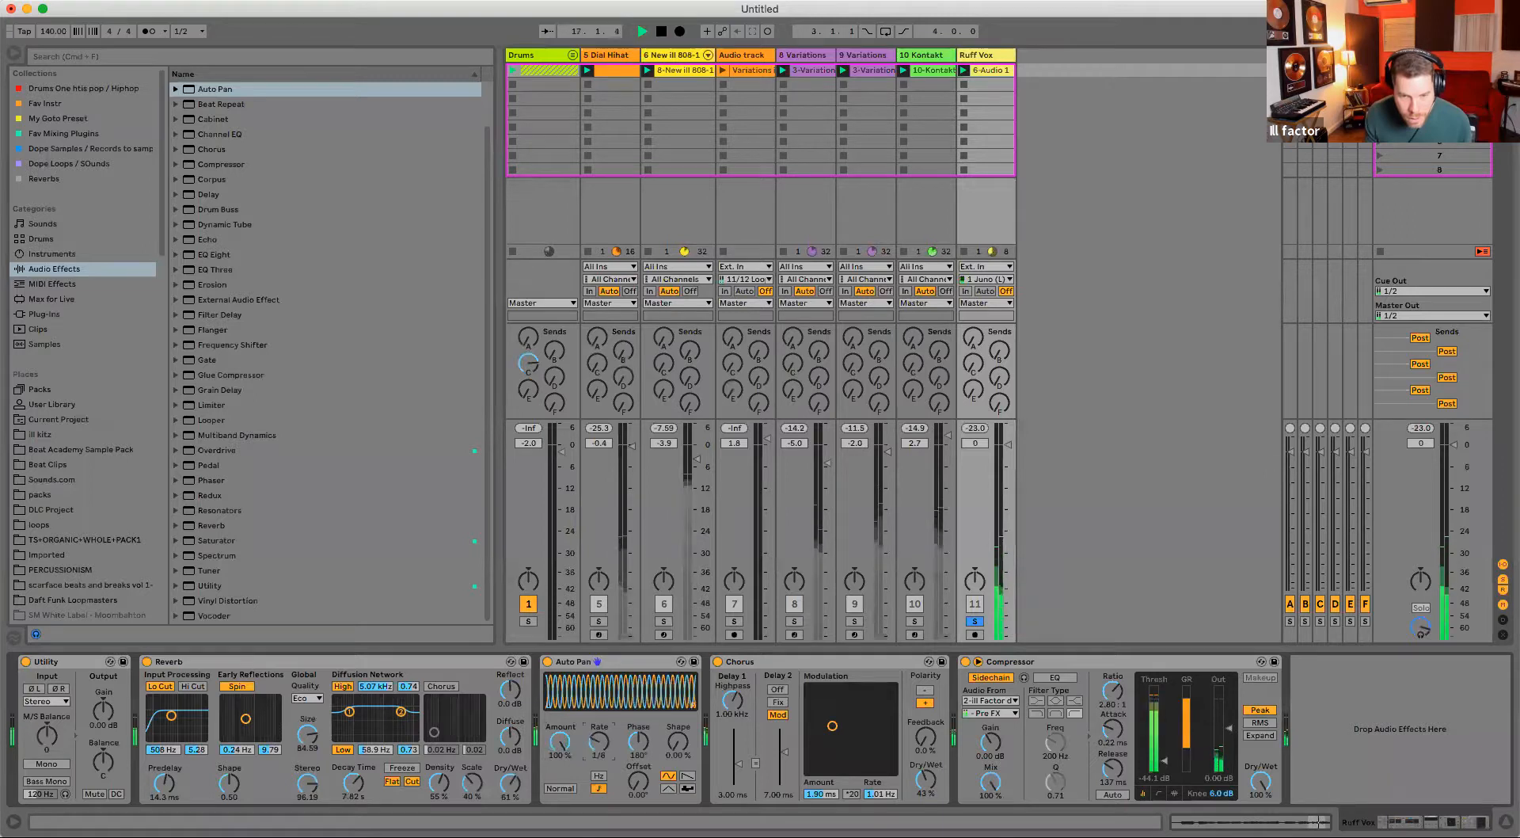
{"action": "key", "text": "space"}
- Set the Auto Pan phase to 0° and shape to 100%, and shift its offset to about 57.1° during playback
{"action": "left_click_drag", "start_coordinate": [638, 741], "coordinate": [638, 816]}
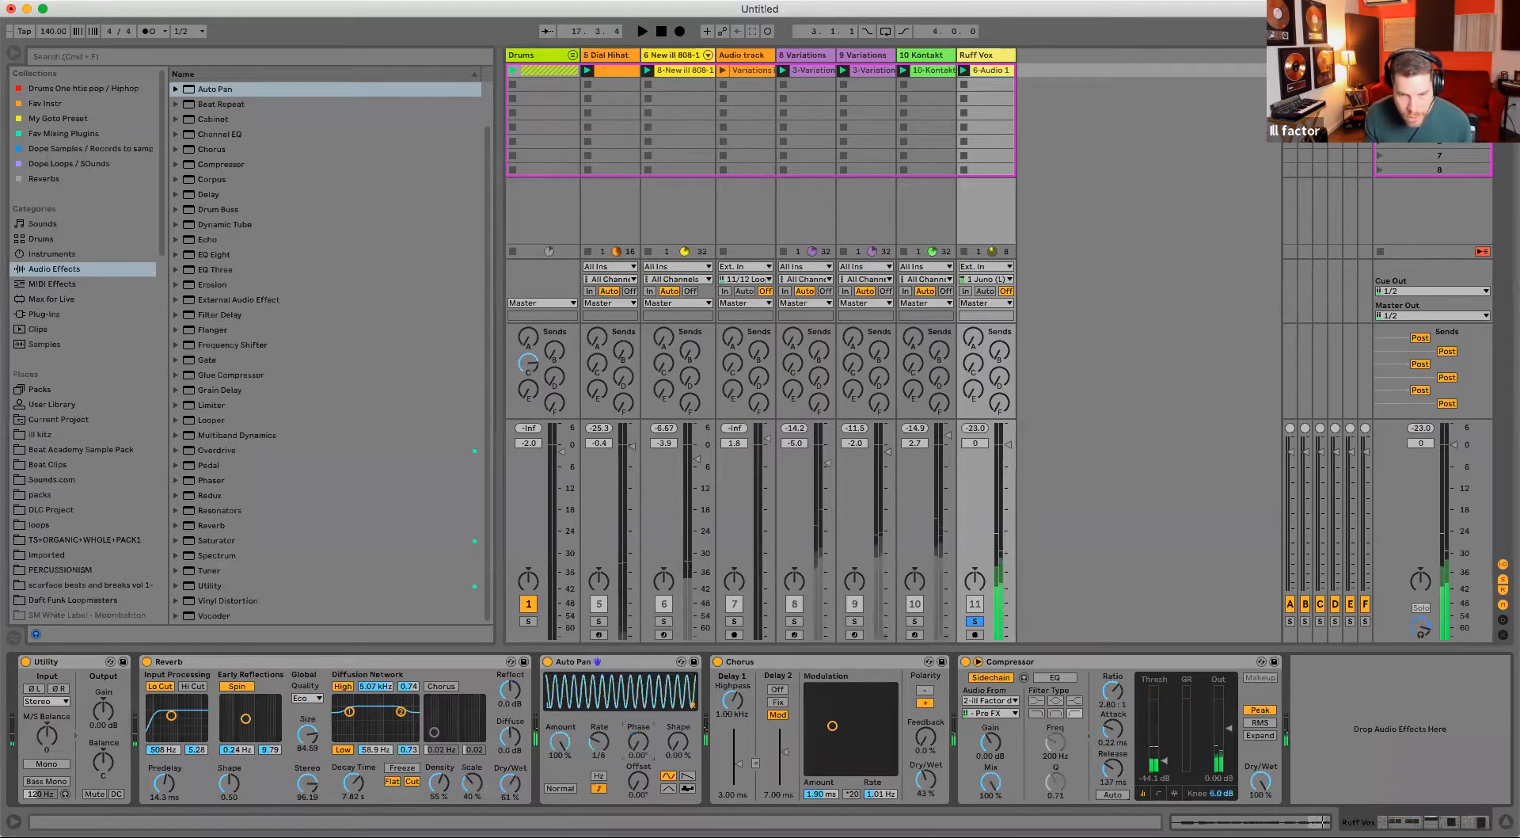
{"action": "left_click_drag", "start_coordinate": [676, 757], "coordinate": [676, 669]}
{"action": "key", "text": "space"}
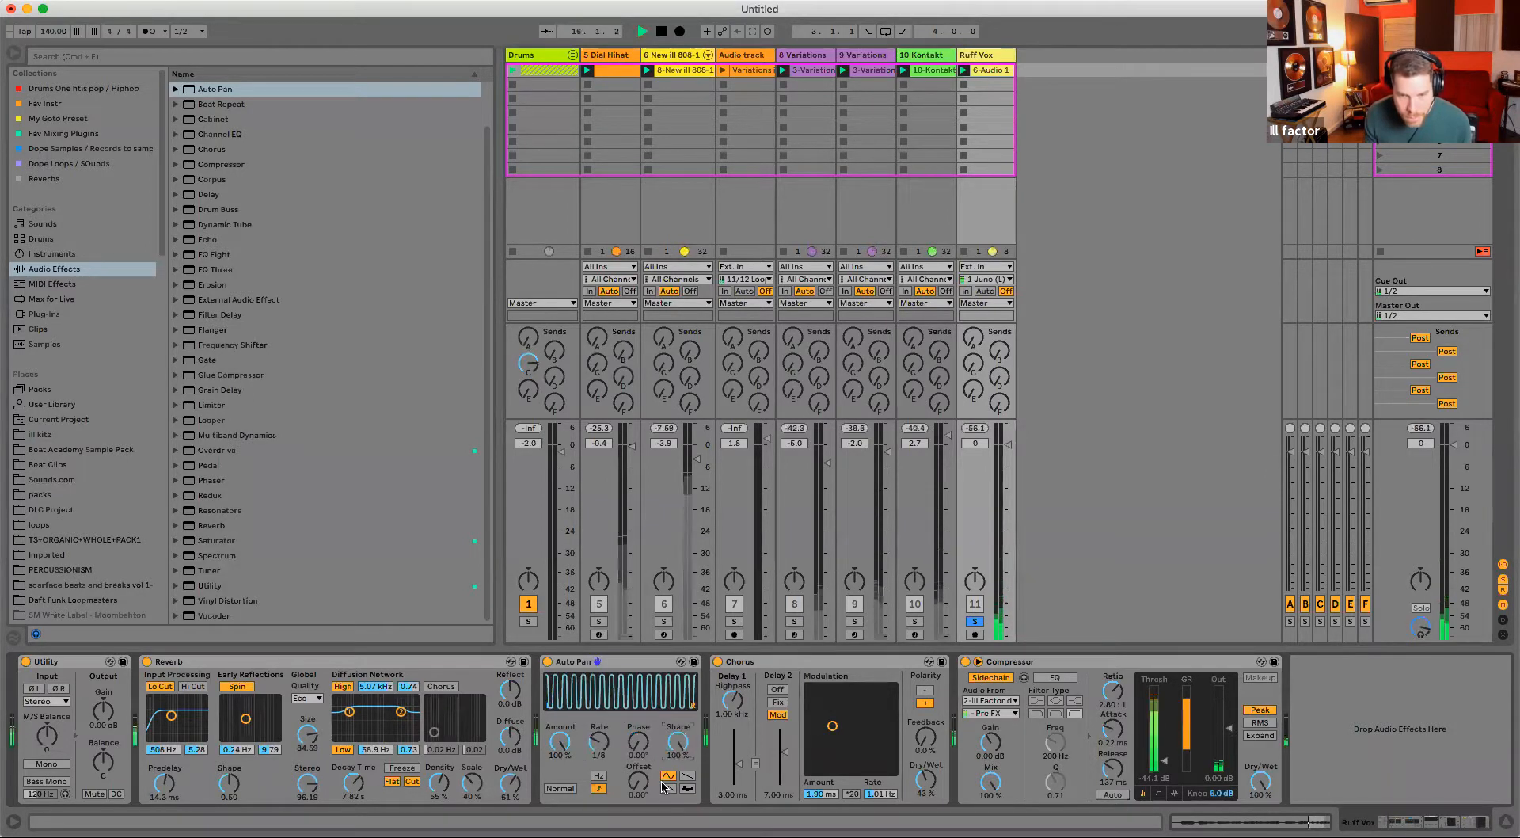
{"action": "left_click_drag", "start_coordinate": [638, 781], "coordinate": [599, 742]}
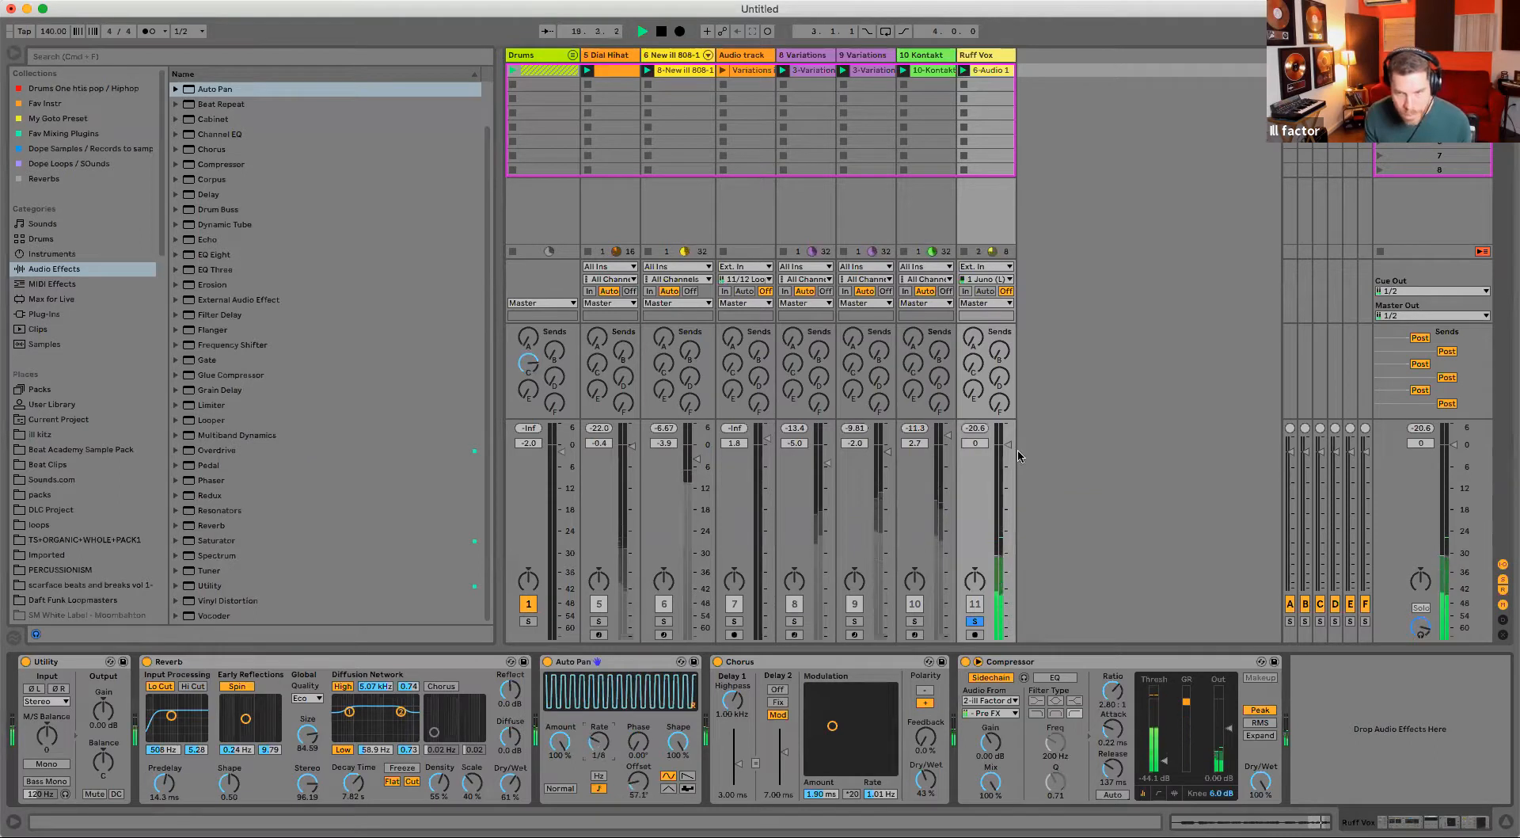
- Raise the Ruff Vox Utility gain to about 10.6 dB and unsolo the track to hear the full mix
{"action": "left_click_drag", "start_coordinate": [106, 713], "coordinate": [106, 707]}
{"action": "key", "text": "space"}
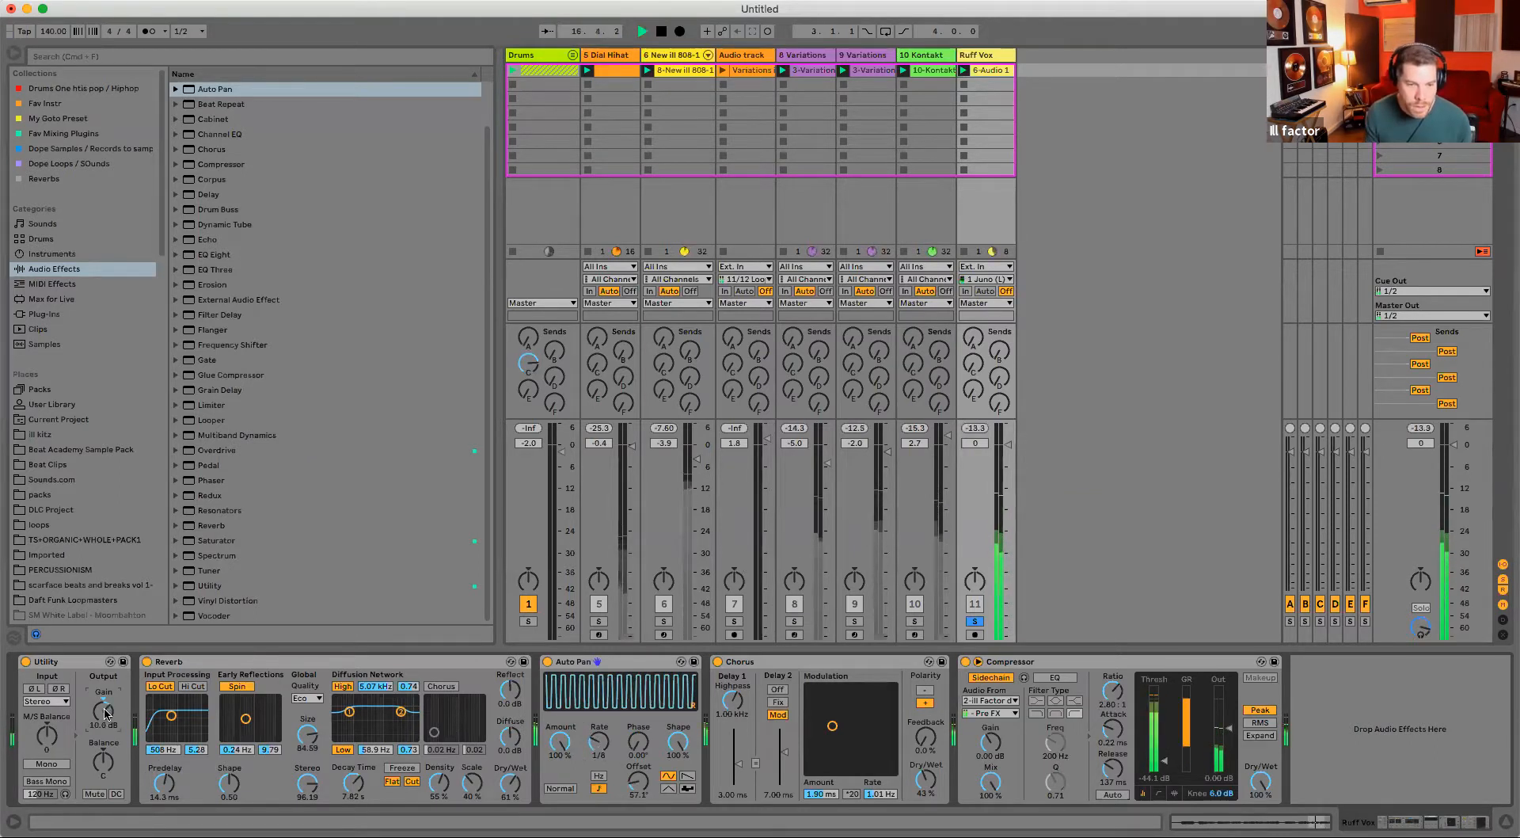
{"action": "left_click", "coordinate": [975, 621]}
- Lower the Ruff Vox track volume to -7.0 dB and set the Auto Pan offset to 200°
{"action": "left_click_drag", "start_coordinate": [1007, 445], "coordinate": [1006, 462]}
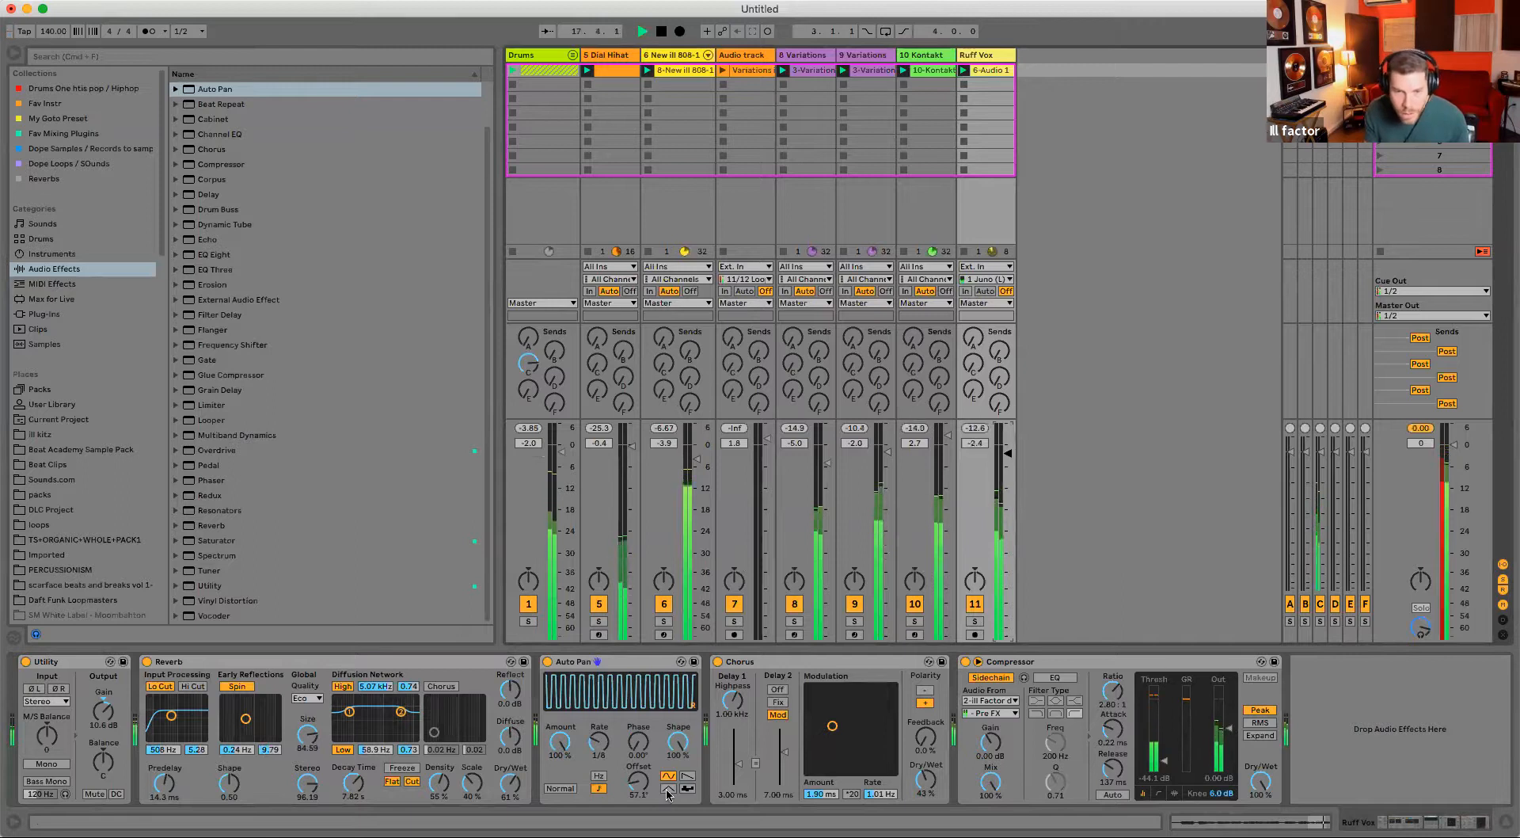
{"action": "left_click_drag", "start_coordinate": [638, 781], "coordinate": [638, 757]}
{"action": "left_click_drag", "start_coordinate": [1008, 452], "coordinate": [1008, 473]}
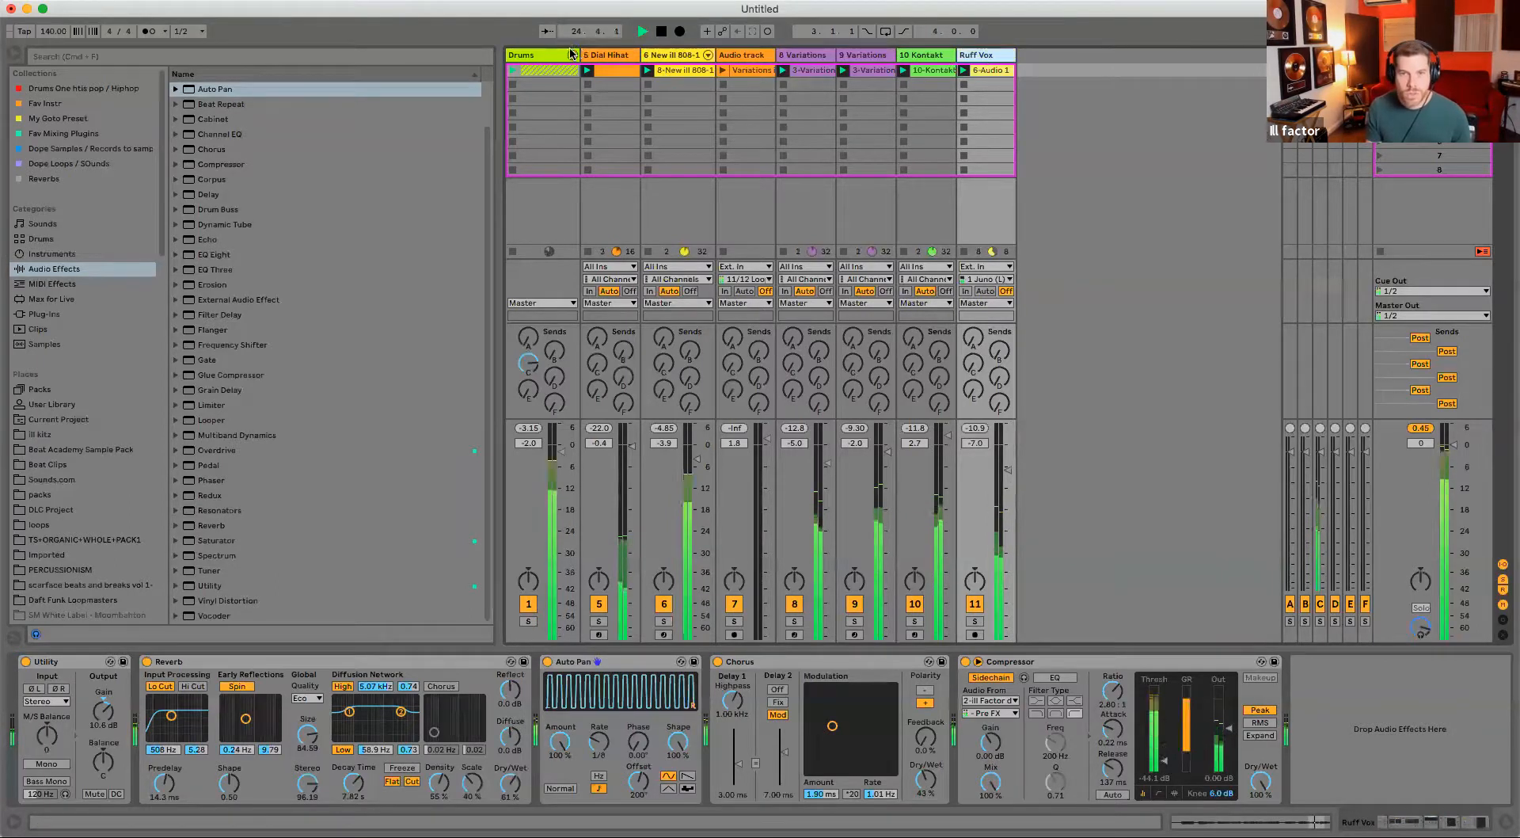
- Select all tracks from Drums to Ruff Vox and narrow their Session View columns to a compact, still readable width
{"action": "left_click", "coordinate": [535, 56], "text": "shift"}
{"action": "left_click_drag", "start_coordinate": [1011, 55], "coordinate": [933, 67]}
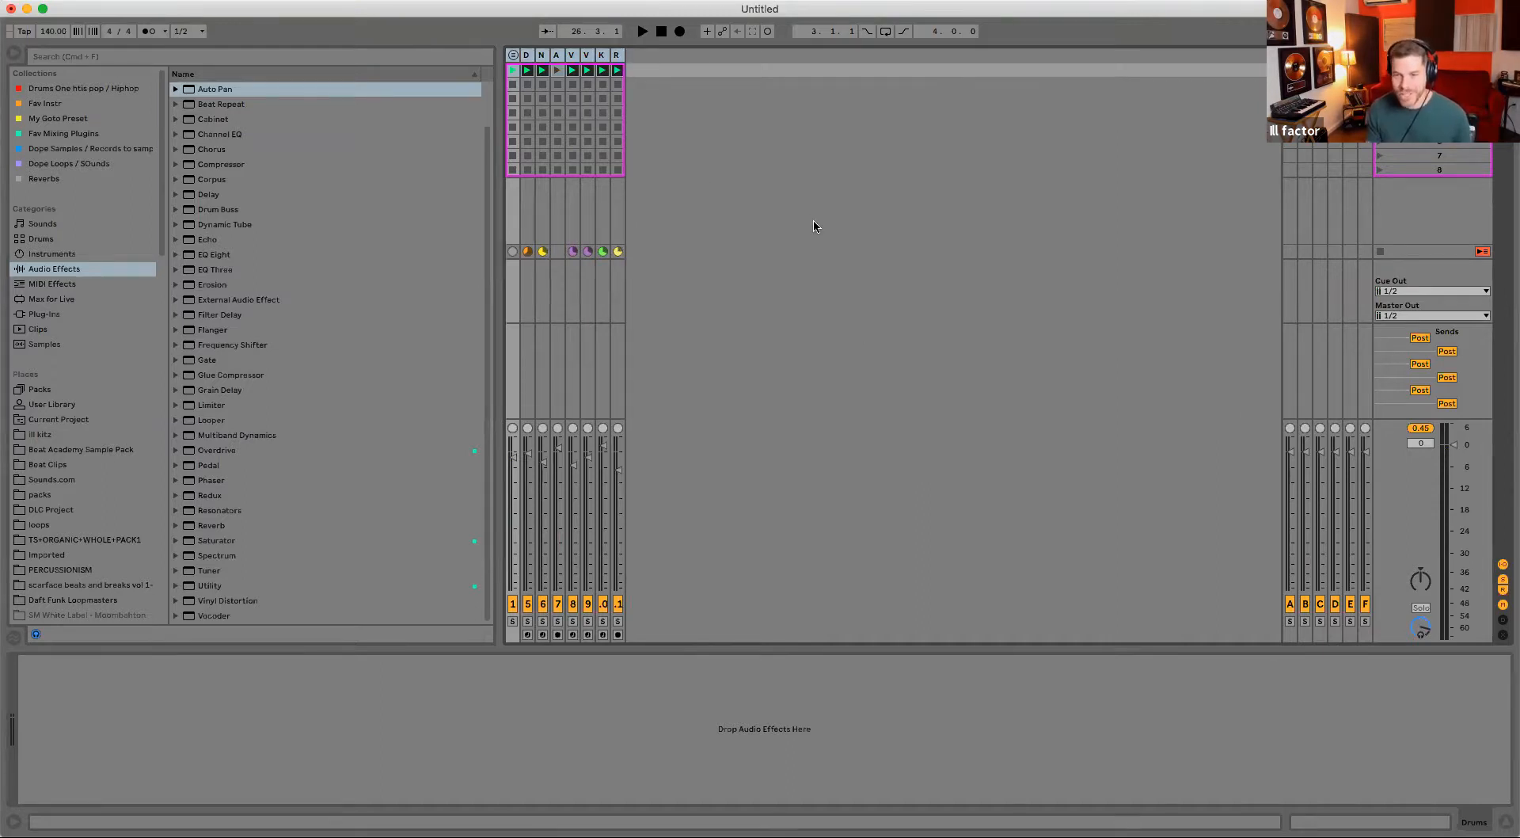
{"action": "left_click", "coordinate": [616, 56]}
{"action": "left_click", "coordinate": [1106, 141]}
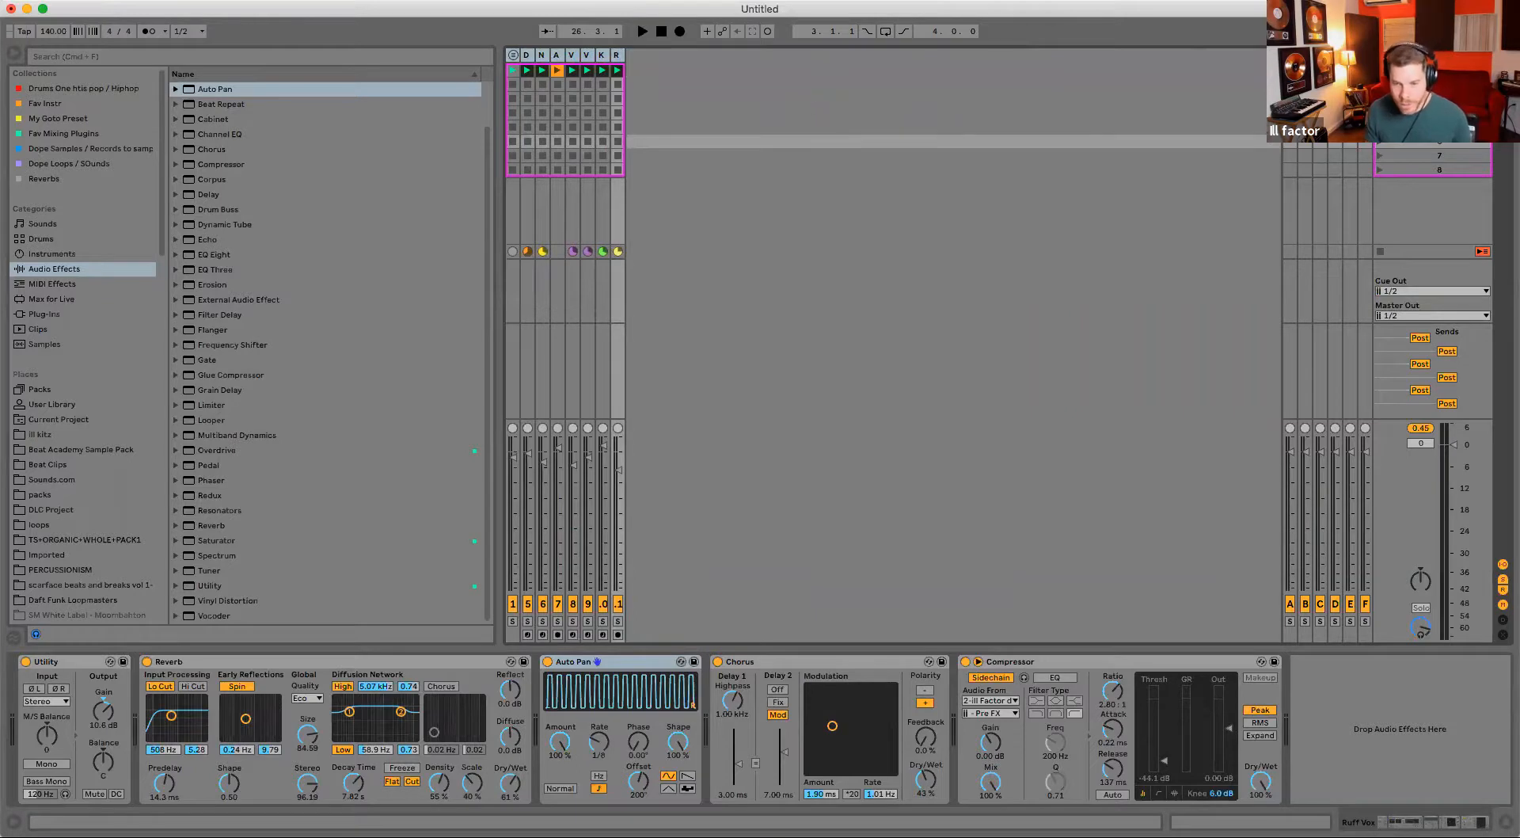
{"action": "key", "text": "Tab"}
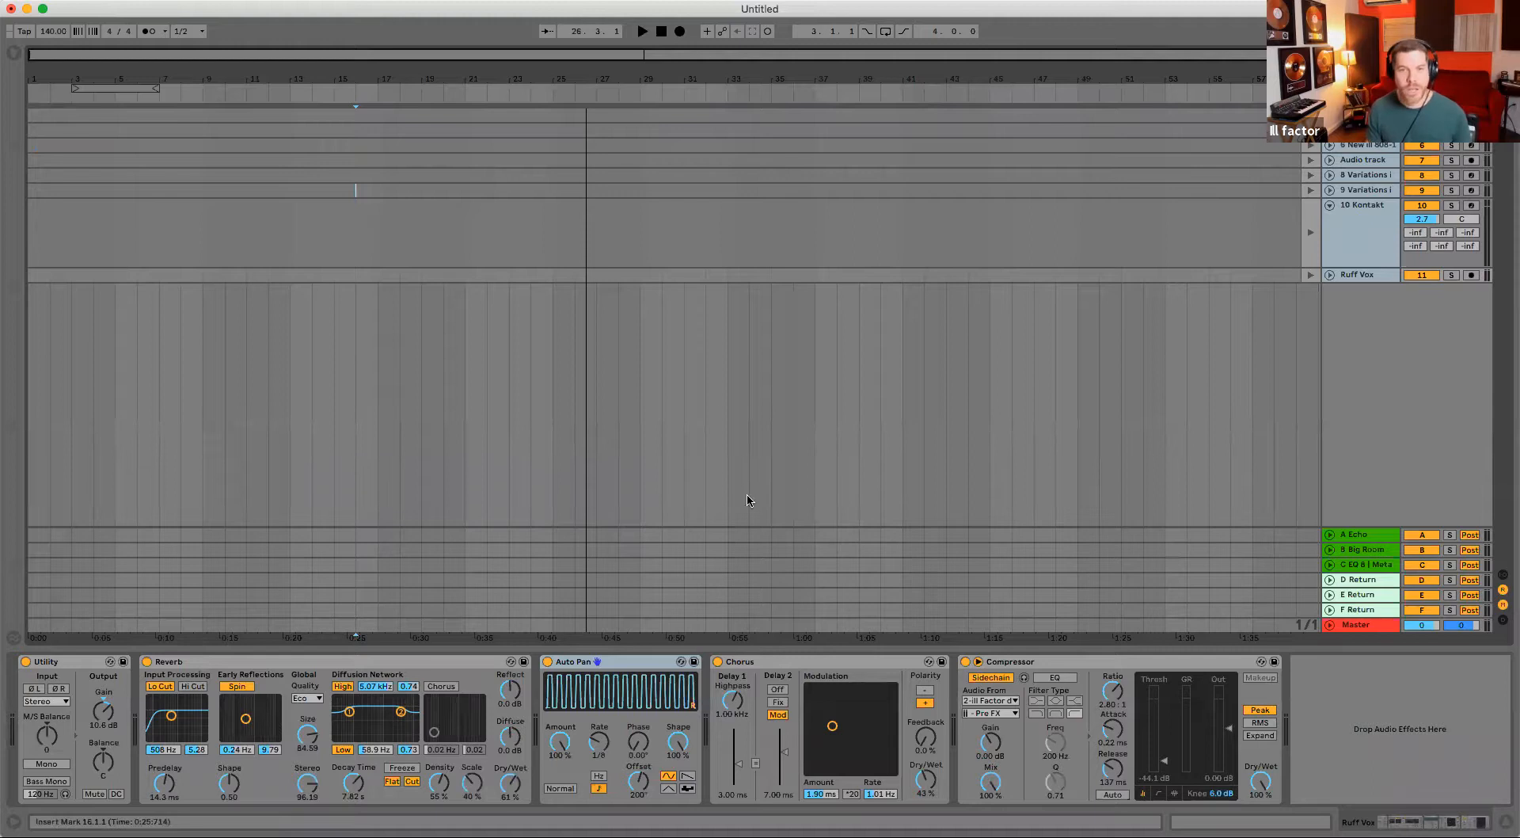
{"action": "key", "text": "Tab"}
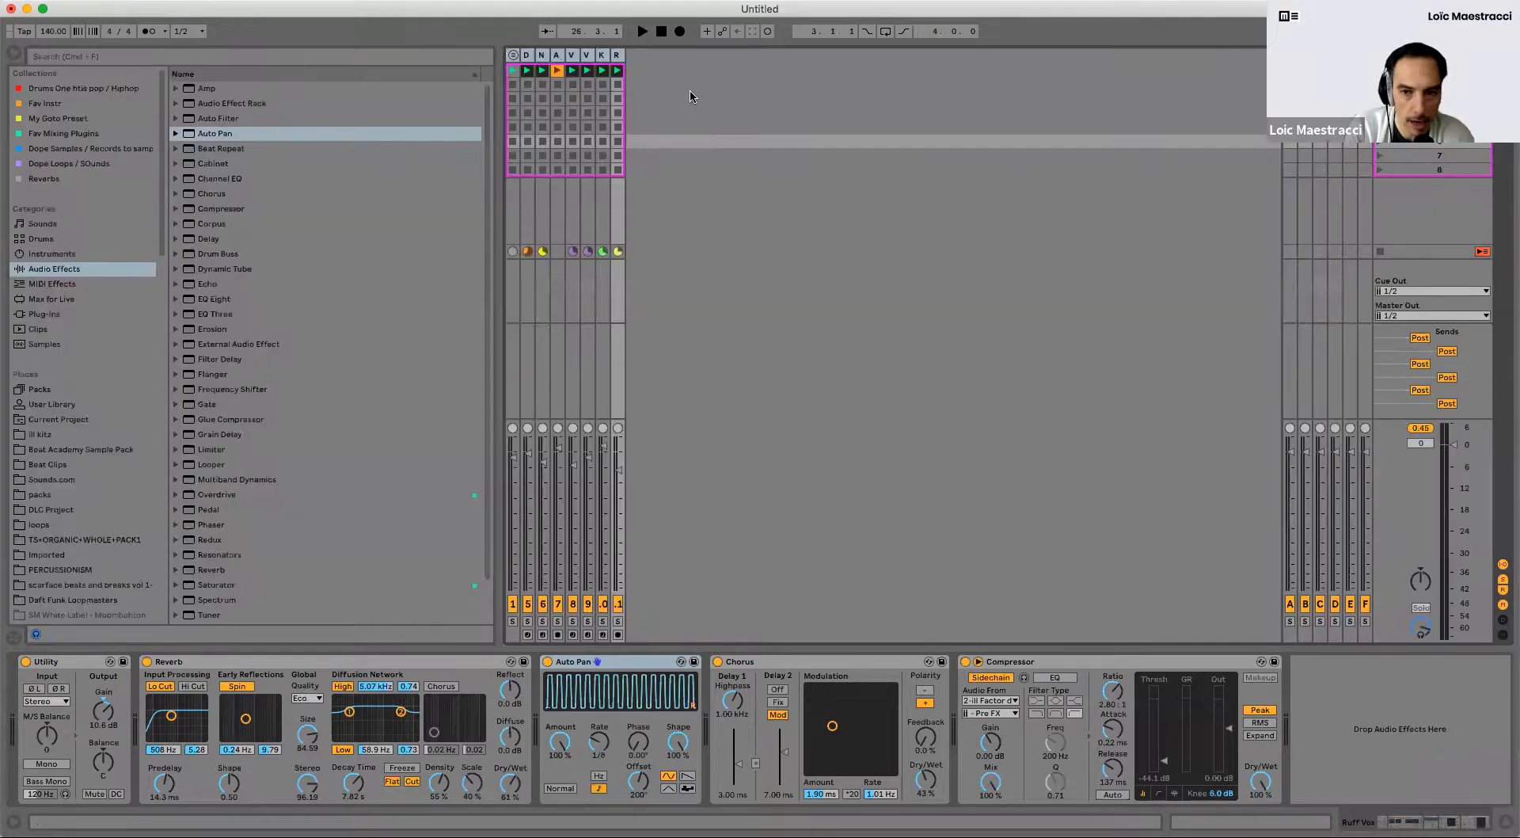
{"action": "left_click_drag", "start_coordinate": [623, 54], "coordinate": [653, 56]}
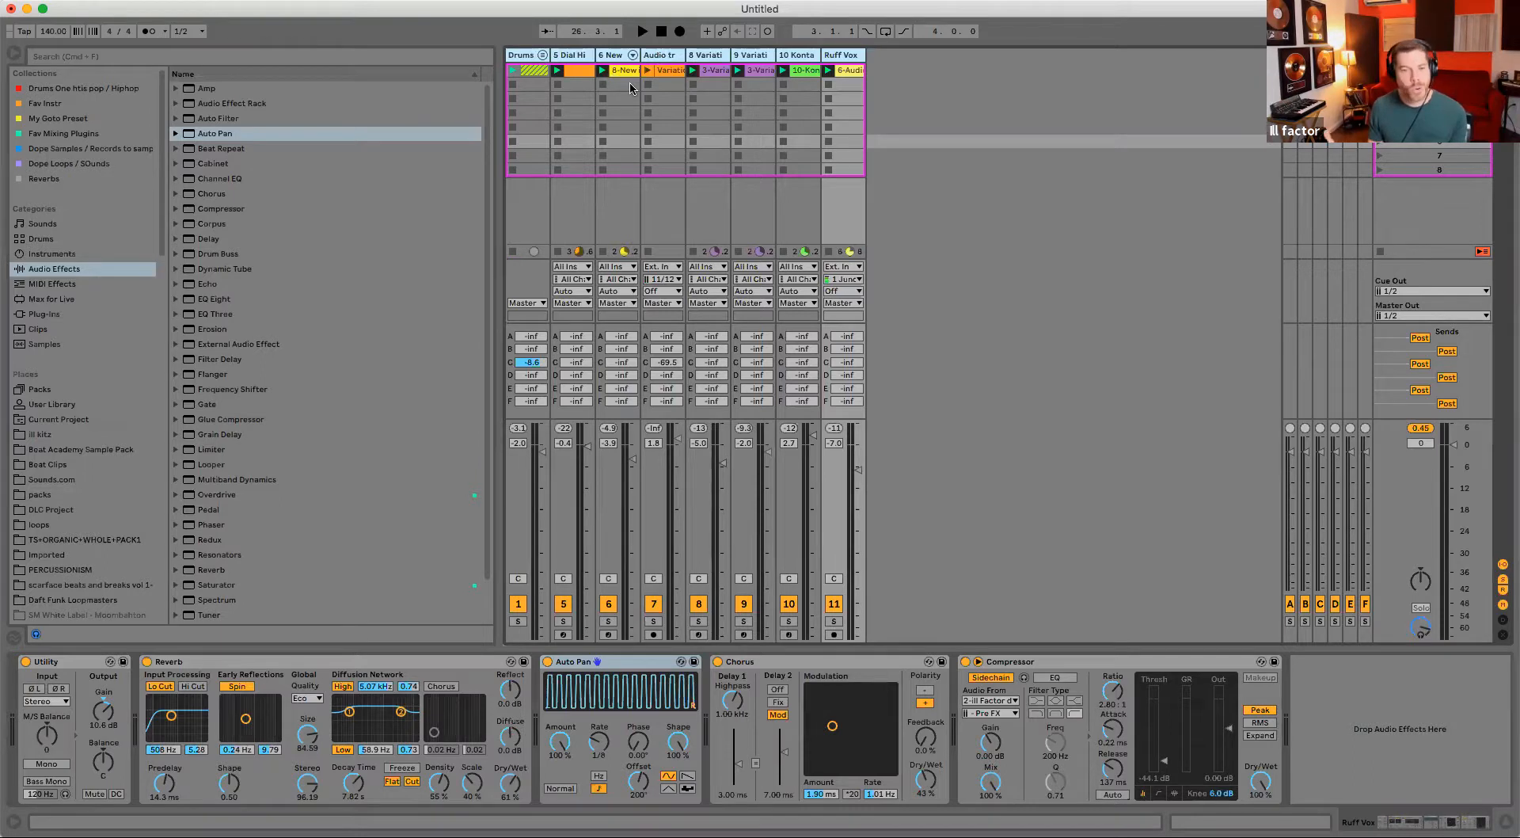
- Record the session clips into the Arrangement from bar 21 to just past bar 37 and return playback to the Arrangement
{"action": "key", "text": "Tab"}
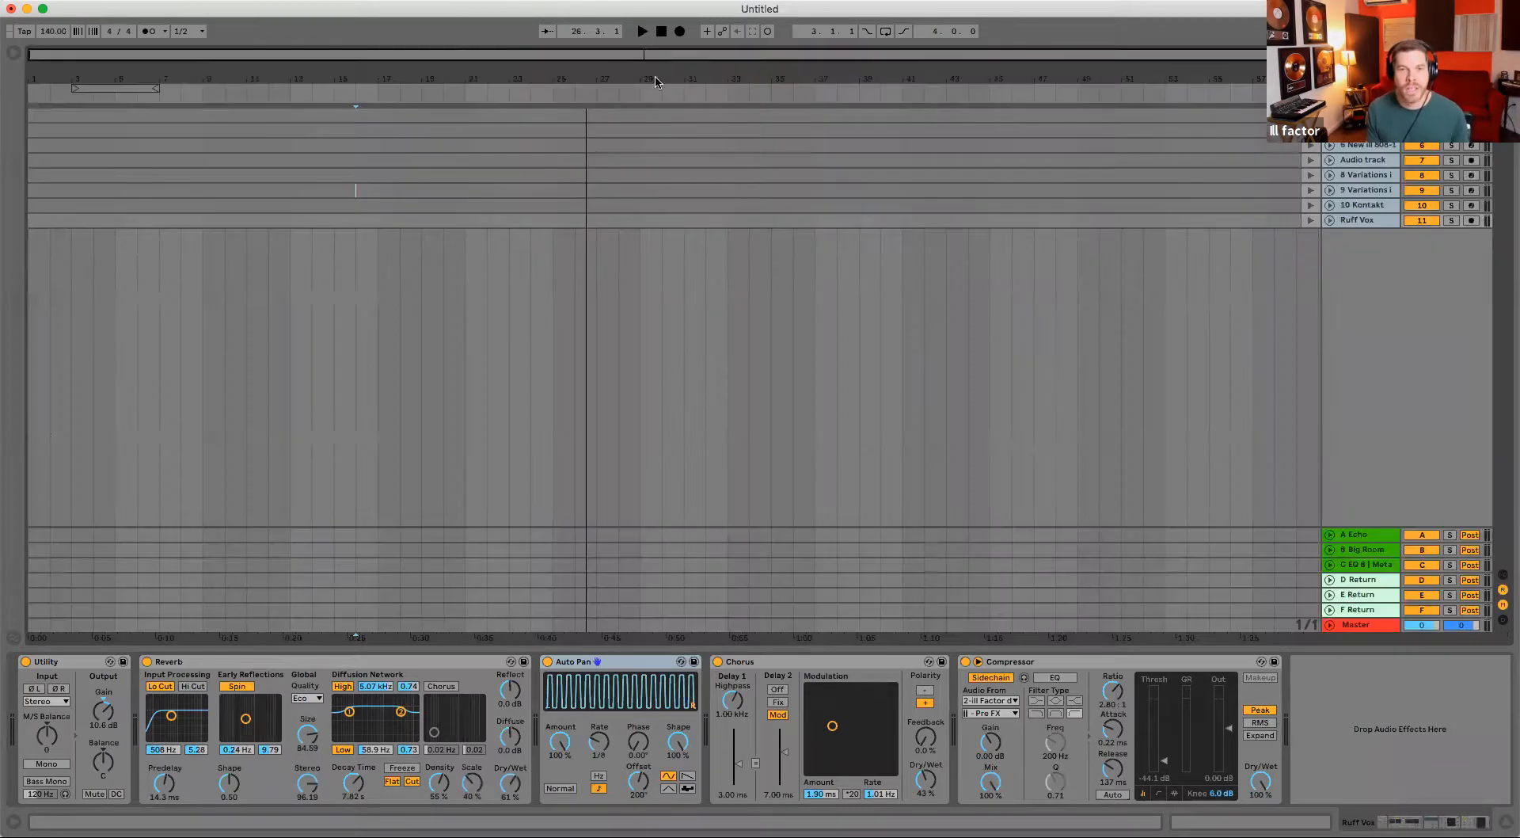
{"action": "left_click", "coordinate": [420, 221]}
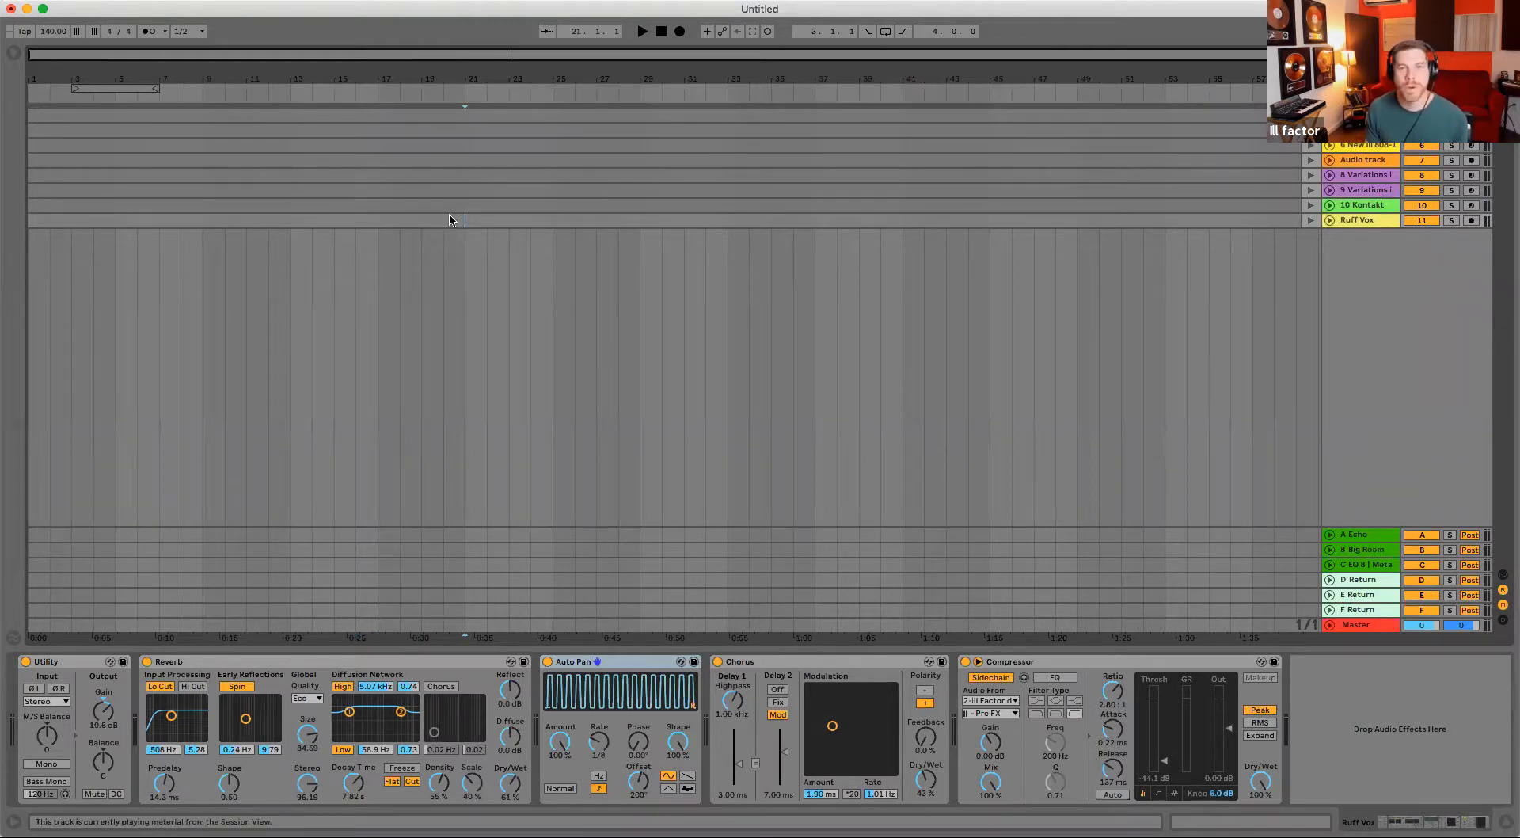
{"action": "left_click", "coordinate": [679, 33]}
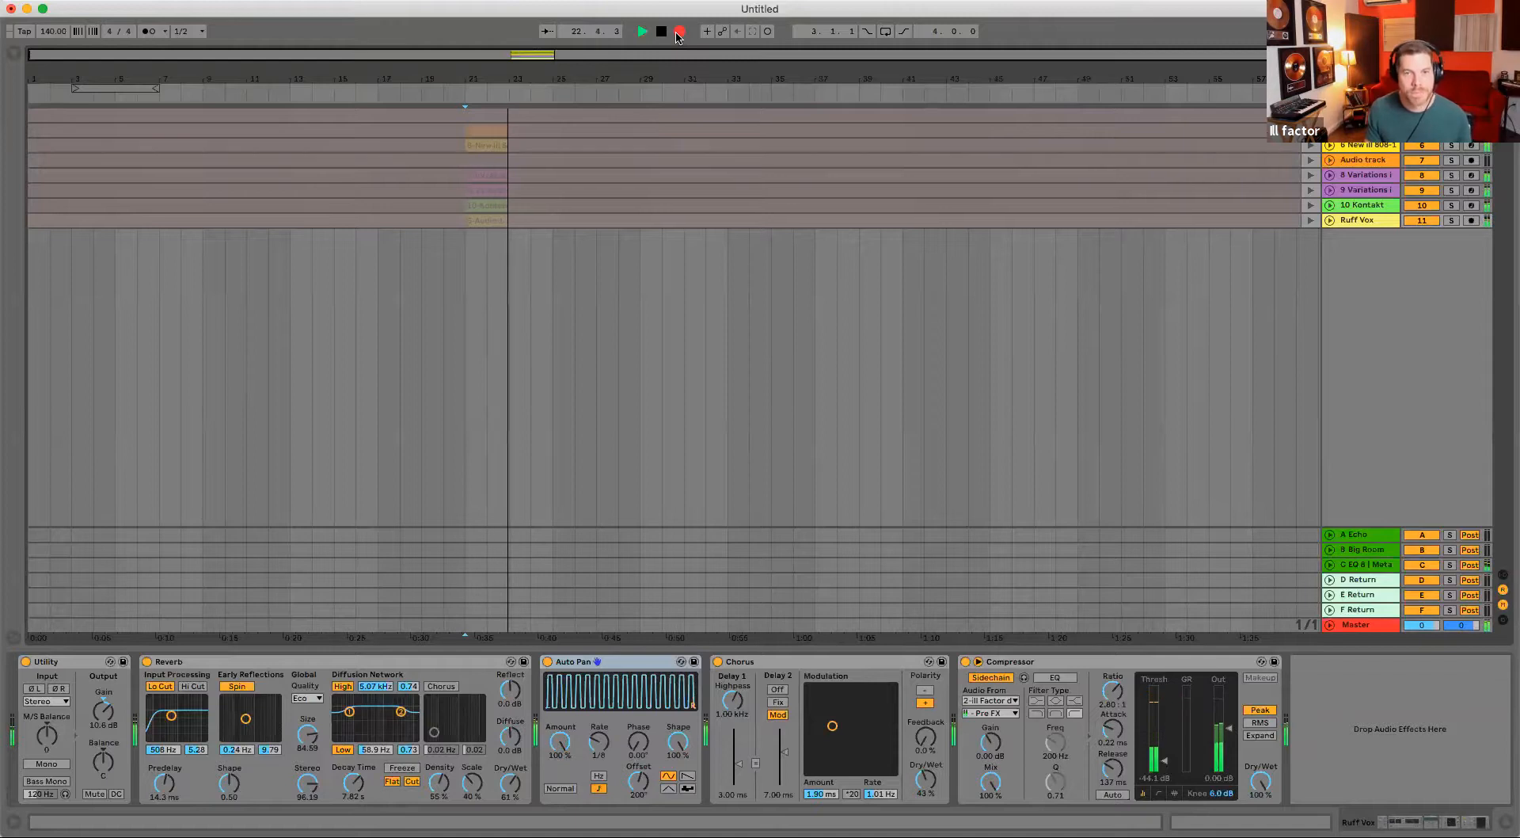
{"action": "left_click_drag", "start_coordinate": [608, 77], "coordinate": [739, 68]}
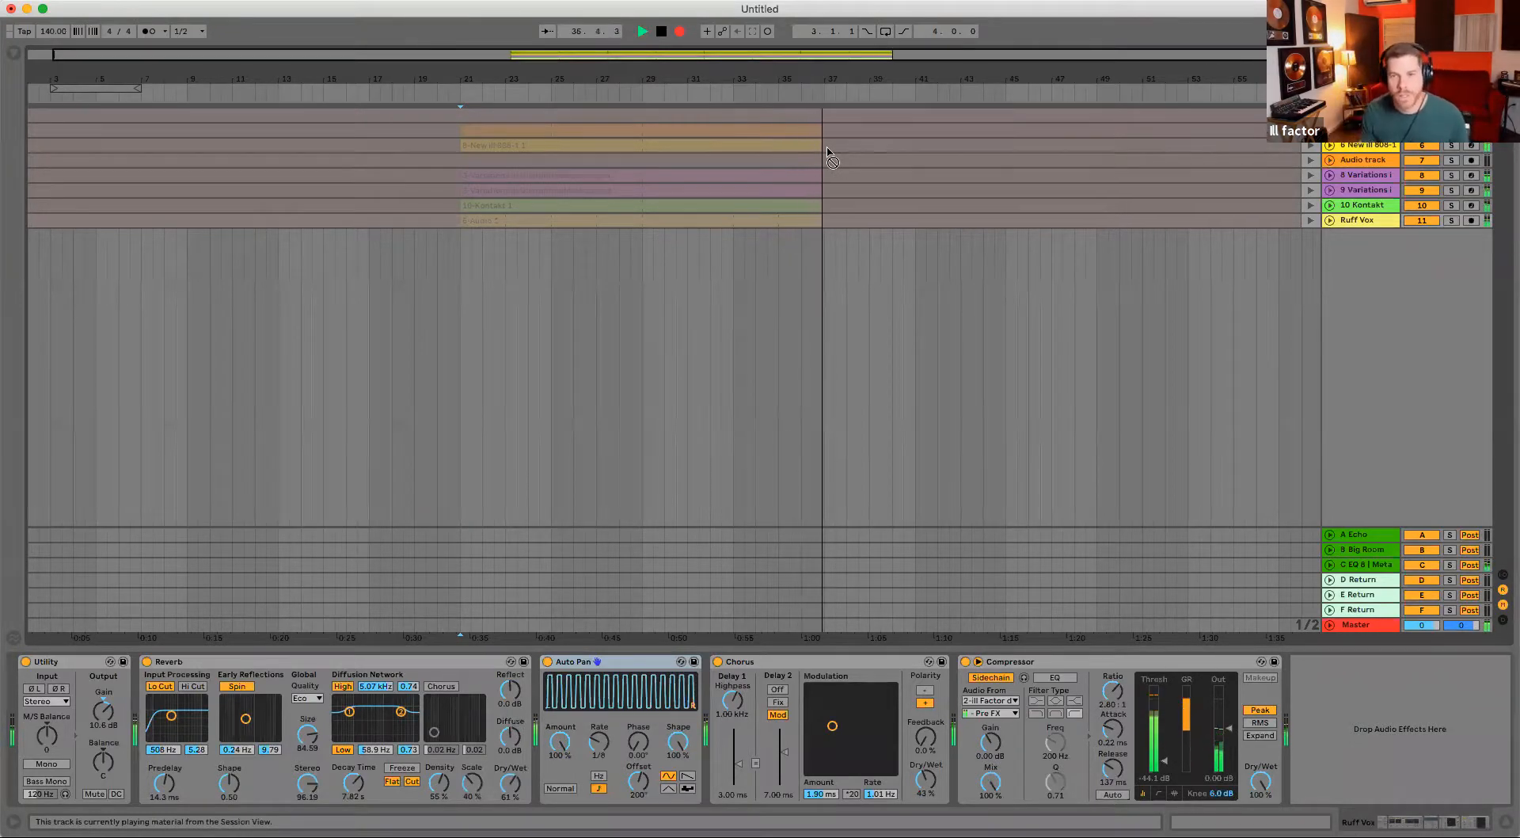
{"action": "key", "text": "space"}
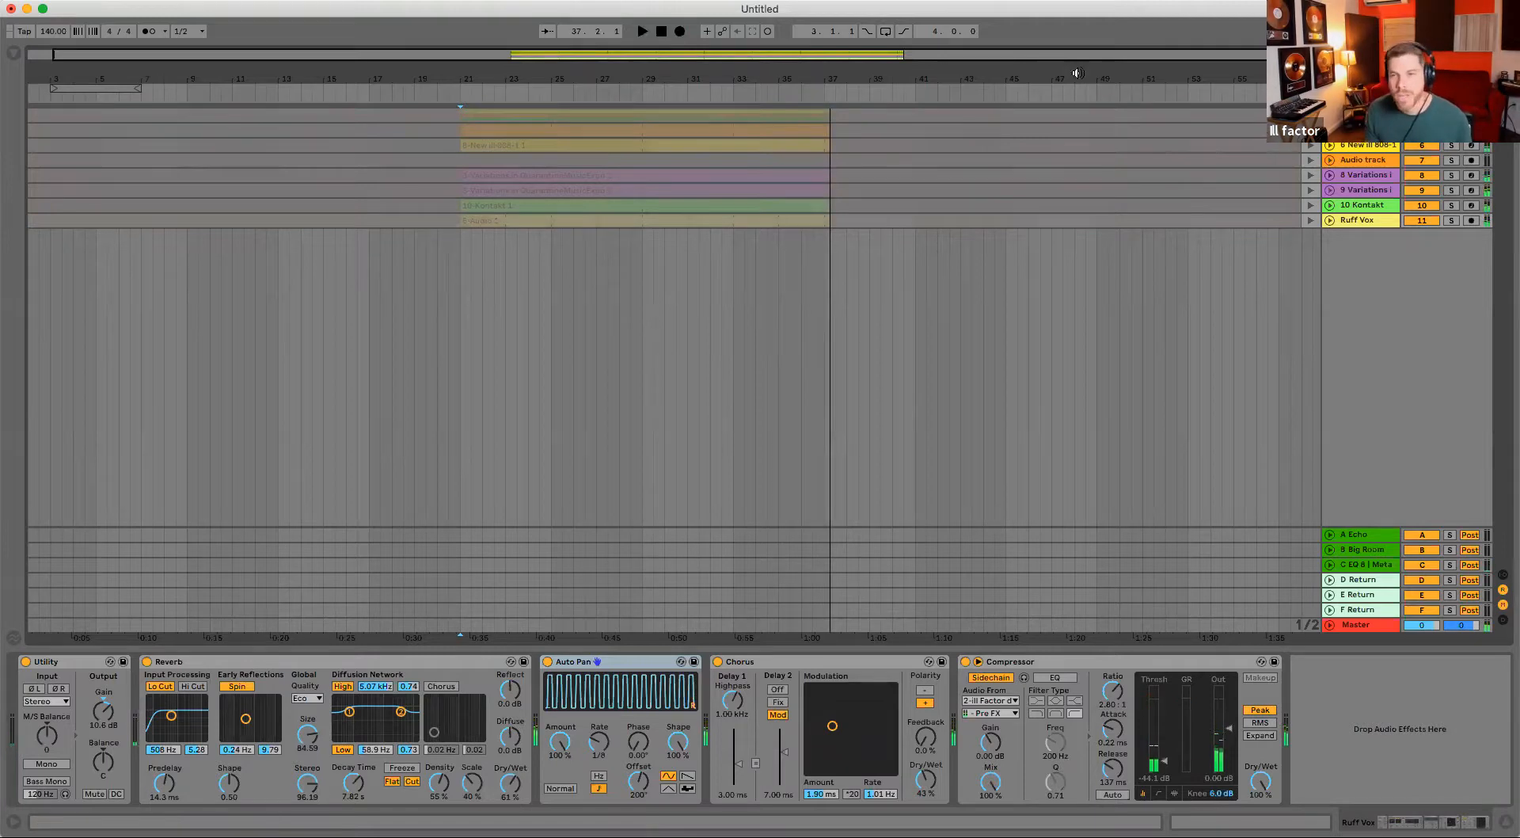
{"action": "left_click", "coordinate": [1310, 92]}
- Select the recorded clips' overhang beyond bar 37 on all tracks and compare the Session and Arrangement views
{"action": "left_click_drag", "start_coordinate": [825, 235], "coordinate": [443, 253]}
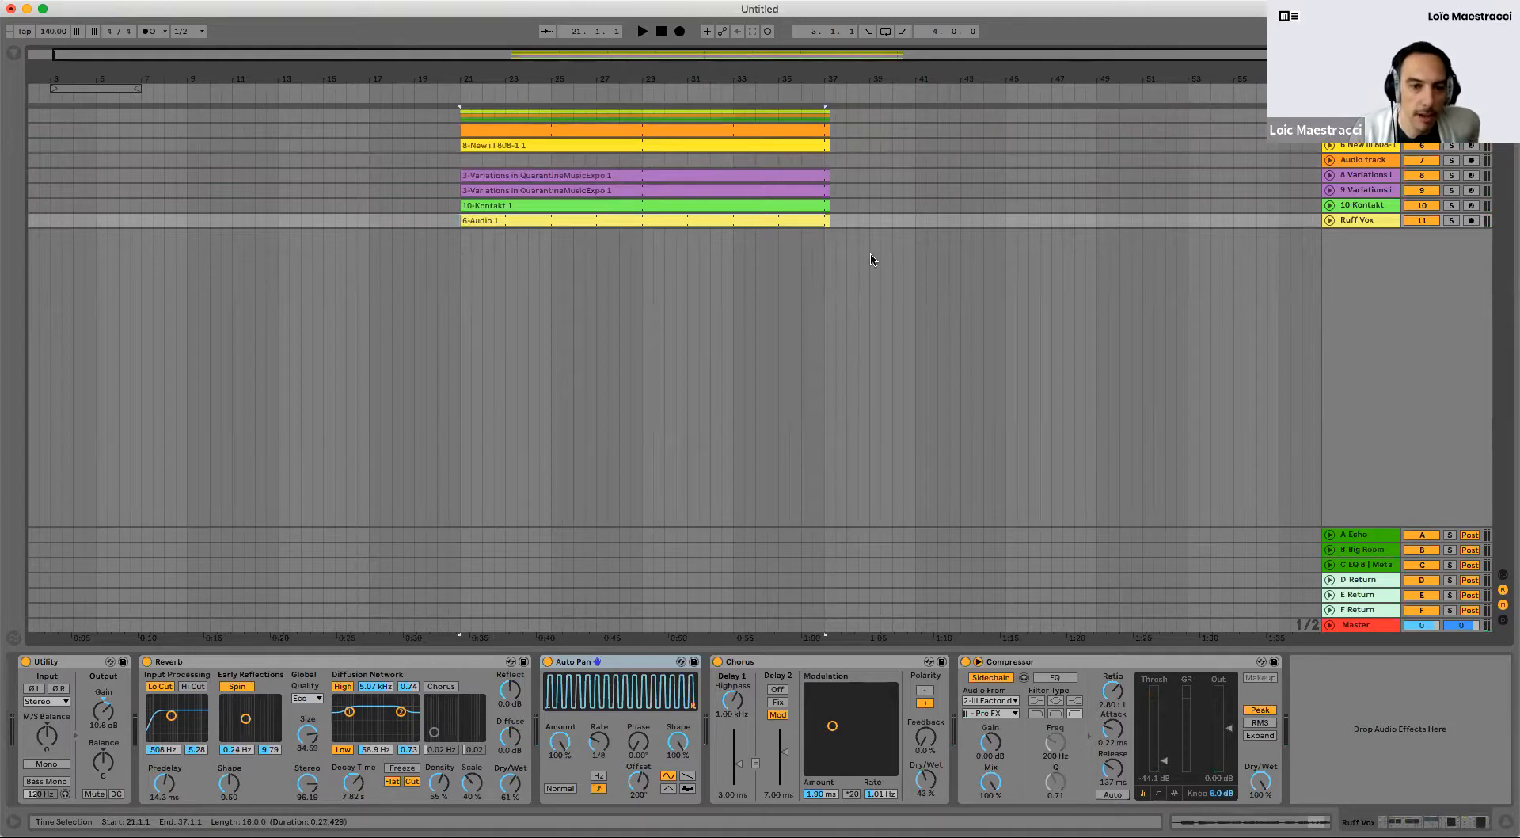
{"action": "left_click_drag", "start_coordinate": [823, 254], "coordinate": [881, 90]}
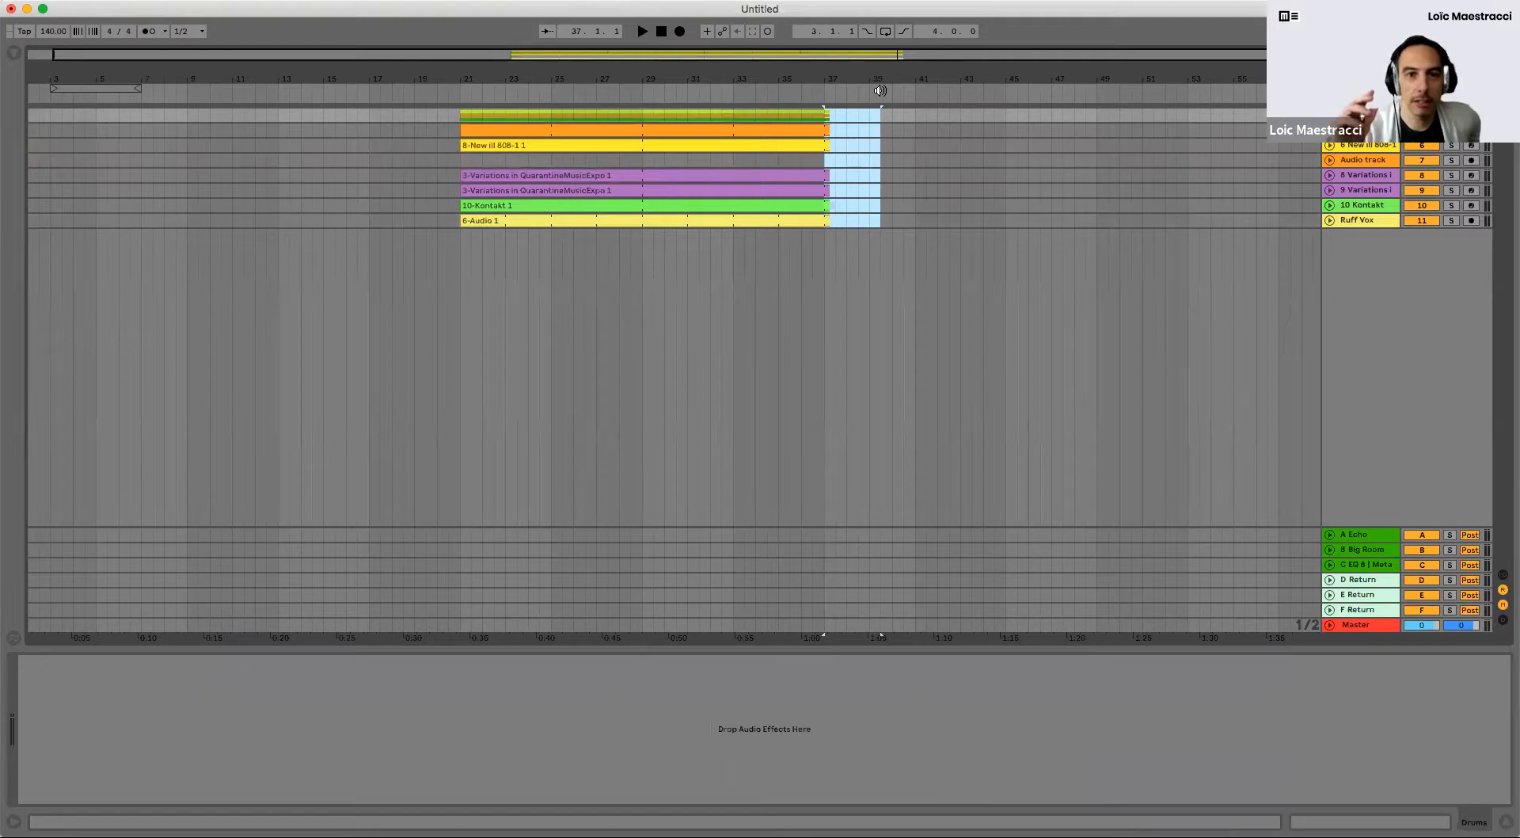
{"action": "key", "text": "Tab"}
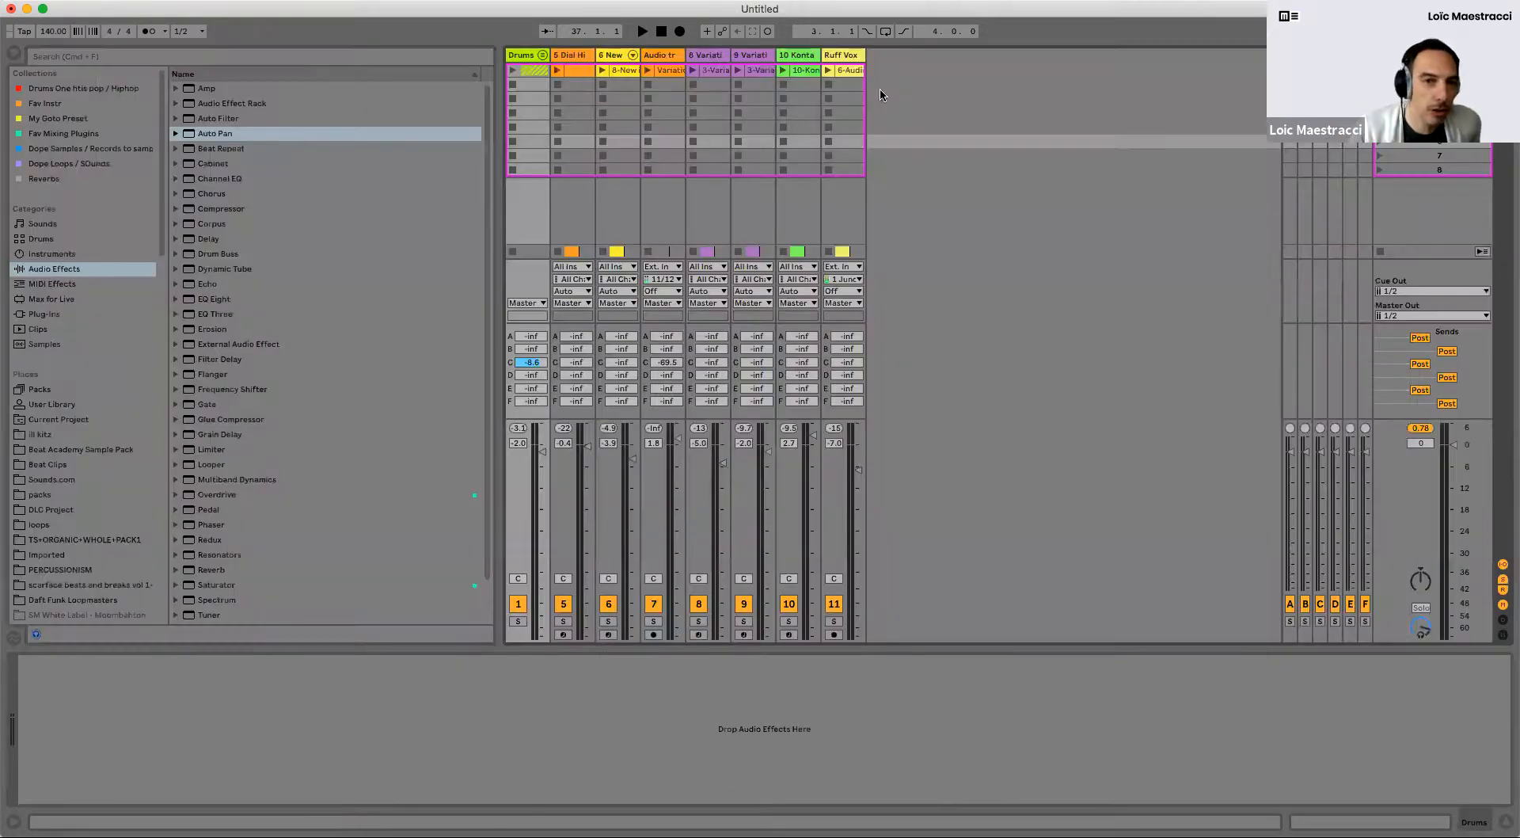
{"action": "key", "text": "Tab"}
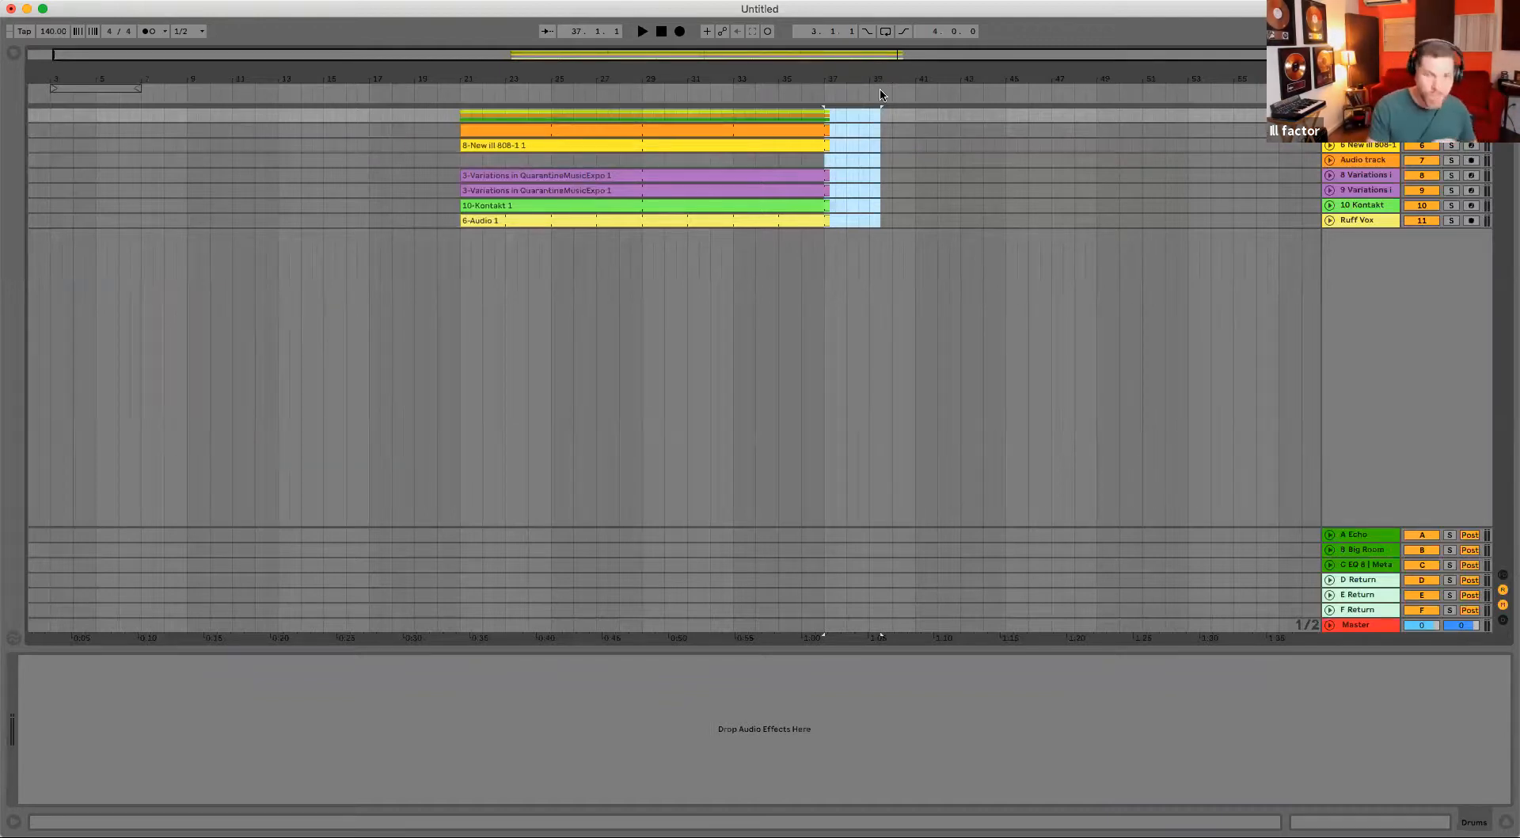
{"action": "key", "text": "Tab"}
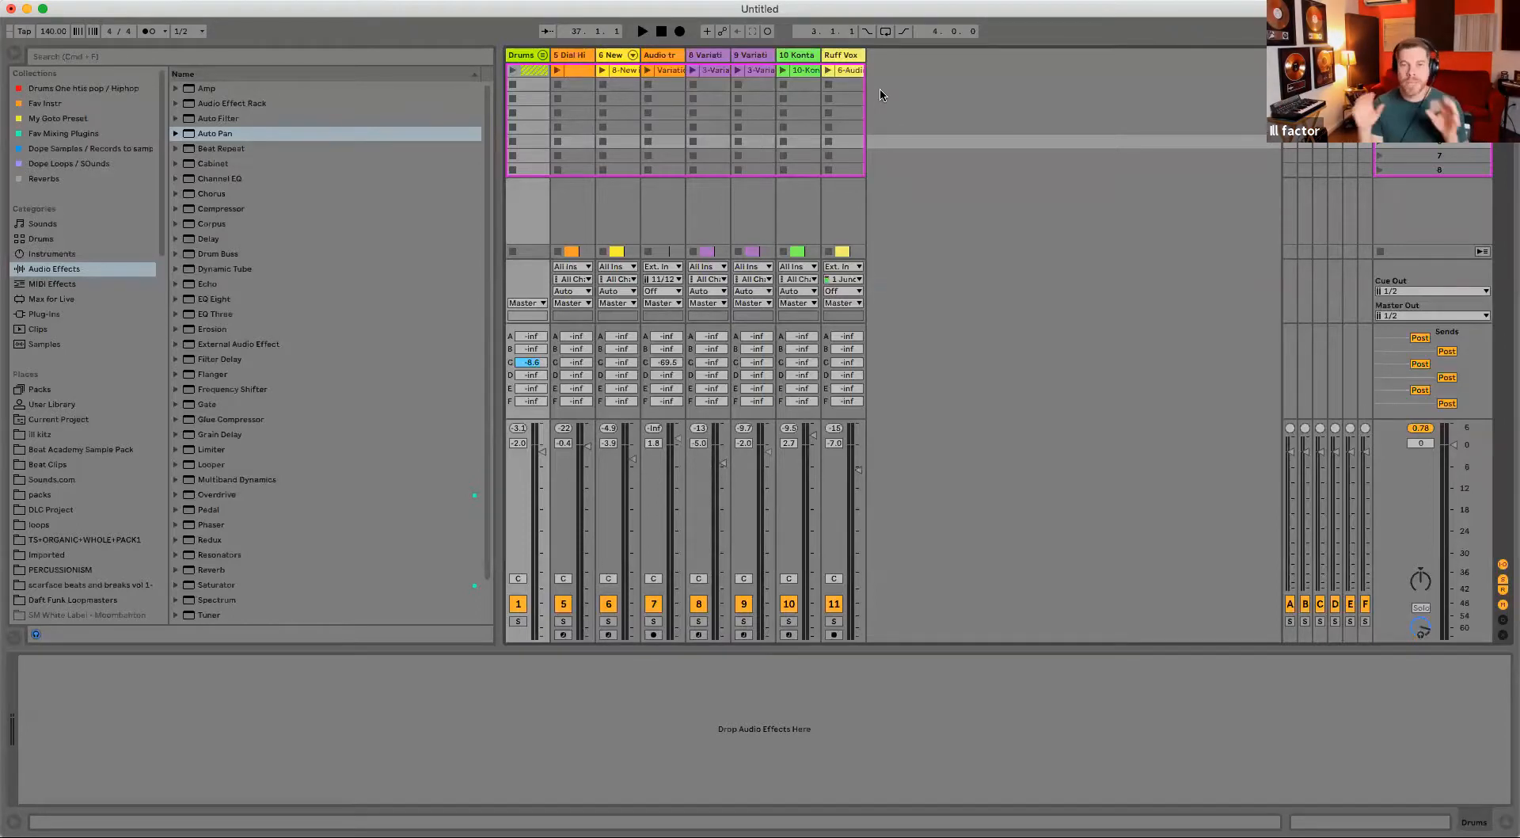
- Move the 808 clip to scene 2, 8 Variations and Kontakt to scene 3, Audio track to scene 5 and 9 Variations to scene 6
{"action": "left_click_drag", "start_coordinate": [631, 76], "coordinate": [665, 127]}
{"action": "left_click_drag", "start_coordinate": [715, 71], "coordinate": [776, 139]}
{"action": "left_click_drag", "start_coordinate": [806, 70], "coordinate": [789, 99]}
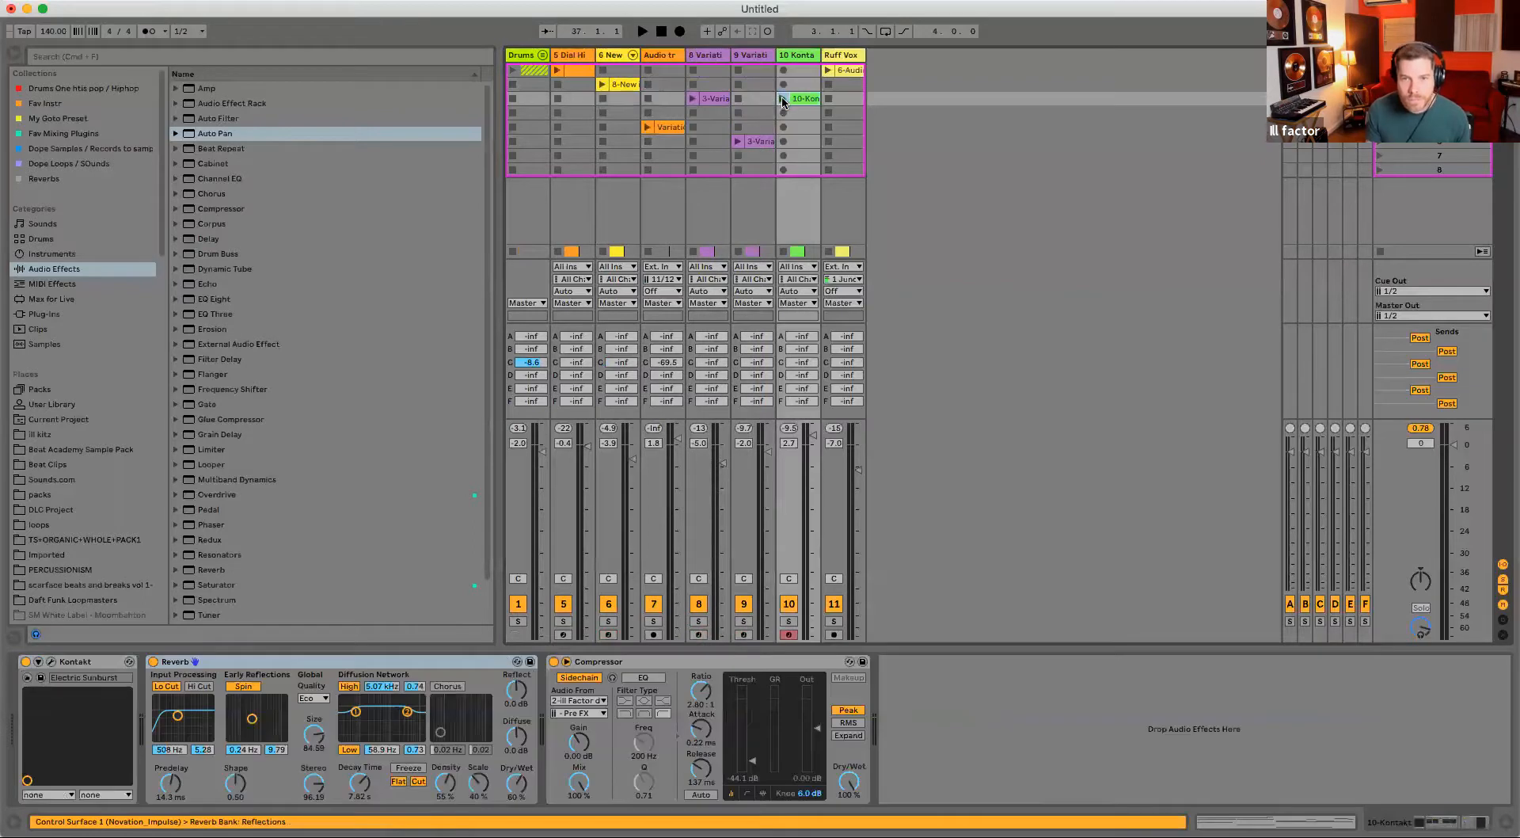
- Launch and stop the Kontakt clip, and inspect its MIDI notes and the Ruff Vox clip's waveform
{"action": "left_click", "coordinate": [782, 99]}
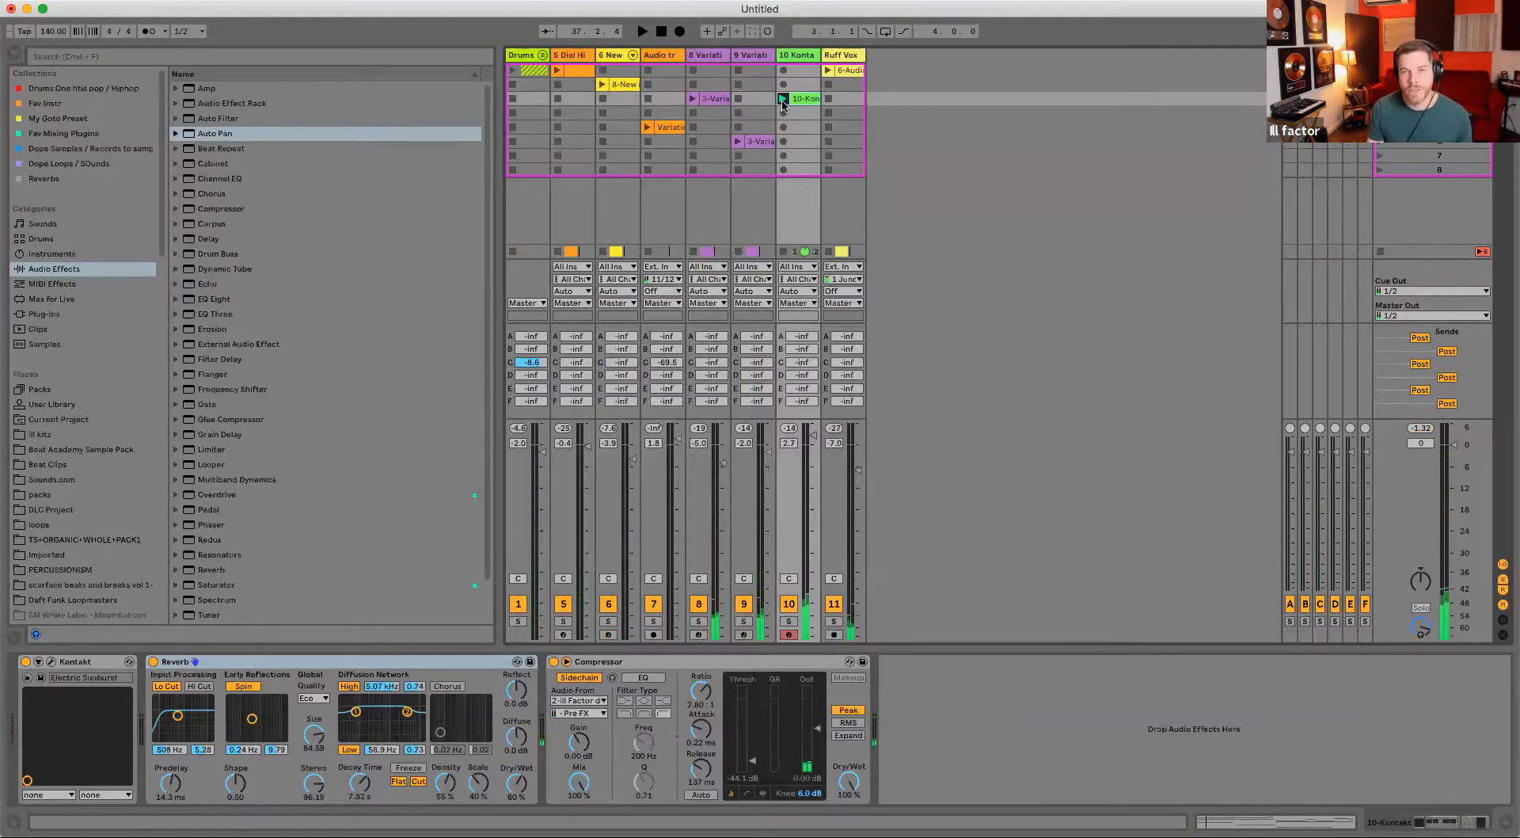
{"action": "left_click", "coordinate": [784, 252]}
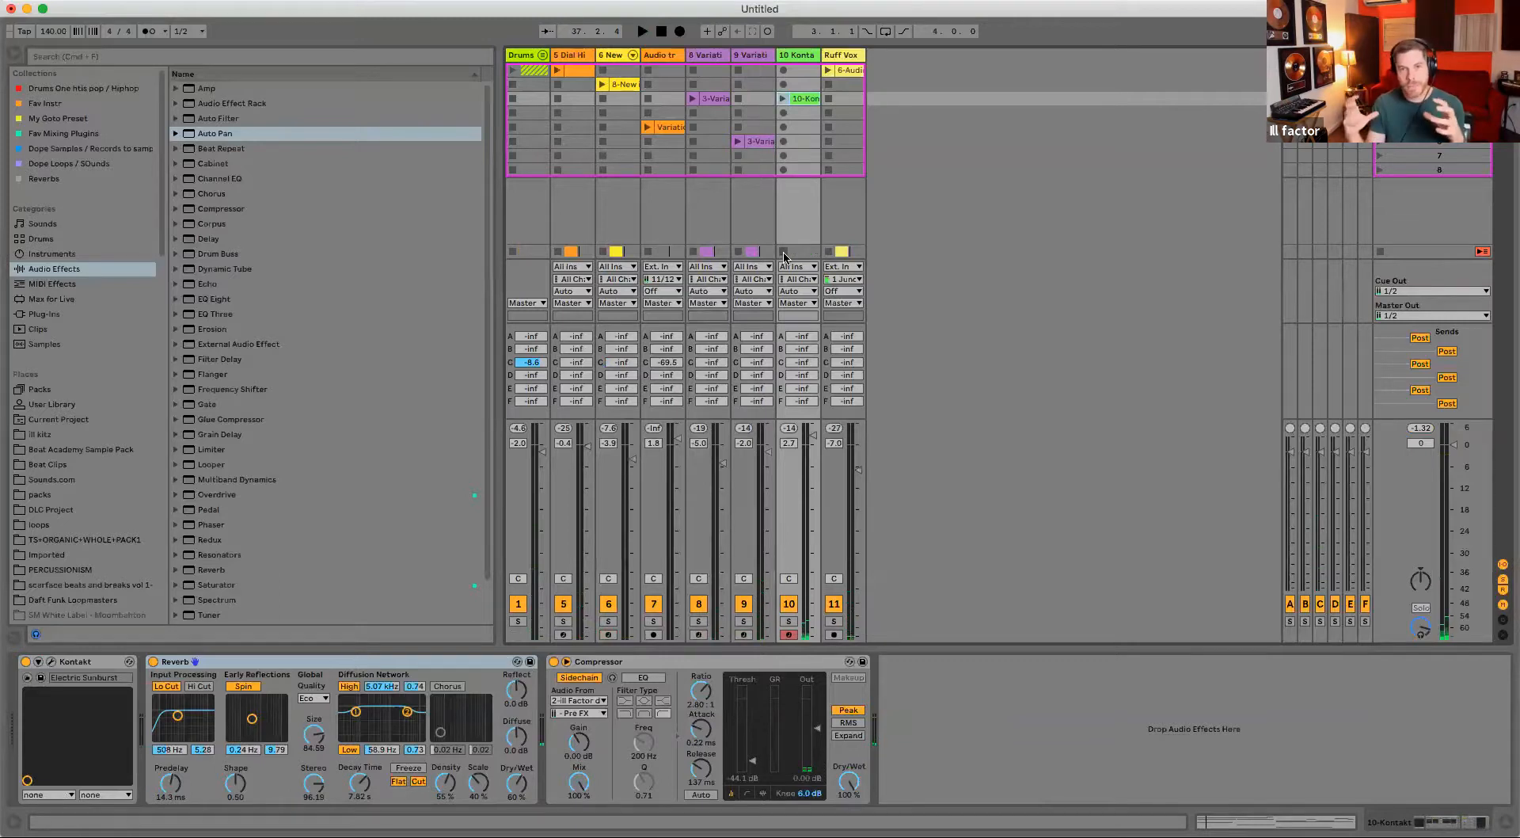
{"action": "double_click", "coordinate": [813, 102]}
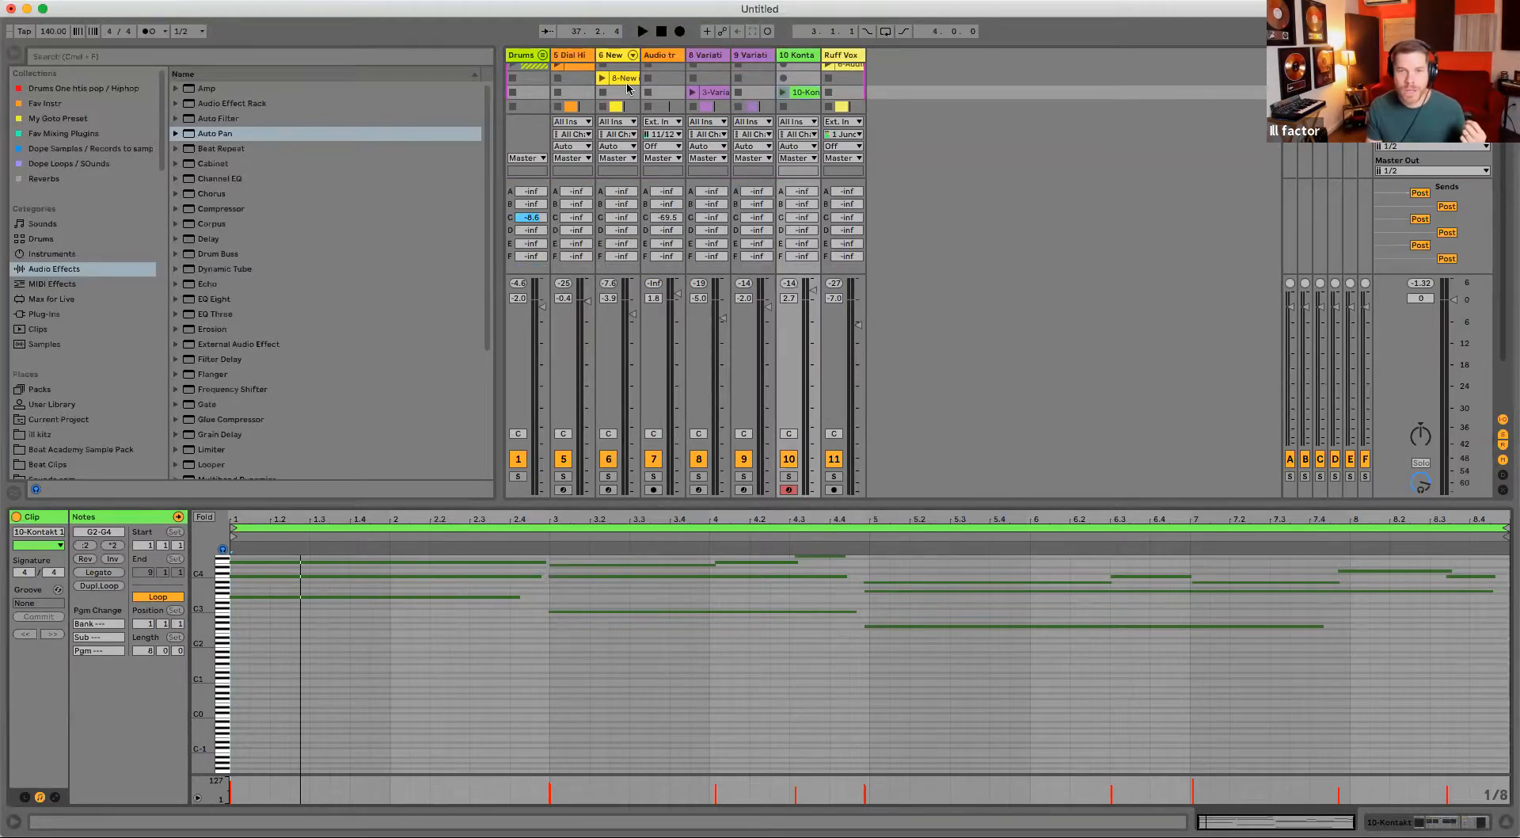
{"action": "left_click", "coordinate": [843, 65]}
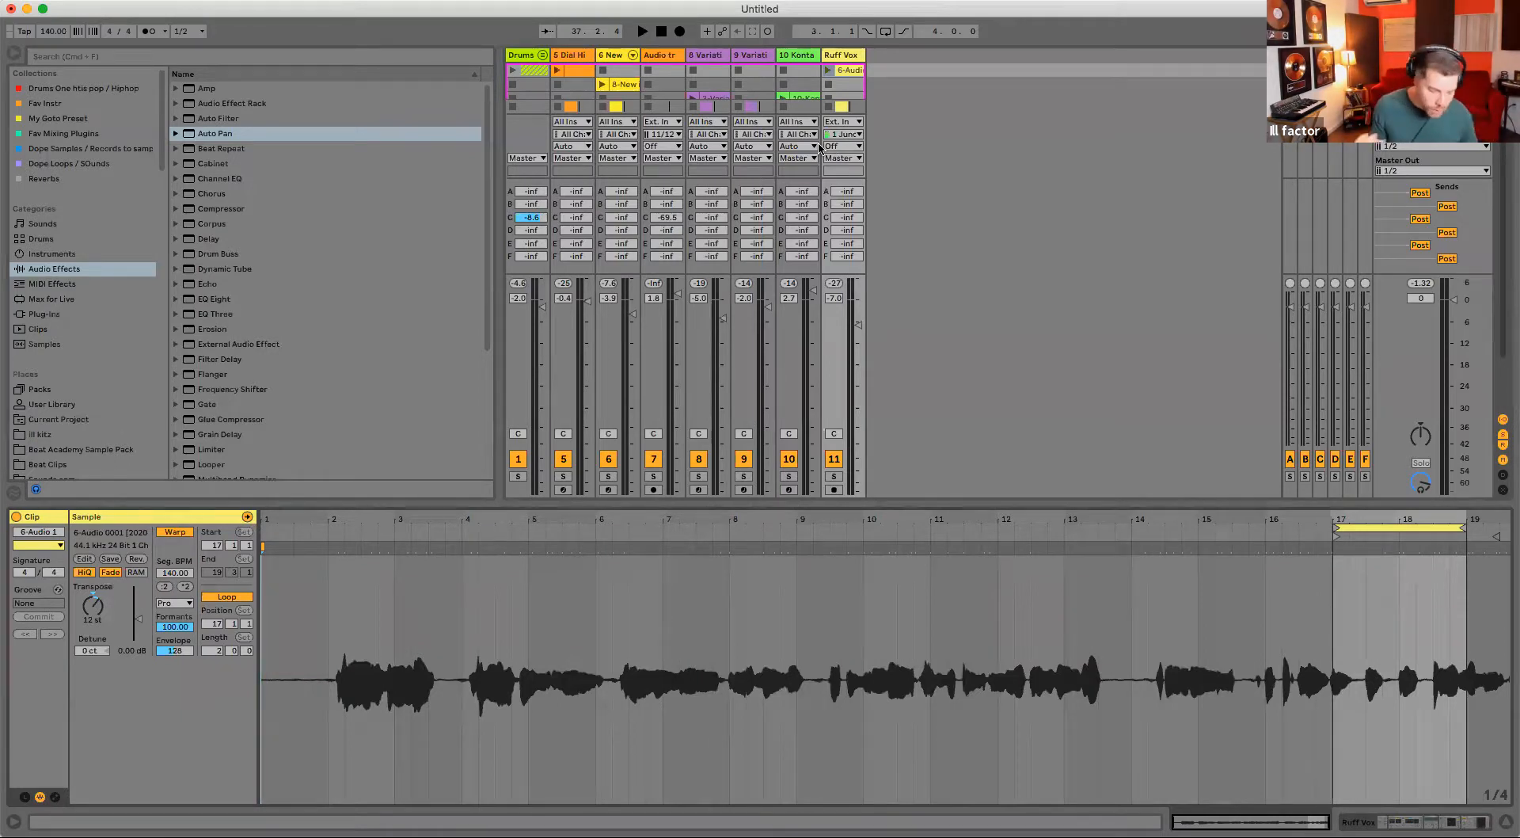
- Select bars 37 to 40 across all Arrangement tracks and delete the clips' overhang past bar 37
{"action": "key", "text": "Tab"}
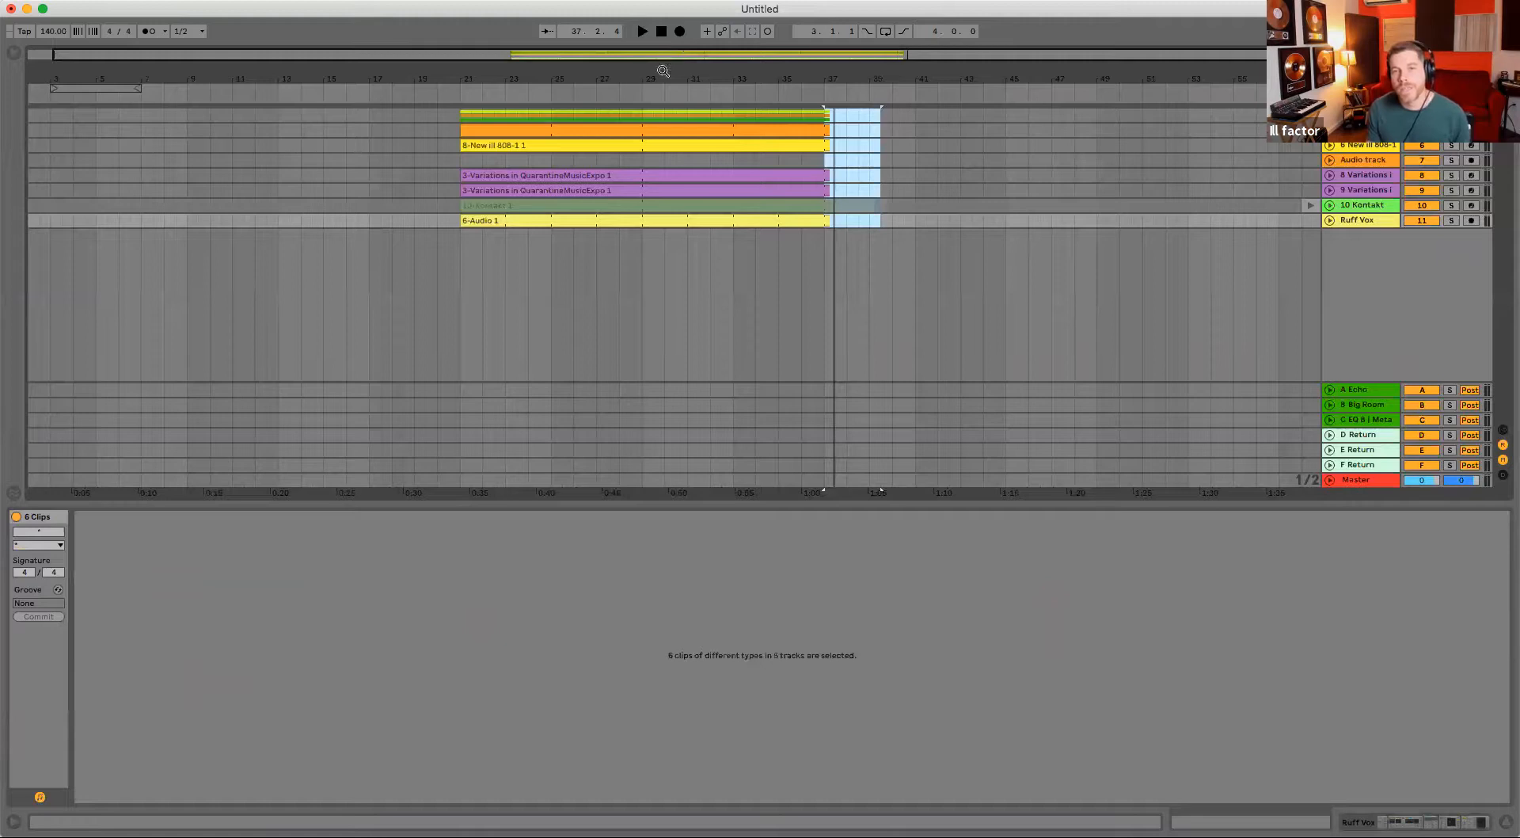
{"action": "left_click_drag", "start_coordinate": [676, 55], "coordinate": [676, 70]}
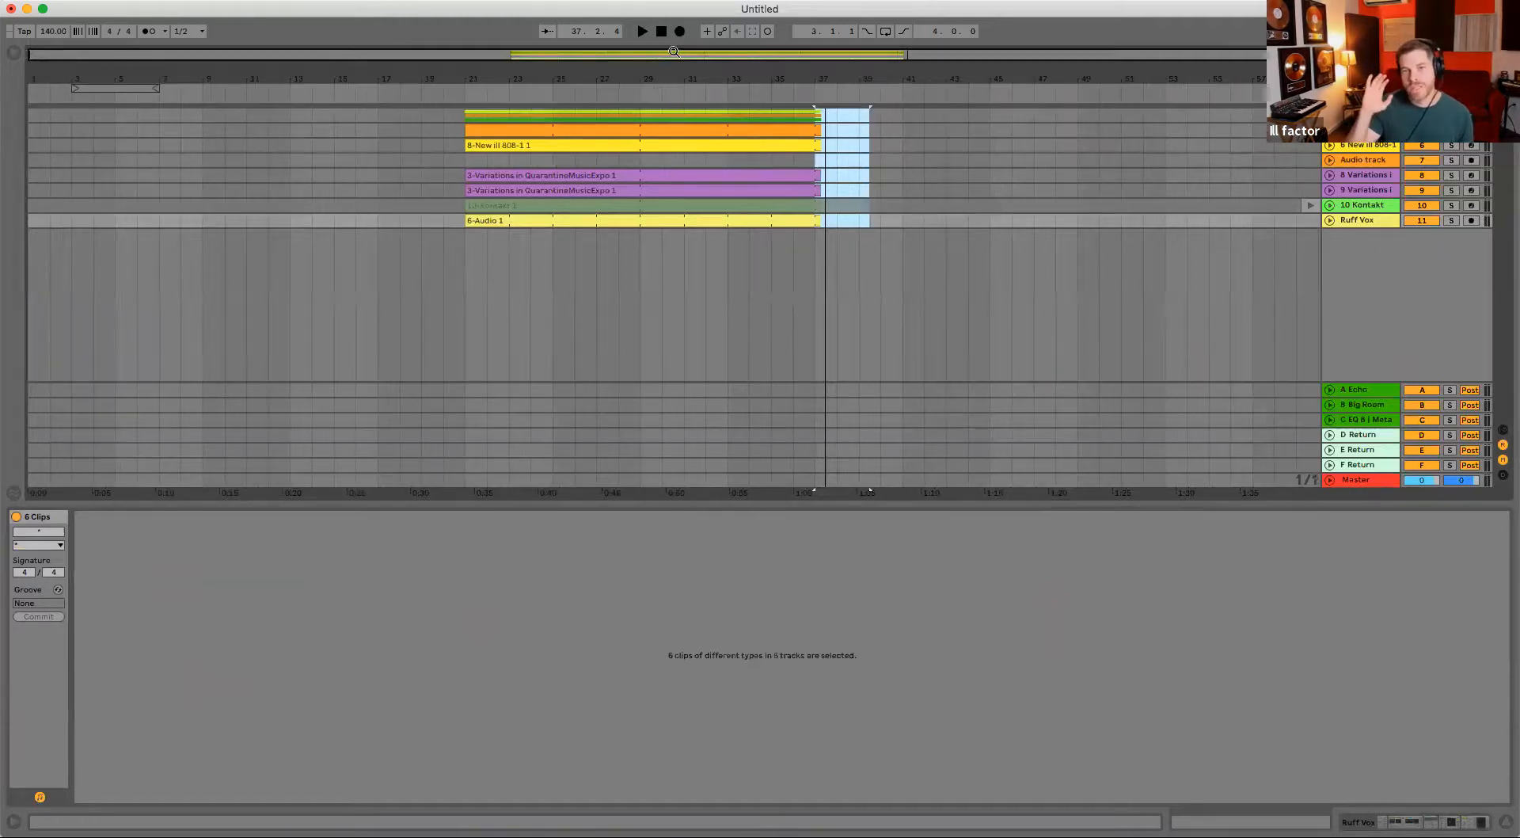
{"action": "left_click_drag", "start_coordinate": [821, 223], "coordinate": [889, 112]}
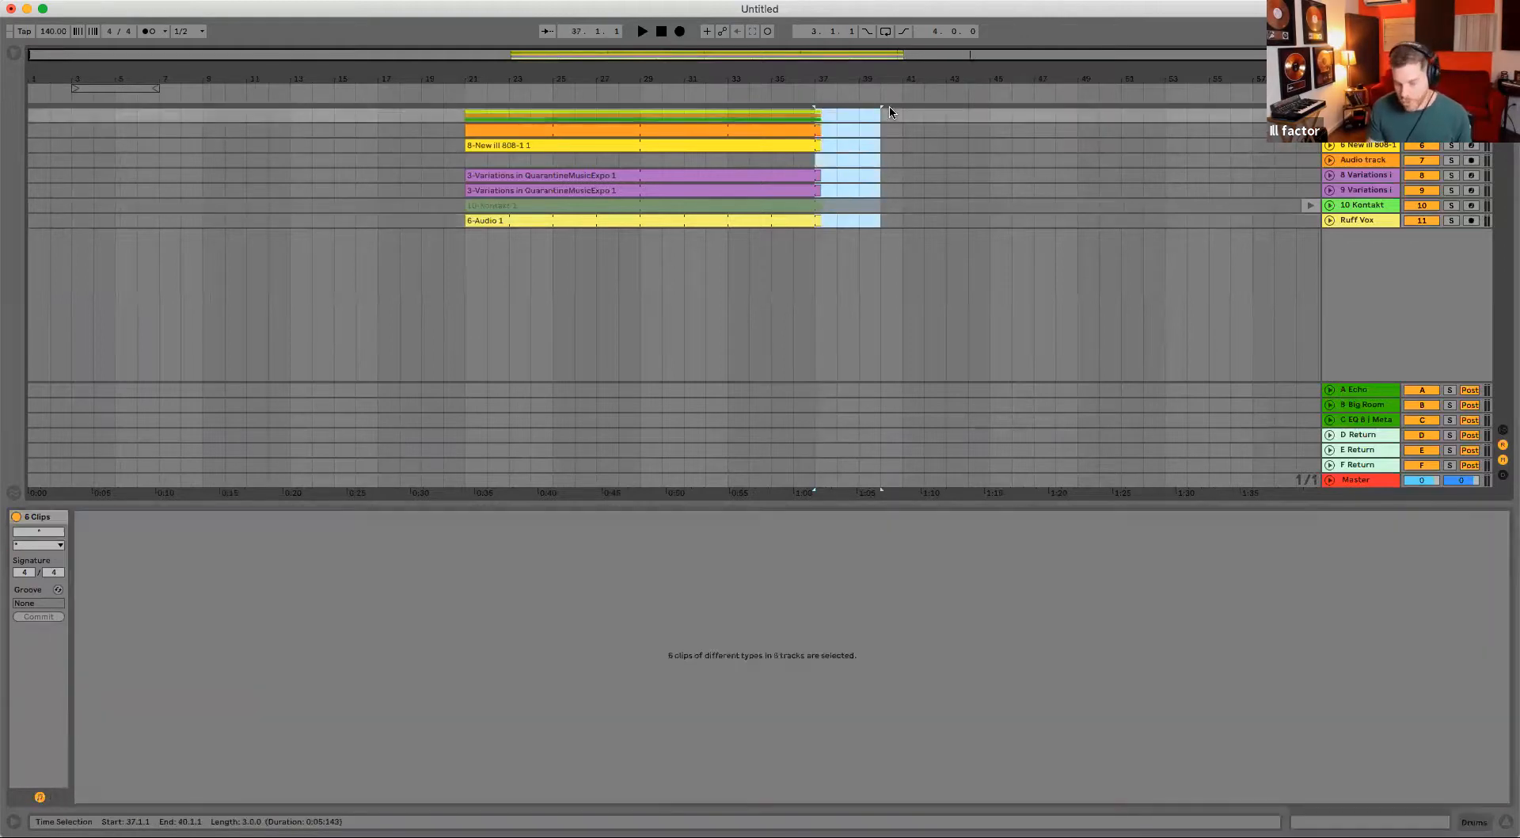
- Start Arrangement playback from bar 14 and view the start of the recorded clips up close
{"action": "left_click", "coordinate": [311, 147]}
{"action": "key", "text": "space"}
{"action": "left_click_drag", "start_coordinate": [380, 80], "coordinate": [380, 111]}
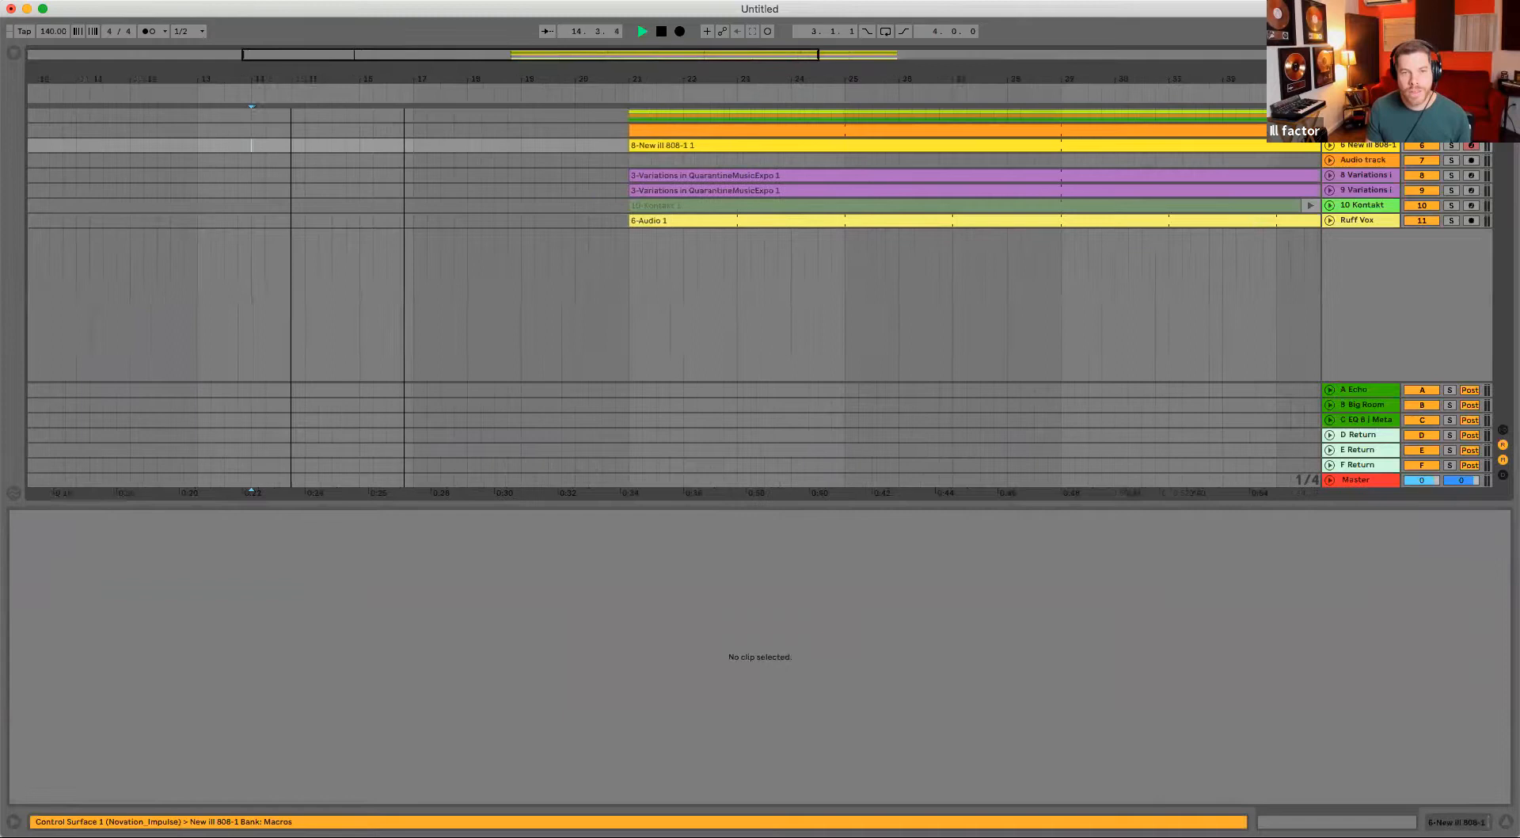
- Stop the Arrangement playback and view the full length of the recorded clips on all tracks
{"action": "scroll", "coordinate": [555, 152], "scroll_direction": "left", "scroll_amount": 5}
{"action": "scroll", "coordinate": [720, 157], "scroll_direction": "right", "scroll_amount": 4}
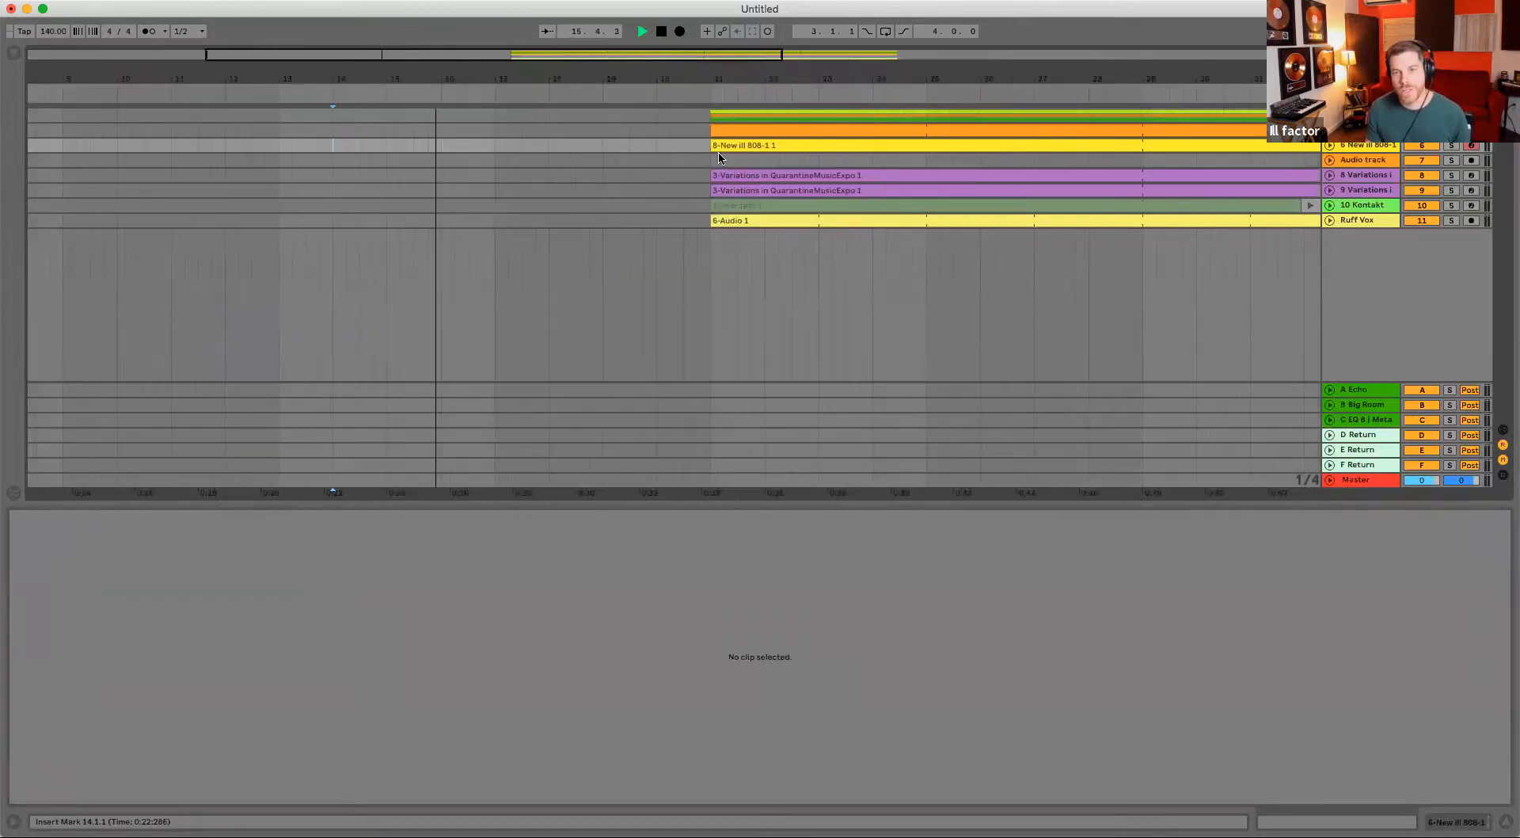
{"action": "left_click_drag", "start_coordinate": [507, 82], "coordinate": [682, 71]}
{"action": "key", "text": "space"}
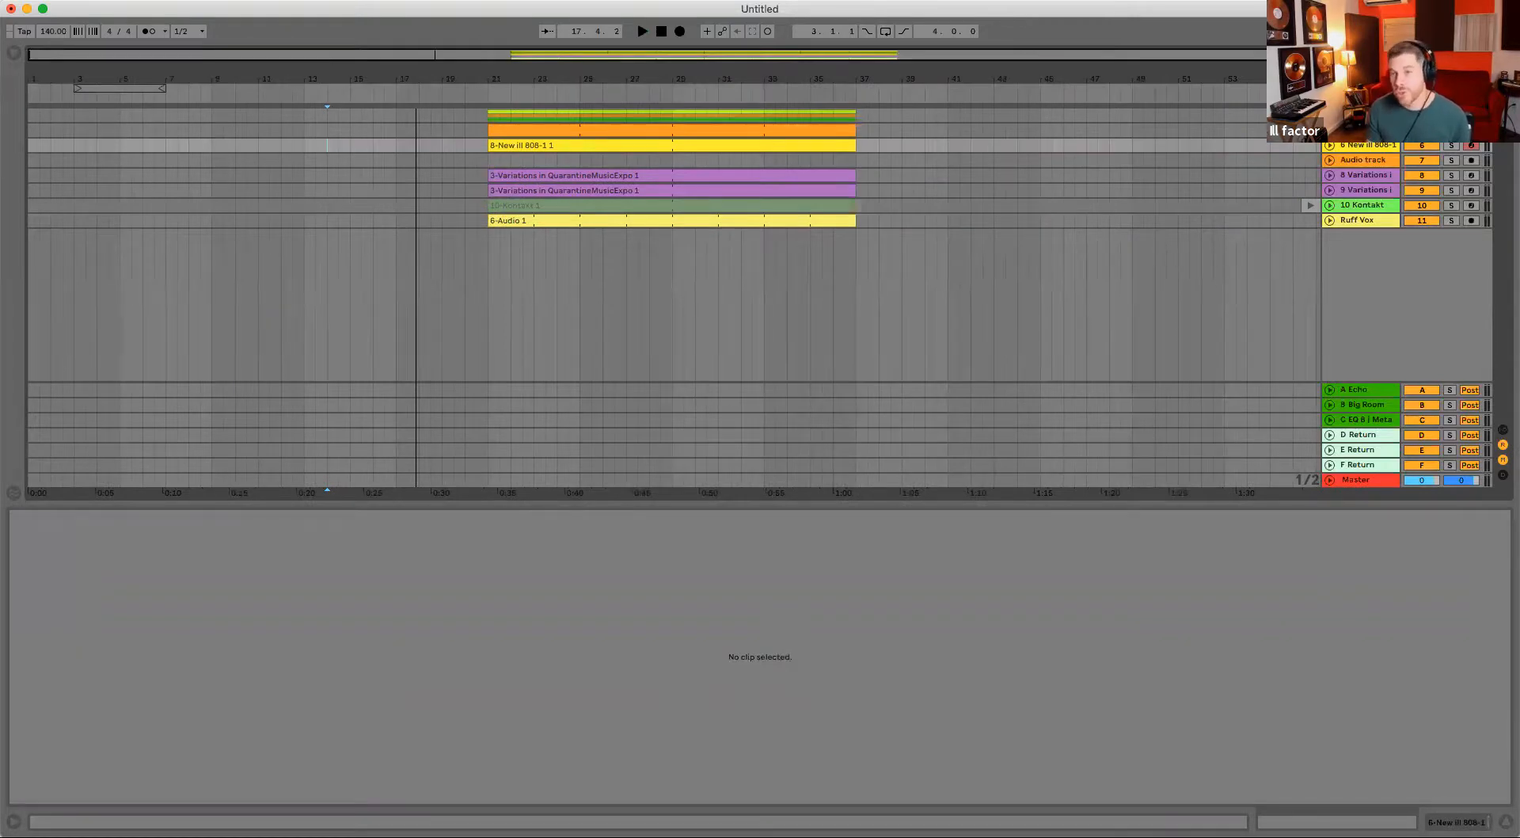
{"action": "scroll", "coordinate": [1082, 183], "scroll_direction": "up", "scroll_amount": 3}
{"action": "scroll", "coordinate": [1069, 119], "scroll_direction": "right", "scroll_amount": 2}
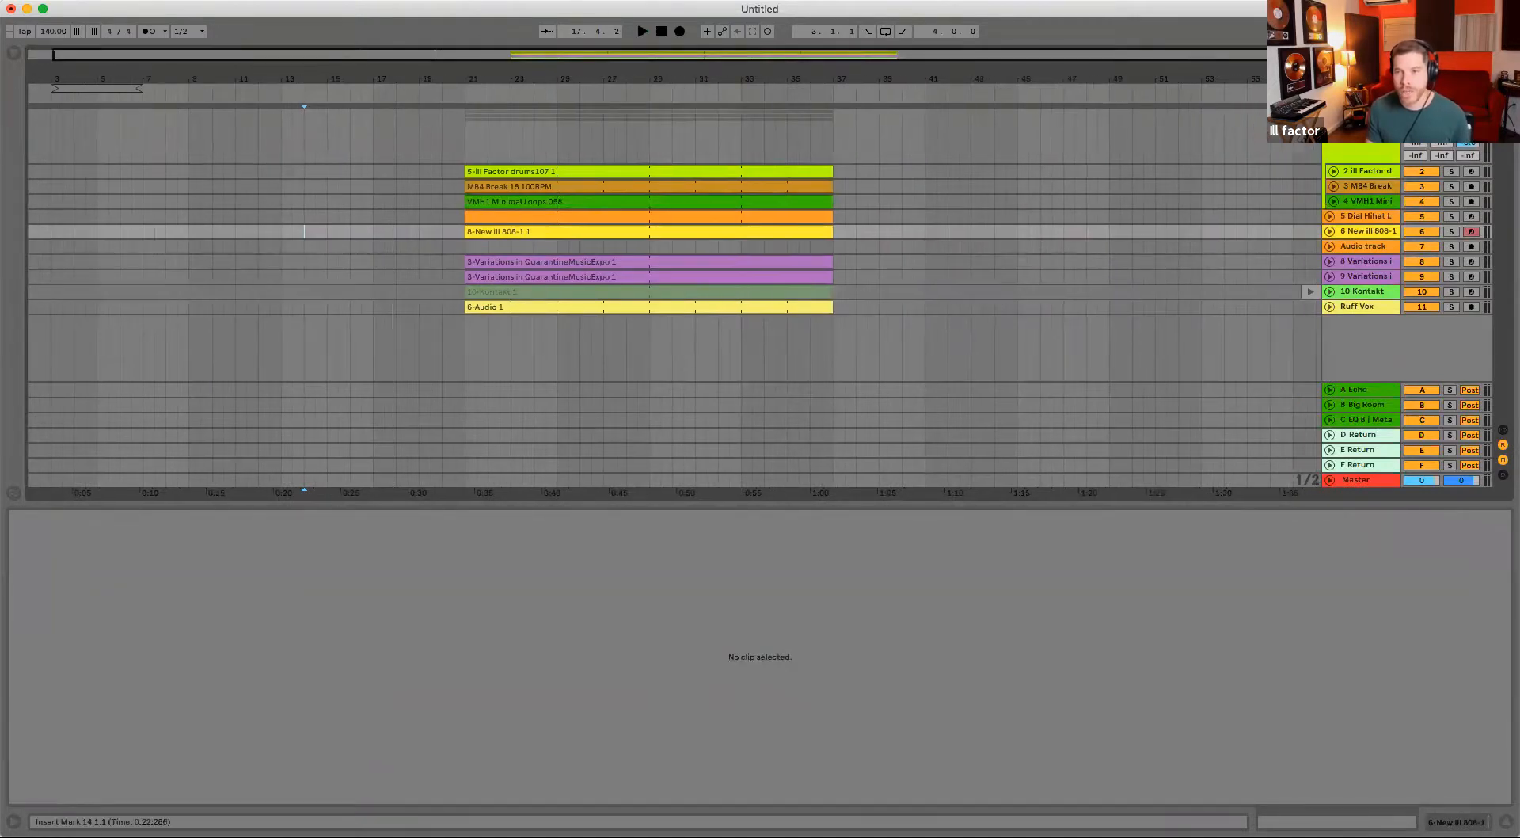
{"action": "scroll", "coordinate": [990, 167], "scroll_direction": "down", "scroll_amount": 3}
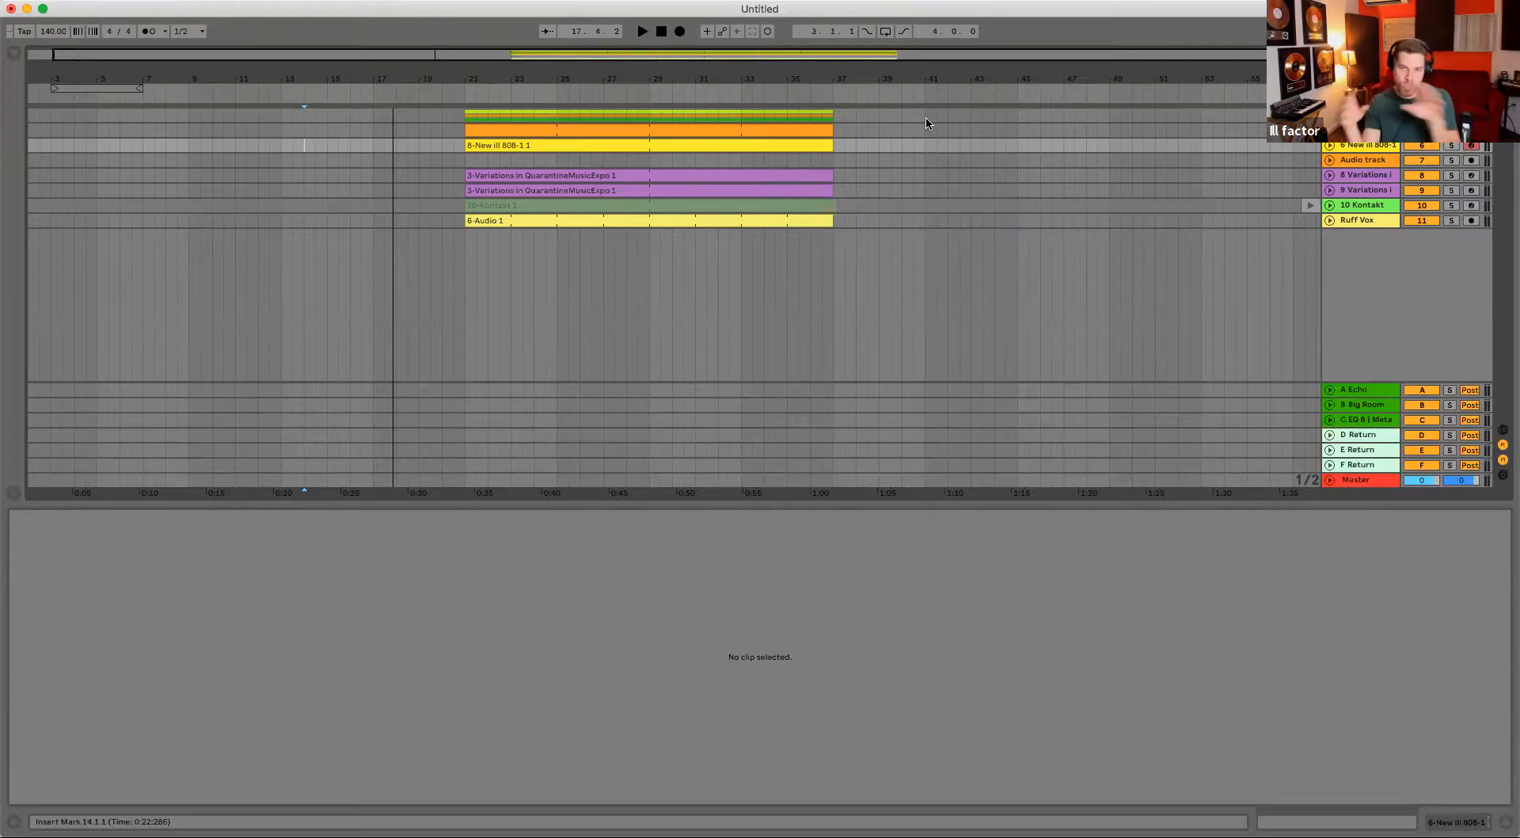
- Switch the 10 Kontakt track back to playing its recorded Arrangement clip
{"action": "left_click", "coordinate": [481, 219]}
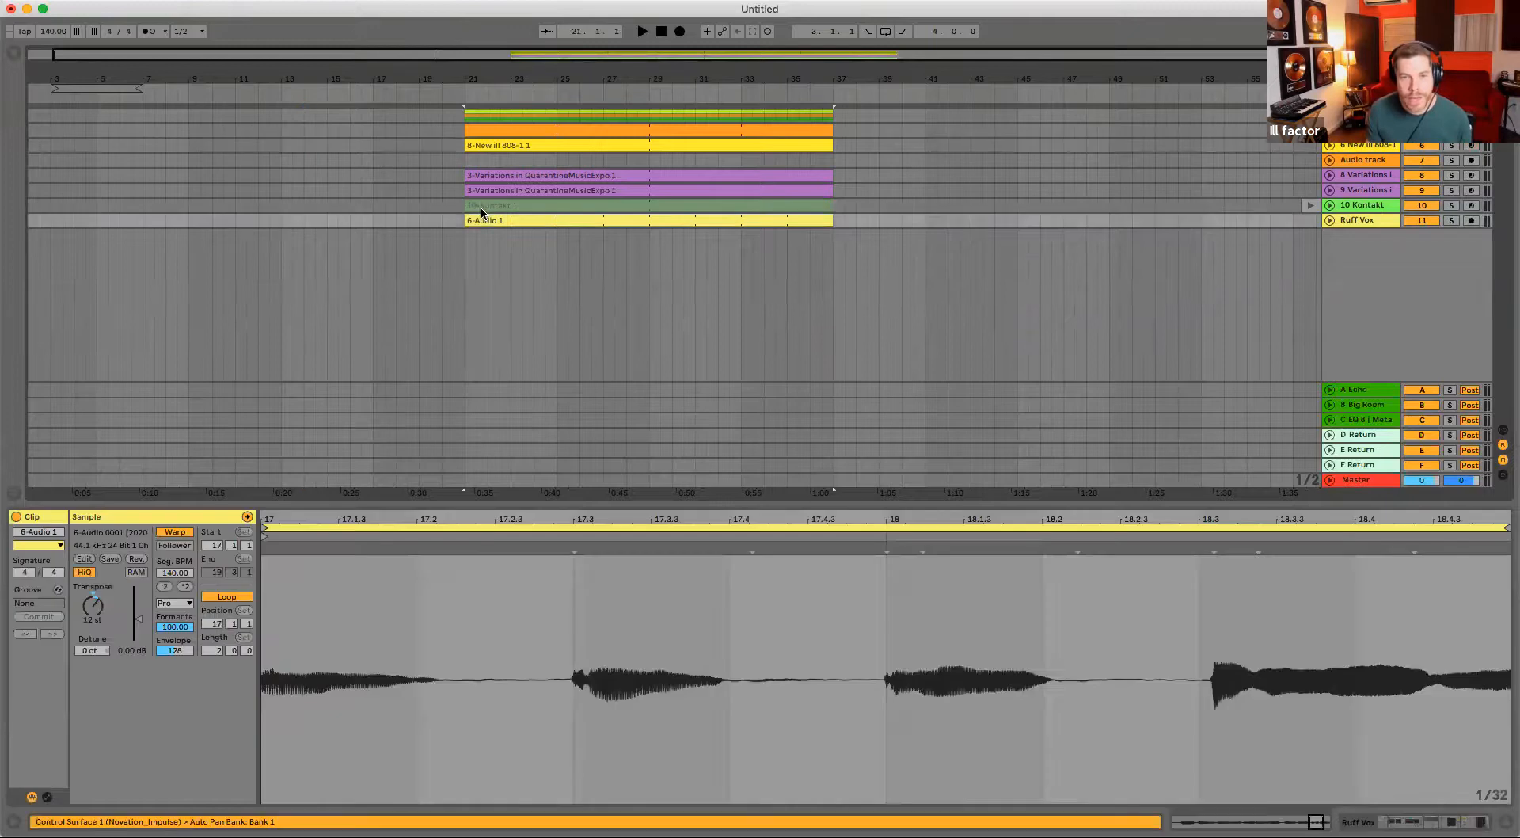
{"action": "left_click", "coordinate": [1311, 206]}
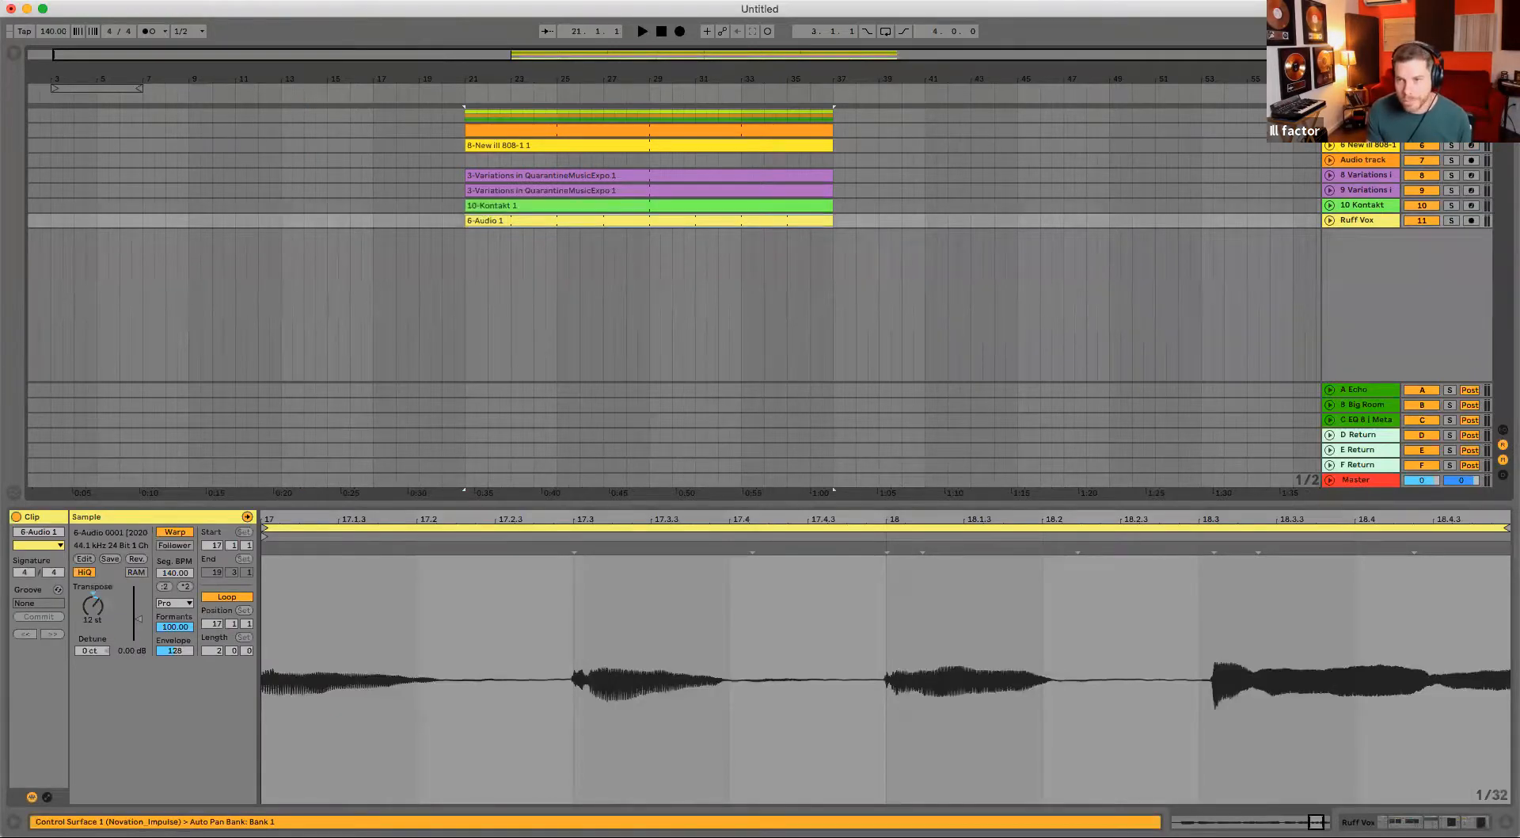
{"action": "left_click", "coordinate": [1330, 115]}
- Extend the start of all nine recorded clips back to bar 1 and briefly play from the beginning
{"action": "left_click_drag", "start_coordinate": [1033, 81], "coordinate": [1055, 95]}
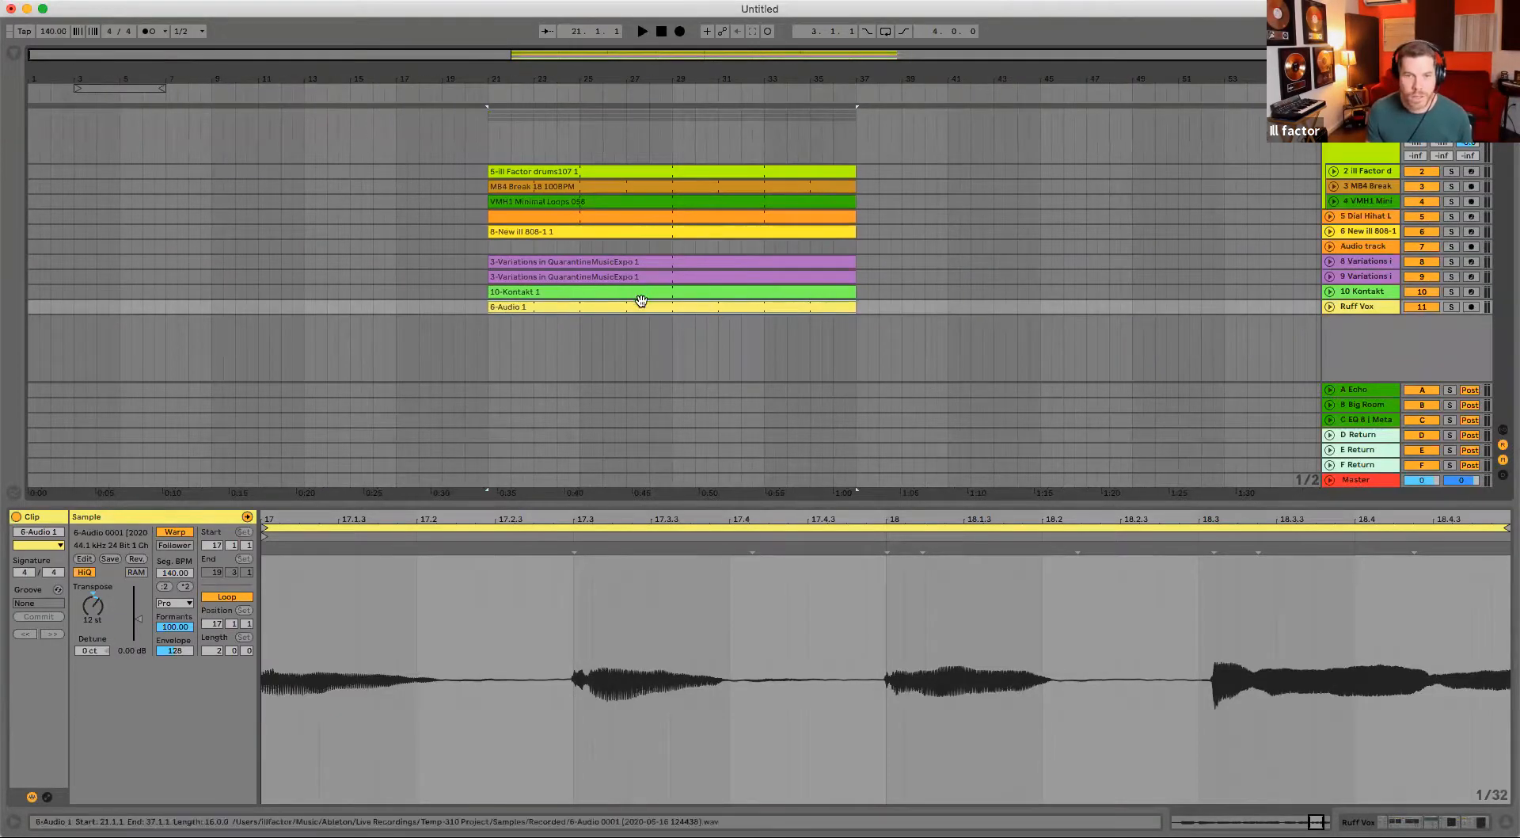
{"action": "left_click", "coordinate": [631, 169], "text": "shift"}
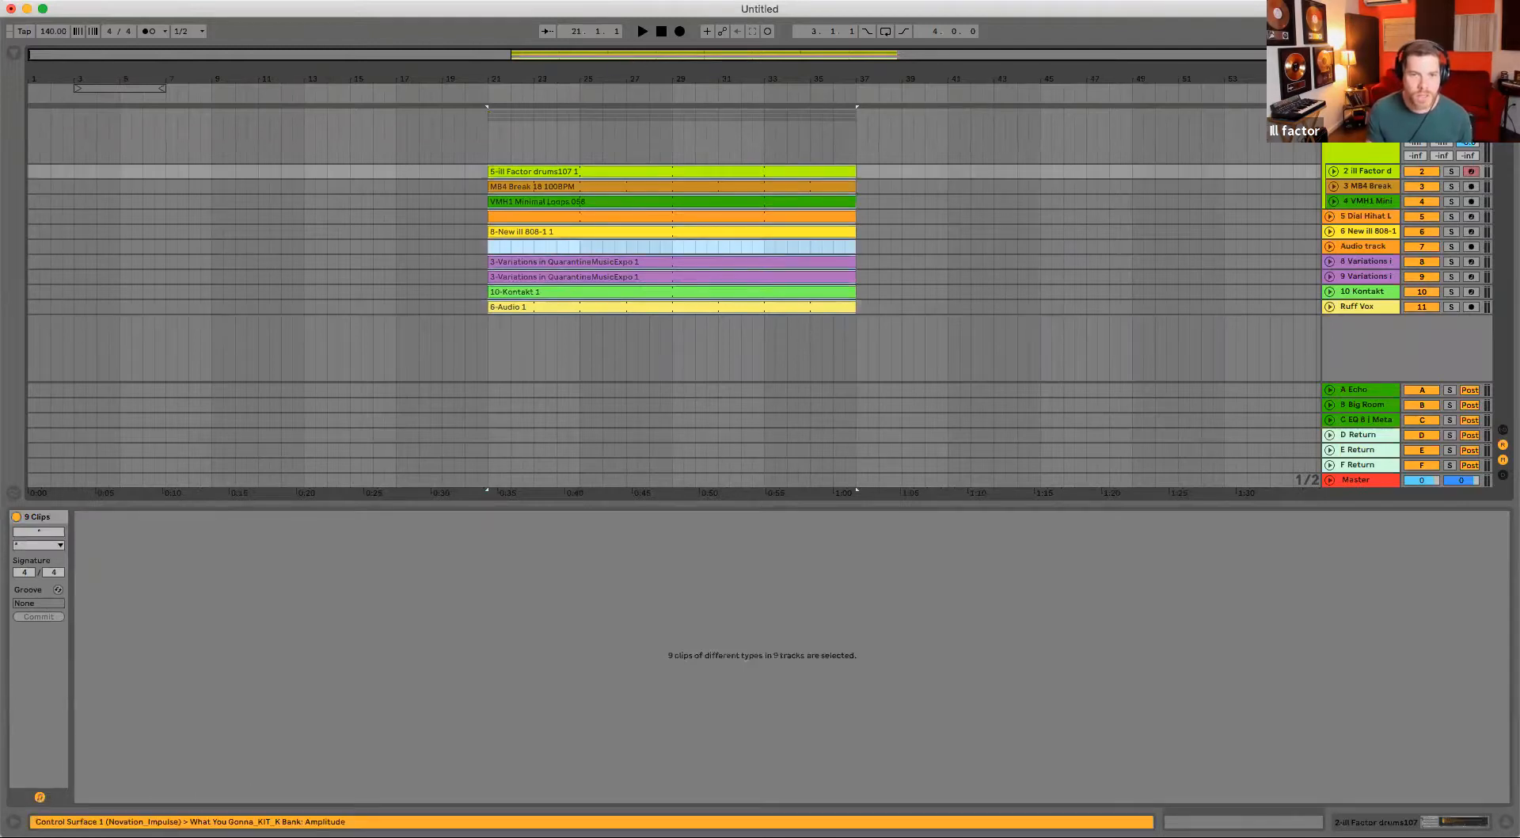
{"action": "left_click_drag", "start_coordinate": [491, 169], "coordinate": [28, 170]}
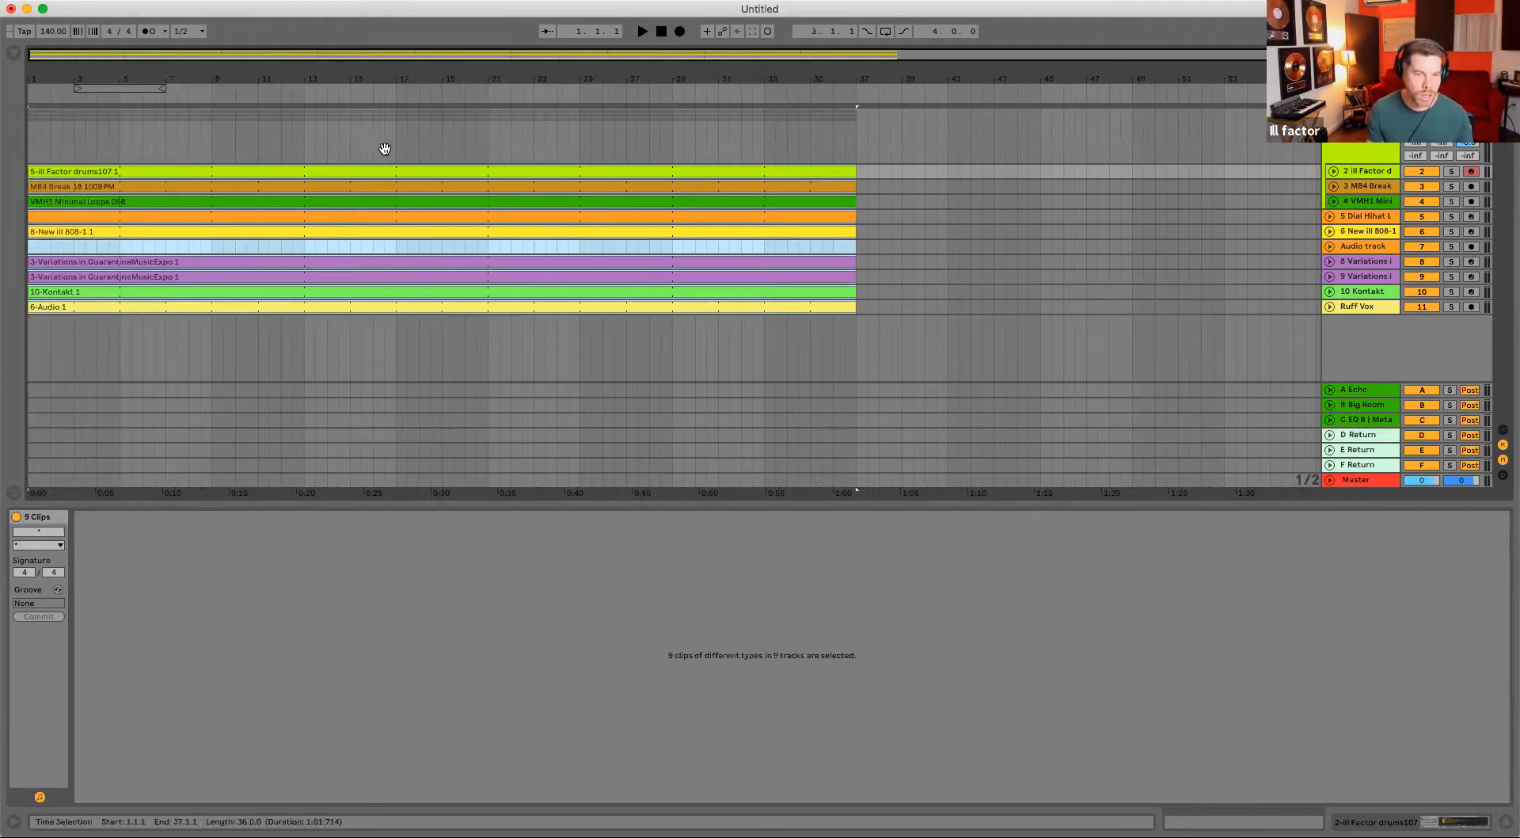
{"action": "left_click", "coordinate": [662, 35]}
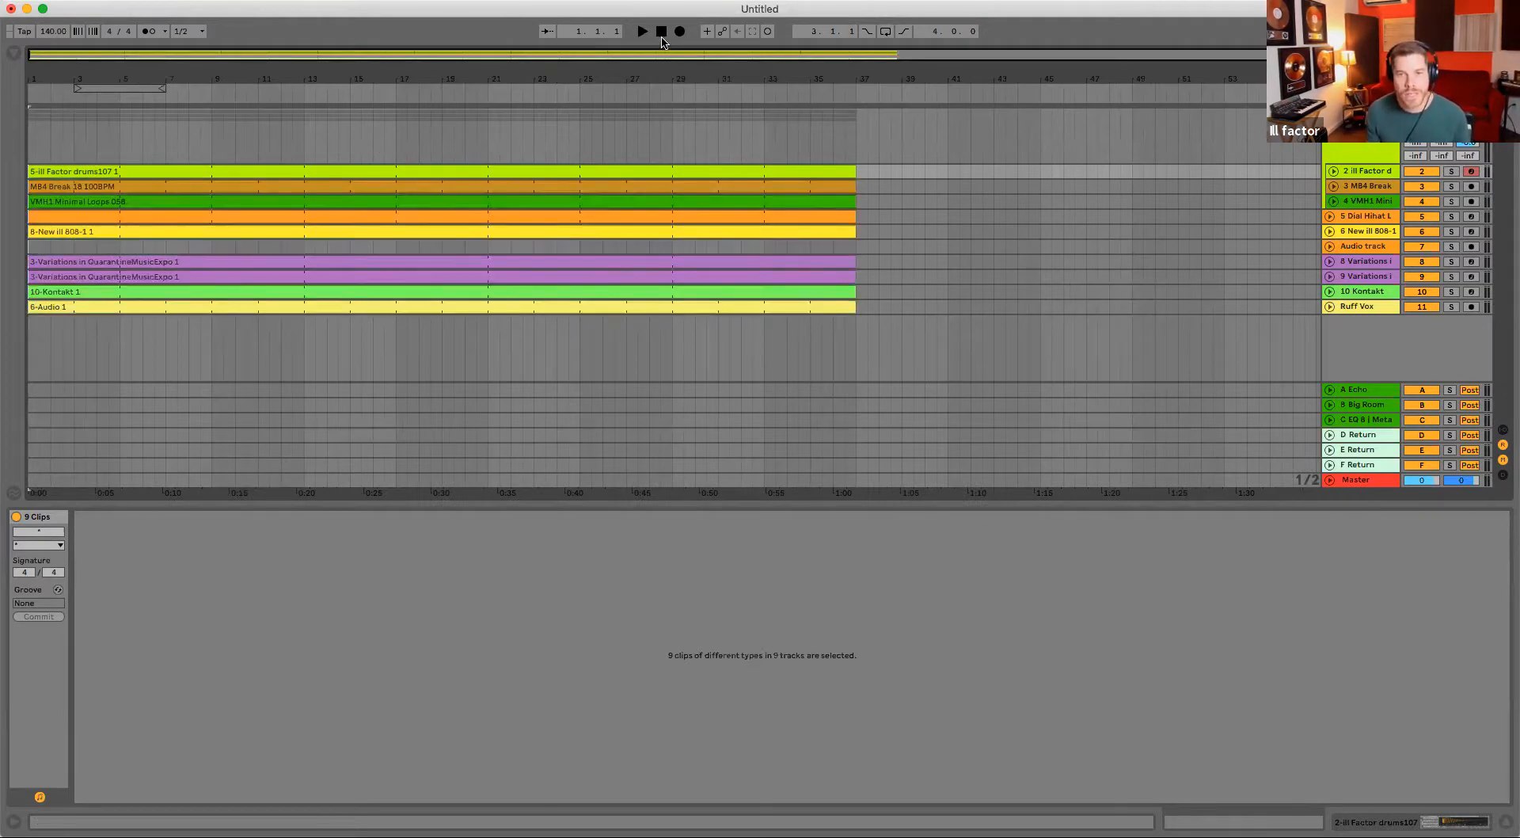
{"action": "key", "text": "space"}
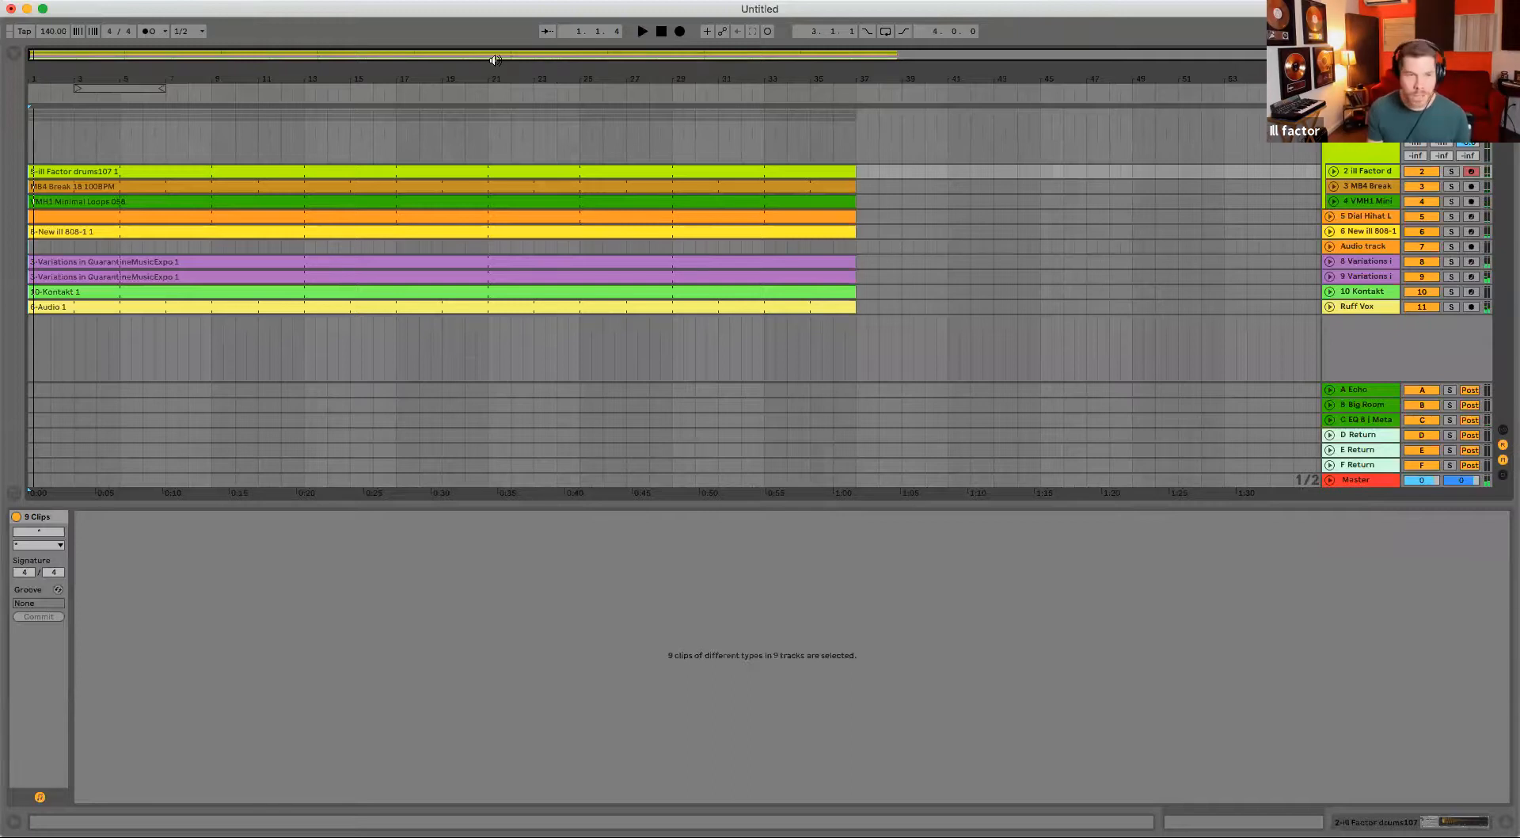
- Trim the start of the ill Factor drums, MB4 Break, VMH1 Minimal and Dial Hihat clips to bar 5
{"action": "left_click", "coordinate": [89, 169]}
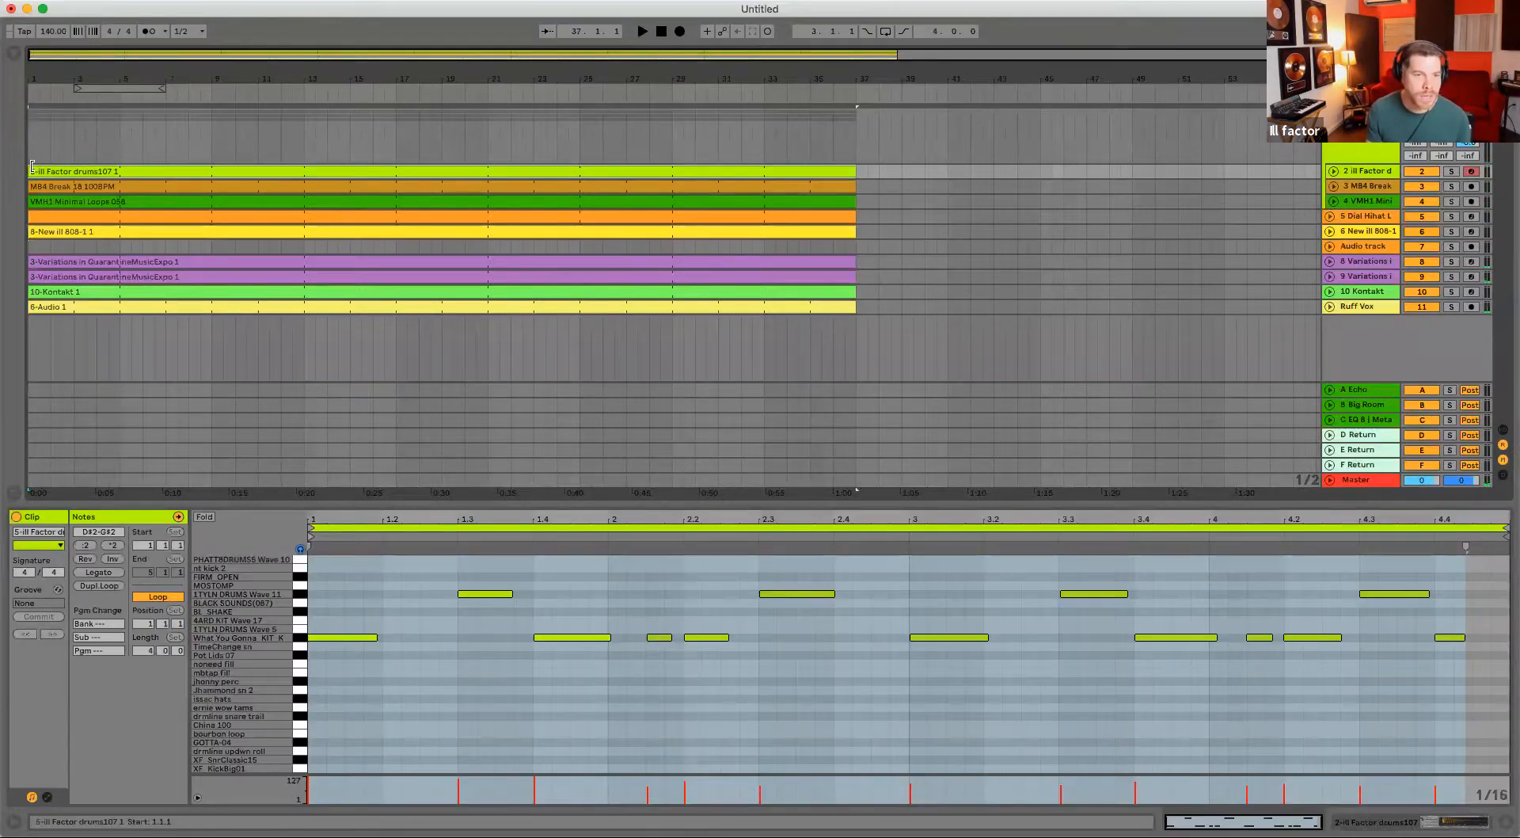
{"action": "left_click_drag", "start_coordinate": [31, 170], "coordinate": [120, 170]}
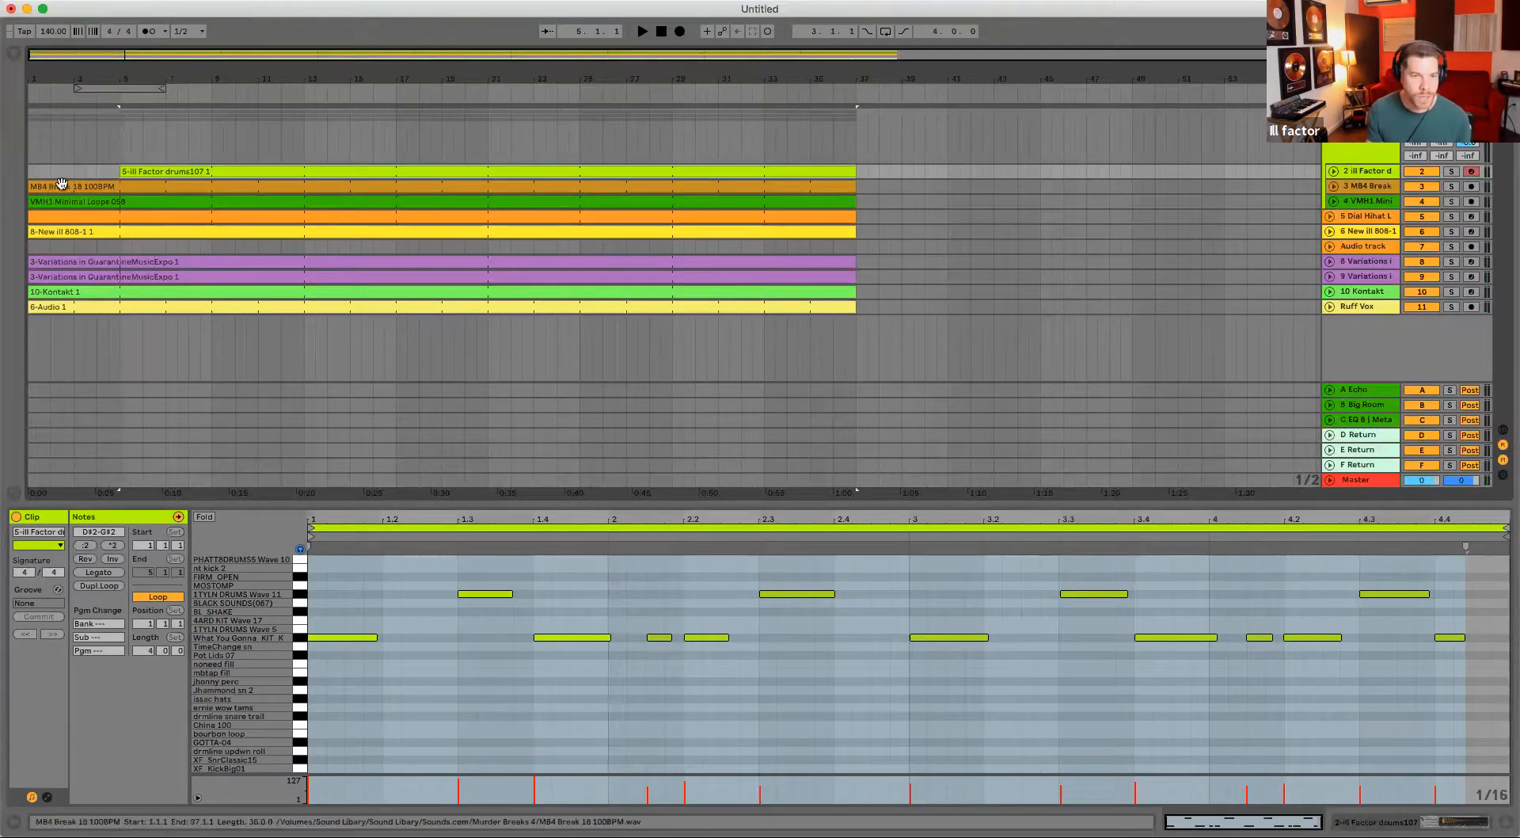
{"action": "left_click", "coordinate": [46, 186]}
{"action": "left_click", "coordinate": [42, 201], "text": "shift"}
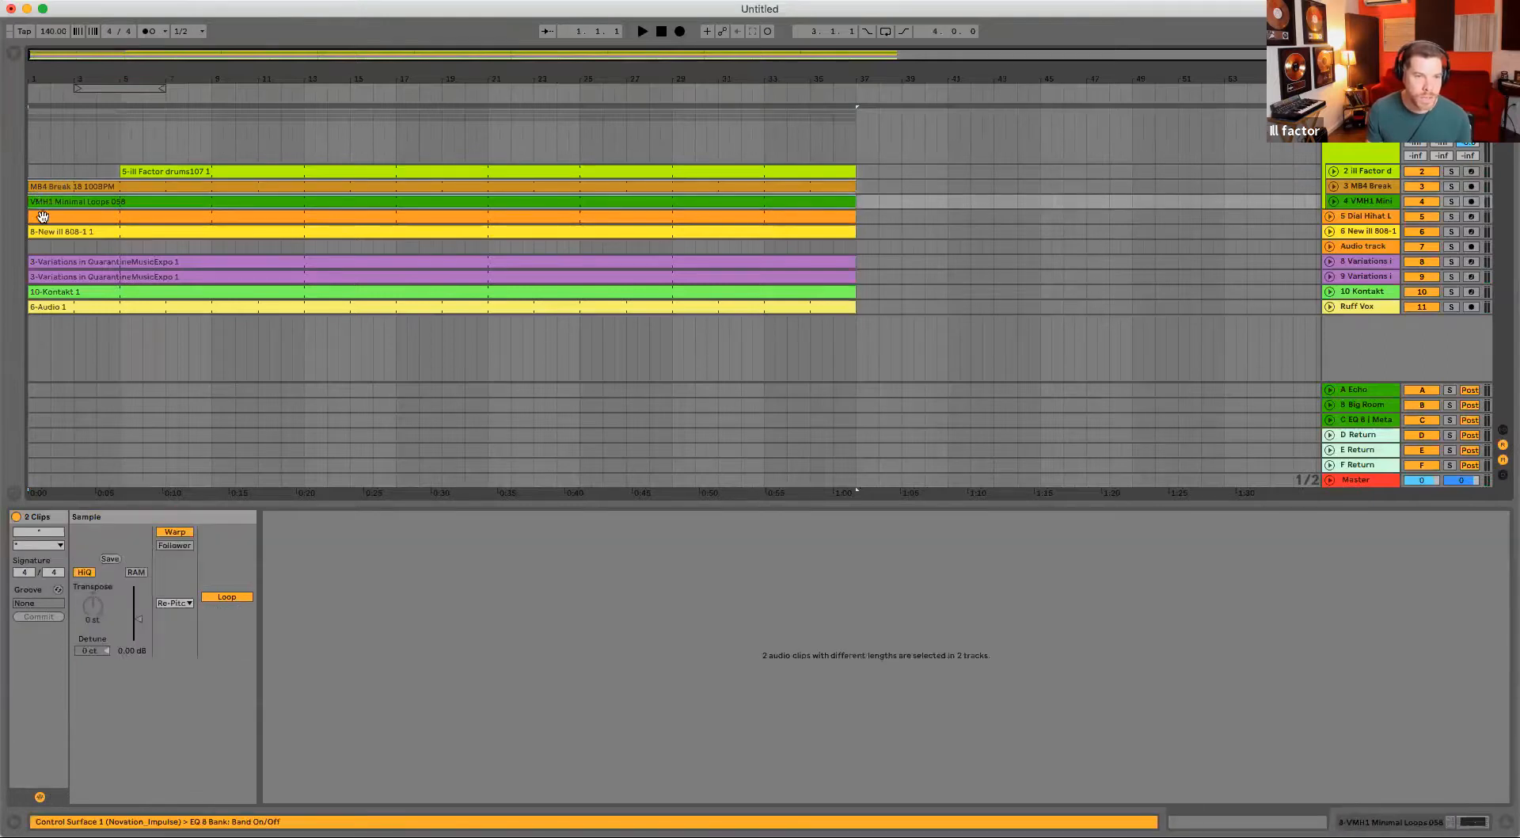
{"action": "left_click", "coordinate": [43, 216], "text": "shift"}
{"action": "left_click_drag", "start_coordinate": [30, 190], "coordinate": [123, 203]}
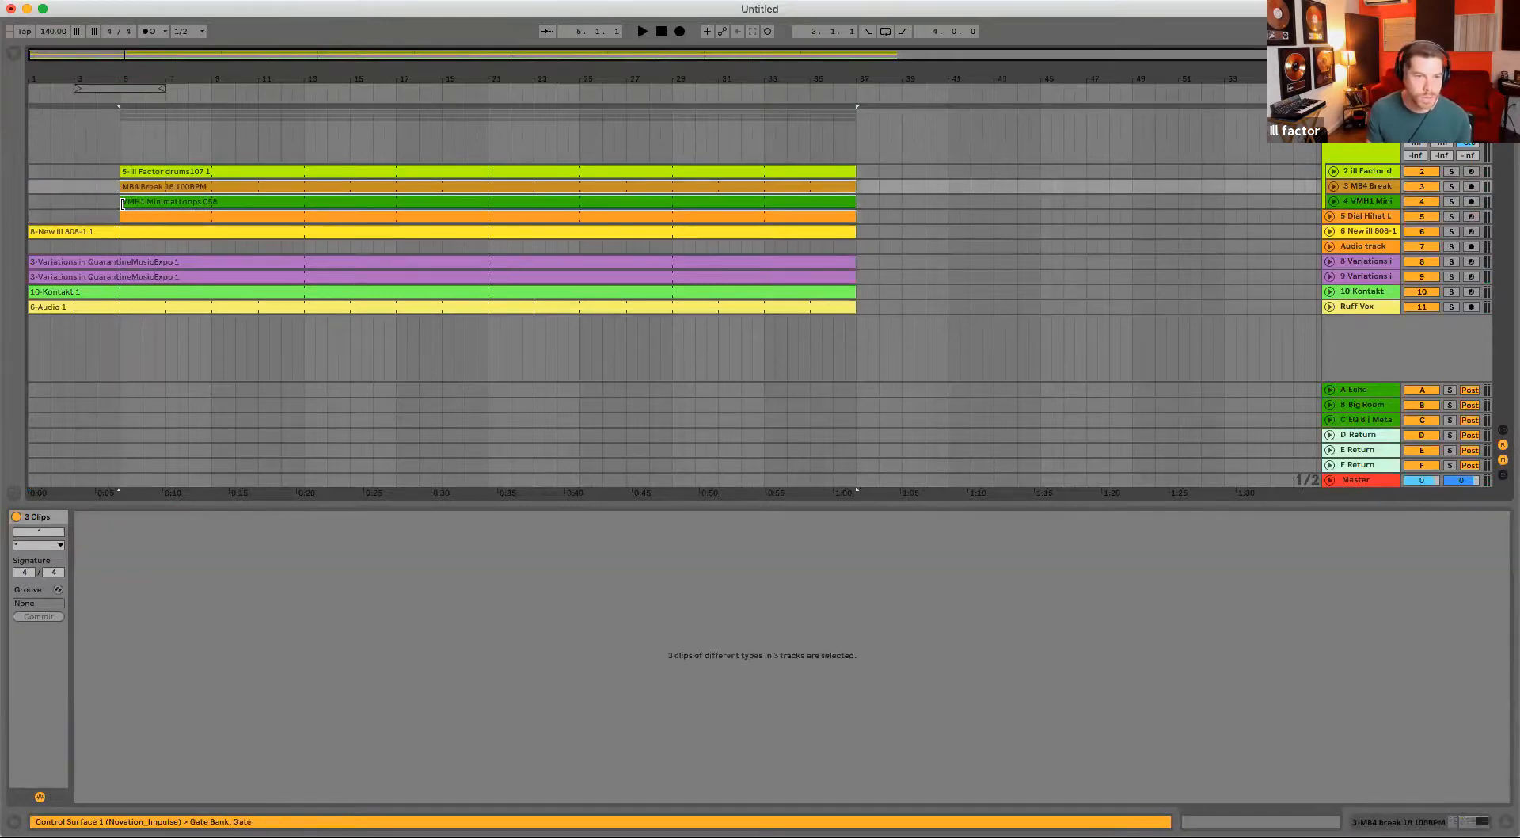
- Trim the clip starts to bar 13 for the 808, bar 5 for 9 Variations, bar 29 for Kontakt and bar 21 for Ruff Vox
{"action": "left_click", "coordinate": [48, 231]}
{"action": "left_click_drag", "start_coordinate": [32, 232], "coordinate": [301, 255]}
{"action": "left_click", "coordinate": [103, 261]}
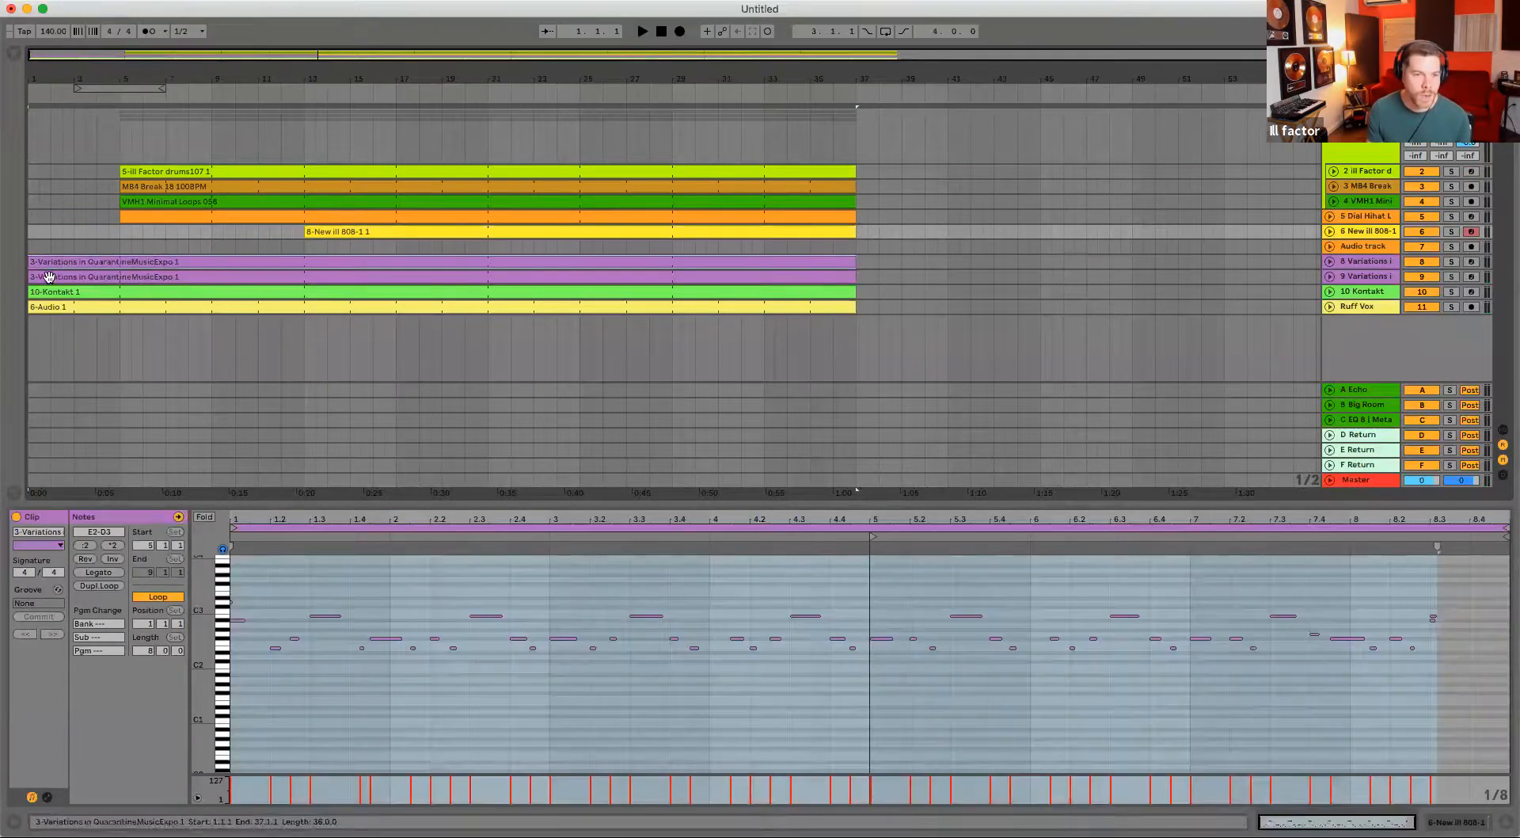
{"action": "left_click_drag", "start_coordinate": [32, 276], "coordinate": [670, 294]}
{"action": "left_click", "coordinate": [71, 290]}
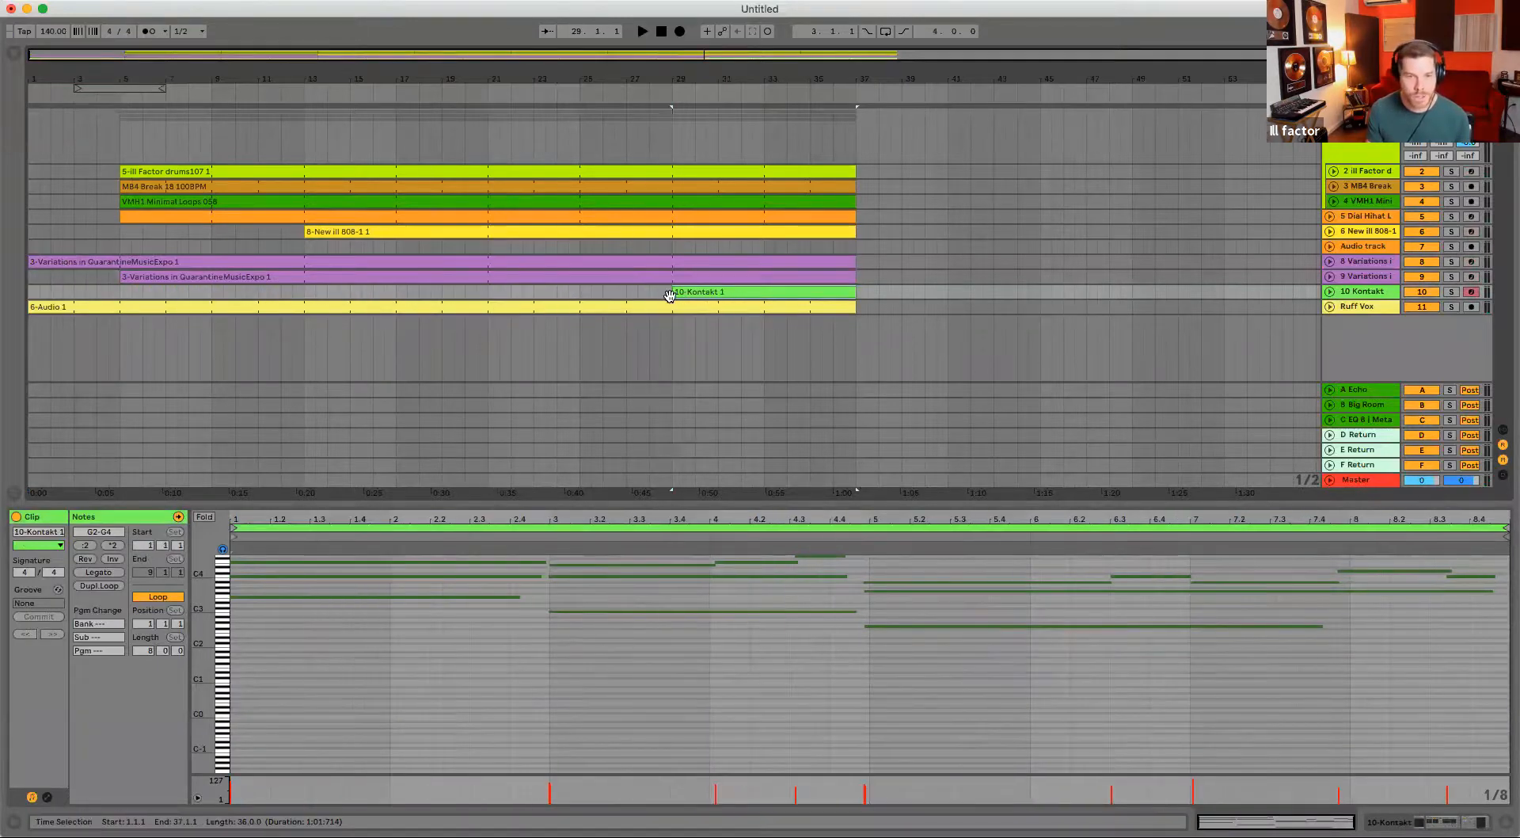
{"action": "left_click", "coordinate": [59, 306]}
{"action": "left_click_drag", "start_coordinate": [30, 306], "coordinate": [489, 307]}
- Play the Arrangement from bar 1 to hear the staggered clip entries
{"action": "left_click", "coordinate": [664, 28]}
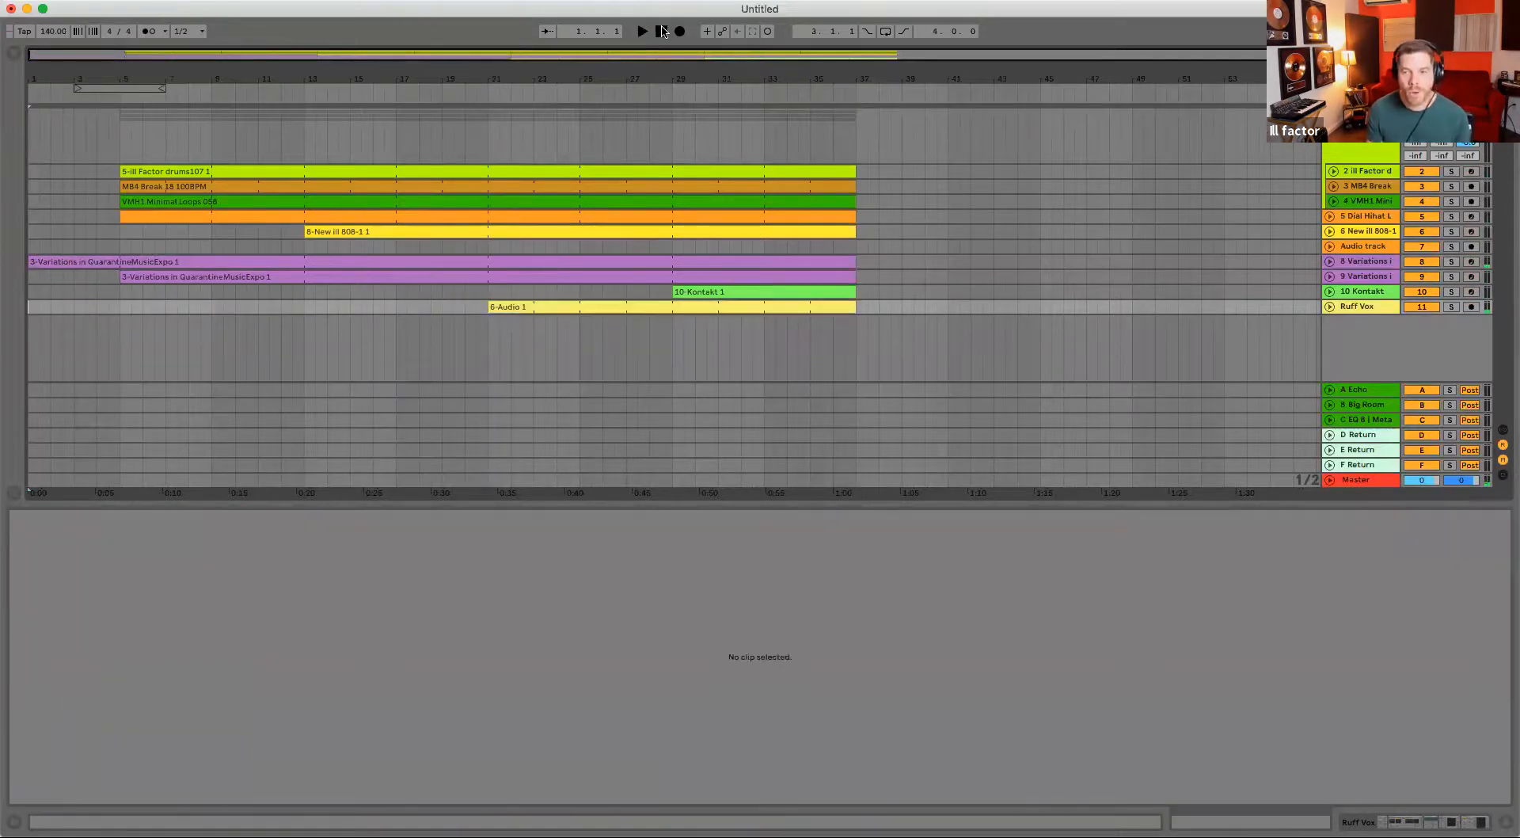
{"action": "key", "text": "space"}
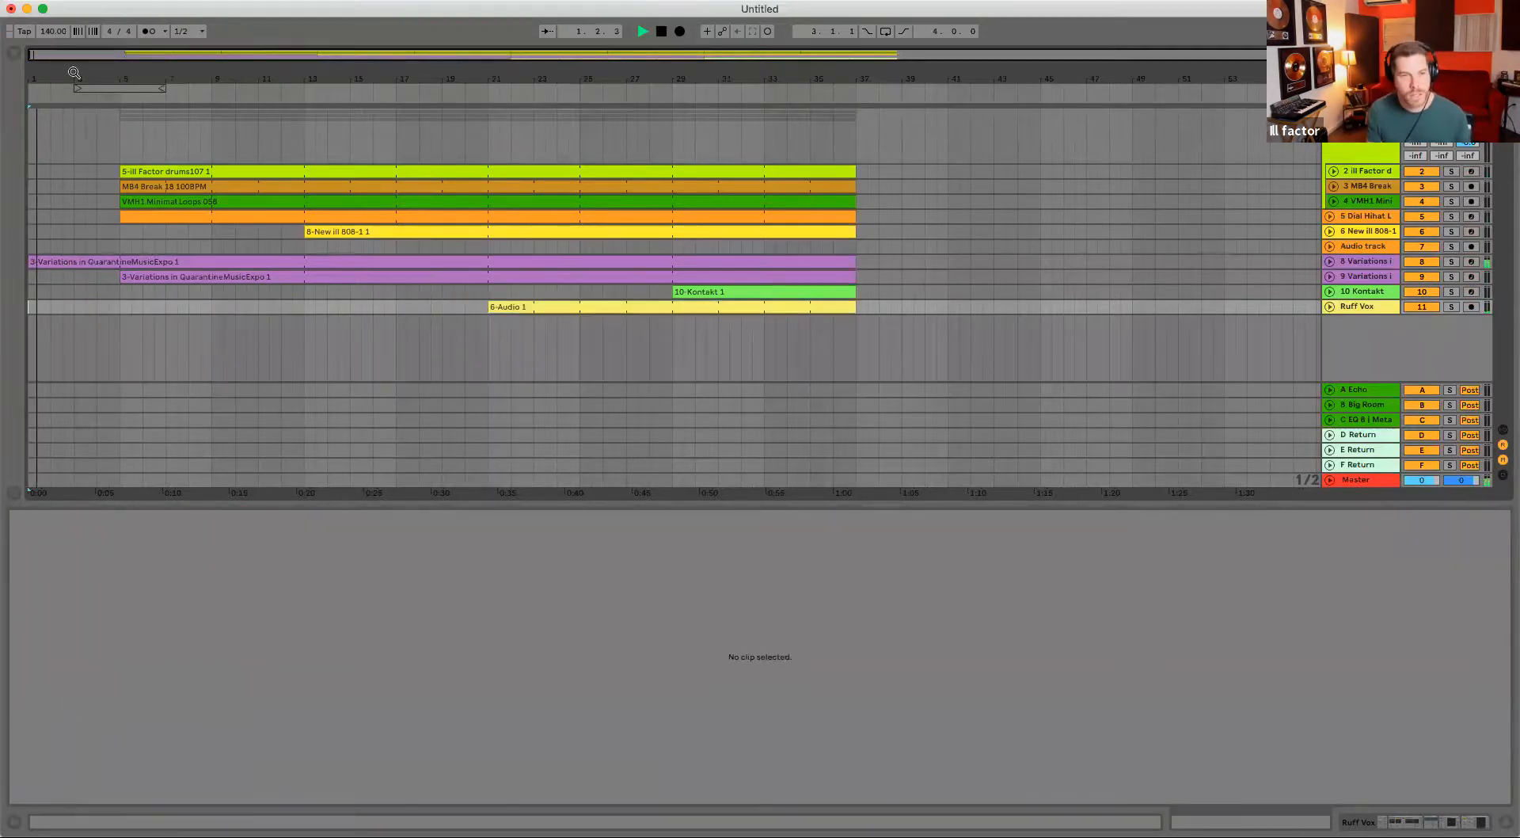
{"action": "mouse_move", "coordinate": [38, 79]}
{"action": "left_mouse_down"}
{"action": "mouse_move", "coordinate": [37, 119]}
{"action": "mouse_move", "coordinate": [35, 79]}
{"action": "left_mouse_up"}
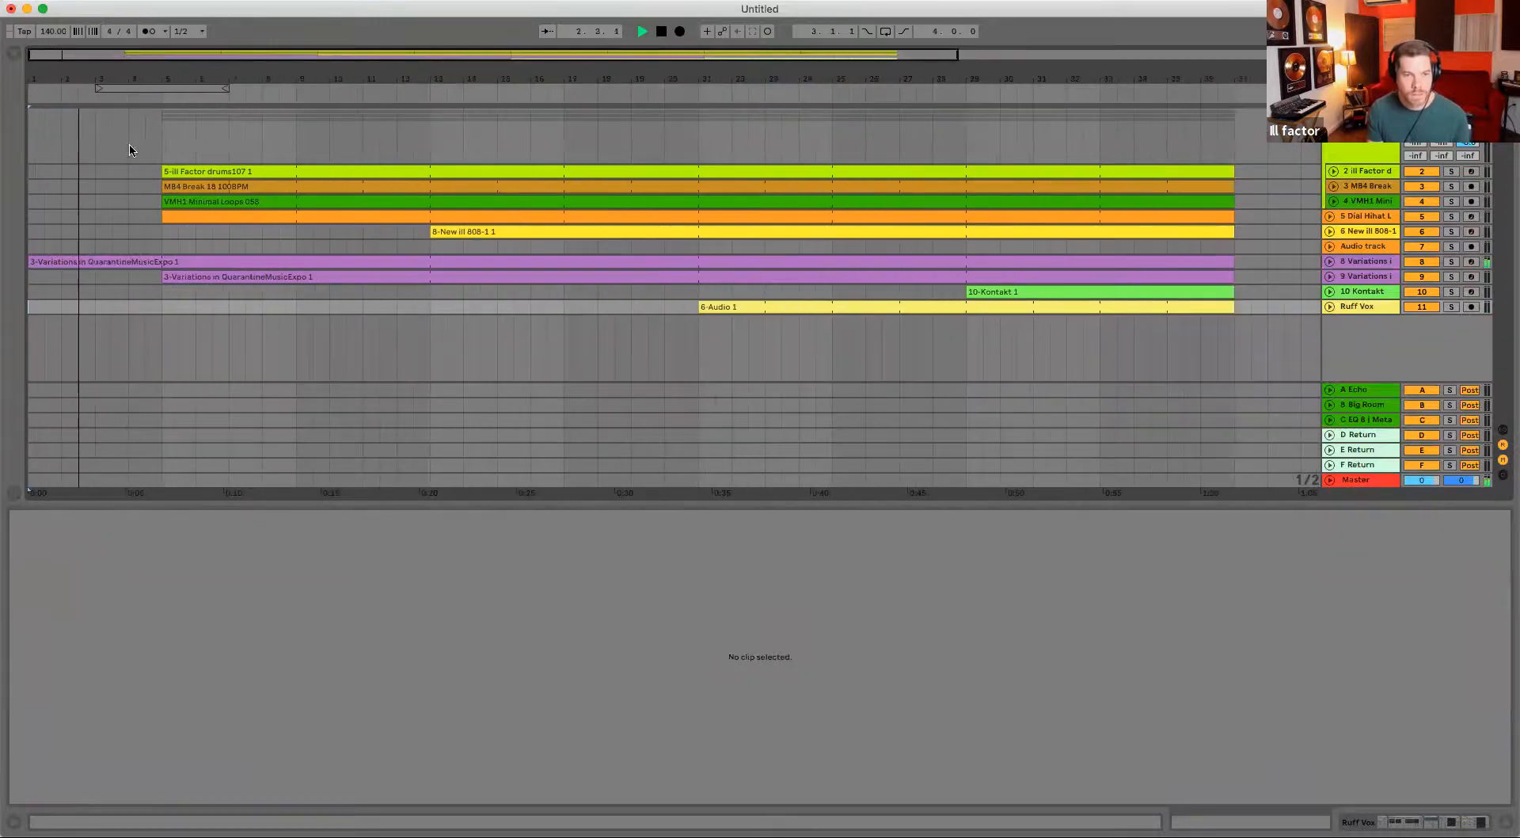
- Trim the start of the Dial Hihat clip to bar 13 and of the 9 Variations clip to bar 21
{"action": "left_click", "coordinate": [195, 215]}
{"action": "left_click_drag", "start_coordinate": [163, 215], "coordinate": [432, 214]}
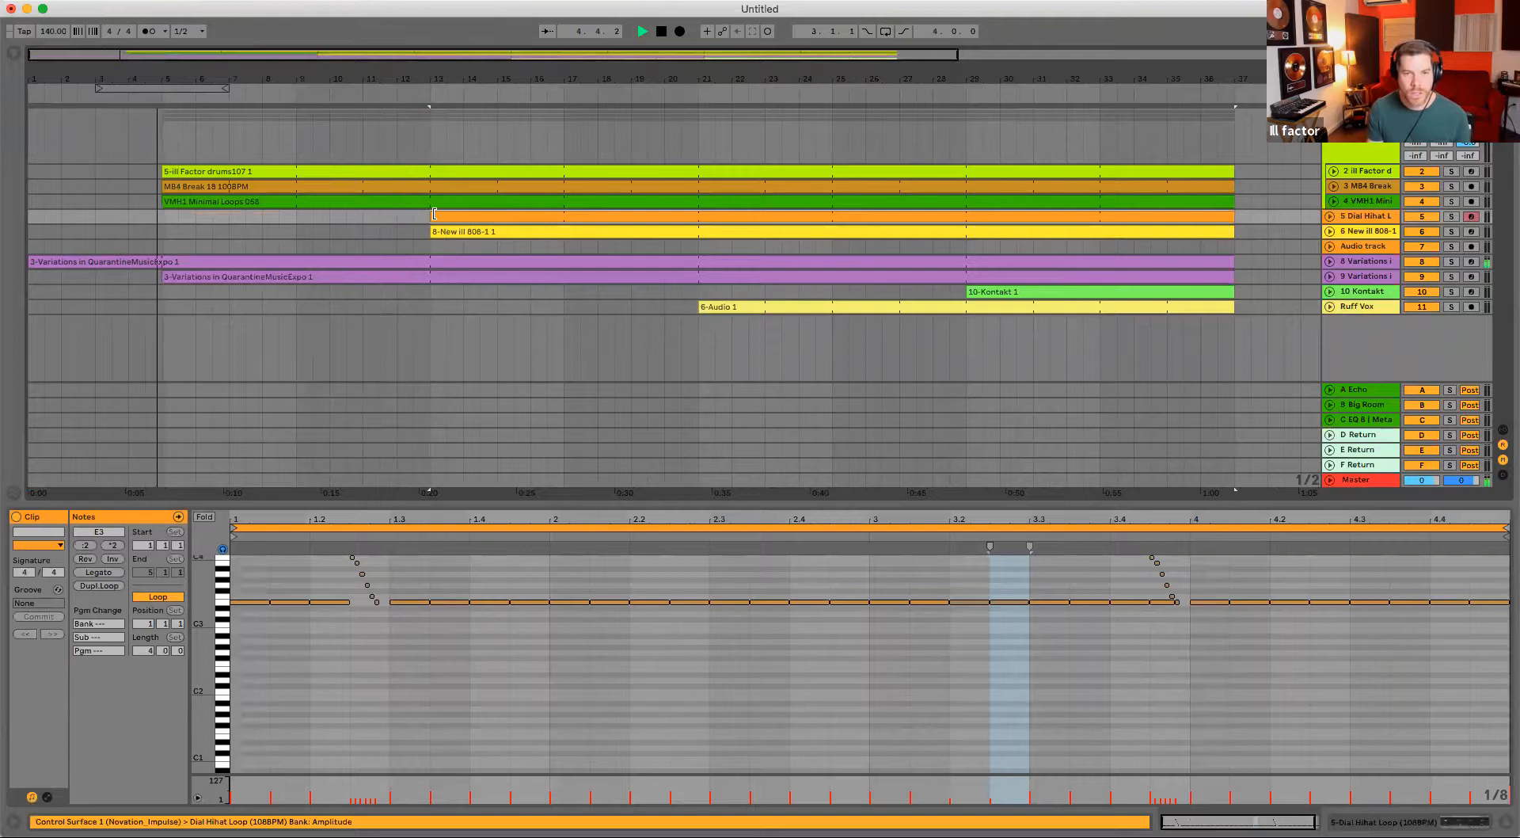
{"action": "left_click", "coordinate": [191, 280]}
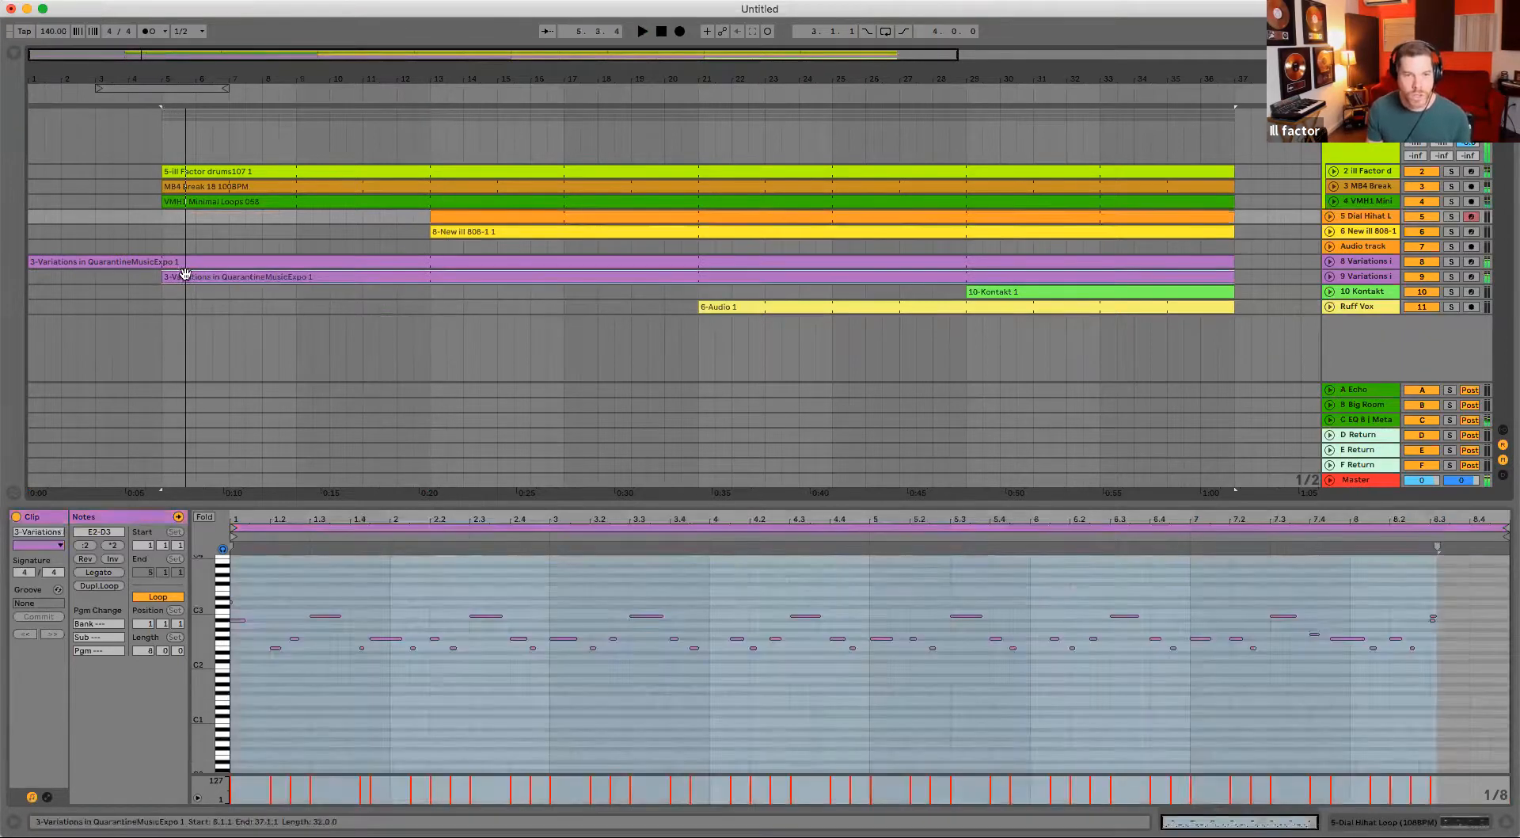
{"action": "left_click_drag", "start_coordinate": [164, 277], "coordinate": [698, 276]}
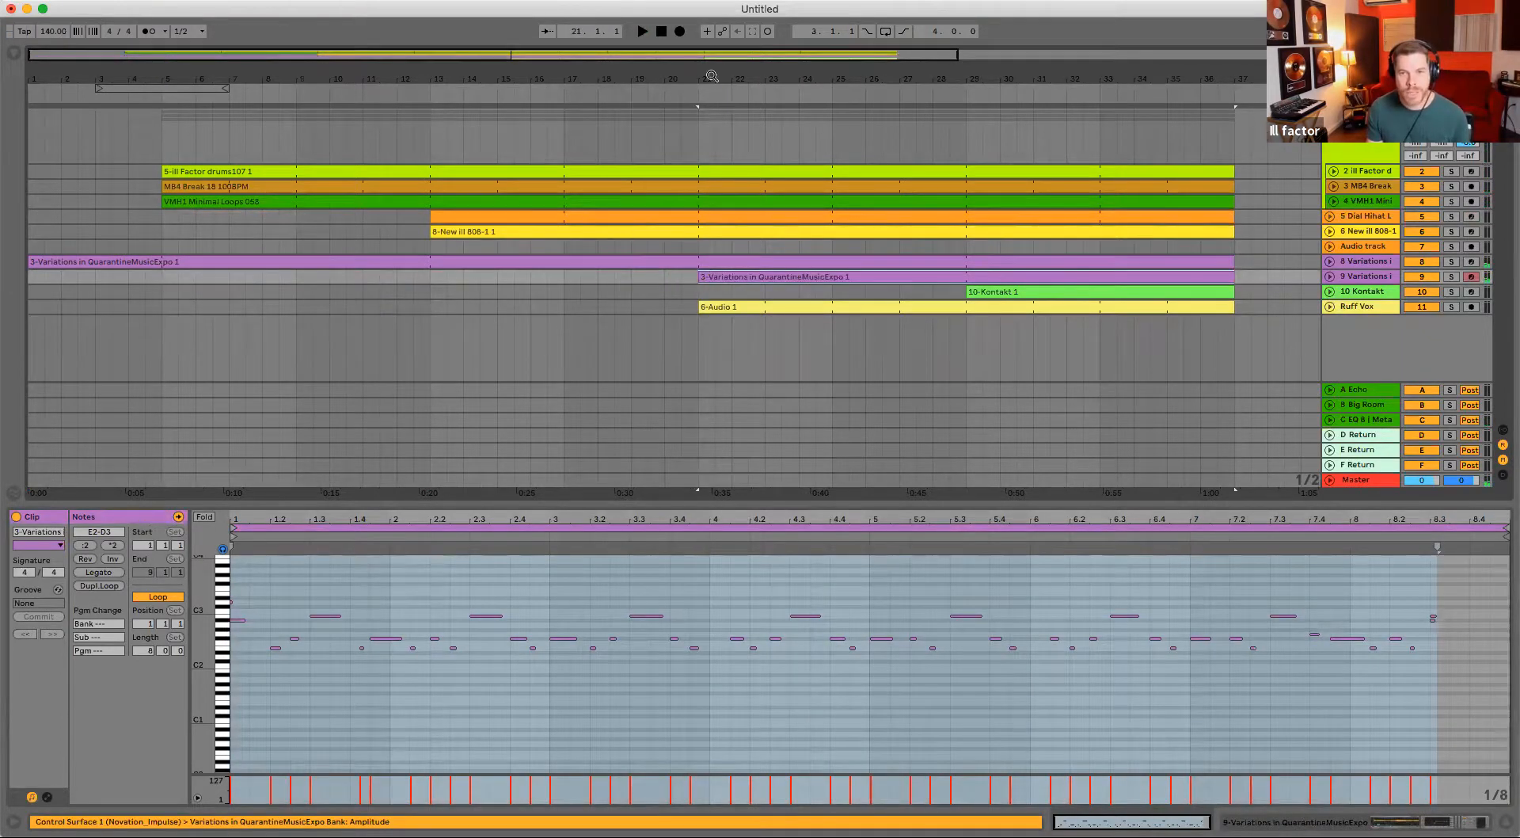
- Add a locator at bar 1 and name it Intro
{"action": "left_click_drag", "start_coordinate": [712, 76], "coordinate": [712, 63]}
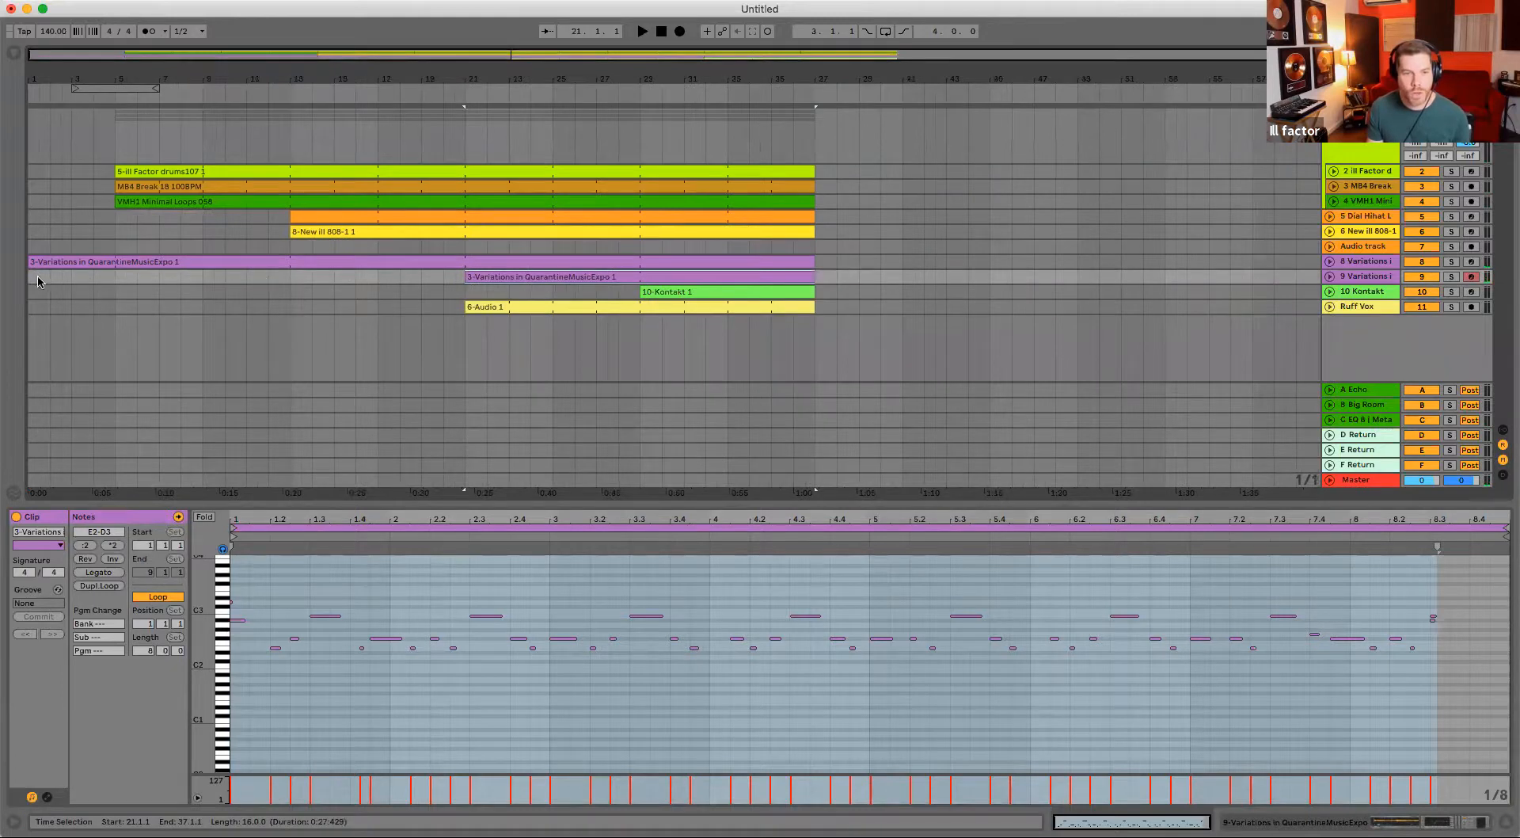
{"action": "left_click", "coordinate": [1361, 98]}
{"action": "left_click_drag", "start_coordinate": [470, 101], "coordinate": [33, 103]}
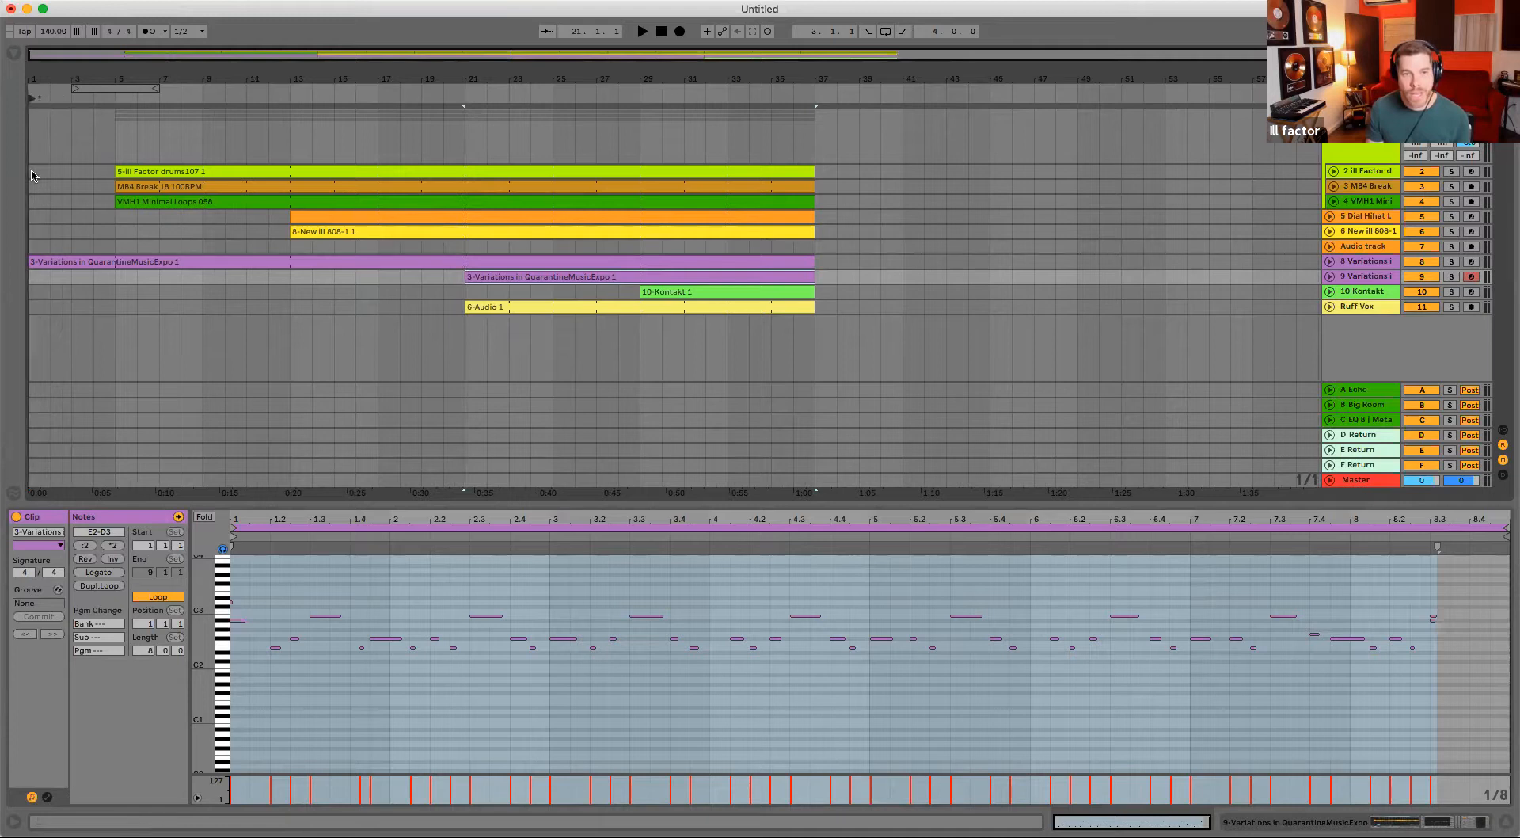
{"action": "key", "text": "Return"}
- Add a locator at bar 5 and name it 1stVerse
{"action": "left_click", "coordinate": [114, 129]}
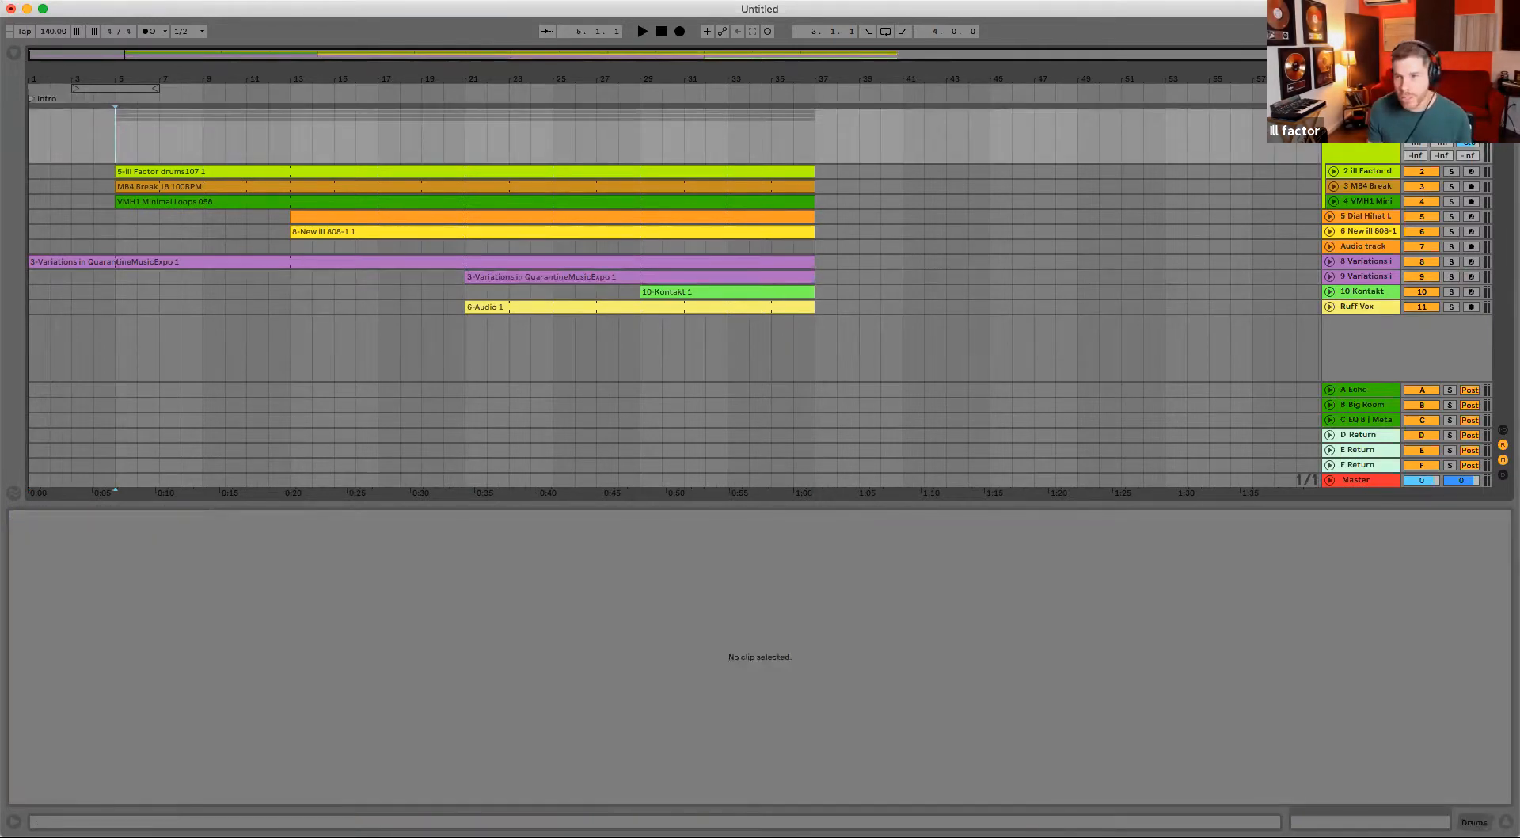
{"action": "key", "text": "super+r"}
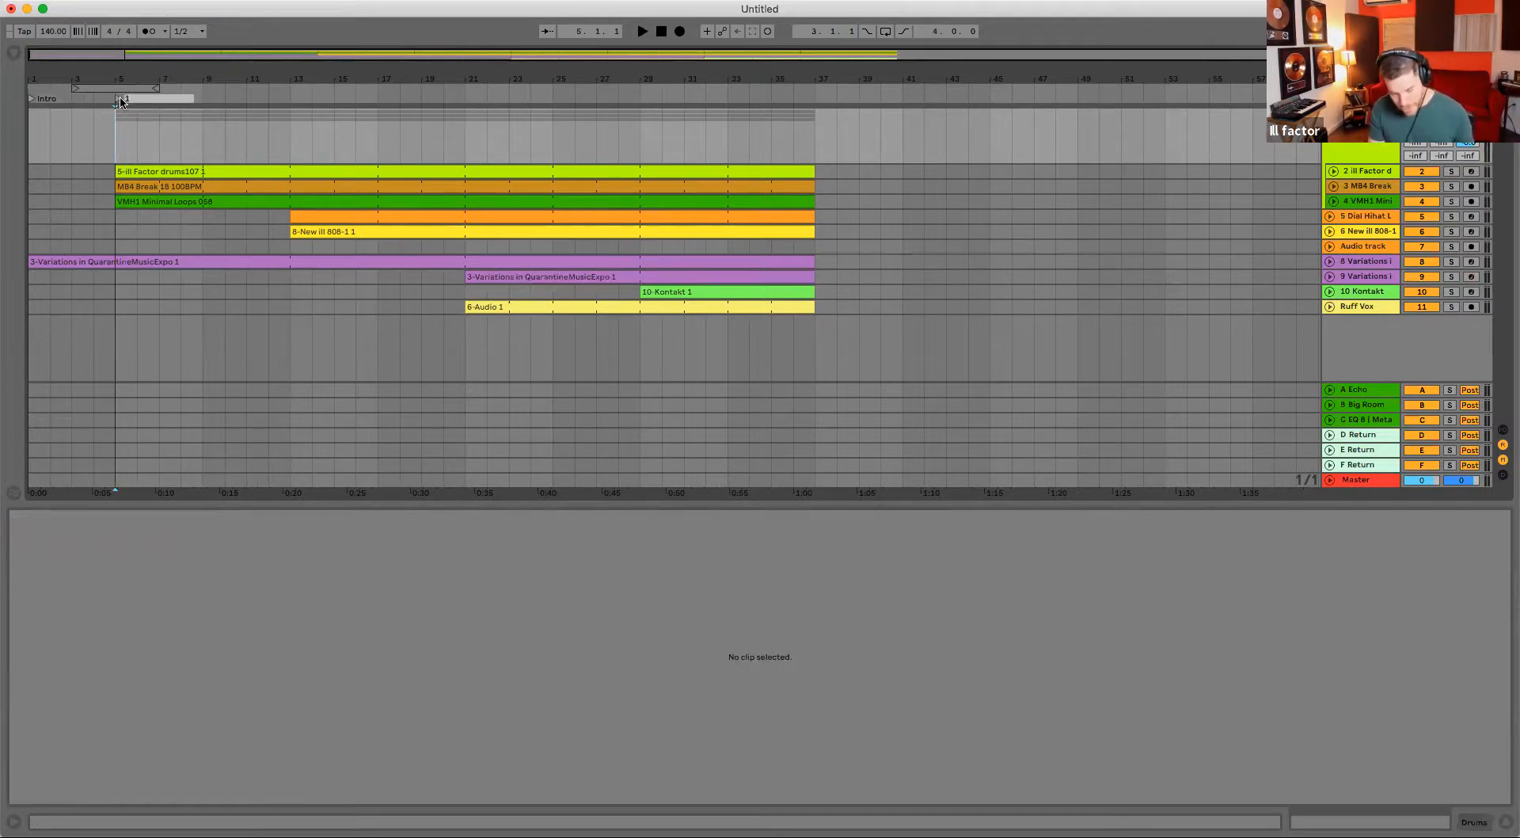
{"action": "type", "text": "1stVer"}
{"action": "key", "text": "Return"}
- Launch and stop the first scene in Session View, and return to the Arrangement
{"action": "key", "text": "Tab"}
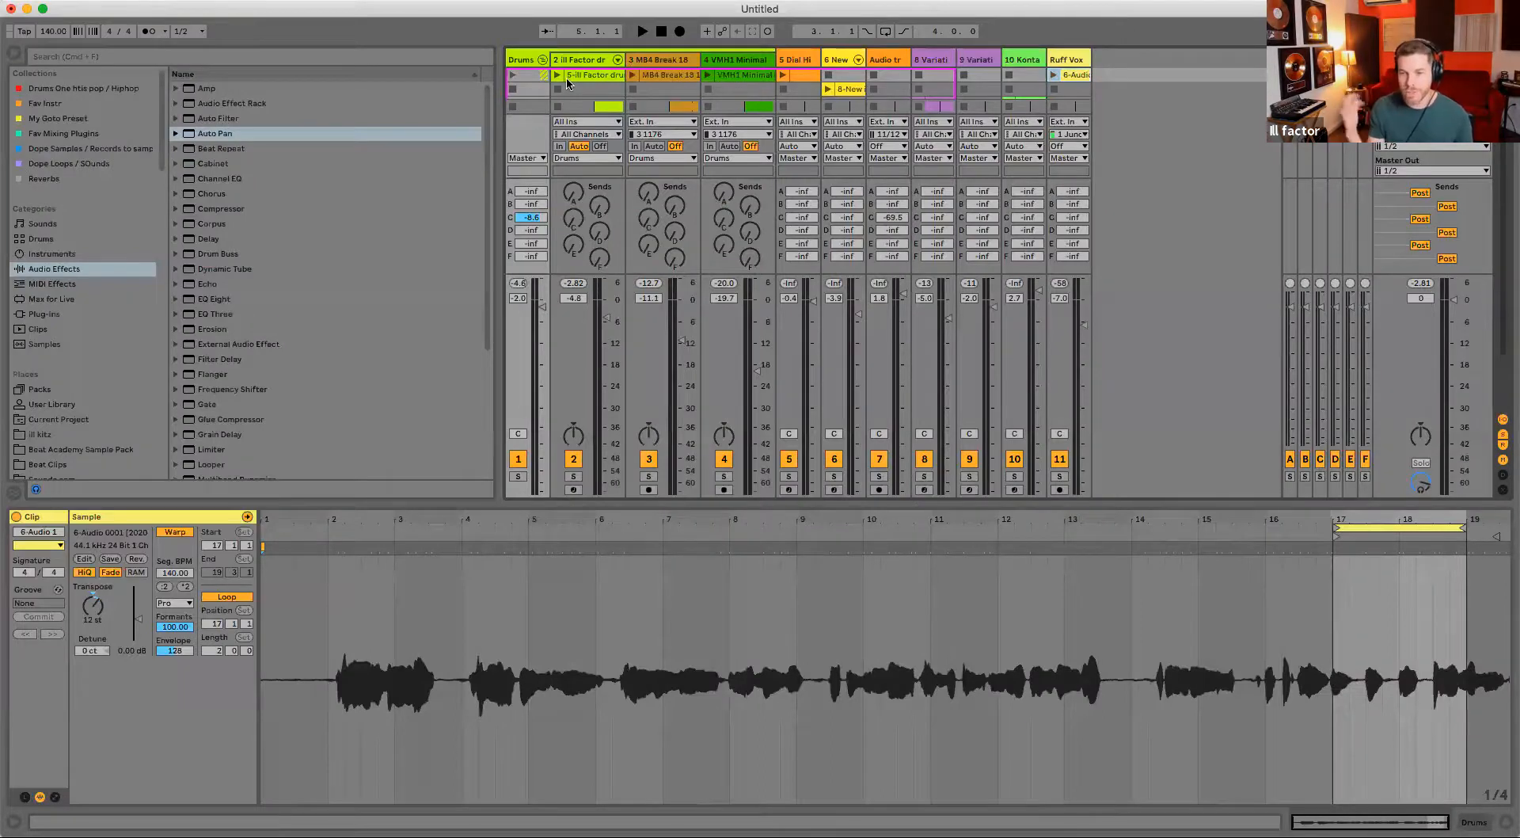
{"action": "key", "text": "Tab"}
{"action": "key", "text": "Tab"}
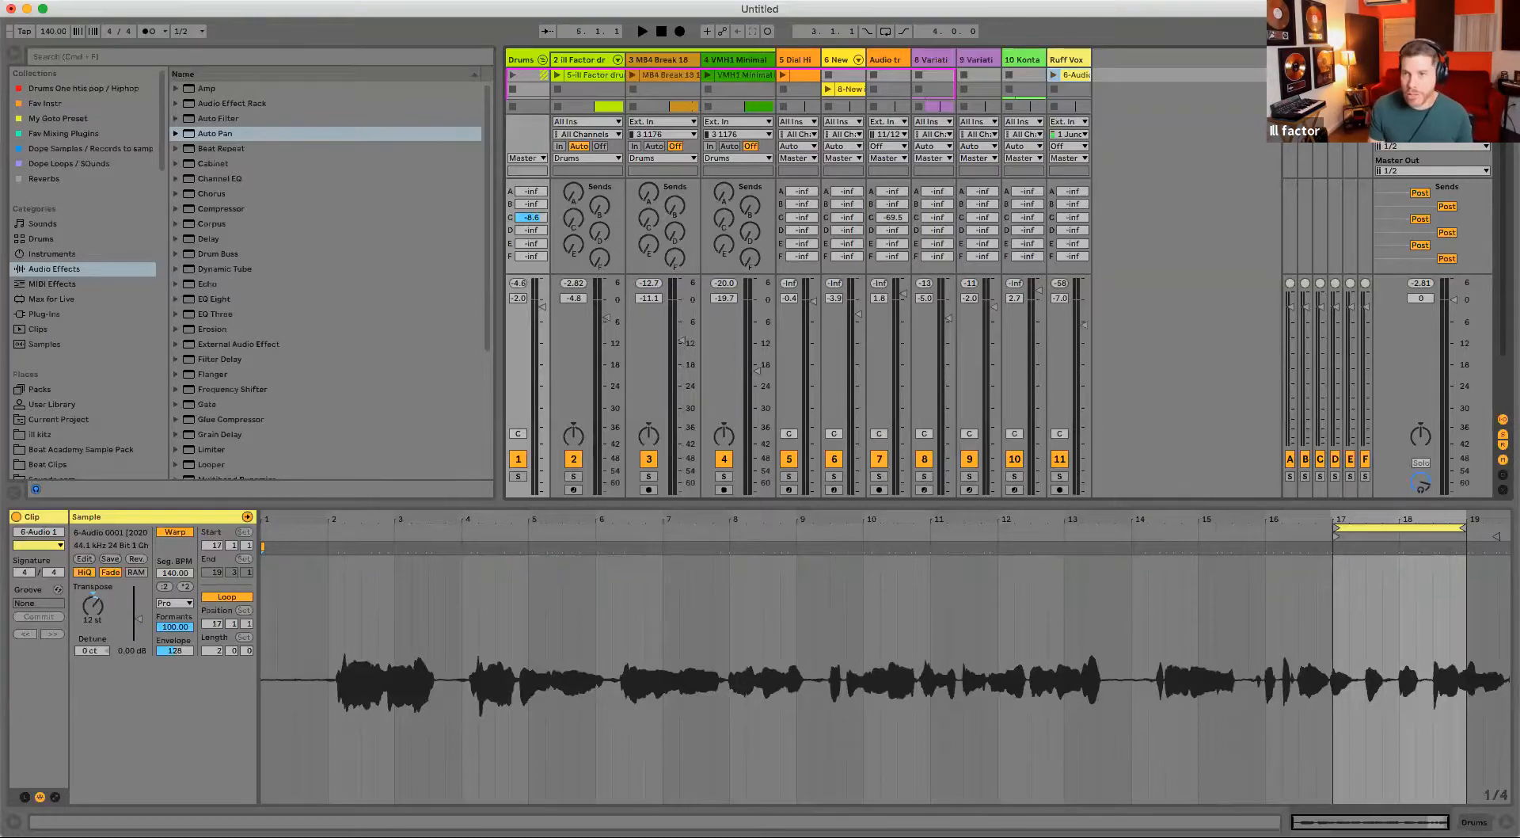
{"action": "left_click", "coordinate": [1381, 75]}
{"action": "key", "text": "space"}
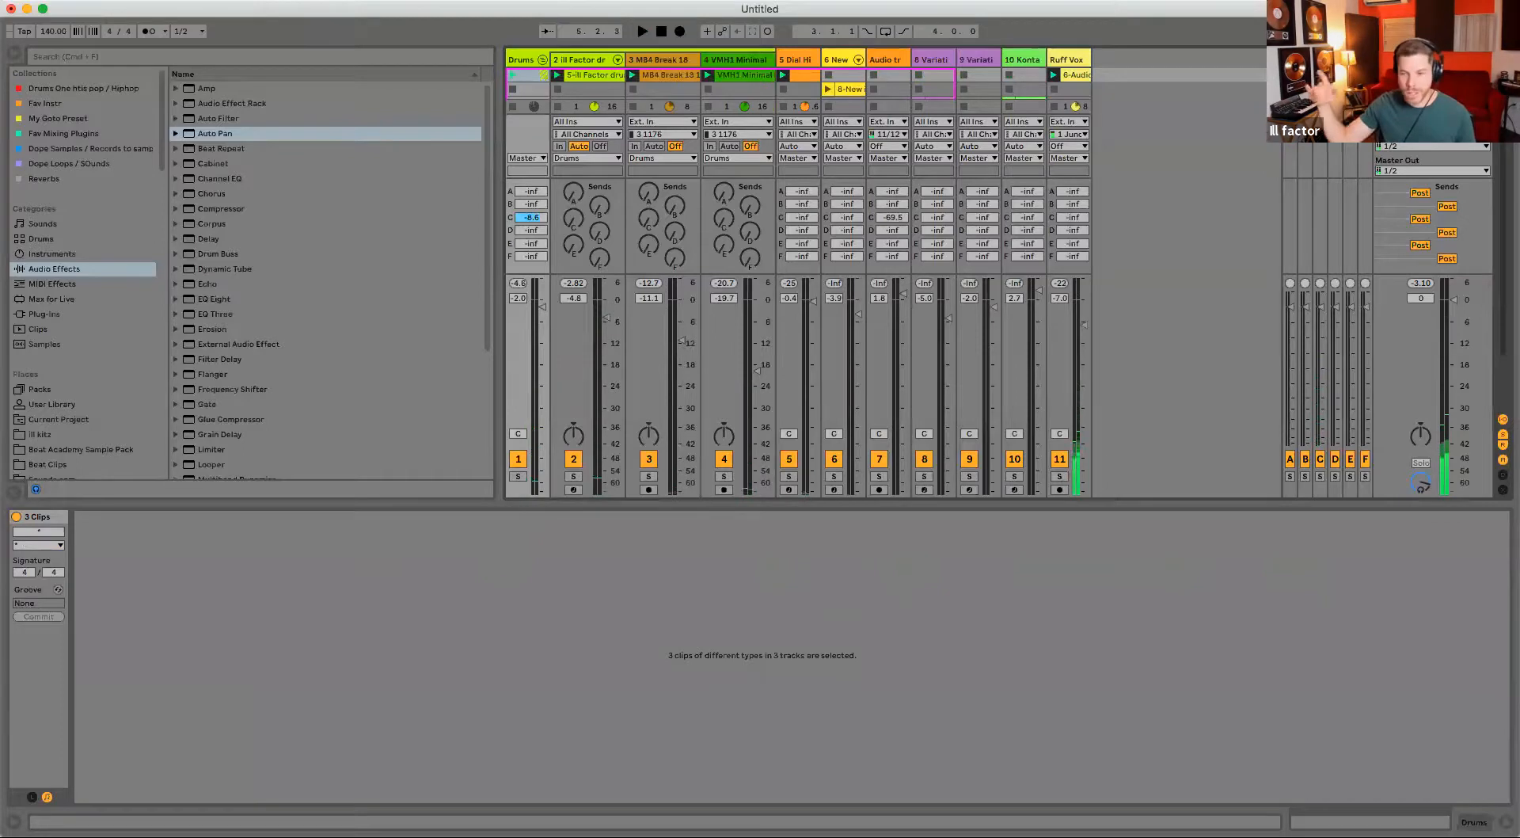
{"action": "key", "text": "Tab"}
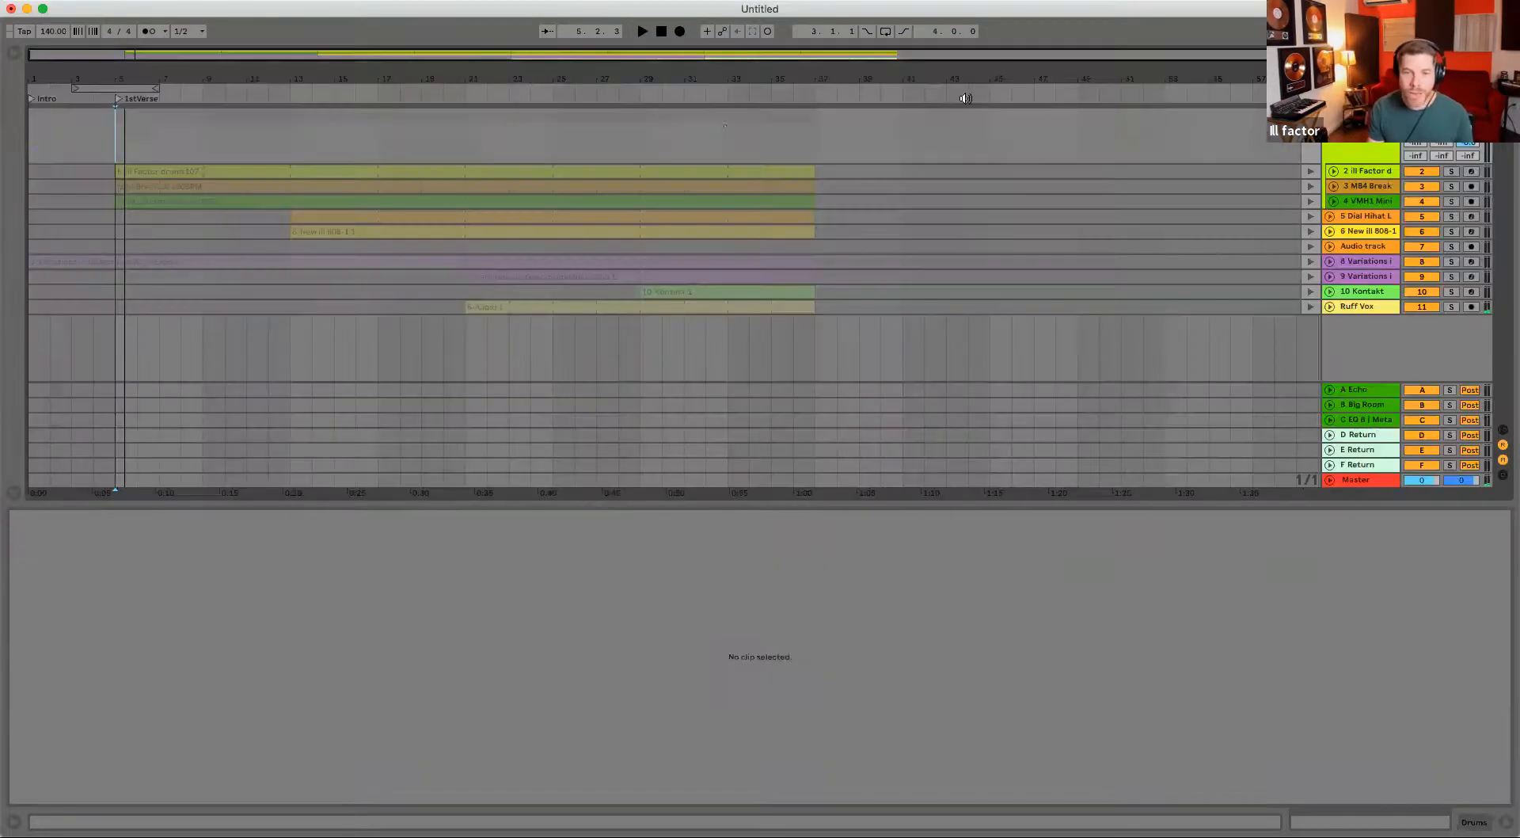
- Trim the start of the 808 clip to bar 21 and switch all tracks back to Arrangement playback
{"action": "left_click", "coordinate": [444, 171]}
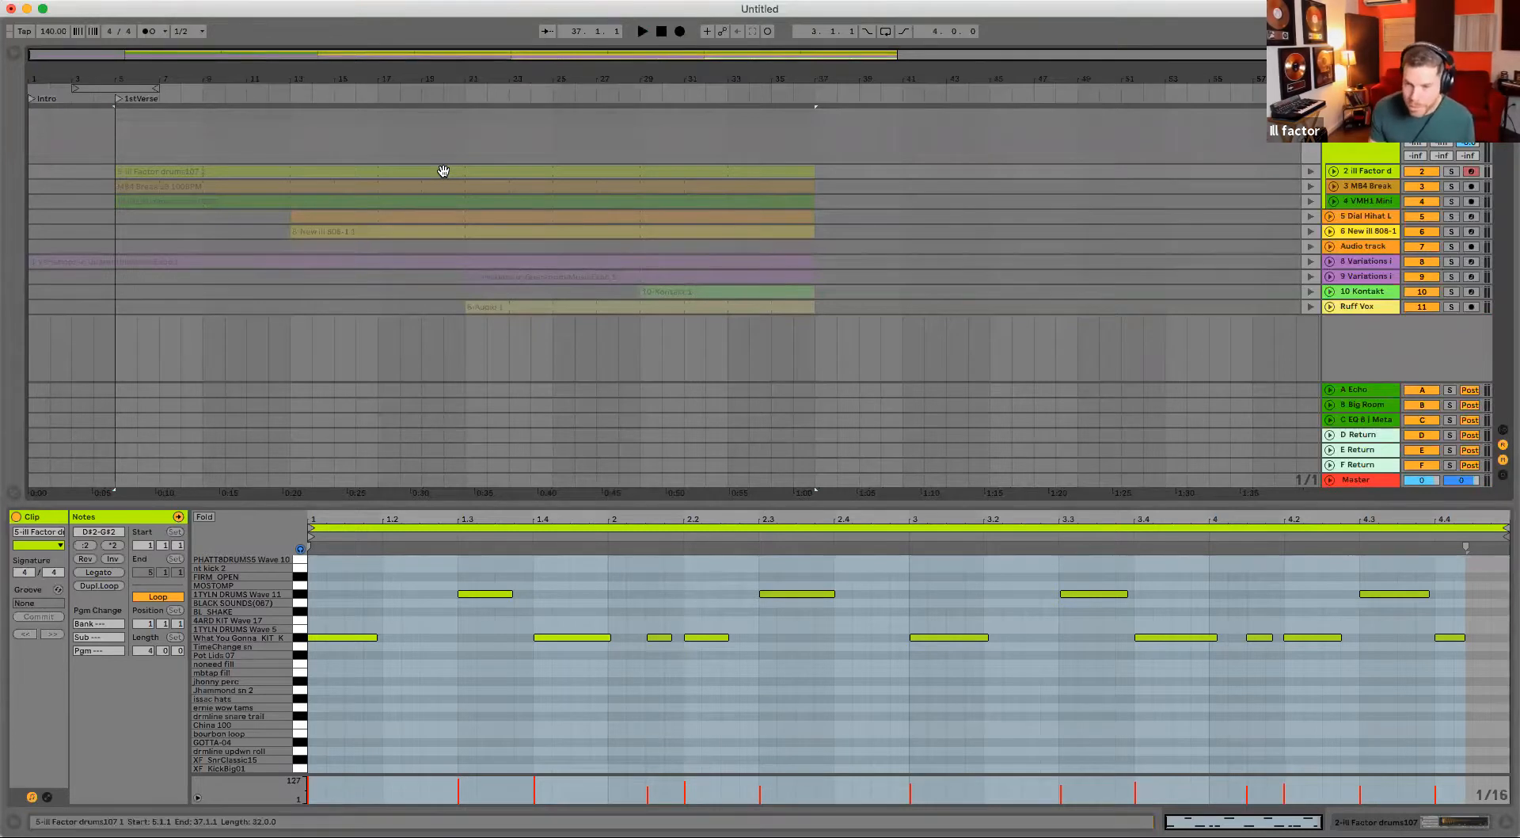
{"action": "left_click_drag", "start_coordinate": [534, 80], "coordinate": [528, 78]}
{"action": "left_click_drag", "start_coordinate": [1092, 71], "coordinate": [1090, 73]}
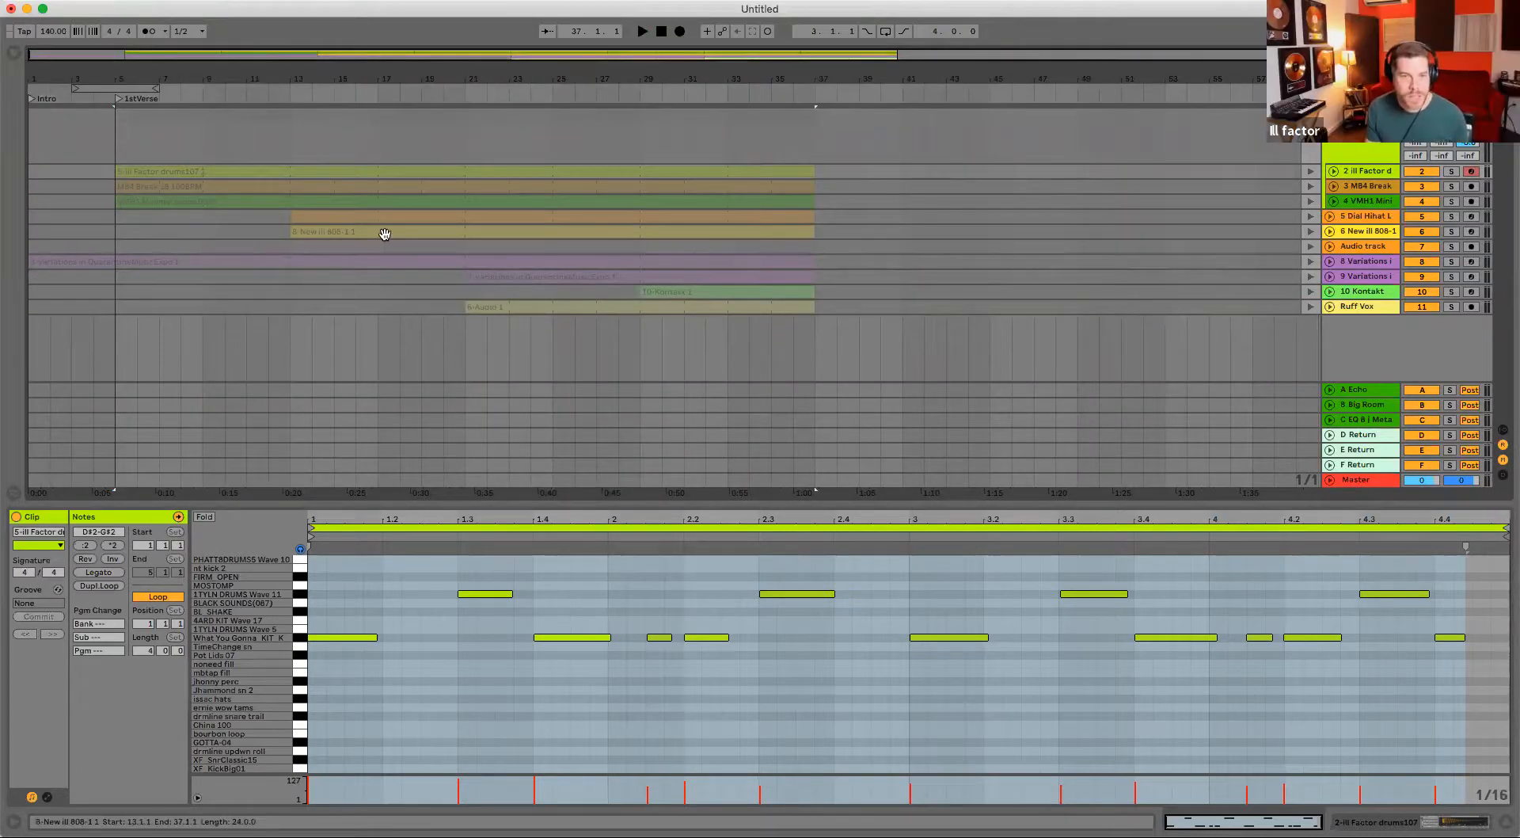
{"action": "left_click", "coordinate": [356, 230]}
{"action": "left_click_drag", "start_coordinate": [301, 228], "coordinate": [475, 228]}
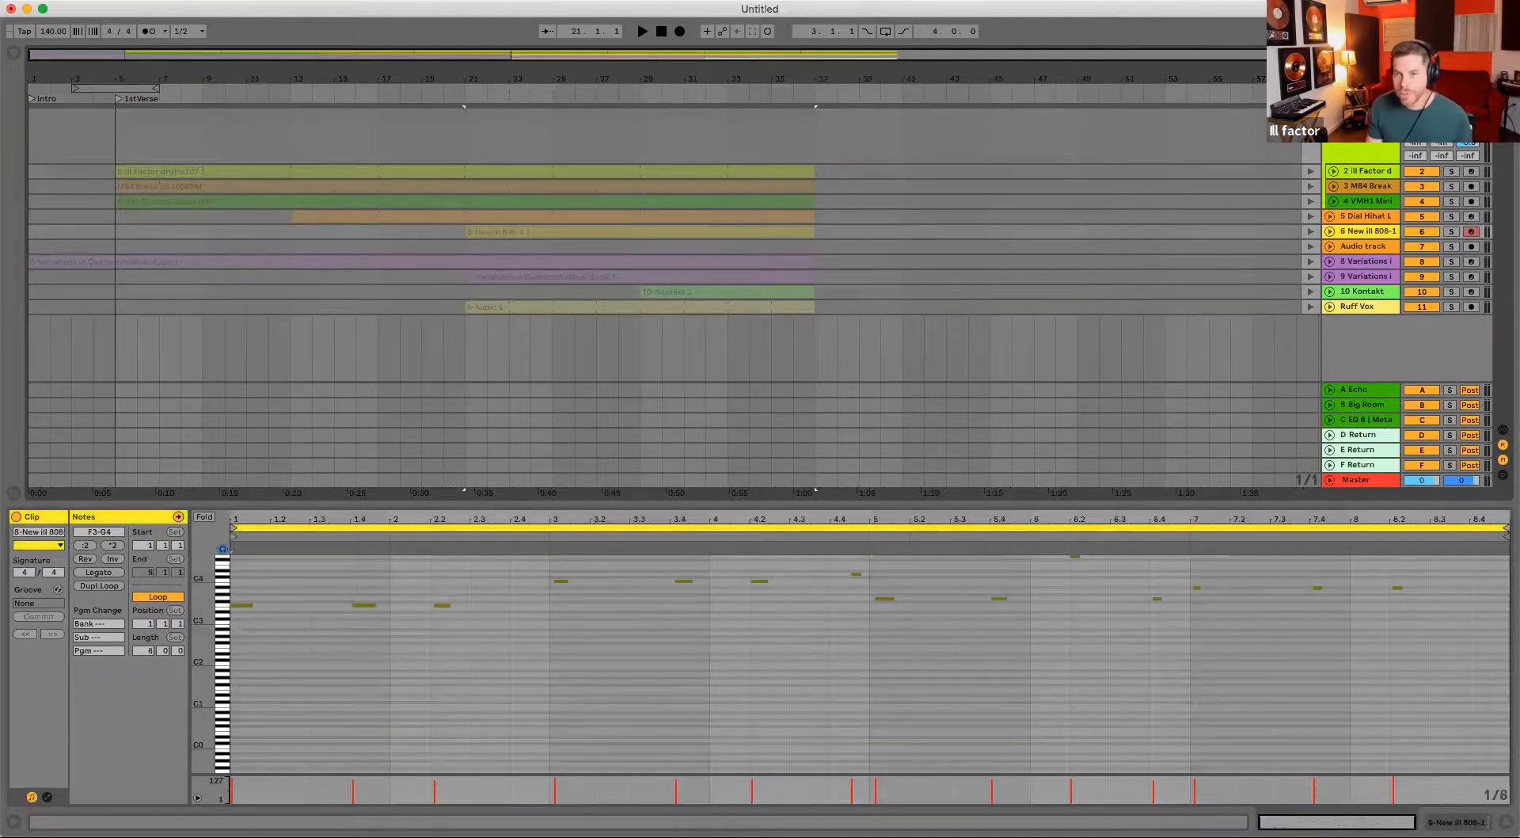
{"action": "left_click", "coordinate": [1311, 95]}
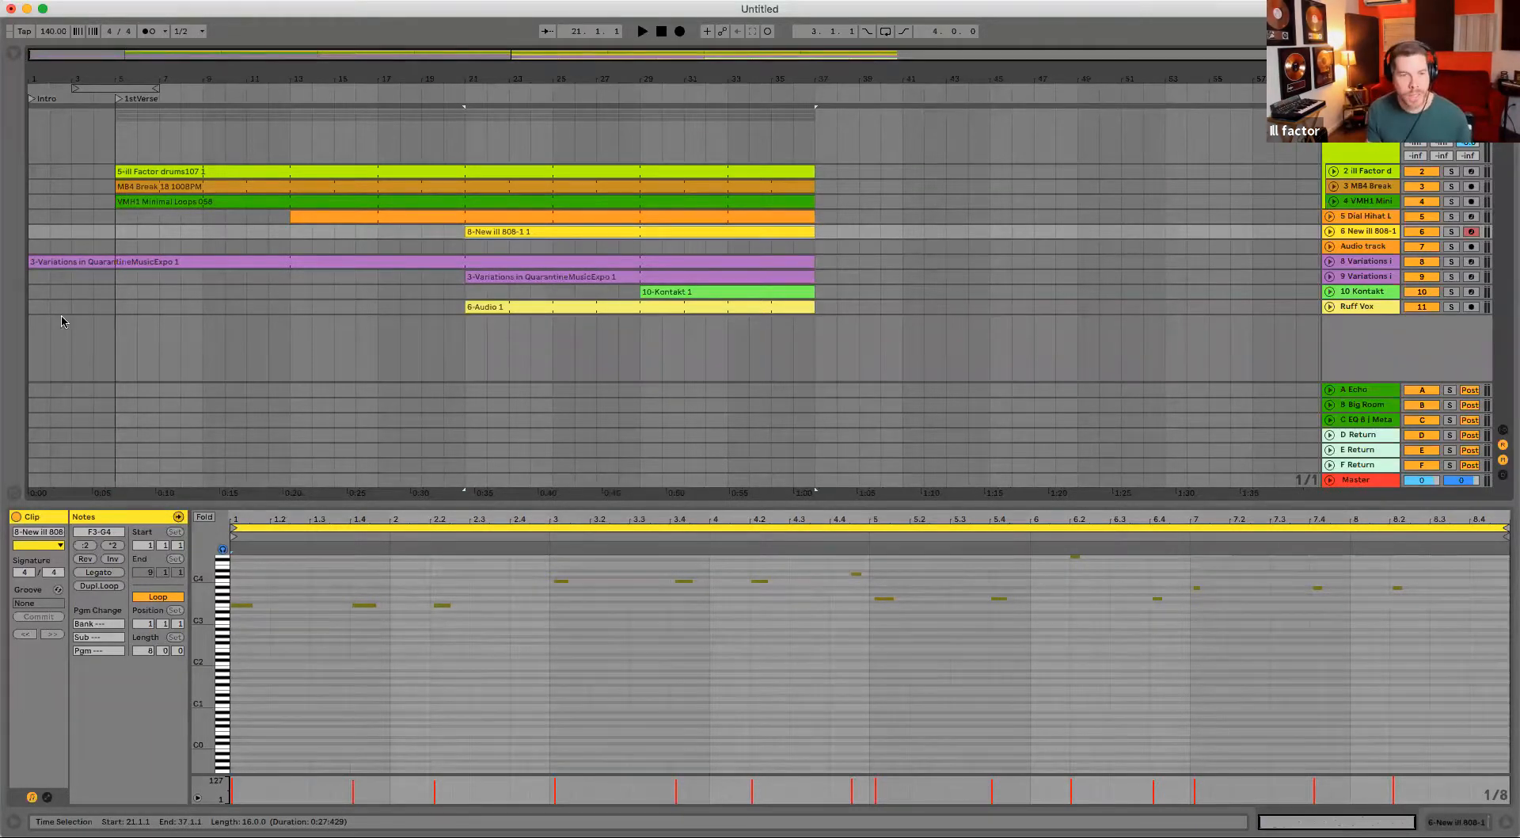
- Play from bar 1 and delete the last half bar of the first Variations track's clip, from 4.3 to 5.1
{"action": "left_click_drag", "start_coordinate": [32, 279], "coordinate": [72, 277]}
{"action": "key", "text": "space"}
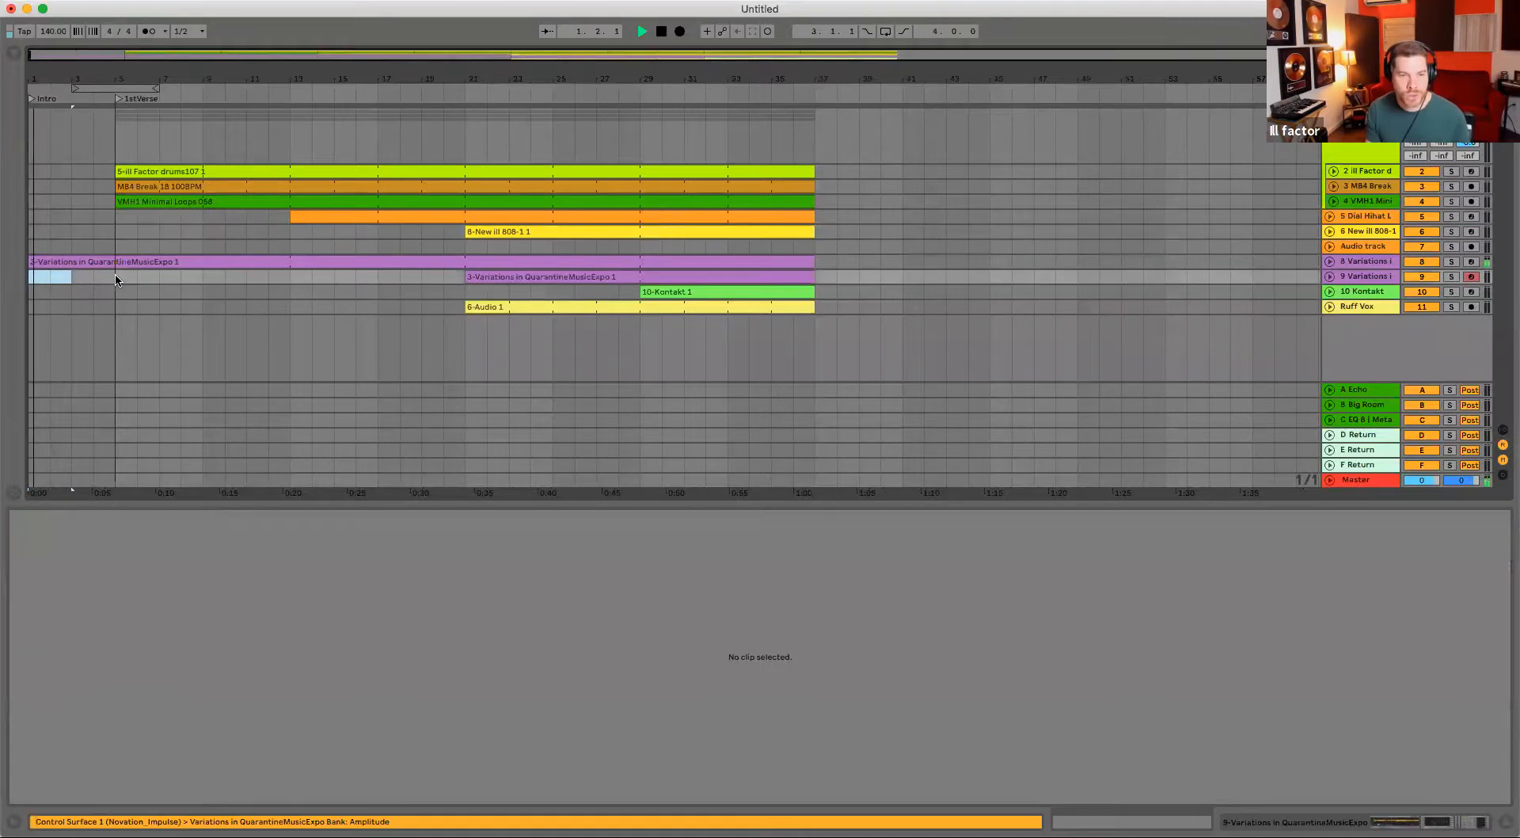
{"action": "left_click_drag", "start_coordinate": [113, 78], "coordinate": [194, 143]}
{"action": "left_click", "coordinate": [1330, 261]}
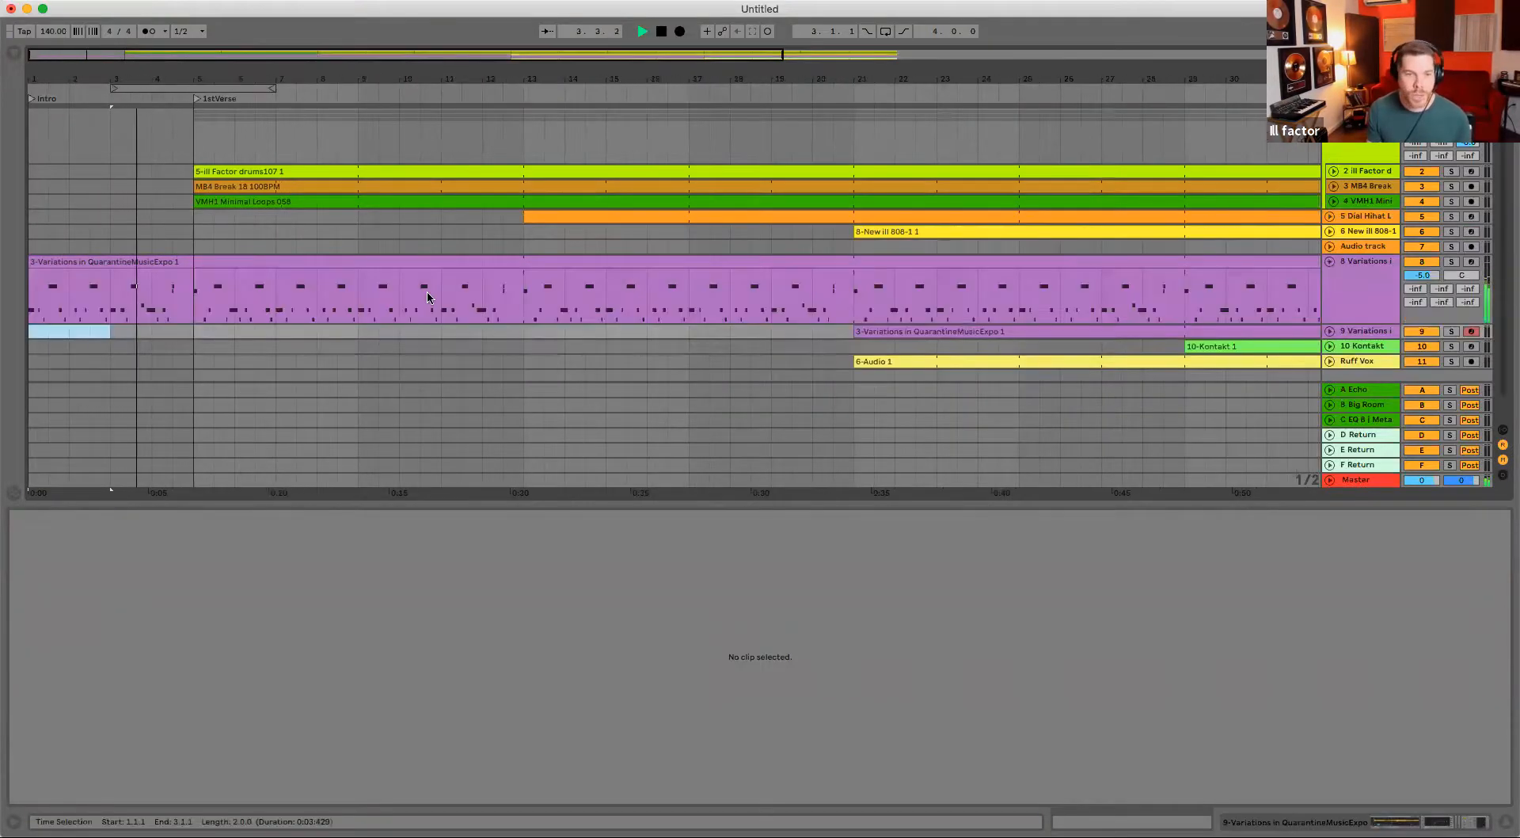
{"action": "left_click_drag", "start_coordinate": [174, 295], "coordinate": [195, 293]}
{"action": "key", "text": "Delete"}
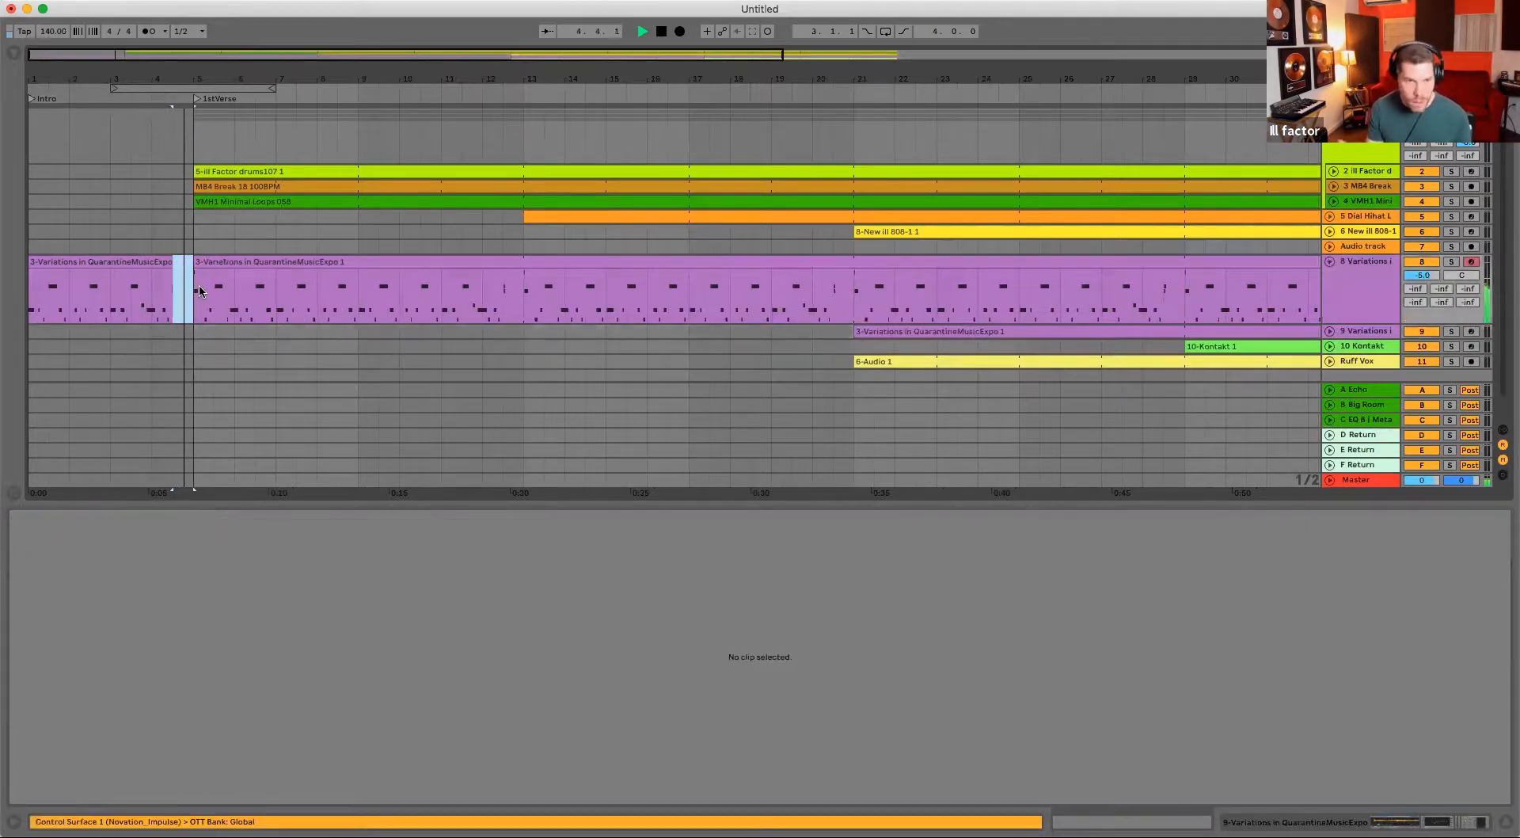
- Extend the start of the 808 clip back to bar 13
{"action": "left_click_drag", "start_coordinate": [496, 74], "coordinate": [406, 70]}
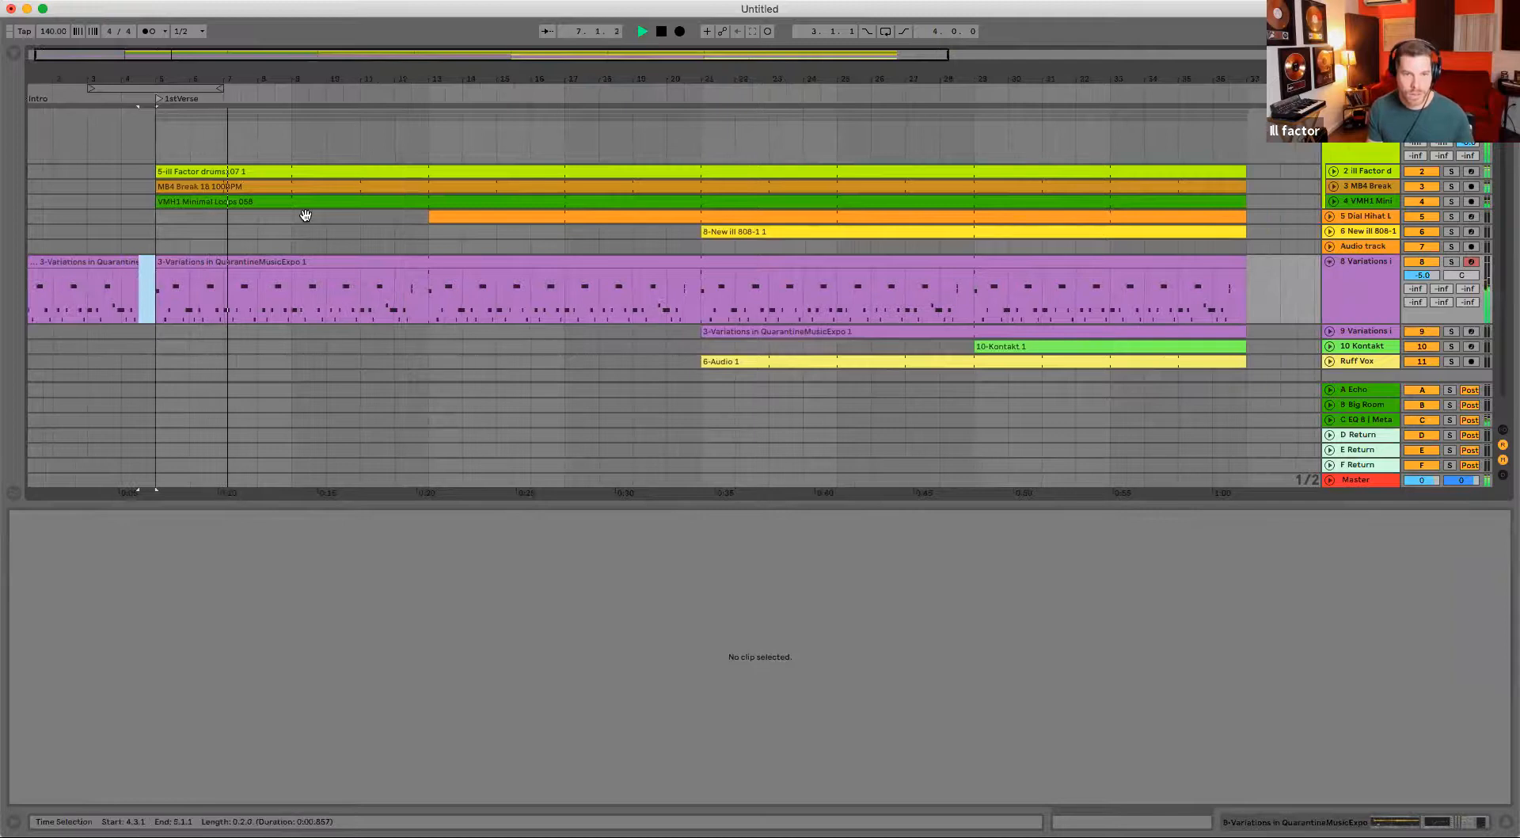
{"action": "left_click_drag", "start_coordinate": [306, 217], "coordinate": [442, 209]}
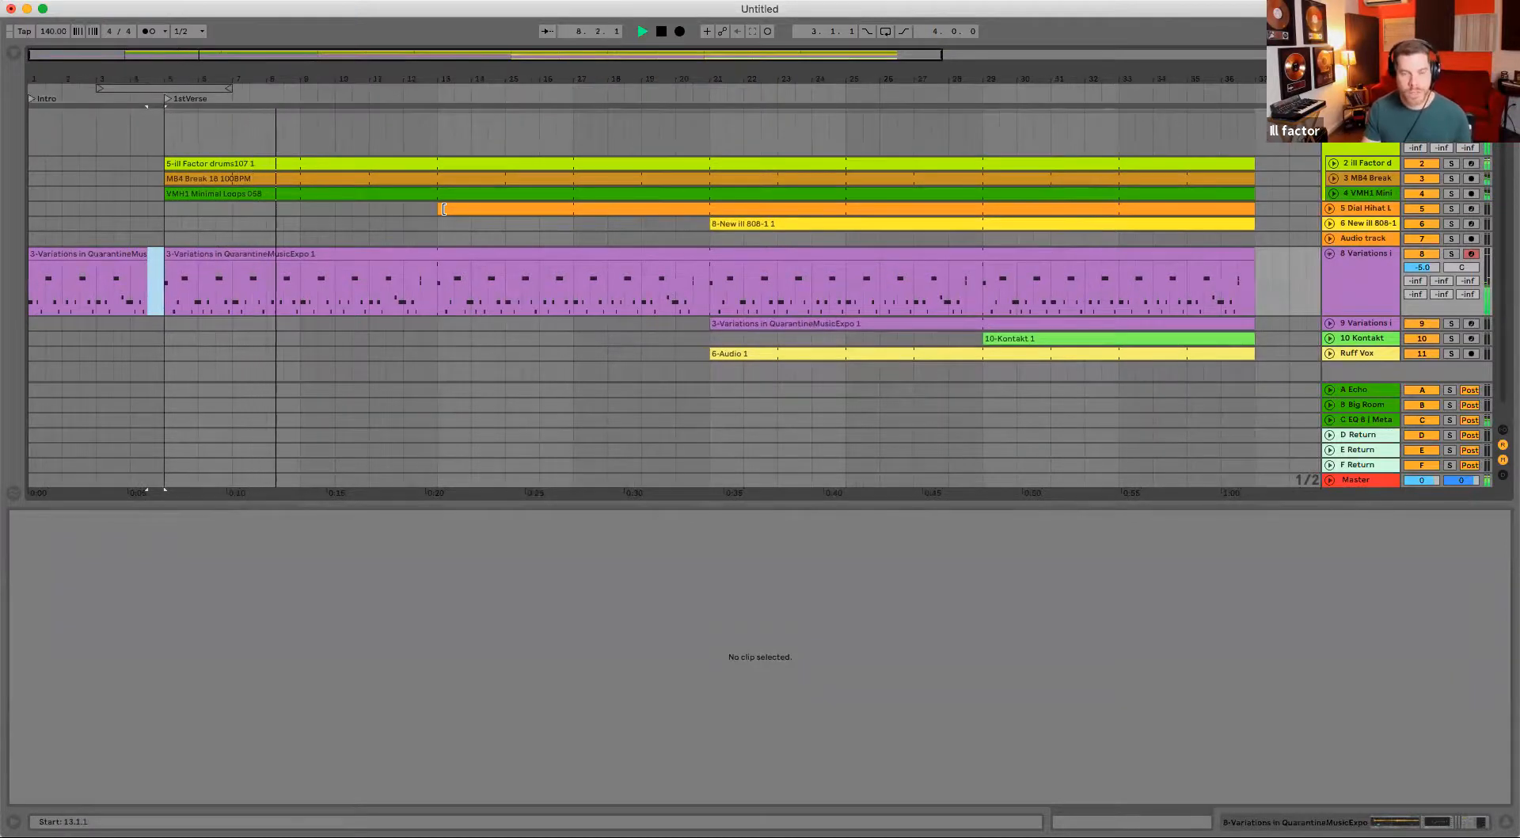
{"action": "scroll", "coordinate": [530, 225], "scroll_direction": "down", "scroll_amount": 1}
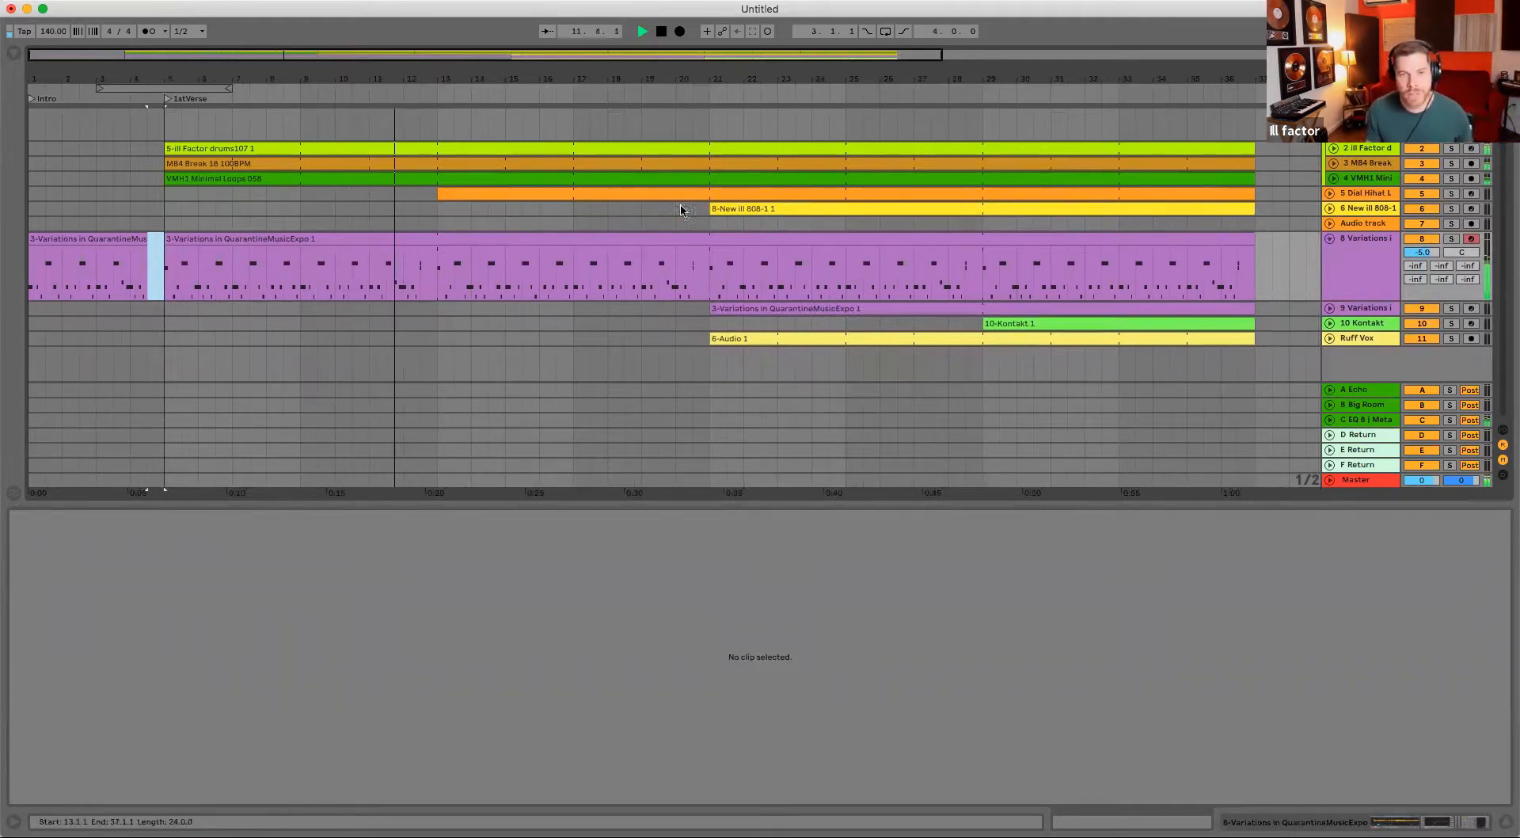
{"action": "left_click_drag", "start_coordinate": [710, 210], "coordinate": [479, 234]}
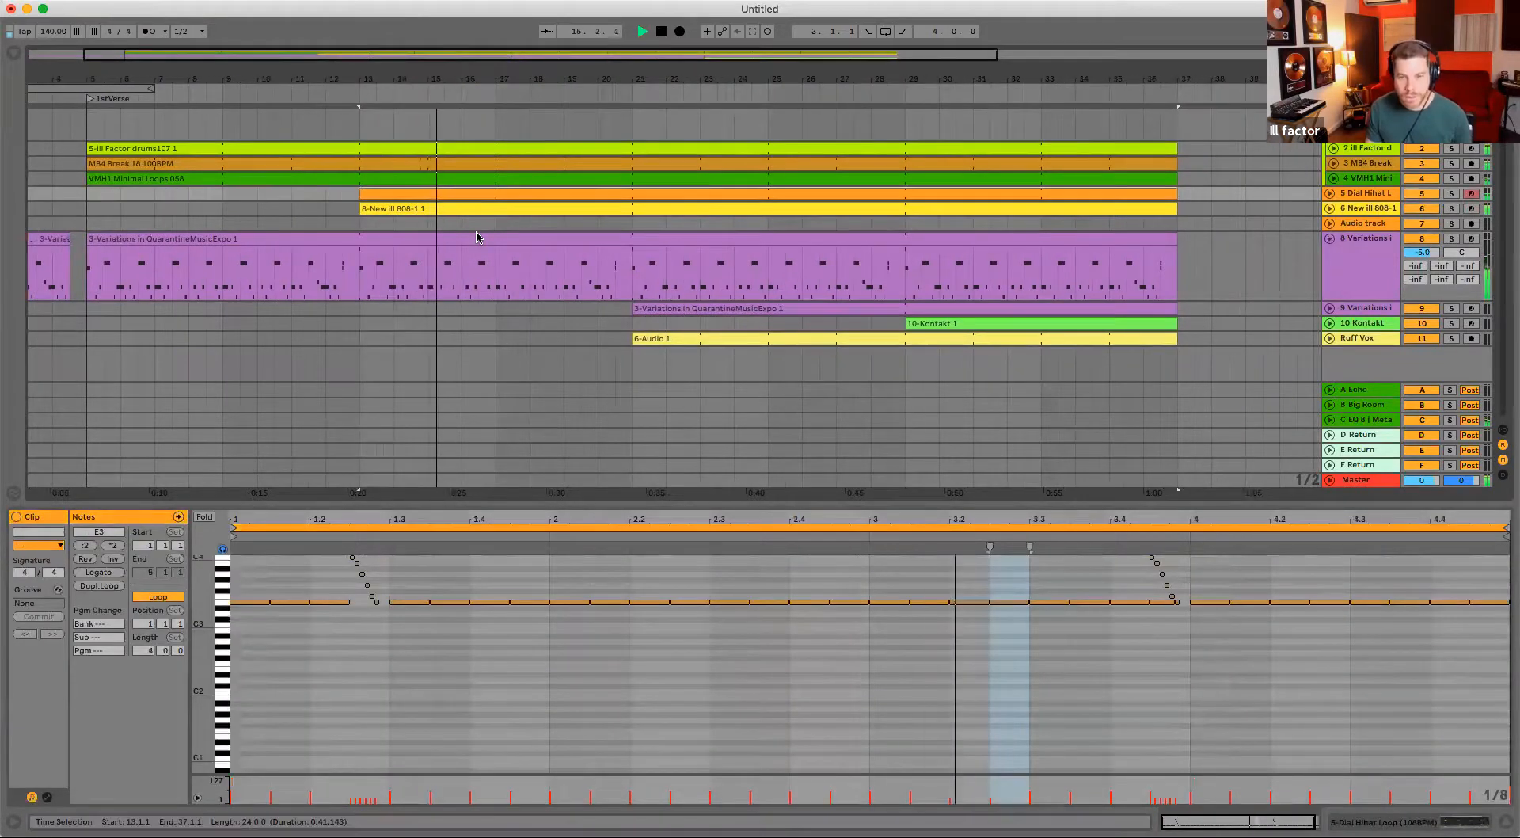
- Trim the start of the second Variations track's clip to bar 29 and duplicate the time from bar 21 to 29
{"action": "left_click_drag", "start_coordinate": [119, 227], "coordinate": [626, 225]}
{"action": "left_click_drag", "start_coordinate": [650, 82], "coordinate": [649, 65]}
{"action": "left_click_drag", "start_coordinate": [539, 65], "coordinate": [564, 85]}
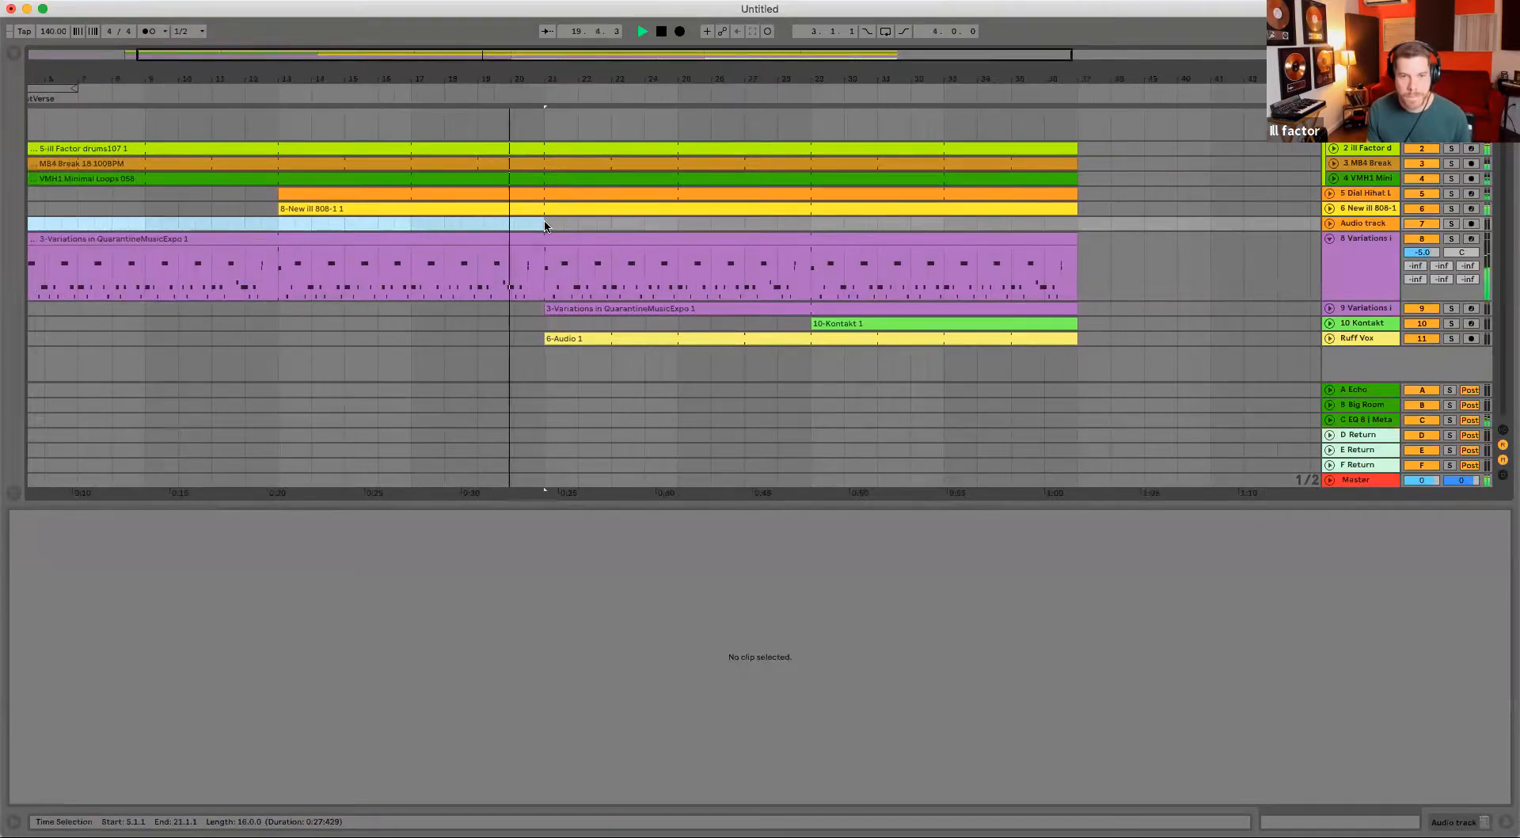
{"action": "left_click_drag", "start_coordinate": [543, 225], "coordinate": [691, 222]}
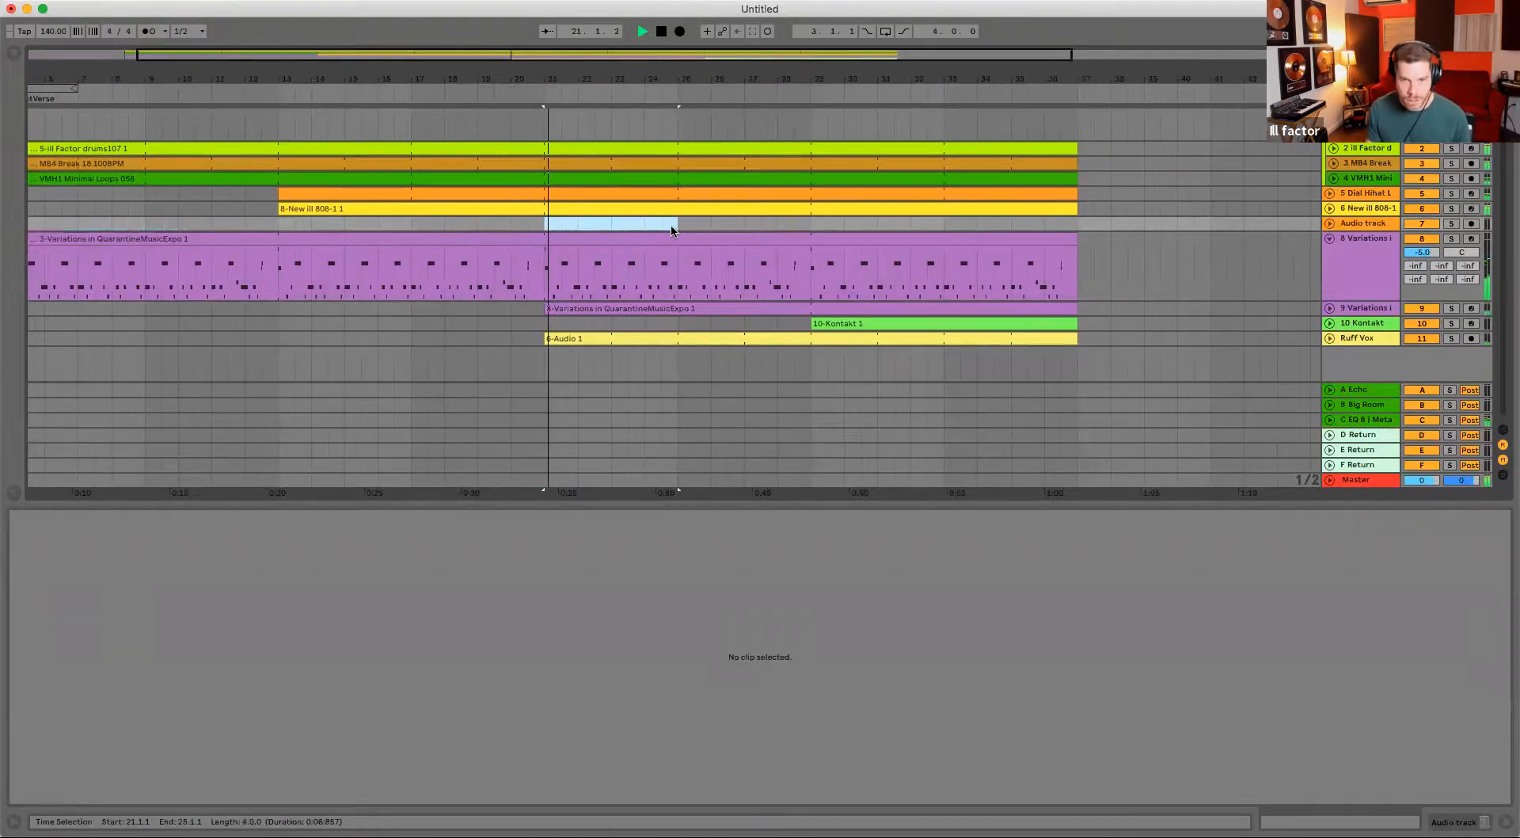
{"action": "left_click", "coordinate": [575, 305]}
{"action": "key", "text": "space"}
{"action": "left_click_drag", "start_coordinate": [575, 303], "coordinate": [815, 313]}
{"action": "left_click_drag", "start_coordinate": [543, 228], "coordinate": [811, 226]}
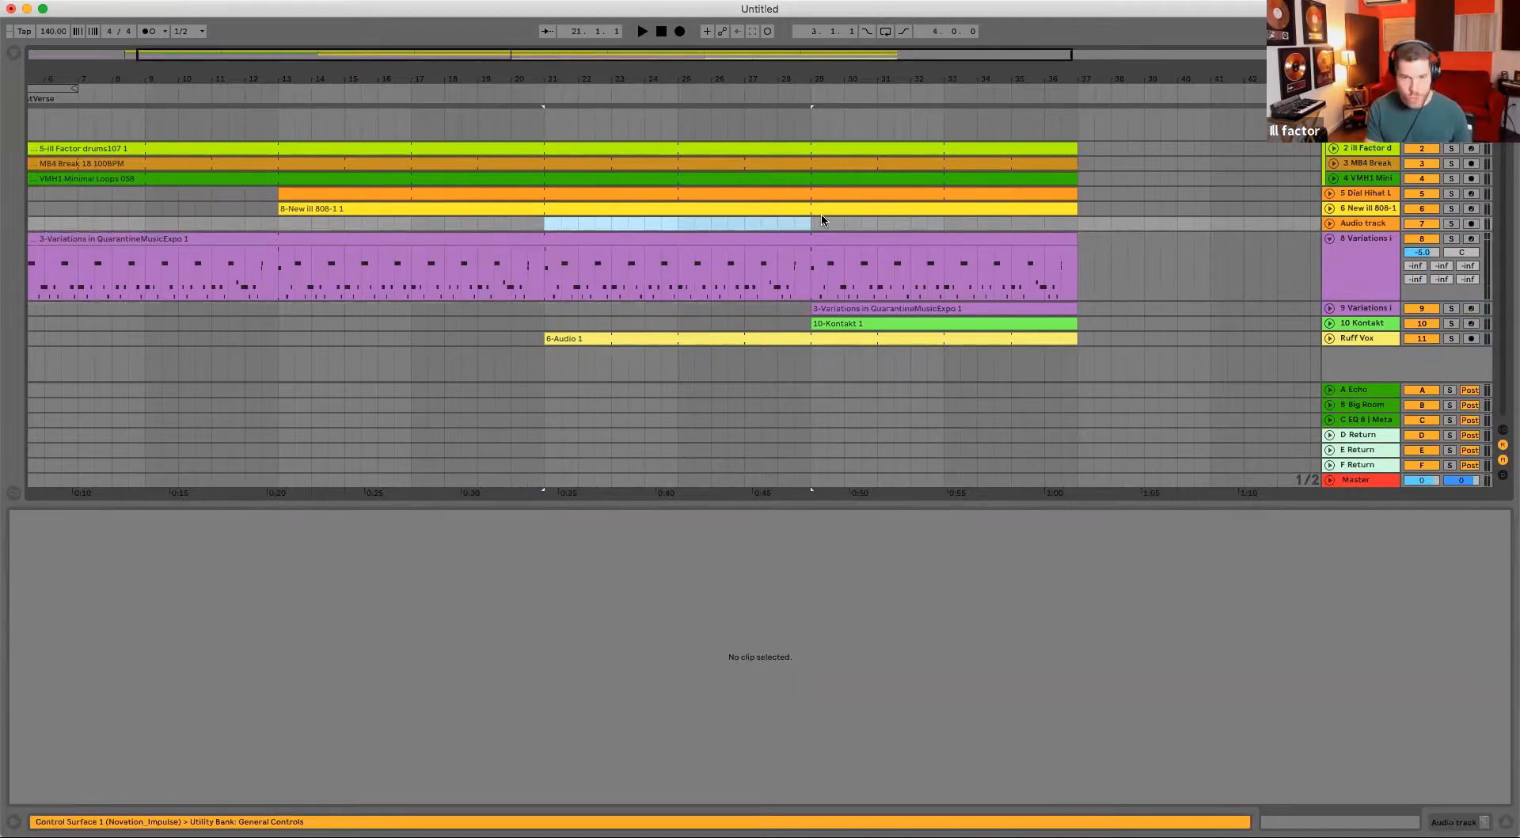
{"action": "key", "text": "super+d"}
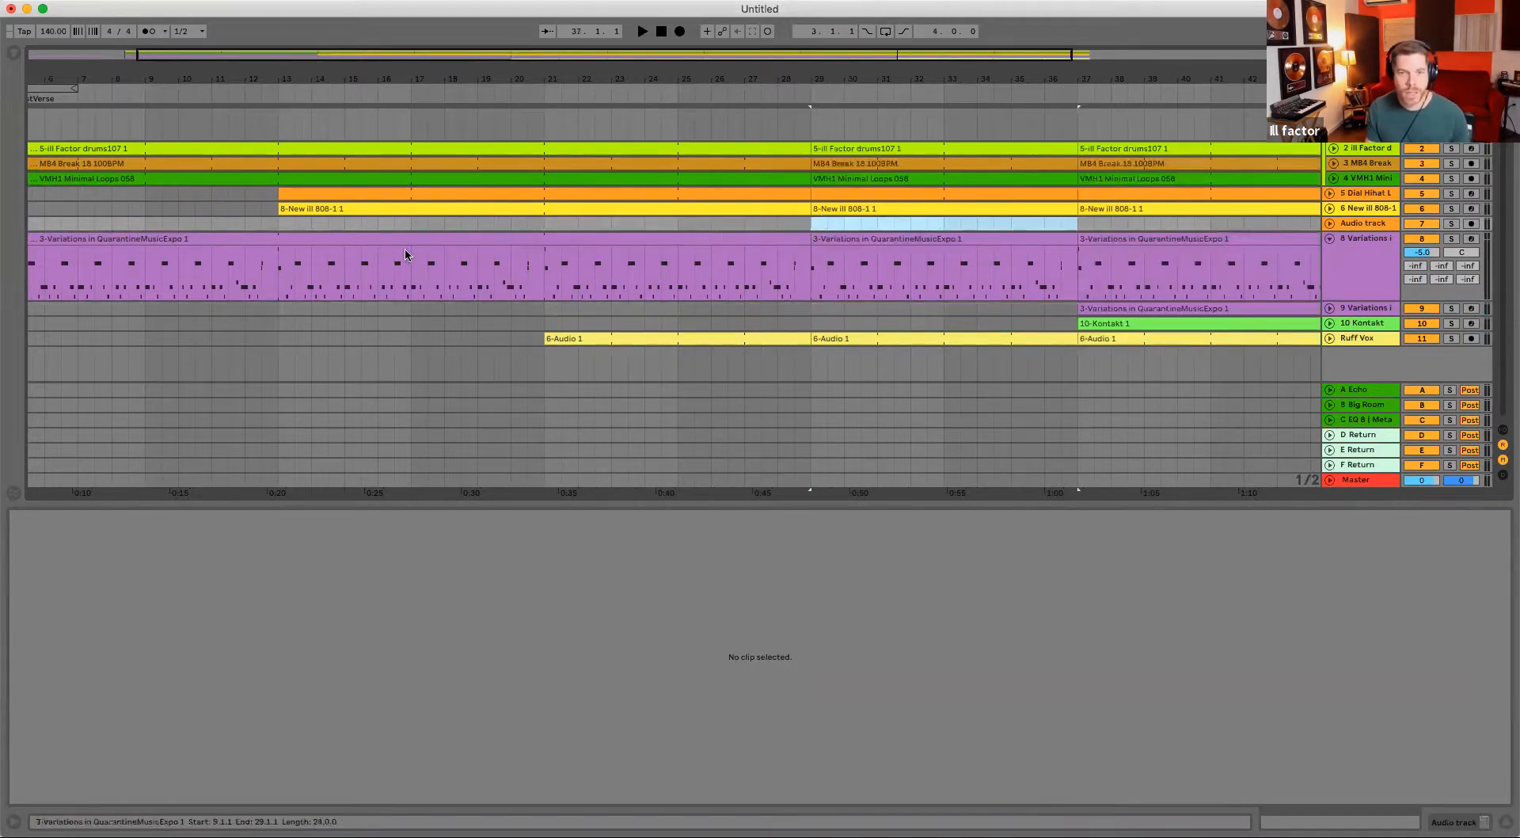
- Play the arrangement from bar 13 to listen to the 808 entry
{"action": "left_click", "coordinate": [276, 227]}
{"action": "left_click_drag", "start_coordinate": [264, 219], "coordinate": [441, 237]}
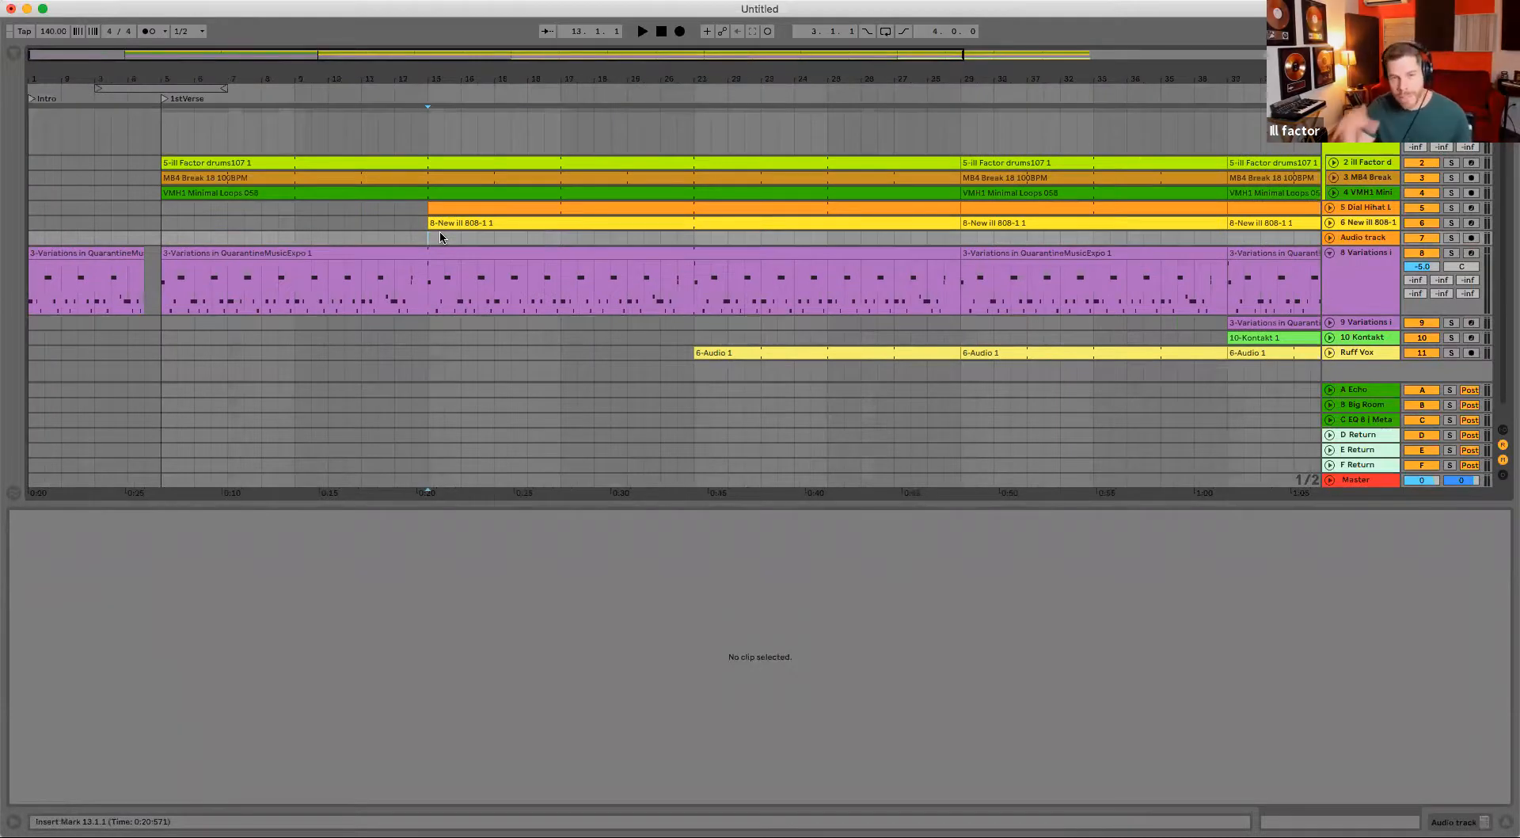
{"action": "key", "text": "space"}
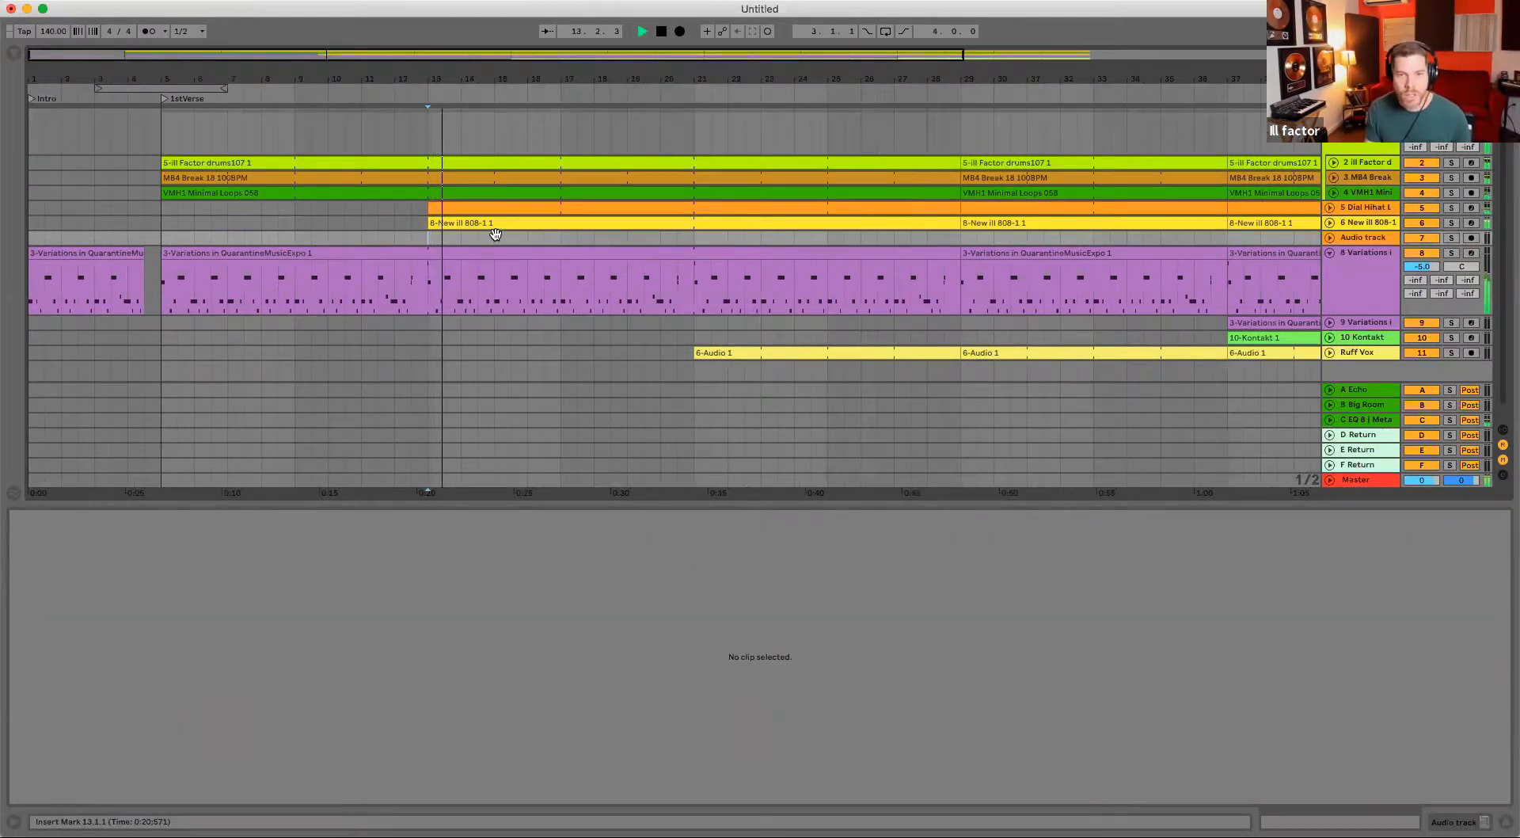
{"action": "scroll", "coordinate": [475, 226], "scroll_direction": "down", "scroll_amount": 1}
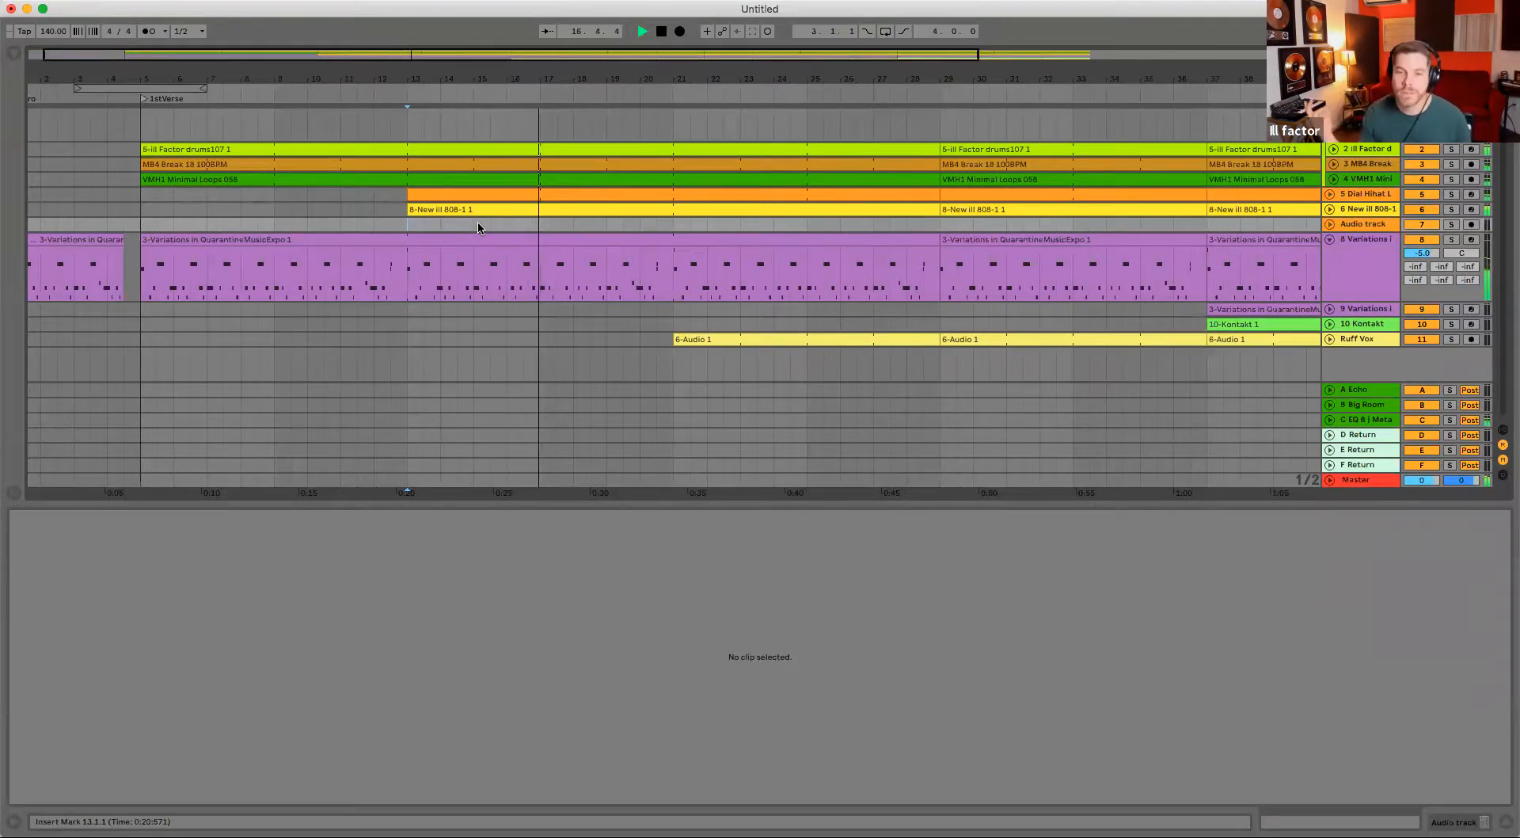
- Add a locator at bar 21 and extend the start of the second Variations track's clip back to it
{"action": "mouse_move", "coordinate": [689, 80]}
{"action": "left_mouse_down"}
{"action": "mouse_move", "coordinate": [689, 110]}
{"action": "mouse_move", "coordinate": [689, 79]}
{"action": "left_mouse_up"}
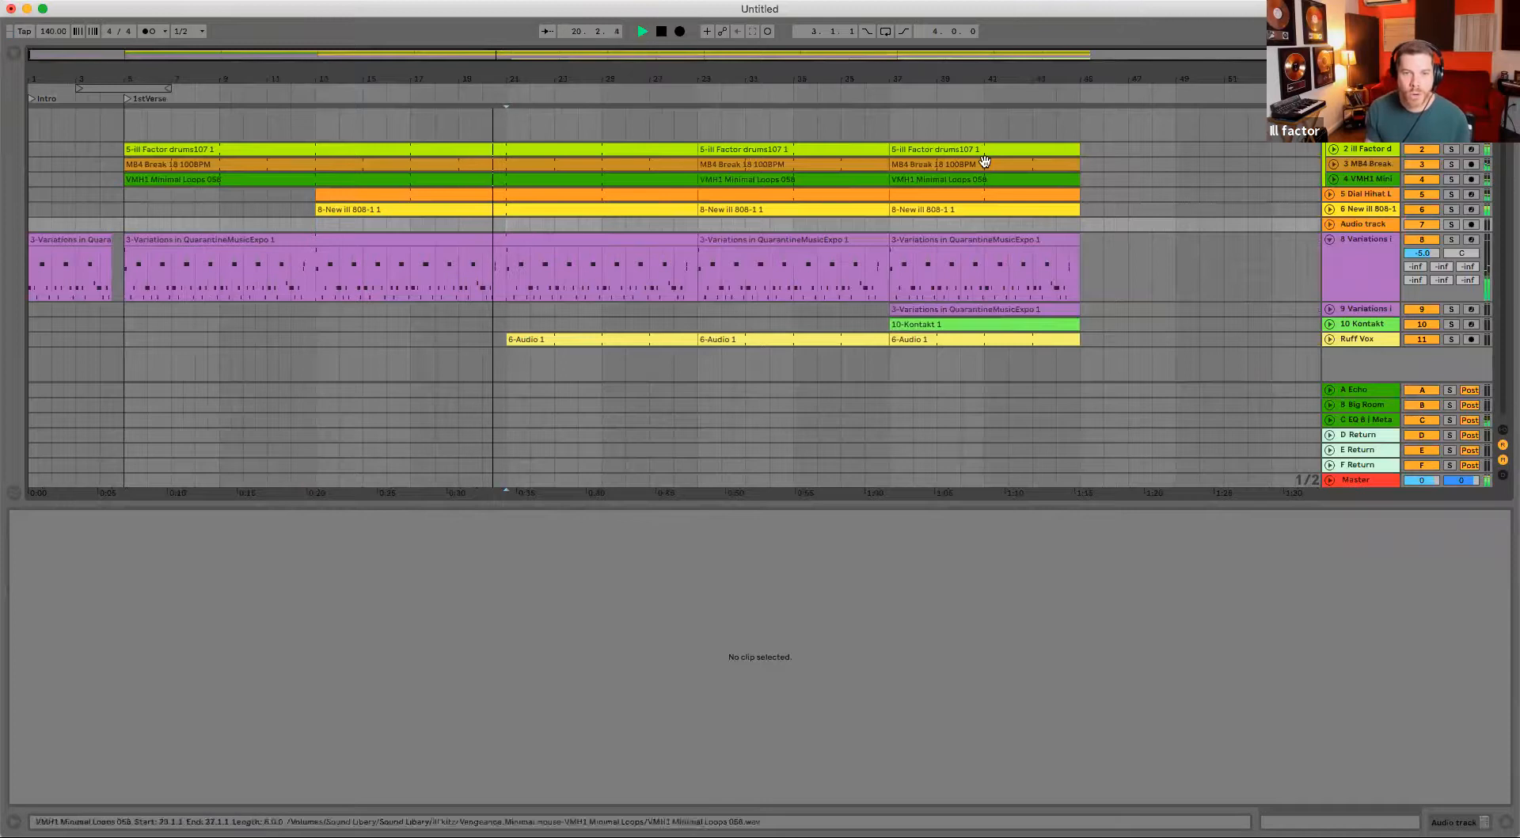
{"action": "left_click", "coordinate": [1361, 99]}
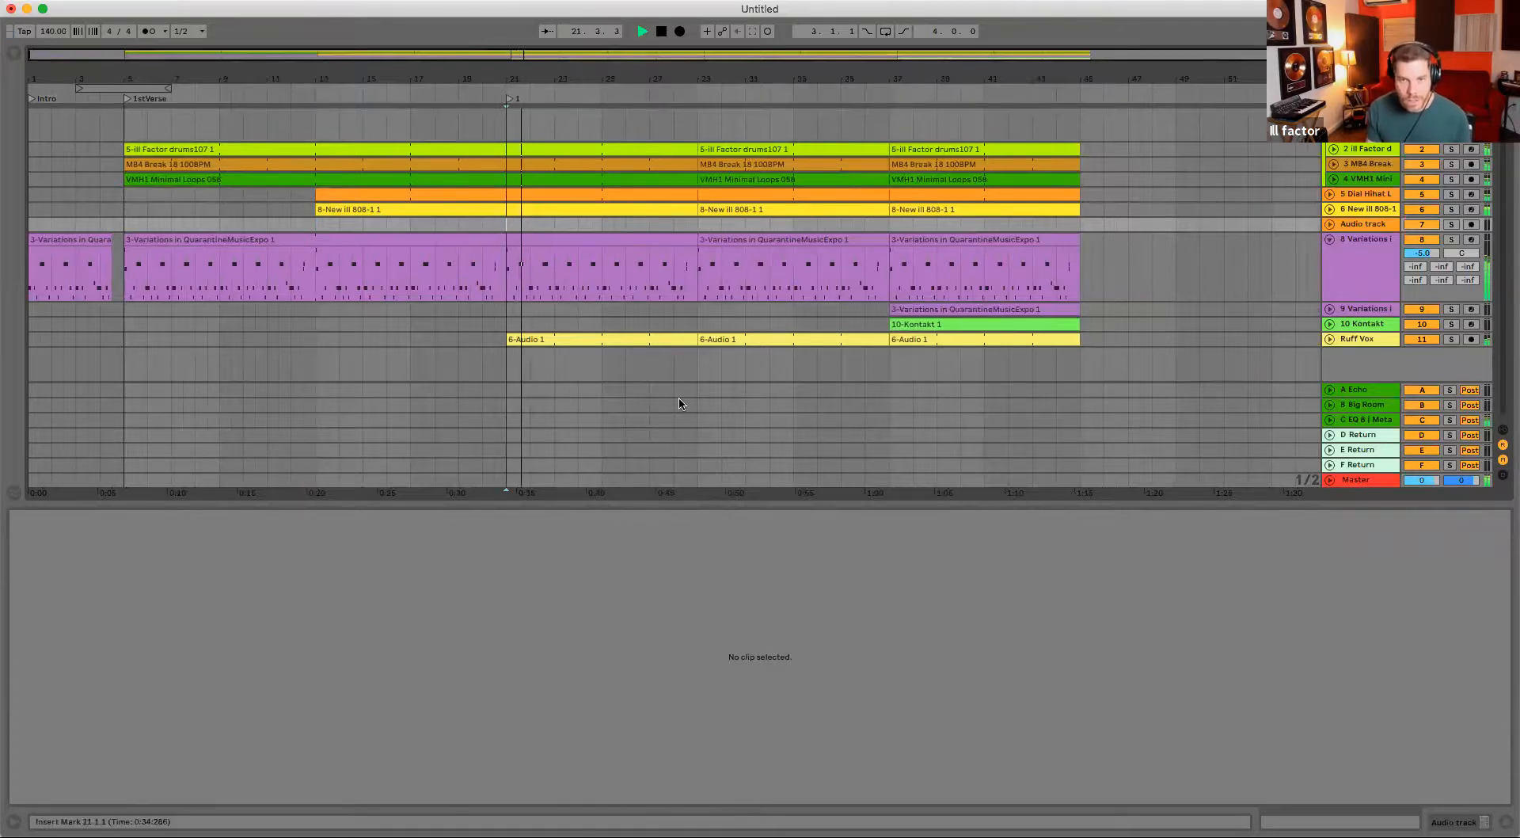
{"action": "left_click_drag", "start_coordinate": [893, 307], "coordinate": [508, 310]}
- Delete the drum, hi-hat and 808 clip content between bars 28 and 29, and set a locator at bar 29
{"action": "left_click_drag", "start_coordinate": [665, 69], "coordinate": [681, 160]}
{"action": "left_click_drag", "start_coordinate": [631, 225], "coordinate": [688, 150]}
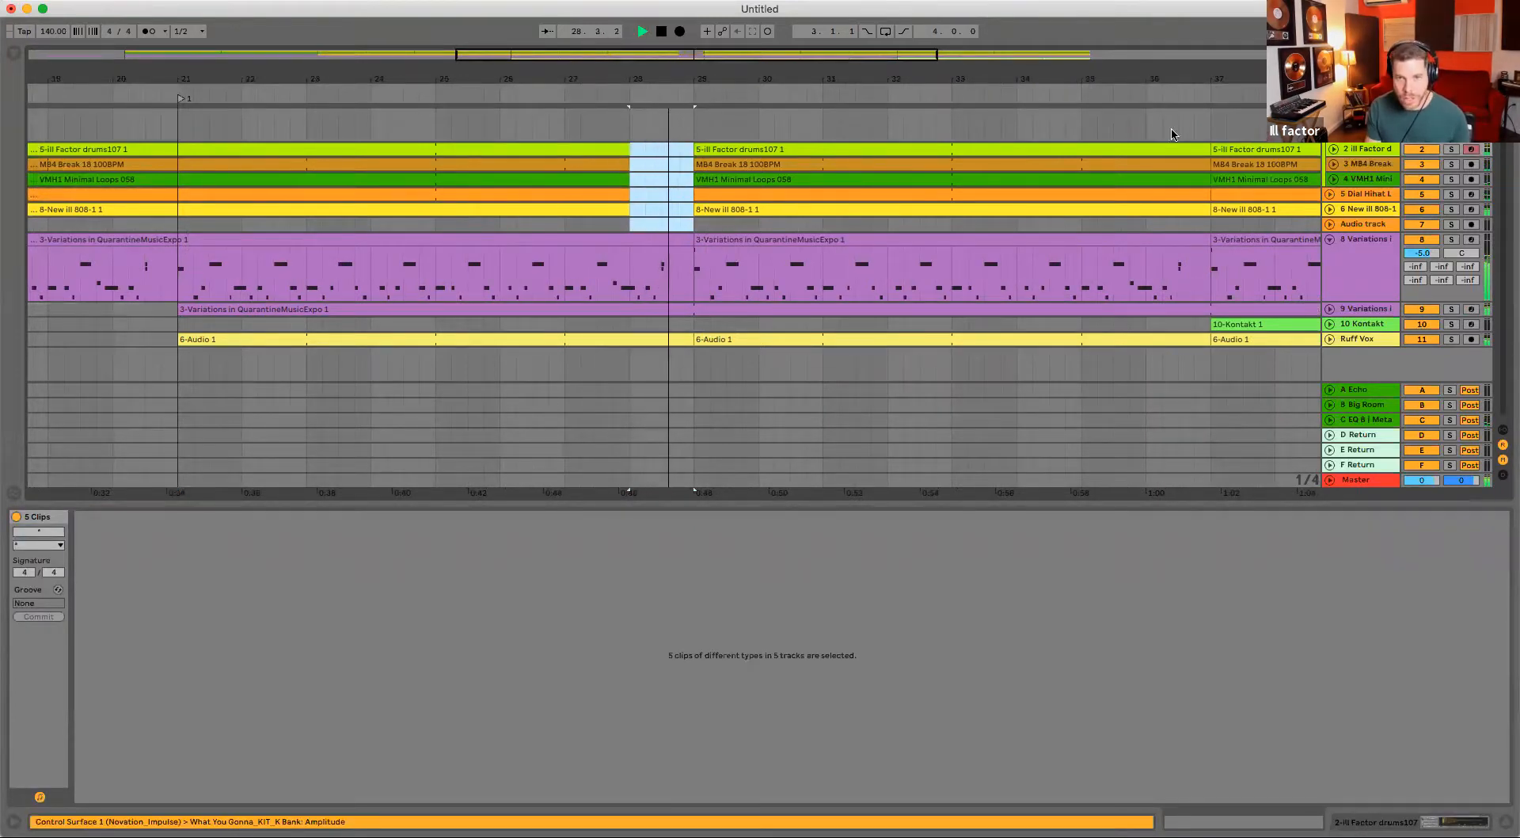
{"action": "key", "text": "space"}
{"action": "left_click", "coordinate": [1355, 98]}
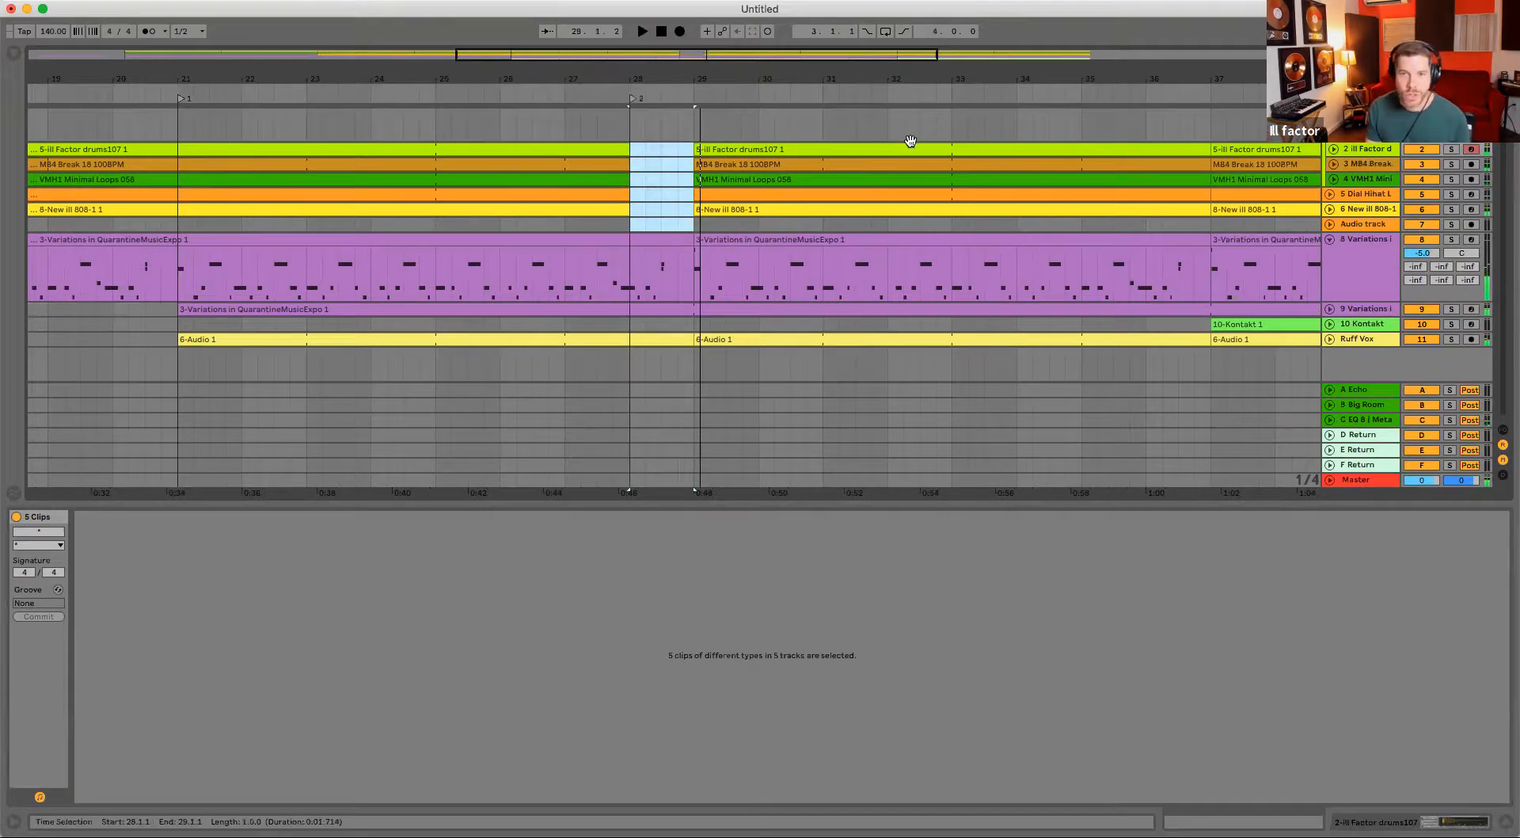
{"action": "left_click_drag", "start_coordinate": [632, 99], "coordinate": [658, 74]}
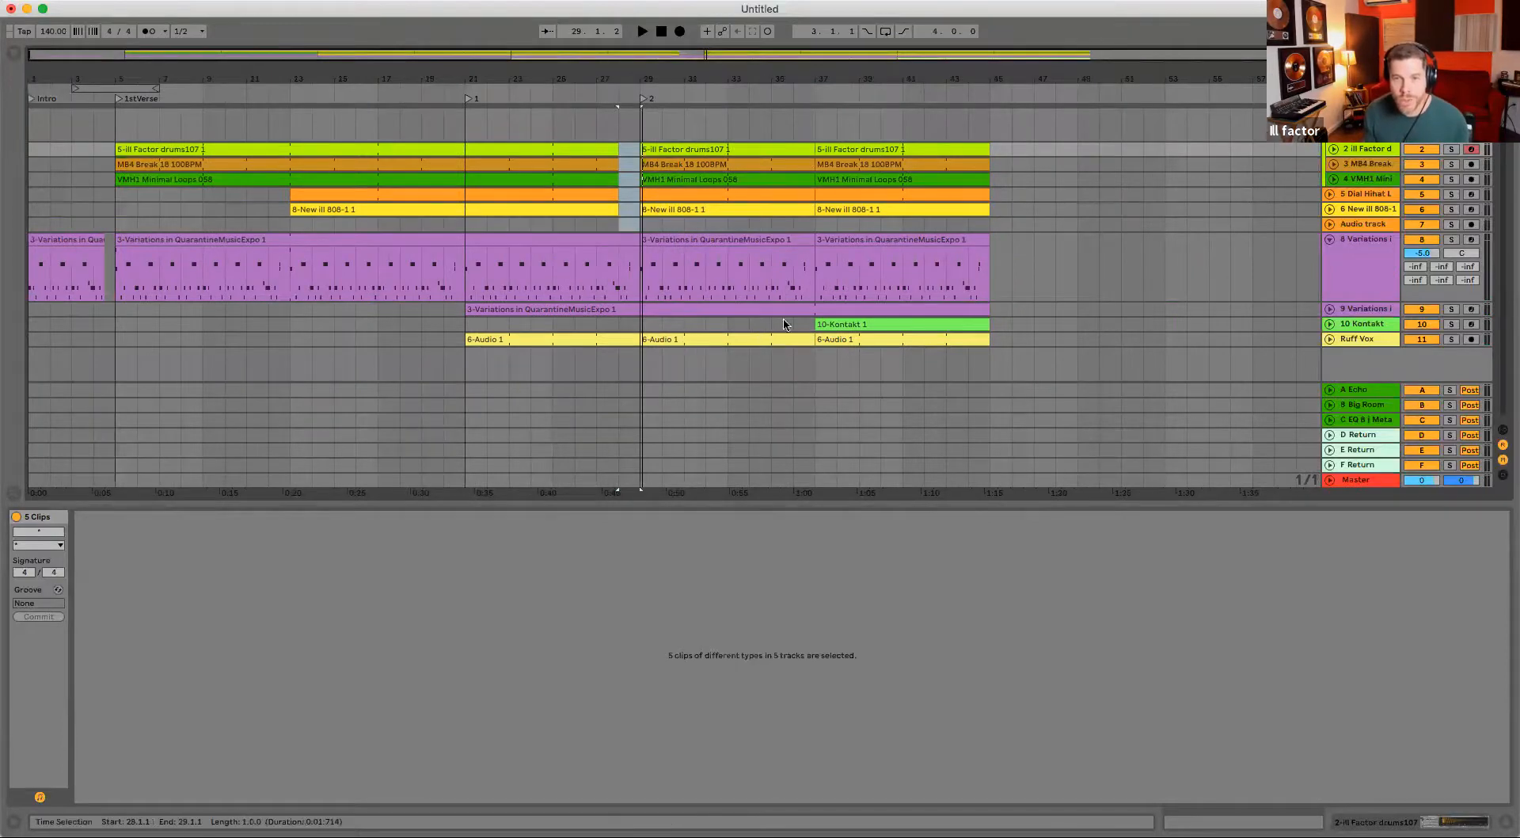
- Extend the Kontakt clip's start back to bar 29 and delete eight bars of time from bar 29
{"action": "left_click_drag", "start_coordinate": [816, 324], "coordinate": [642, 320]}
{"action": "key", "text": "super+shift+BackSpace"}
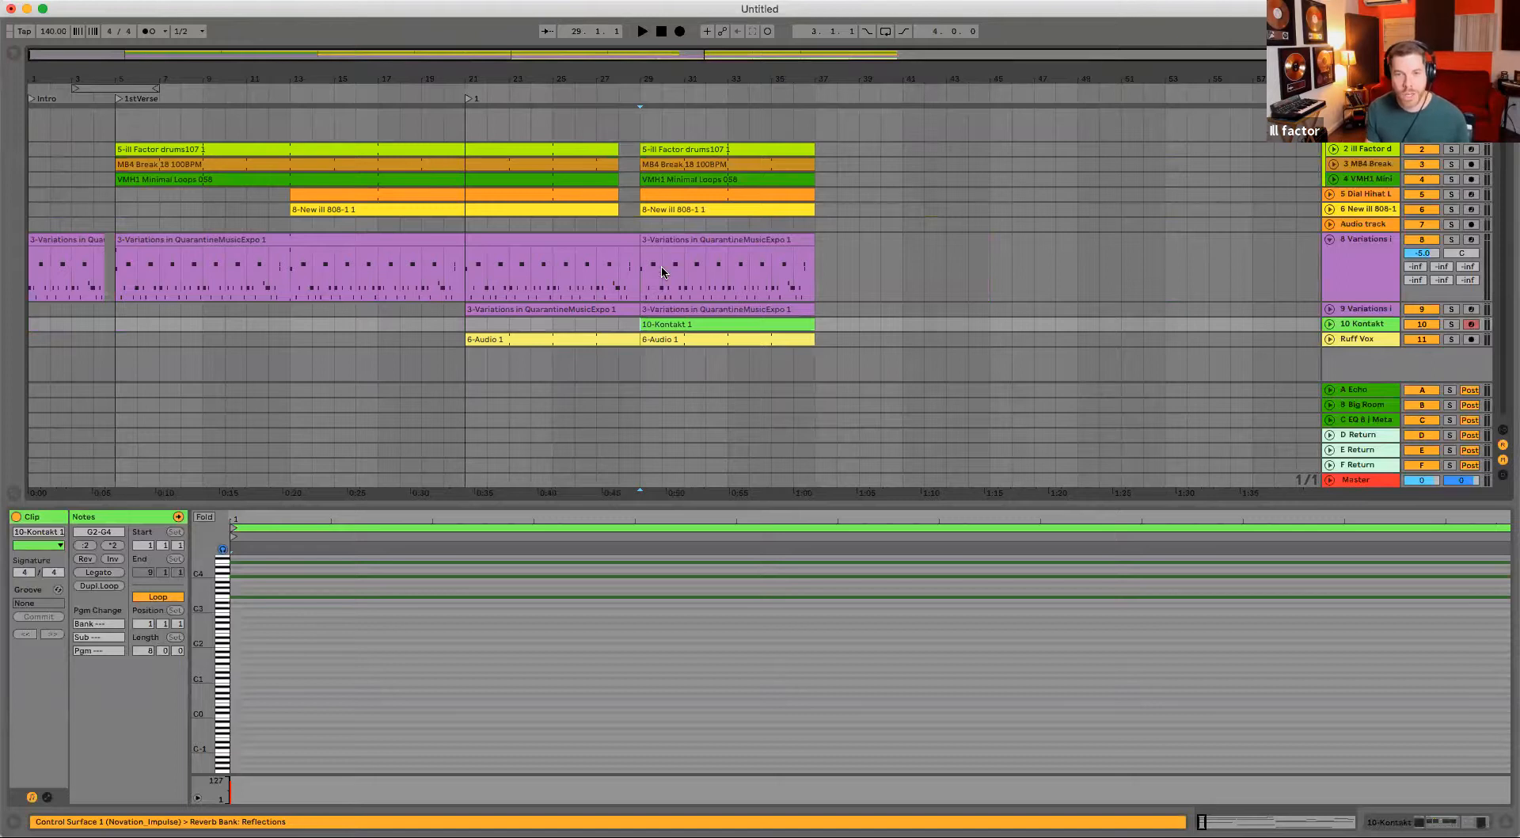
- Play the arrangement from bar 29 to listen to the section with the Kontakt clip
{"action": "left_click", "coordinate": [639, 226]}
{"action": "key", "text": "space"}
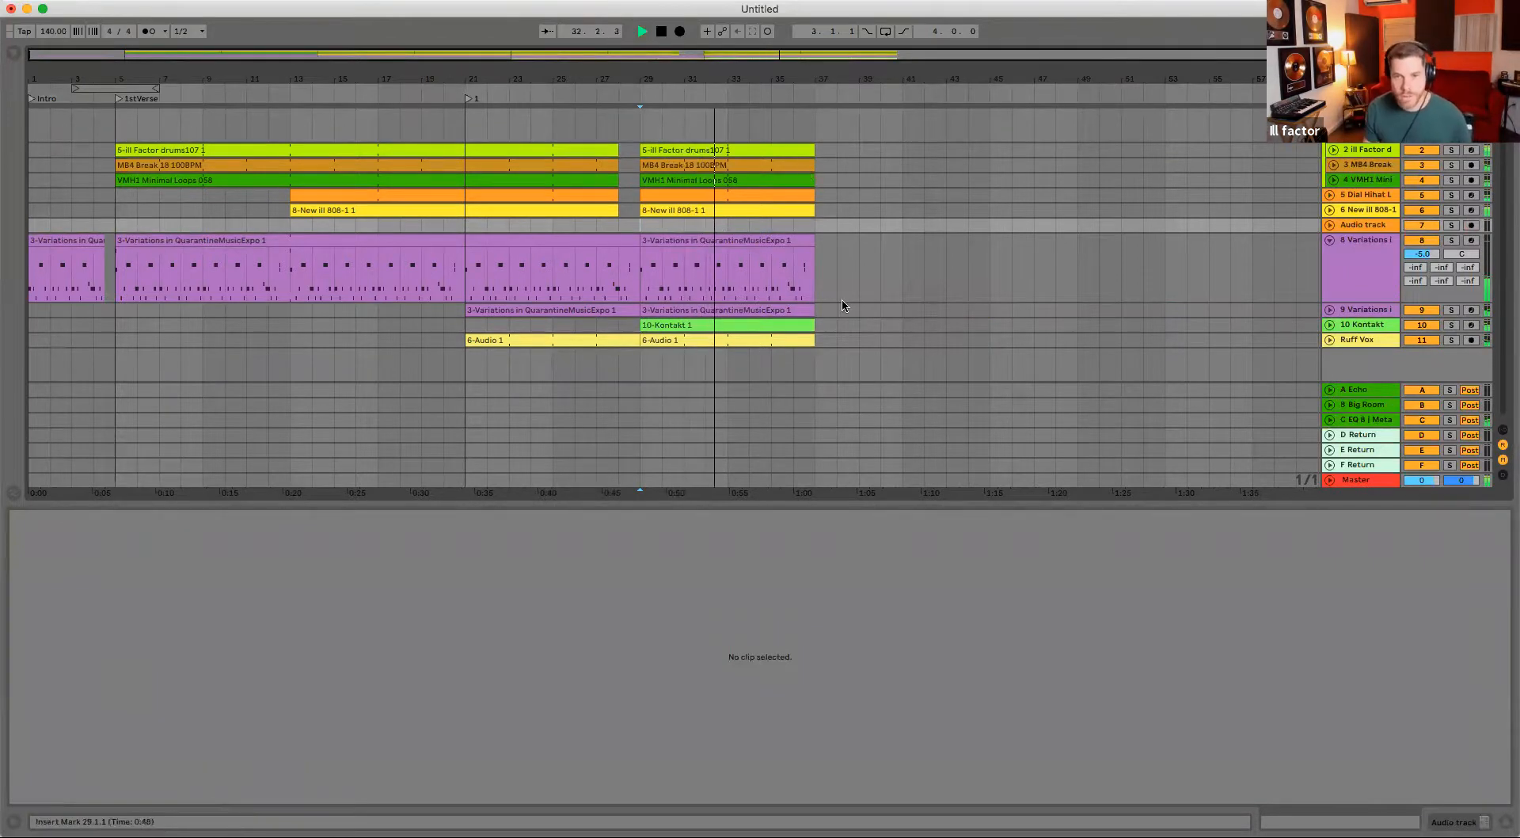
{"action": "key", "text": "space"}
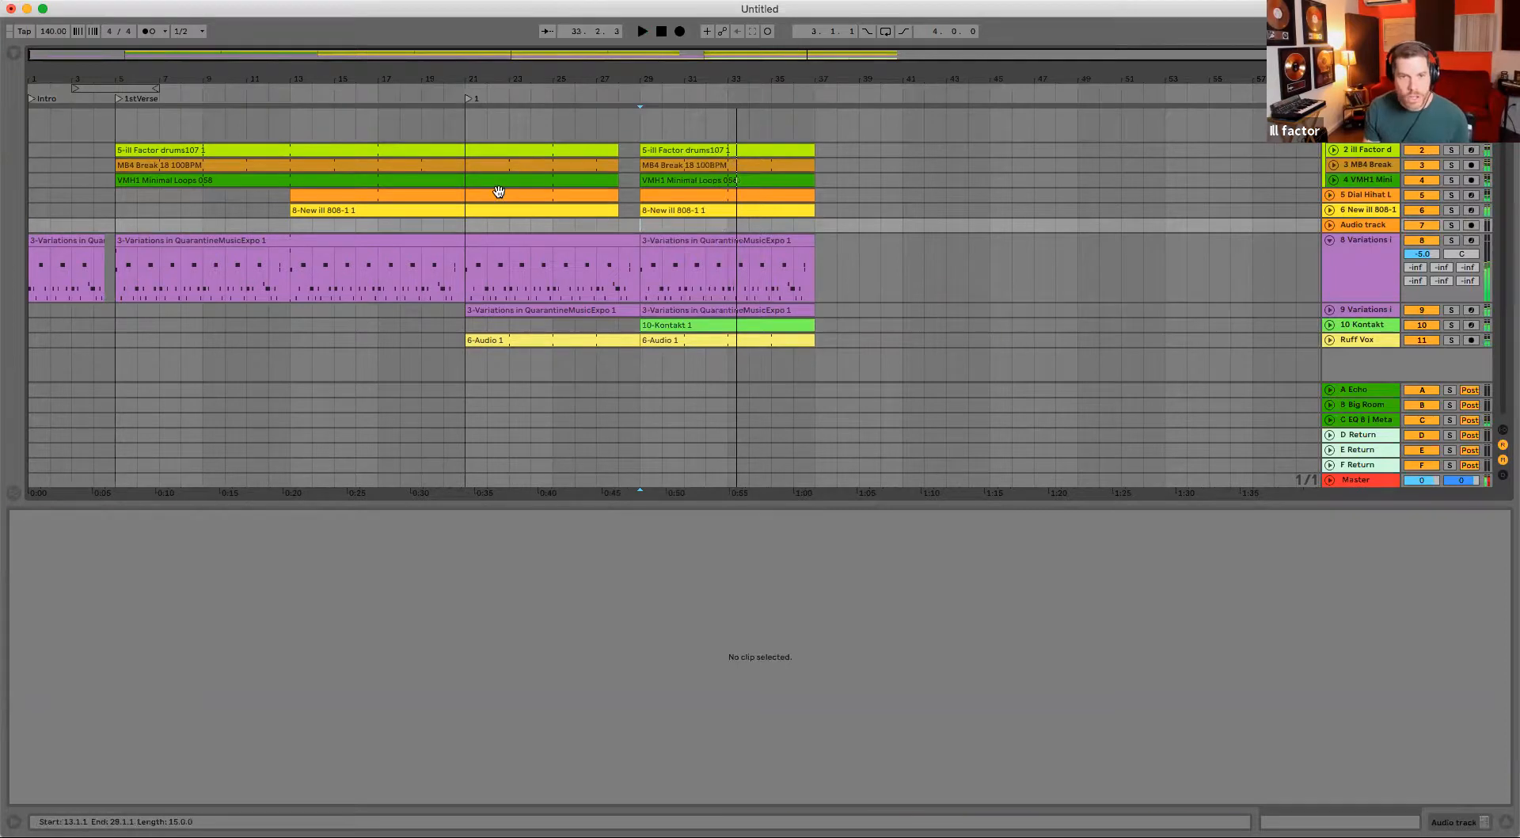
- Trim the start of the Dial Hihat clip to bar 21 and listen from bar 13
{"action": "left_click", "coordinate": [499, 192]}
{"action": "left_click_drag", "start_coordinate": [433, 205], "coordinate": [472, 216]}
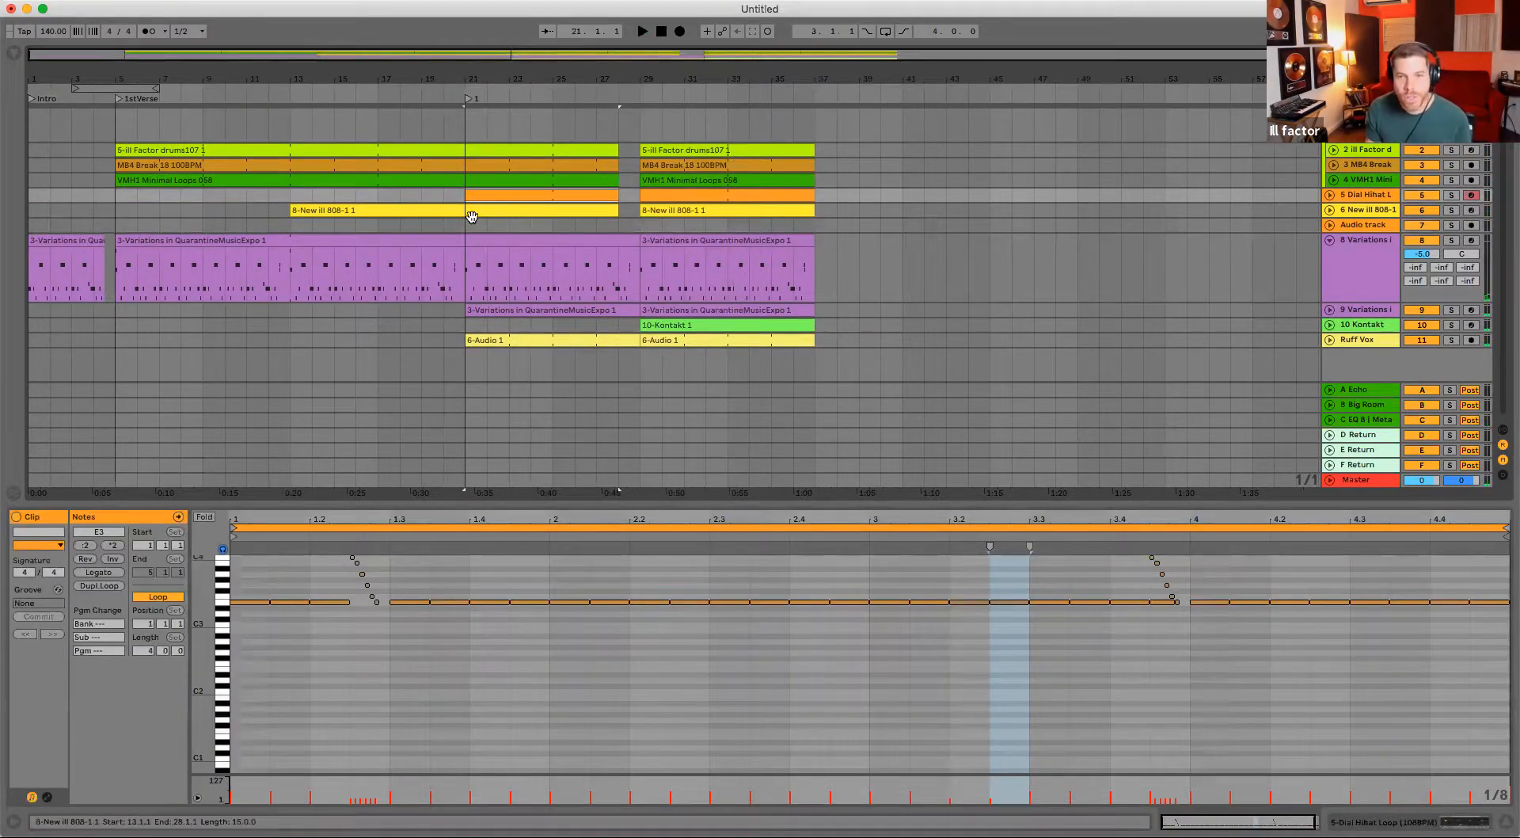
{"action": "left_click", "coordinate": [284, 229]}
{"action": "key", "text": "space"}
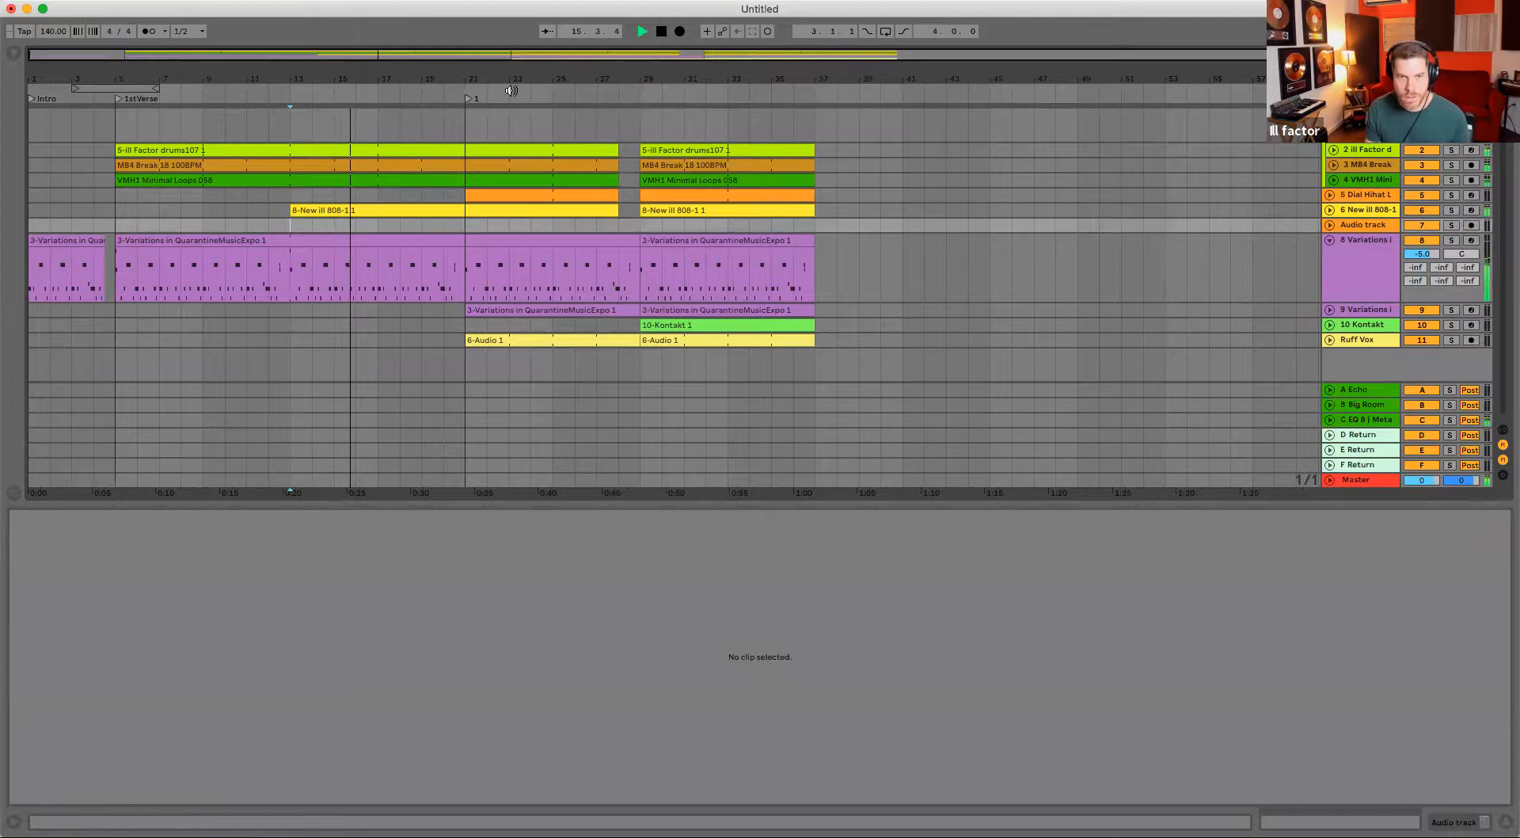
{"action": "key", "text": "space"}
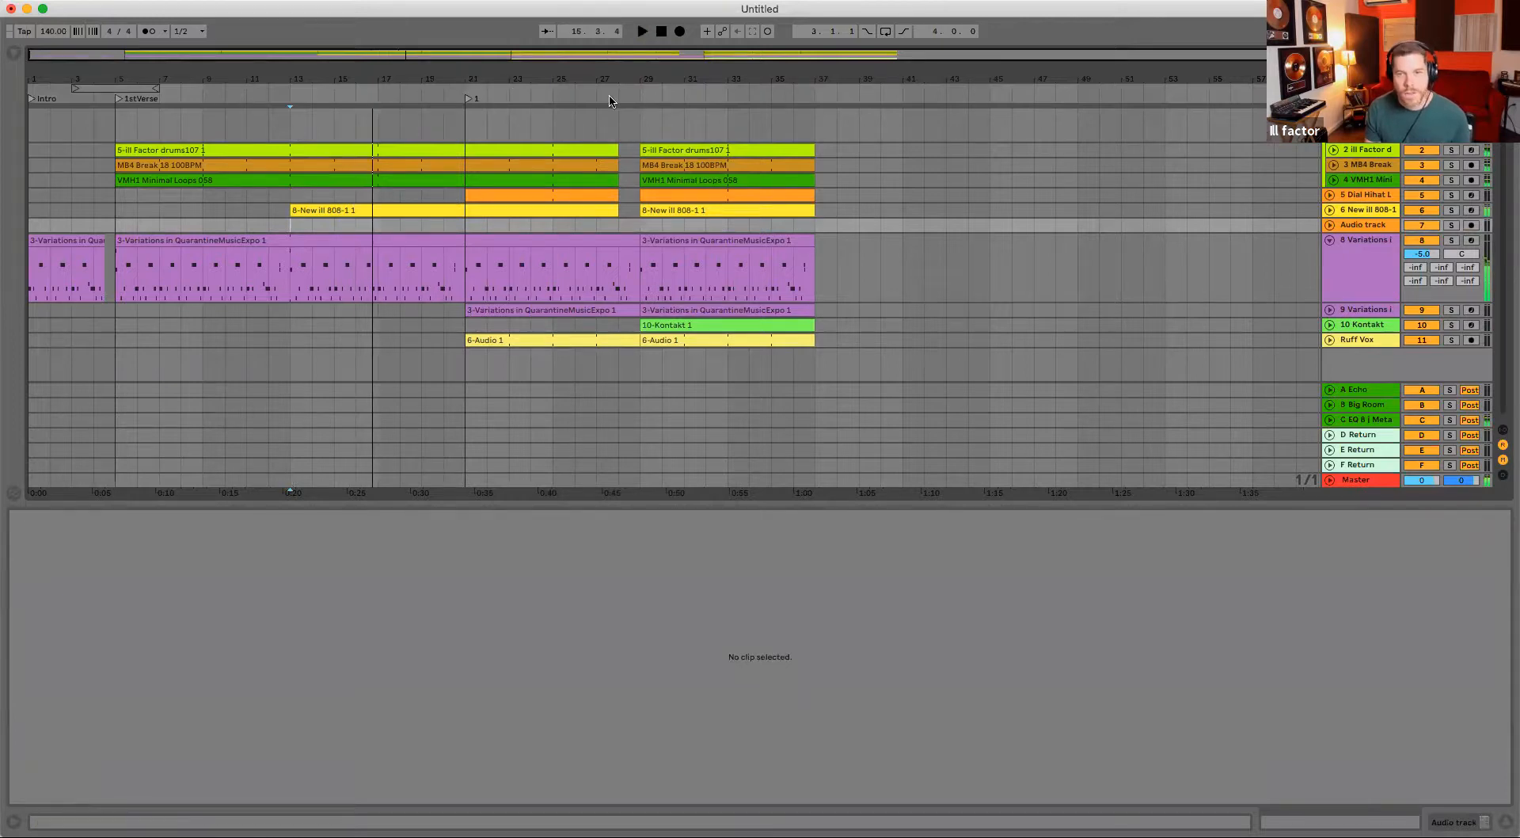
- Collapse the arrangement tracks and rename the locator at bar 21 as 1st Pre
{"action": "key", "text": "alt+u"}
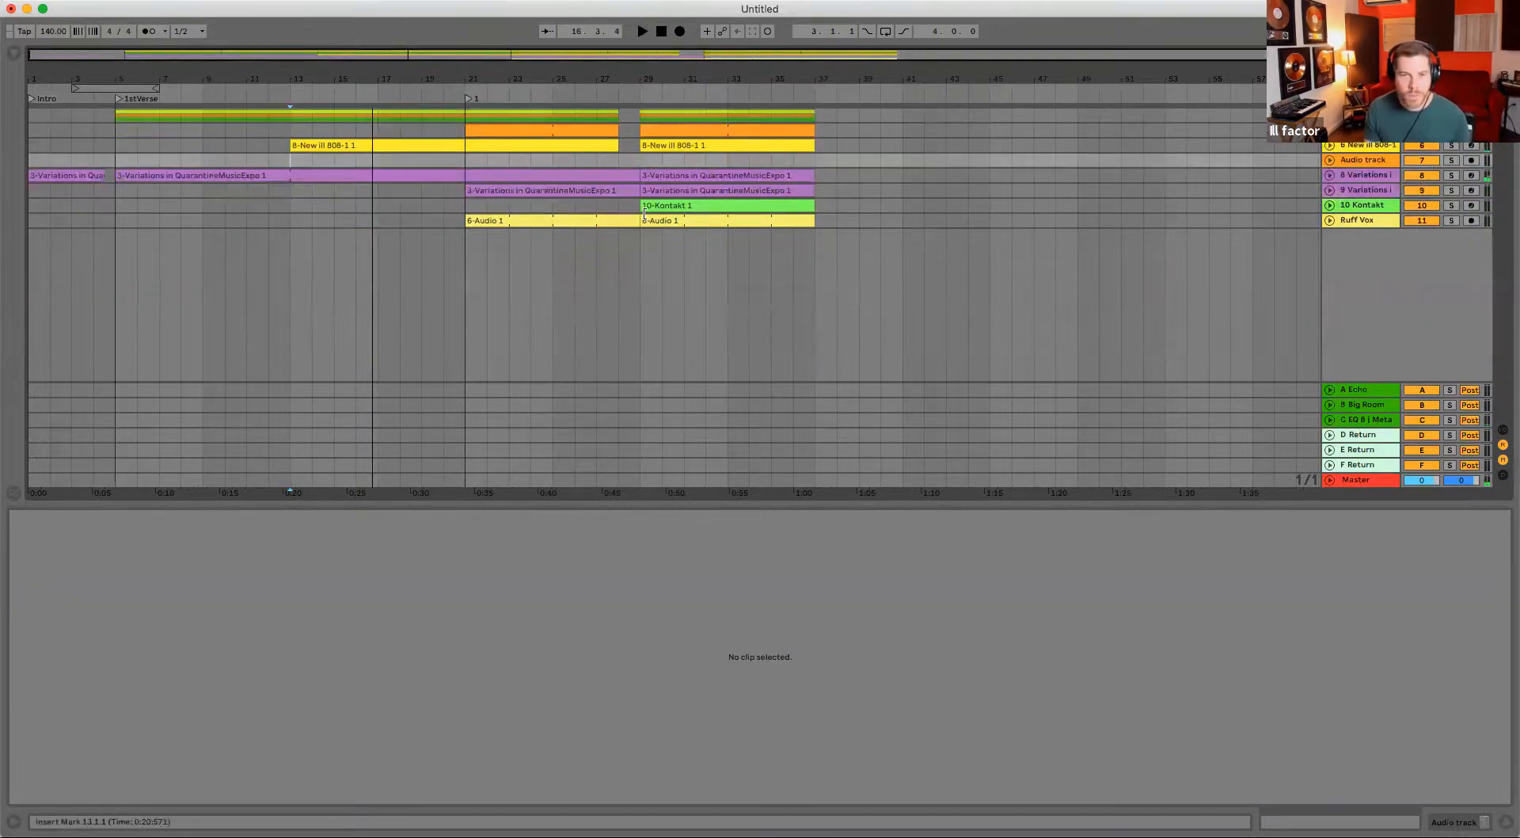
{"action": "left_click_drag", "start_coordinate": [117, 147], "coordinate": [485, 180]}
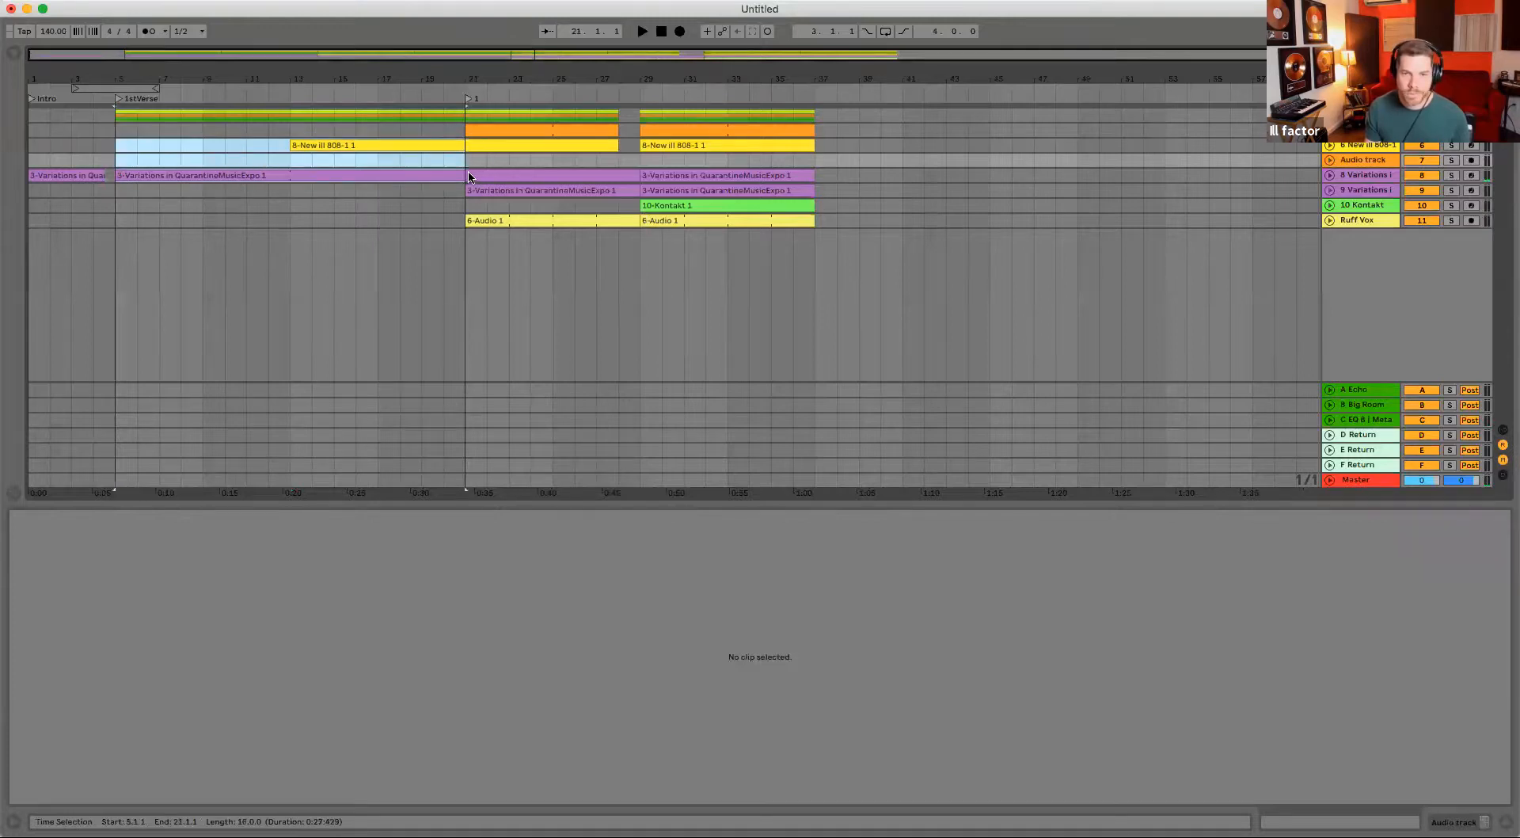
{"action": "left_click", "coordinate": [469, 177]}
{"action": "right_click", "coordinate": [467, 99]}
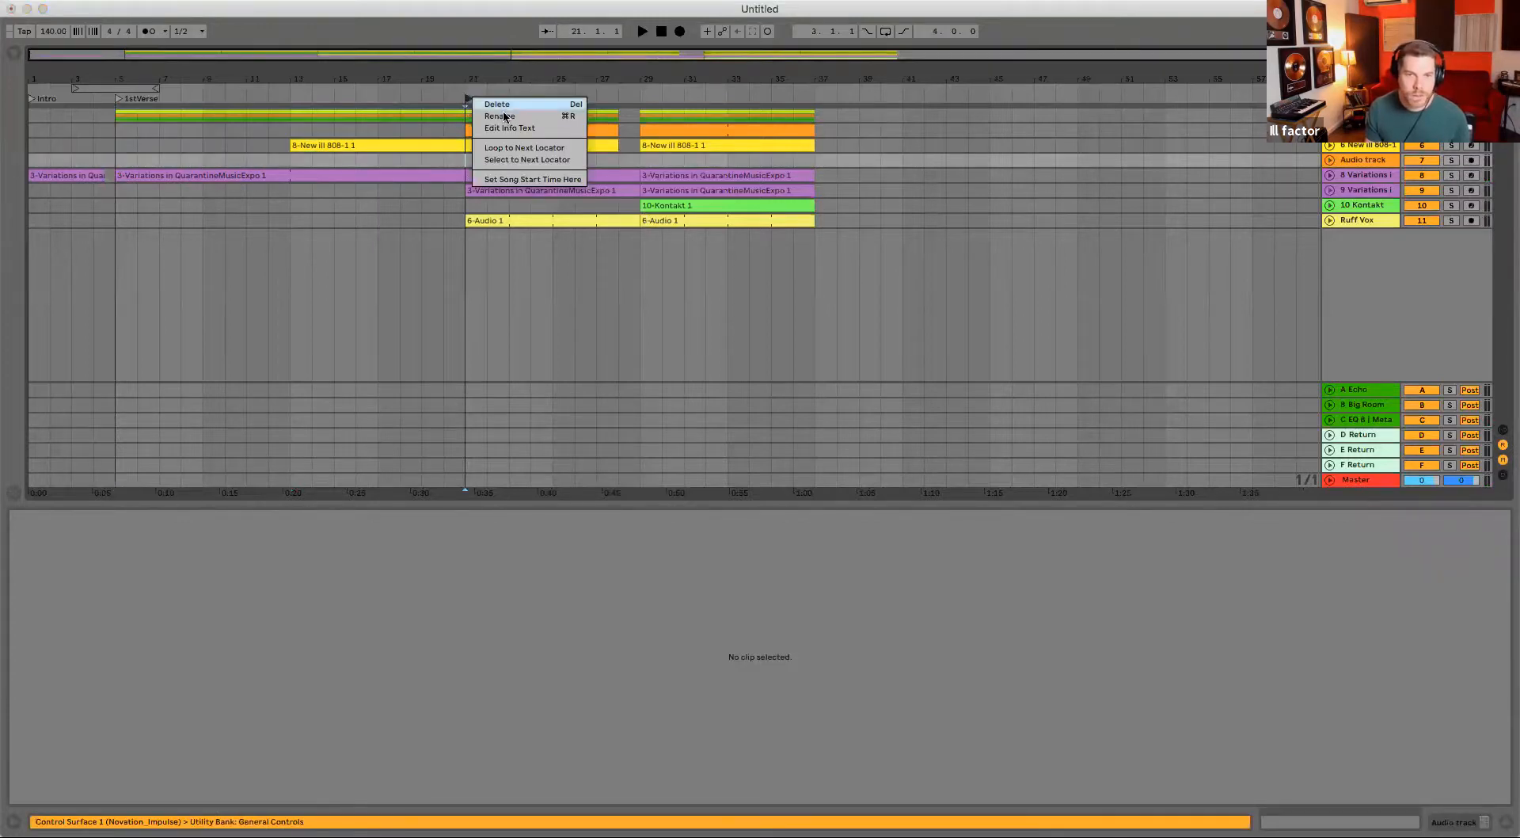
{"action": "left_click", "coordinate": [499, 116]}
{"action": "type", "text": "1st Pre"}
{"action": "key", "text": "Return"}
- Add a locator at bar 29 and name it 1st Chorus
{"action": "left_click", "coordinate": [659, 139]}
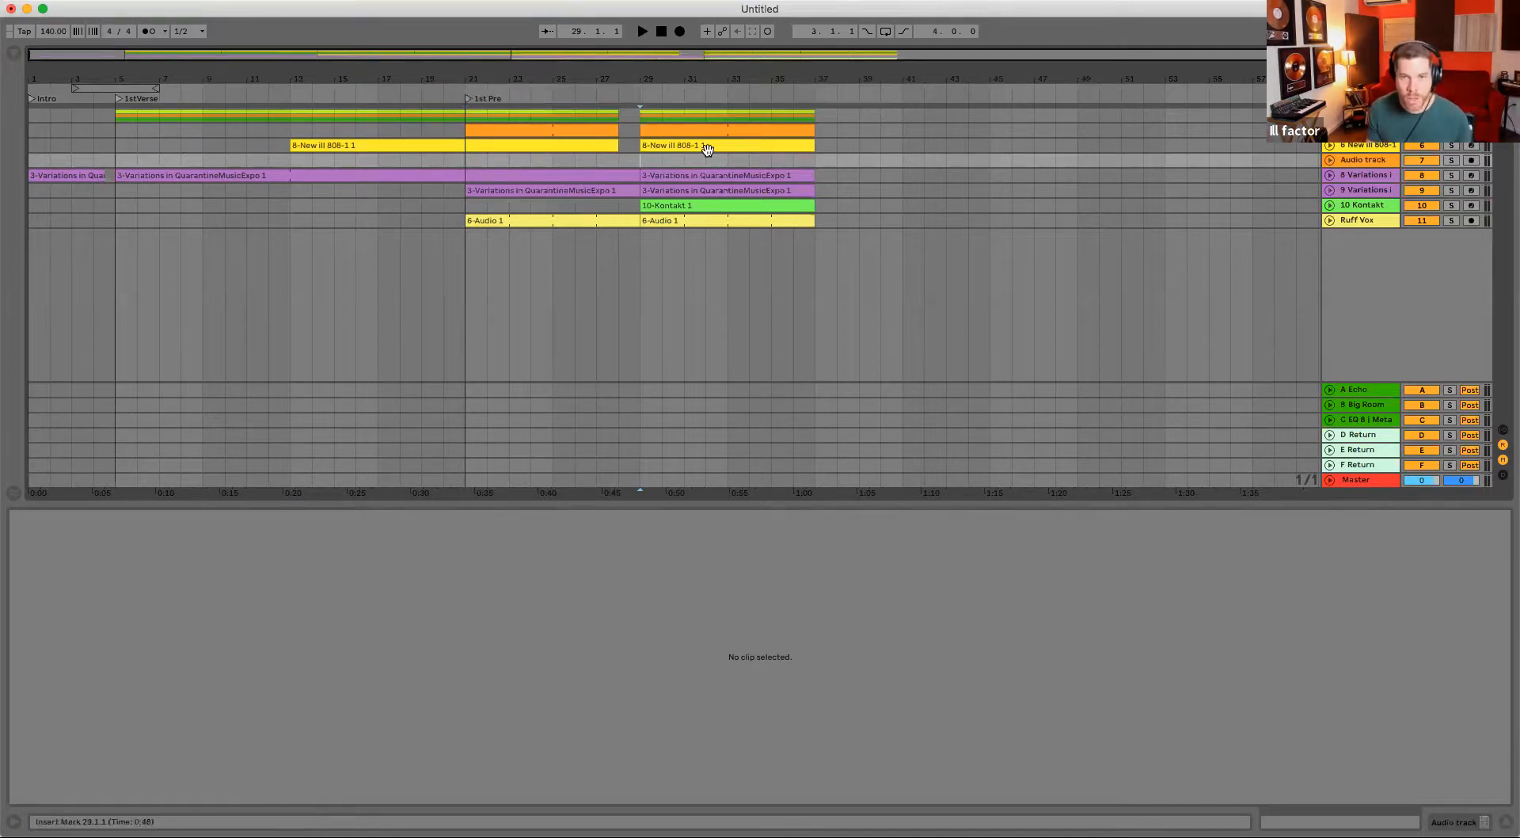
{"action": "right_click", "coordinate": [645, 101]}
{"action": "left_click", "coordinate": [671, 119]}
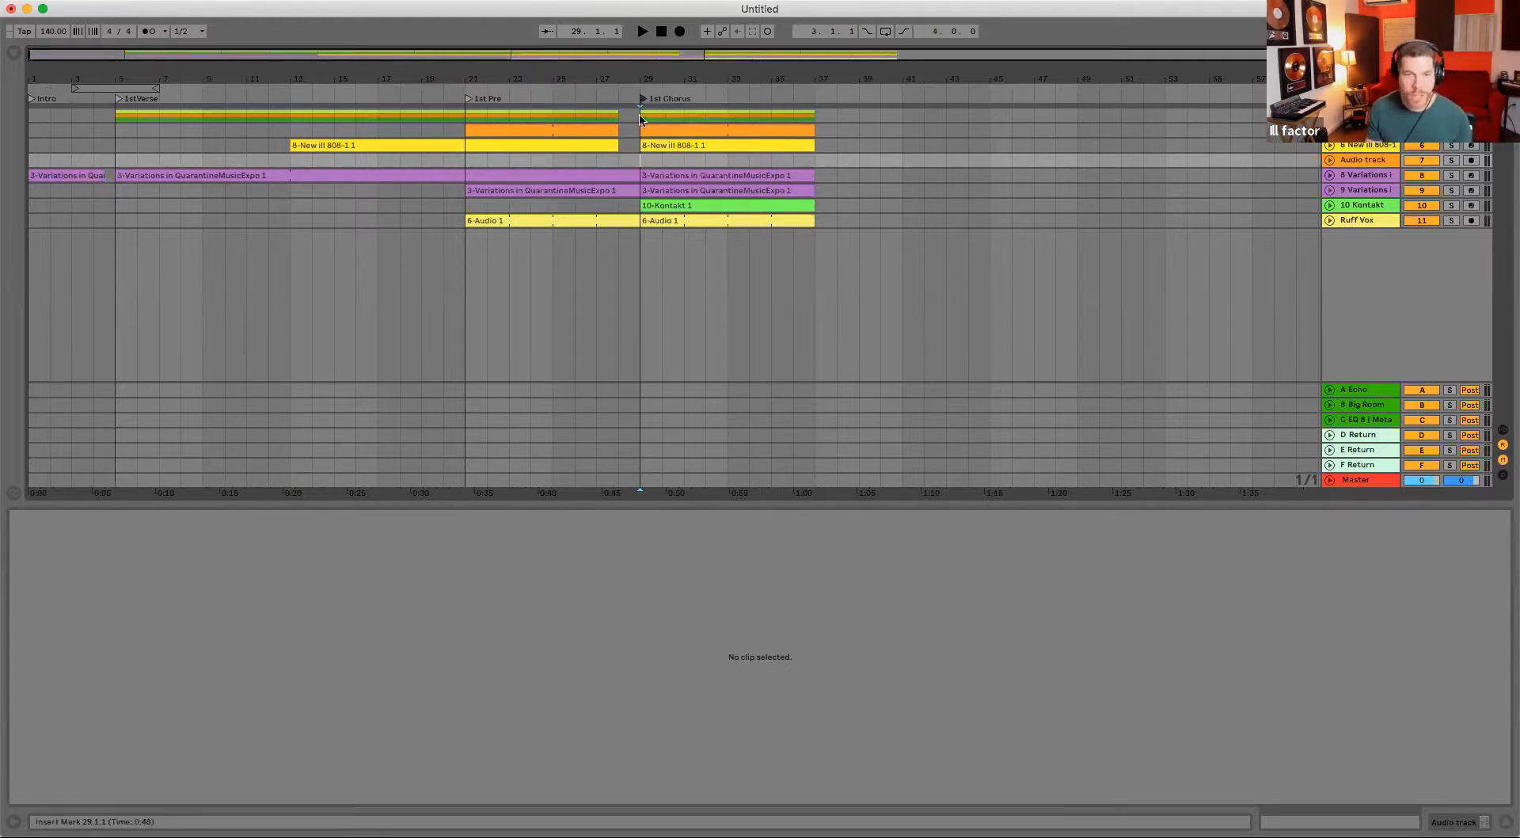
- Duplicate the time from bar 5 to 37 across all tracks and place the insert marker at bar 37
{"action": "left_click_drag", "start_coordinate": [116, 229], "coordinate": [818, 97]}
{"action": "key", "text": "super+d"}
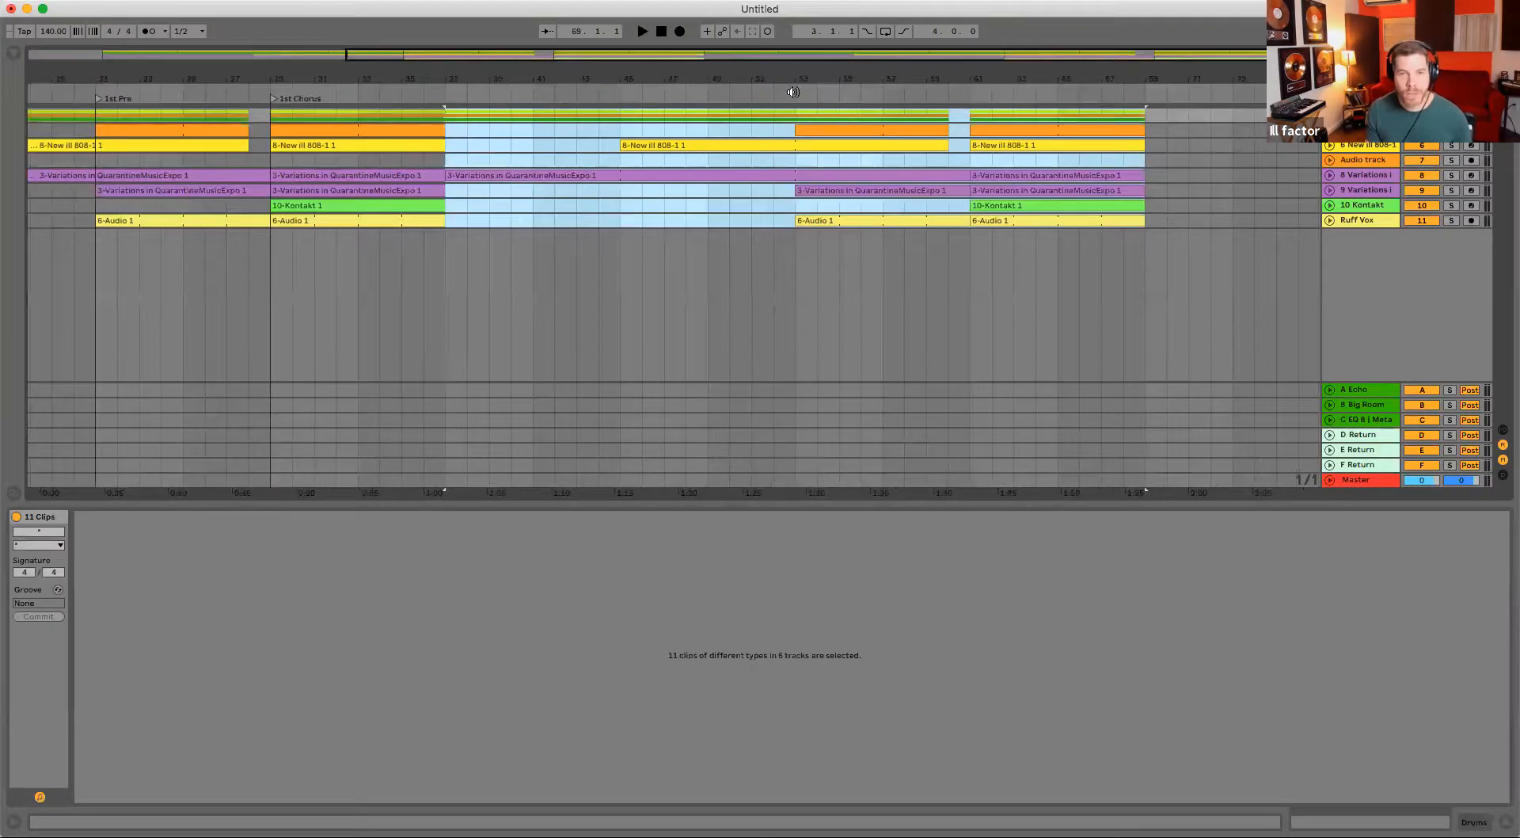
{"action": "left_click", "coordinate": [444, 132]}
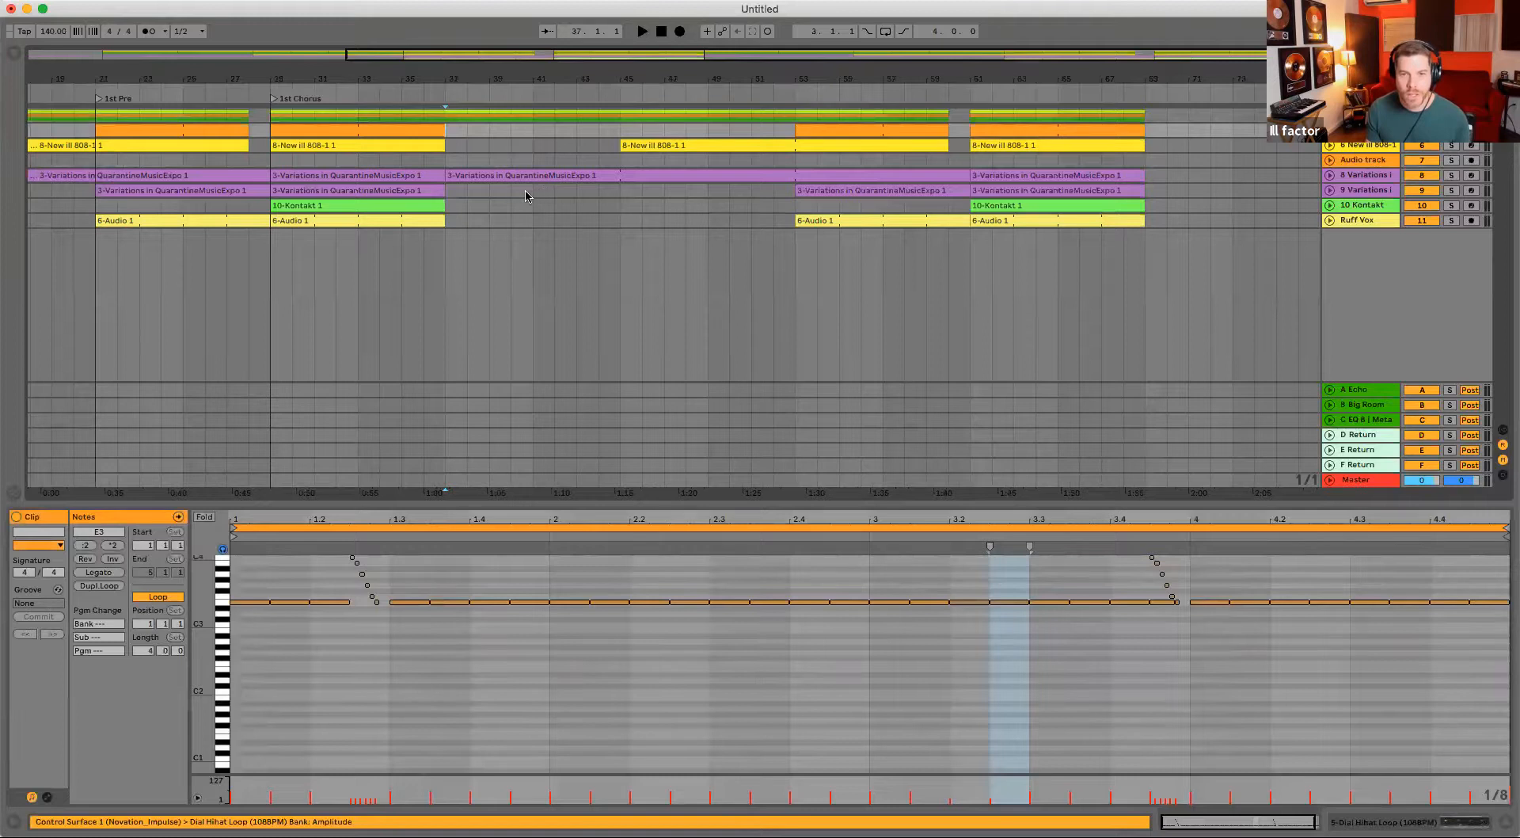
- Delete the time from bar 45 to 53 to shorten the duplicated second verse by eight bars
{"action": "left_click", "coordinate": [624, 197]}
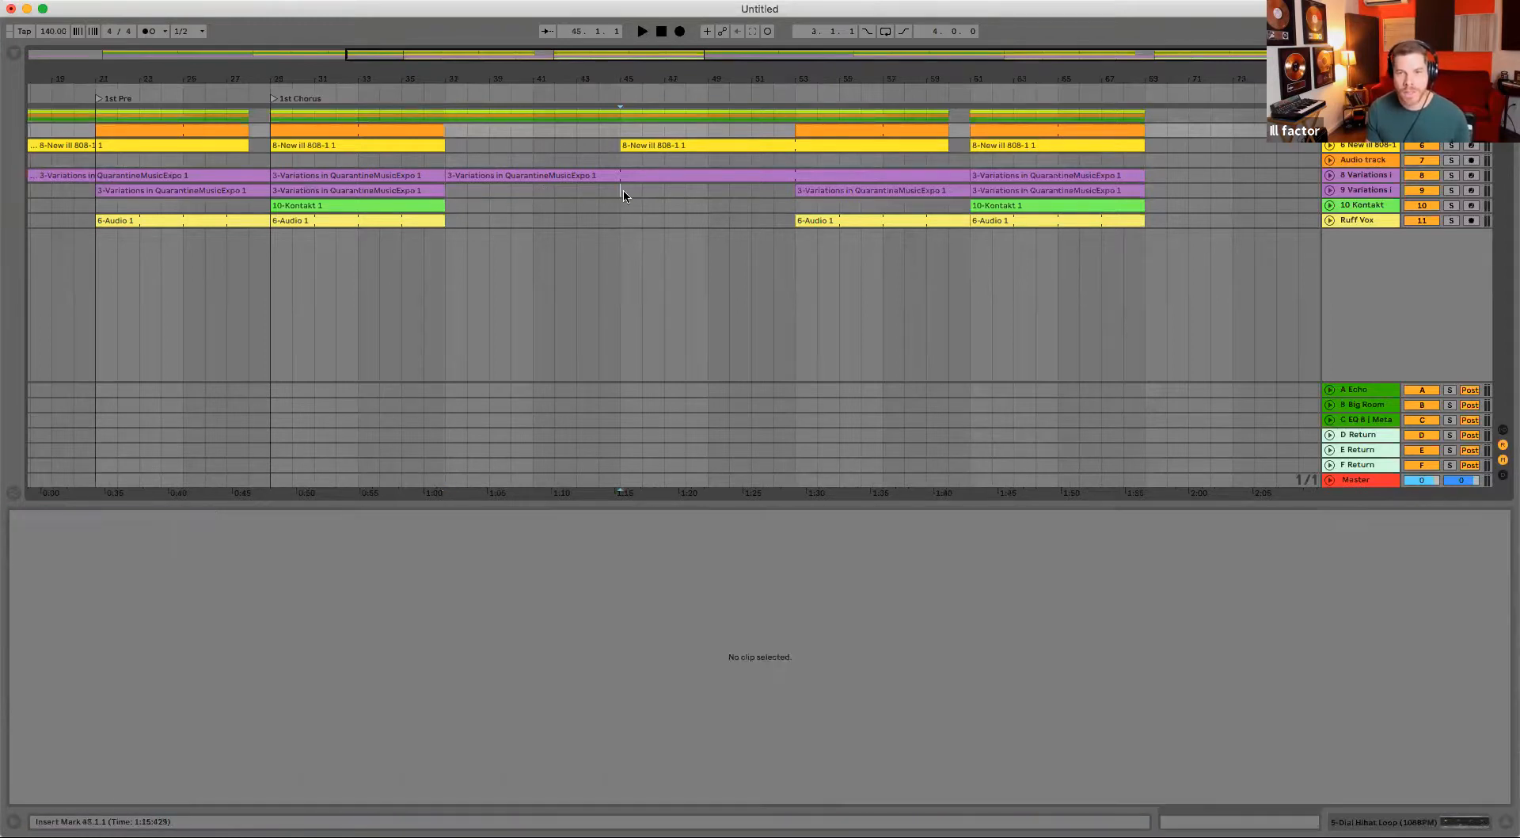
{"action": "left_click_drag", "start_coordinate": [610, 195], "coordinate": [683, 206]}
{"action": "left_click_drag", "start_coordinate": [829, 191], "coordinate": [864, 192]}
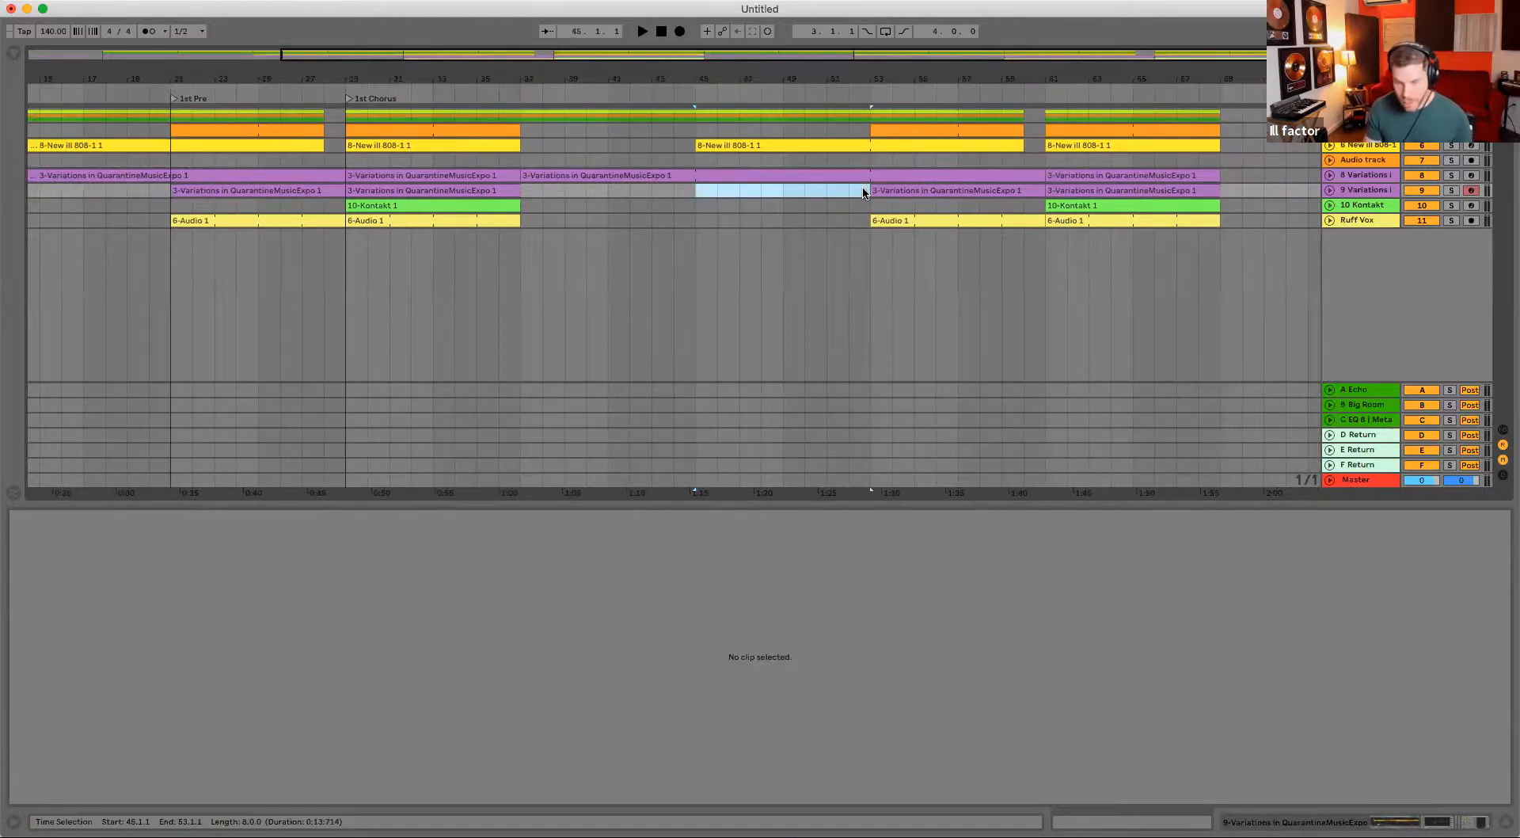
{"action": "key", "text": "super+shift+BackSpace"}
{"action": "left_click_drag", "start_coordinate": [918, 78], "coordinate": [993, 62]}
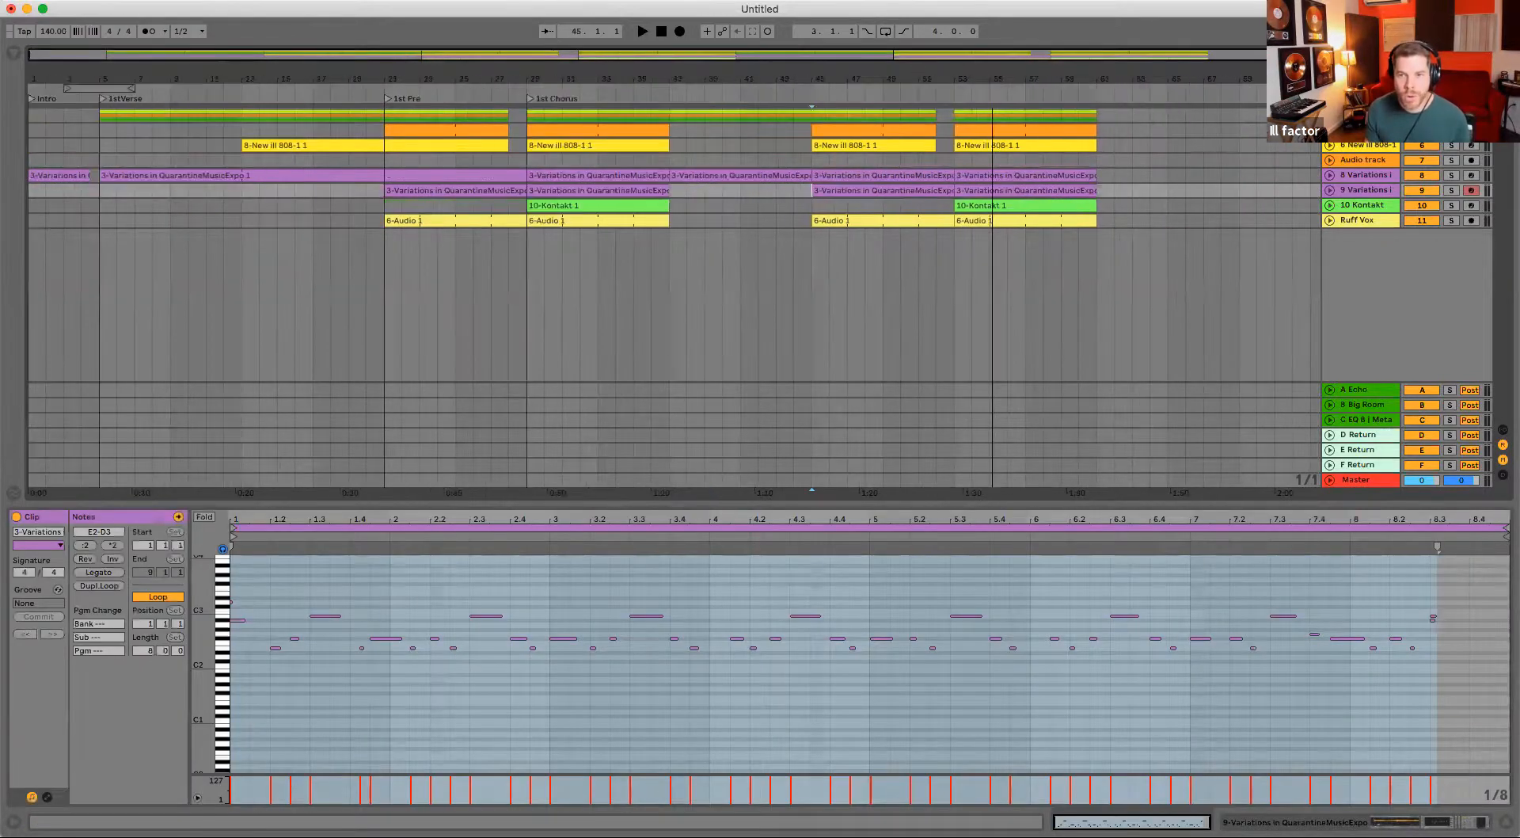
- Duplicate all clips of the second chorus, from bar 53 to 61, directly after it to double the chorus length
{"action": "left_click_drag", "start_coordinate": [962, 223], "coordinate": [1074, 113]}
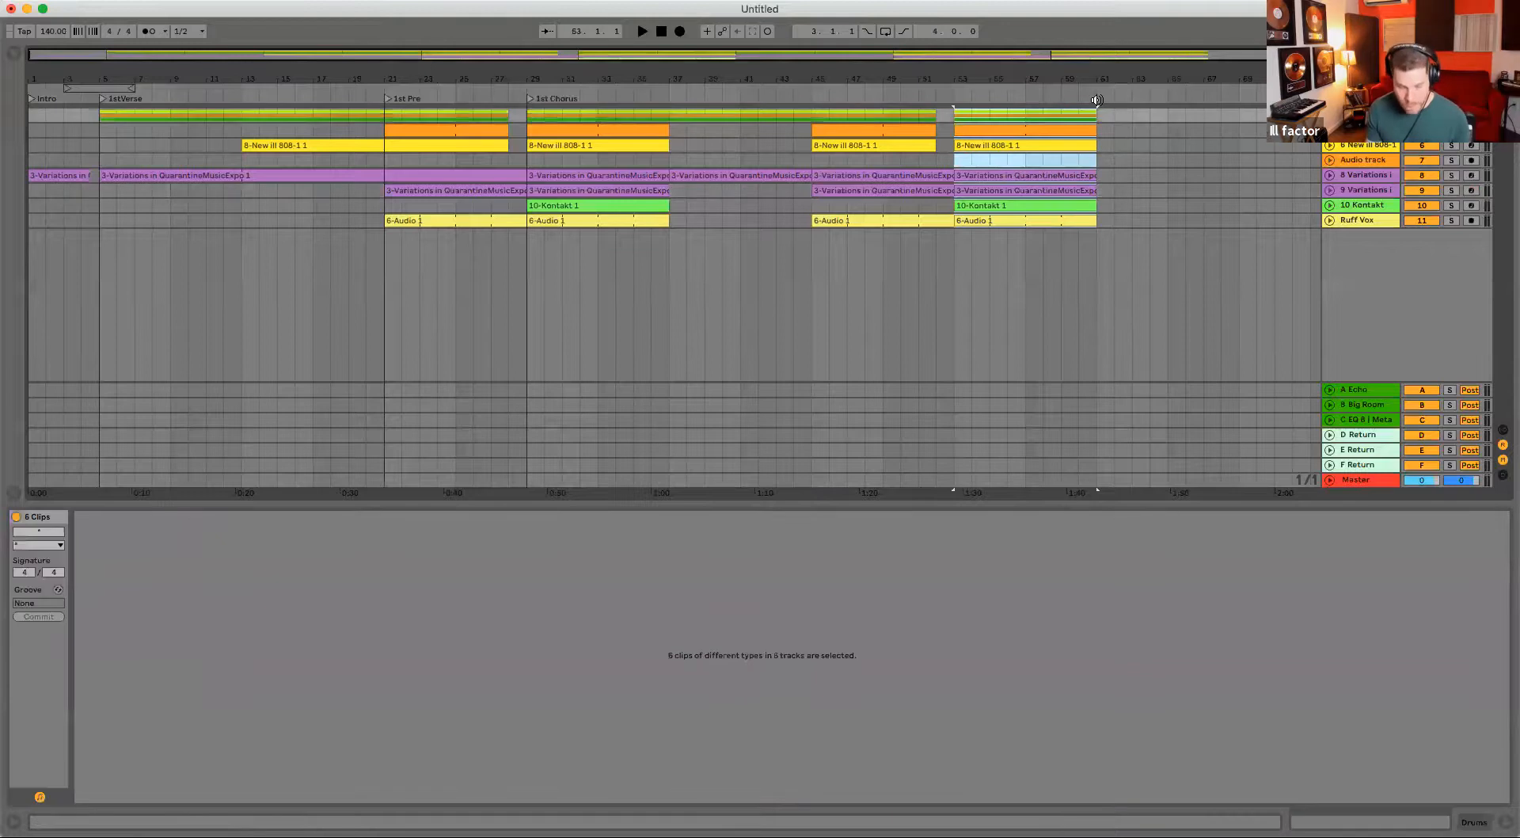
{"action": "key", "text": "super+d"}
{"action": "scroll", "coordinate": [1051, 139], "scroll_direction": "right", "scroll_amount": 3}
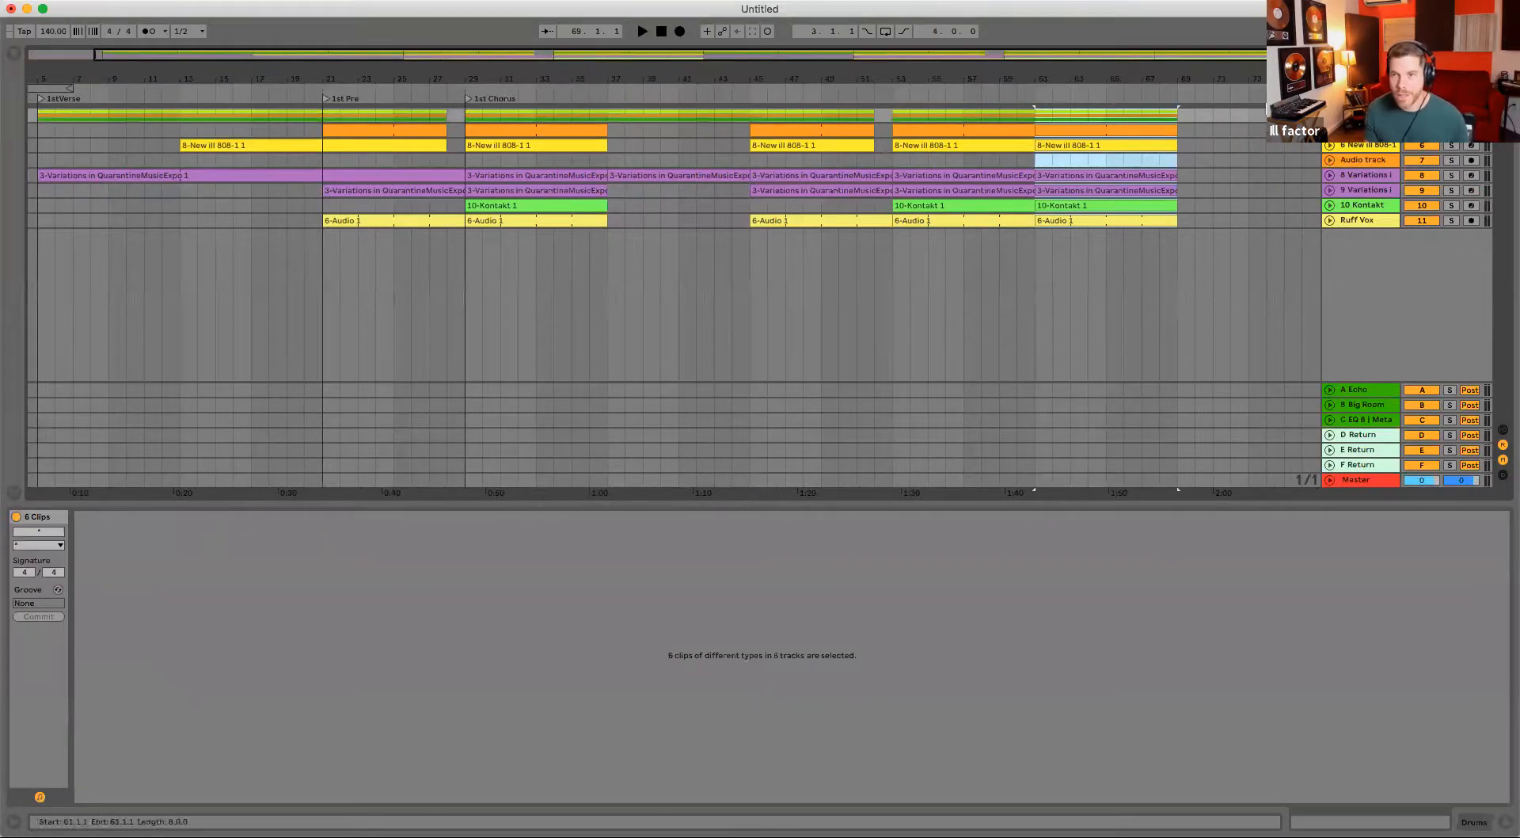
{"action": "scroll", "coordinate": [1215, 199], "scroll_direction": "up", "scroll_amount": 3}
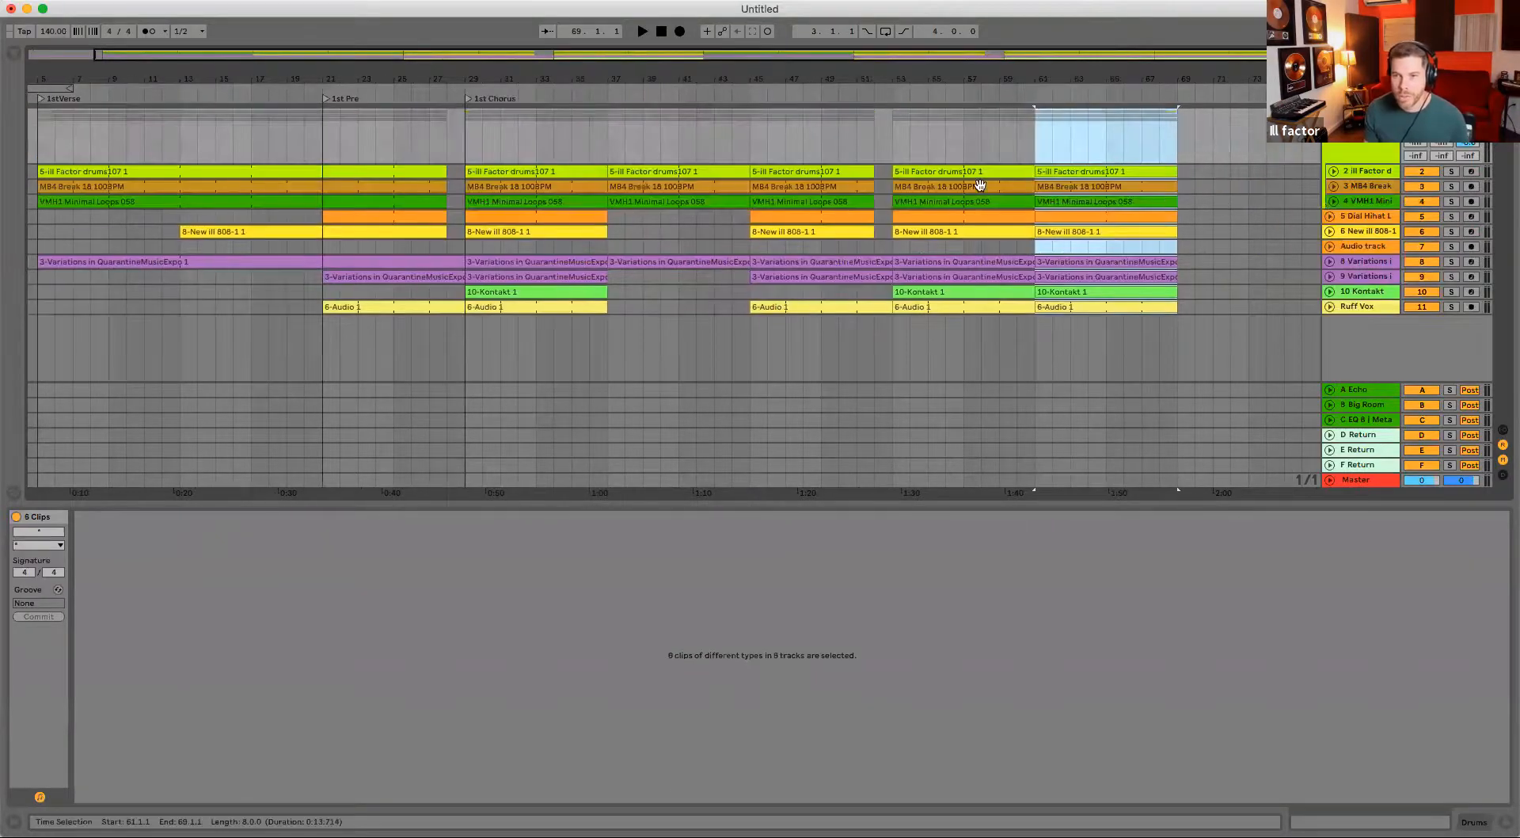
- Duplicate the last ill Factor drums and MB4 Break clips into bars 69 to 77
{"action": "left_click", "coordinate": [1125, 171]}
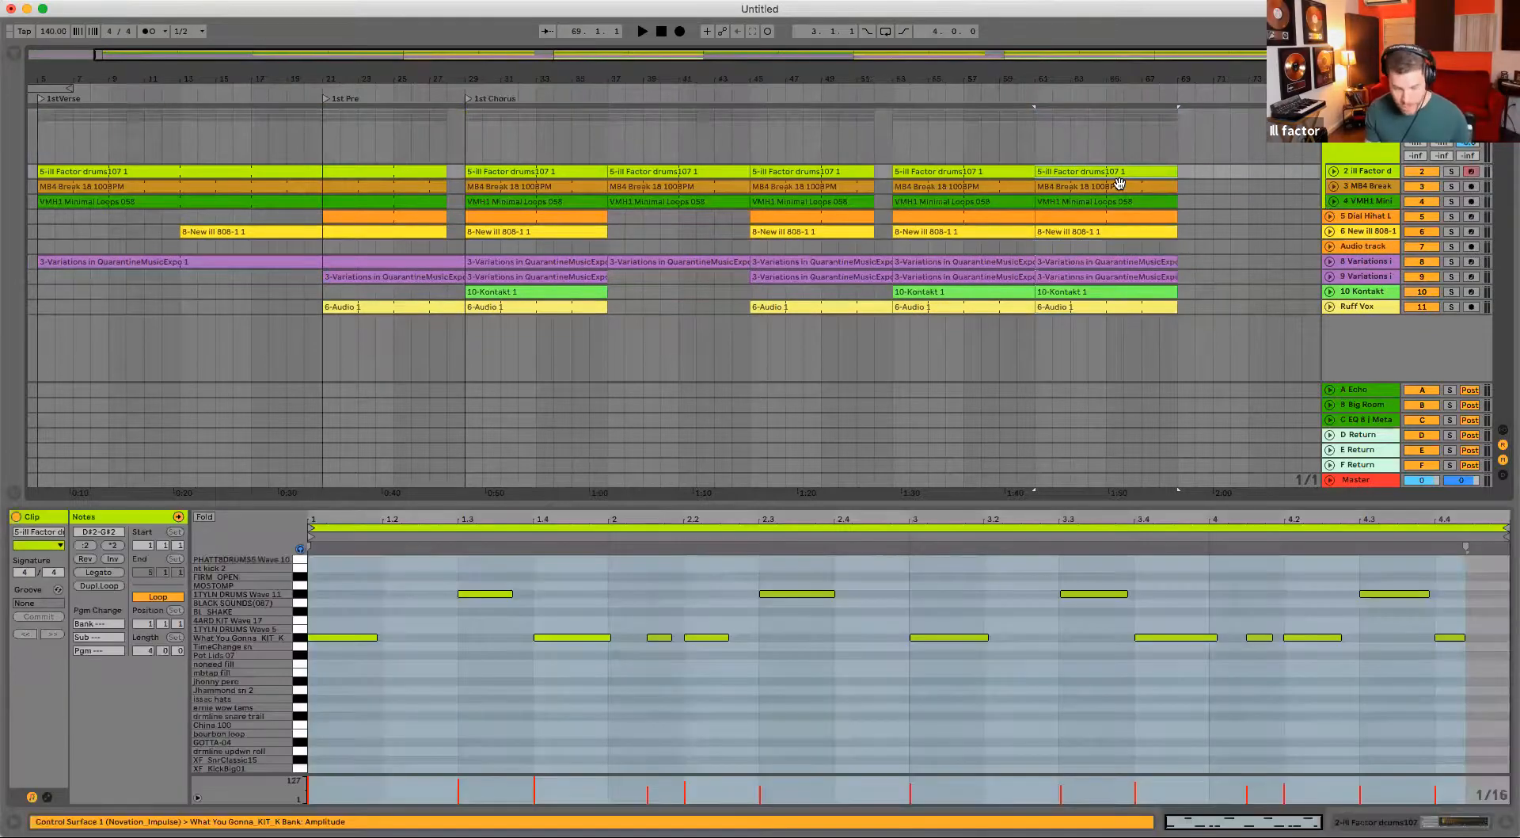
{"action": "key", "text": "super+d"}
{"action": "left_click", "coordinate": [1005, 187]}
{"action": "key", "text": "super+d"}
{"action": "left_click_drag", "start_coordinate": [1039, 203], "coordinate": [1175, 216]}
- Copy the double chorus from bars 53 to 69 on all tracks so the copy starts at bar 77
{"action": "left_click_drag", "start_coordinate": [756, 340], "coordinate": [1018, 179]}
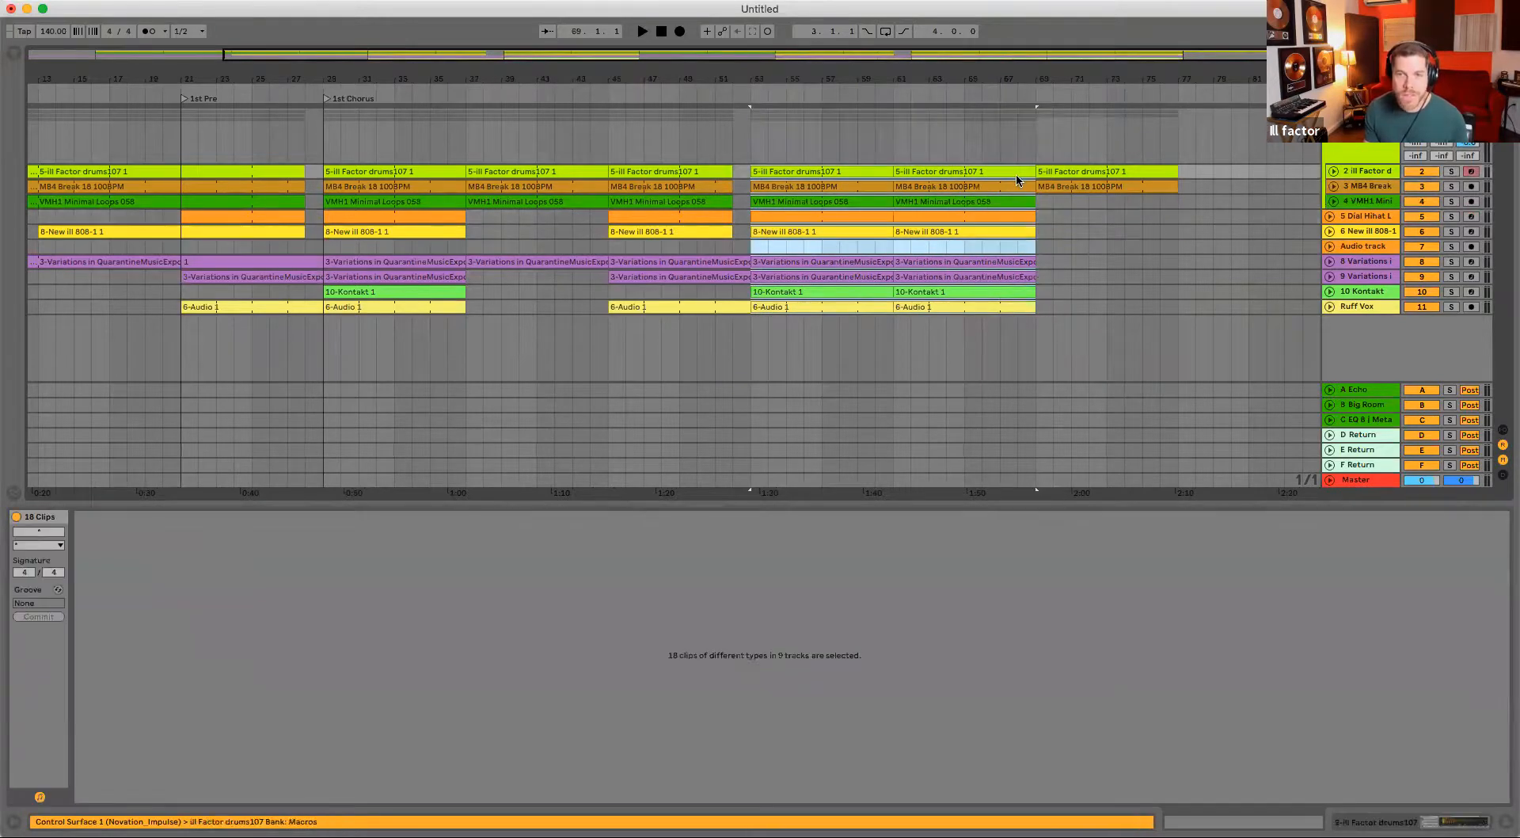
{"action": "left_click_drag", "start_coordinate": [786, 173], "coordinate": [1185, 218]}
{"action": "scroll", "coordinate": [1179, 219], "scroll_direction": "right", "scroll_amount": 5}
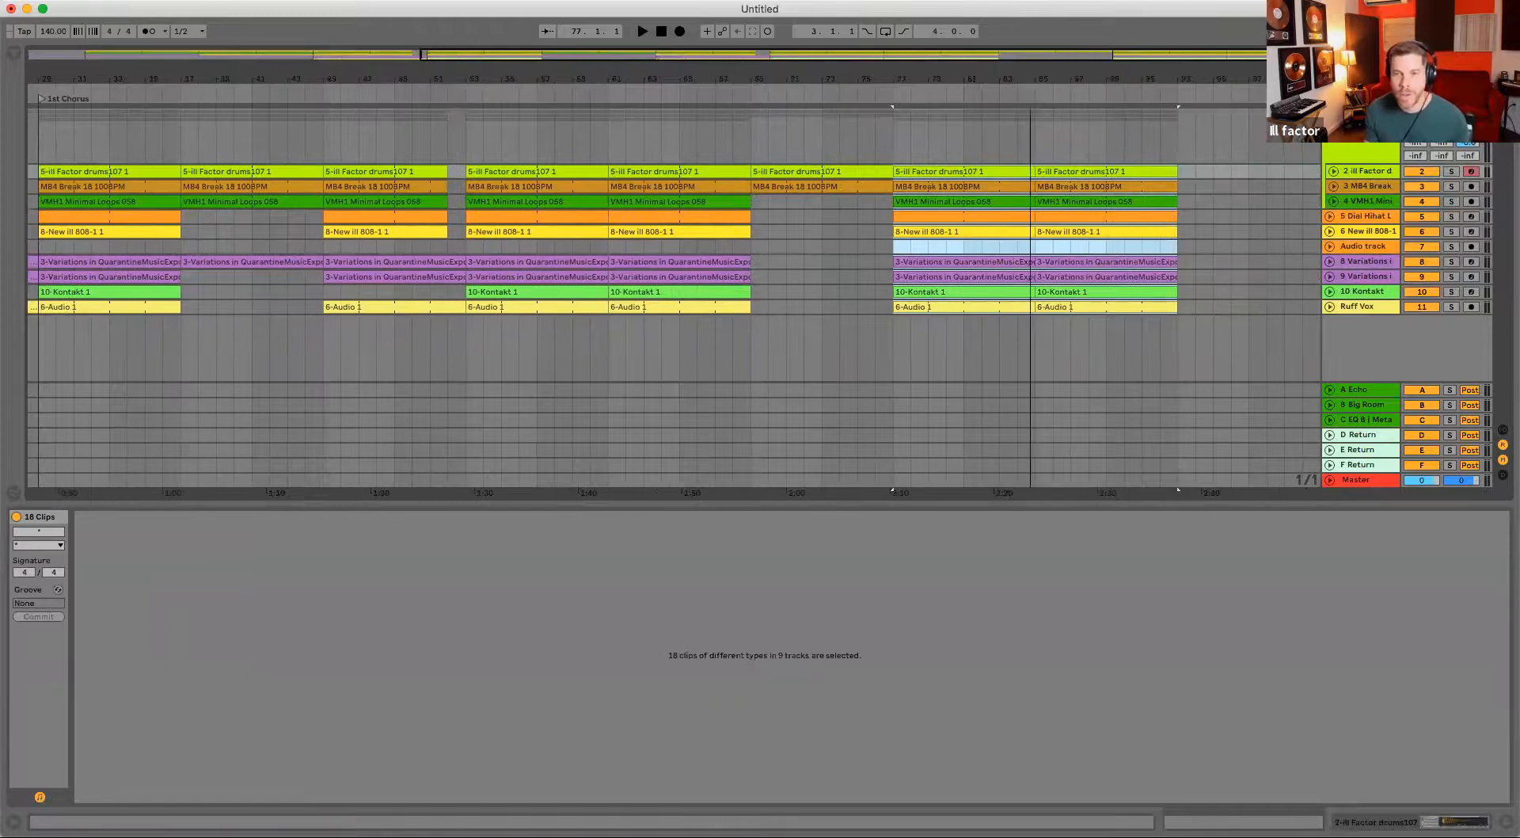
- Try duplicating the time from bar 37 to 45 to lengthen the second verse, and take the extra eight bars out again
{"action": "key", "text": "minus"}
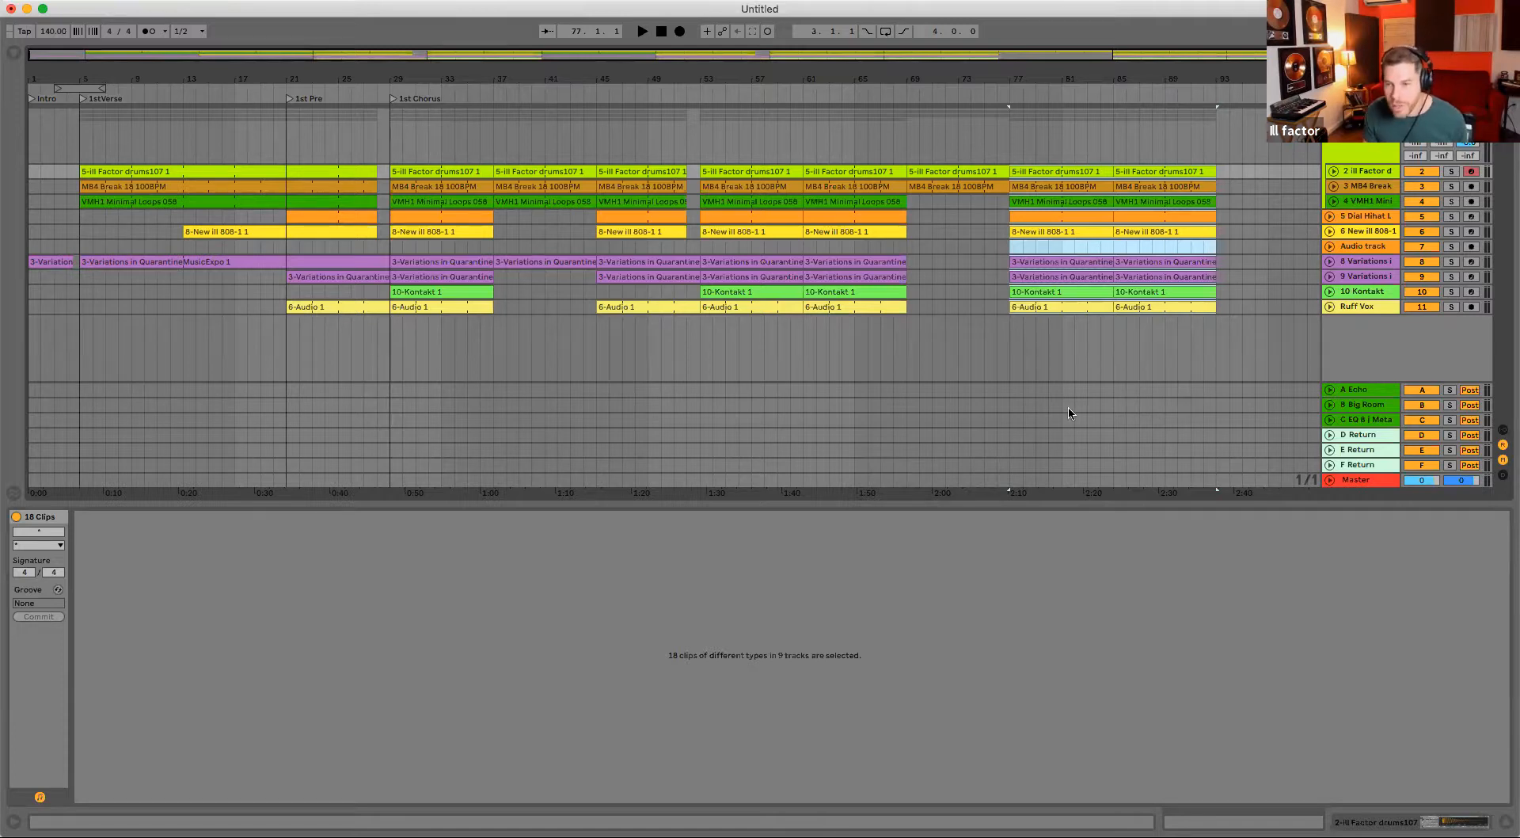
{"action": "mouse_move", "coordinate": [1235, 82]}
{"action": "left_mouse_down"}
{"action": "mouse_move", "coordinate": [1236, 142]}
{"action": "mouse_move", "coordinate": [1236, 78]}
{"action": "left_mouse_up"}
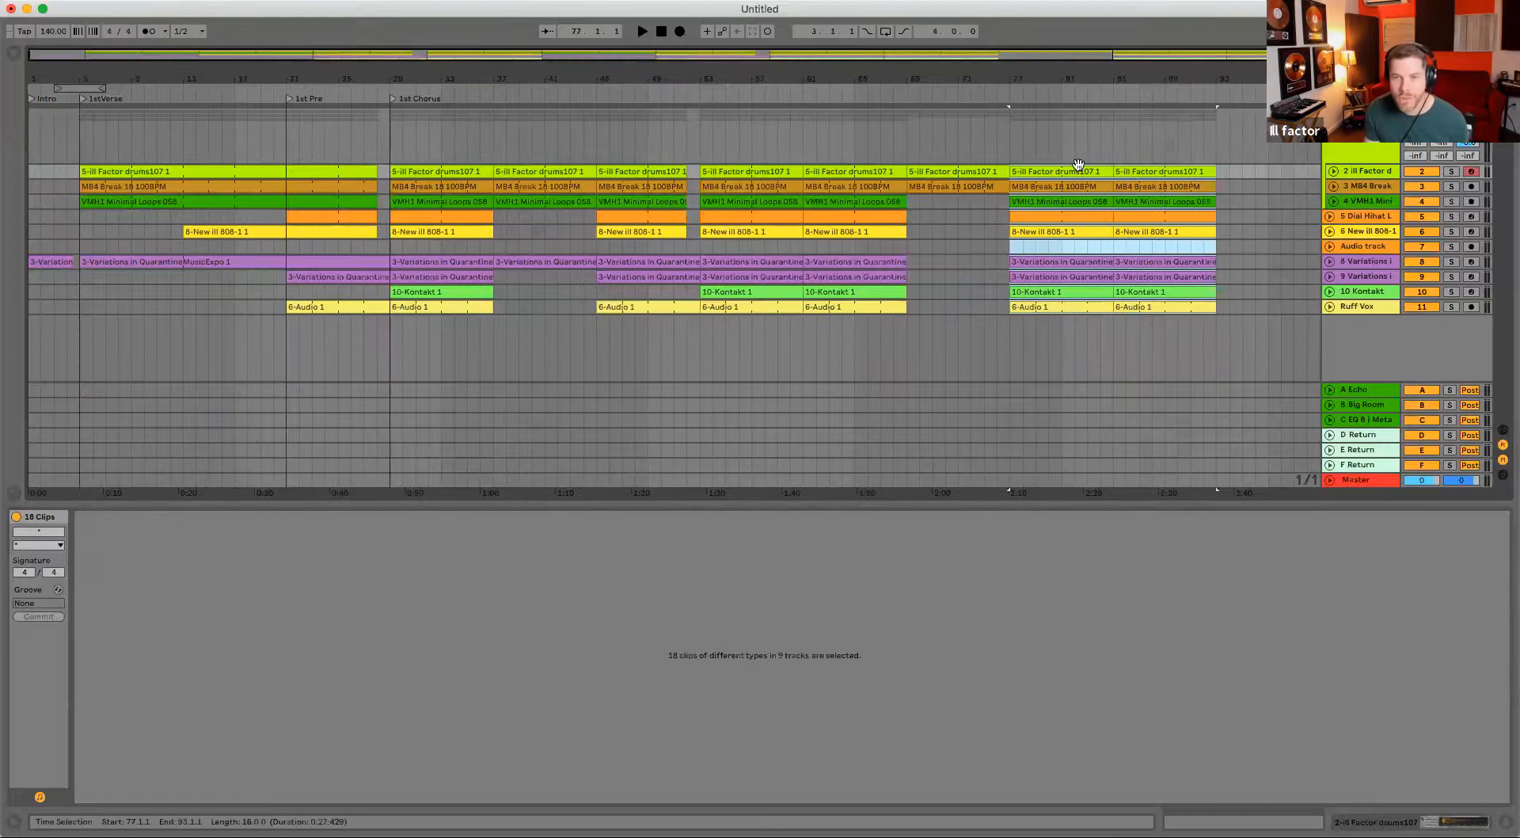
{"action": "left_click_drag", "start_coordinate": [899, 75], "coordinate": [939, 81]}
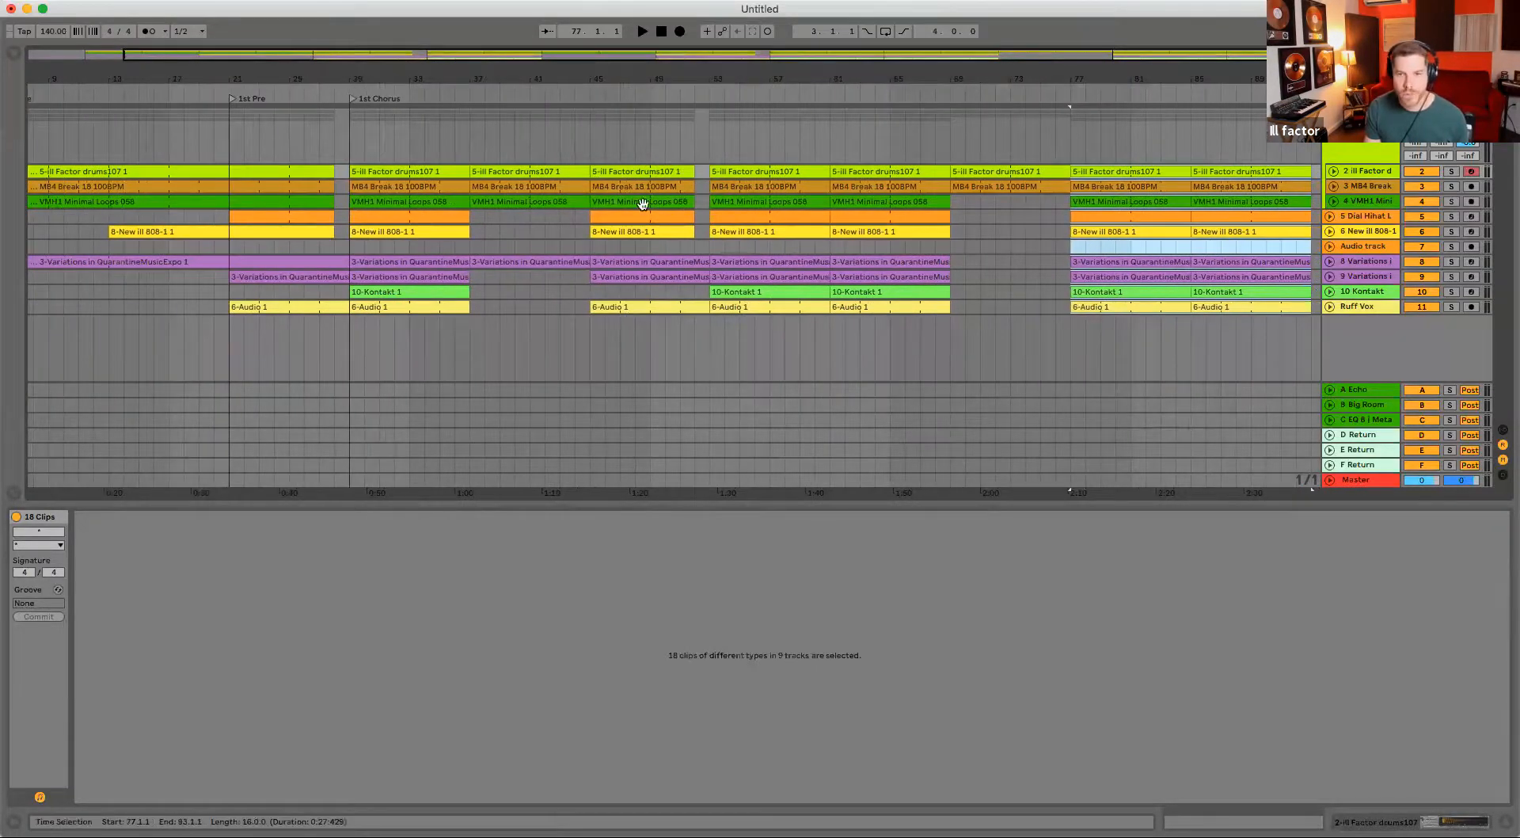
{"action": "left_click_drag", "start_coordinate": [468, 251], "coordinate": [598, 251]}
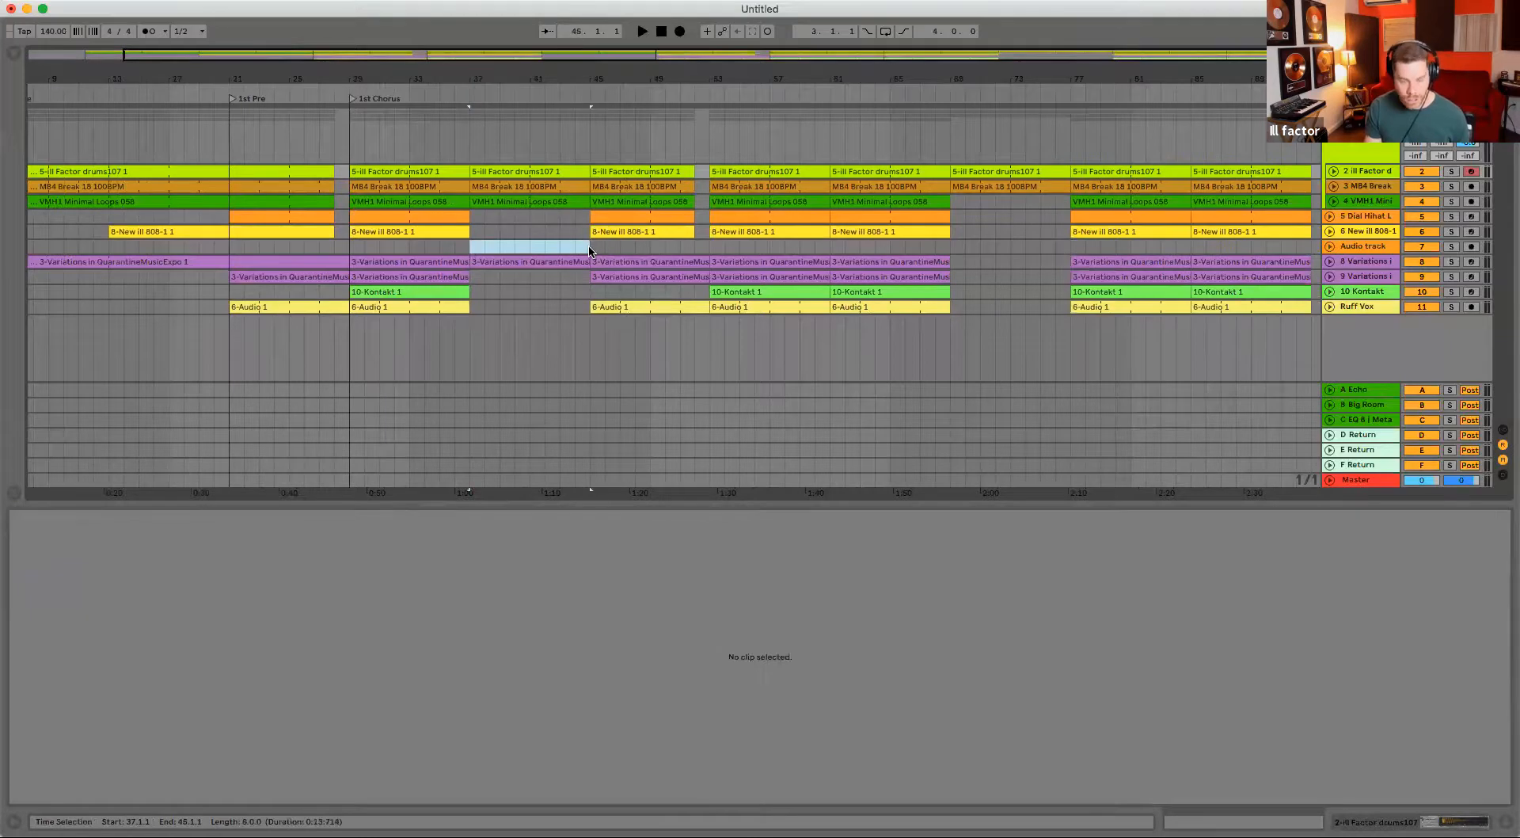
{"action": "key", "text": "super+shift+d"}
{"action": "scroll", "coordinate": [731, 206], "scroll_direction": "right", "scroll_amount": 5}
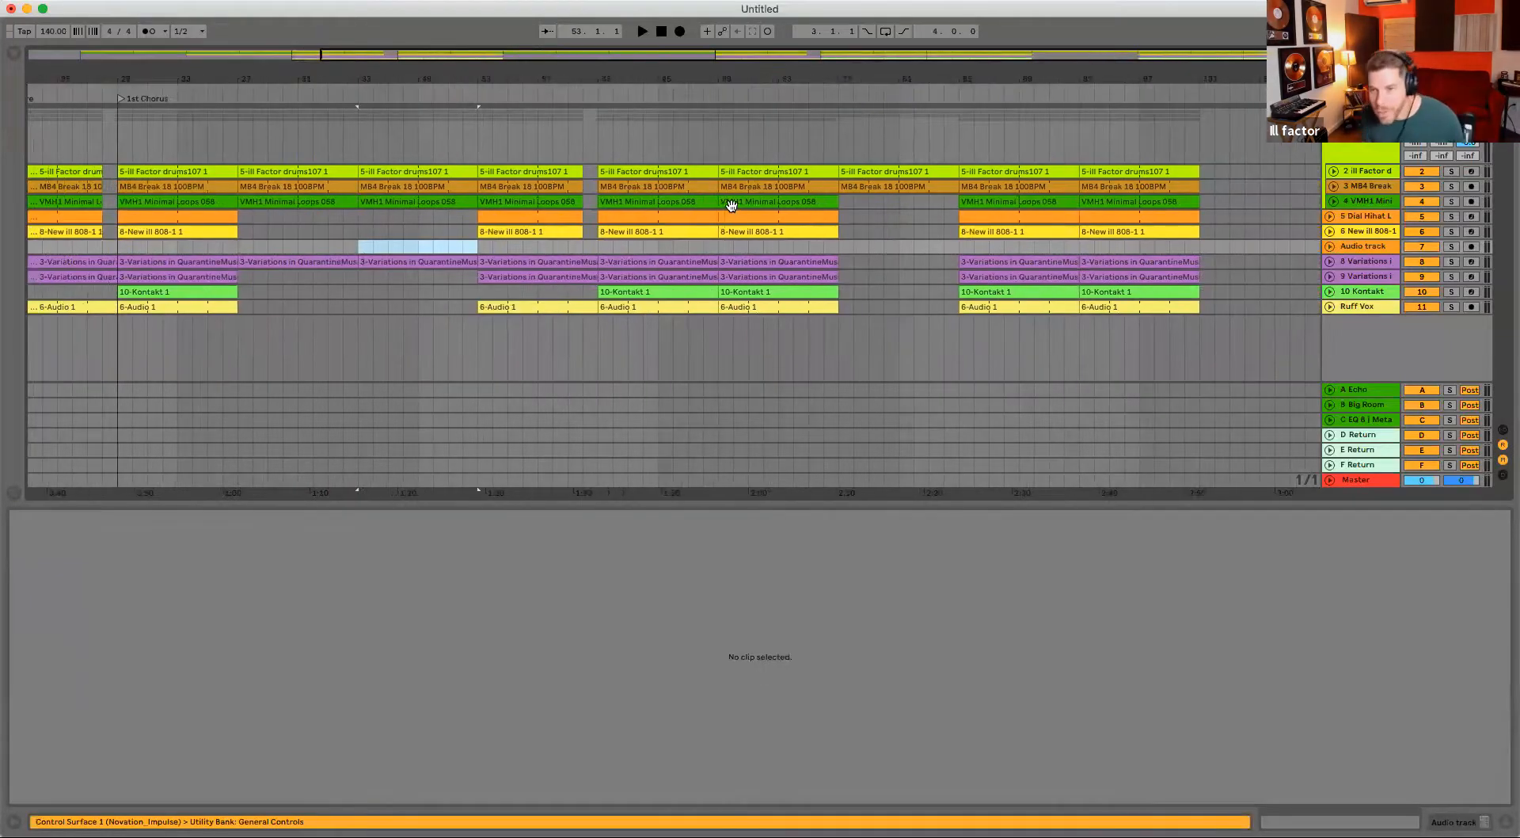
{"action": "left_click_drag", "start_coordinate": [846, 82], "coordinate": [854, 81]}
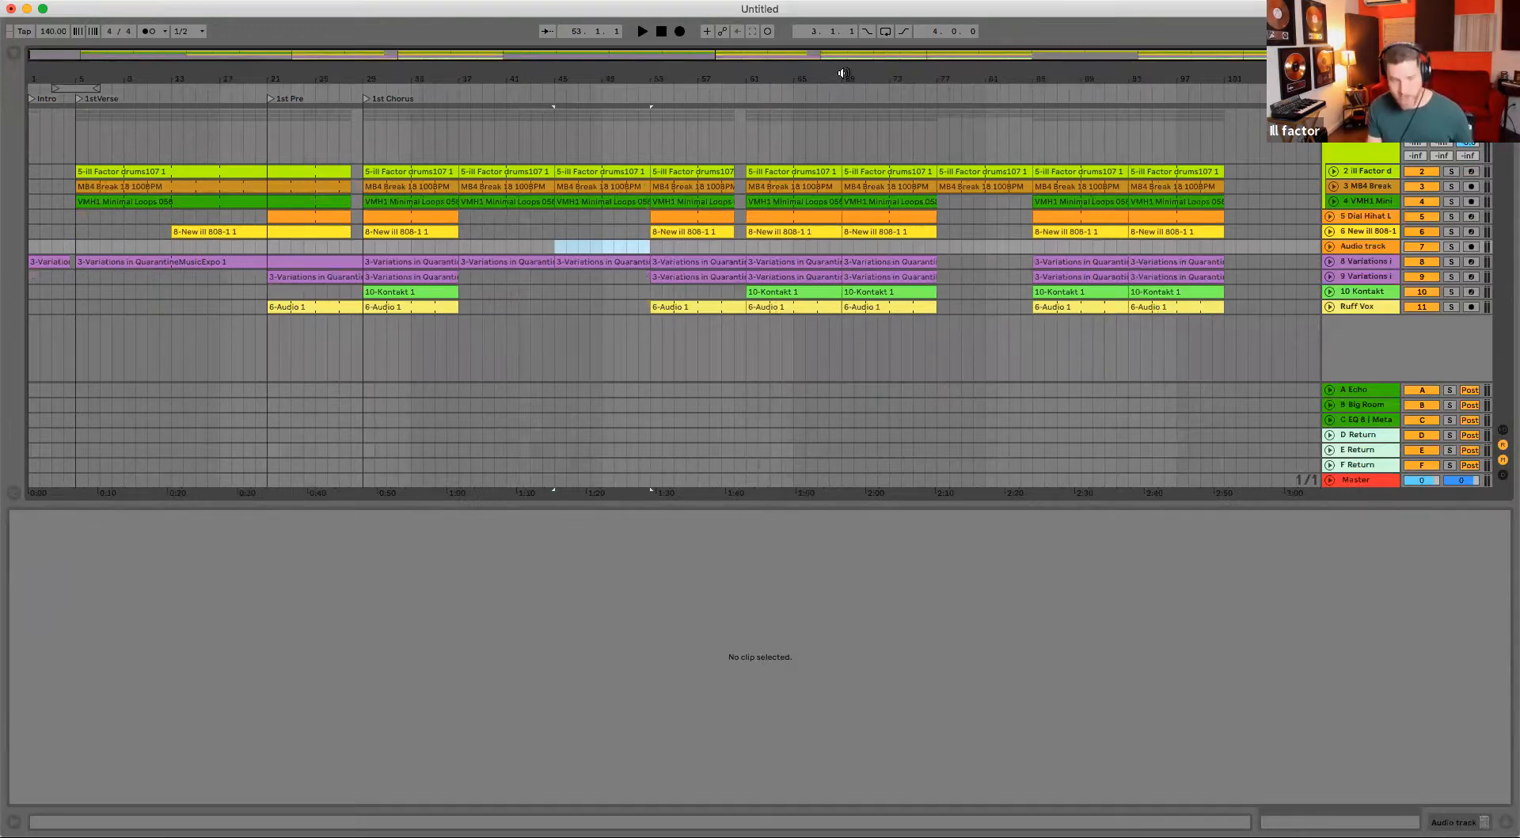
{"action": "key", "text": "super+Delete"}
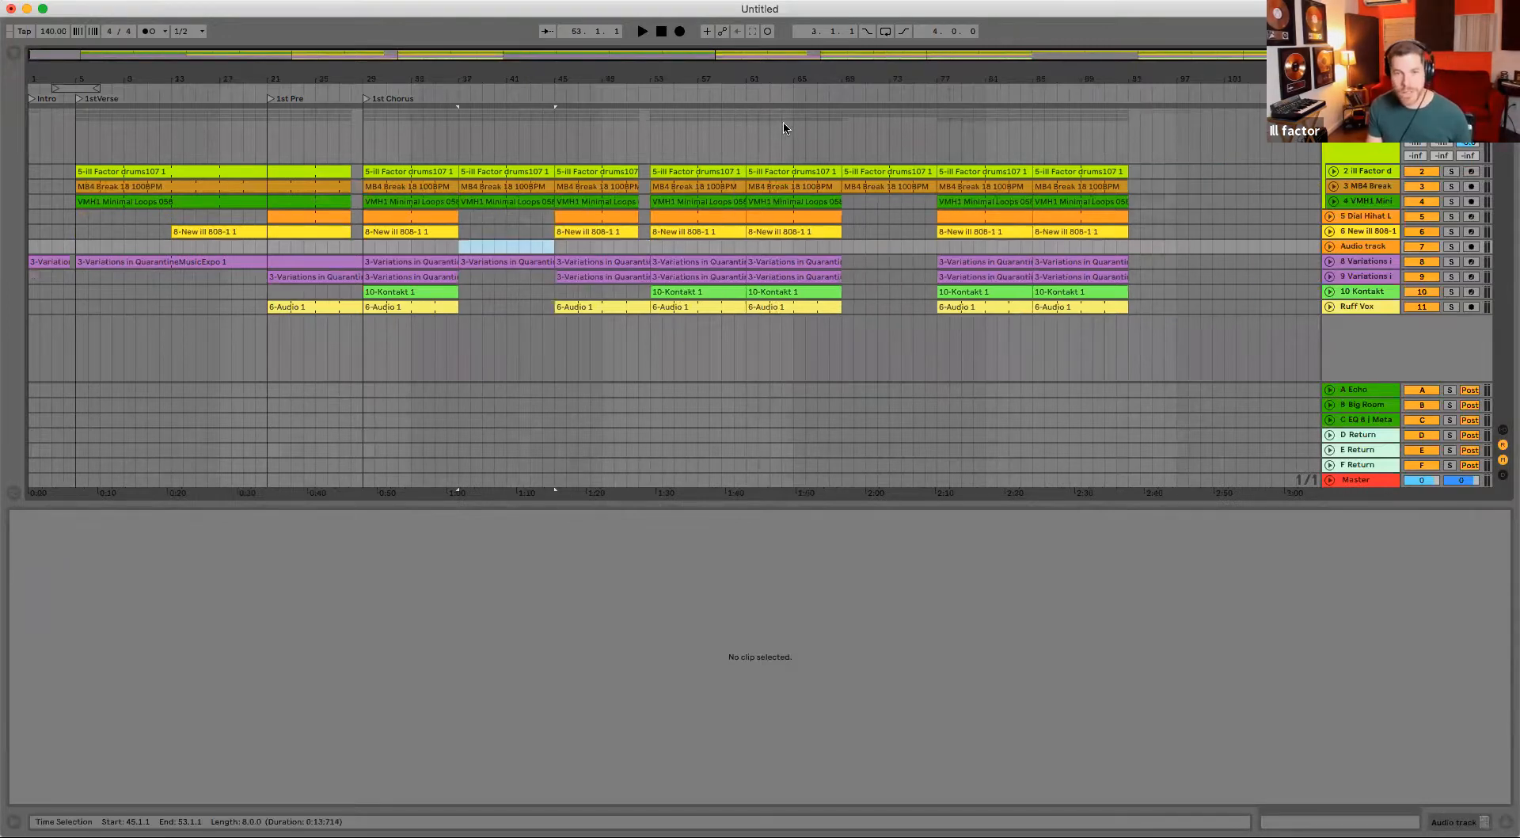
- Play the transition from bar 67 into the break and arm the 10 Kontakt track for recording
{"action": "left_click", "coordinate": [819, 250]}
{"action": "key", "text": "space"}
{"action": "left_click_drag", "start_coordinate": [846, 64], "coordinate": [848, 72]}
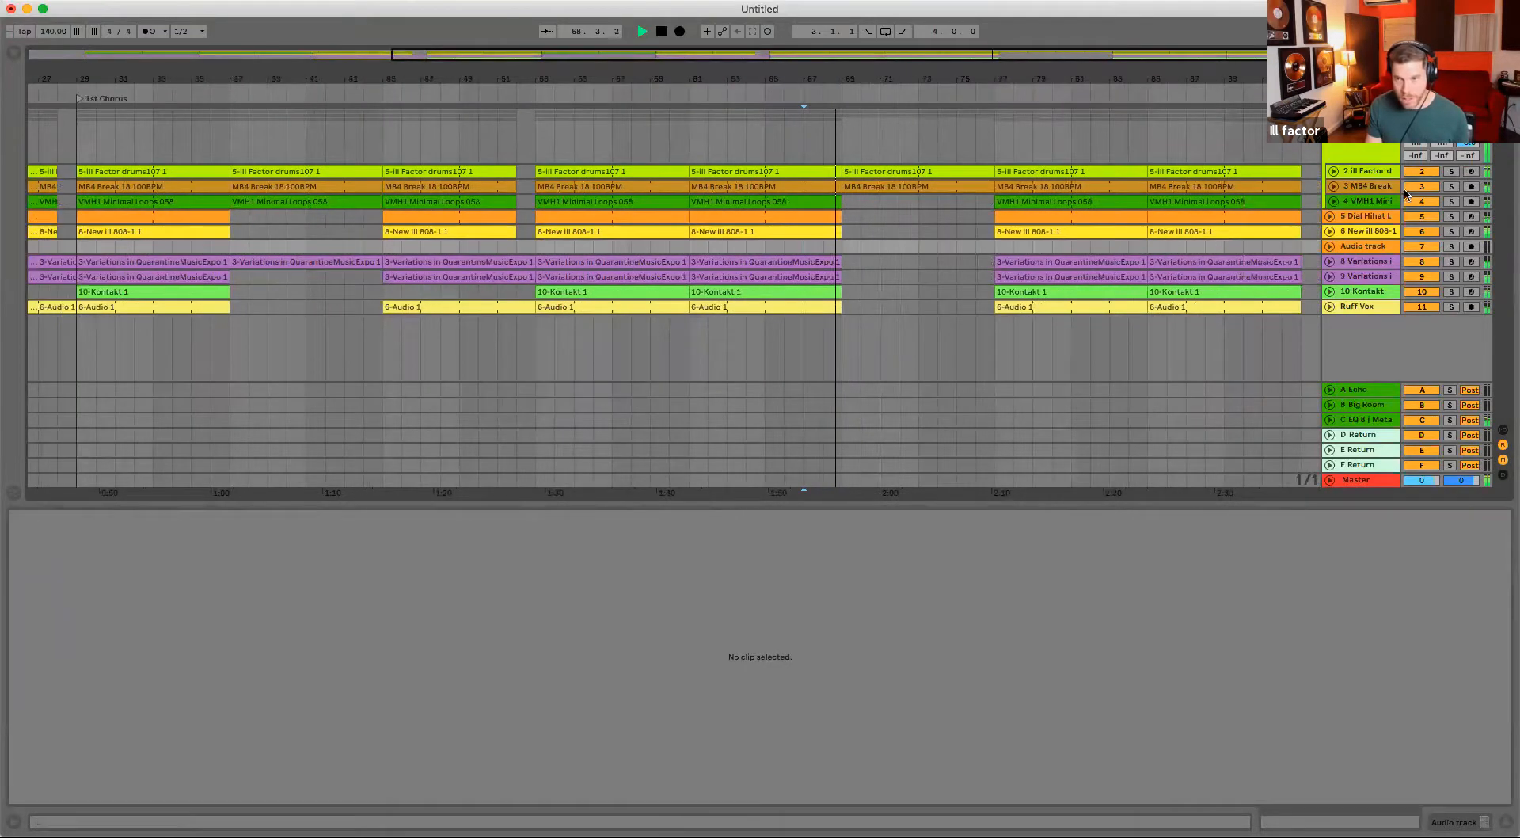
{"action": "key", "text": "space"}
{"action": "left_click", "coordinate": [1471, 292]}
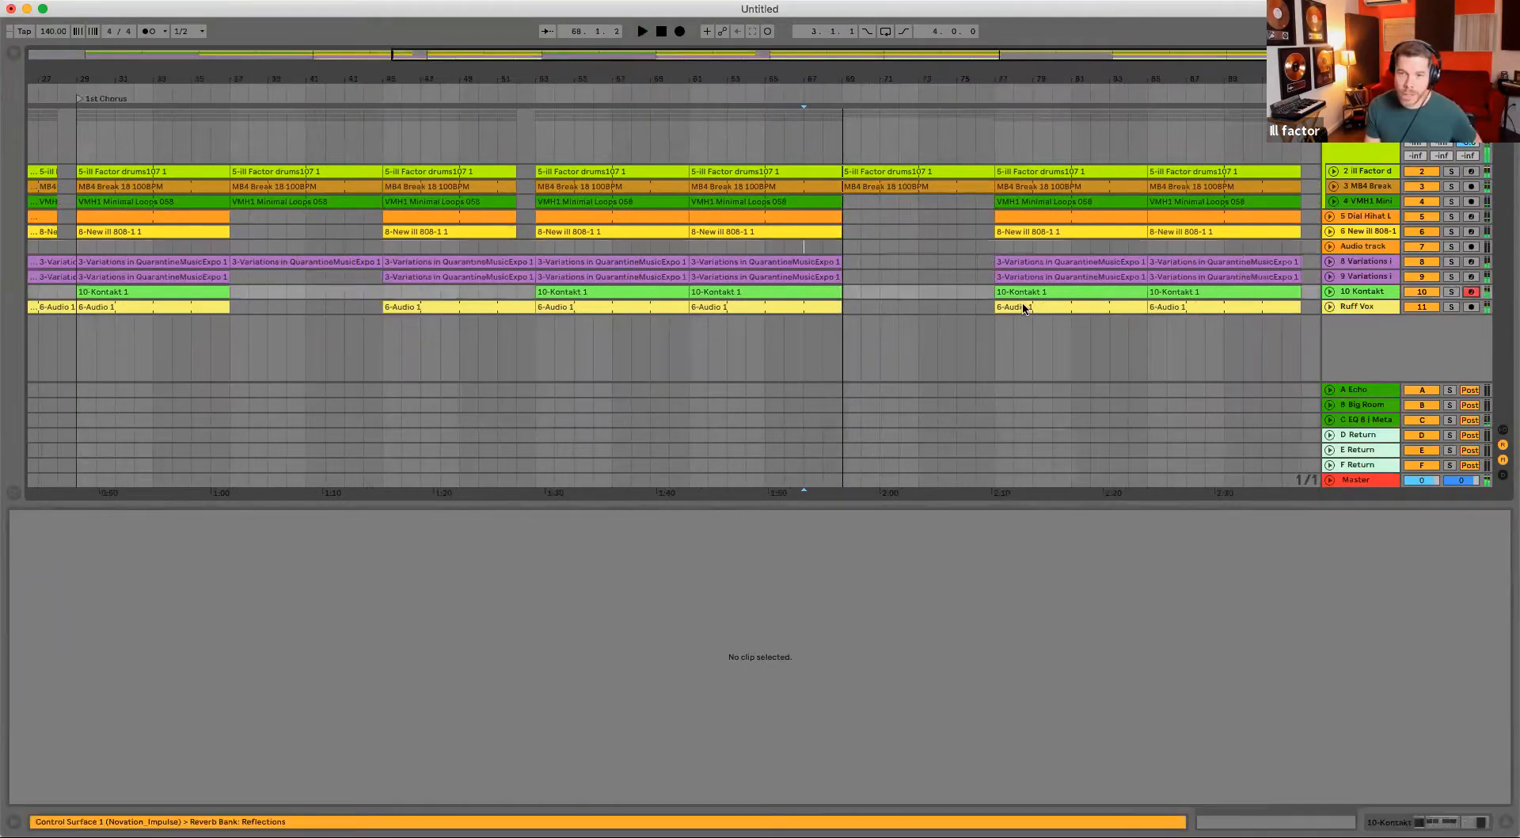
{"action": "left_click", "coordinate": [826, 248]}
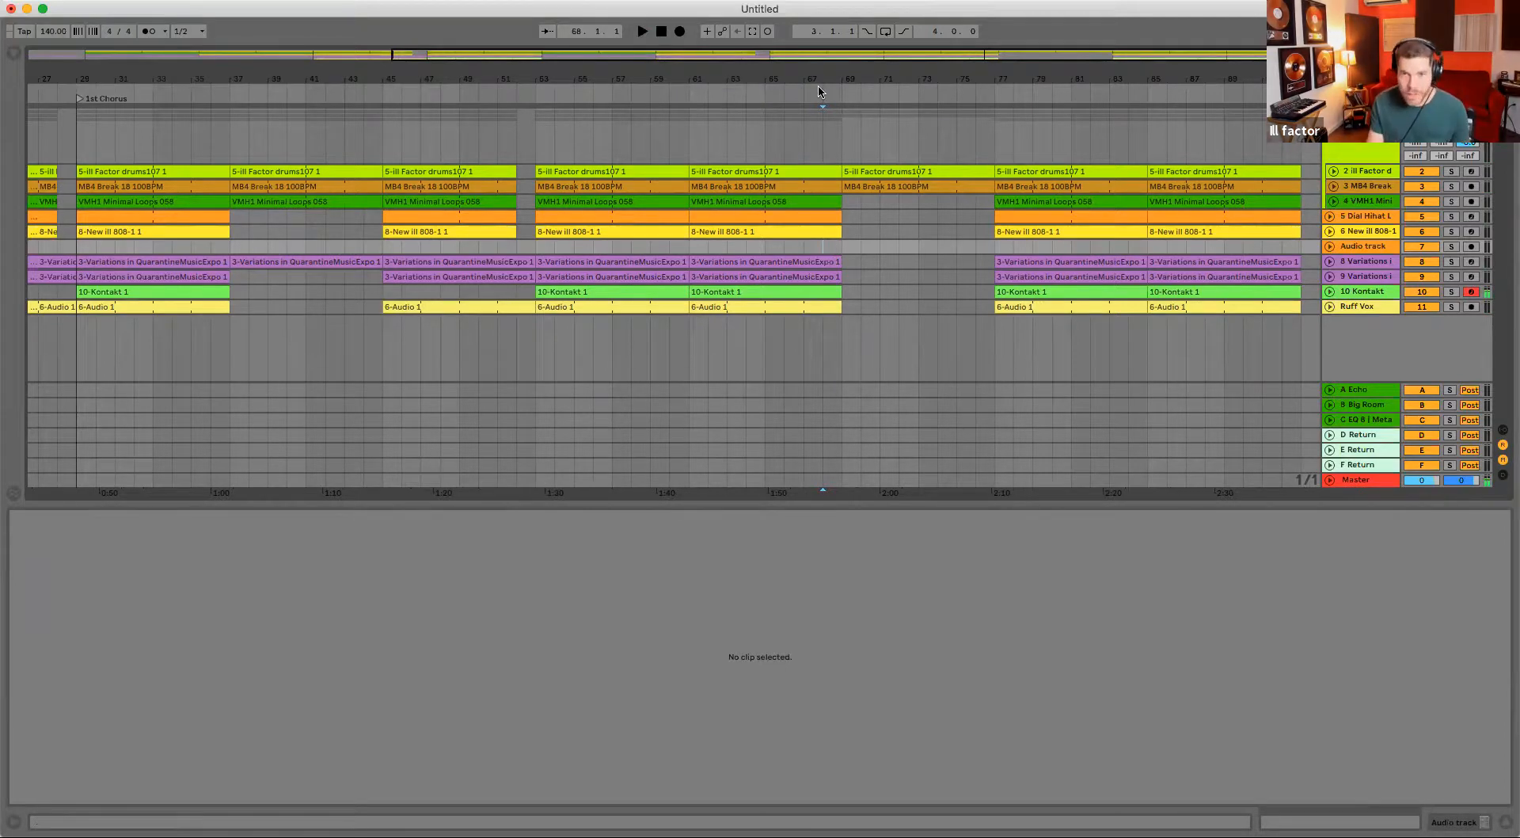
{"action": "left_click", "coordinate": [809, 250]}
{"action": "key", "text": "space"}
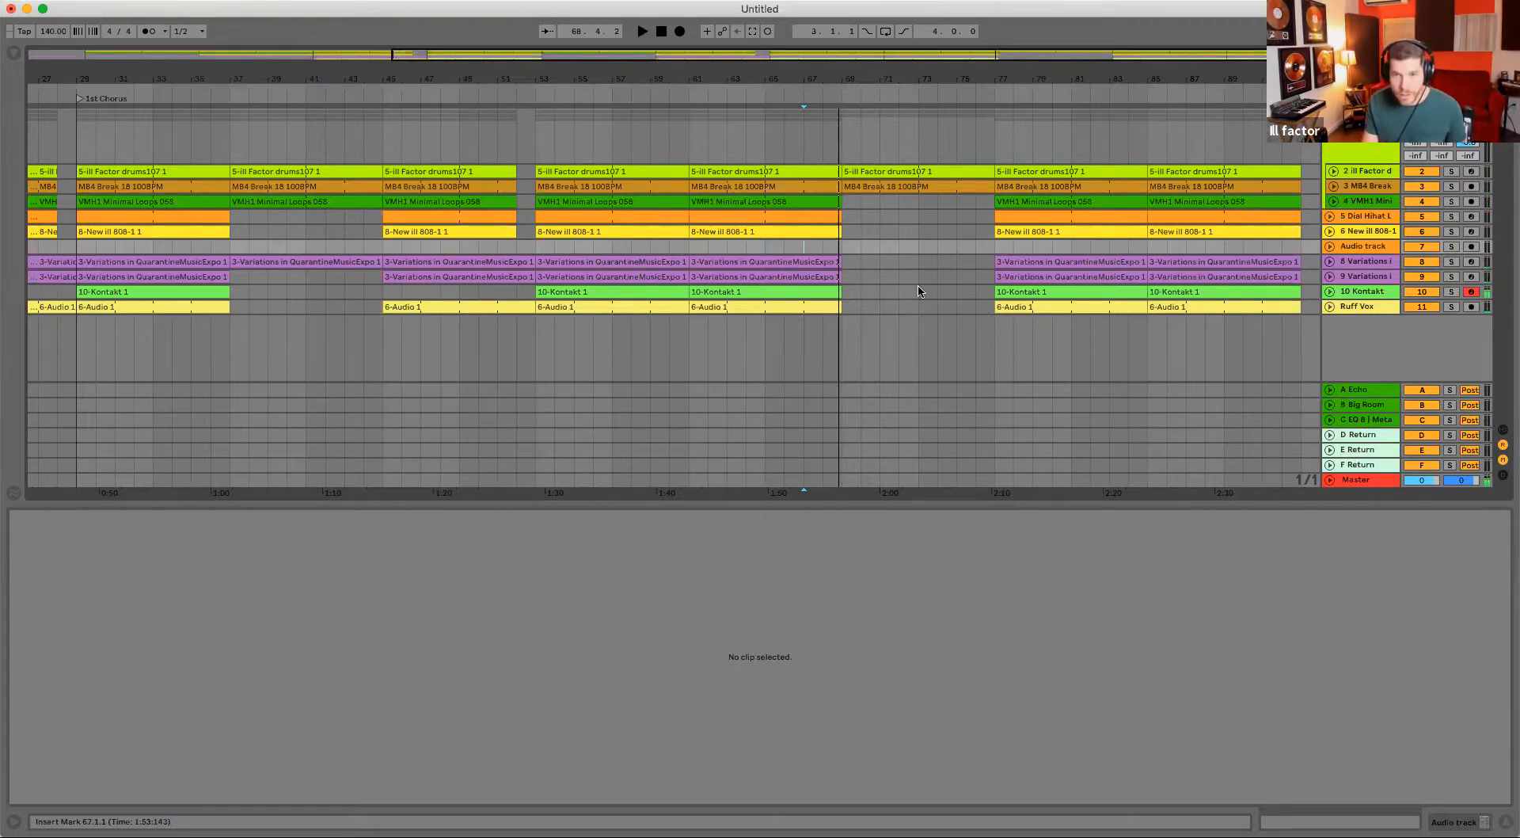
- Record a Kontakt part over the drum break, starting at bar 69
{"action": "left_click", "coordinate": [840, 250]}
{"action": "left_click_drag", "start_coordinate": [880, 78], "coordinate": [880, 95]}
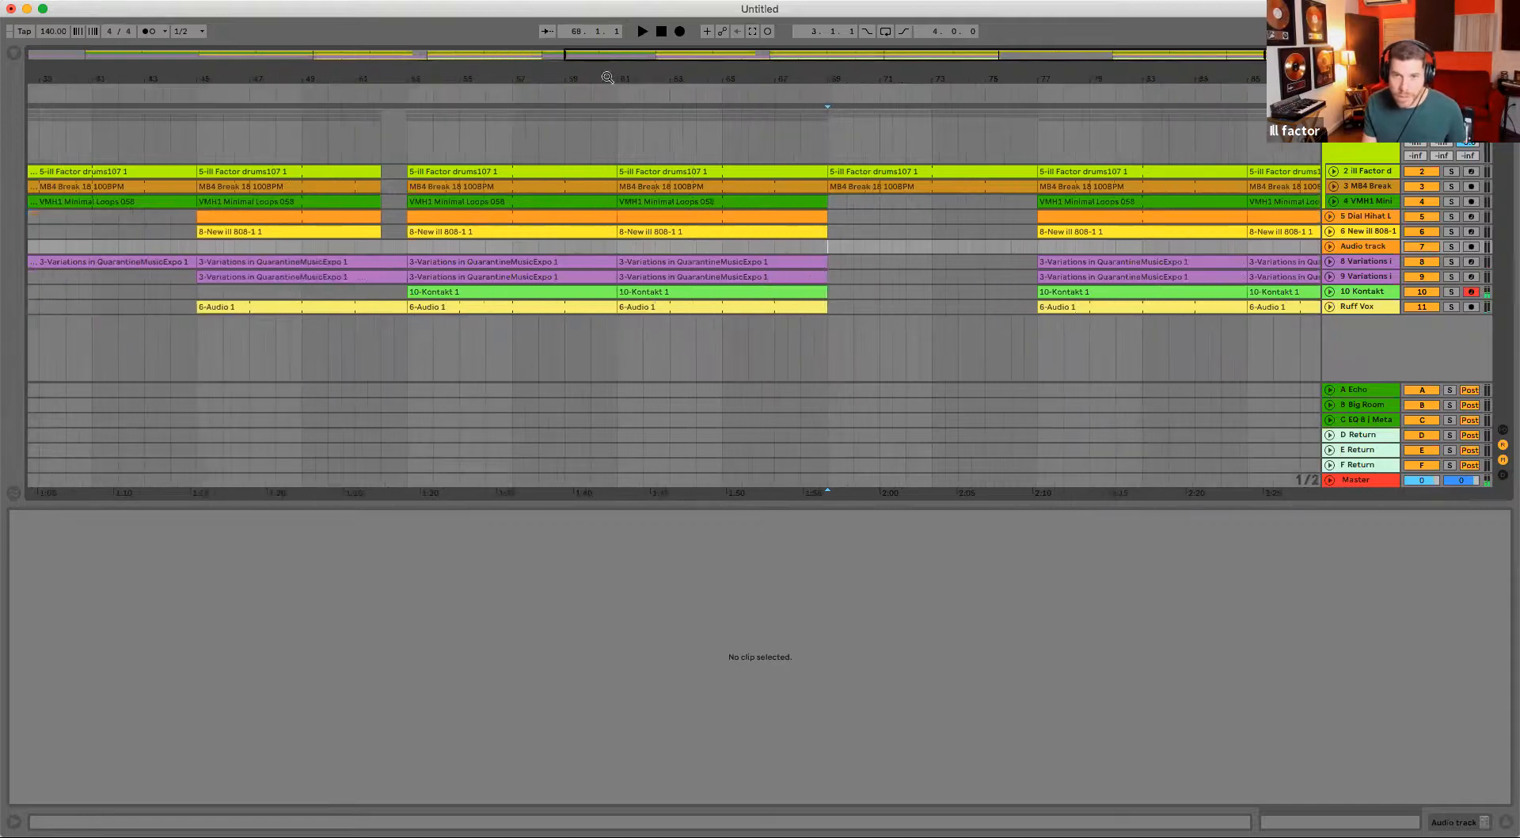
{"action": "left_click", "coordinate": [680, 32]}
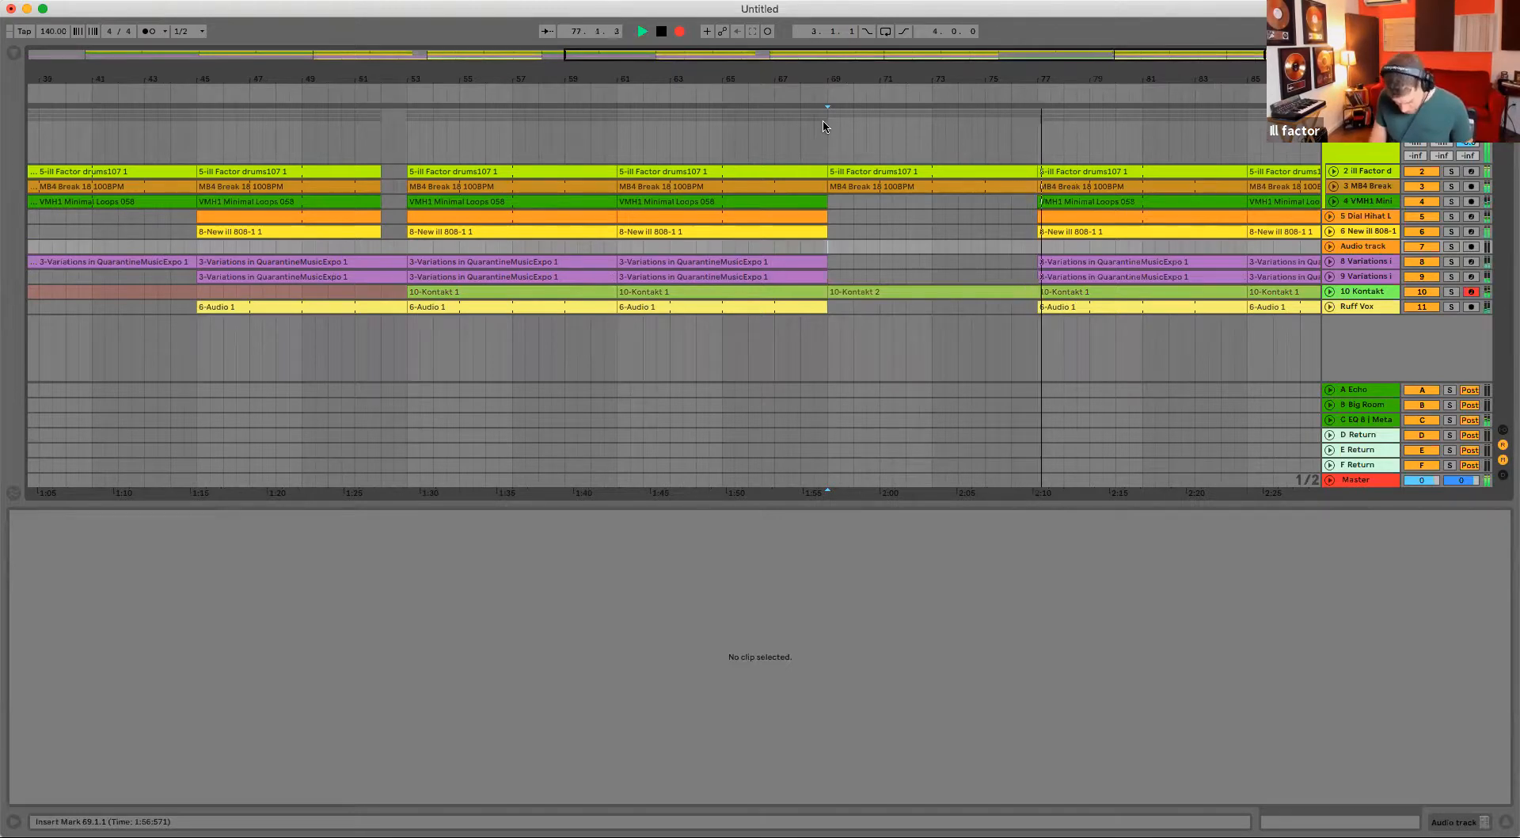
{"action": "key", "text": "space"}
- Duplicate the time from bar 69 to 77 across all tracks to double the length of the break
{"action": "left_click_drag", "start_coordinate": [1024, 253], "coordinate": [829, 248]}
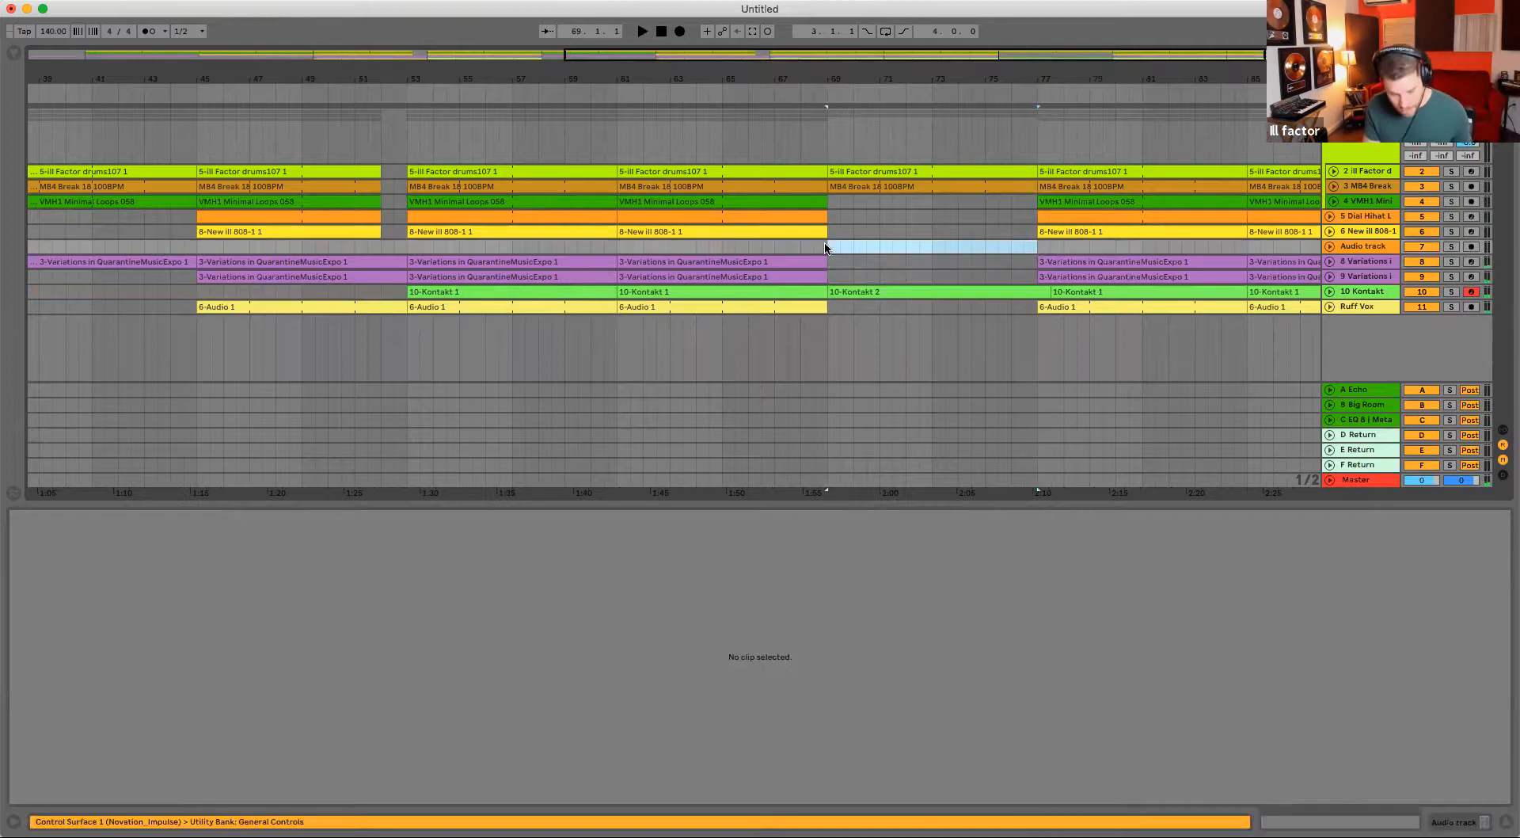
{"action": "key", "text": "super+d"}
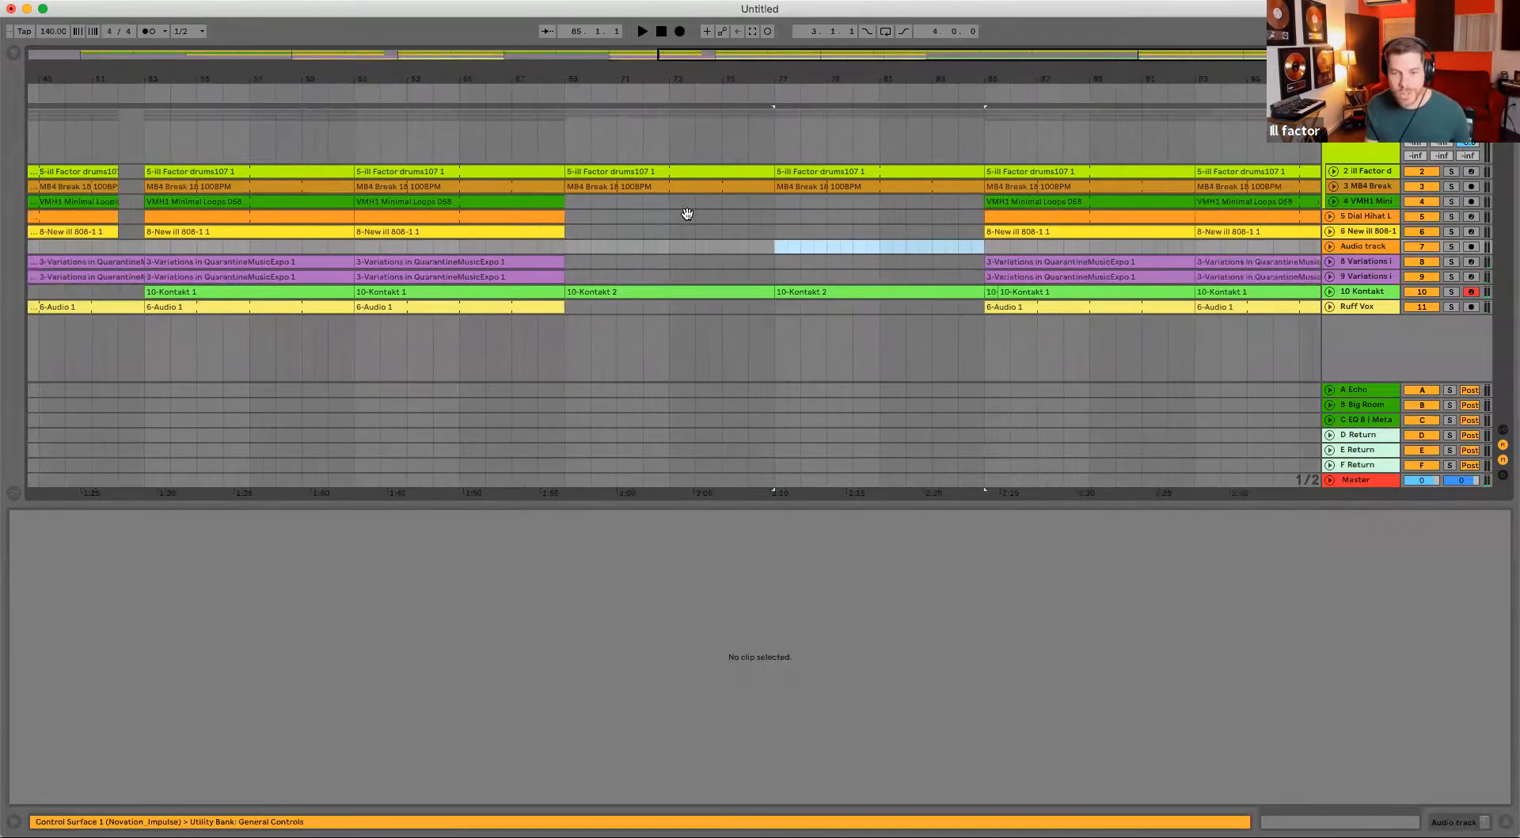
{"action": "left_click", "coordinate": [575, 247]}
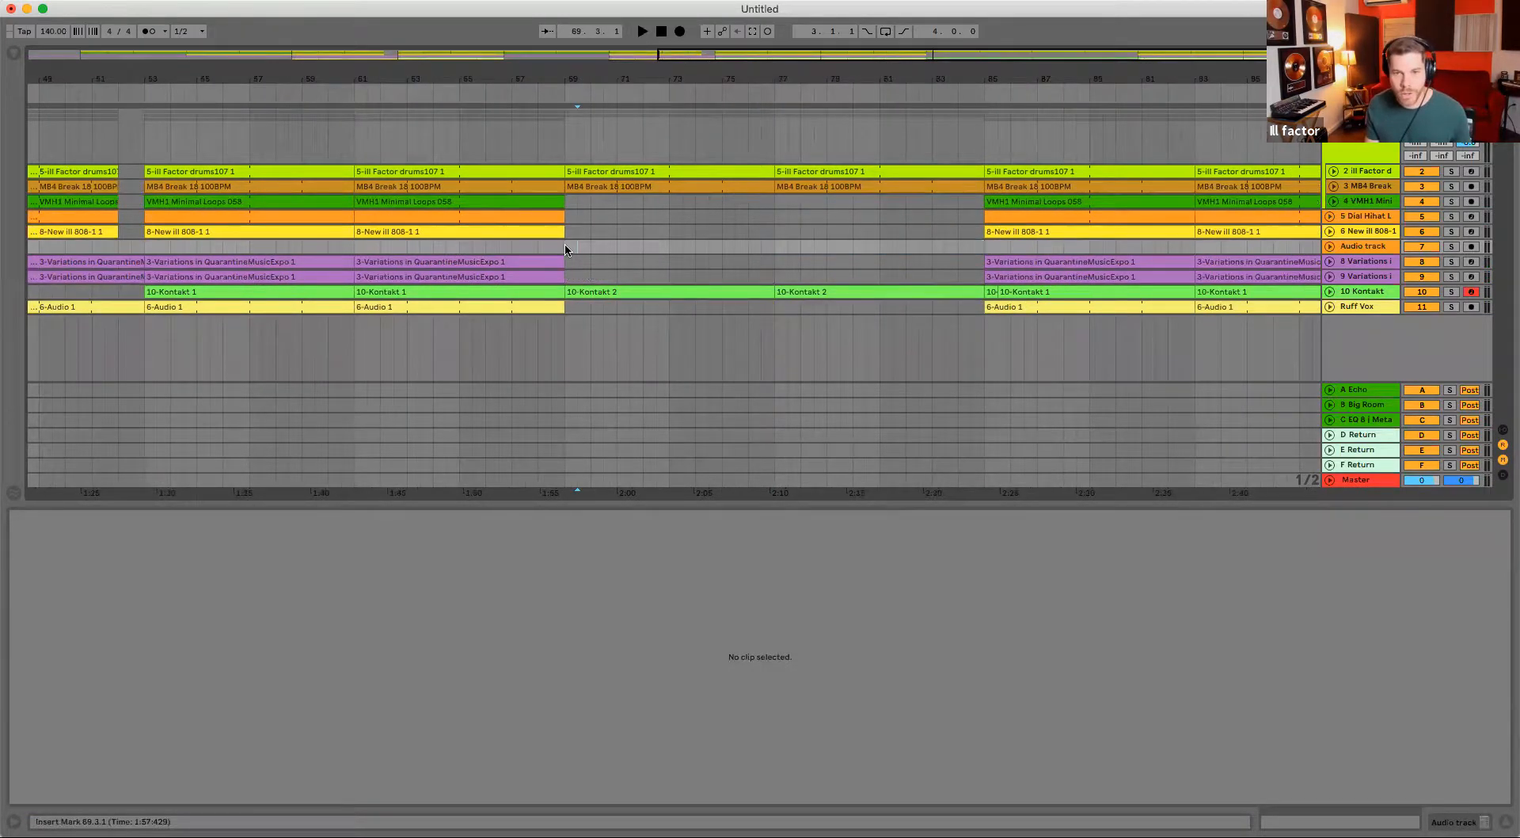
- Unfold the 10 Kontakt track and delete its recorded clip between bars 69 and 77
{"action": "left_click", "coordinate": [669, 292]}
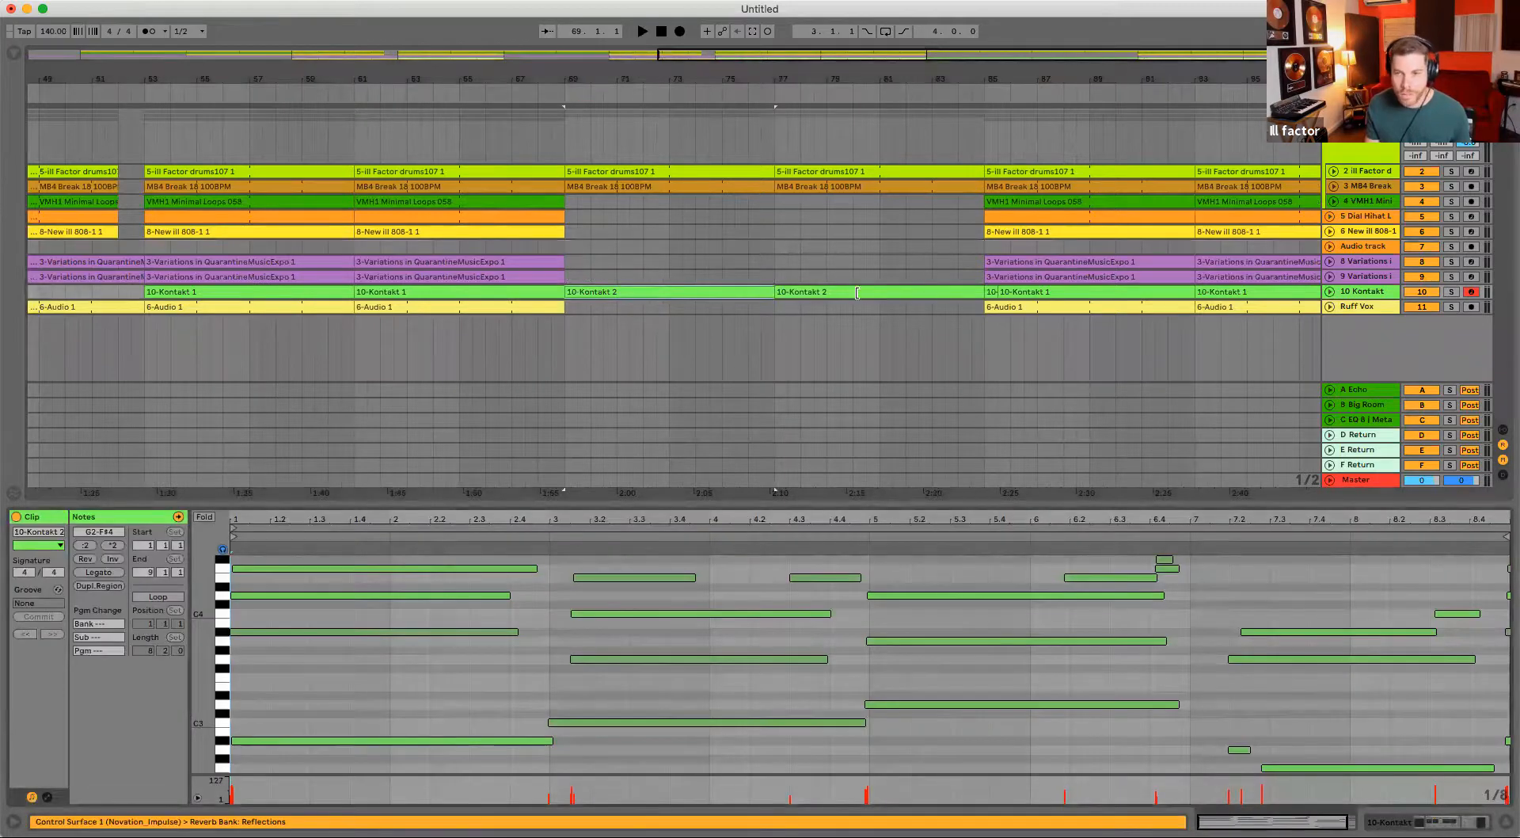
{"action": "left_click", "coordinate": [1332, 291]}
{"action": "left_click_drag", "start_coordinate": [990, 75], "coordinate": [990, 99]}
{"action": "key", "text": "Delete"}
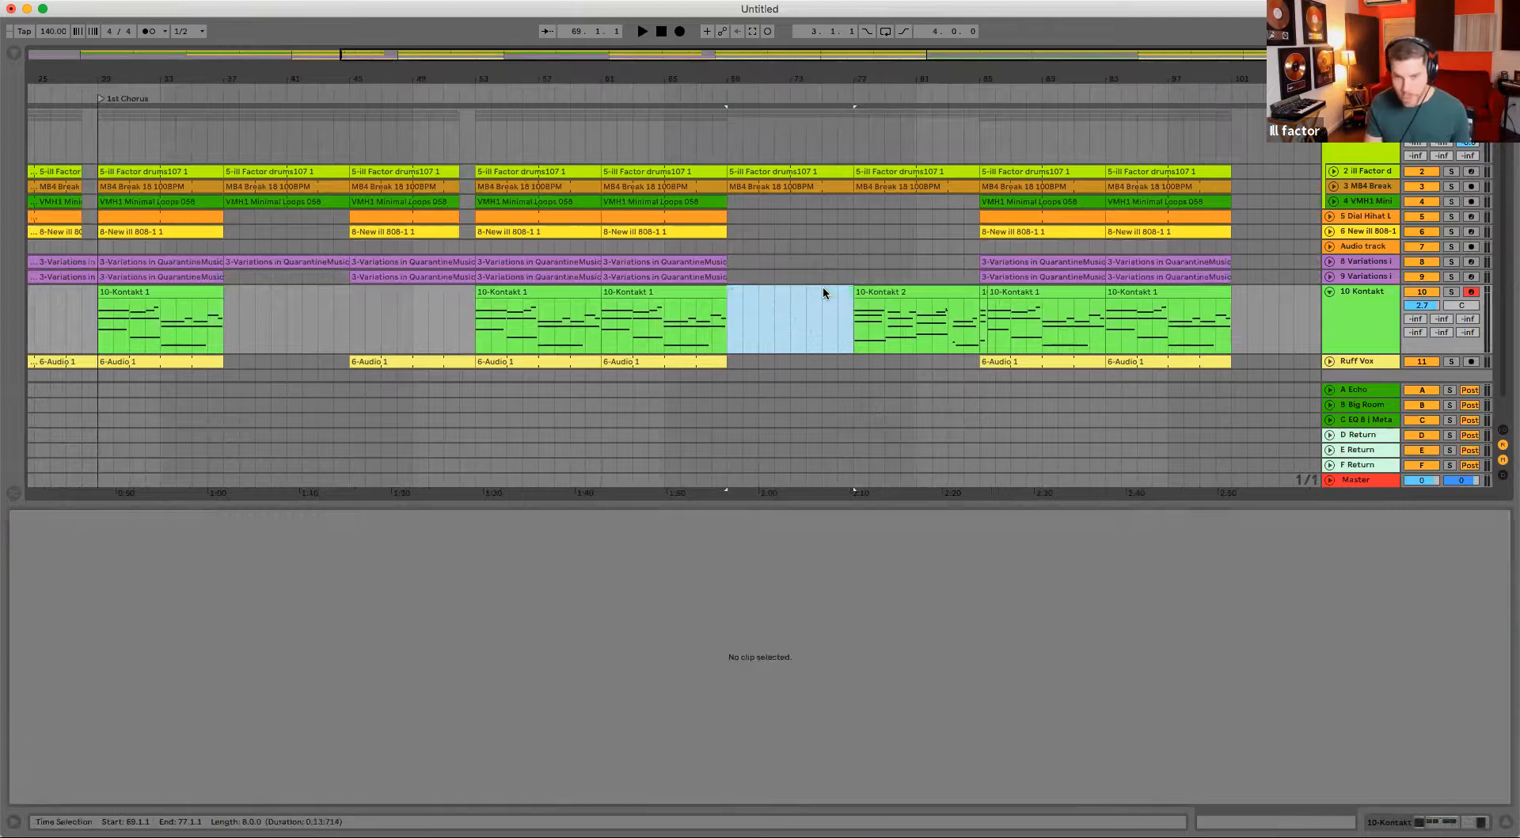
- Record a new take on the 10 Kontakt track from bar 69 until past bar 77
{"action": "left_click", "coordinate": [679, 33]}
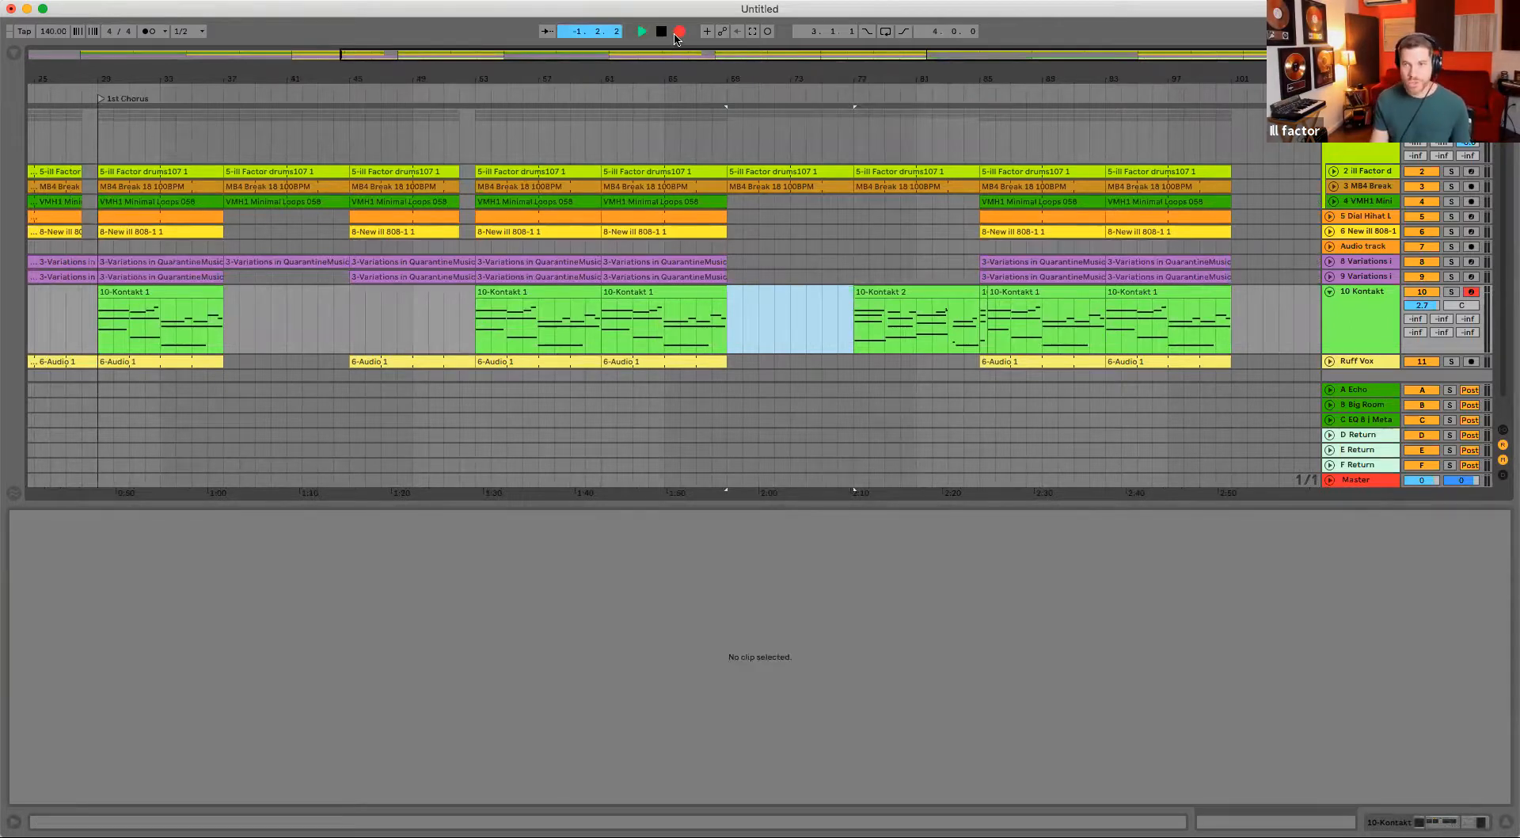
{"action": "left_click", "coordinate": [678, 32]}
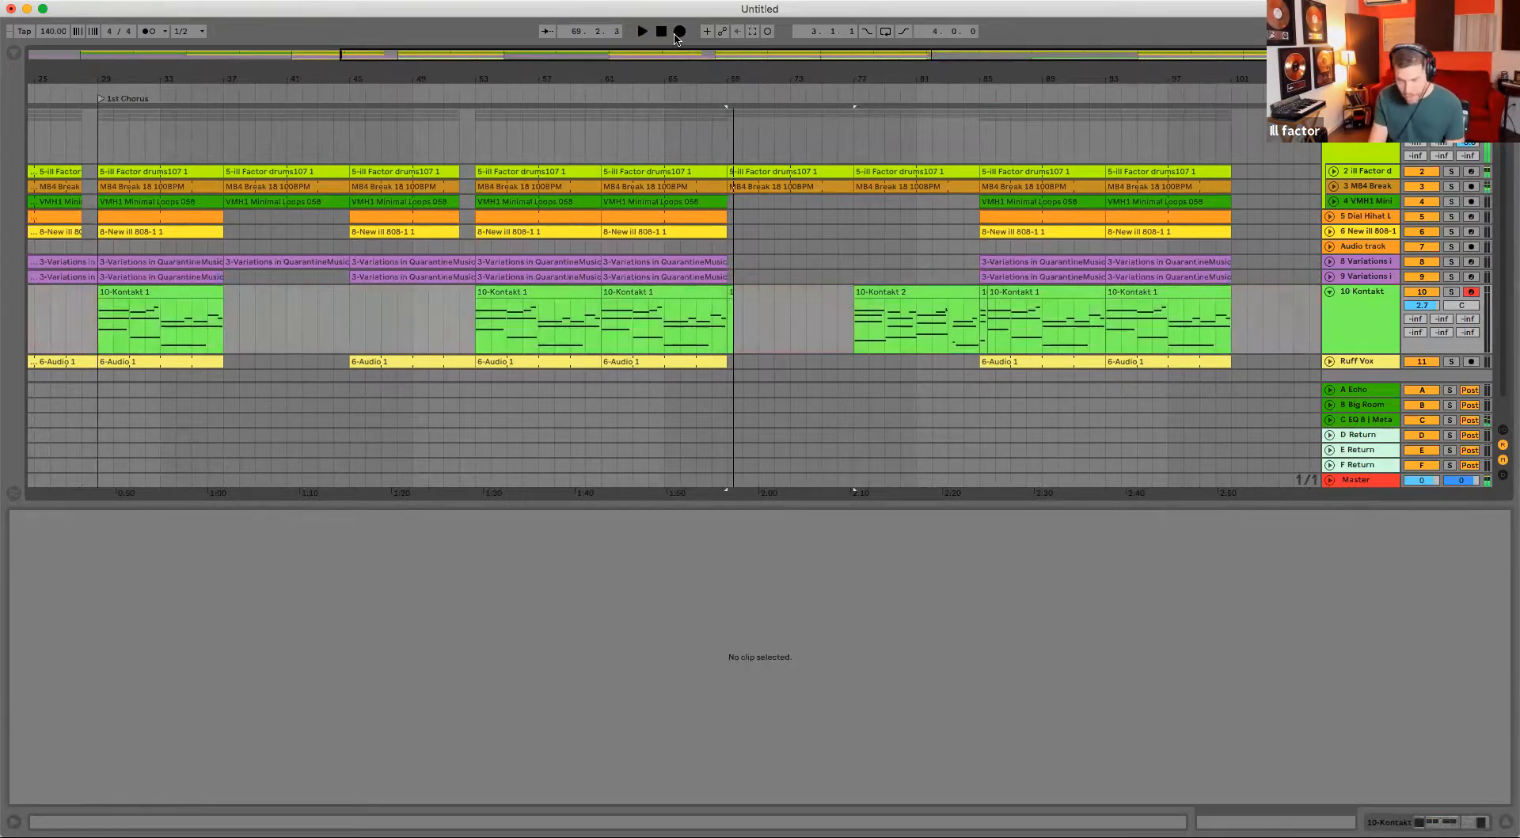
{"action": "left_click", "coordinate": [679, 33]}
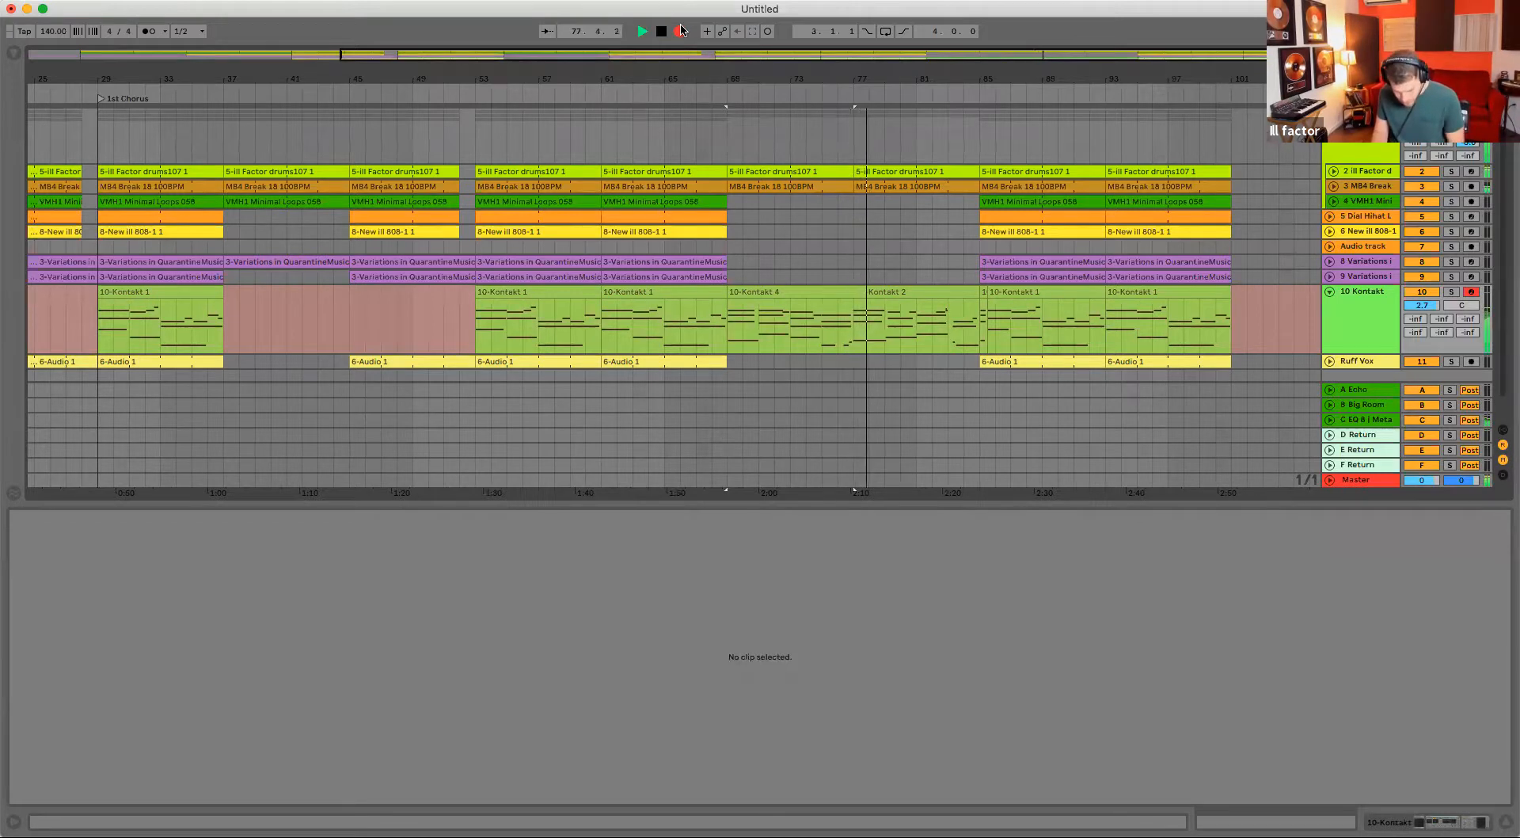
{"action": "key", "text": "space"}
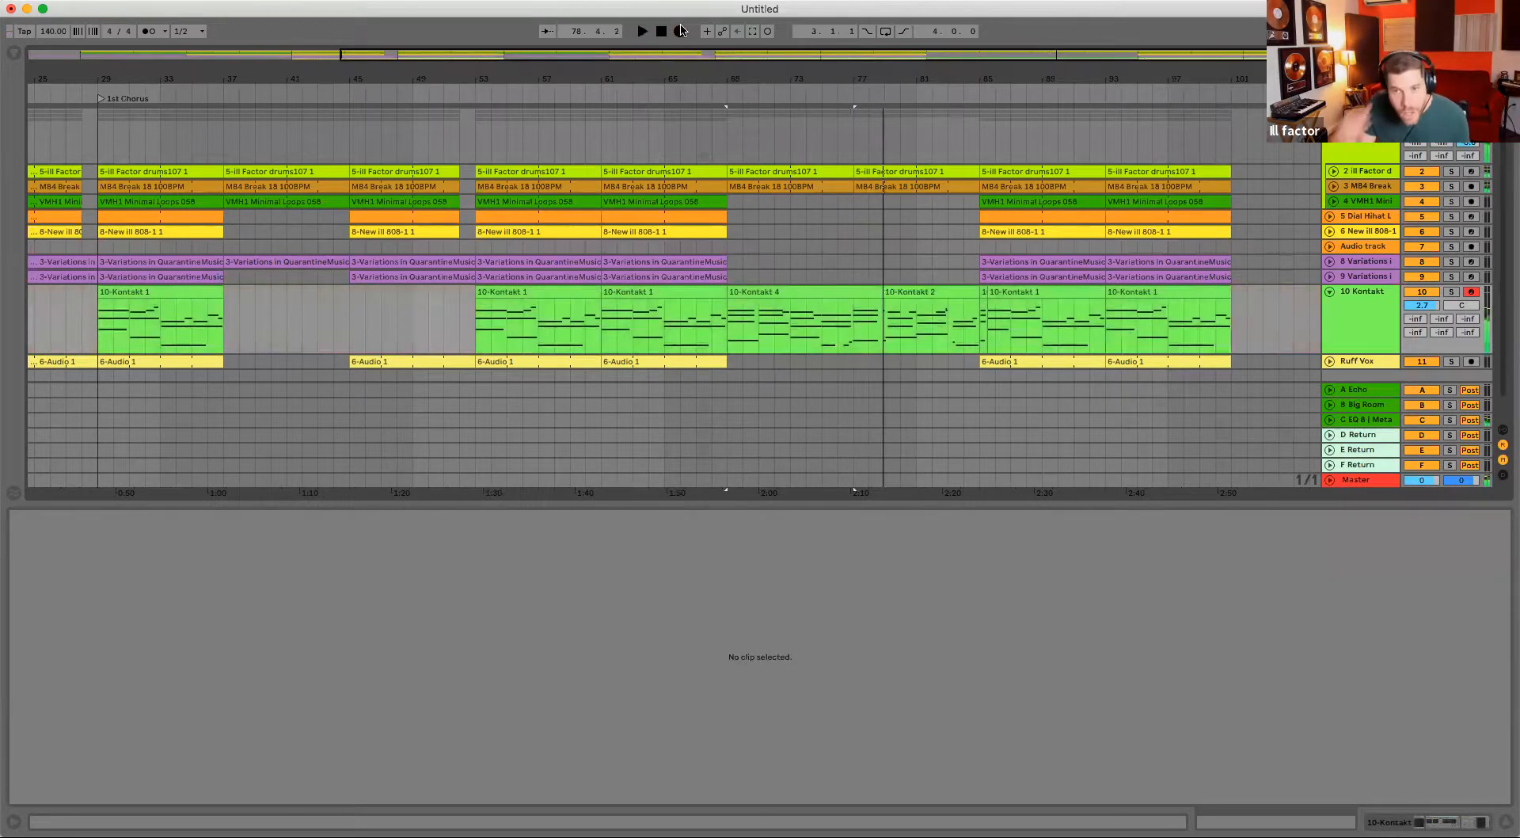
- Trim the newly recorded Kontakt clip to end at bar 77 and duplicate it over bars 77 to 85
{"action": "left_click", "coordinate": [818, 286]}
{"action": "left_click_drag", "start_coordinate": [881, 293], "coordinate": [851, 296]}
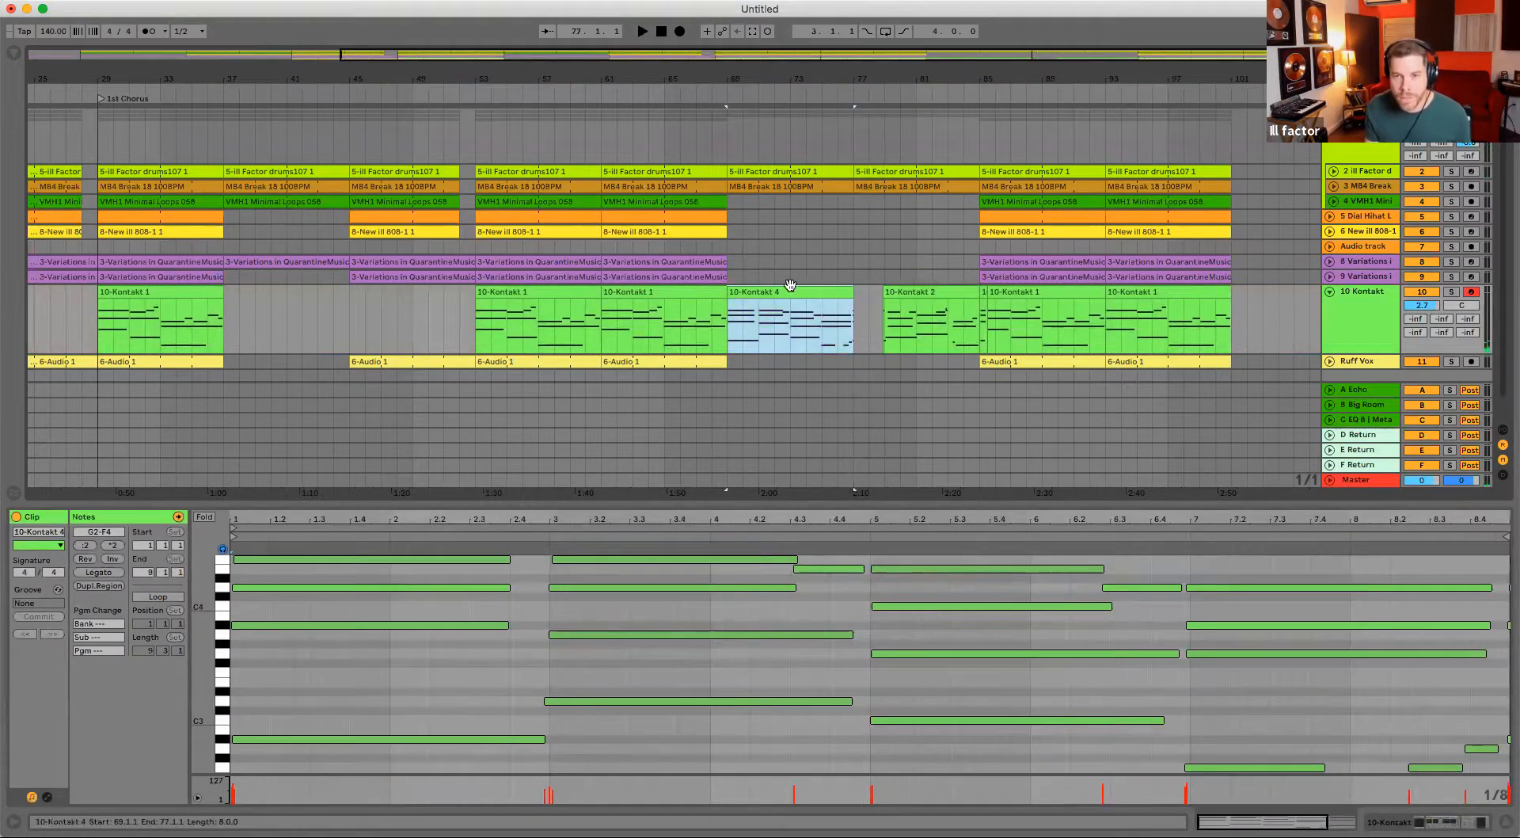
{"action": "key", "text": "super+d"}
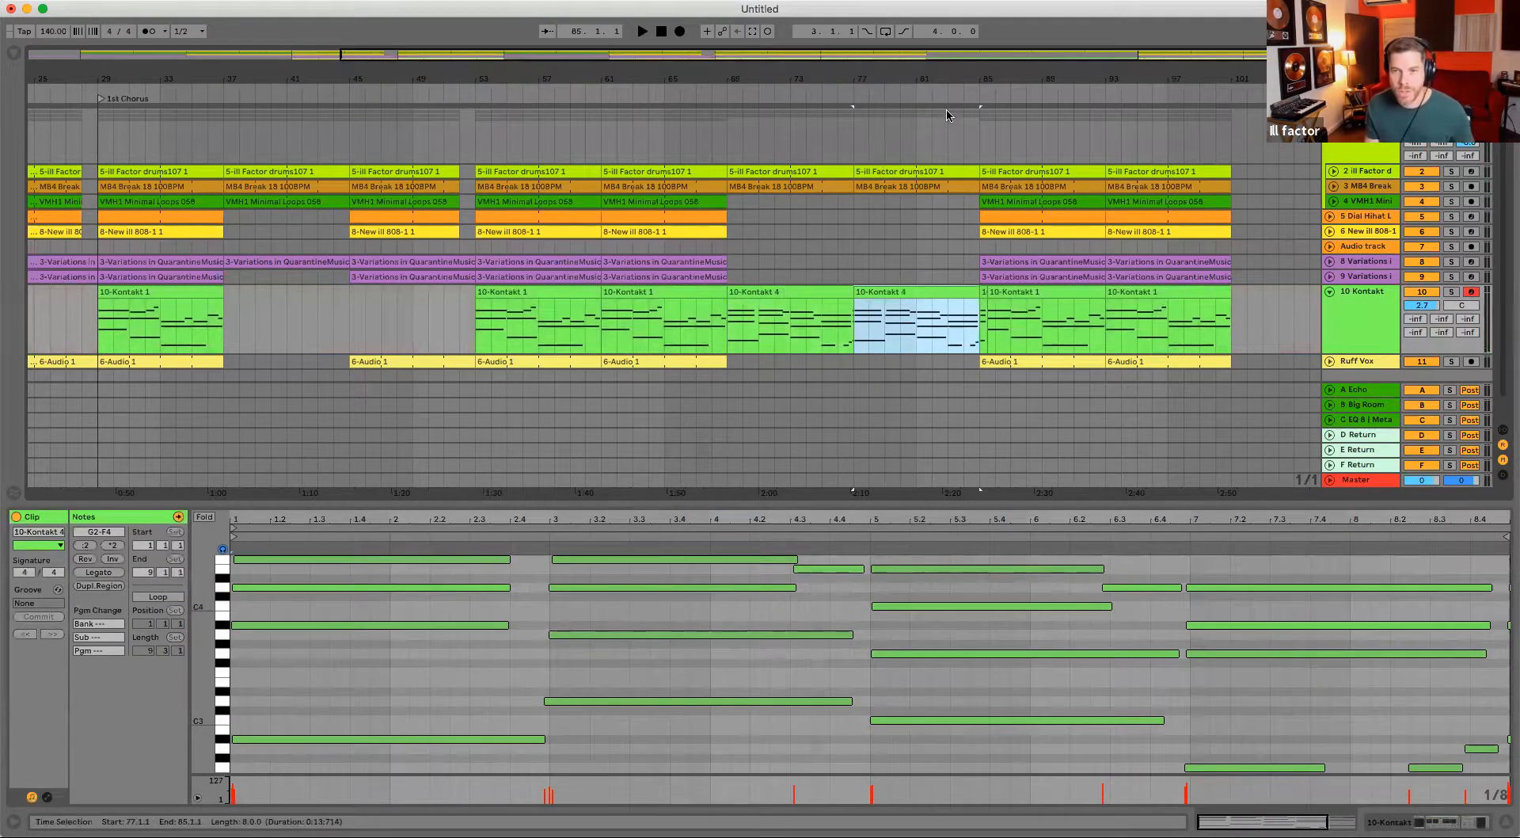
- Extend the start of the final chorus's first Kontakt clip back to bar 85
{"action": "left_click", "coordinate": [916, 262]}
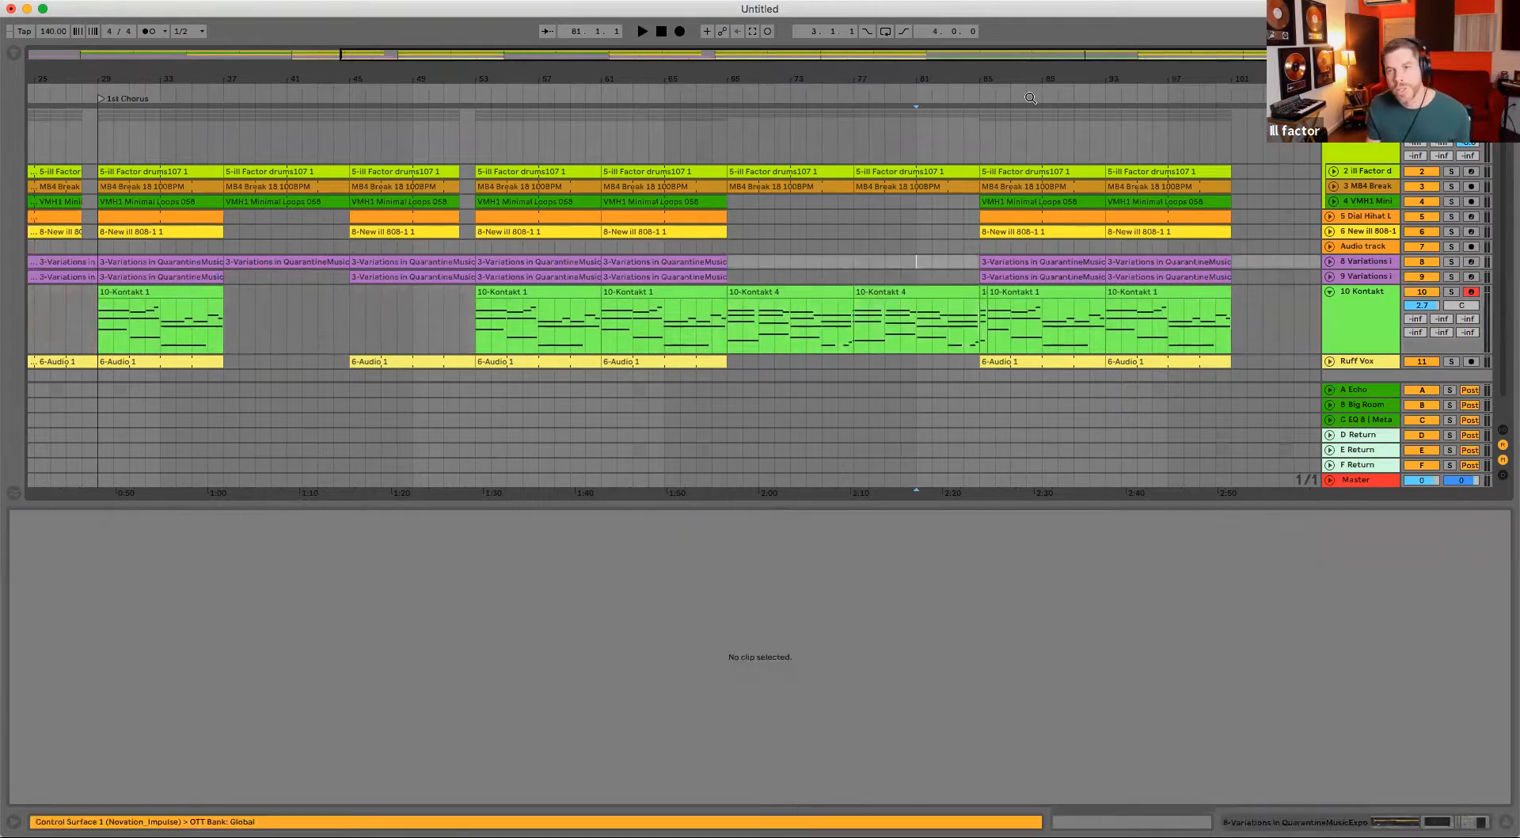
{"action": "left_click", "coordinate": [990, 296]}
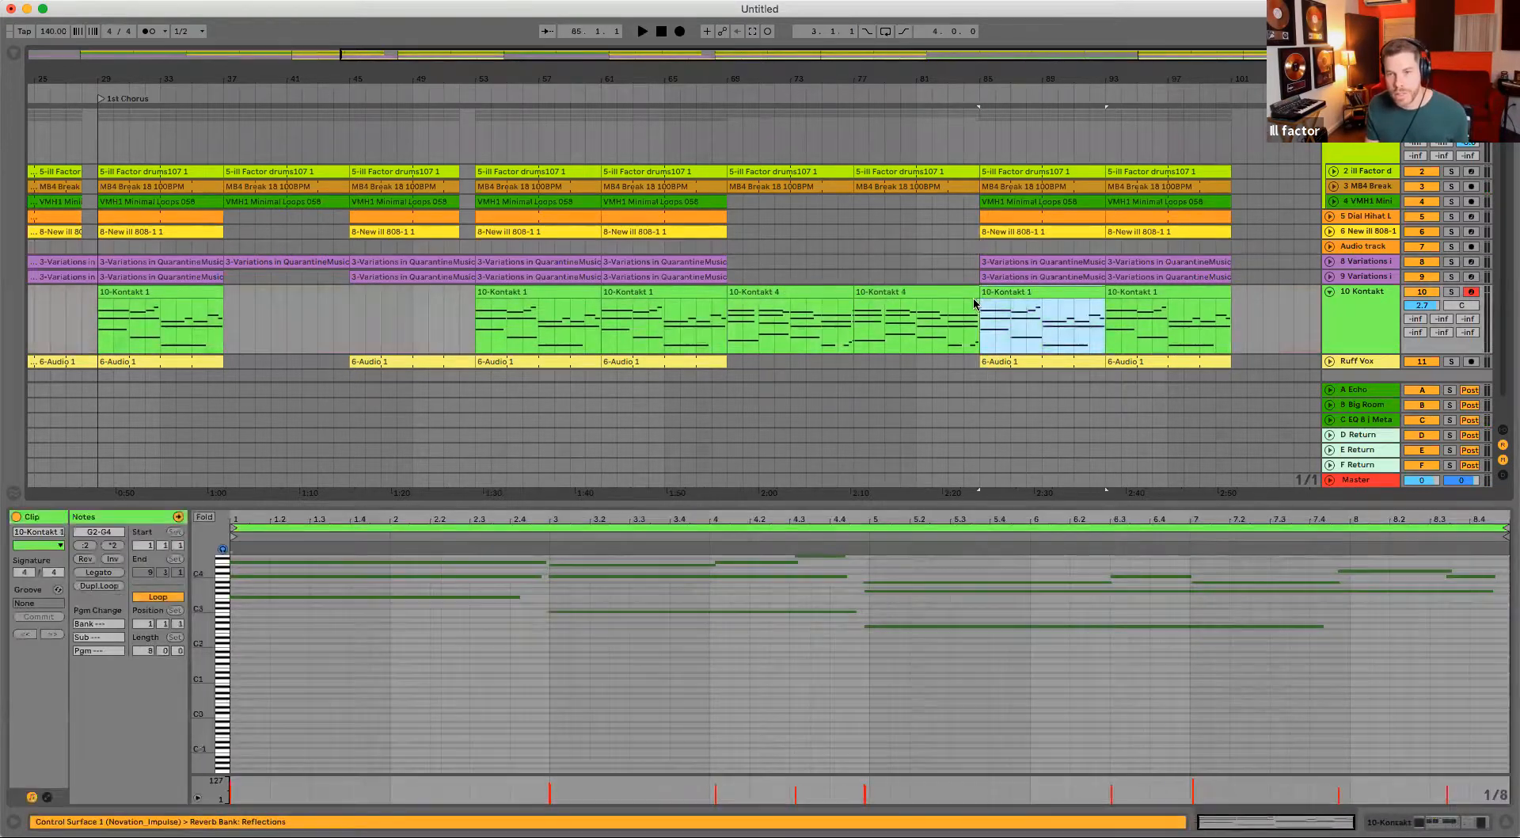
- Play the arrangement from bar 77 to check the second half of the break
{"action": "left_click", "coordinate": [857, 279]}
{"action": "key", "text": "space"}
{"action": "scroll", "coordinate": [770, 229], "scroll_direction": "down", "scroll_amount": 1}
{"action": "scroll", "coordinate": [770, 229], "scroll_direction": "right", "scroll_amount": 1}
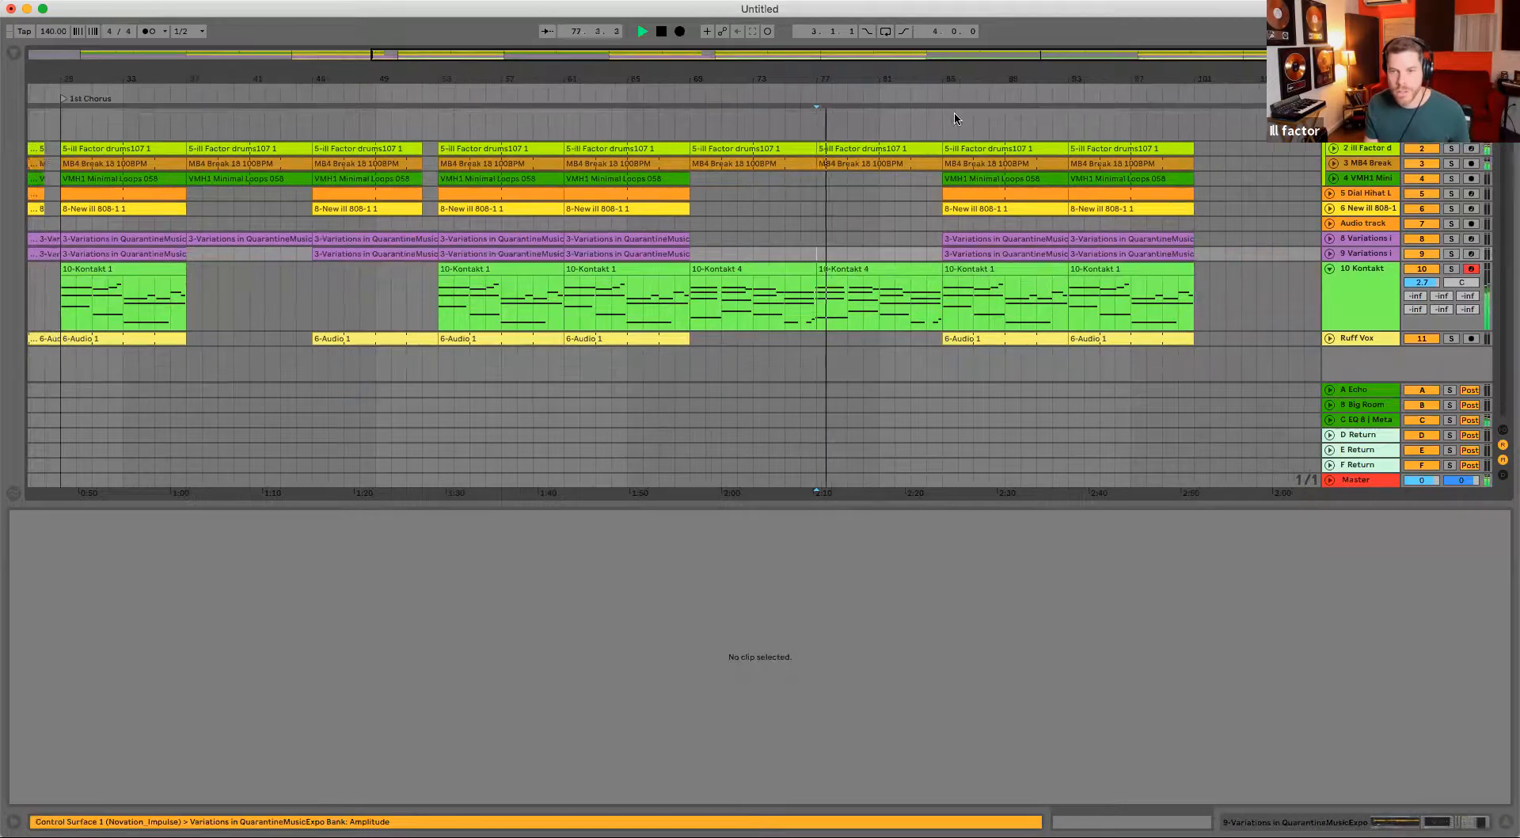
{"action": "left_click_drag", "start_coordinate": [966, 80], "coordinate": [994, 74]}
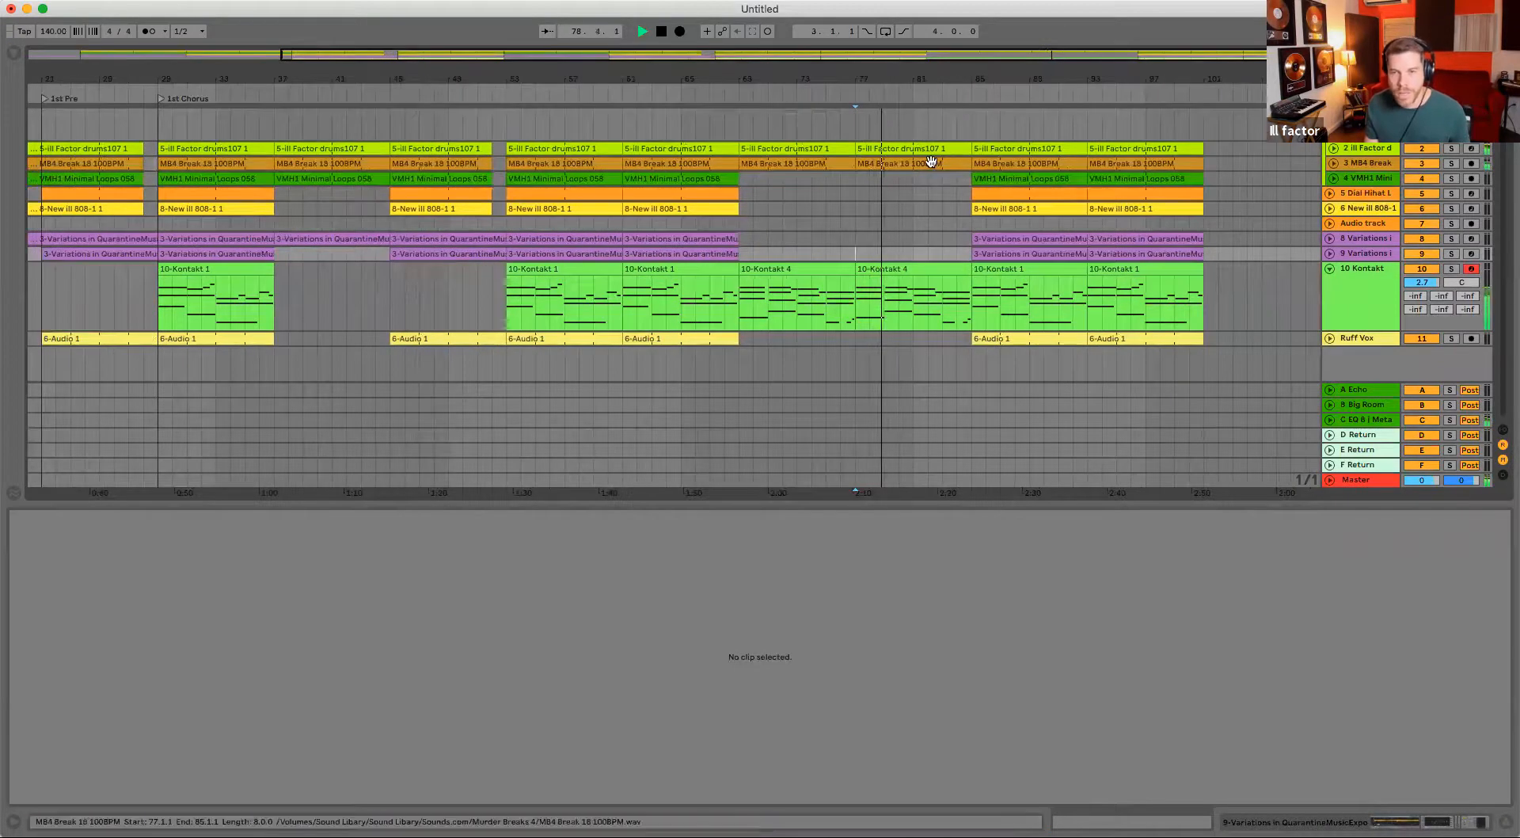
- Delete the drum clips' last bar before bar 85, at the end of the break, and stop playback once the final chorus starts
{"action": "left_click", "coordinate": [931, 161]}
{"action": "left_click", "coordinate": [805, 150], "text": "shift"}
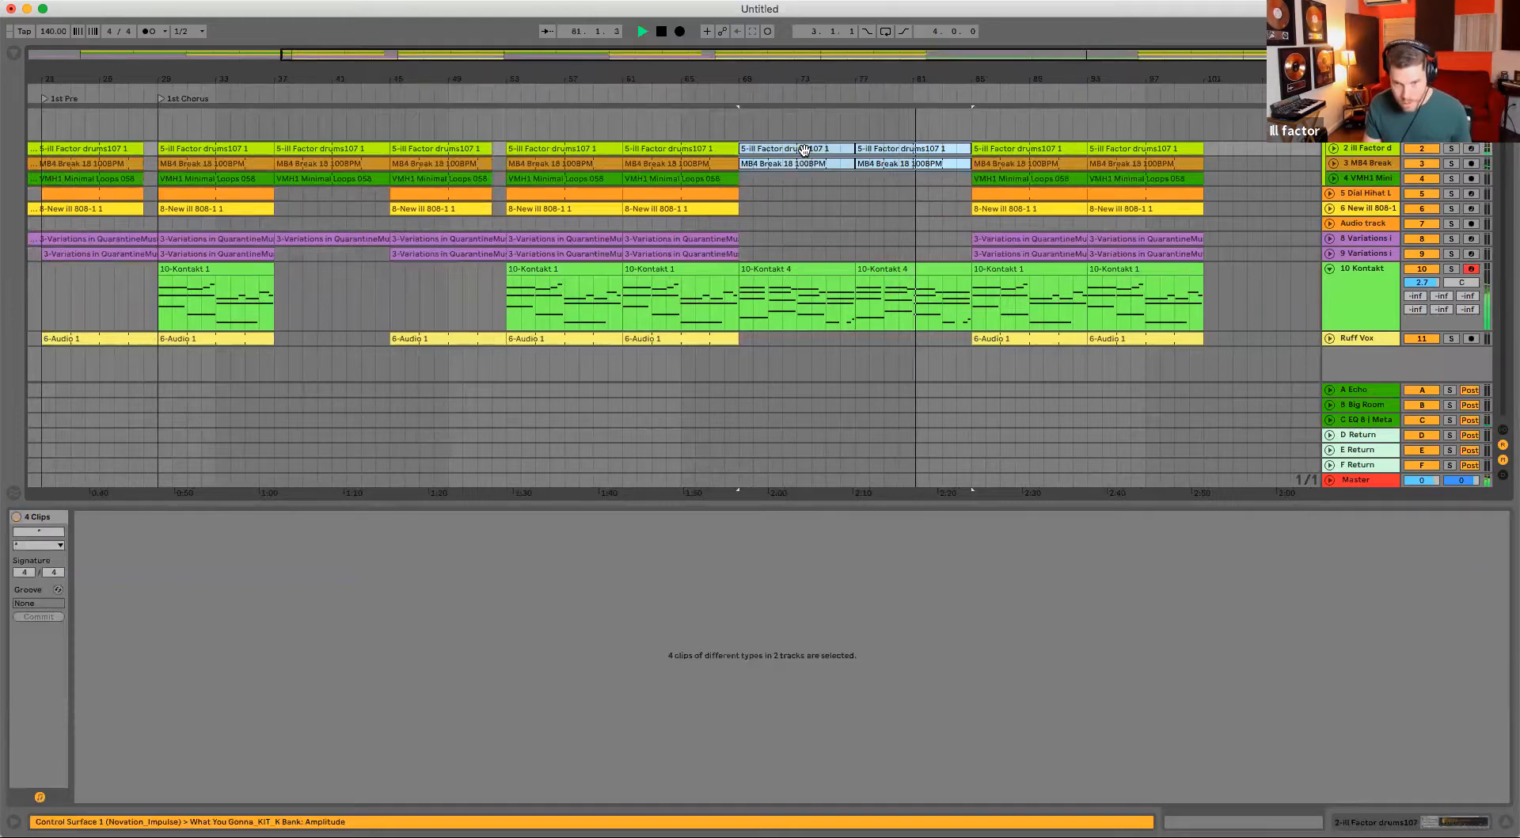
{"action": "left_click", "coordinate": [718, 252]}
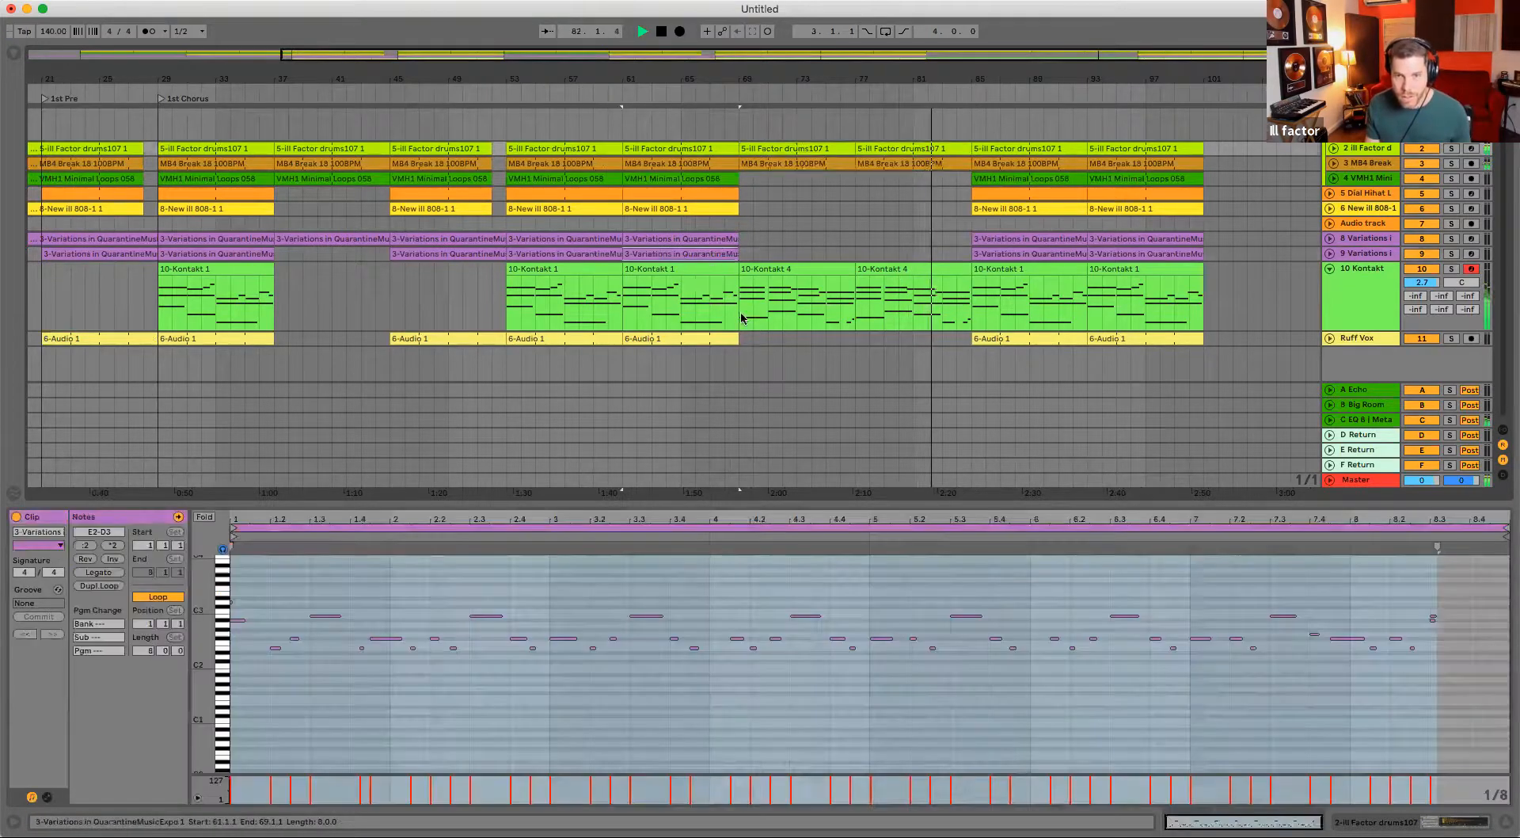
{"action": "left_click_drag", "start_coordinate": [956, 198], "coordinate": [976, 140]}
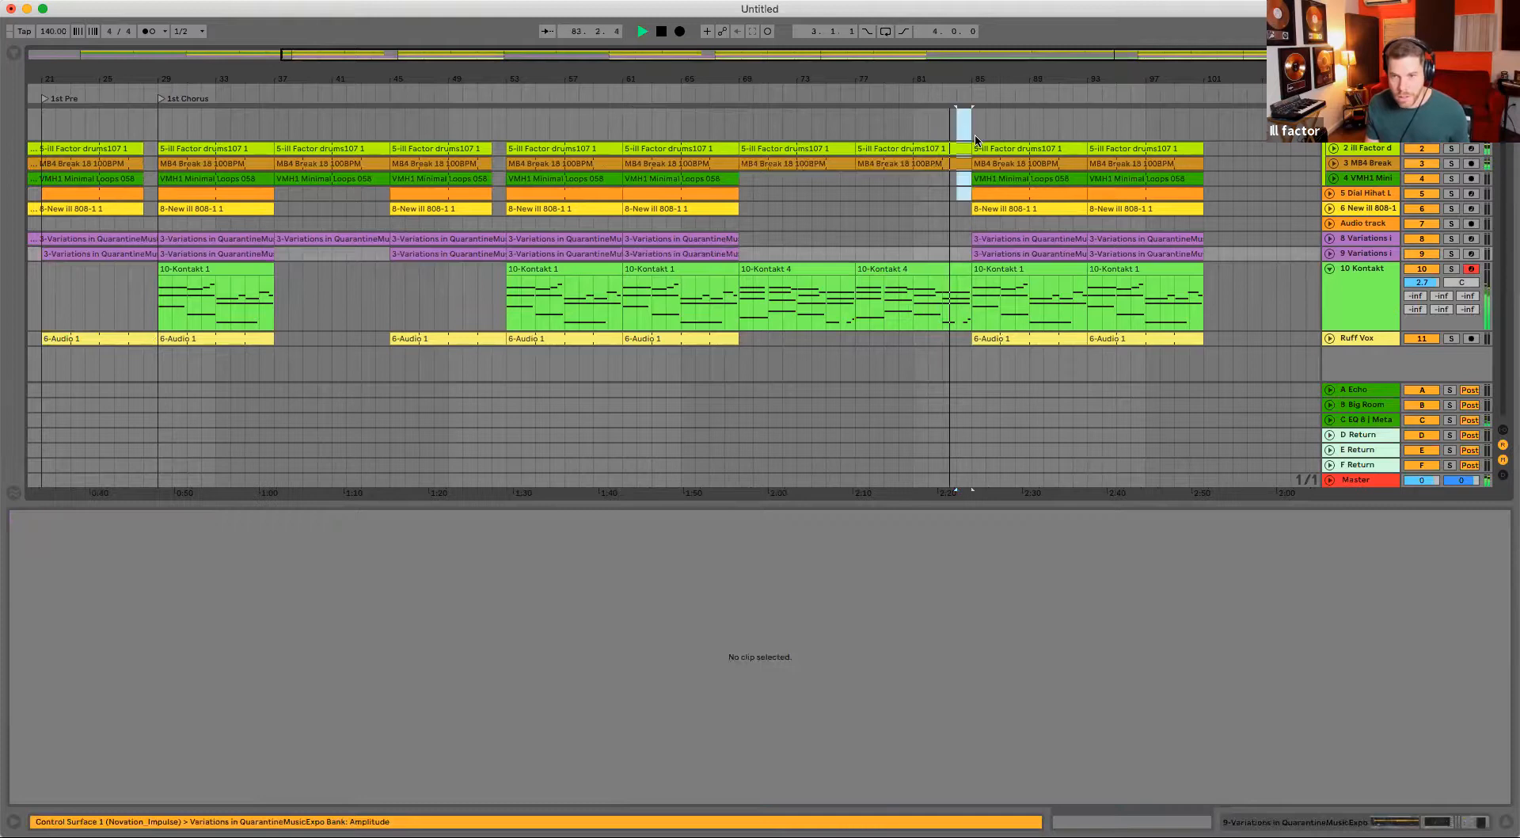
{"action": "key", "text": "Delete"}
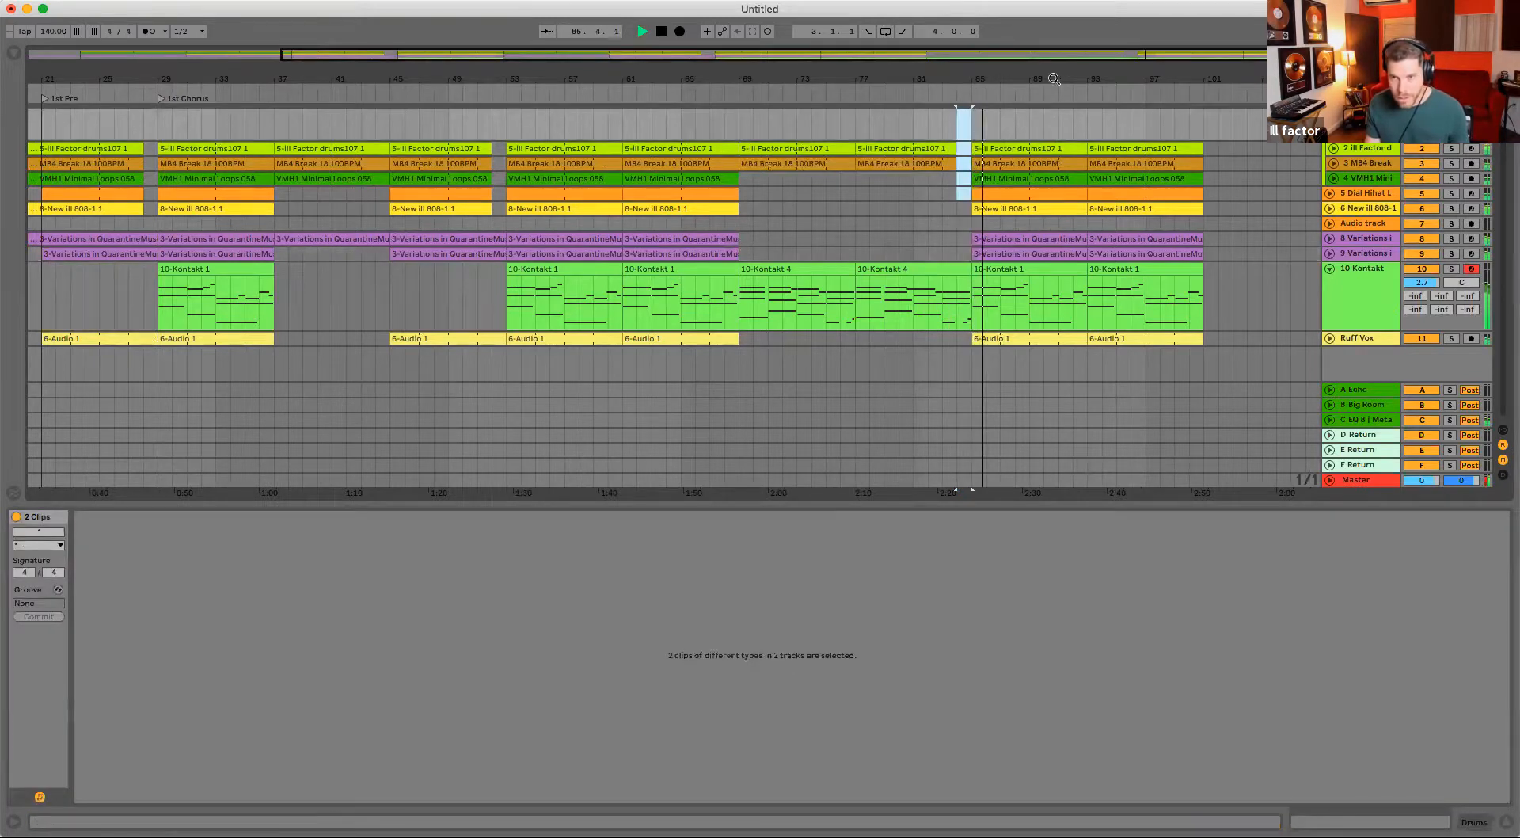
{"action": "left_click_drag", "start_coordinate": [1053, 78], "coordinate": [1027, 76]}
{"action": "key", "text": "space"}
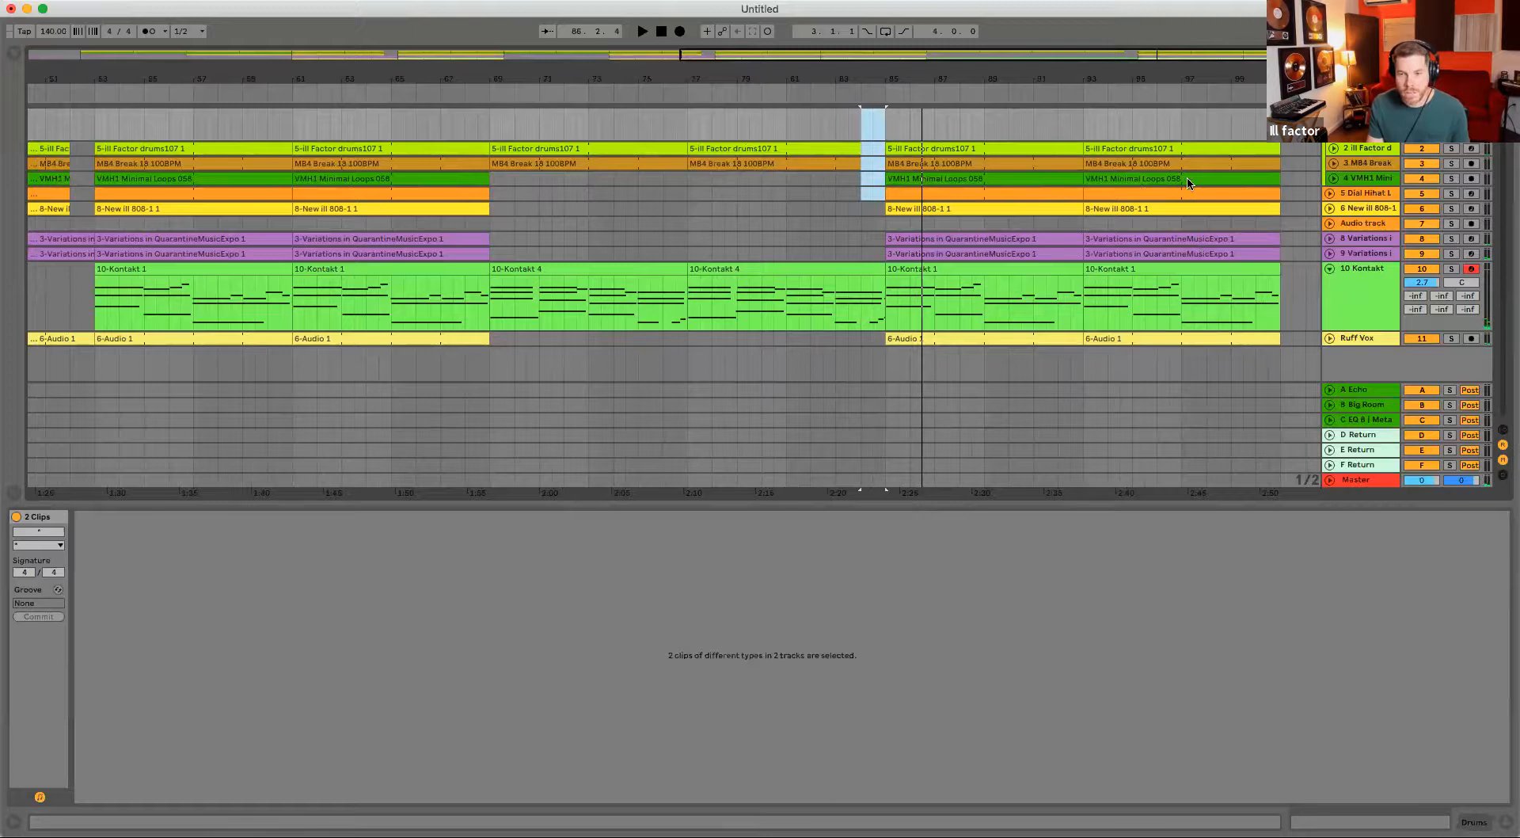
- Fold the 10 Kontakt track so the full arrangement is shown compactly
{"action": "left_click_drag", "start_coordinate": [824, 224], "coordinate": [831, 209]}
{"action": "left_click_drag", "start_coordinate": [907, 74], "coordinate": [1043, 76]}
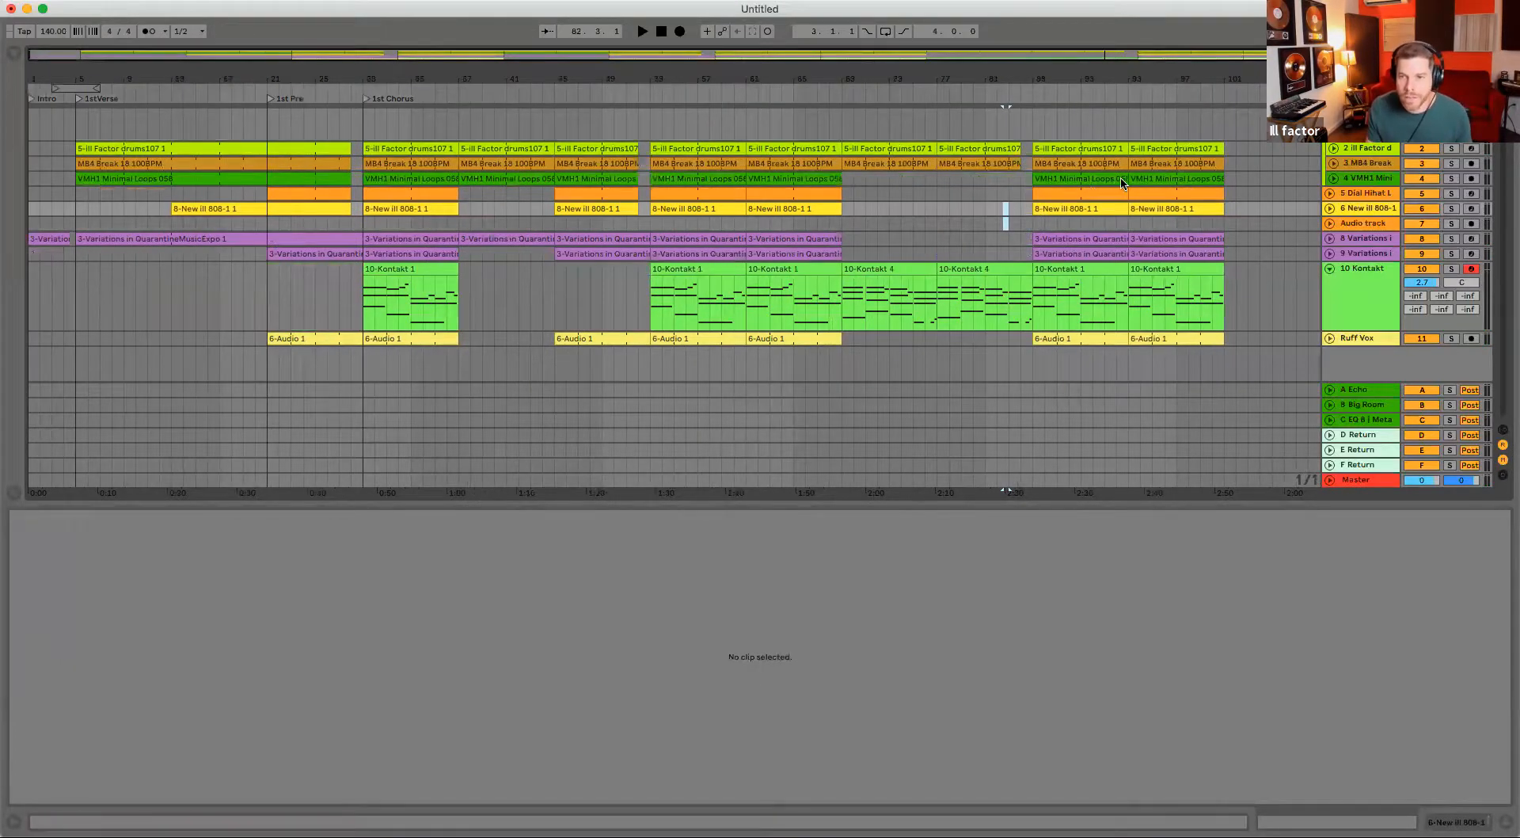
{"action": "left_click", "coordinate": [1330, 268]}
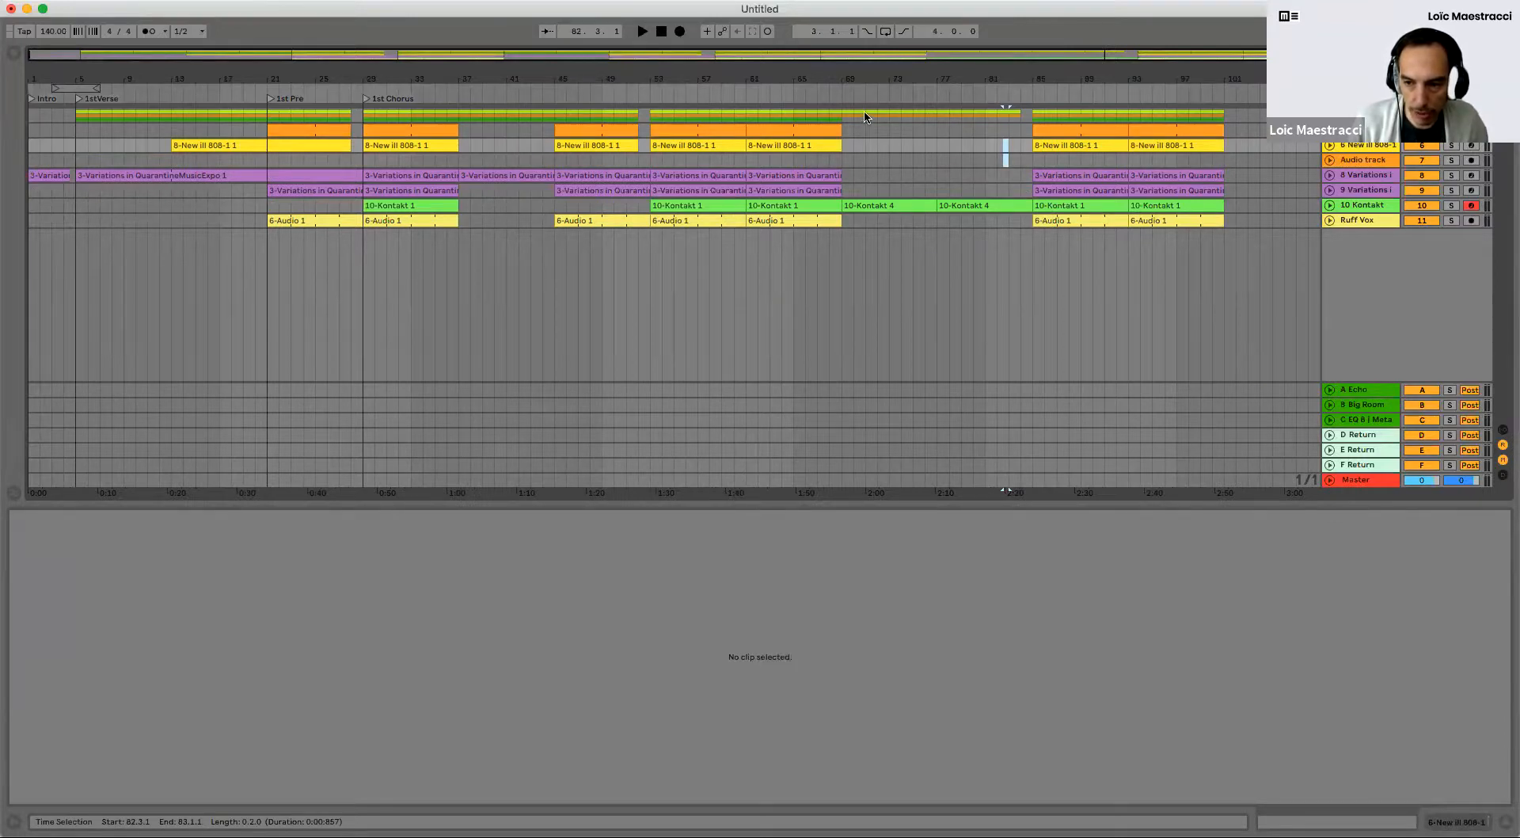
{"action": "mouse_move", "coordinate": [684, 81]}
{"action": "left_mouse_down"}
{"action": "mouse_move", "coordinate": [684, 97]}
{"action": "mouse_move", "coordinate": [684, 81]}
{"action": "left_mouse_up"}
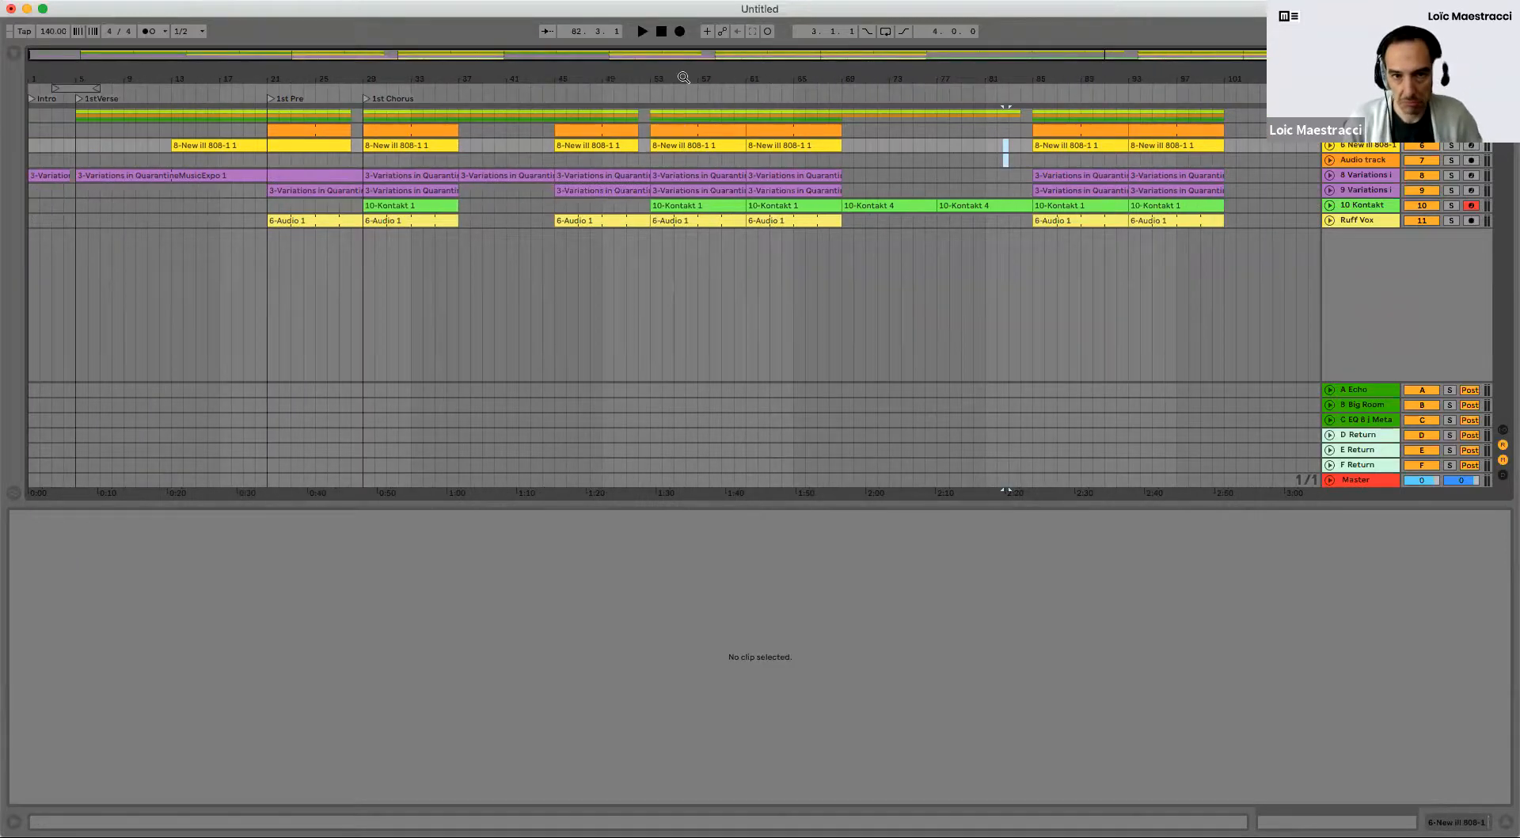